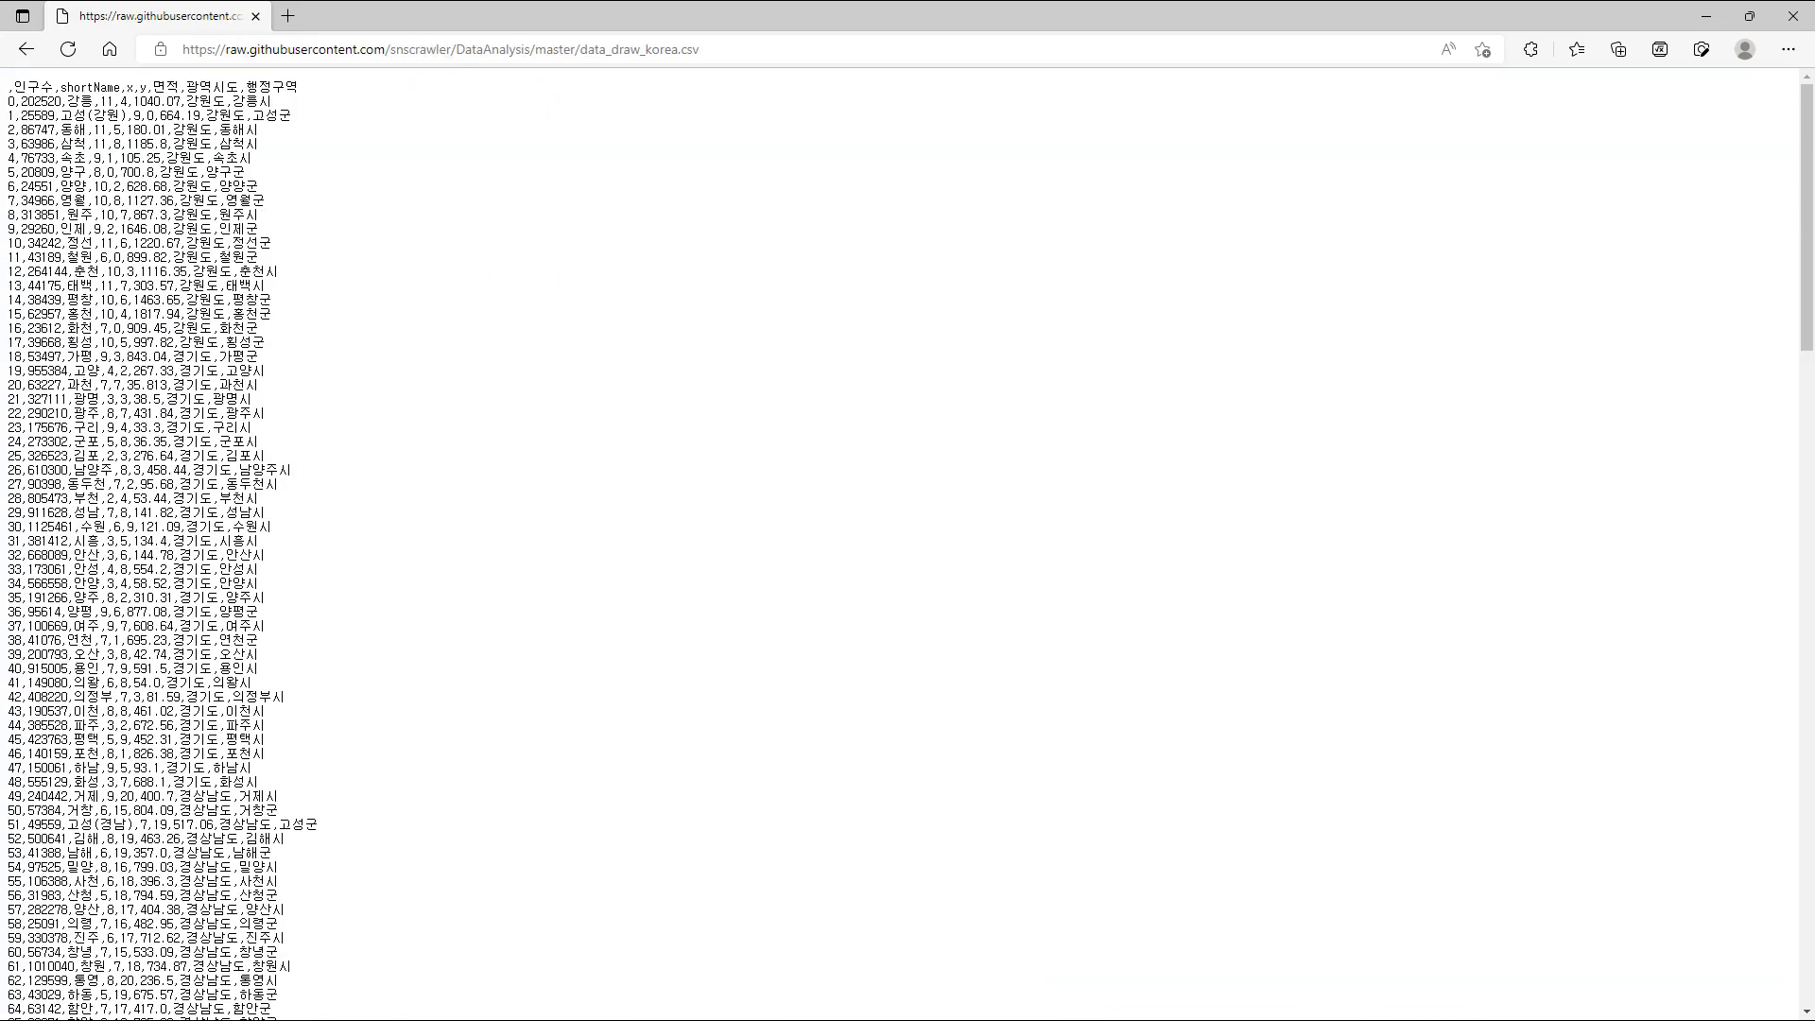
Copy the entire contents of data_draw_korea.csv from the browser and paste them into cell A1 of the blank Excel workbook.
drag(8, 87, 267, 415)
key(ctrl+c)
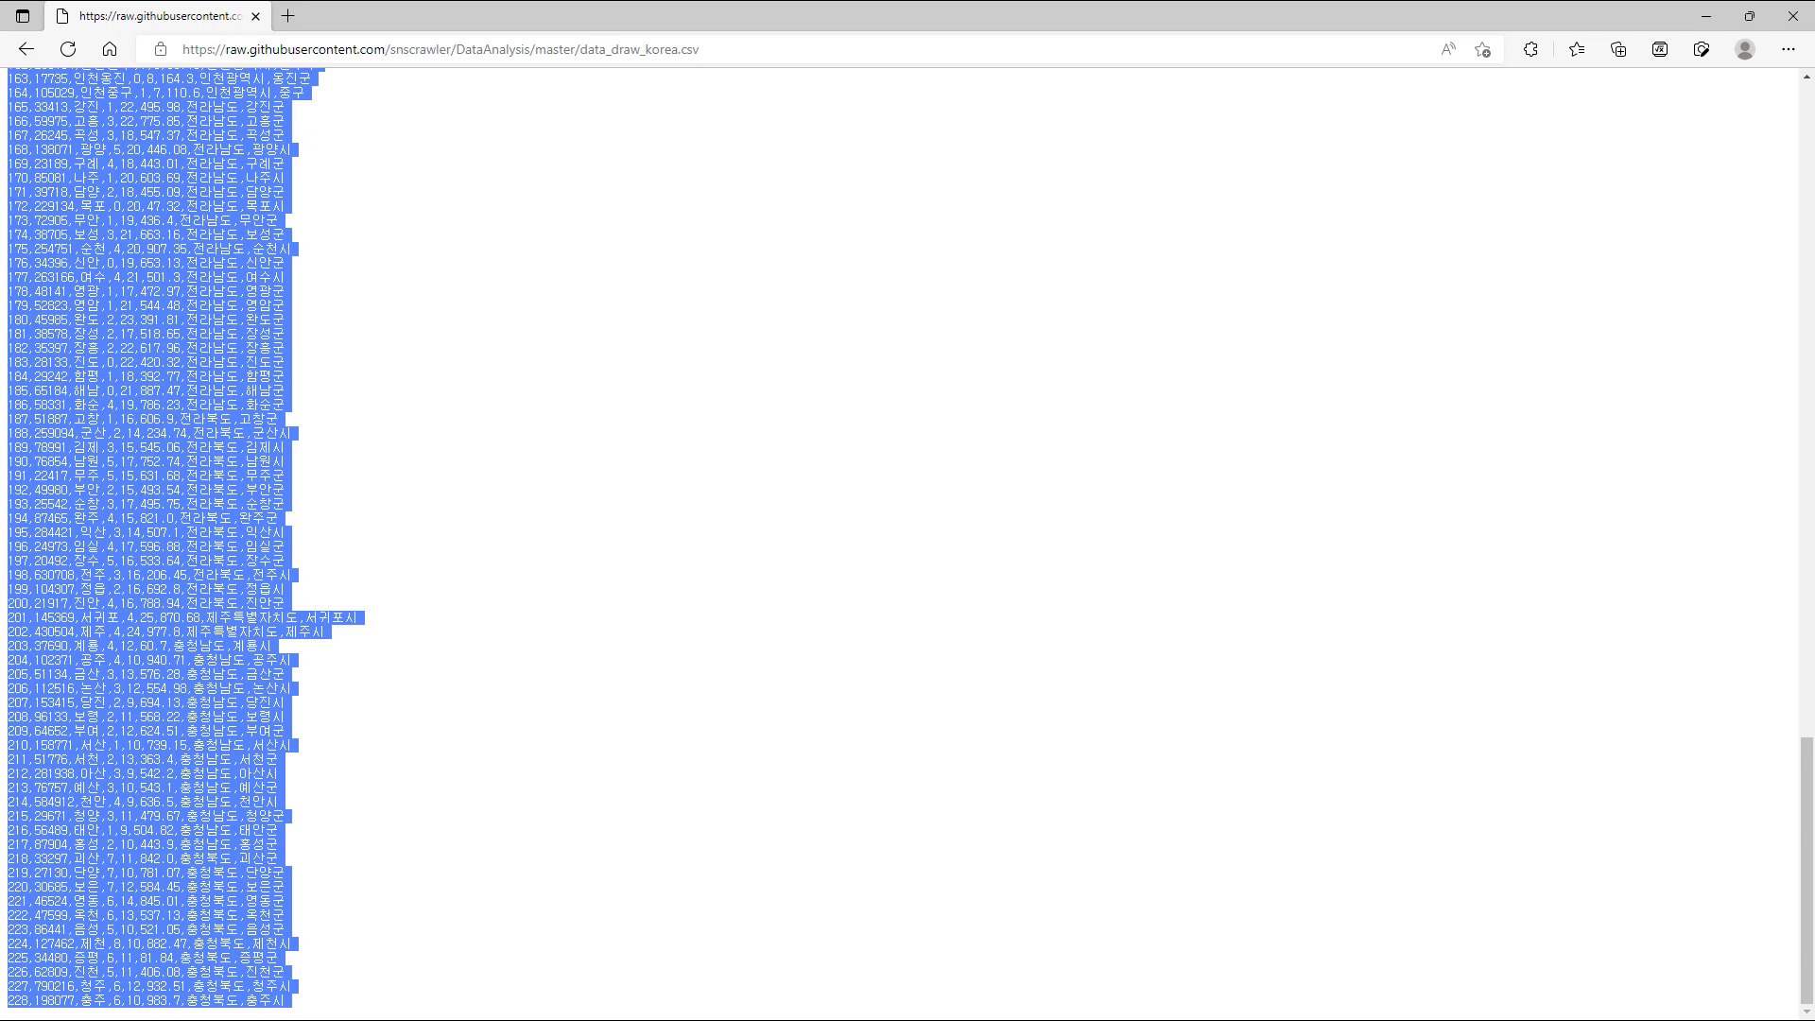
right_click(198, 440)
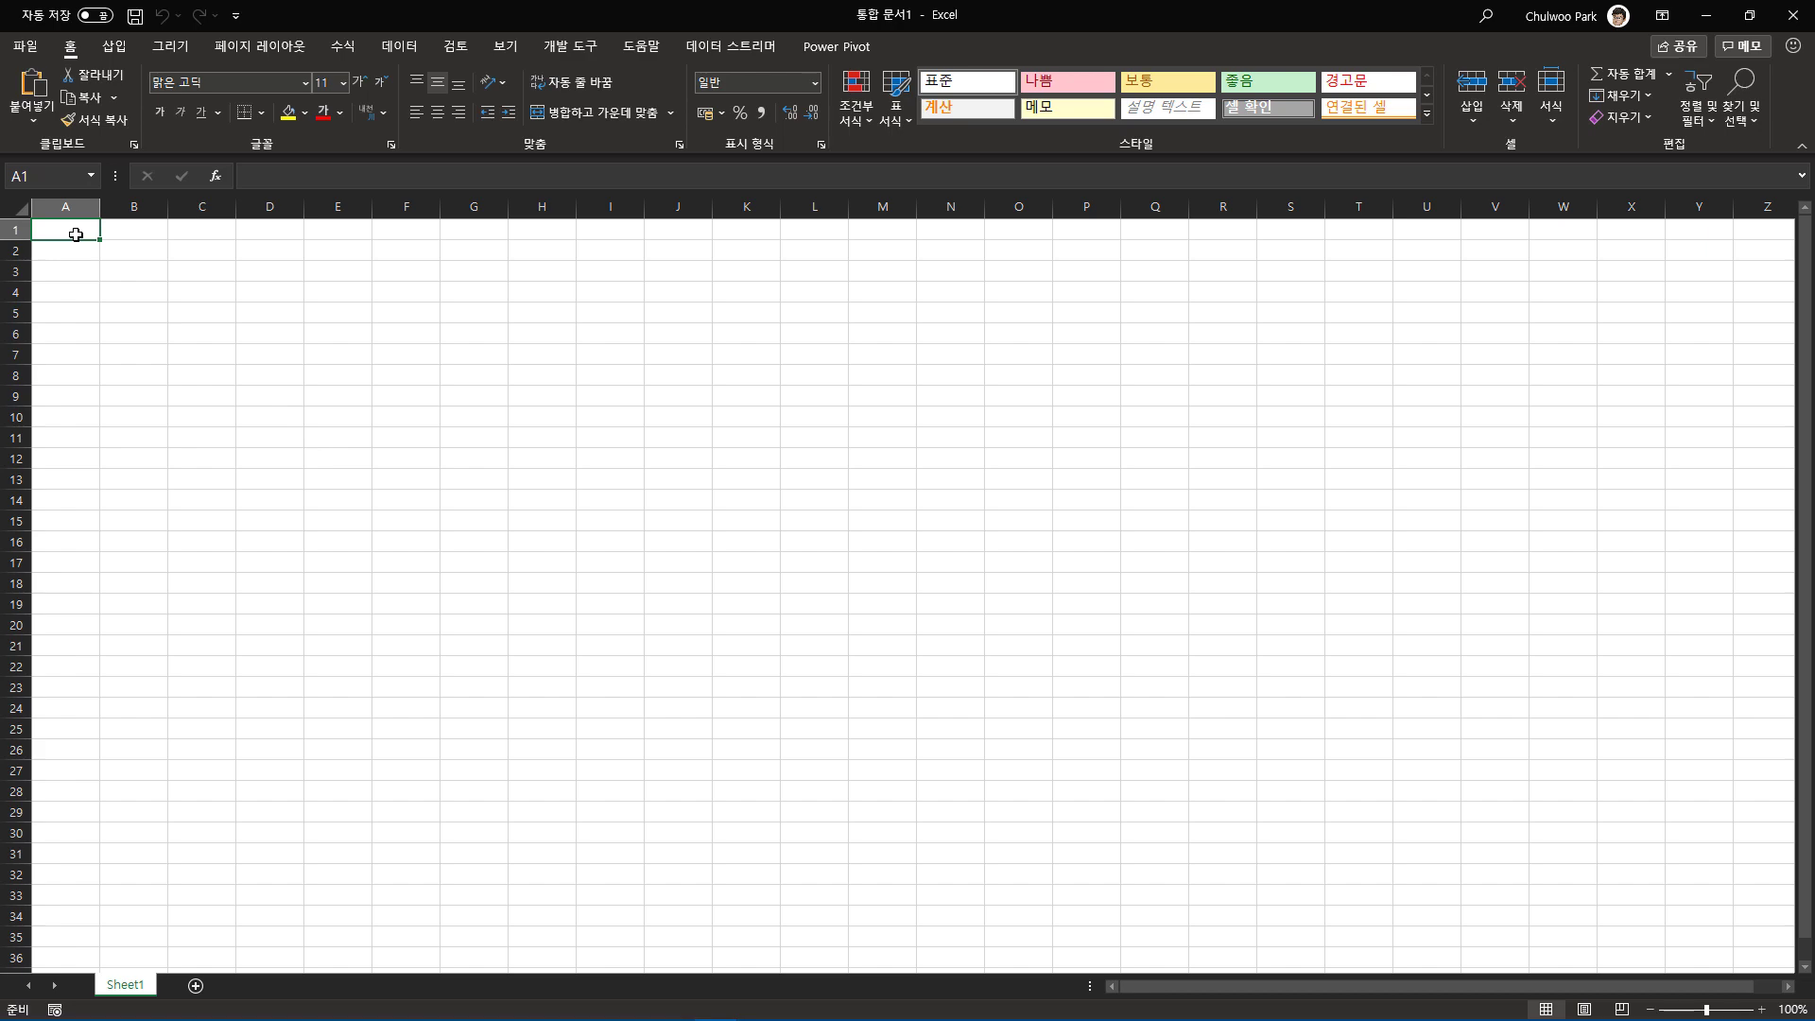
key(ctrl+v)
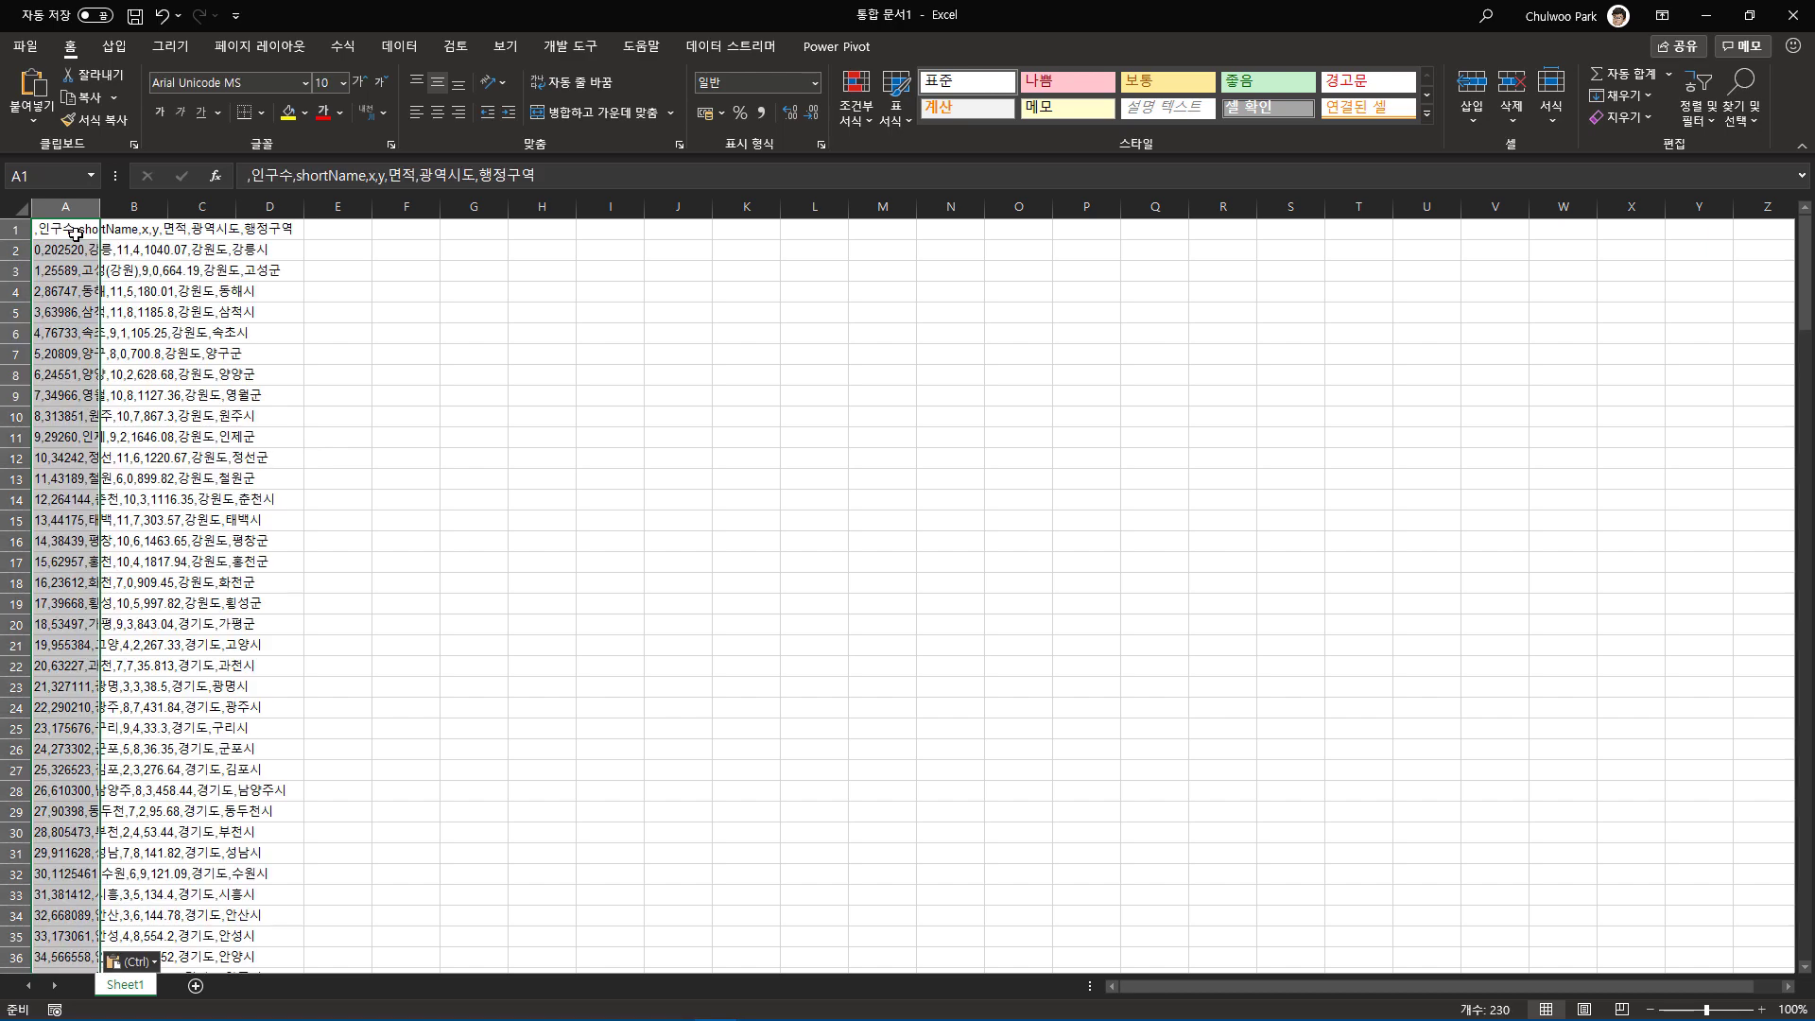
click(75, 234)
click(70, 251)
click(70, 312)
click(69, 374)
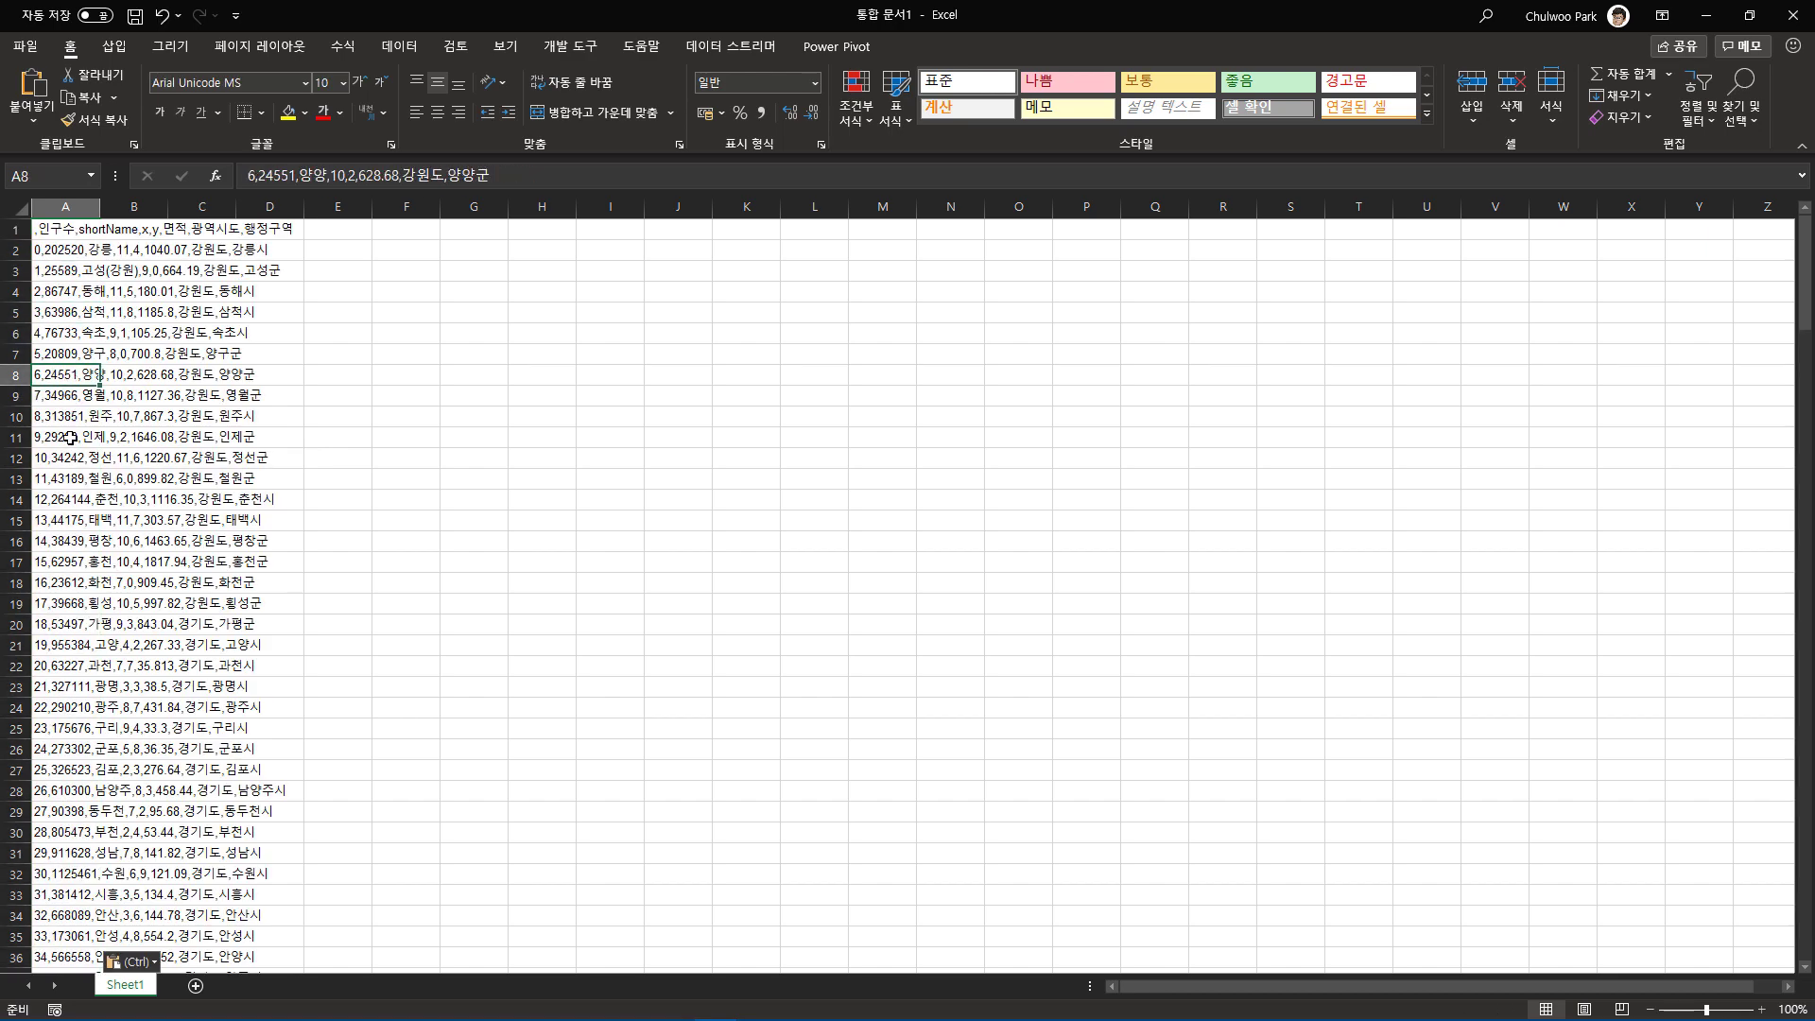
click(70, 438)
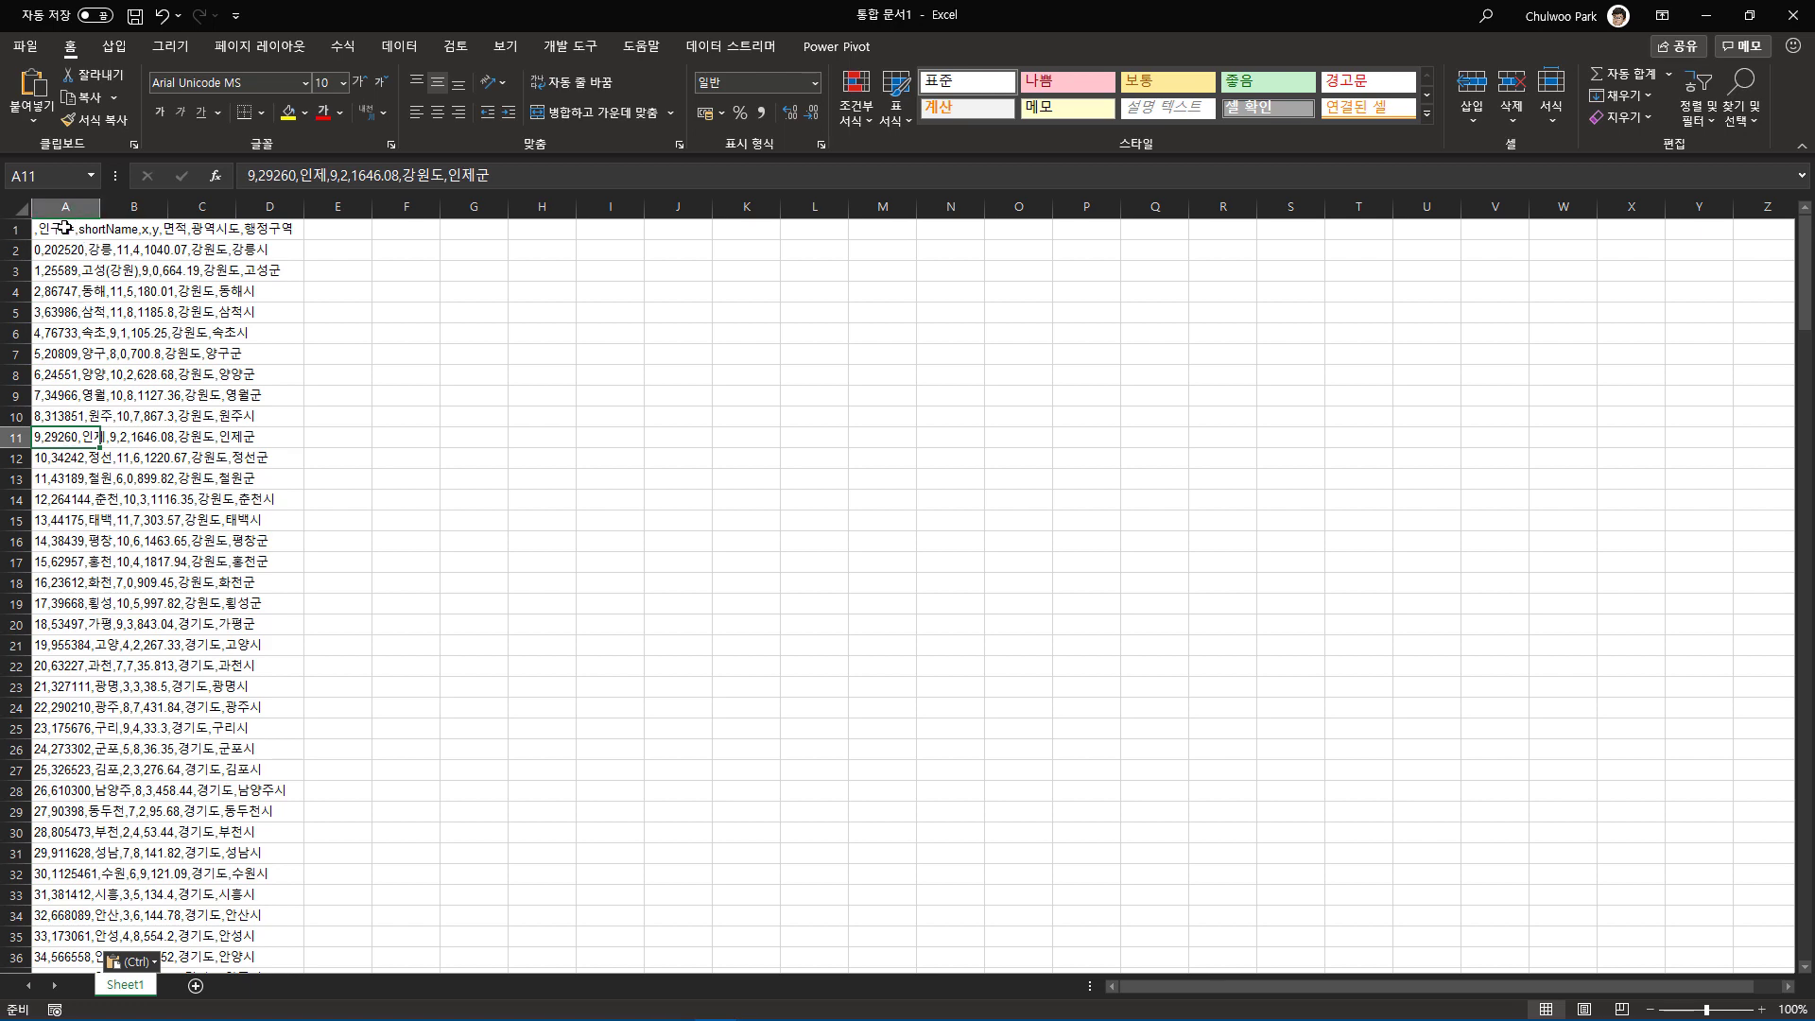
Split all the pasted text in column A into separate columns with Text to Columns, as delimited data with comma enabled as a delimiter.
click(65, 228)
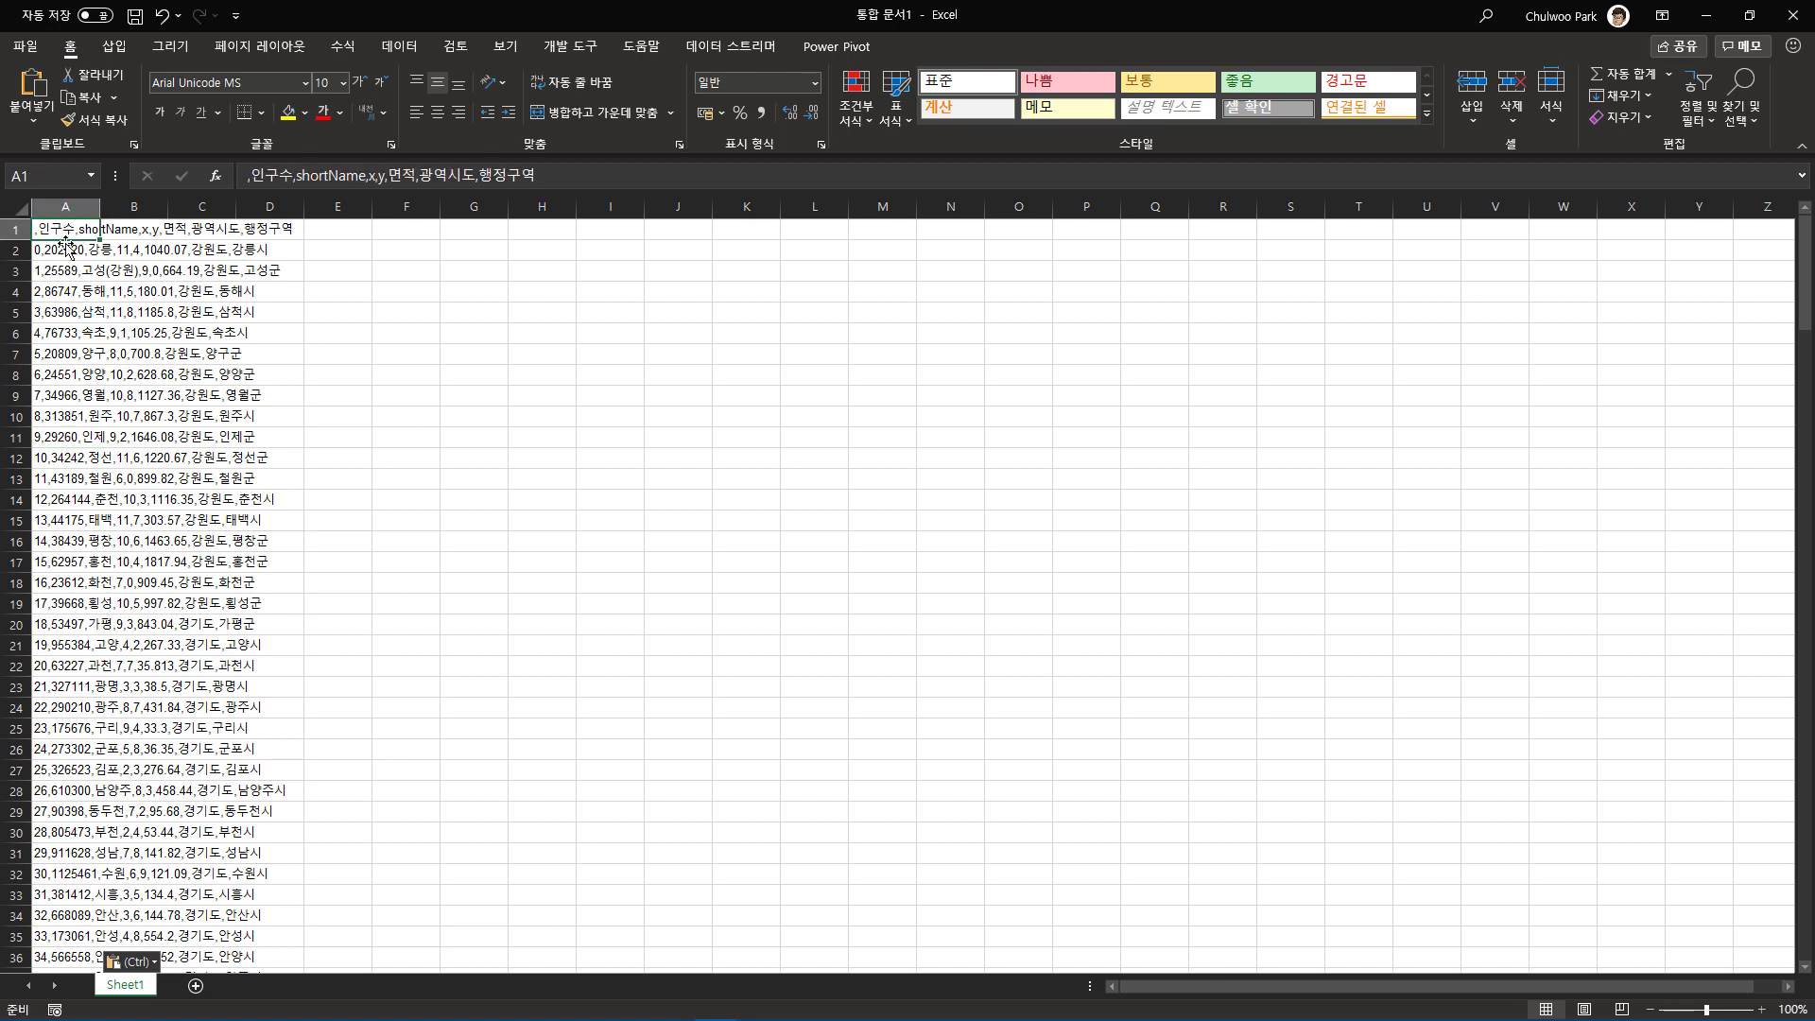
key(ctrl+shift+Down)
scroll(147, 359, up, 9)
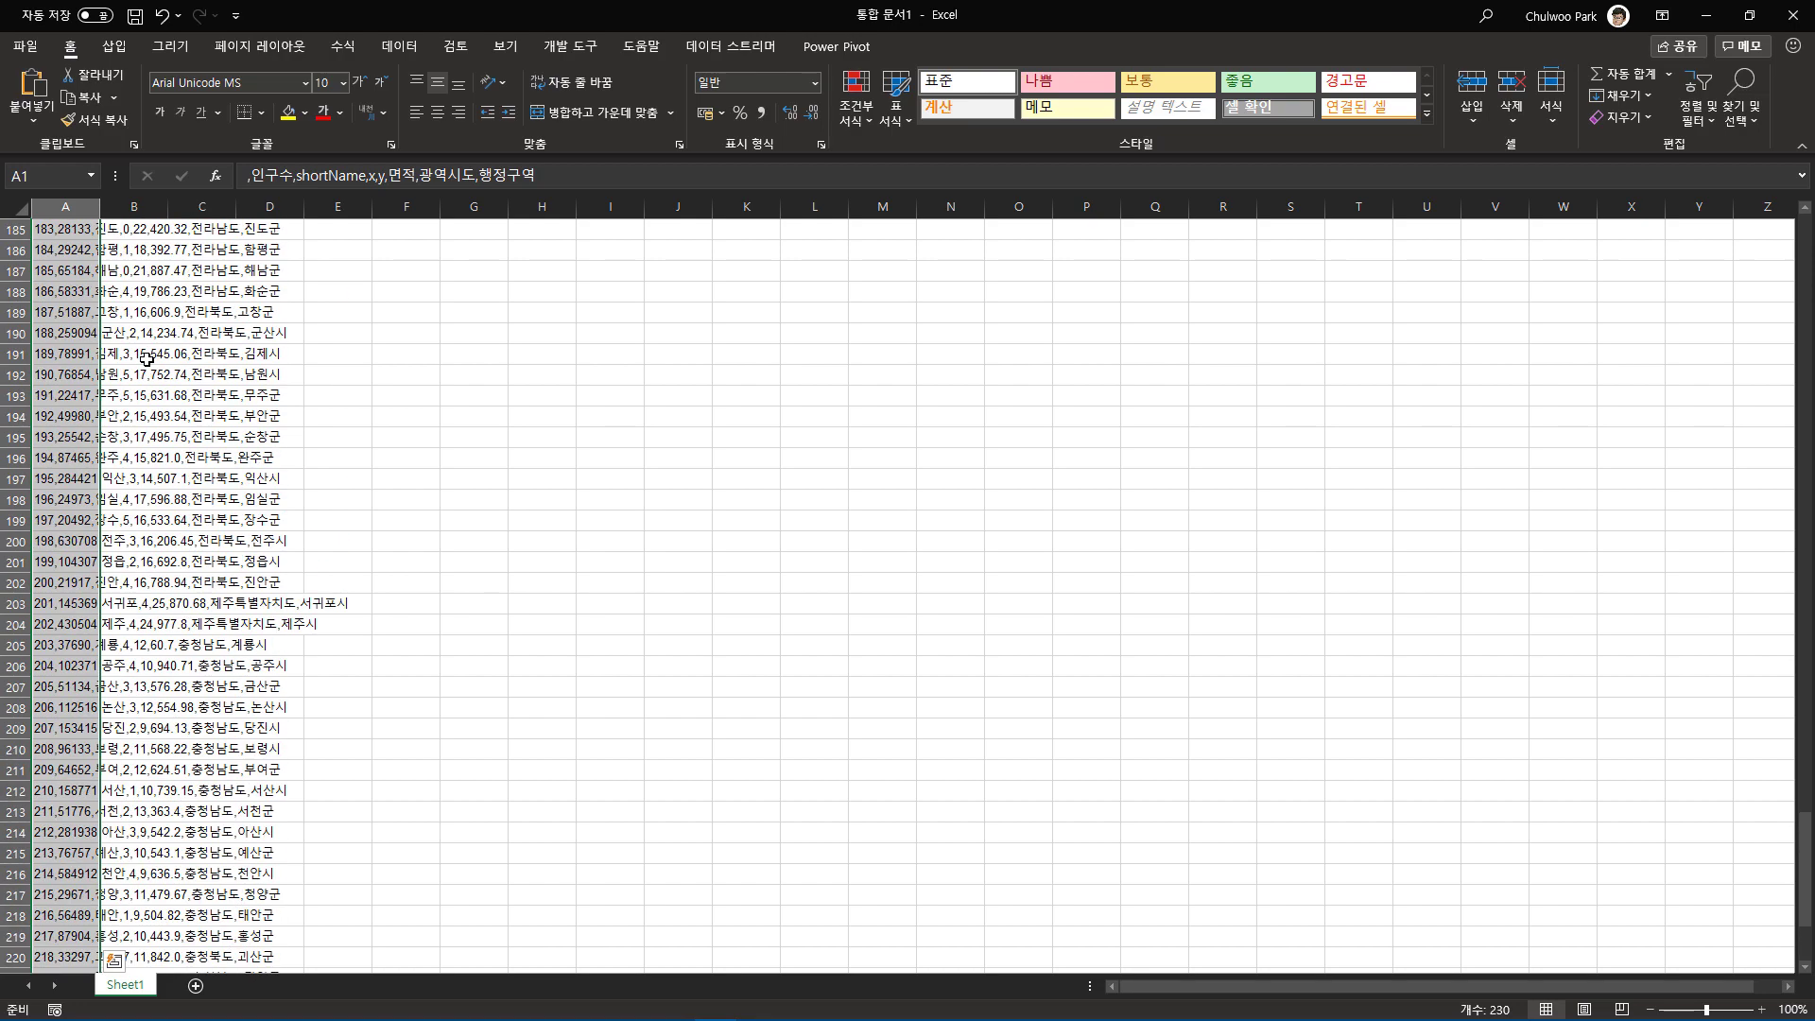
scroll(146, 360, up, 20)
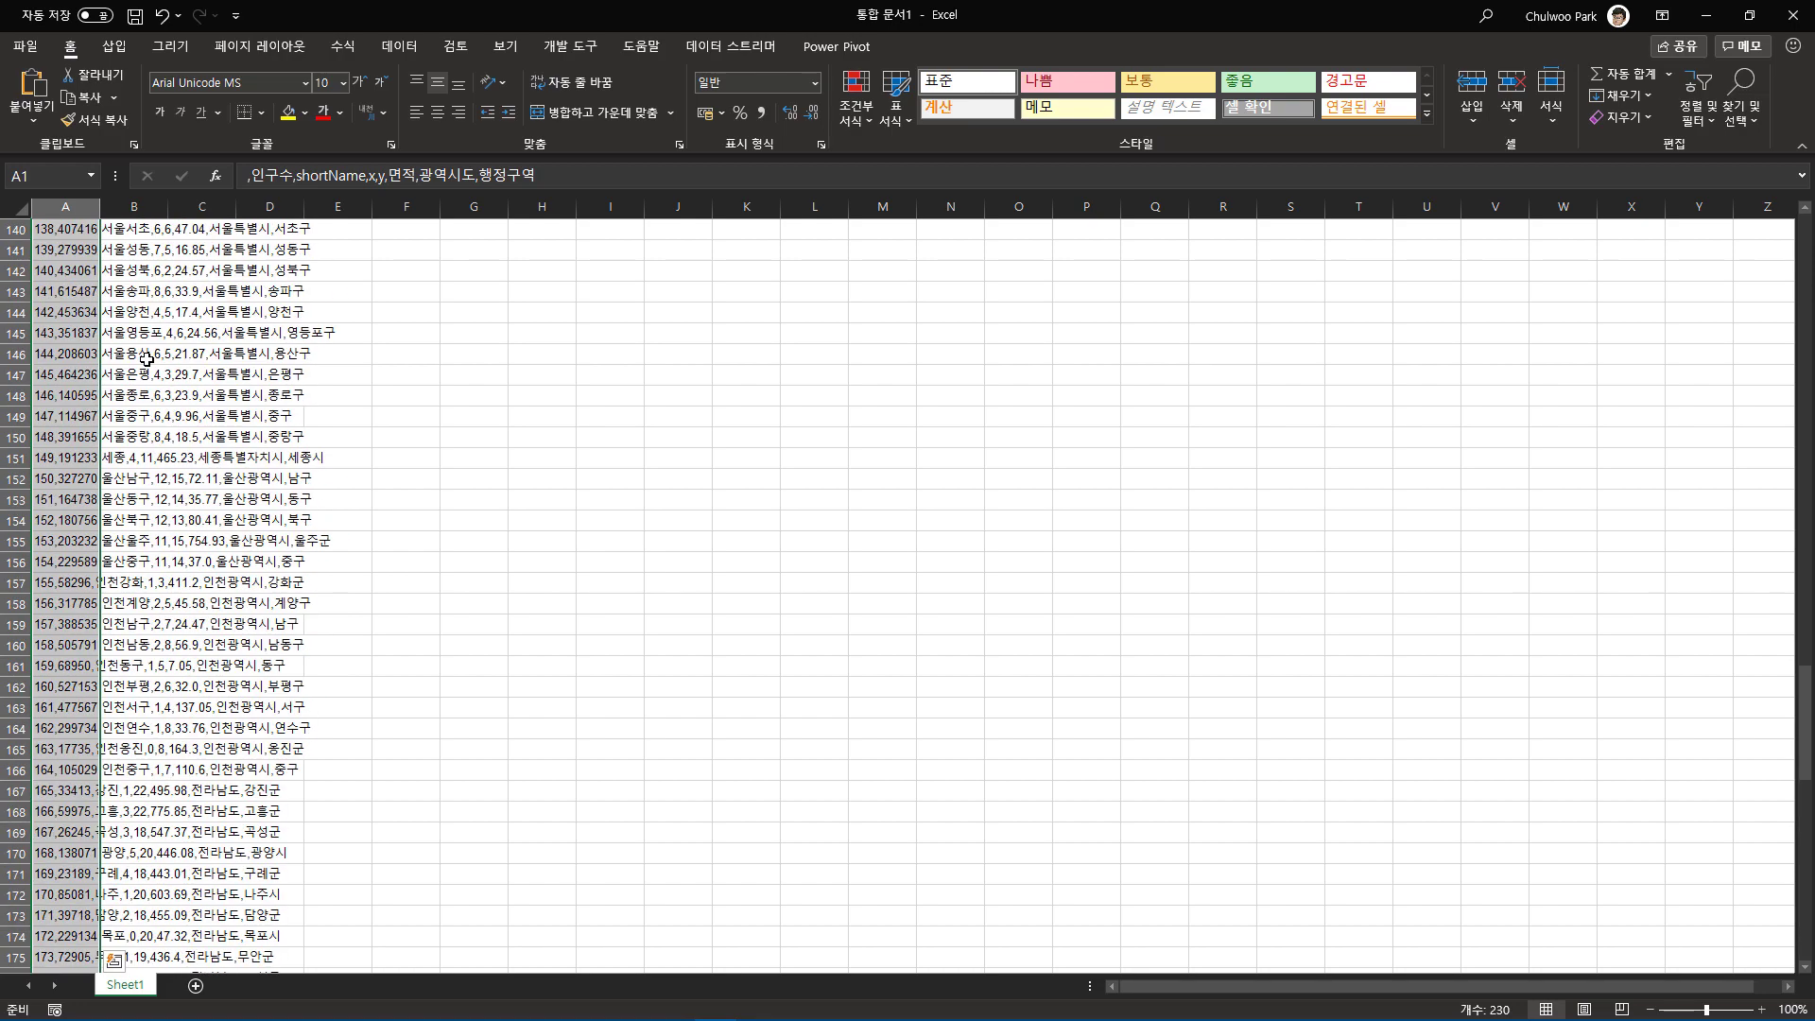
click(406, 47)
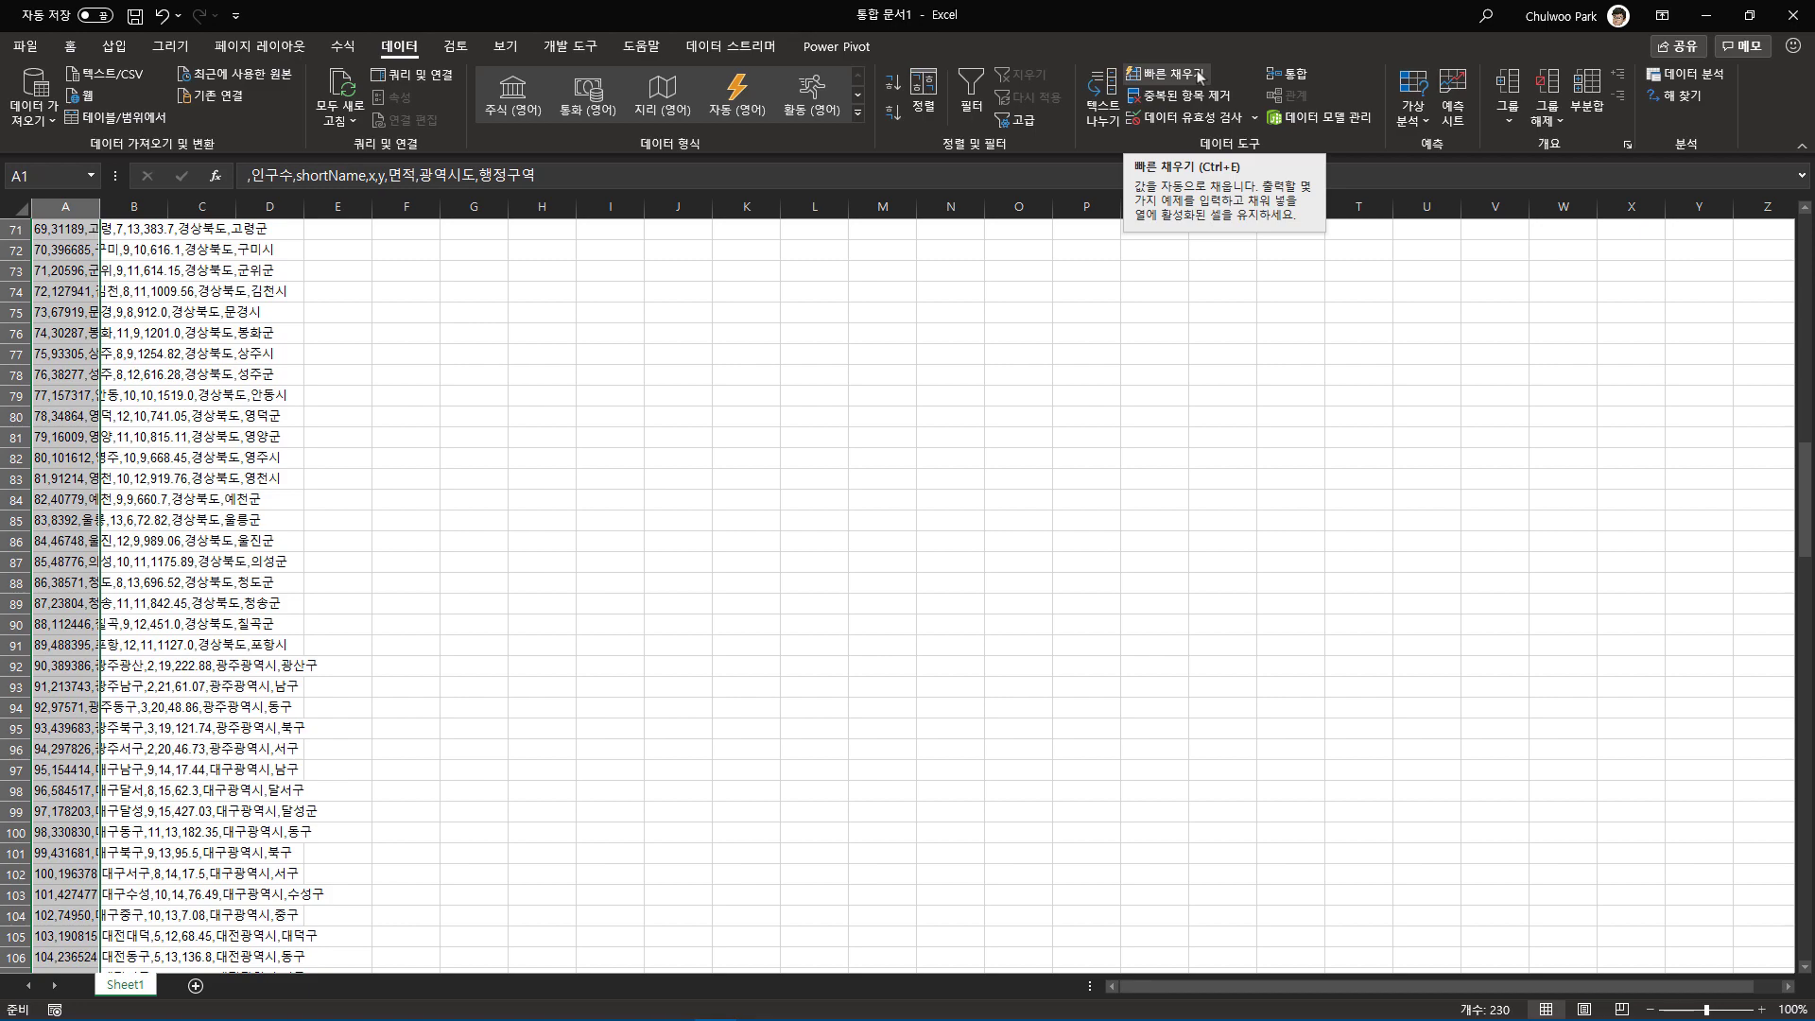
click(1102, 118)
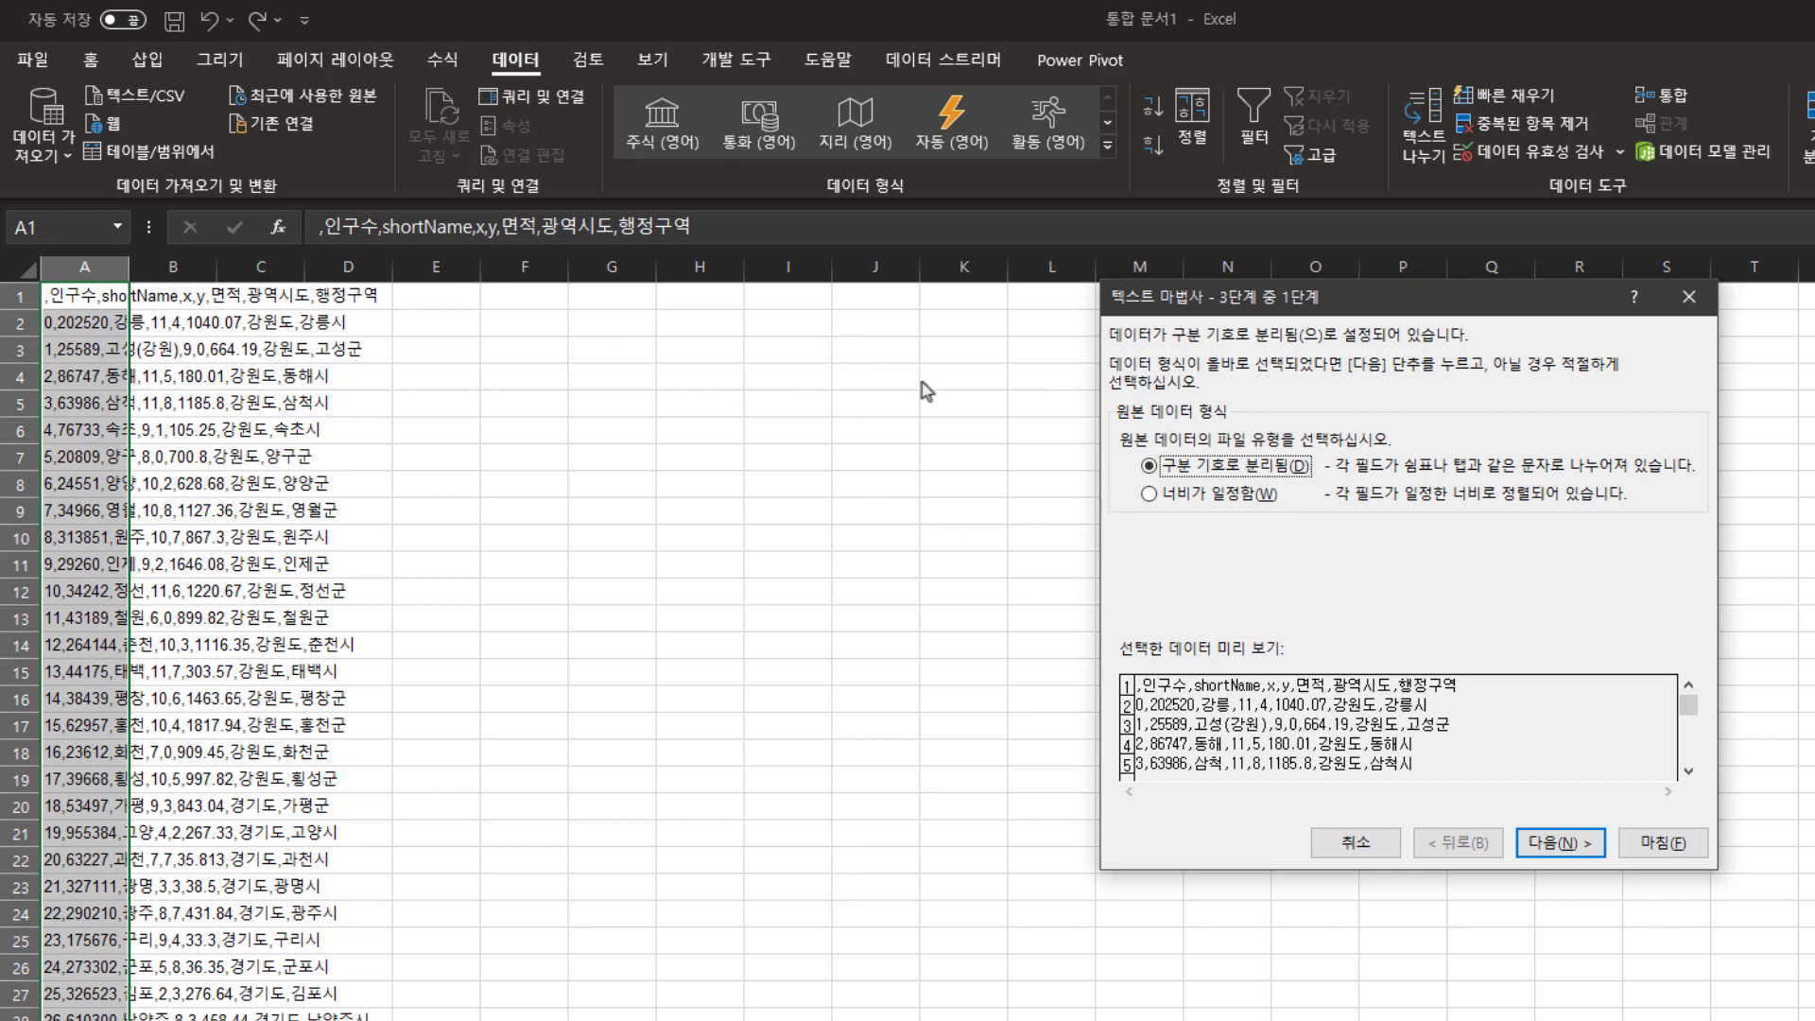
click(1558, 851)
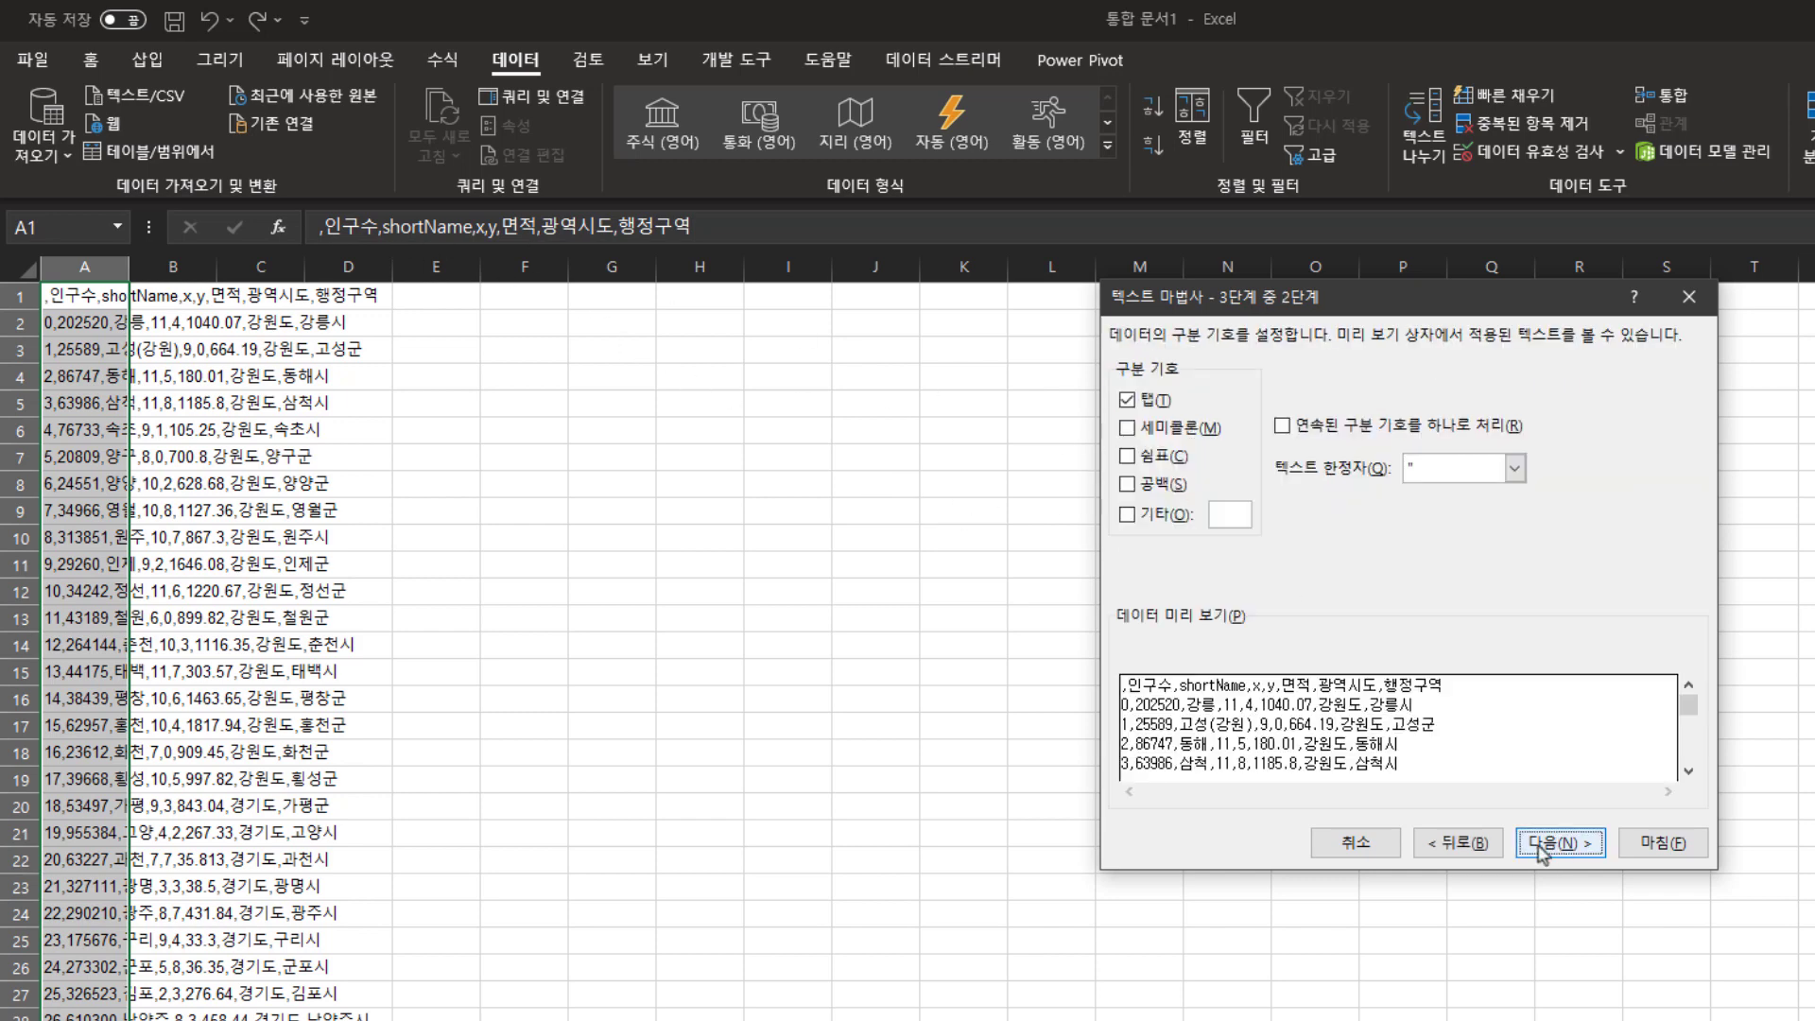
click(1155, 458)
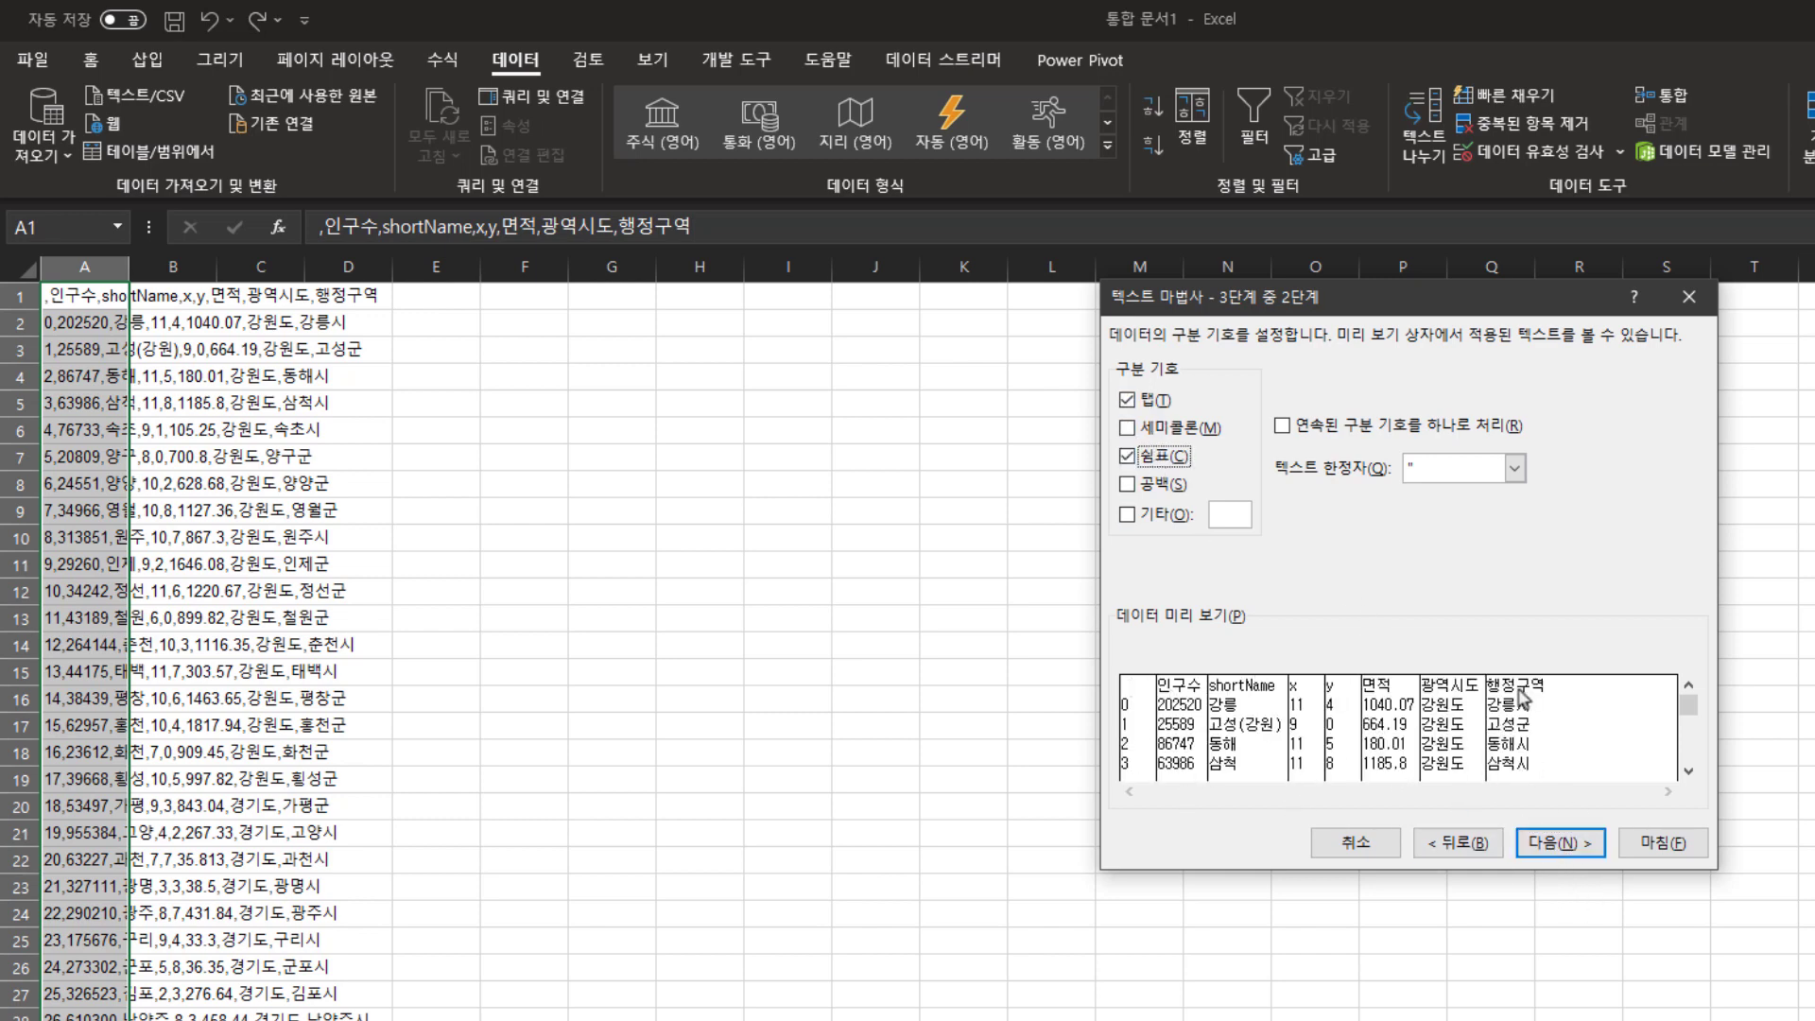
click(1662, 843)
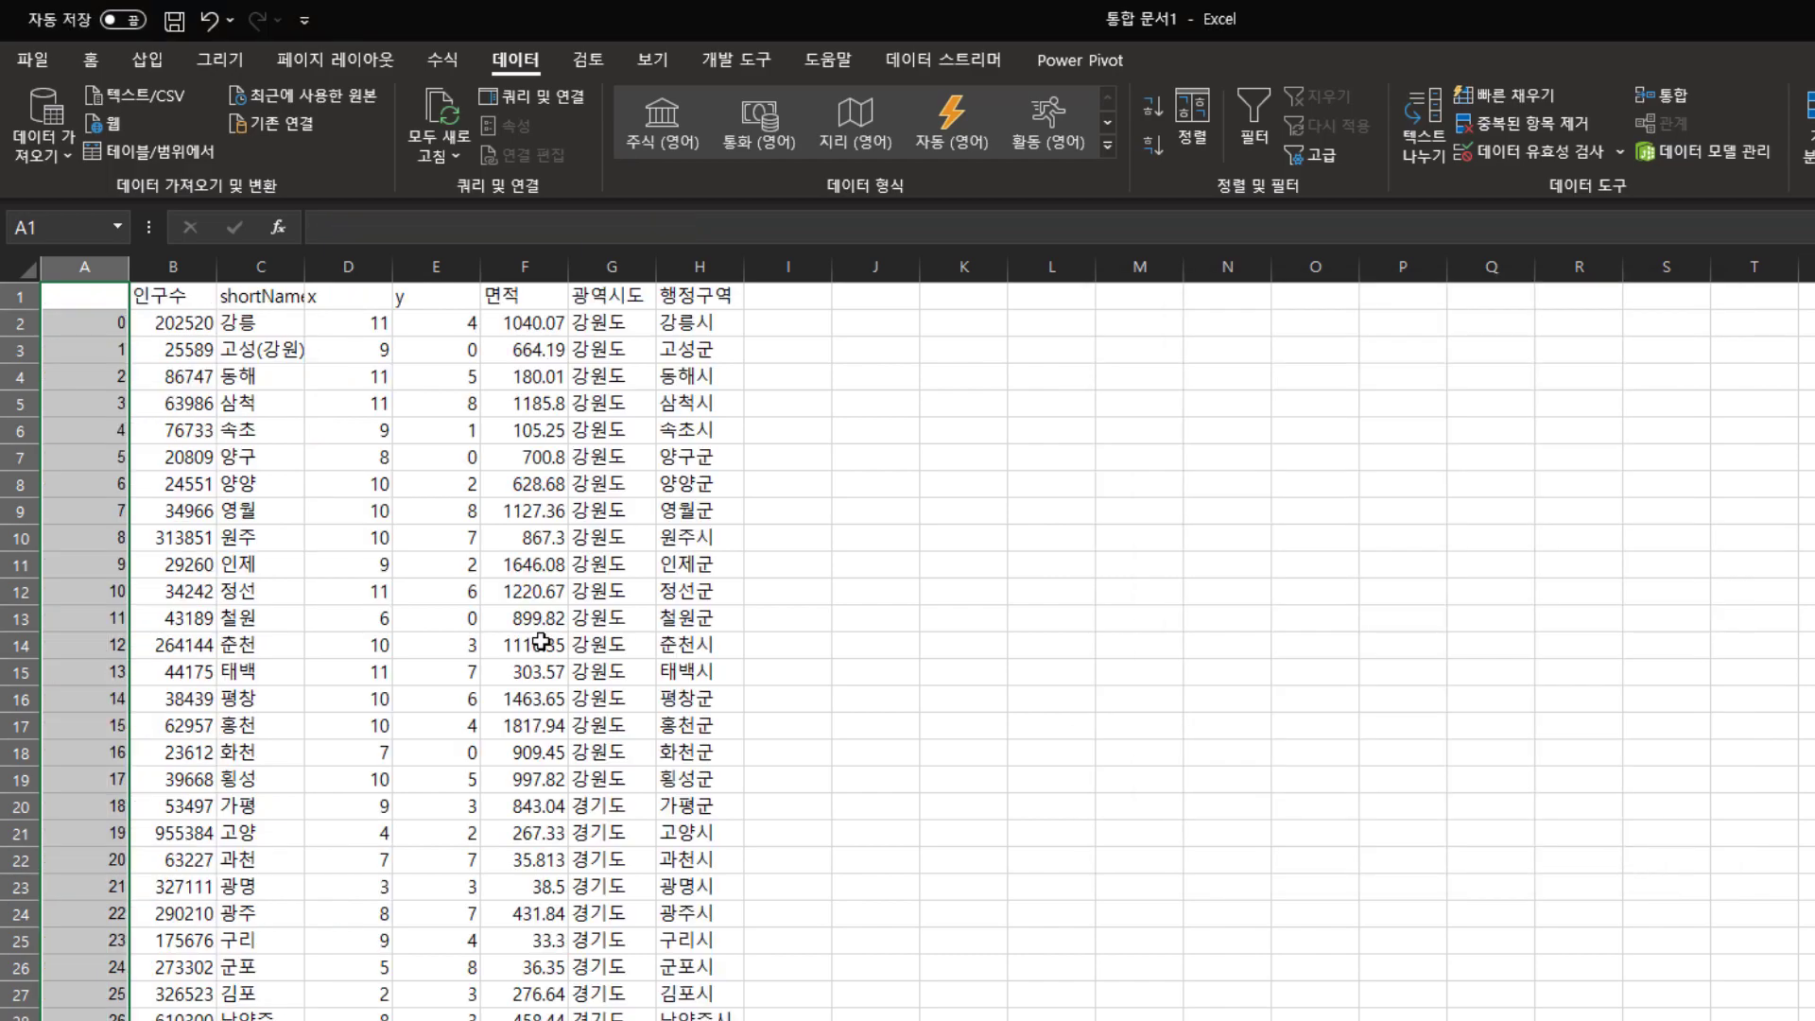
click(352, 518)
scroll(328, 693, down, 3)
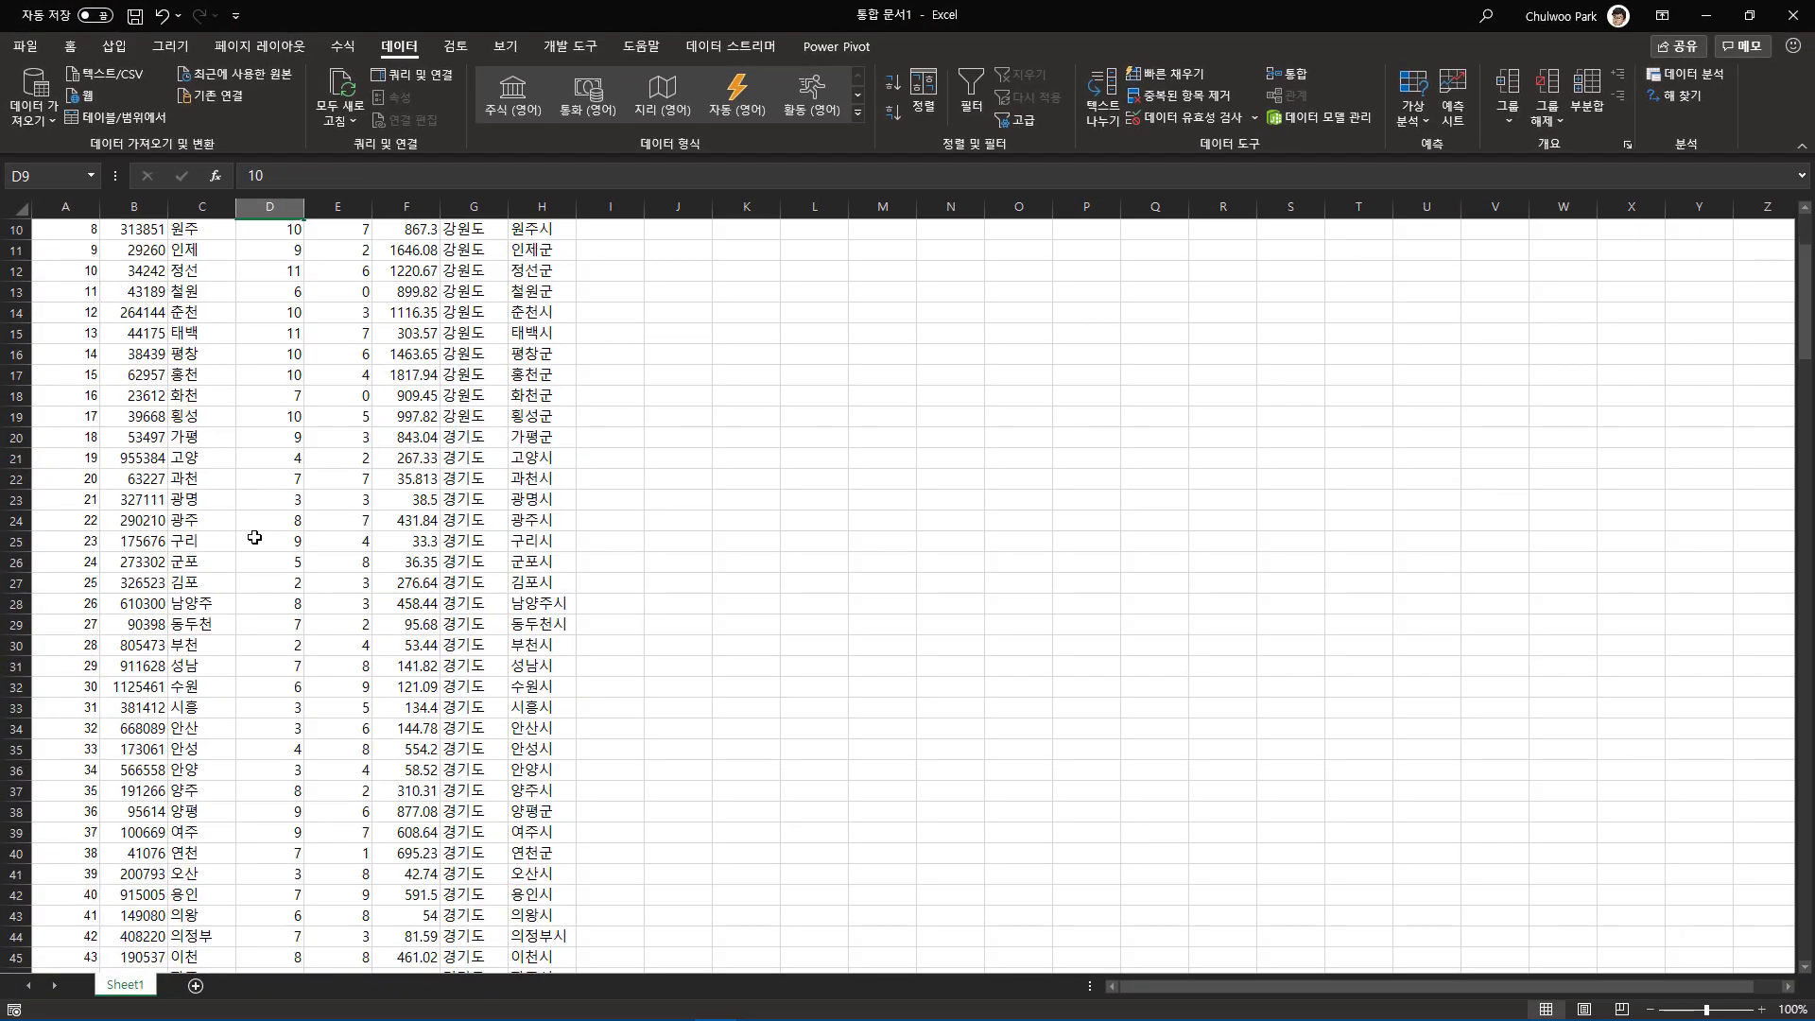
scroll(253, 532, down, 1)
scroll(252, 532, up, 4)
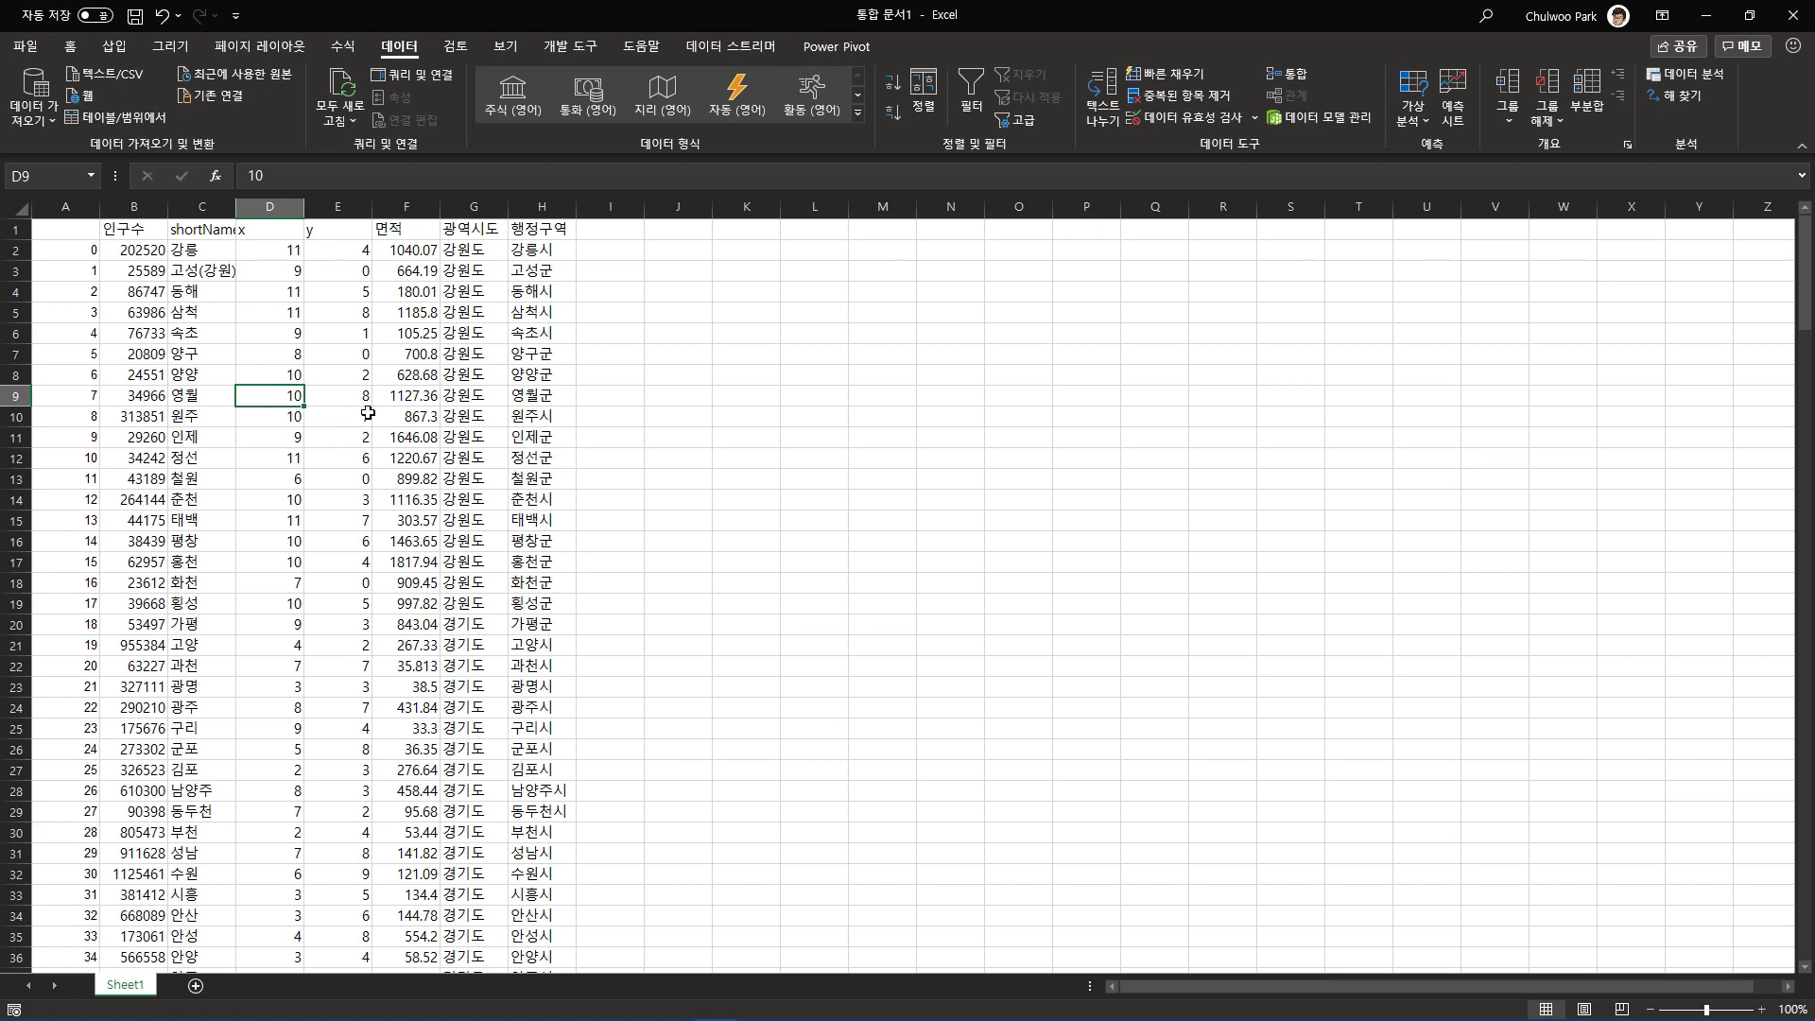
drag(746, 250, 1361, 792)
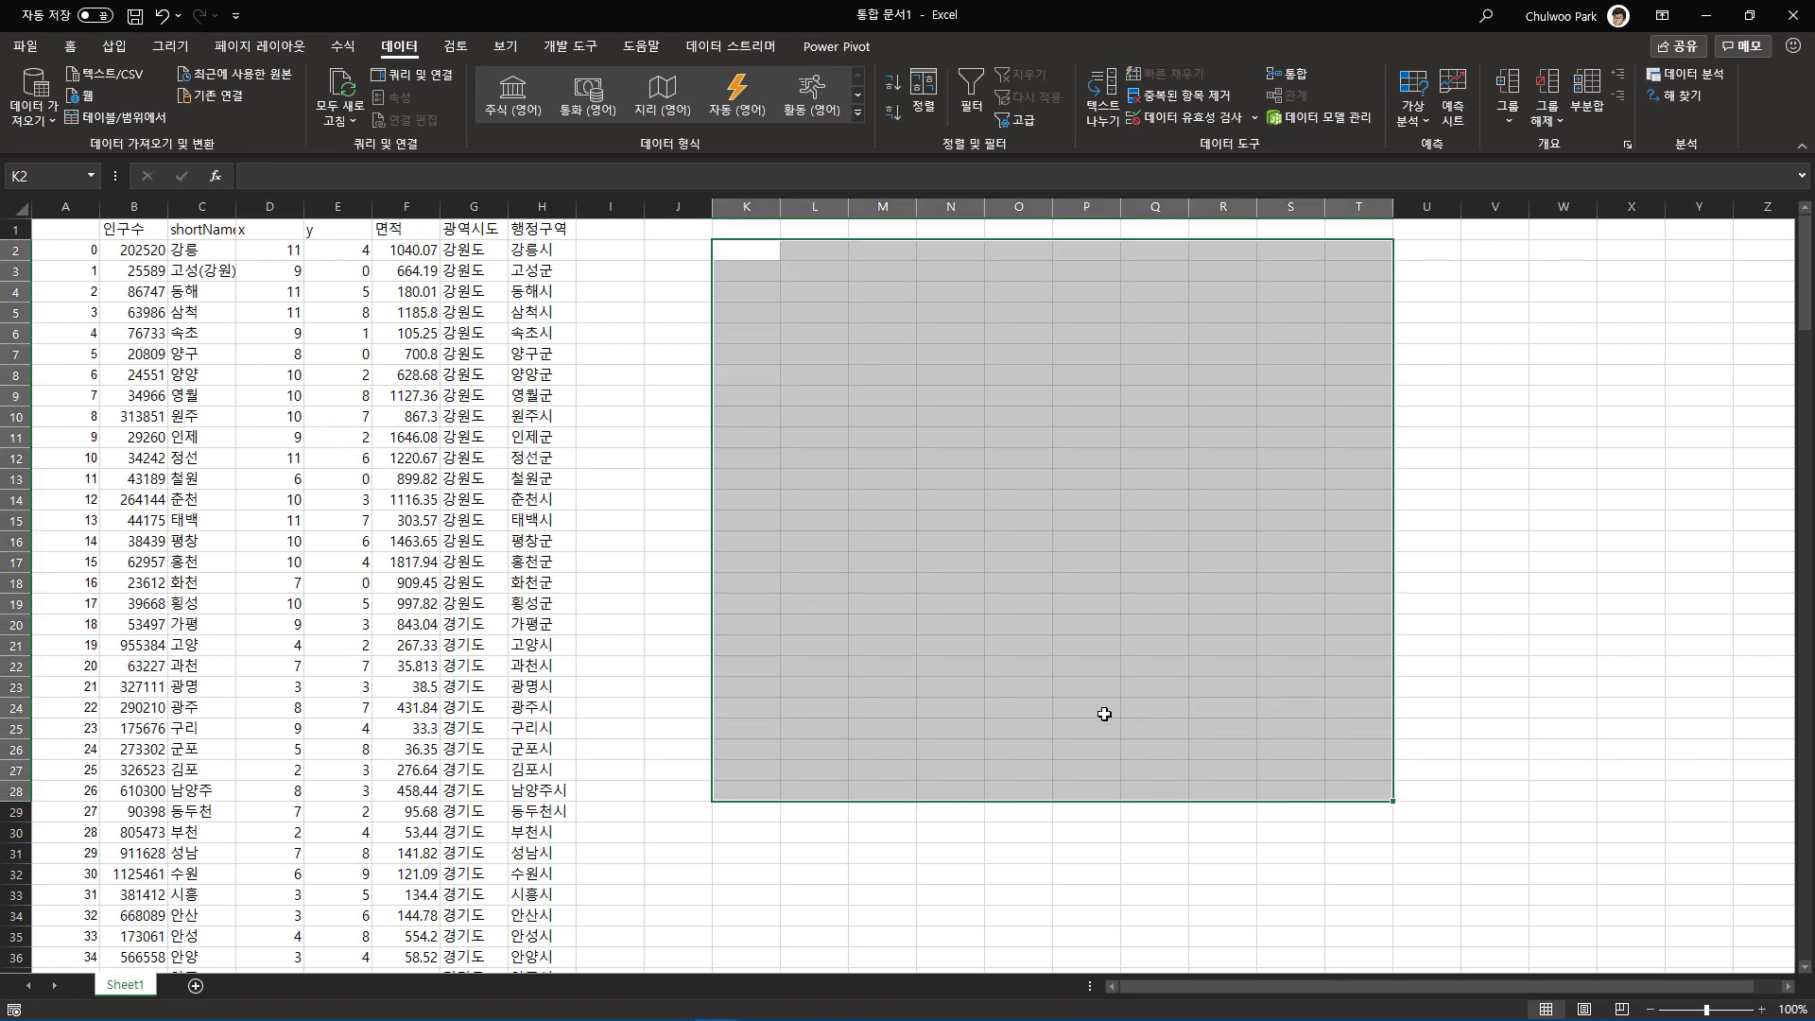
click(837, 401)
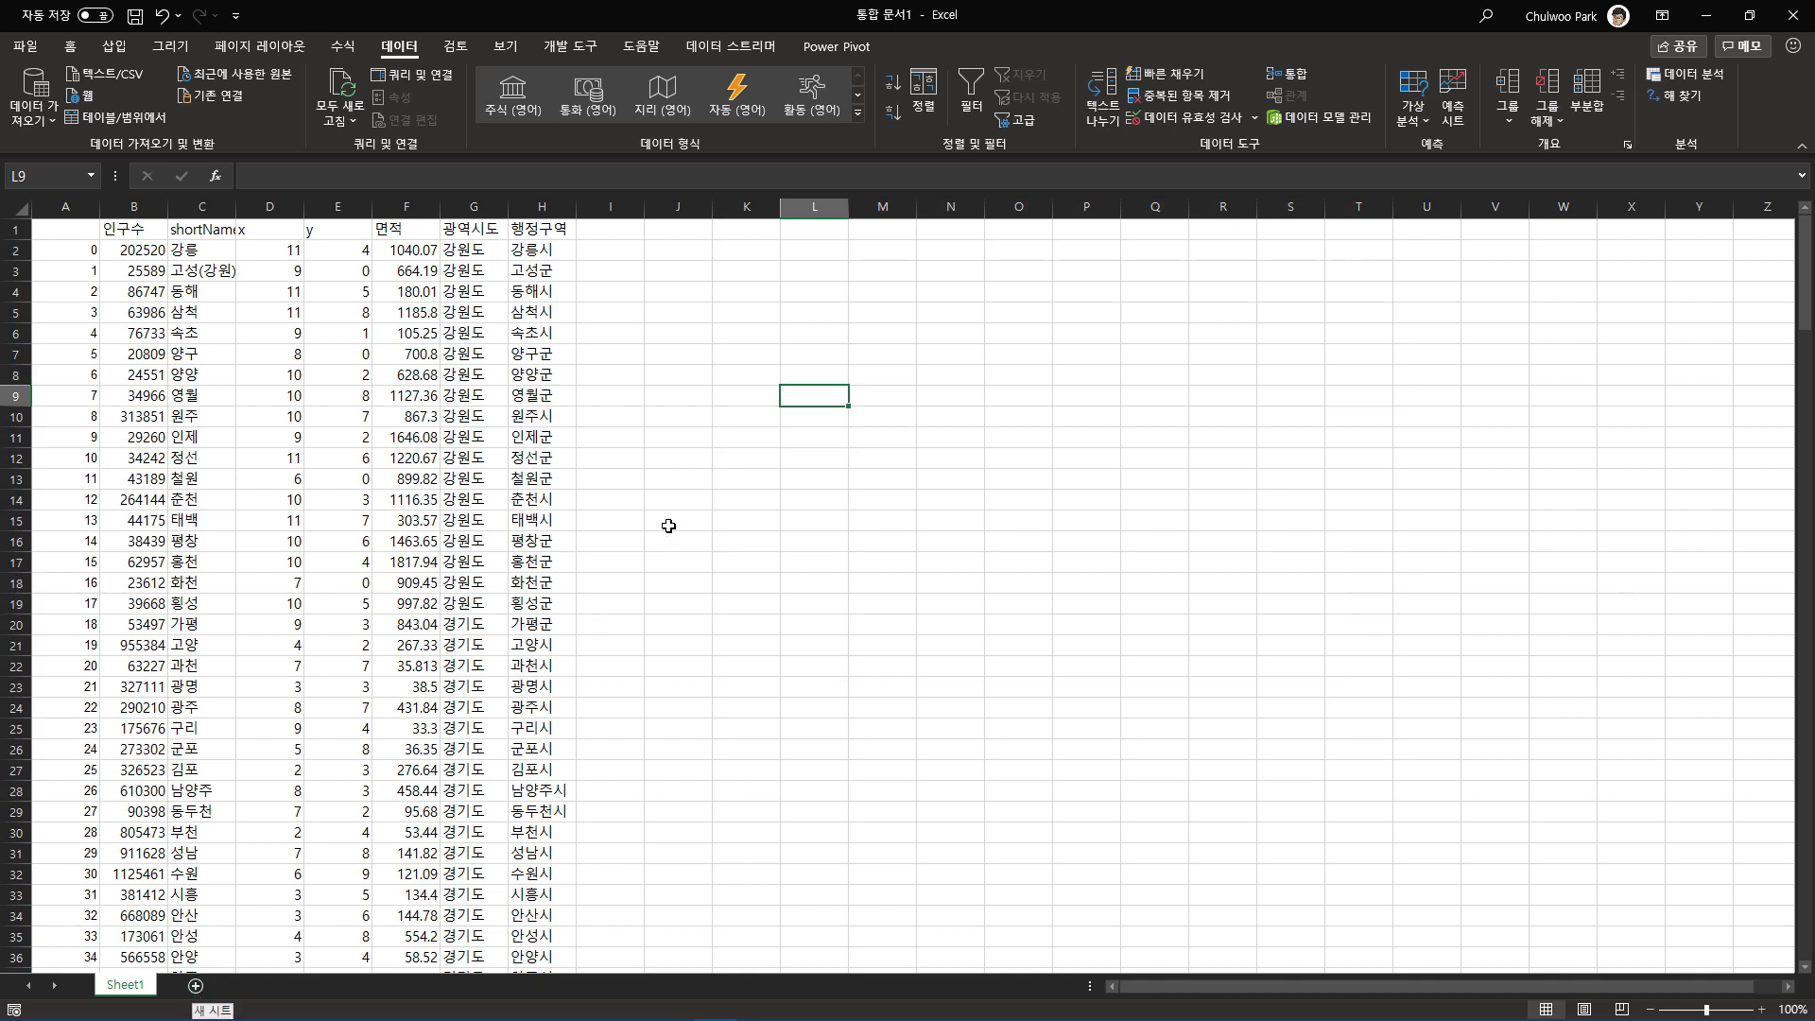
drag(755, 270, 1291, 770)
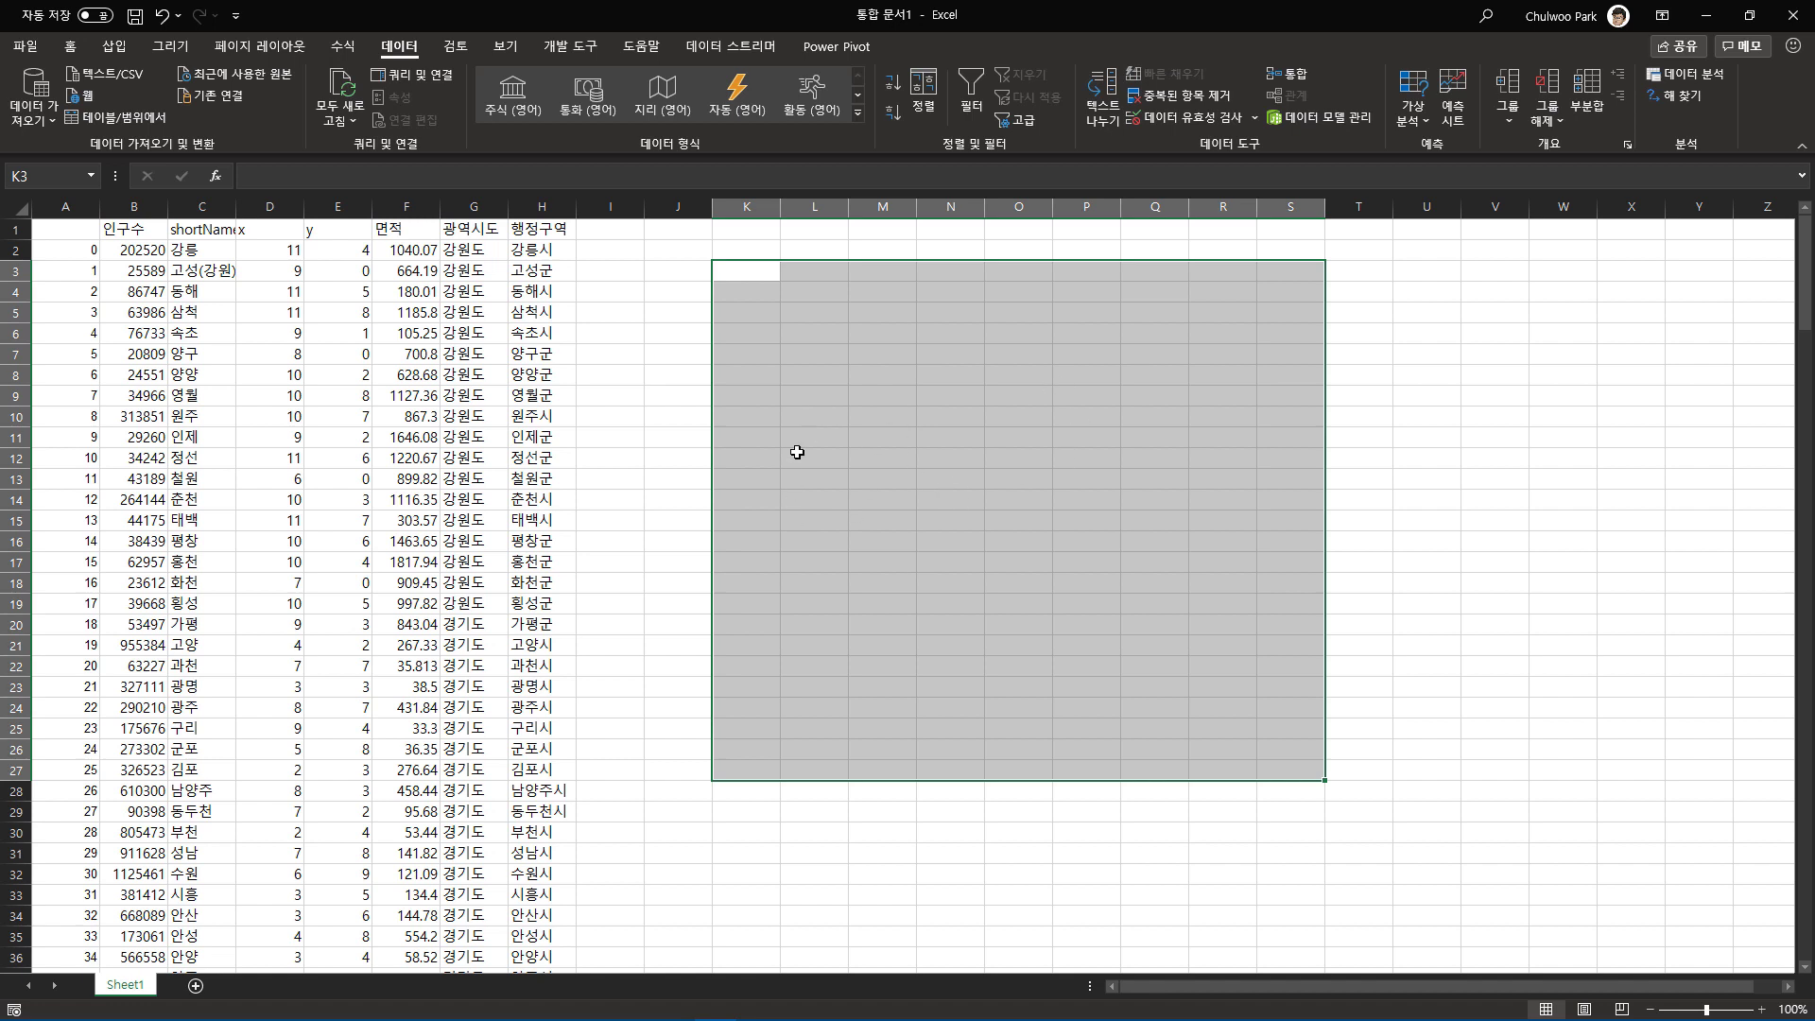
click(278, 458)
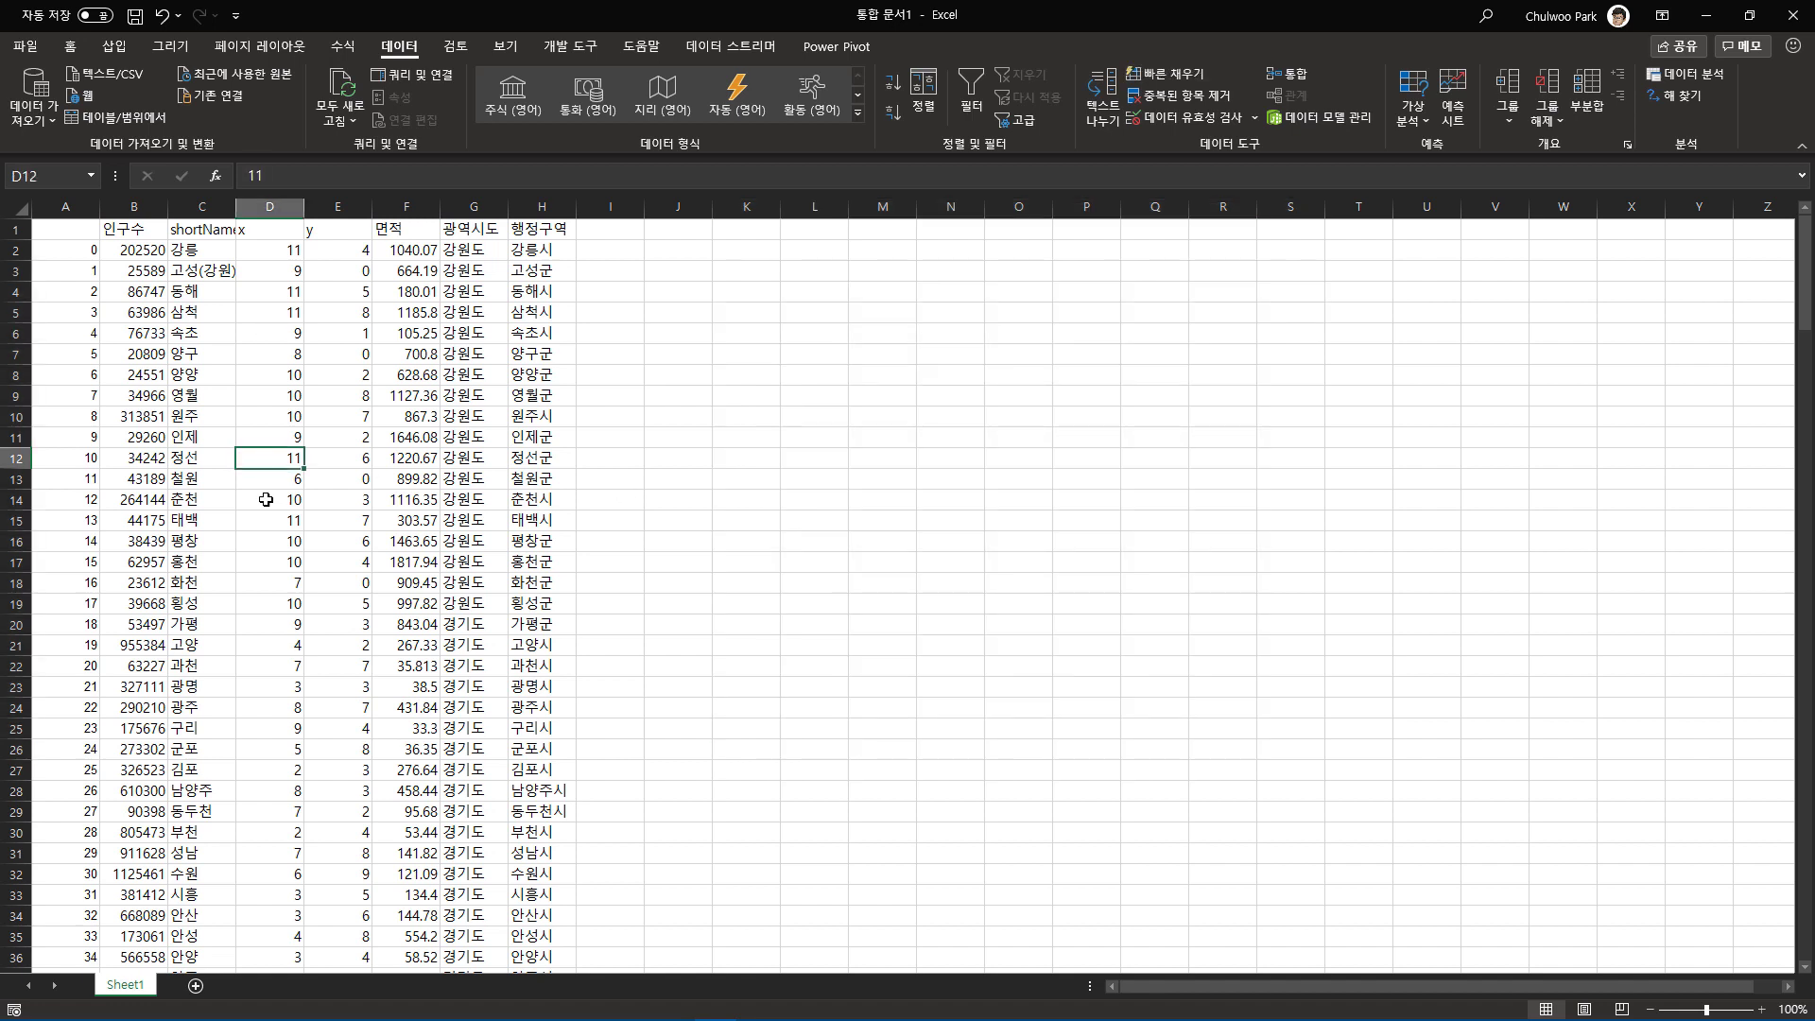
click(726, 278)
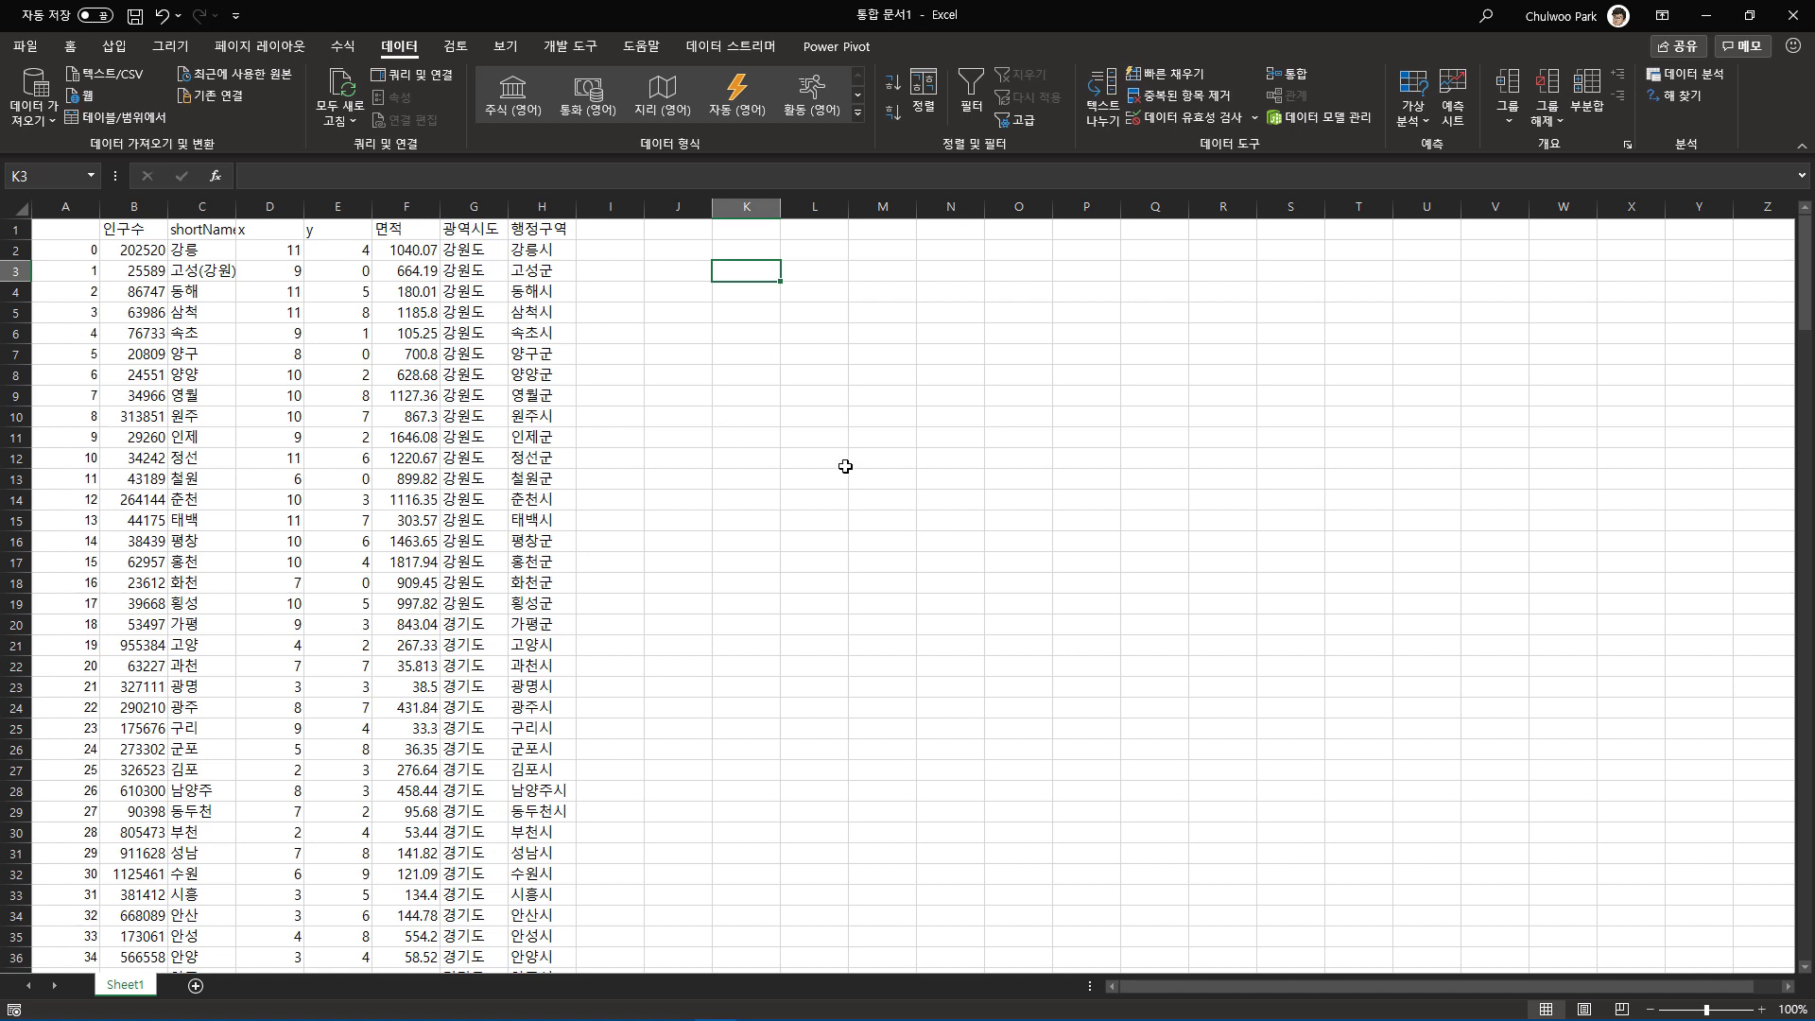
drag(735, 274, 1456, 856)
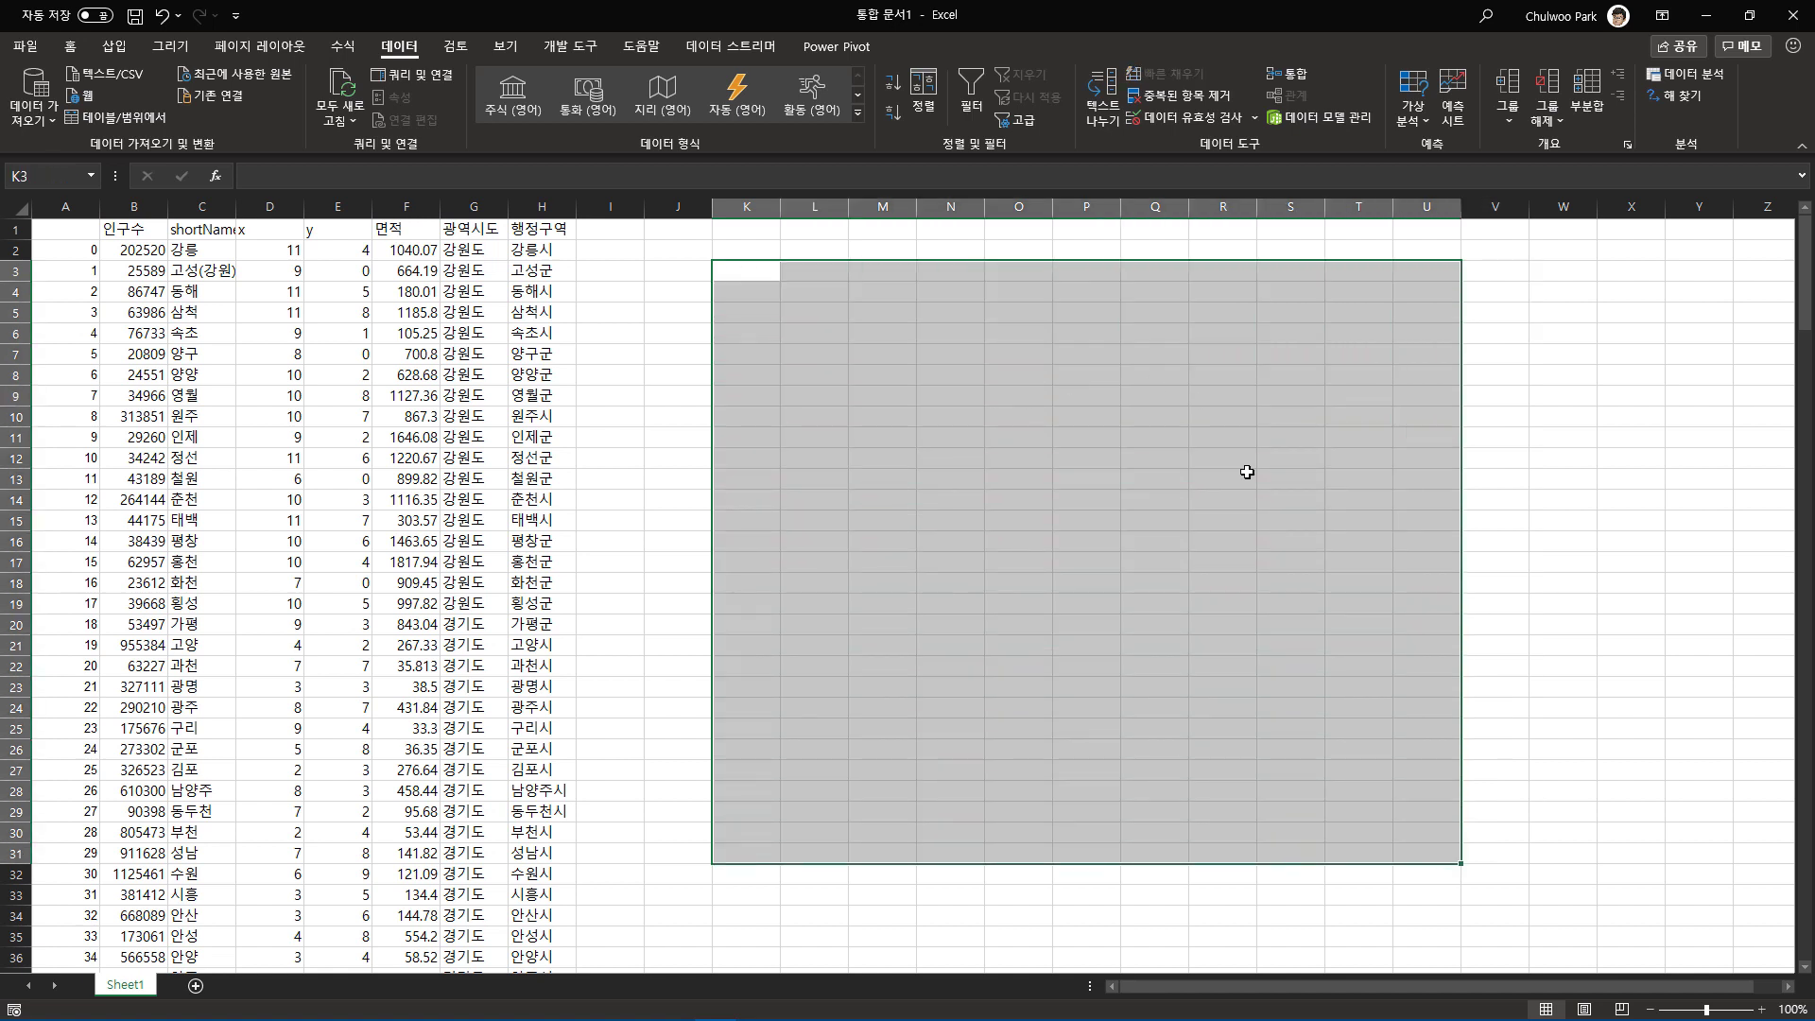
click(274, 250)
click(270, 353)
click(266, 437)
Enter the labels "x" in cell J1 and "y" in cell J2.
click(698, 233)
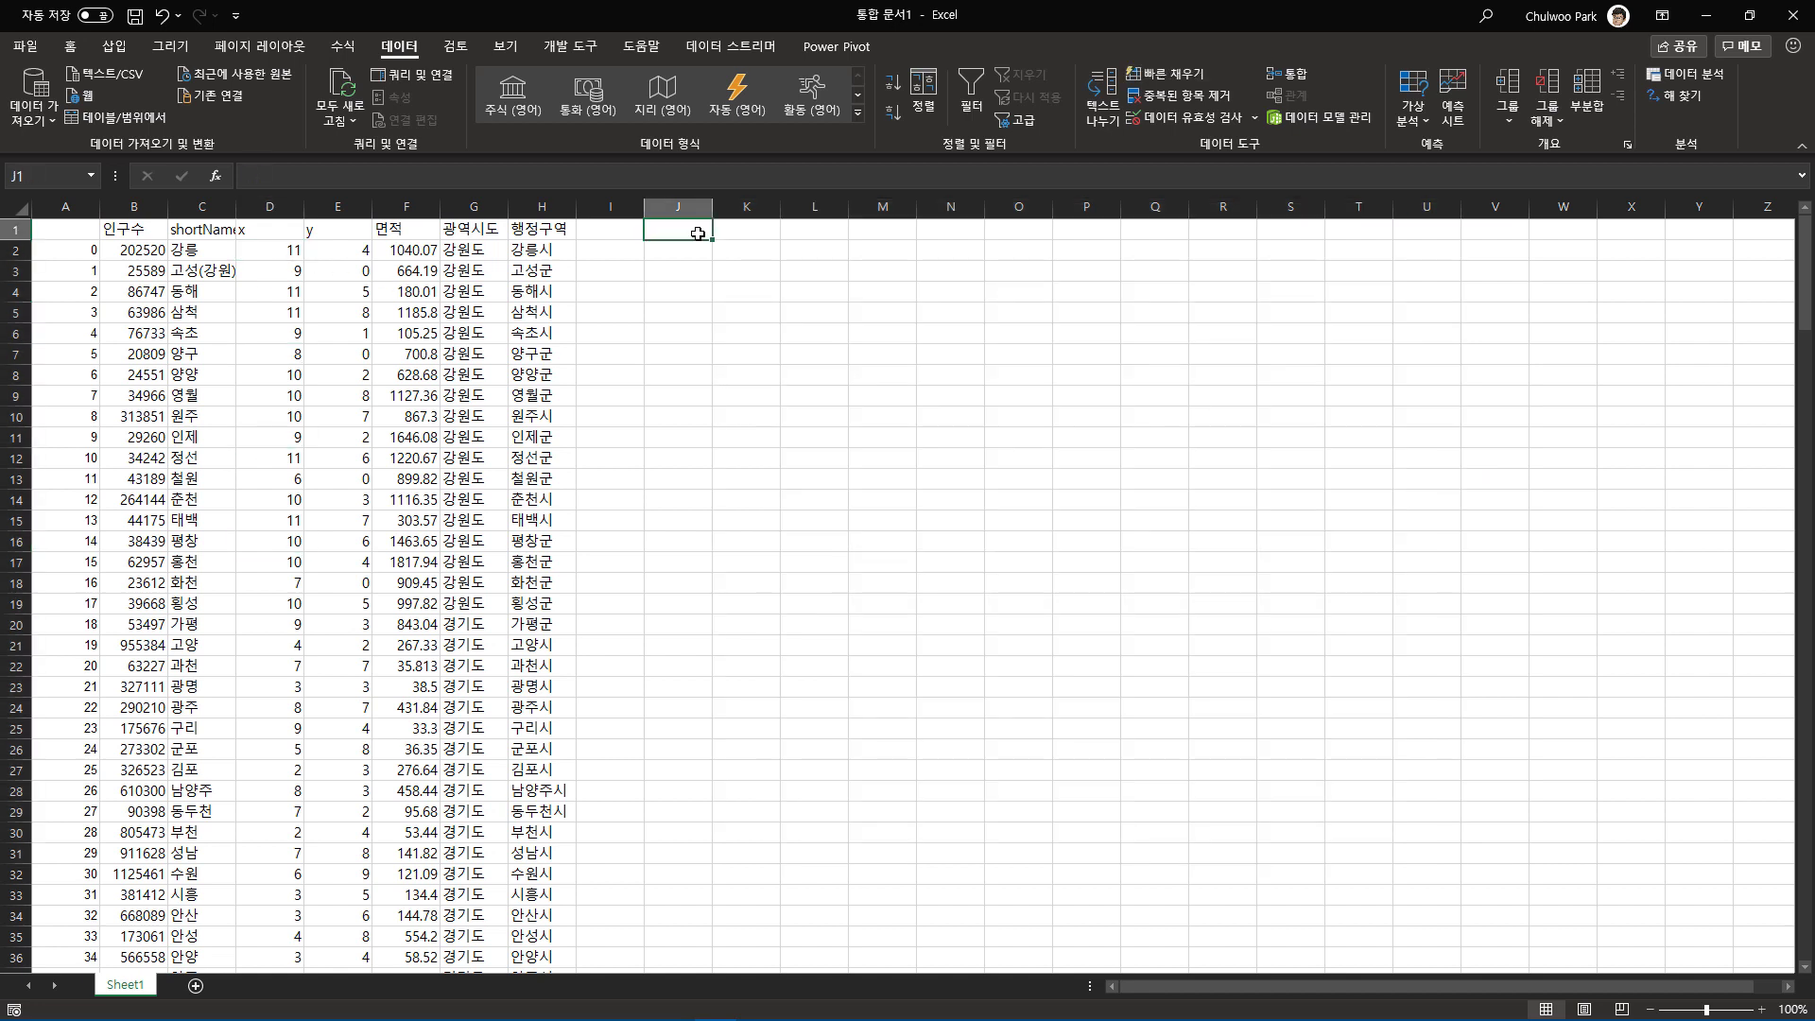
text(x)
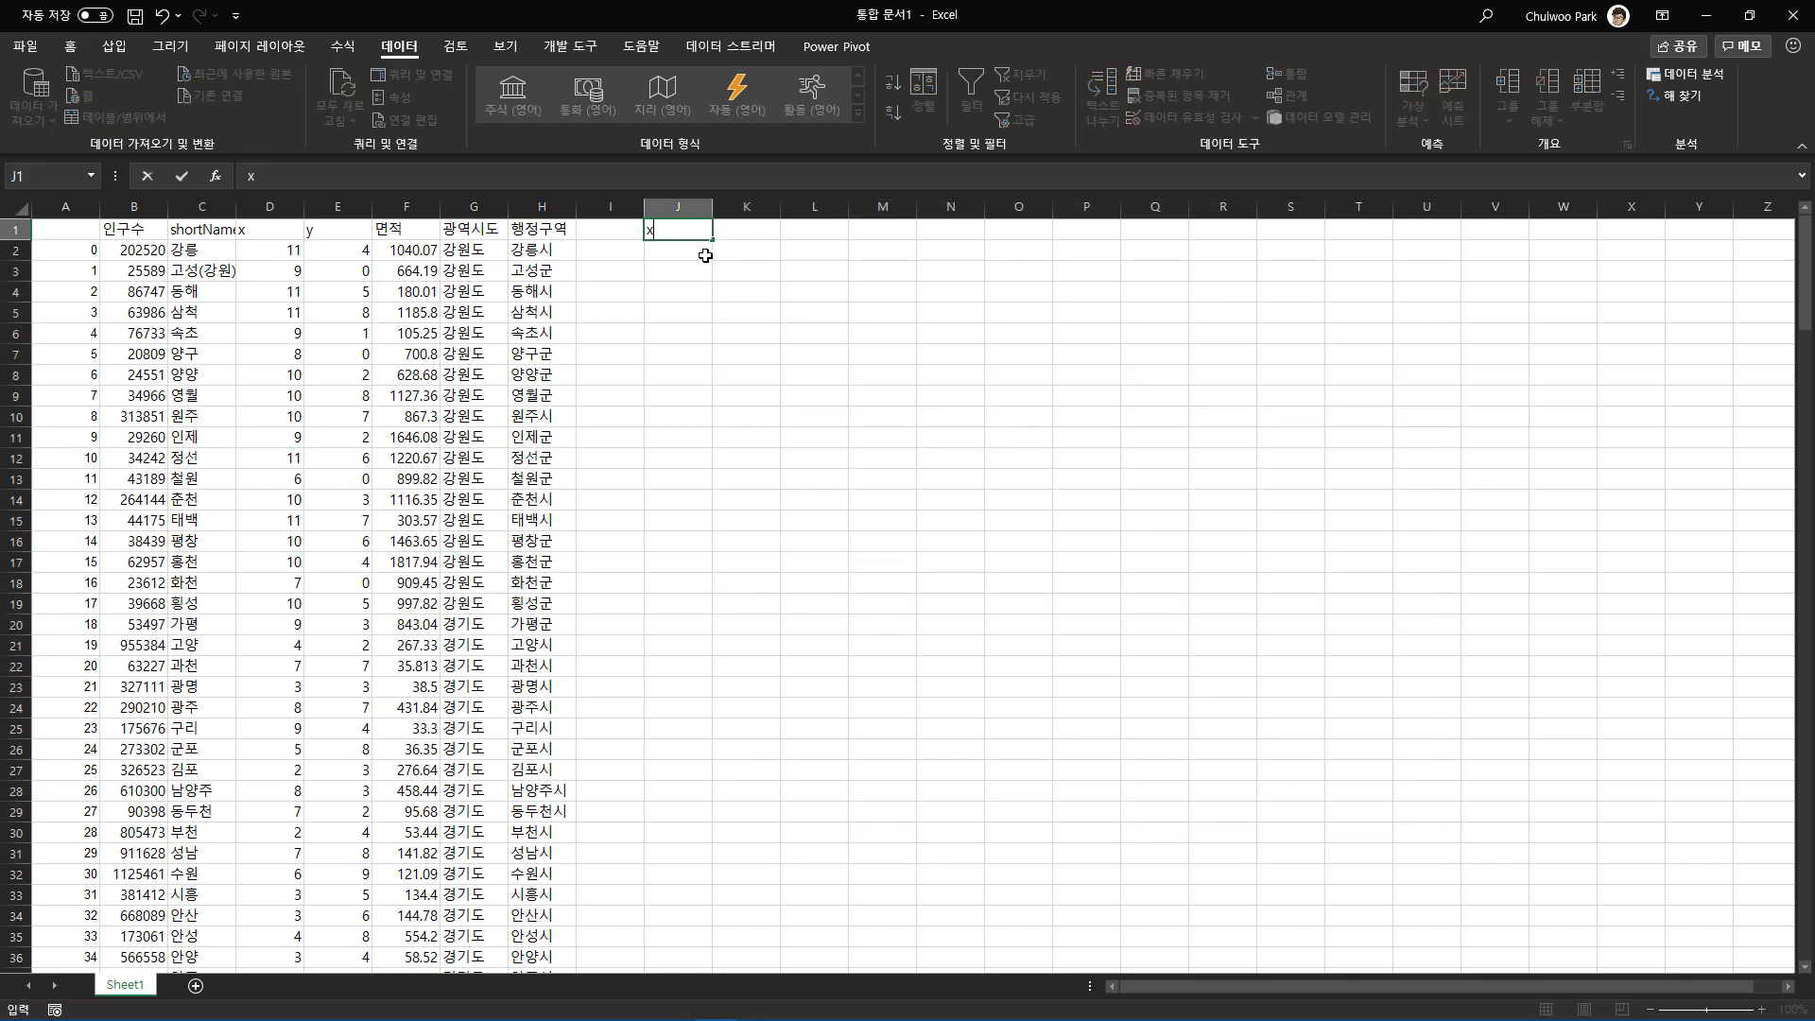
key(Return)
text(y)
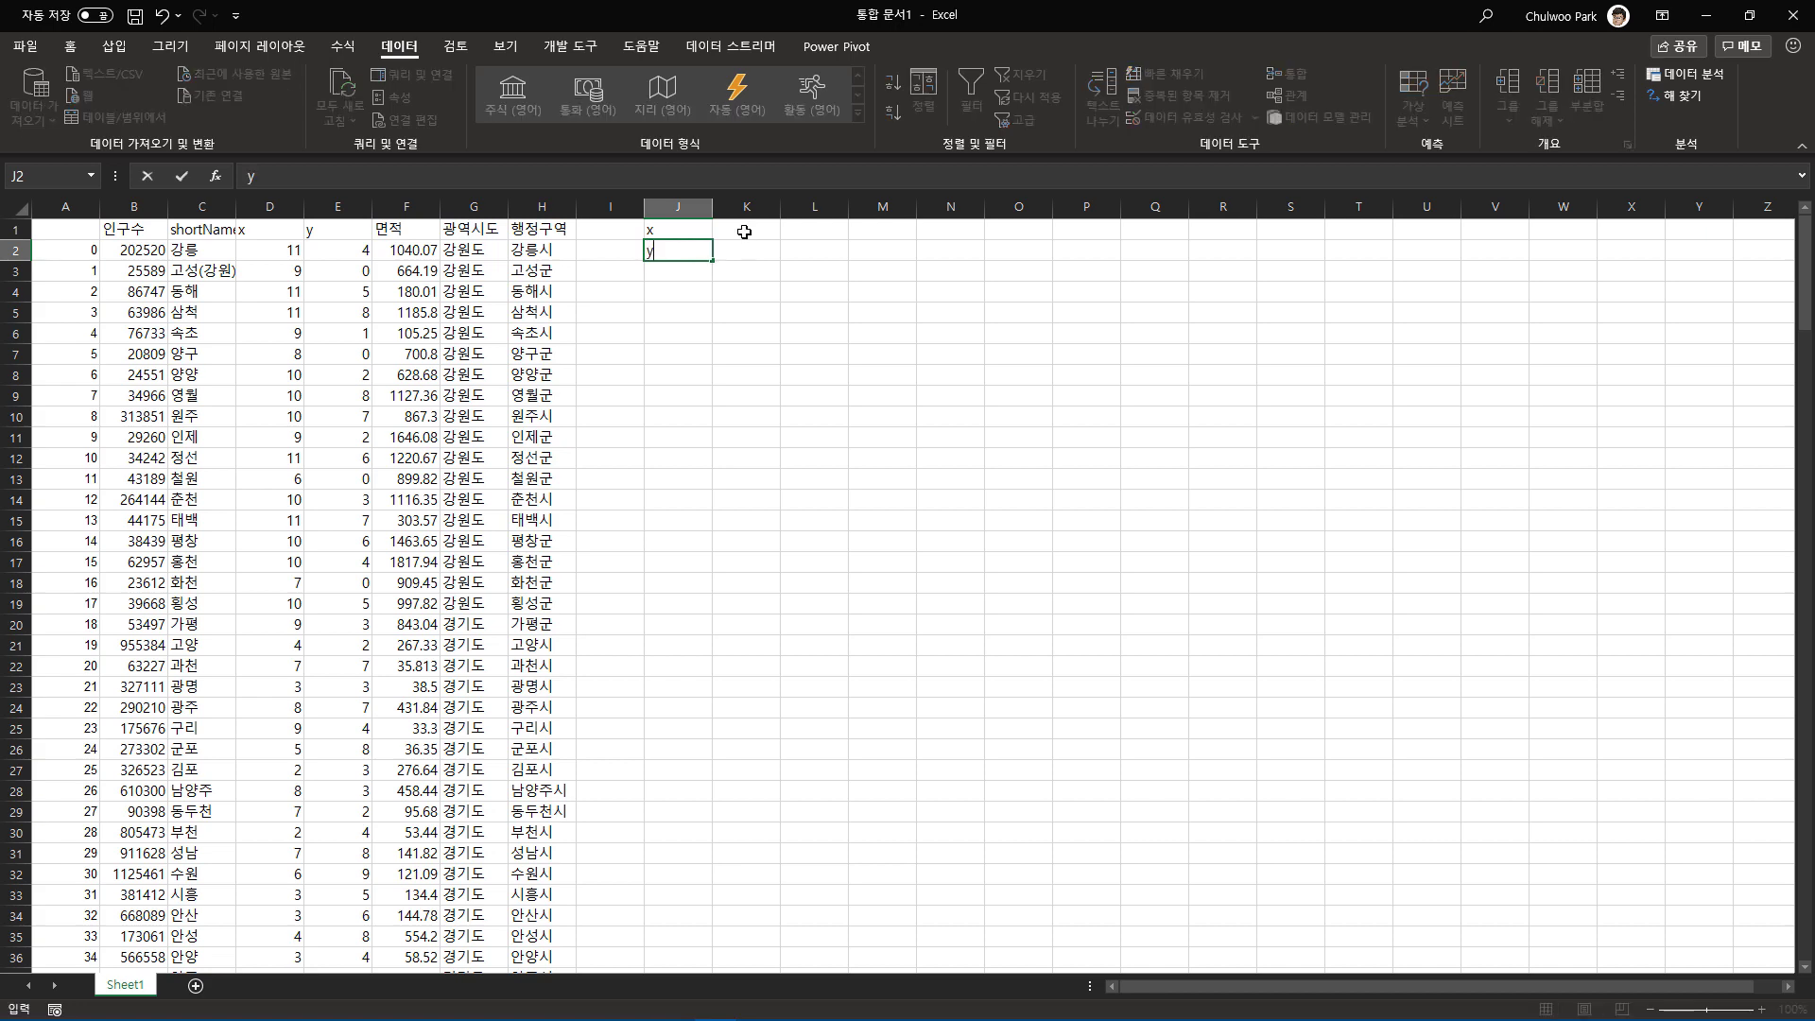
Calculate the maximum of the x column in cell K1 with a MAX formula over D2:D230.
click(743, 230)
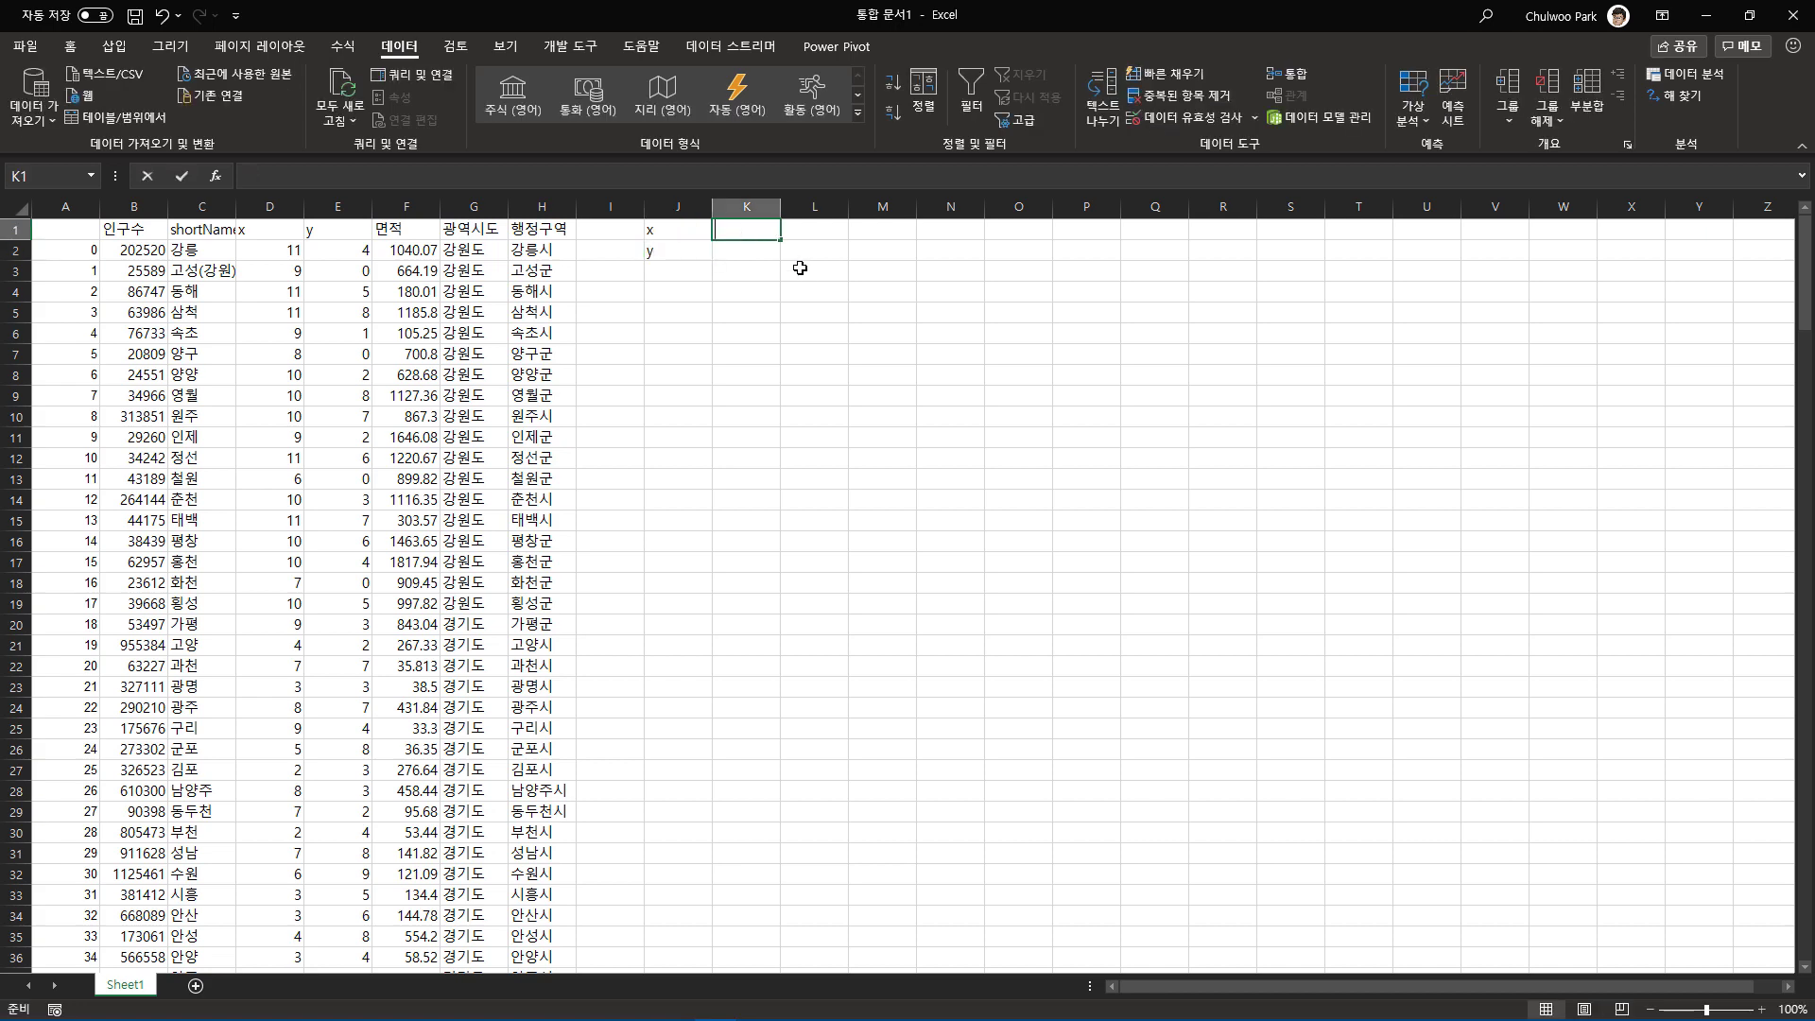
text(=max()
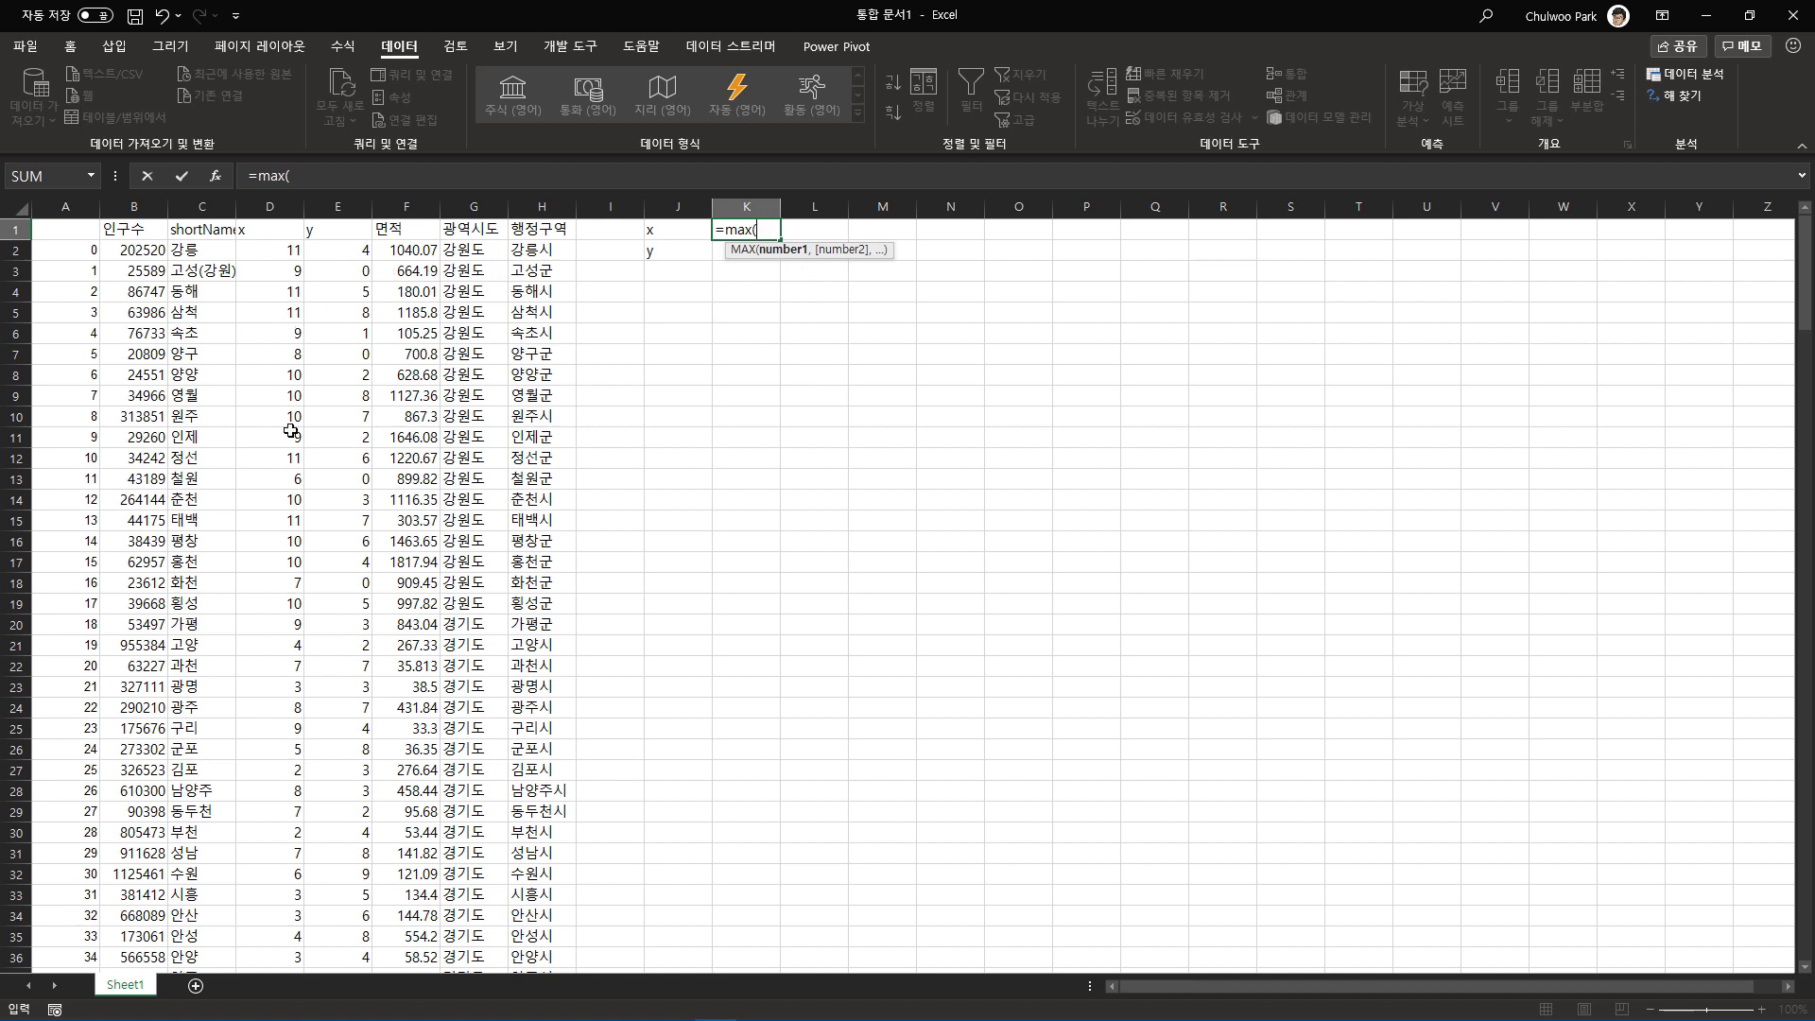
click(277, 253)
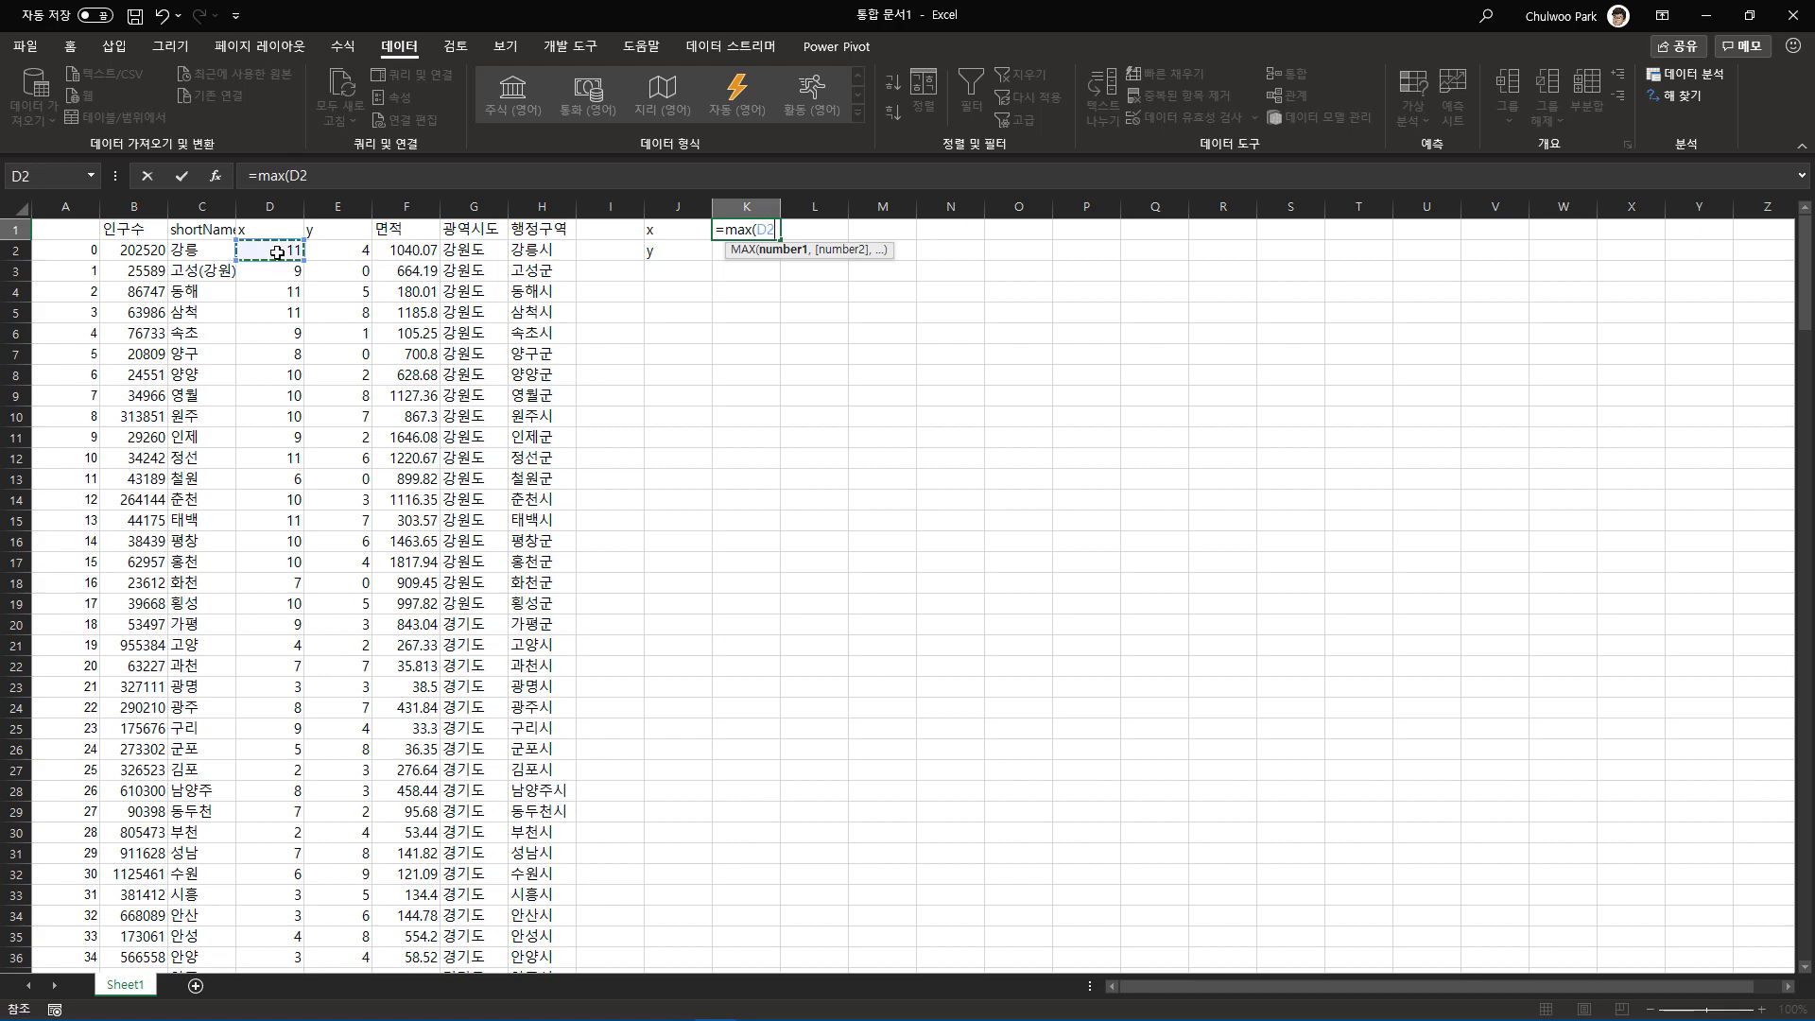
key(ctrl+shift+Down)
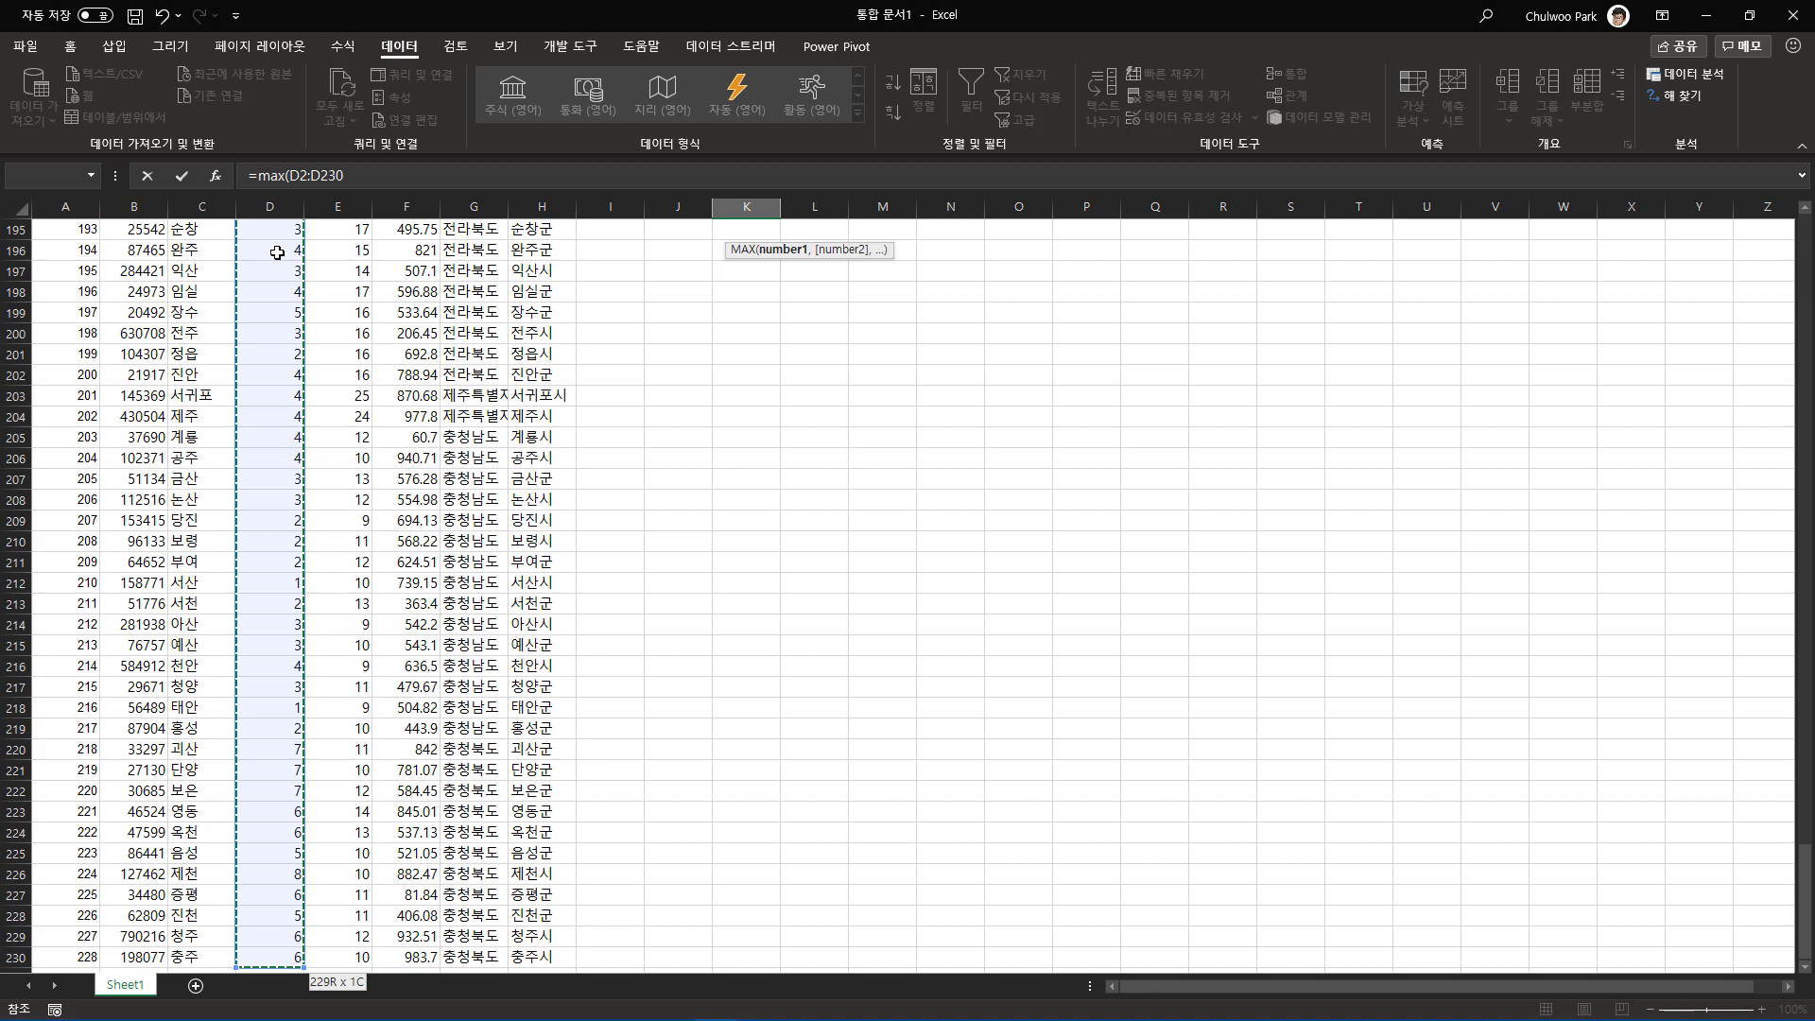
key(Return)
scroll(686, 330, up, 1)
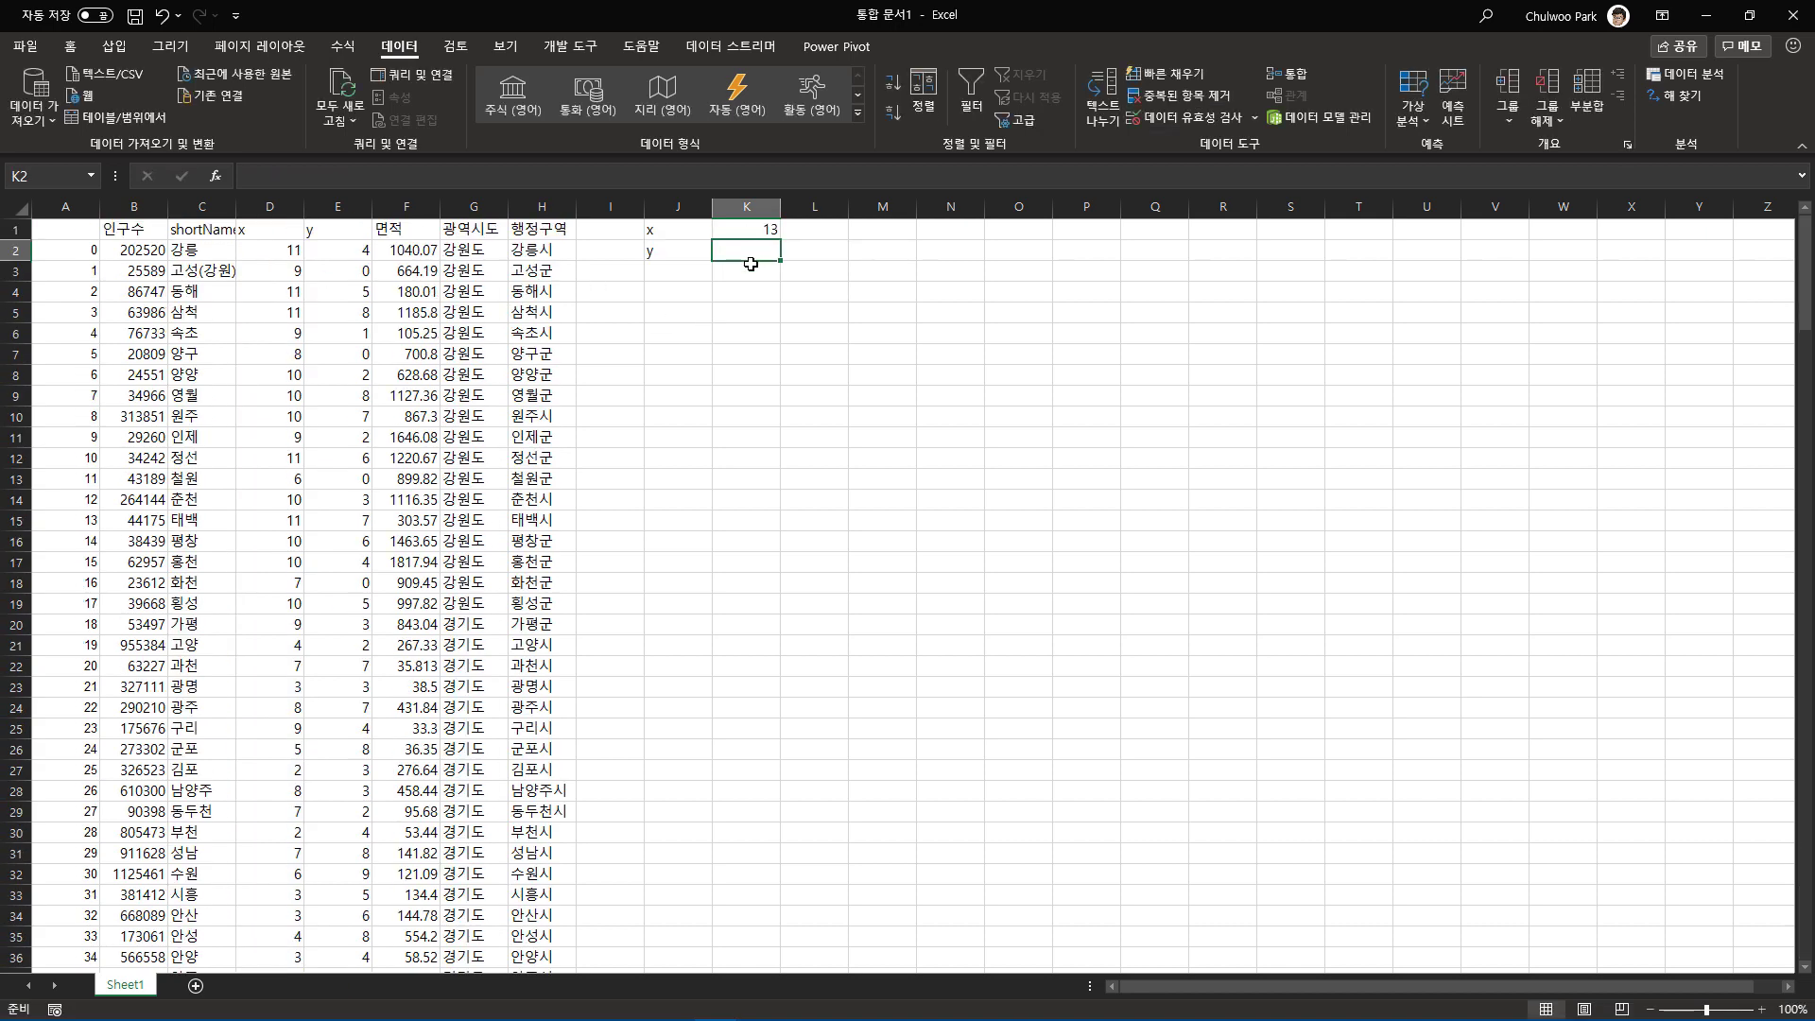
Calculate the maximum of the y column in cell K2 with a MAX formula over E2:E230.
text(=)
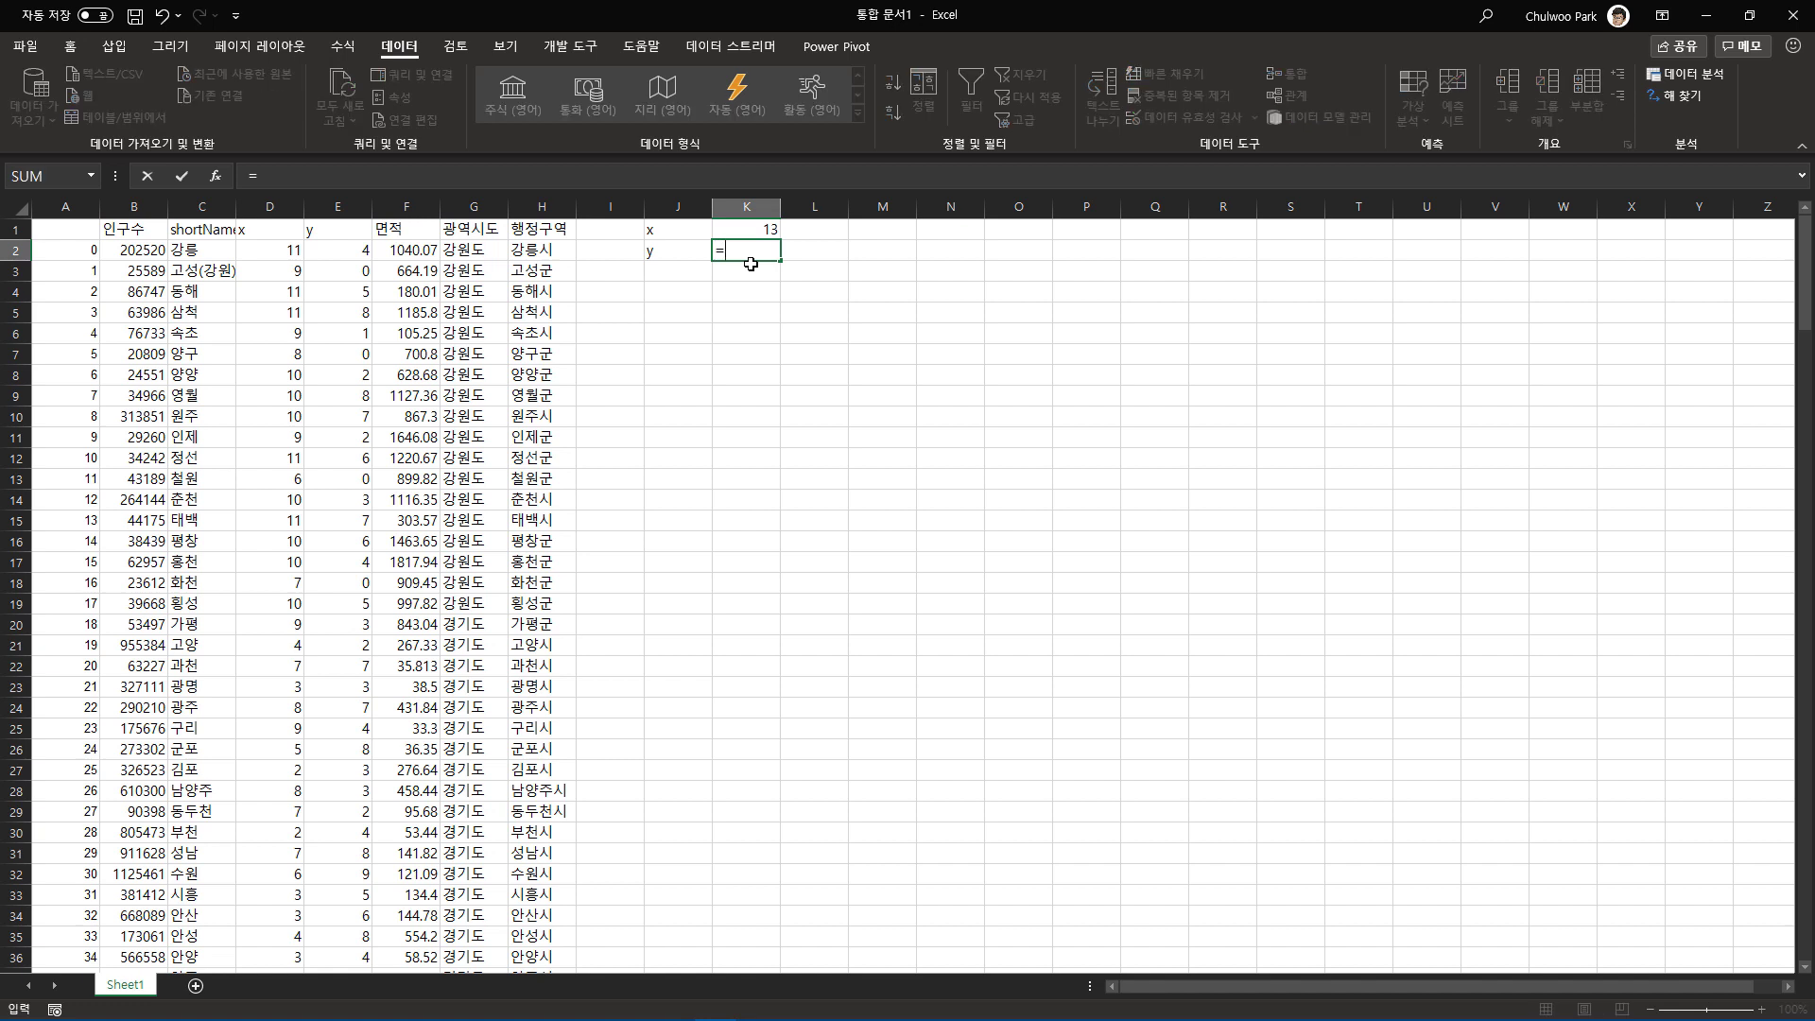
text(max()
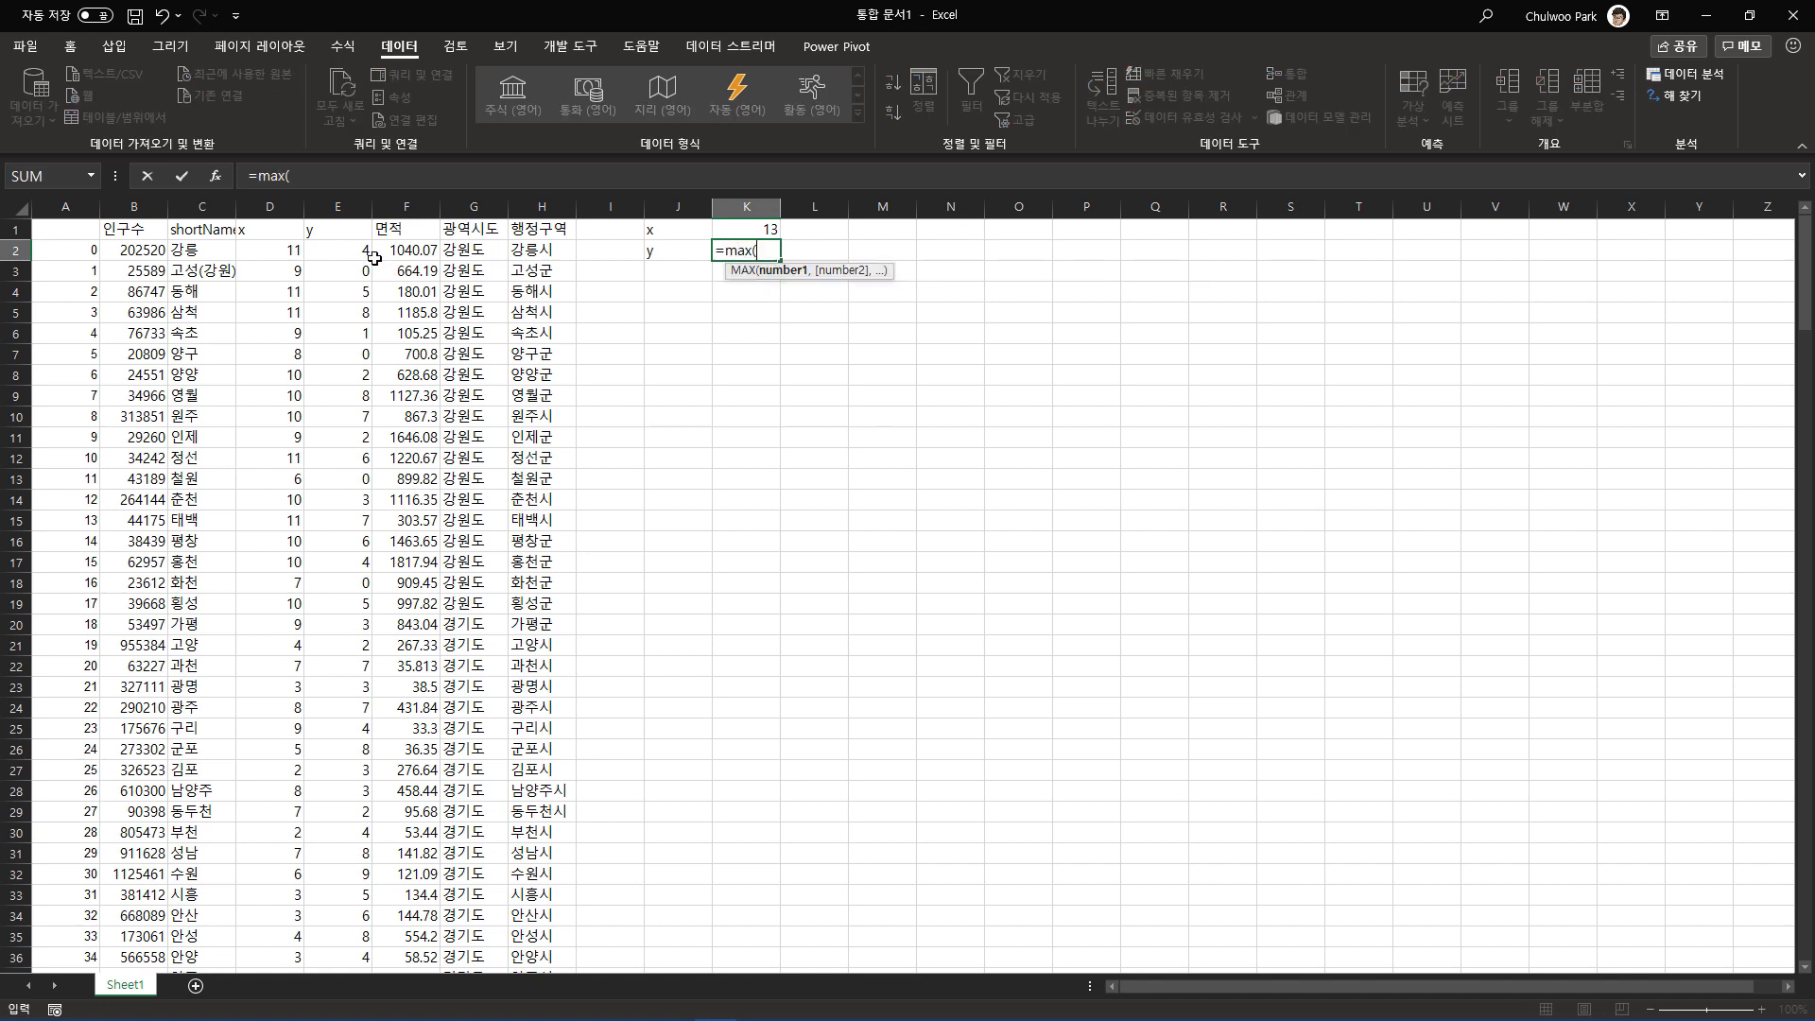
click(354, 251)
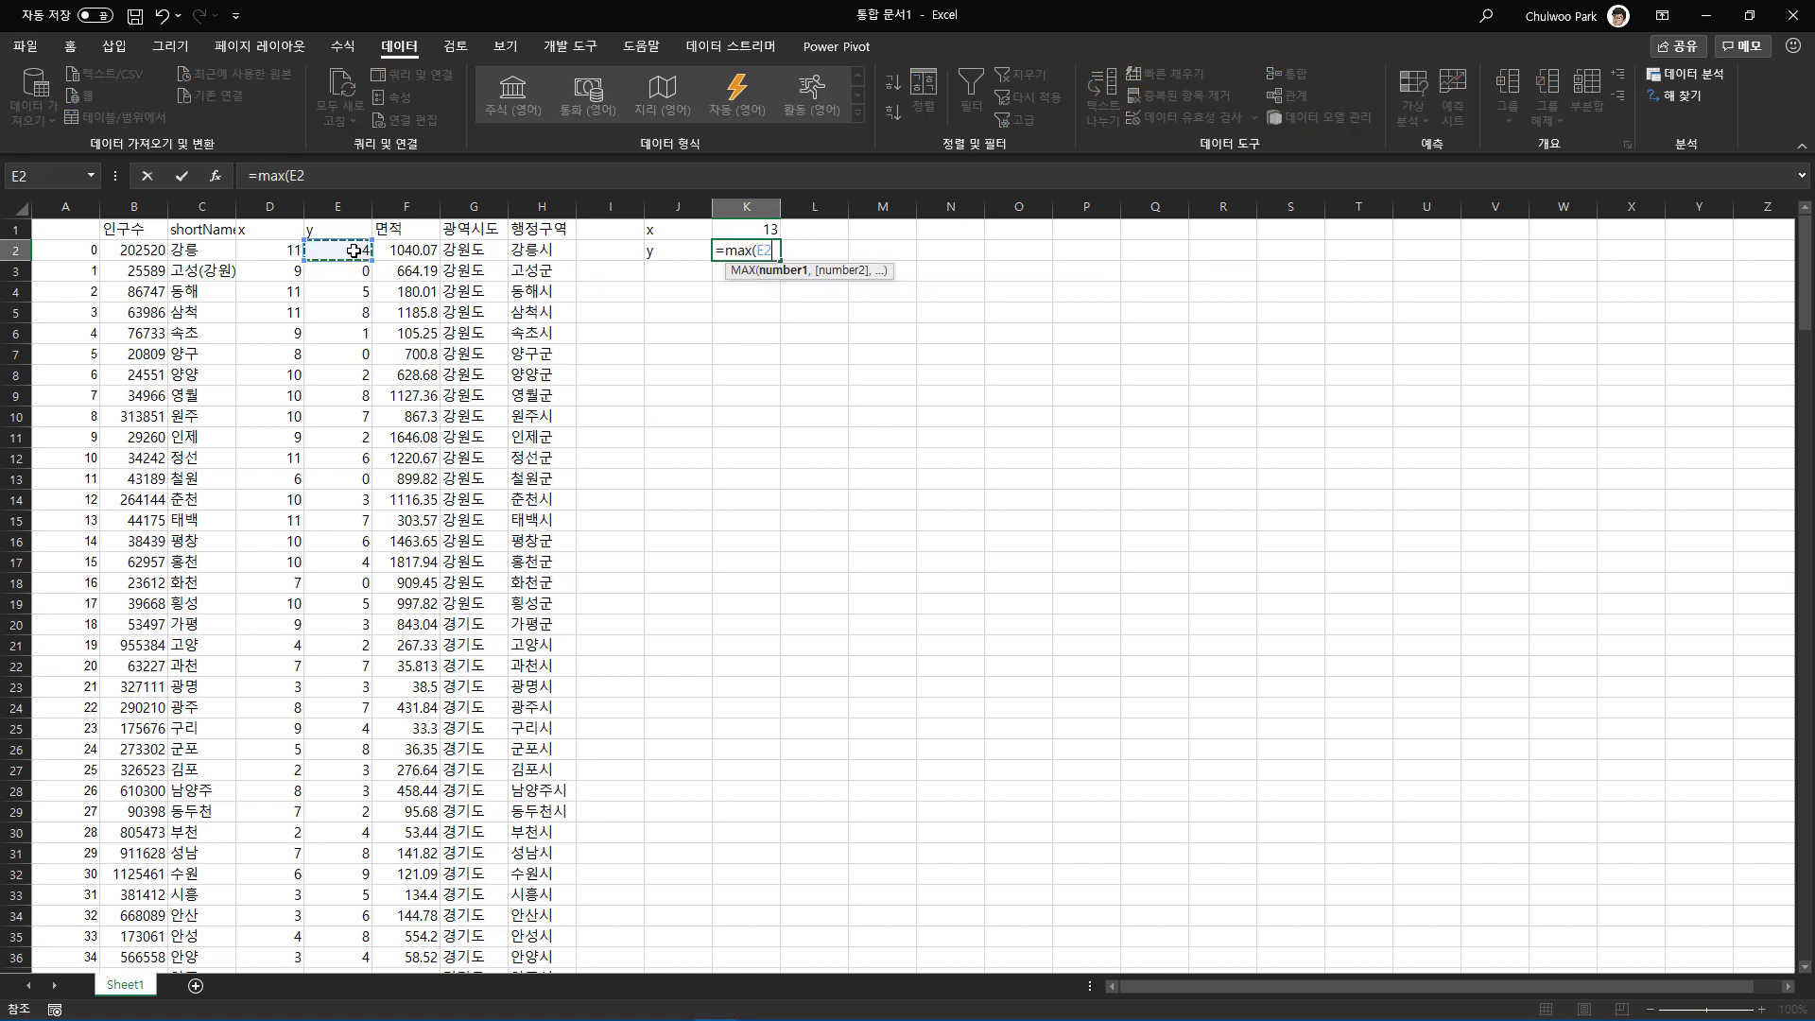
key(ctrl+shift+Down)
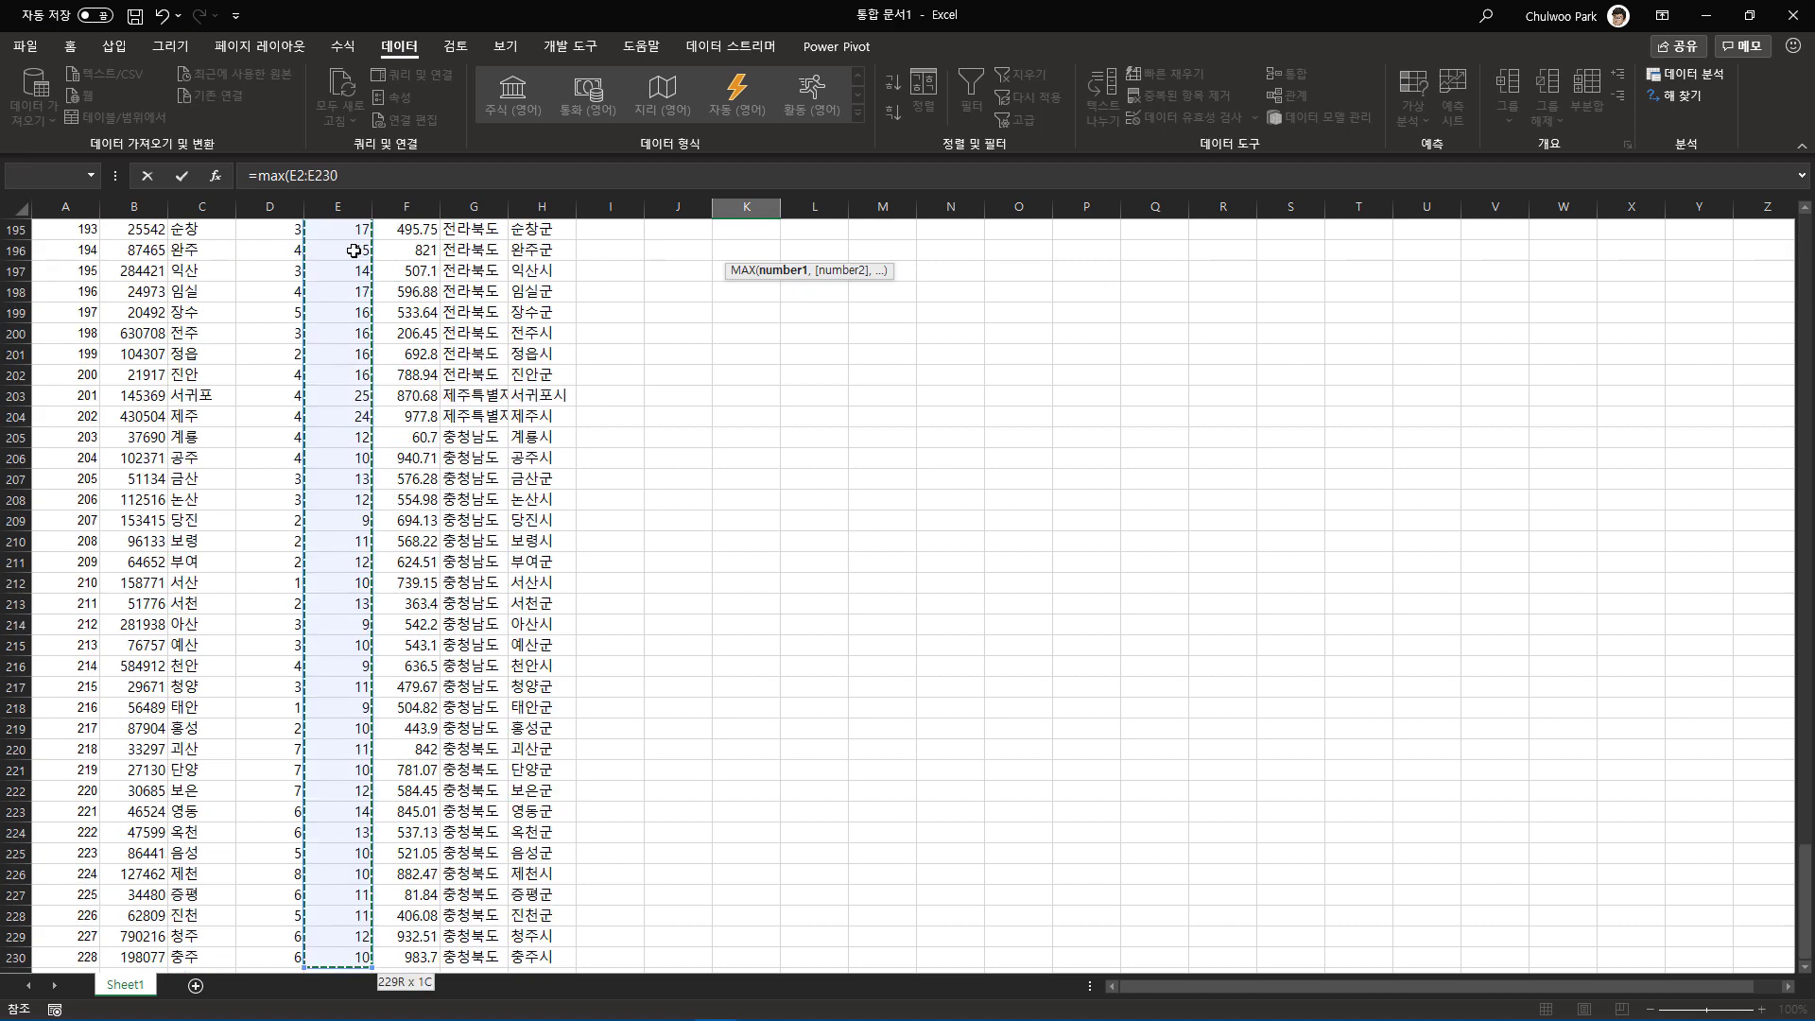
key(Return)
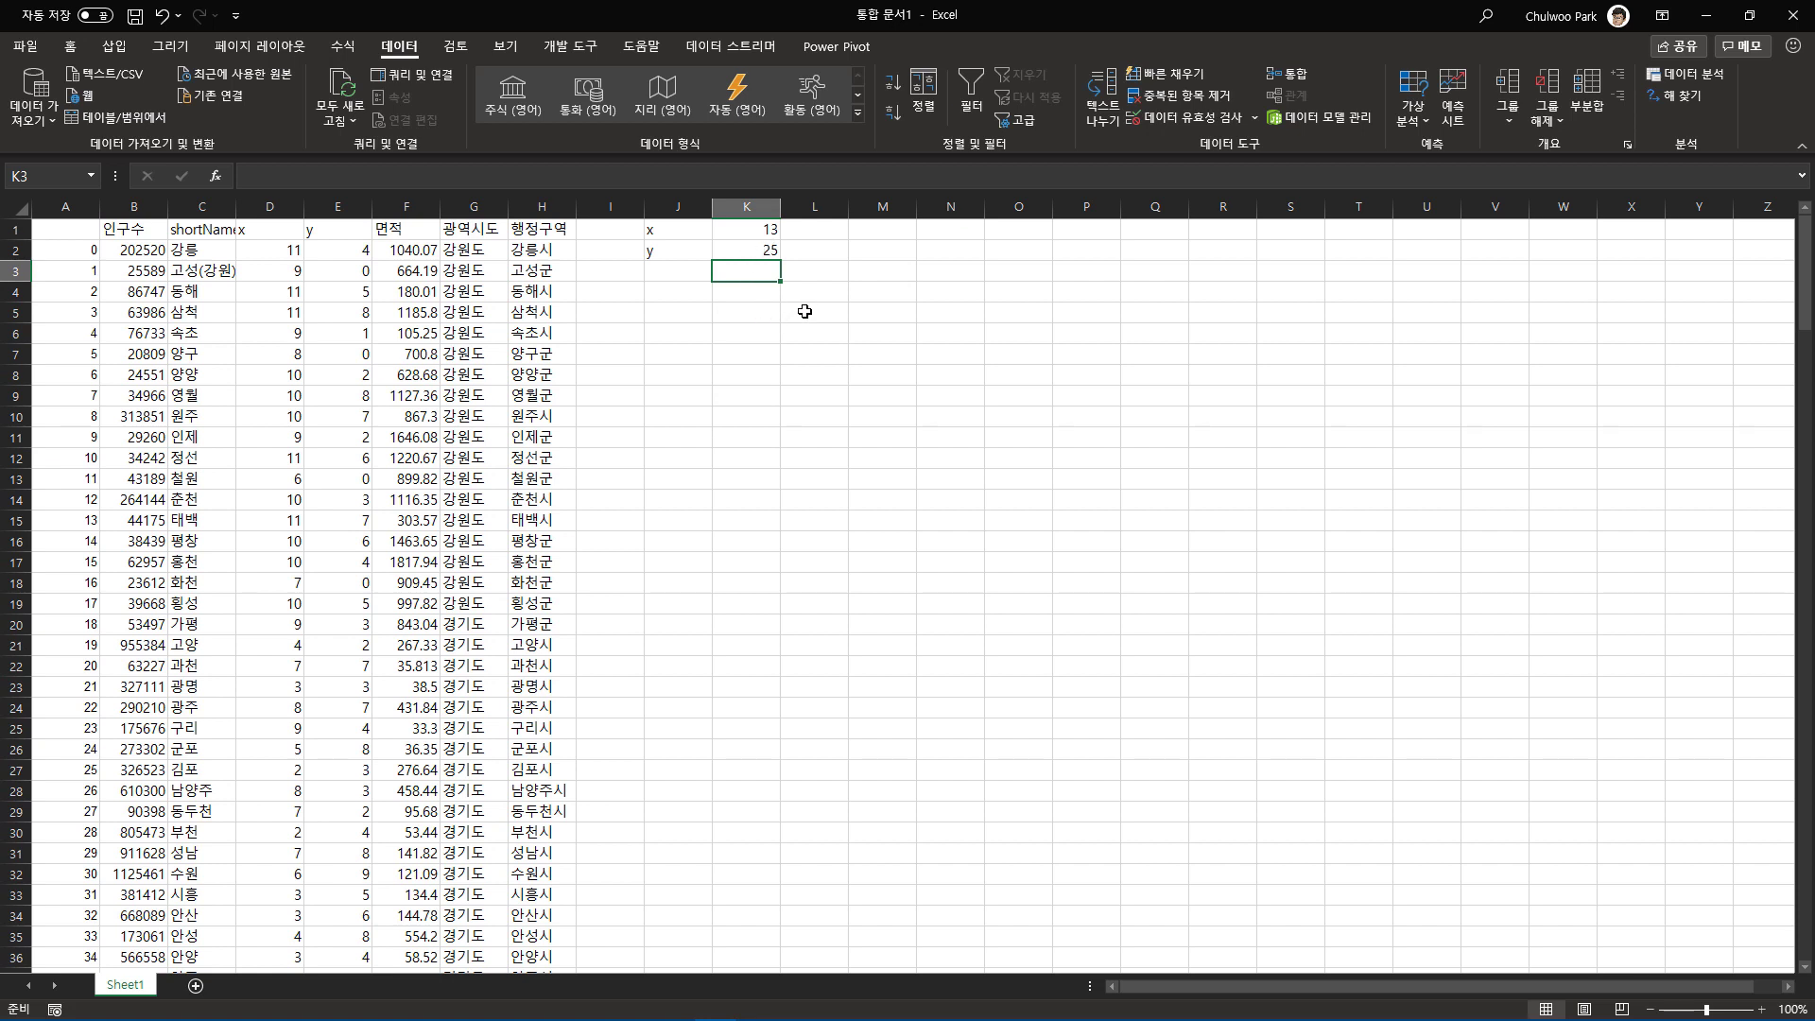
drag(805, 311, 1563, 317)
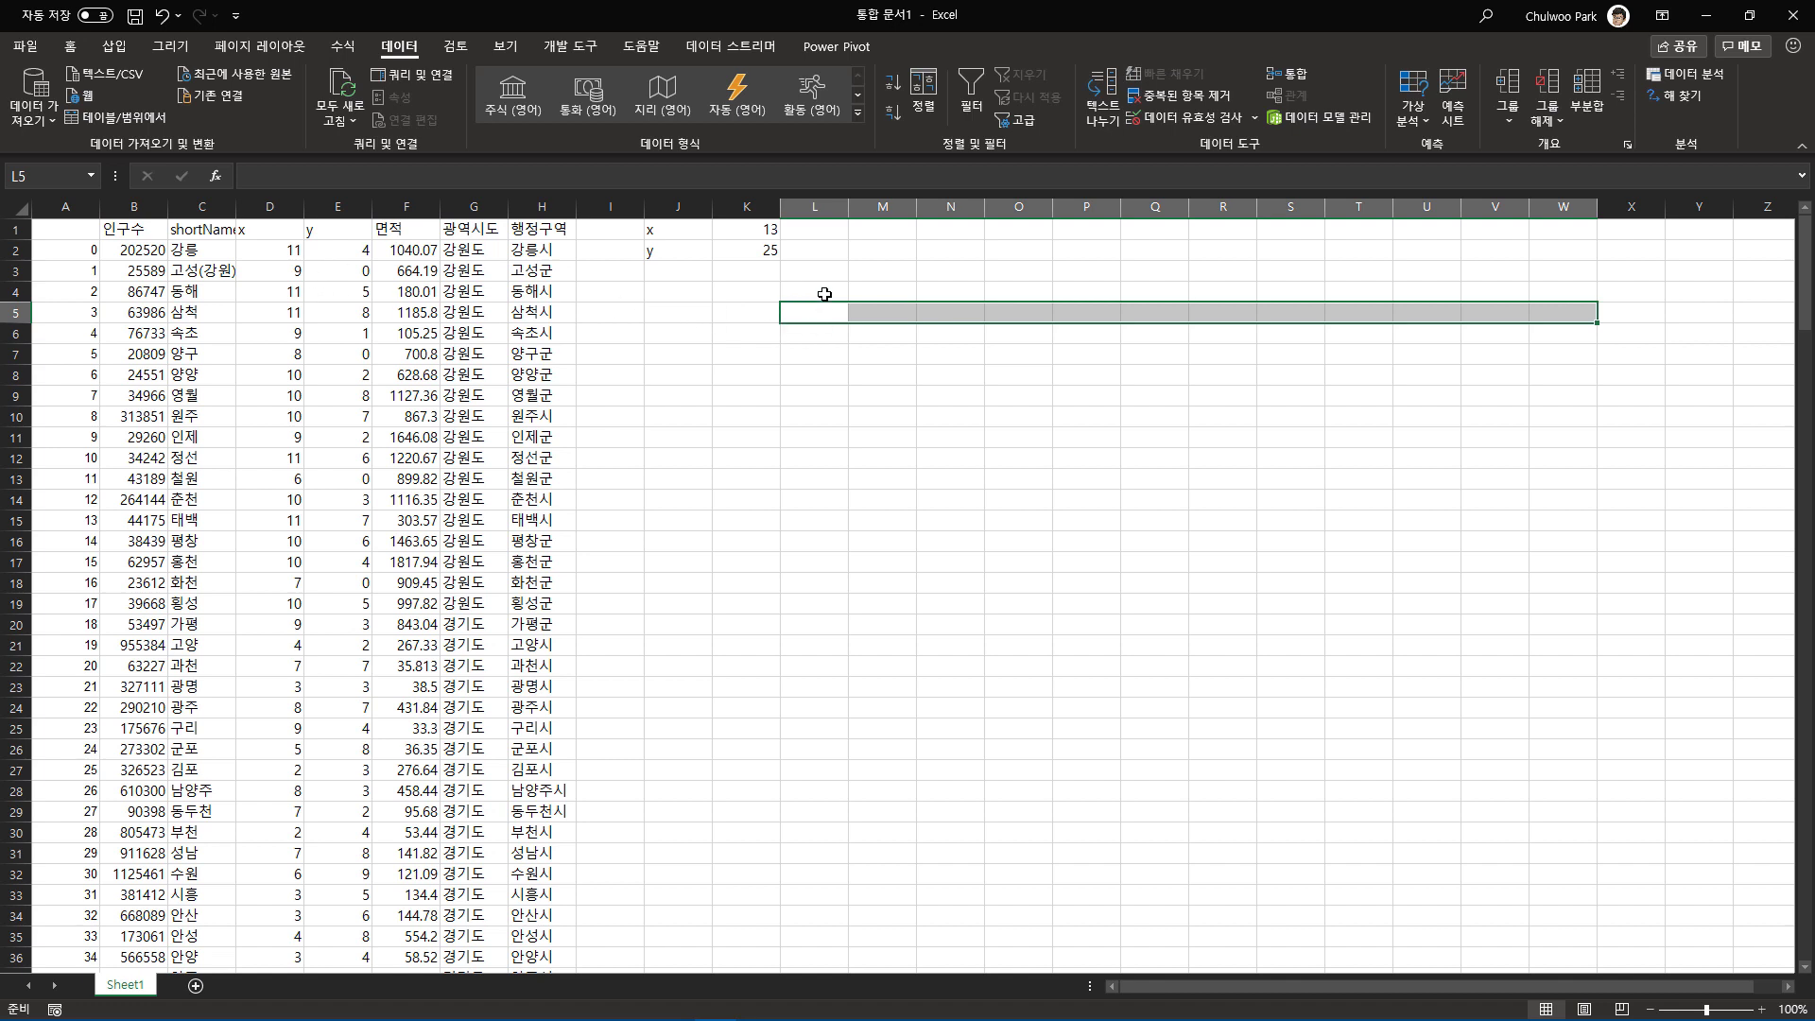
Enter the axis labels "x" in cell L3 and "y" in cell J5.
click(824, 294)
click(823, 274)
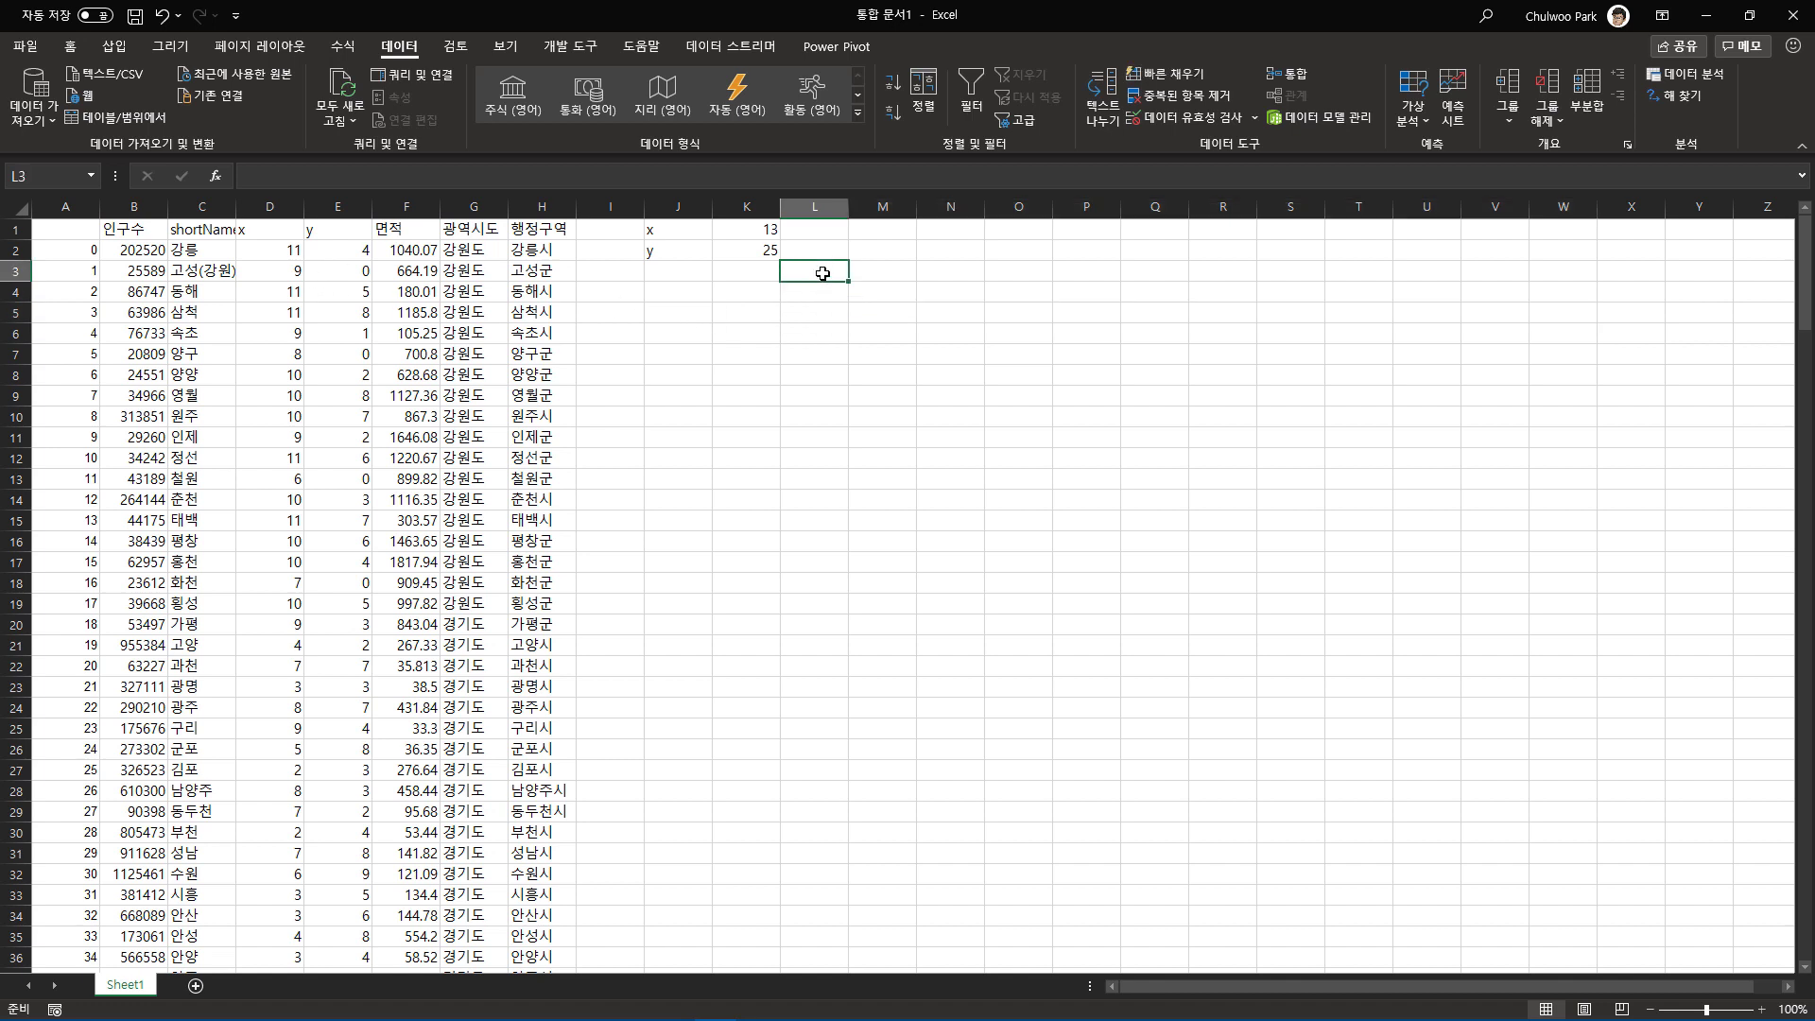
text(x)
drag(821, 292, 1499, 314)
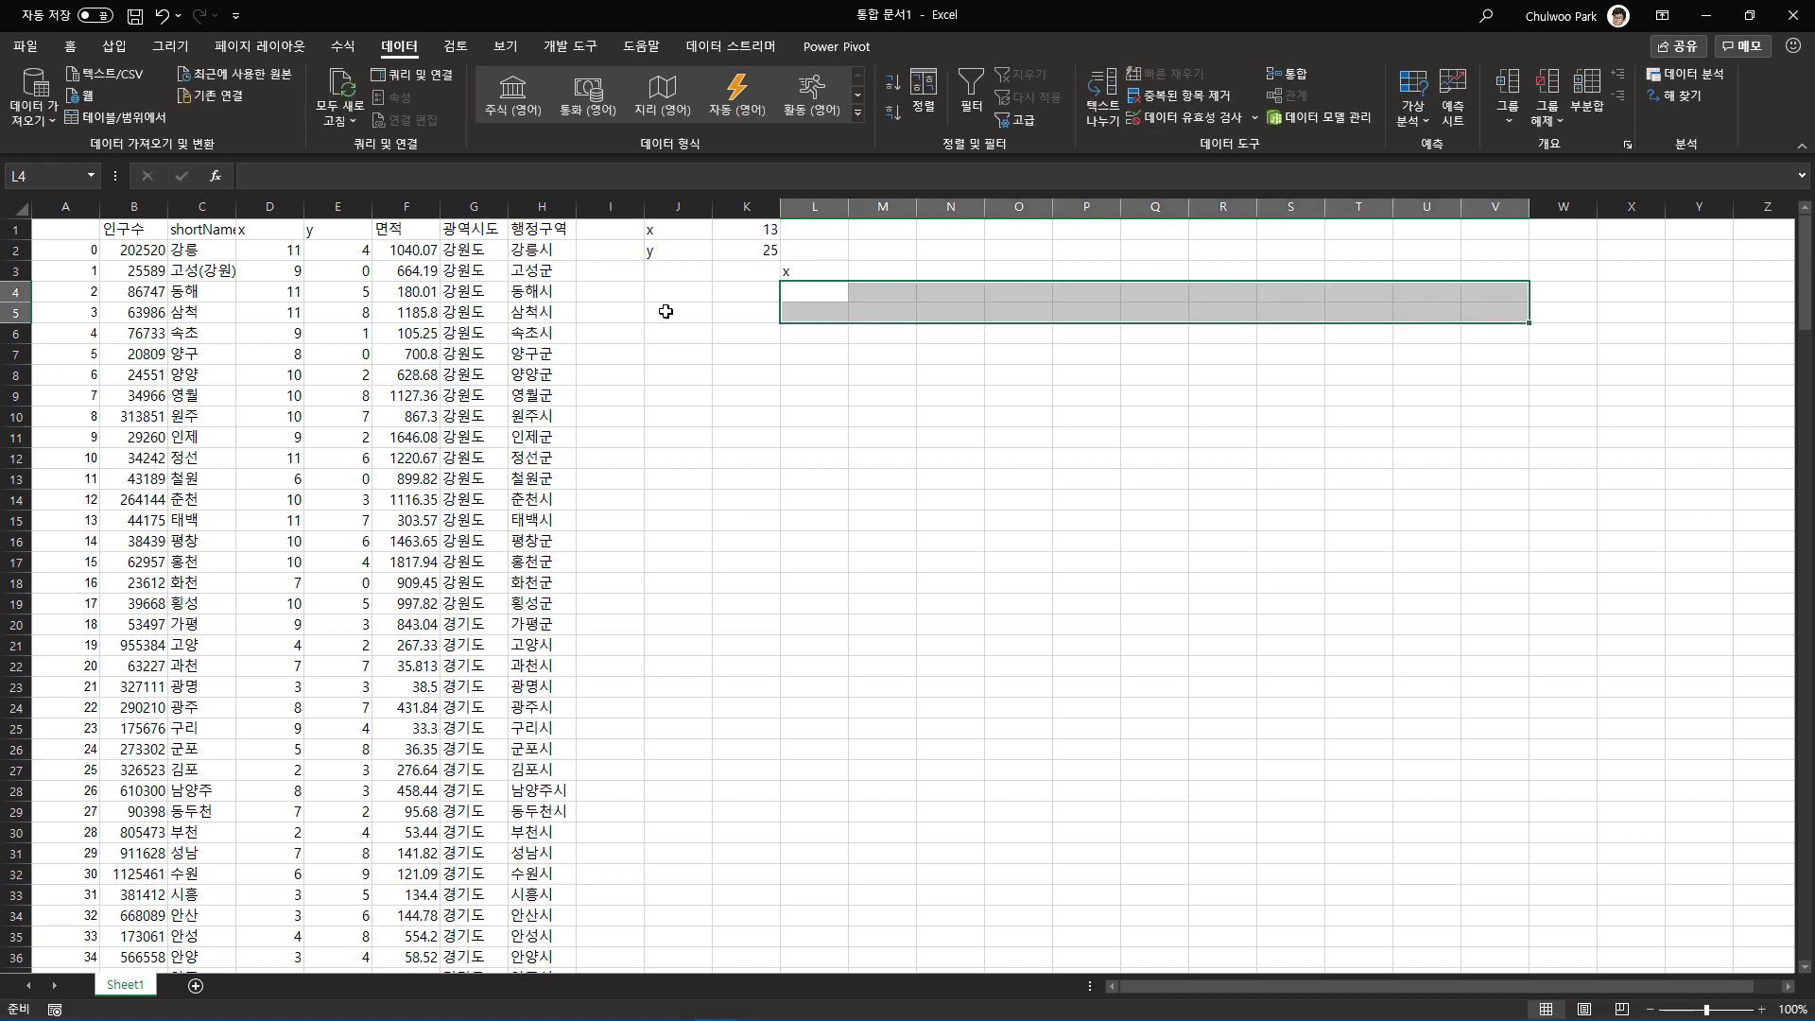
click(667, 311)
text(y)
drag(742, 312, 717, 723)
Enter 0 in cell L4 and fill a linear series along row 4 with step 1 and stop value 13.
click(814, 288)
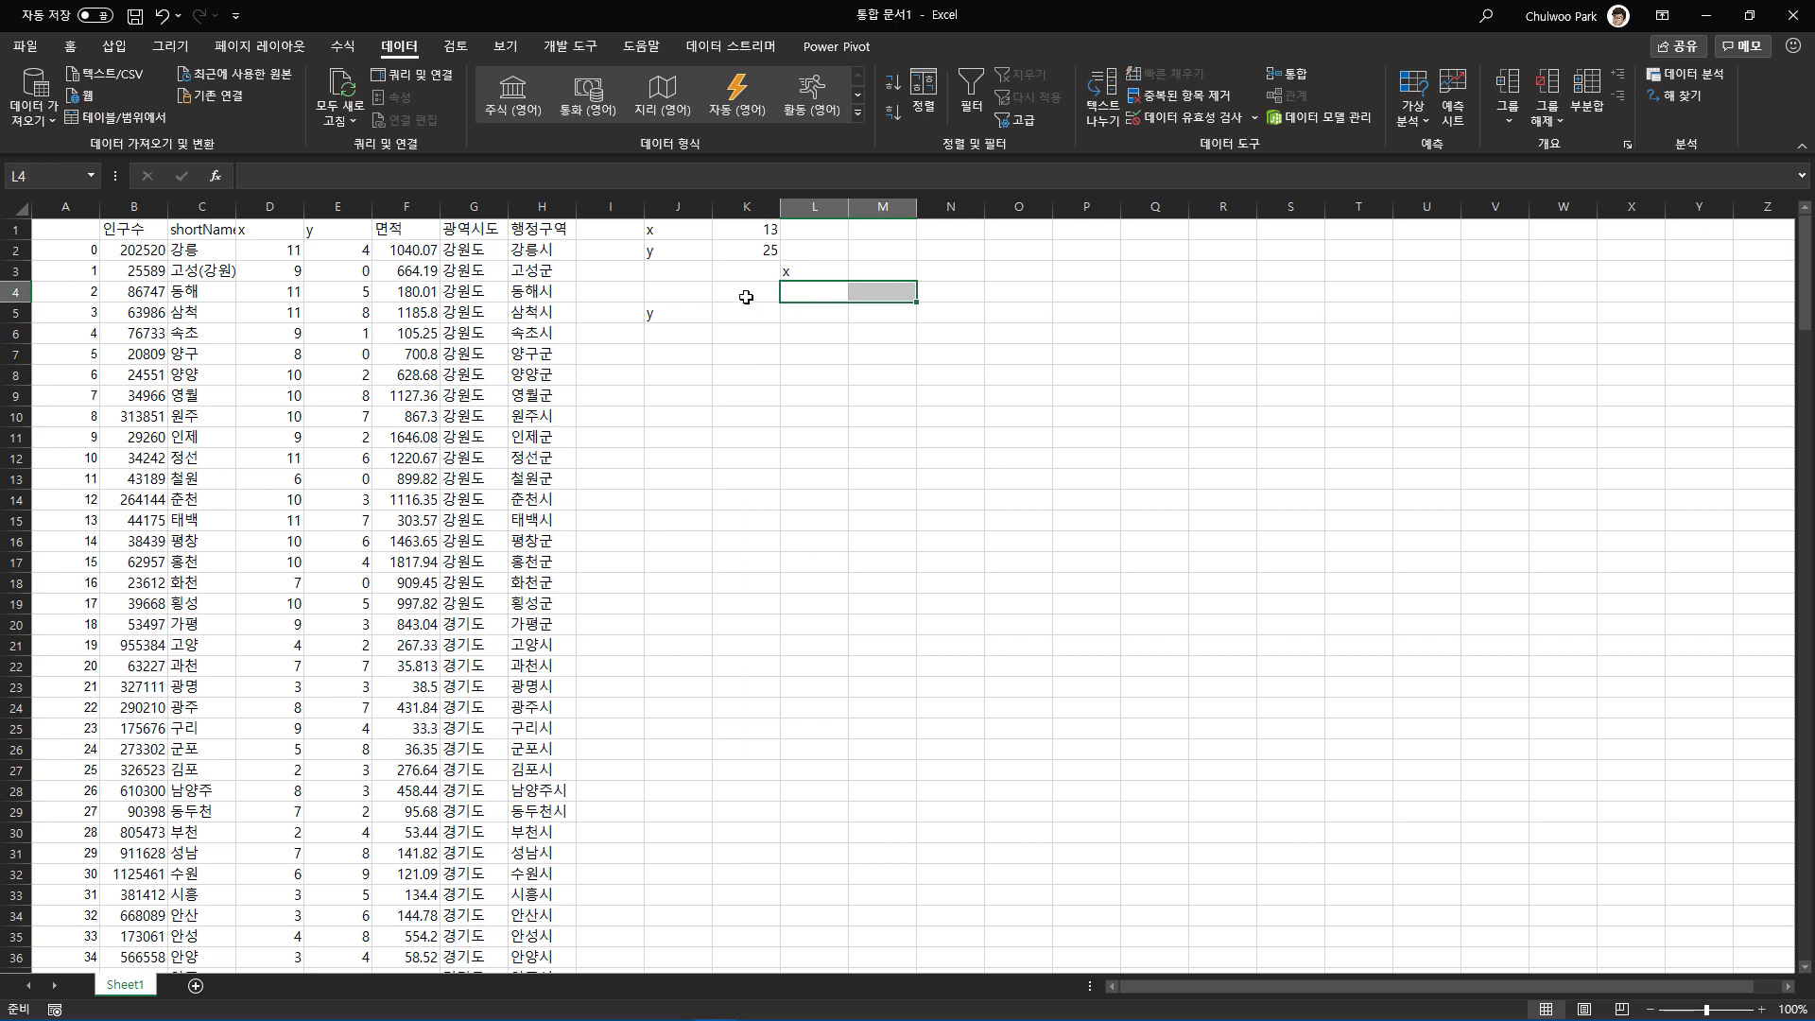
text(0)
key(Return)
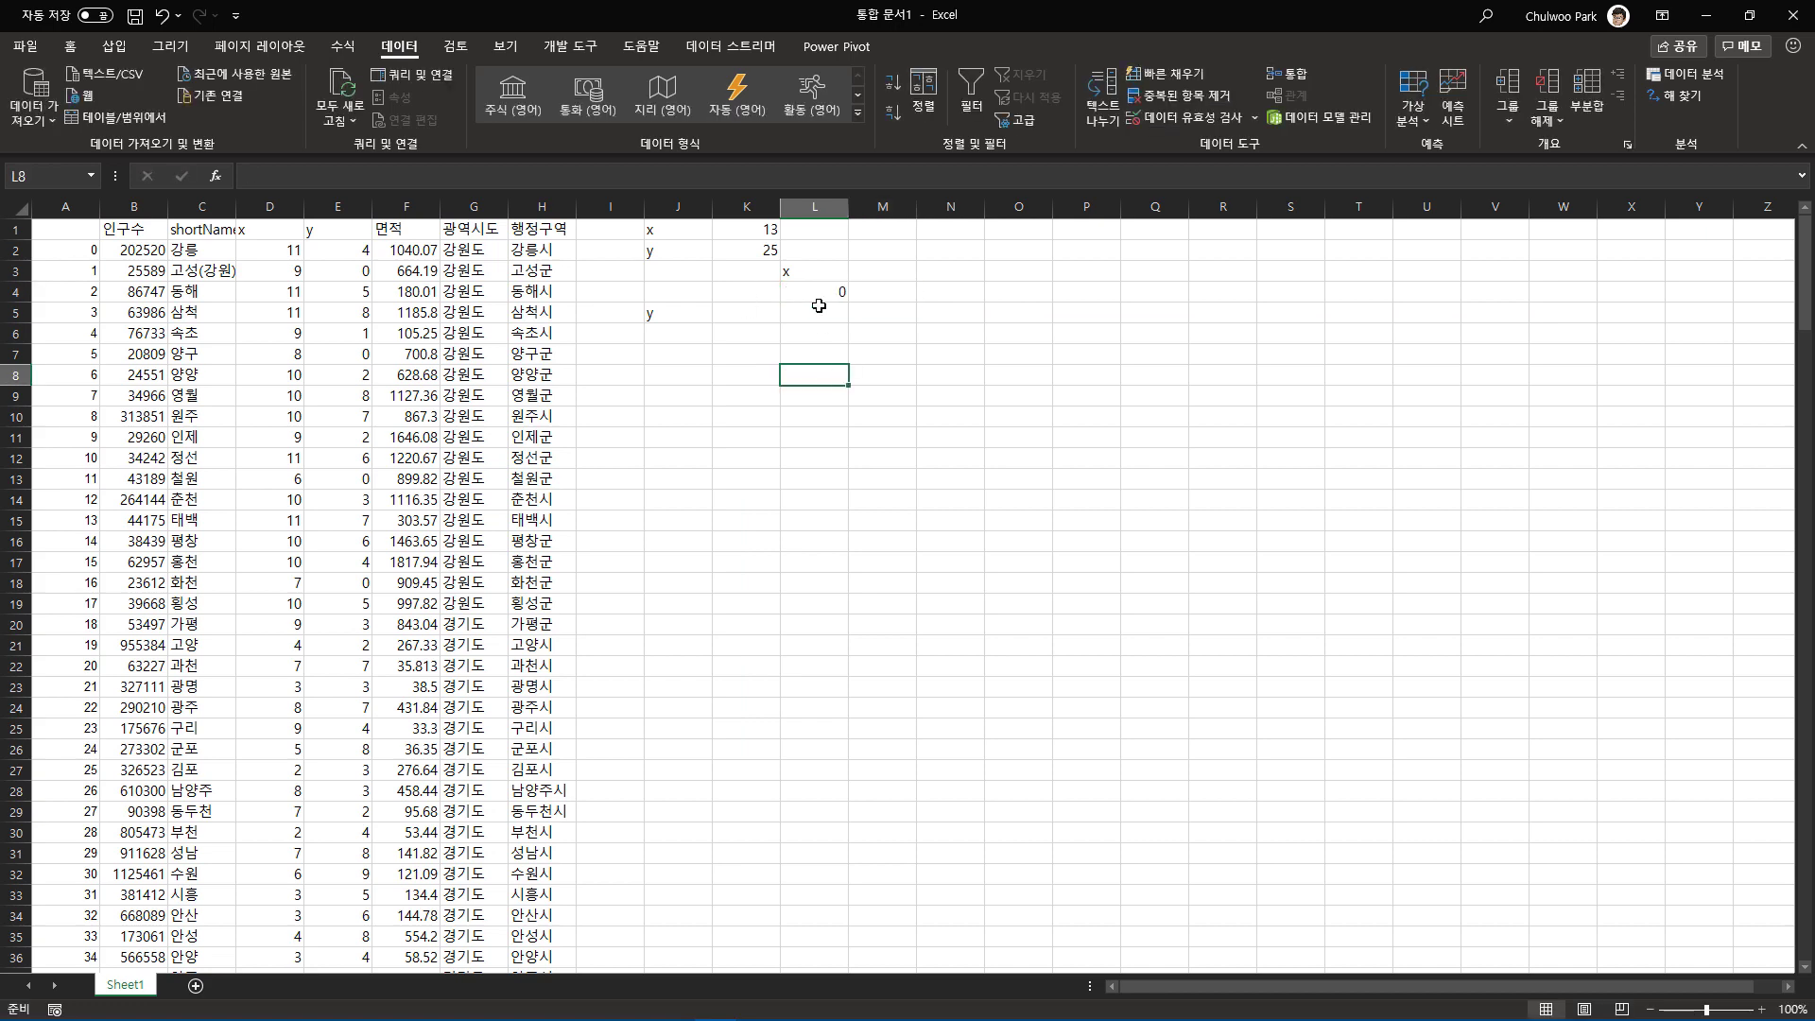
click(820, 293)
click(78, 53)
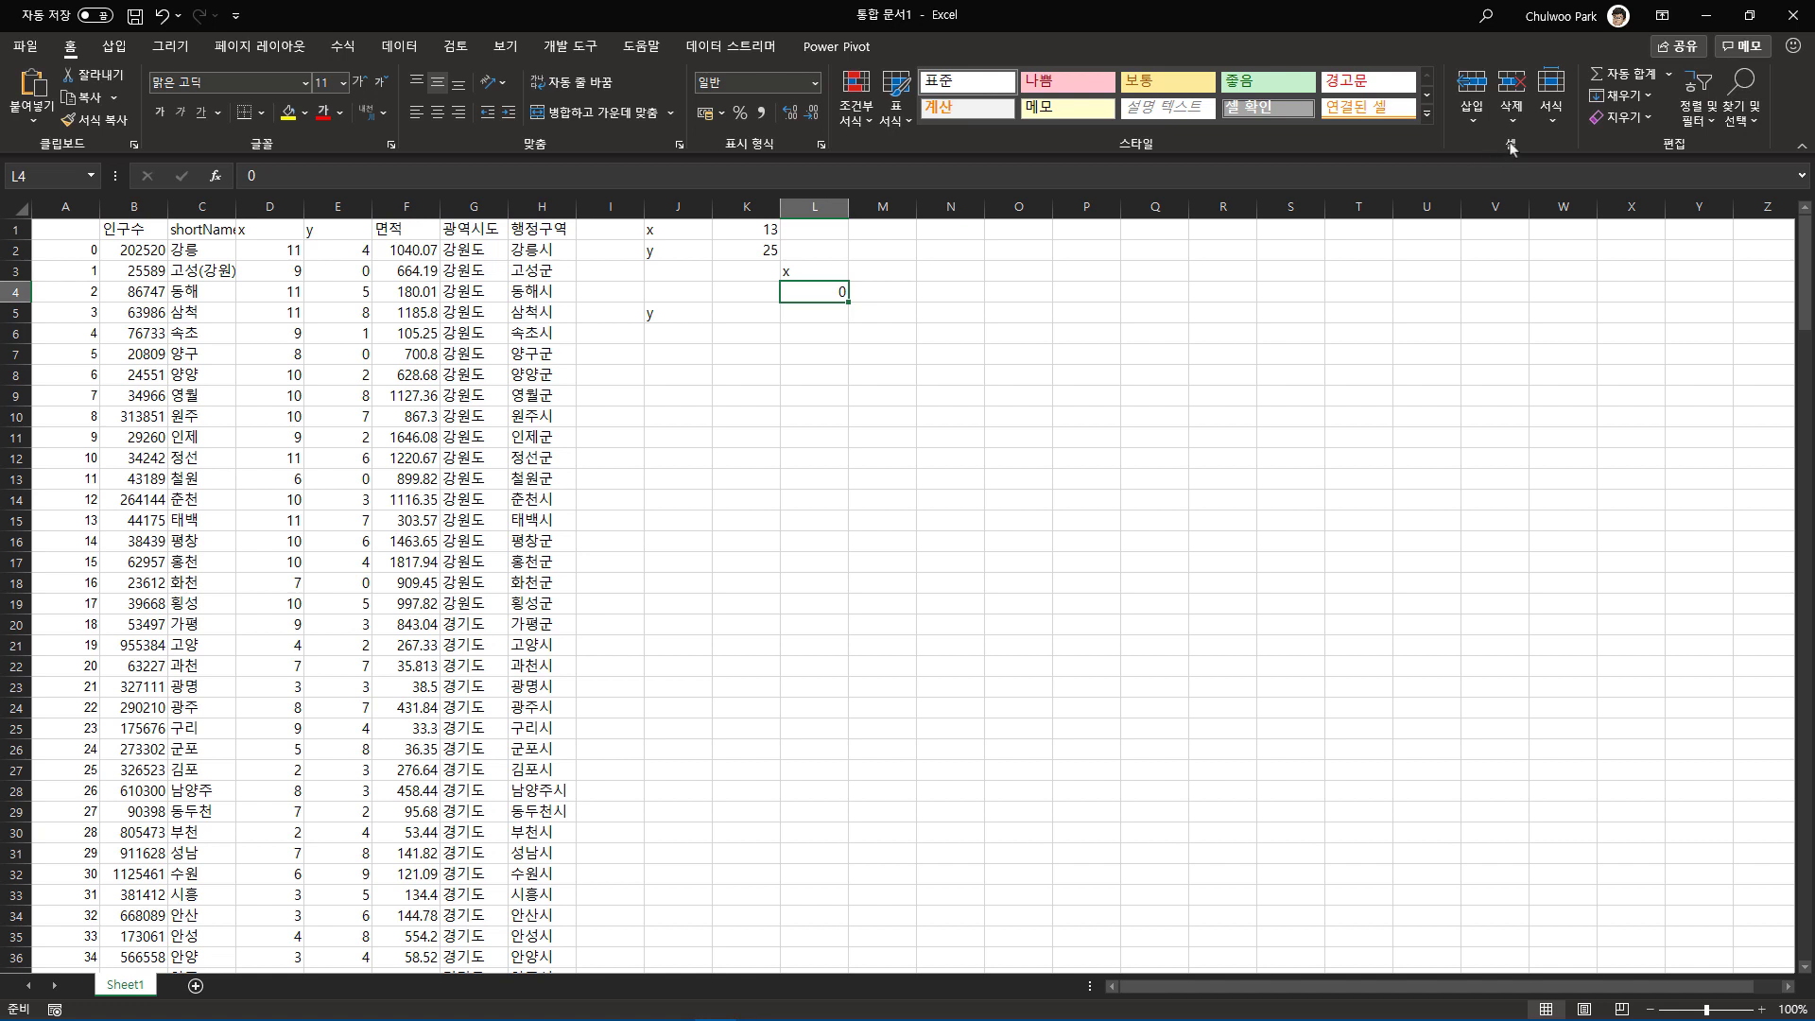
click(1619, 95)
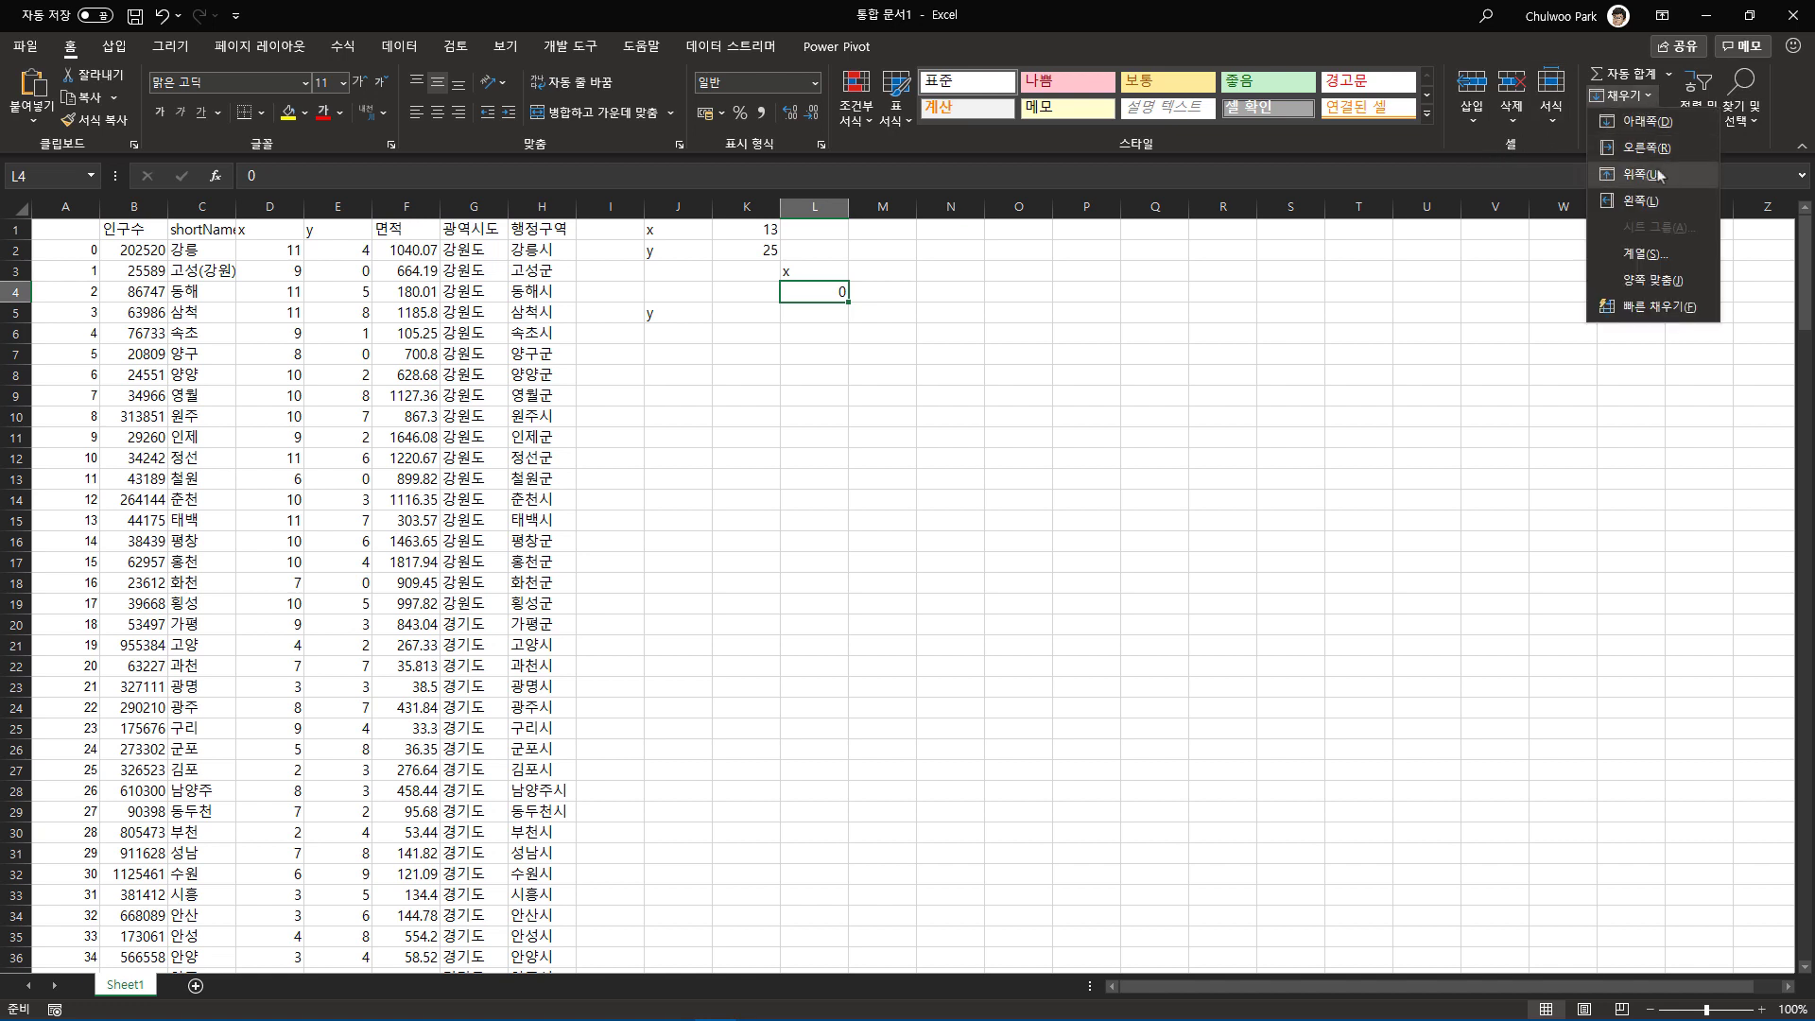
click(1650, 253)
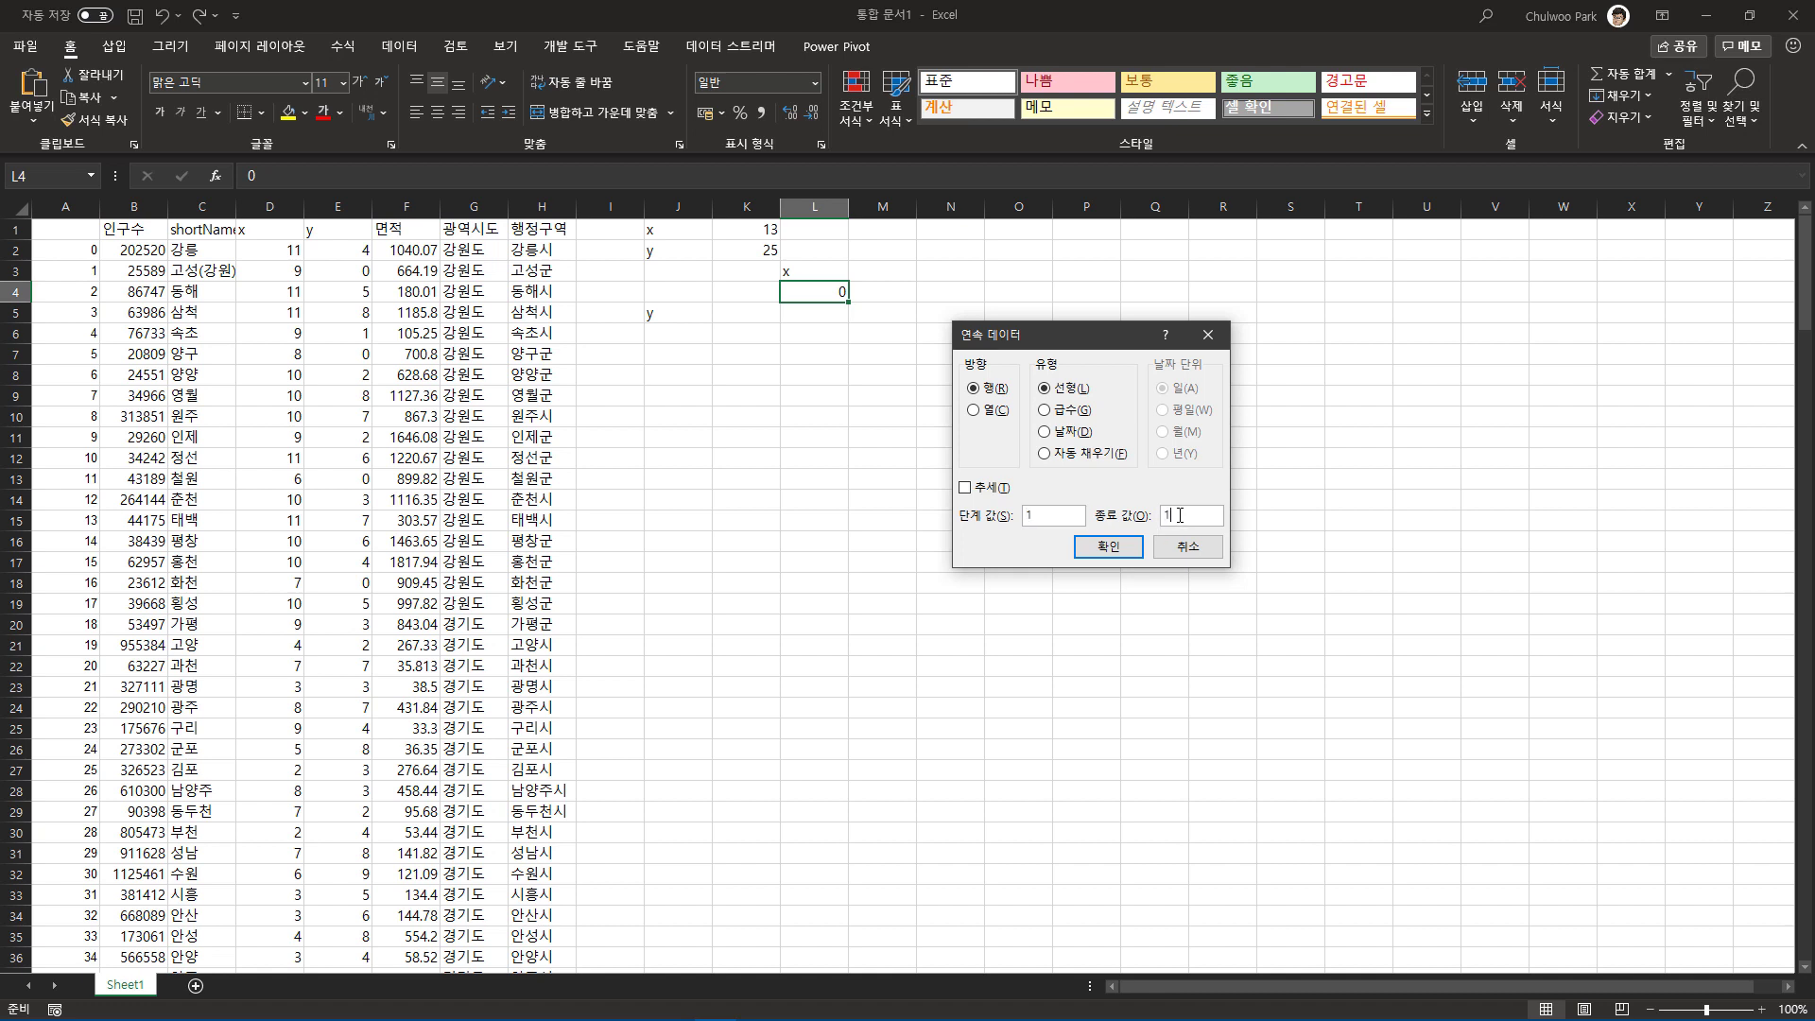
text(3)
click(1108, 547)
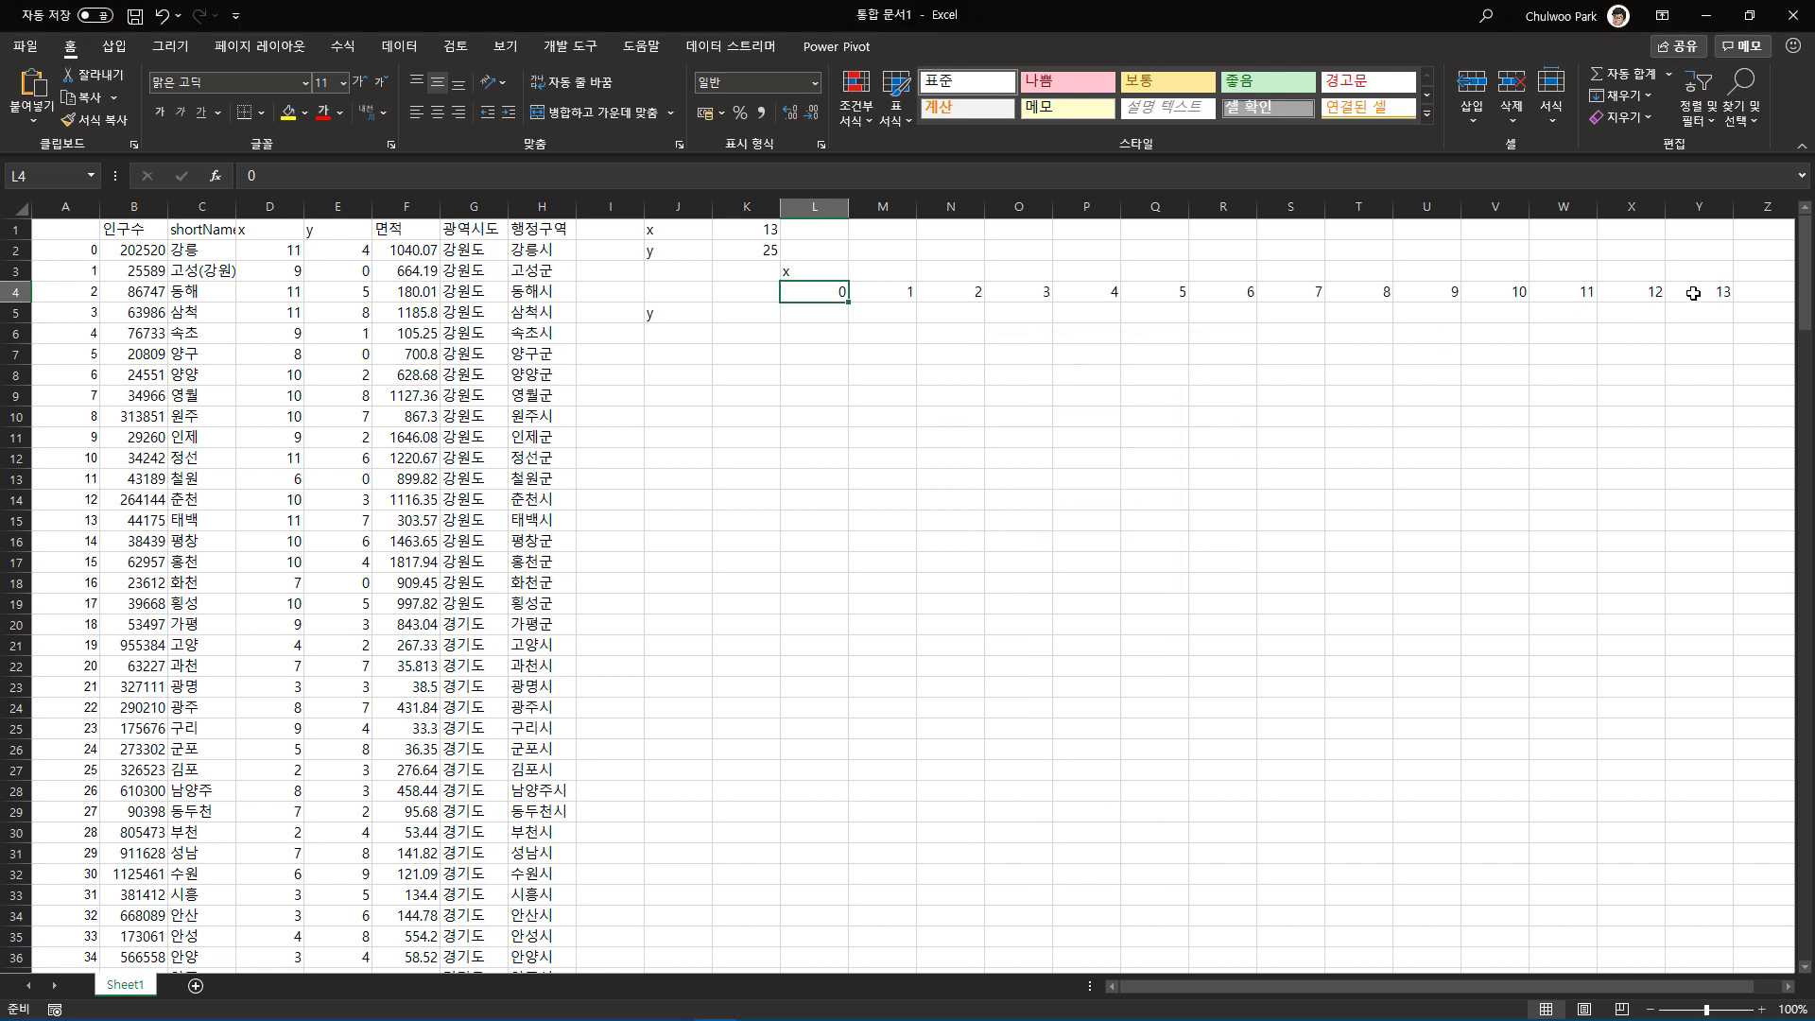
Enter 0 in cell K5 as the first y-axis value.
click(766, 312)
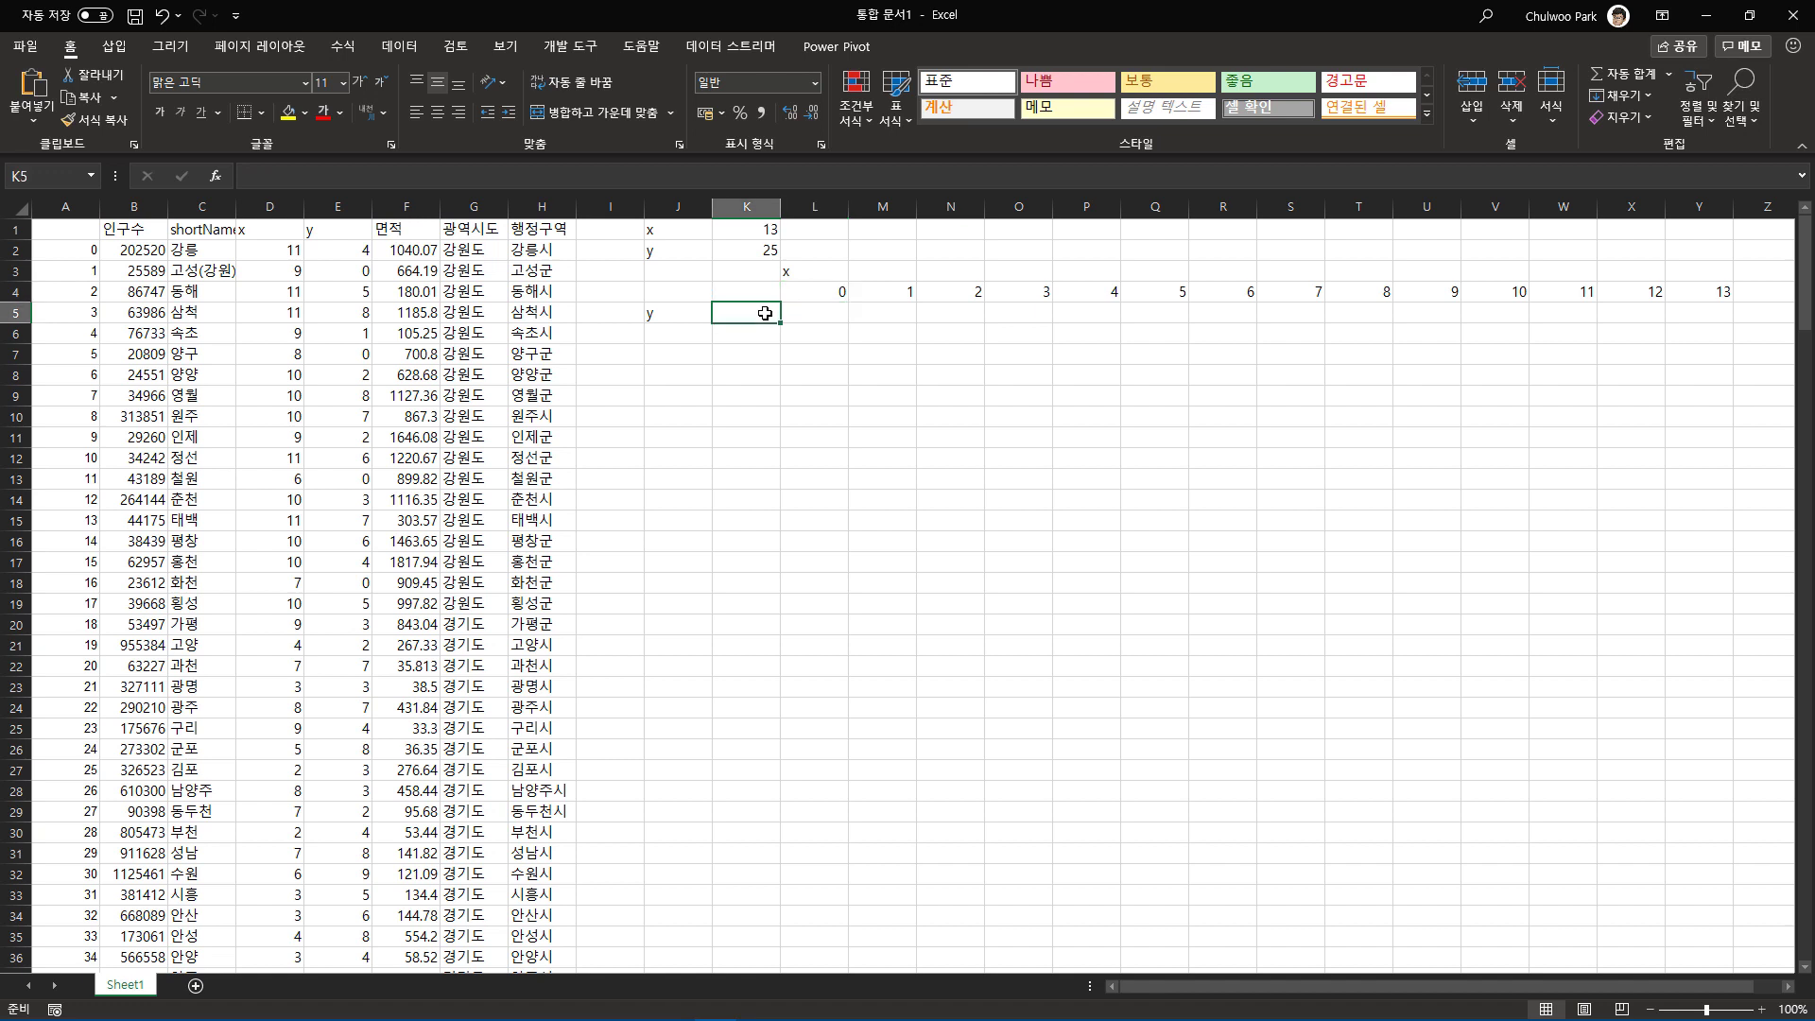
text(0)
key(ctrl+Return)
Try to fill a linear series along row 5 from K5 with stop value 25, and undo it.
click(1650, 106)
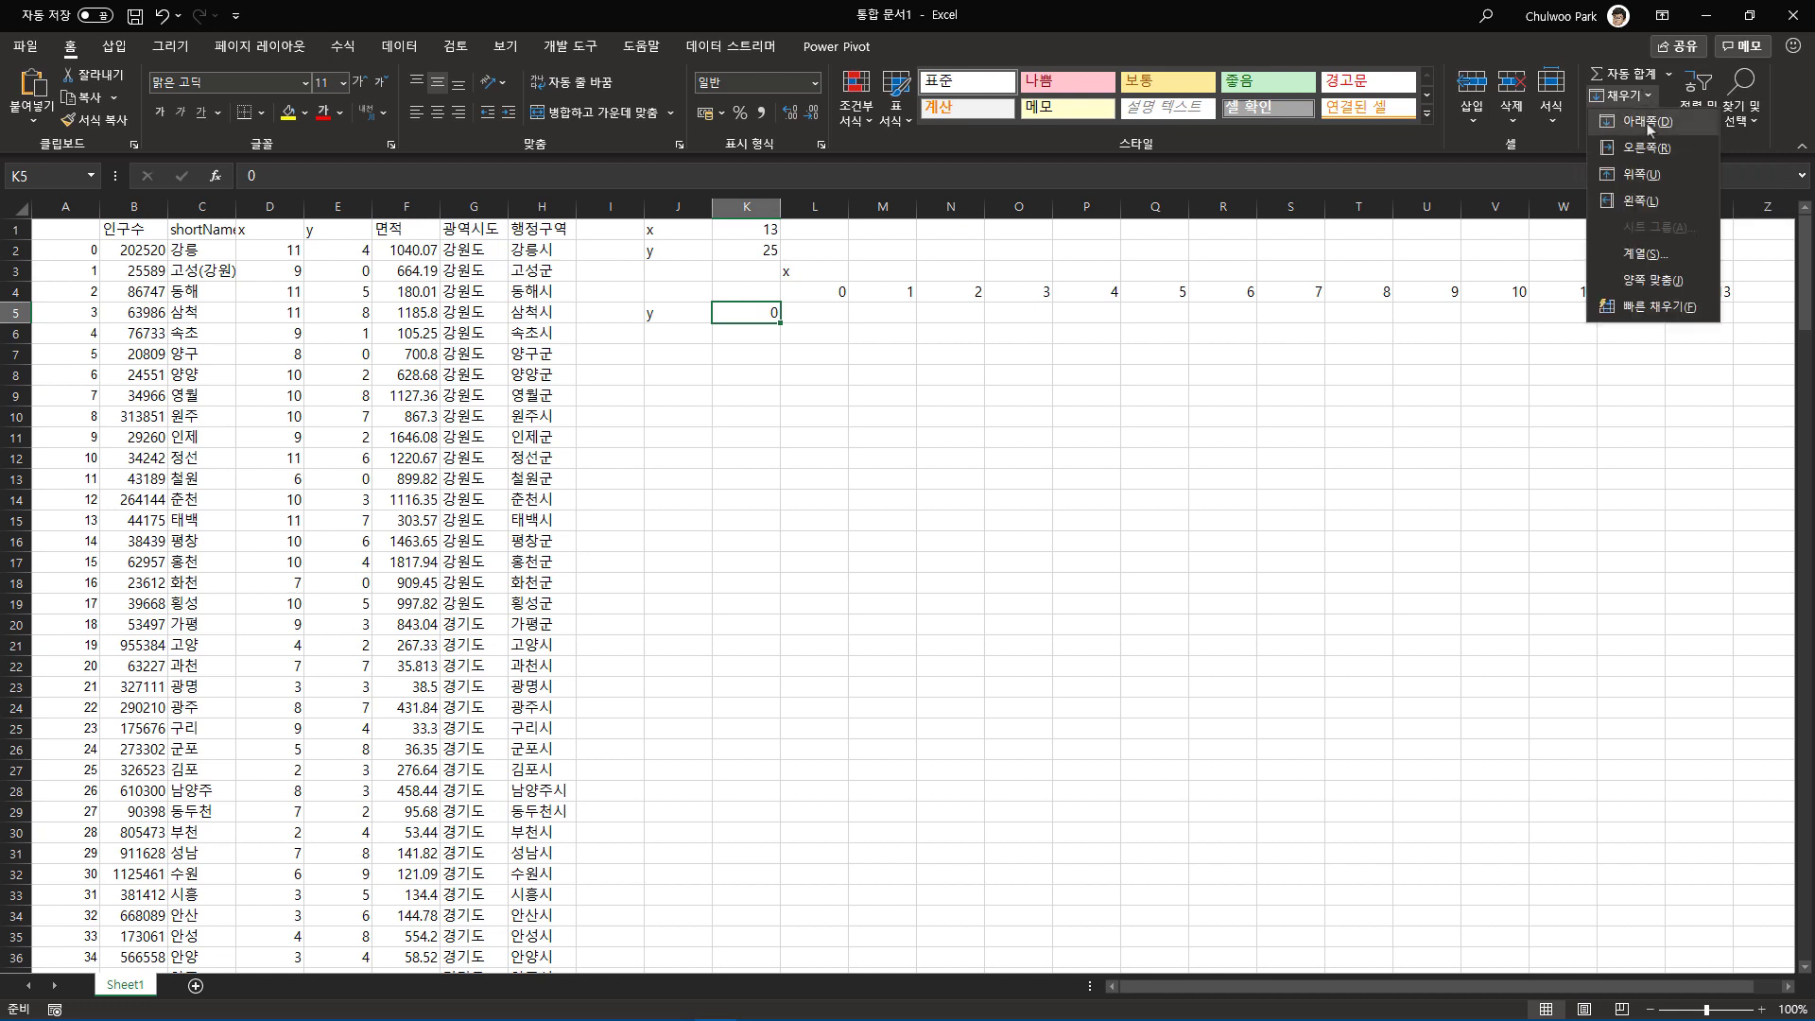
click(1654, 253)
click(1181, 515)
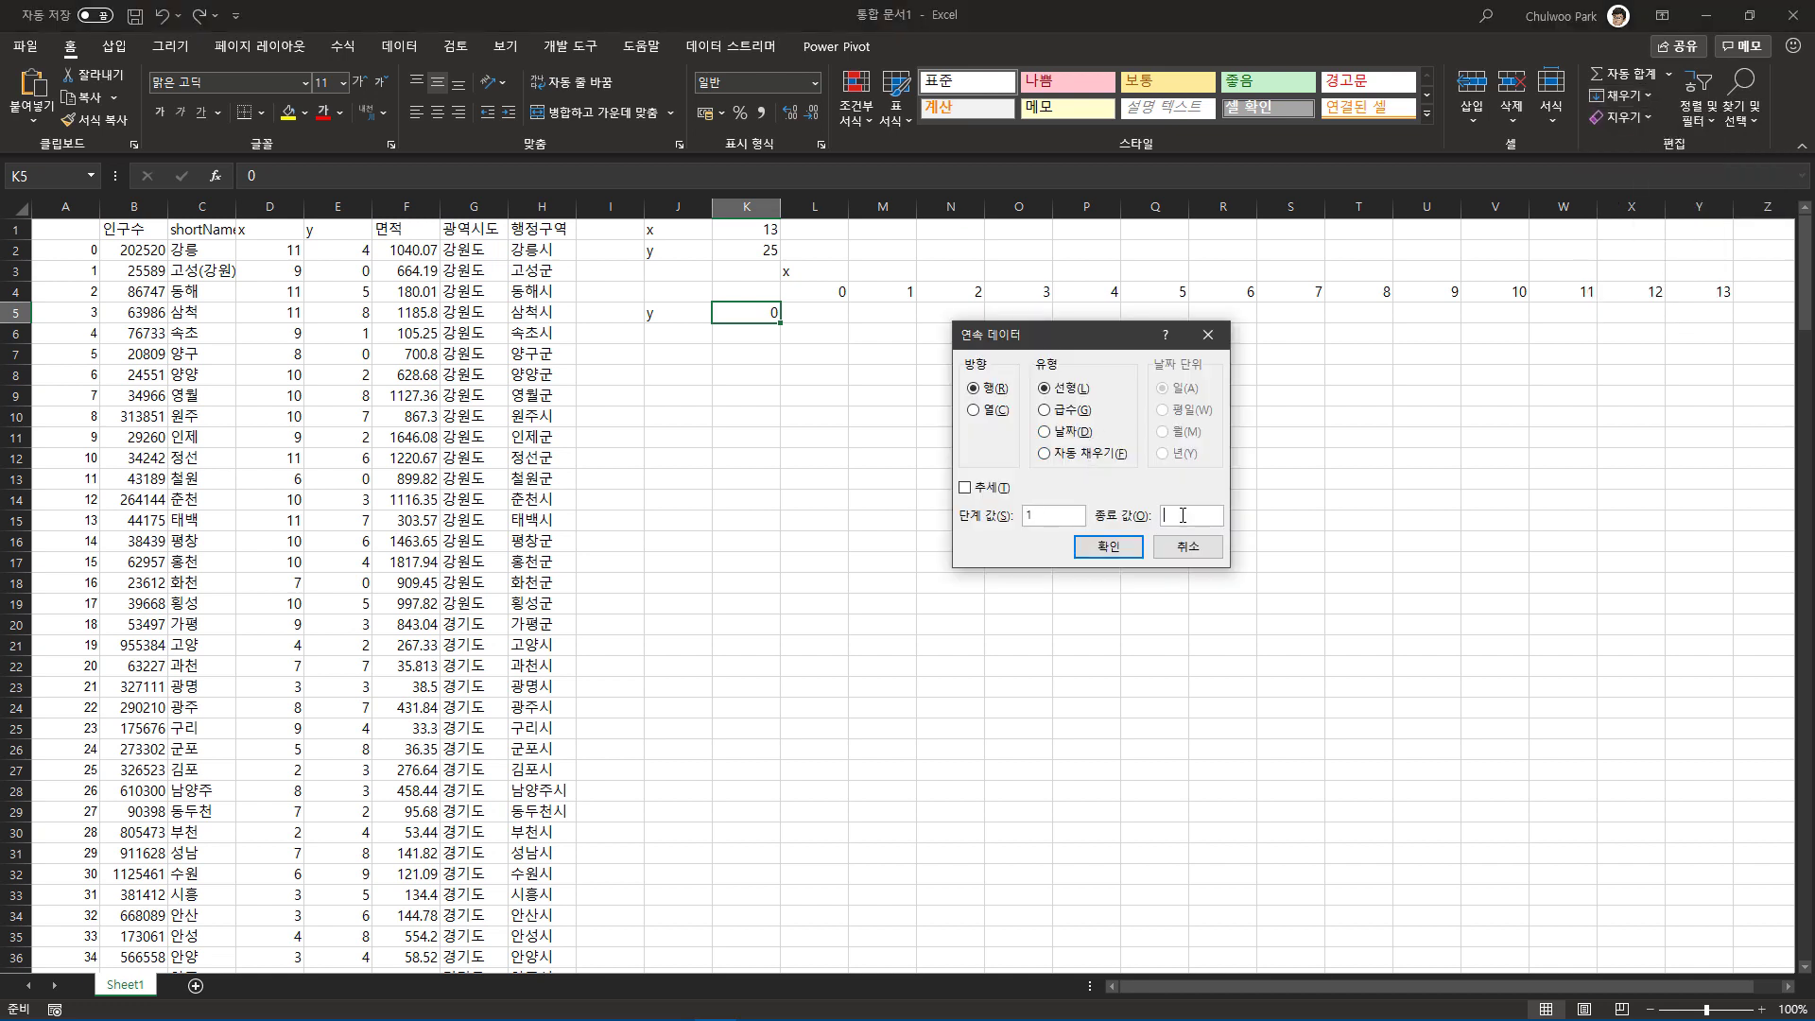
text(25)
click(1108, 548)
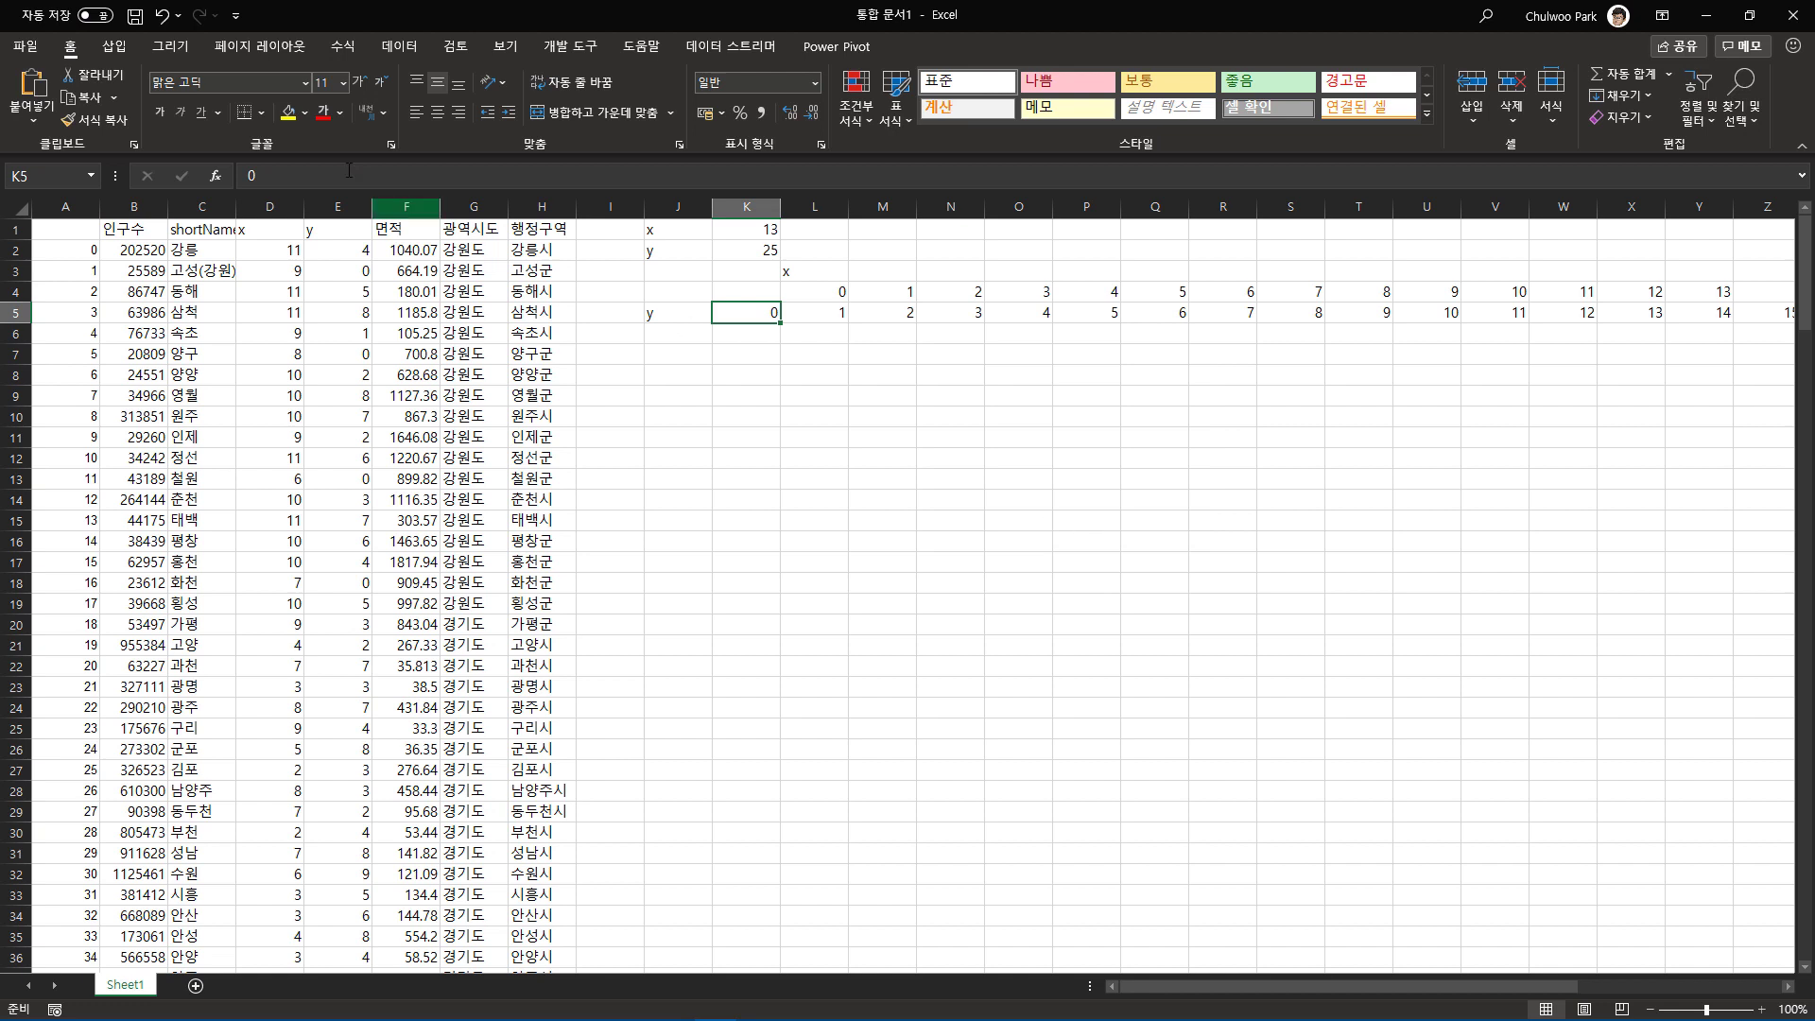
click(162, 16)
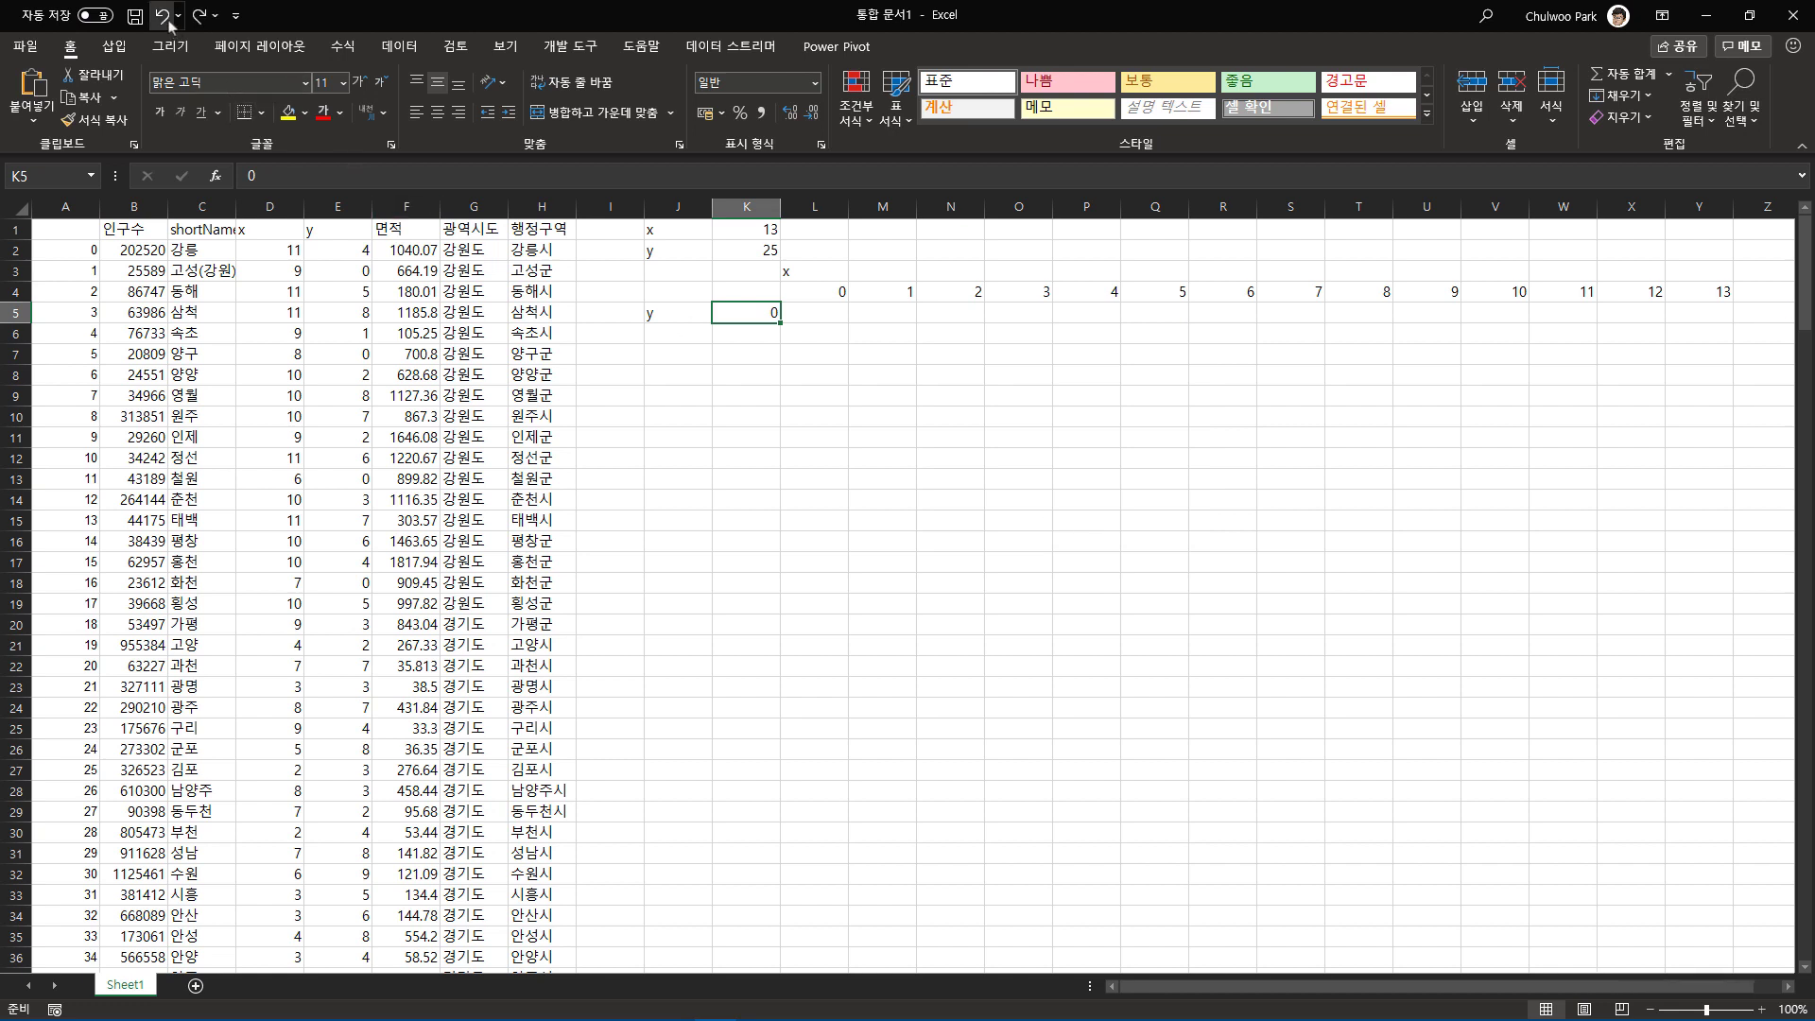
Fill a linear series down column K from K5 with step 1 and stop value 25.
click(1650, 104)
click(1655, 253)
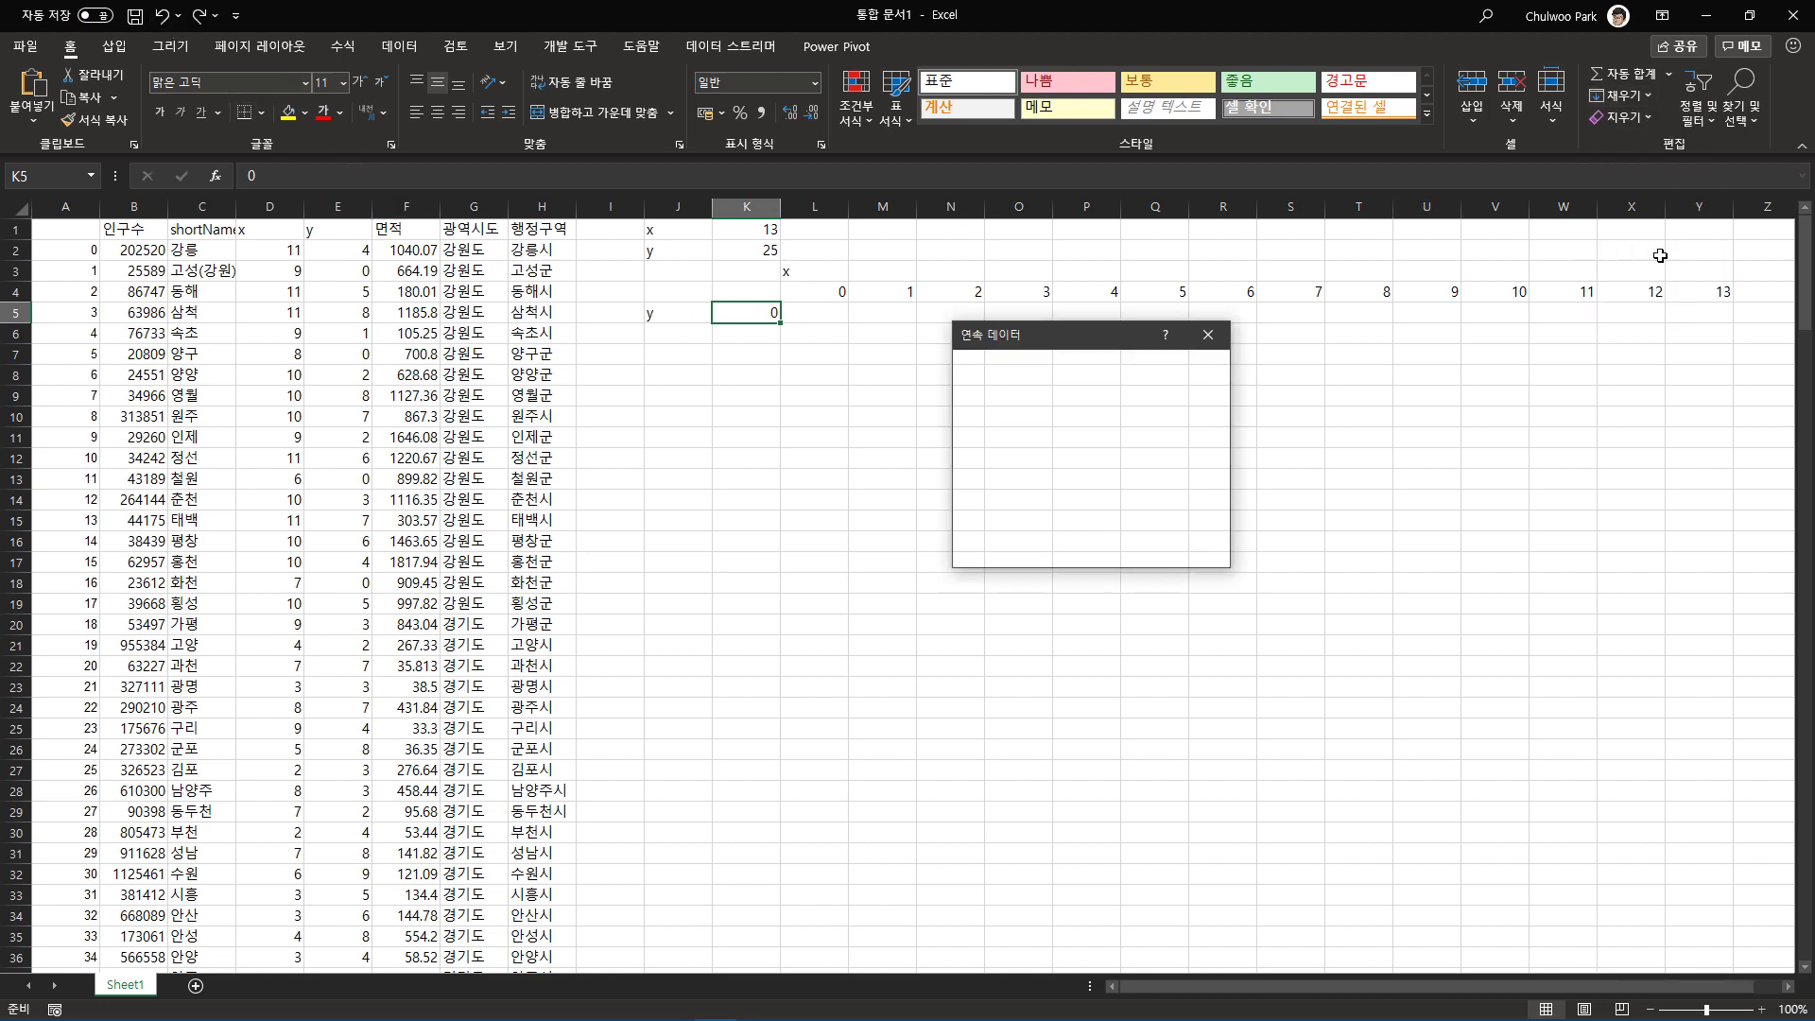
click(994, 412)
click(1184, 515)
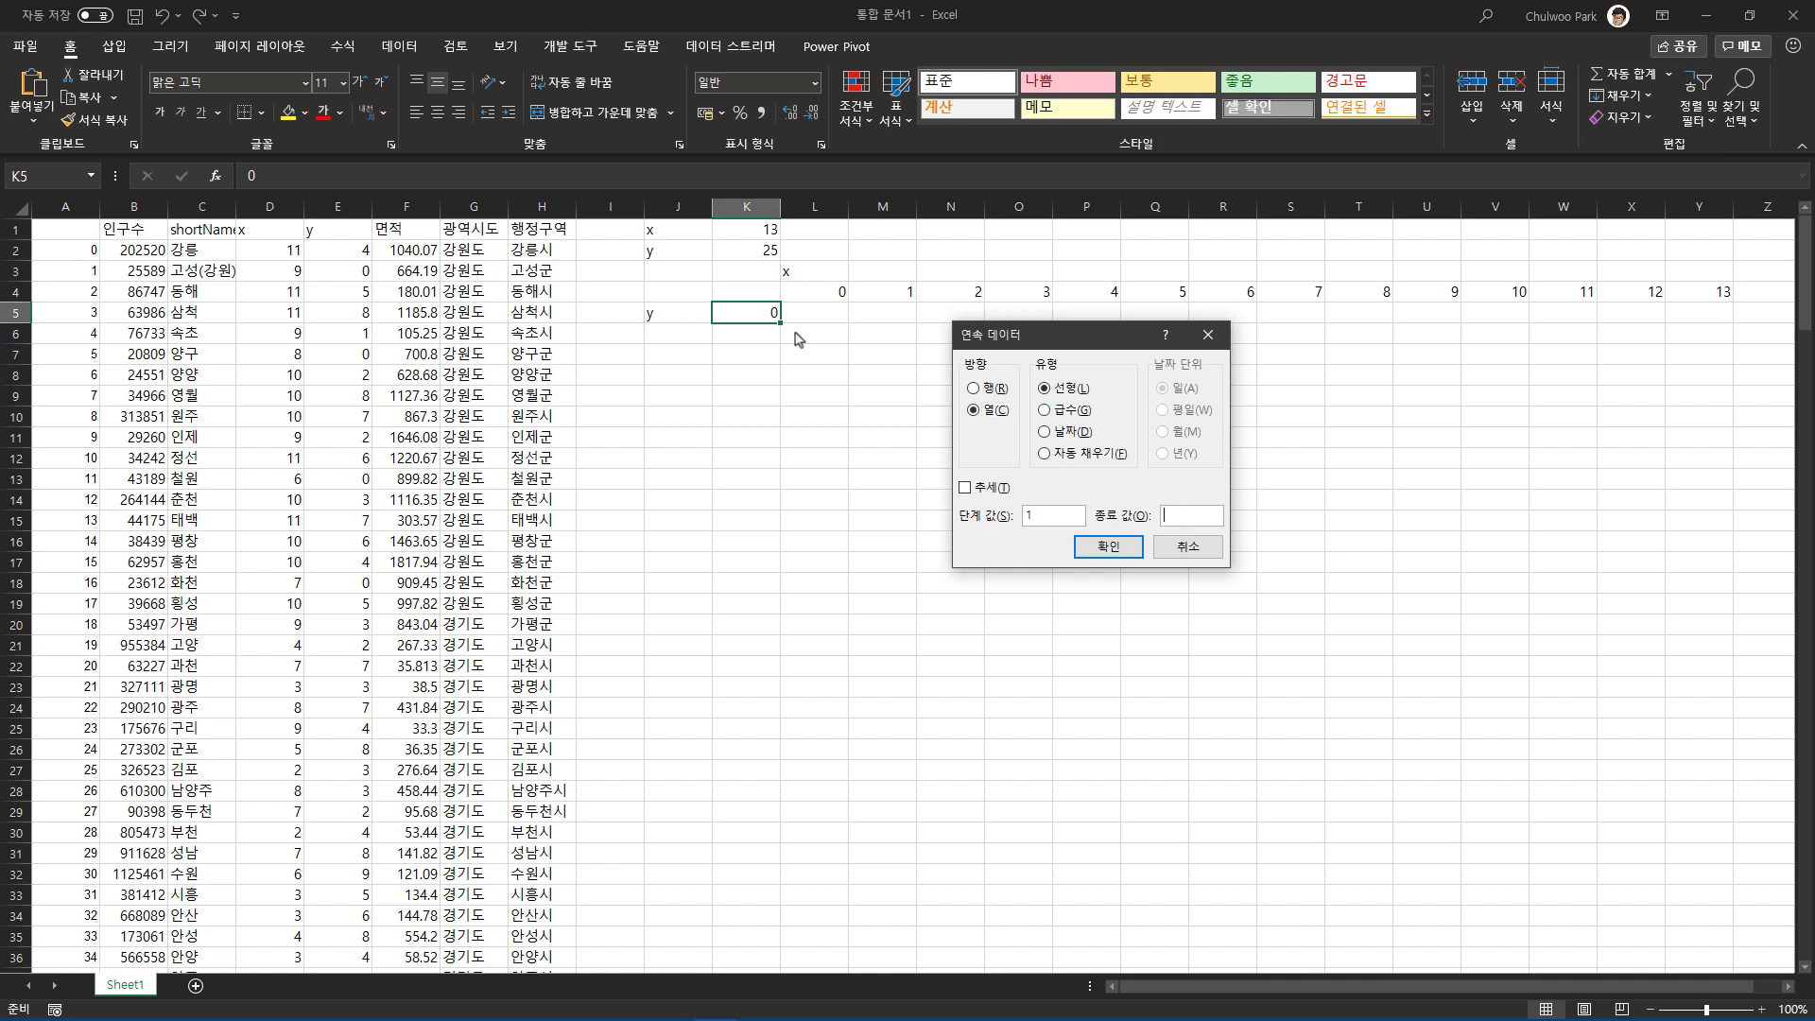
text(25)
click(1097, 550)
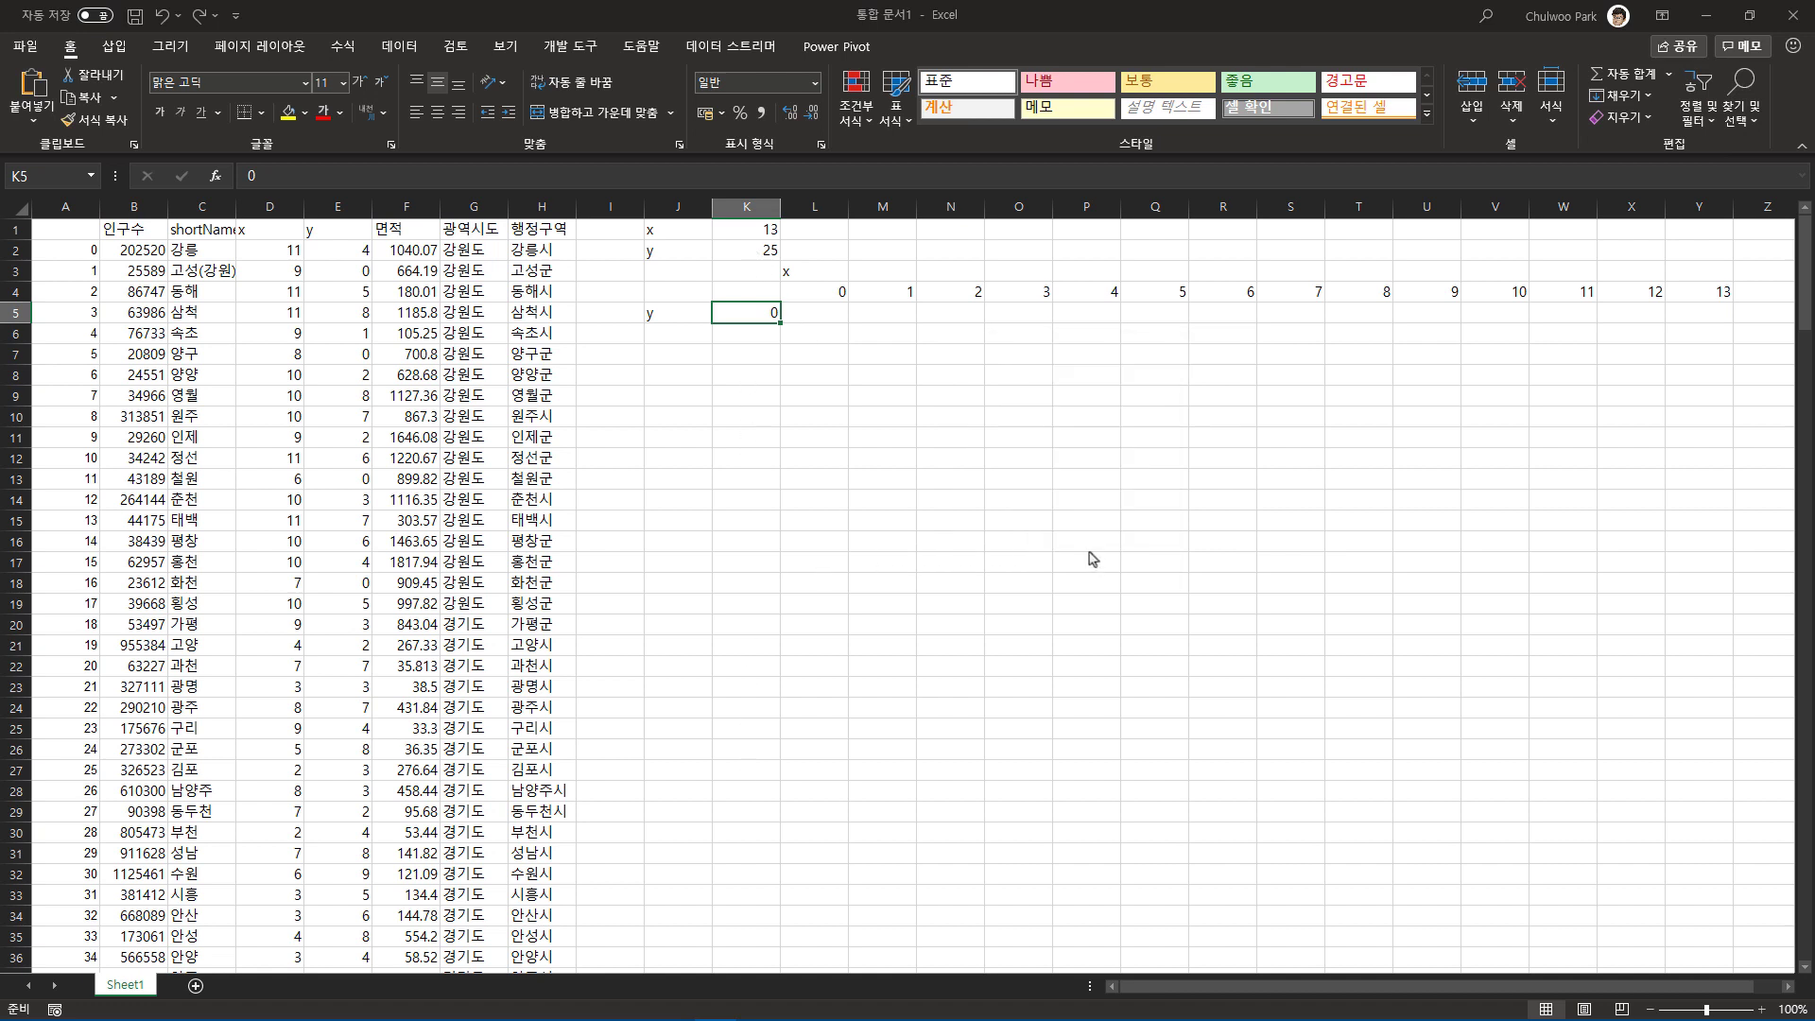
drag(828, 318, 1565, 709)
click(836, 337)
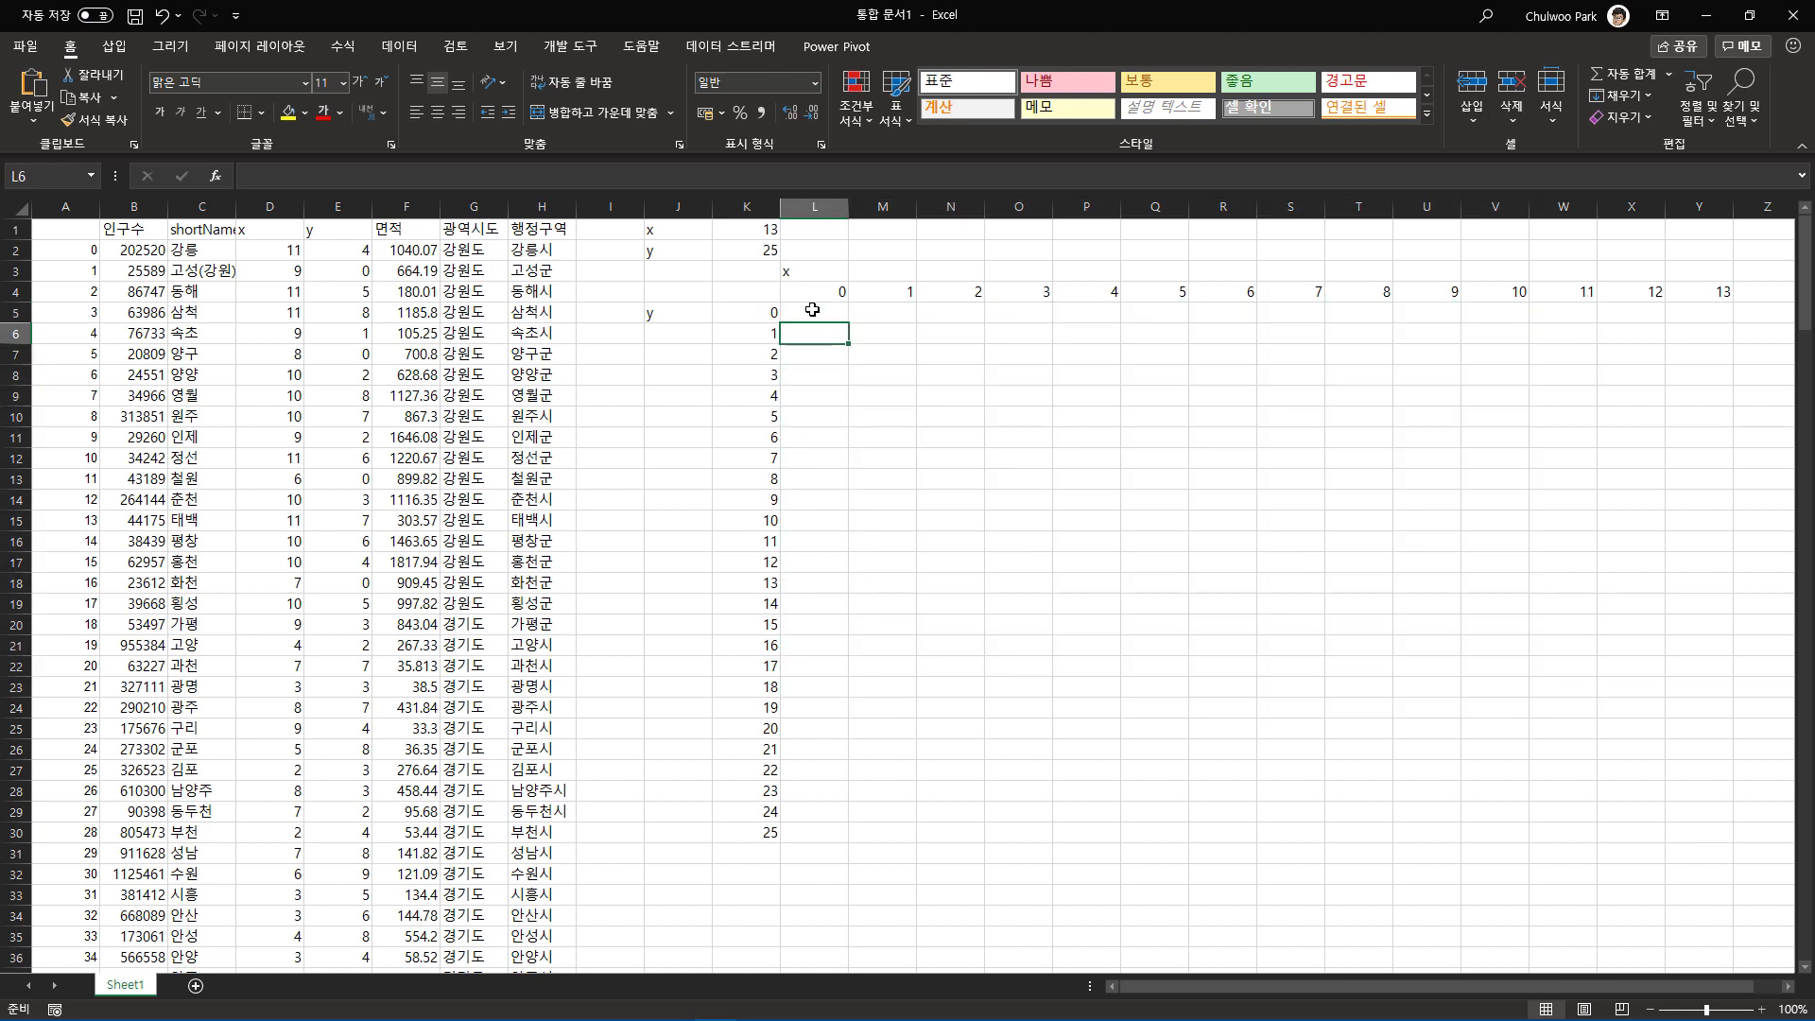
click(813, 310)
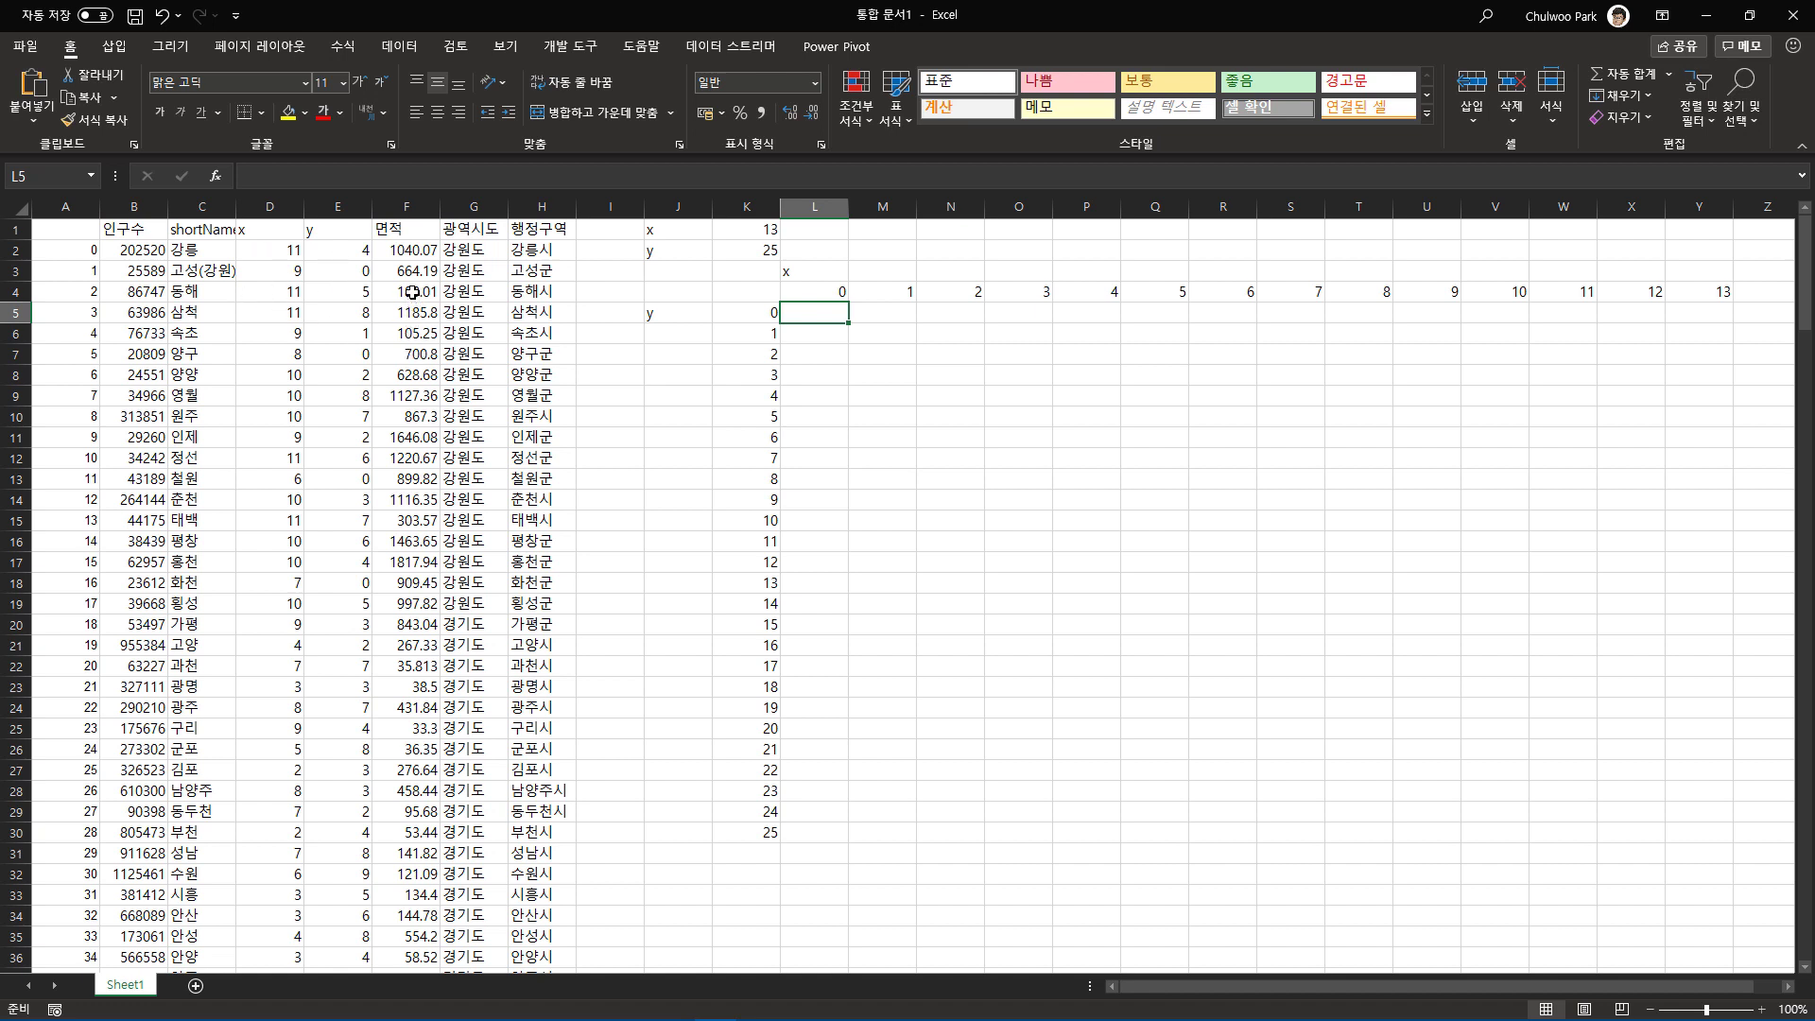
Insert a blank column before the 면적 column and enter the header "x-y" in cell F1.
right_click(394, 206)
click(476, 364)
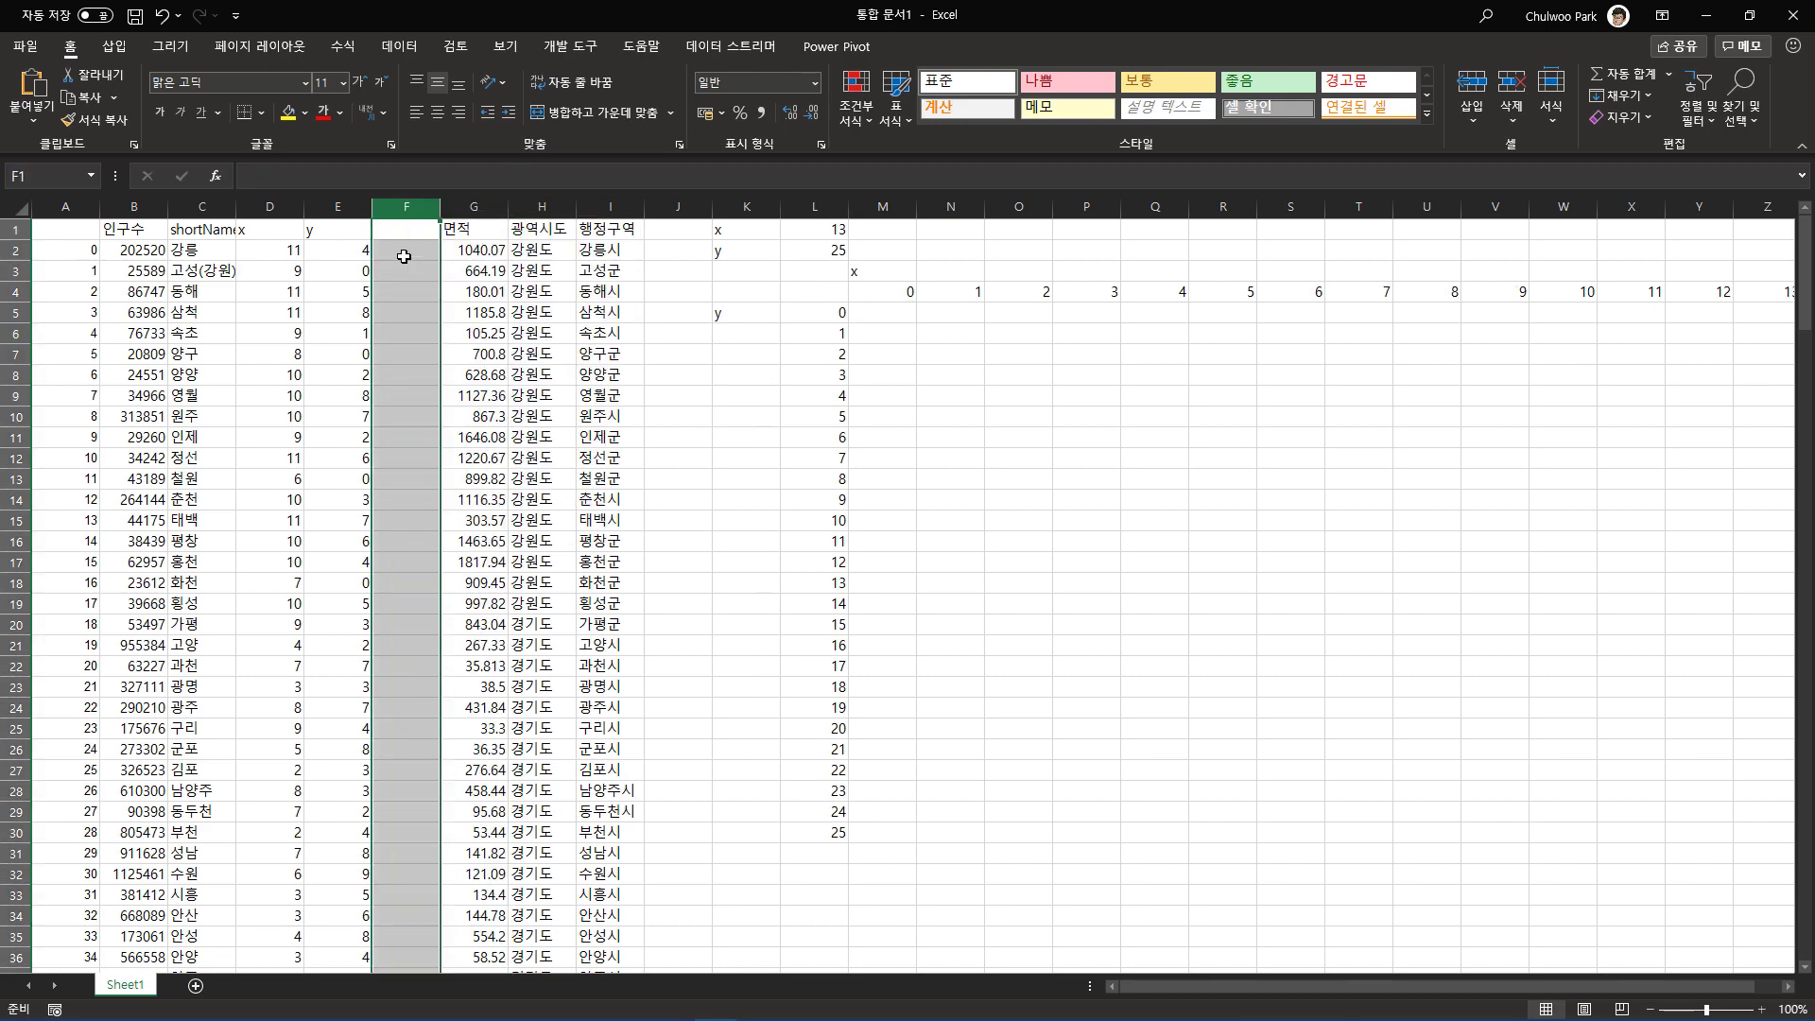
click(406, 231)
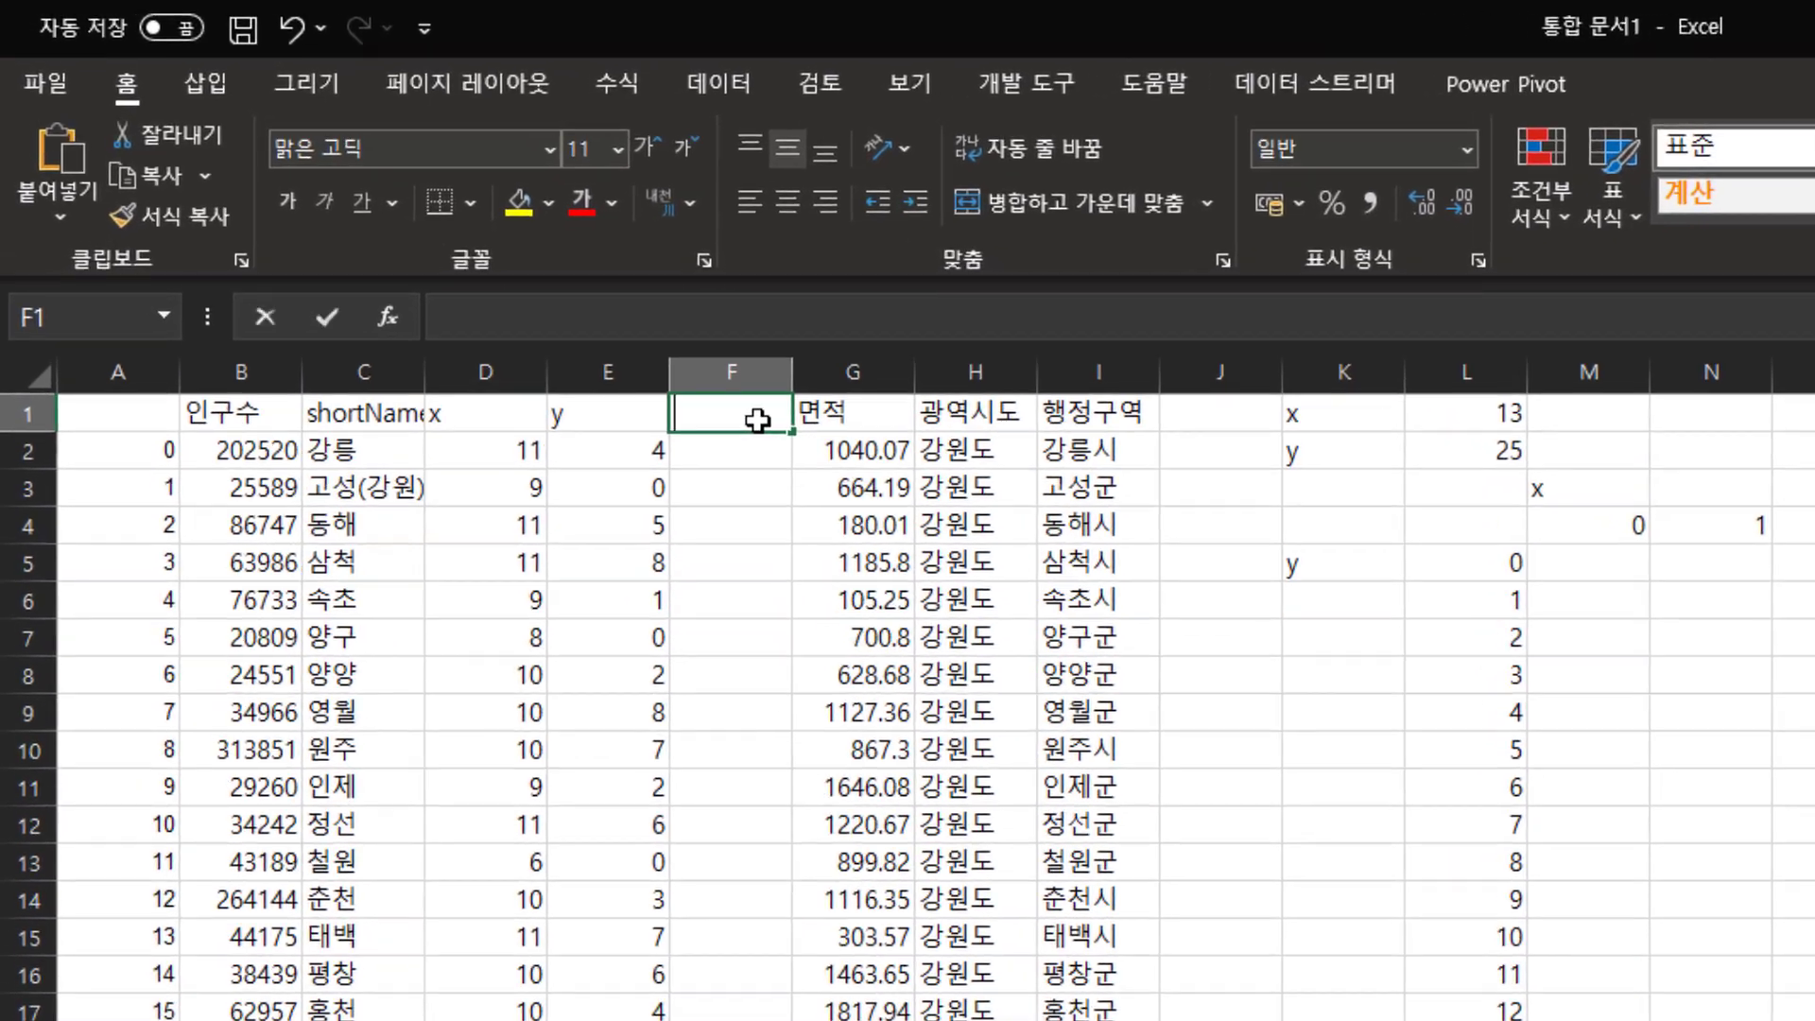
text(x-y)
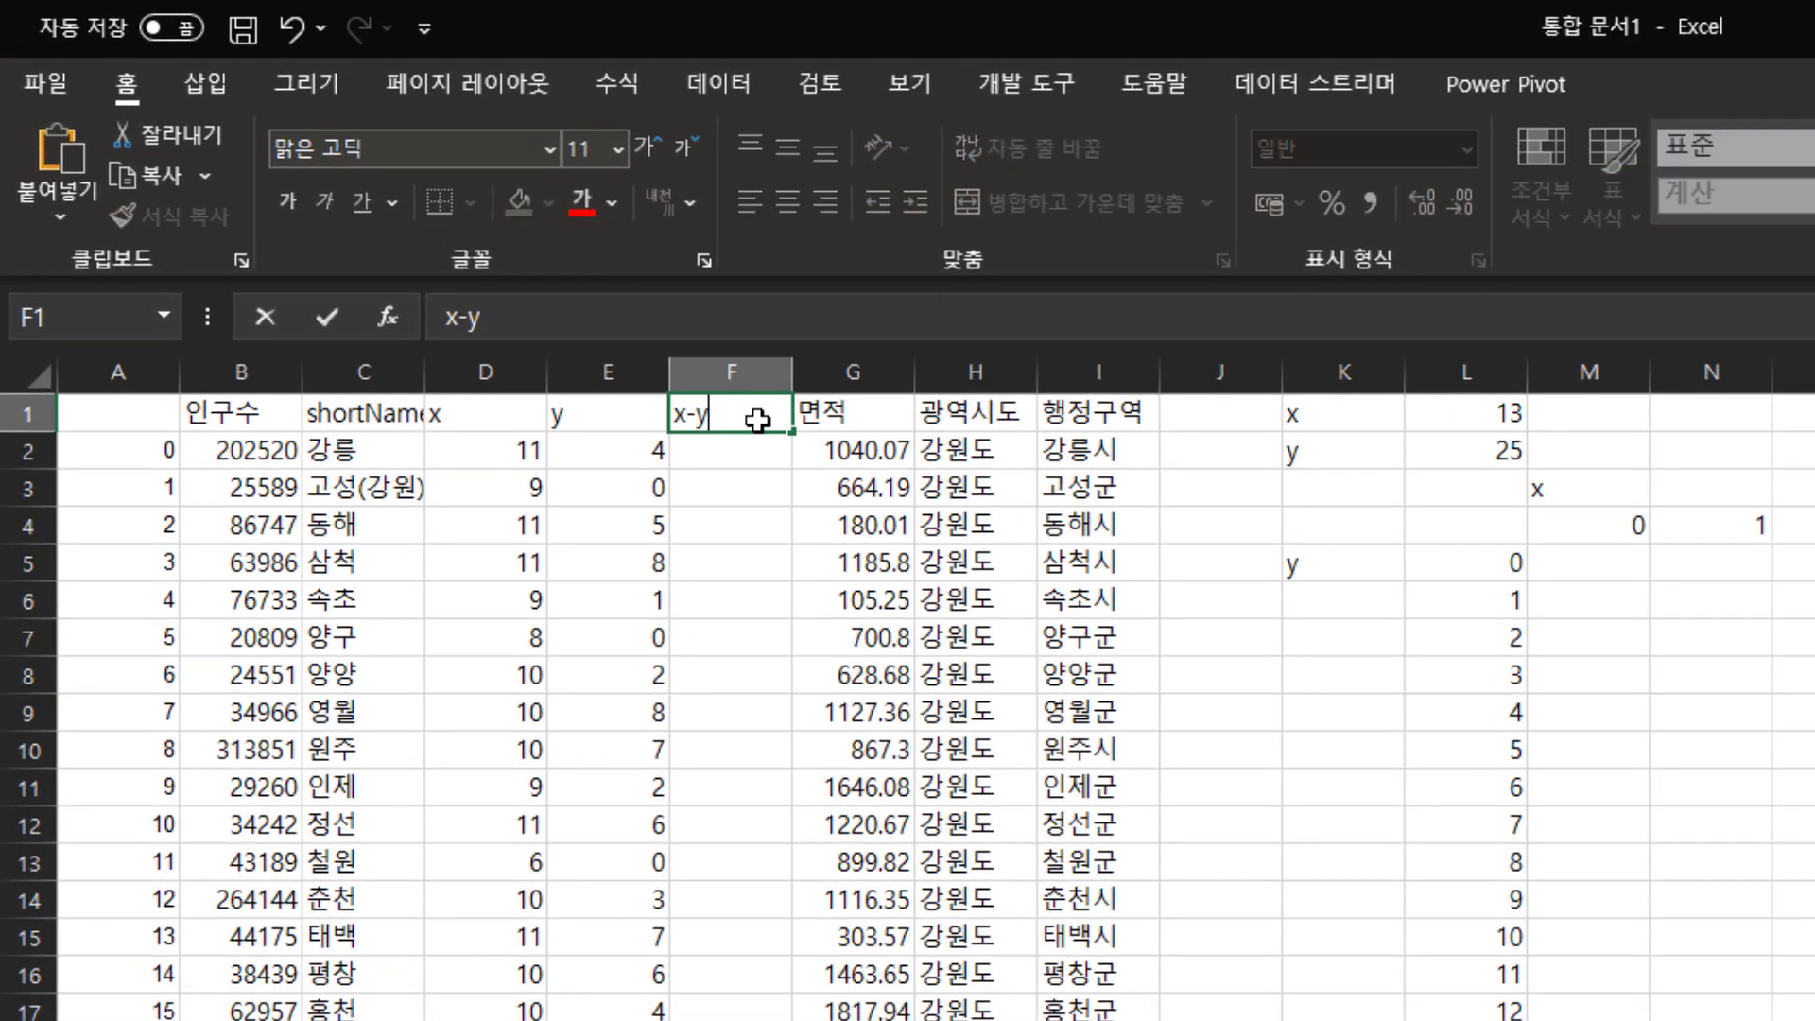
key(Return)
Join x and y in cell F2 with the formula =D2&"-"&E2 and fill it down the whole x-y column.
text(=)
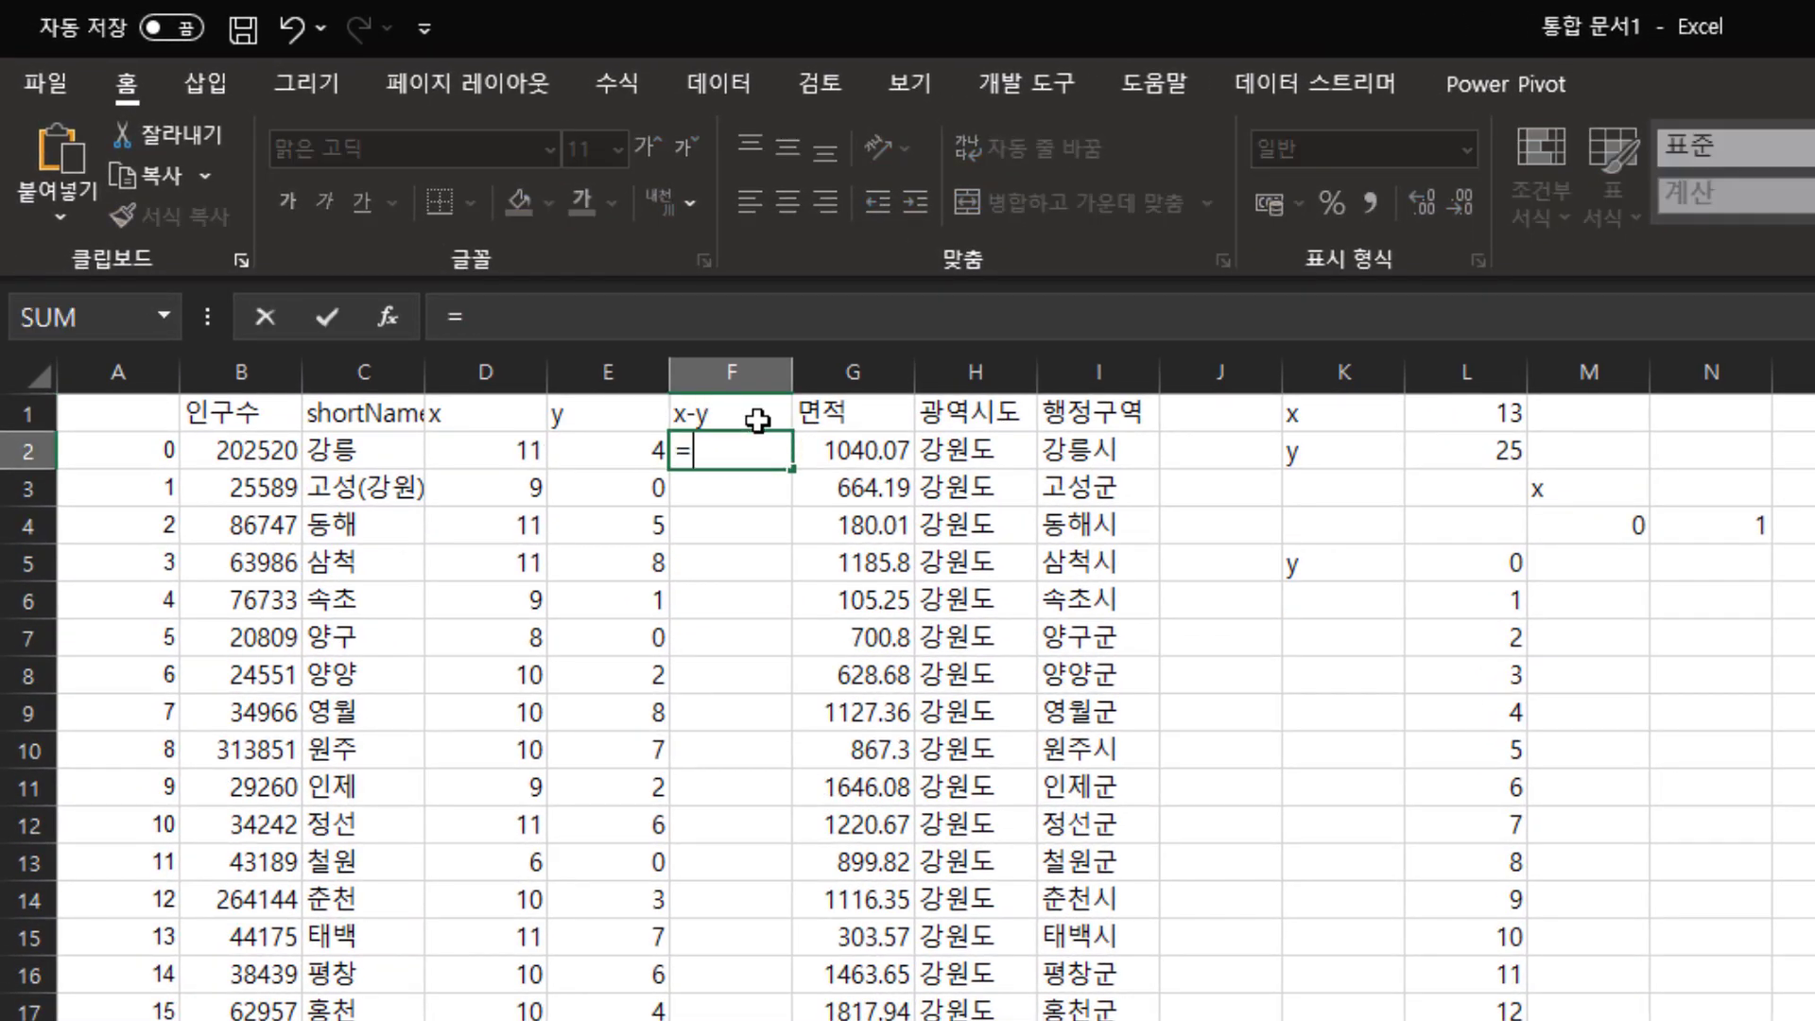
click(476, 446)
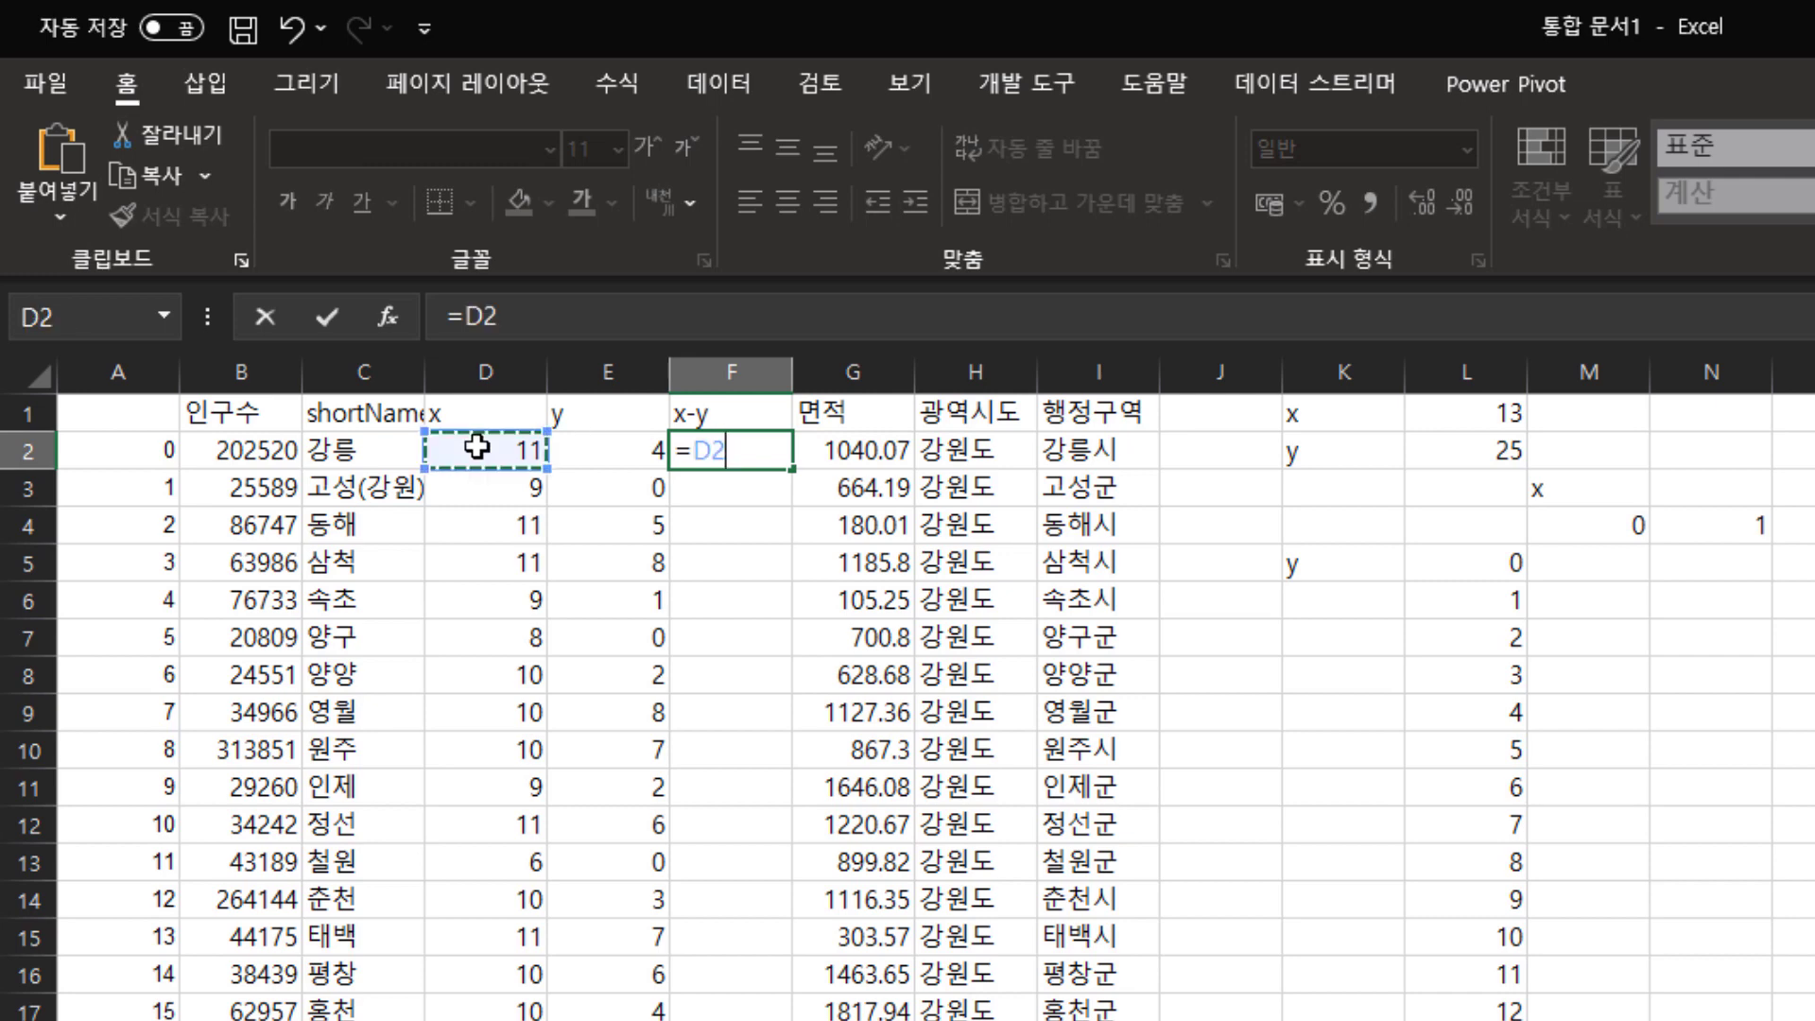
text(&"-")
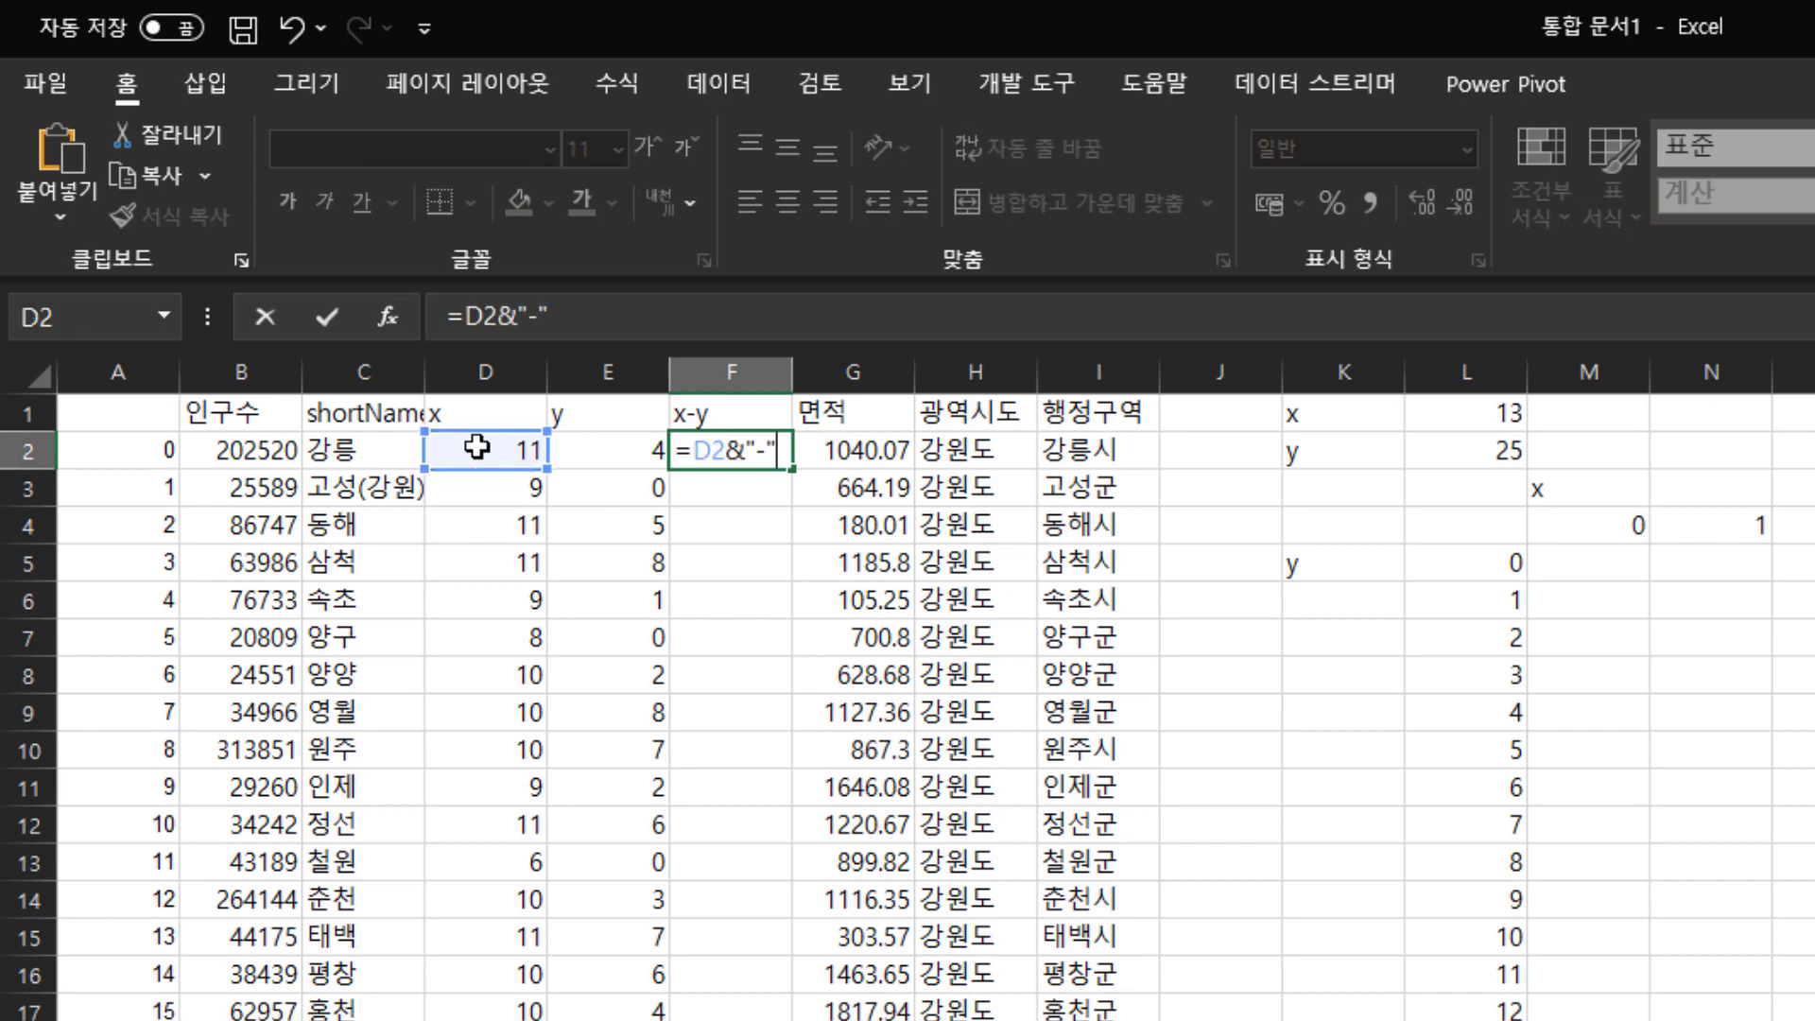
text(&)
key(Left)
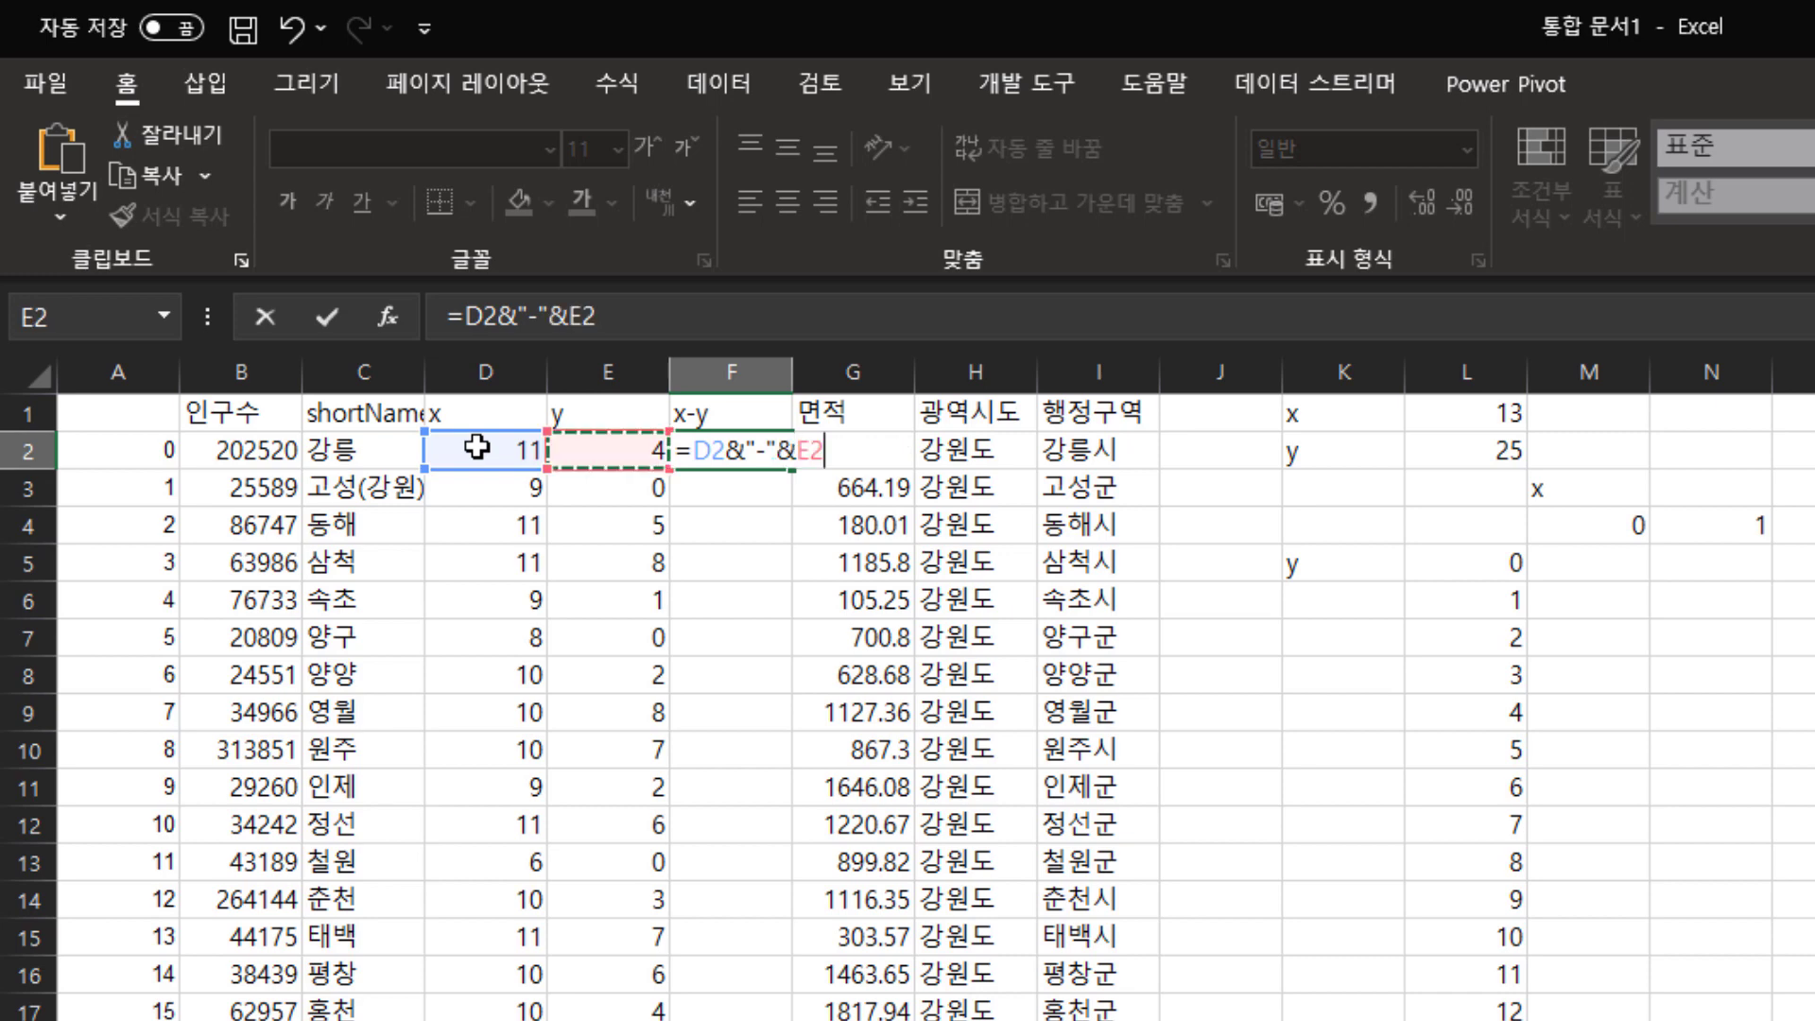
key(Return)
click(734, 450)
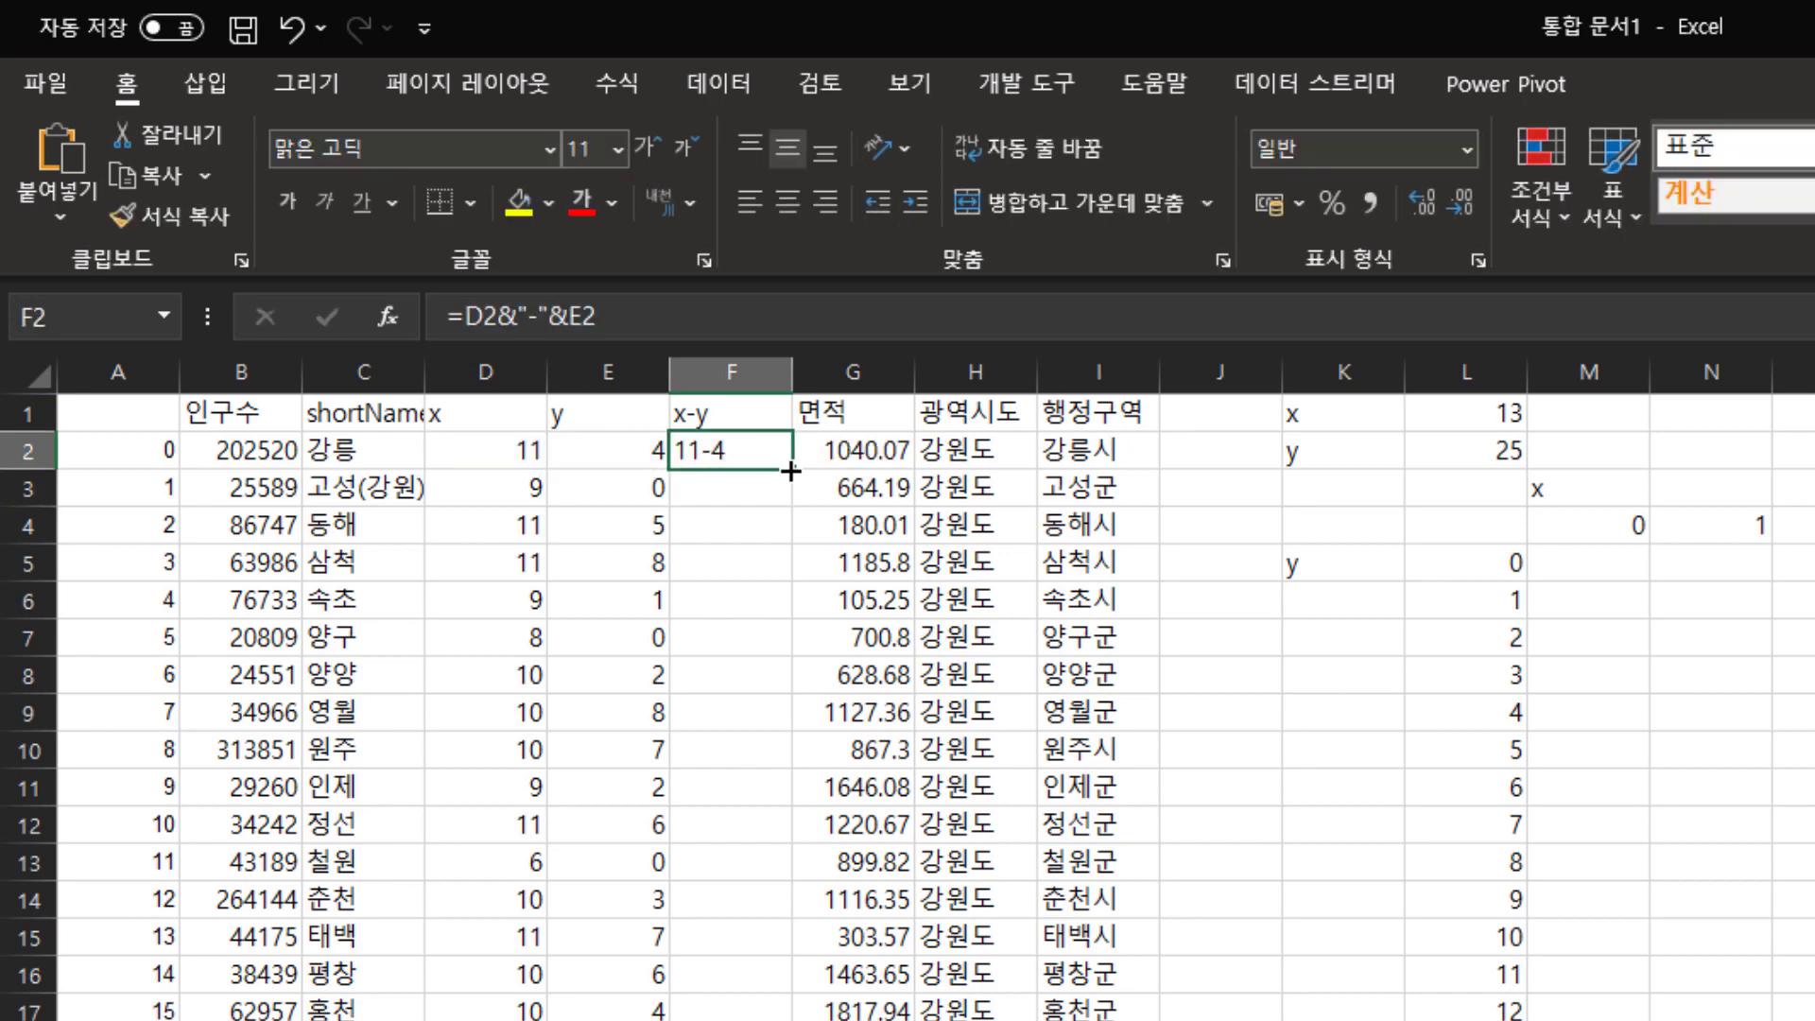
double_click(792, 469)
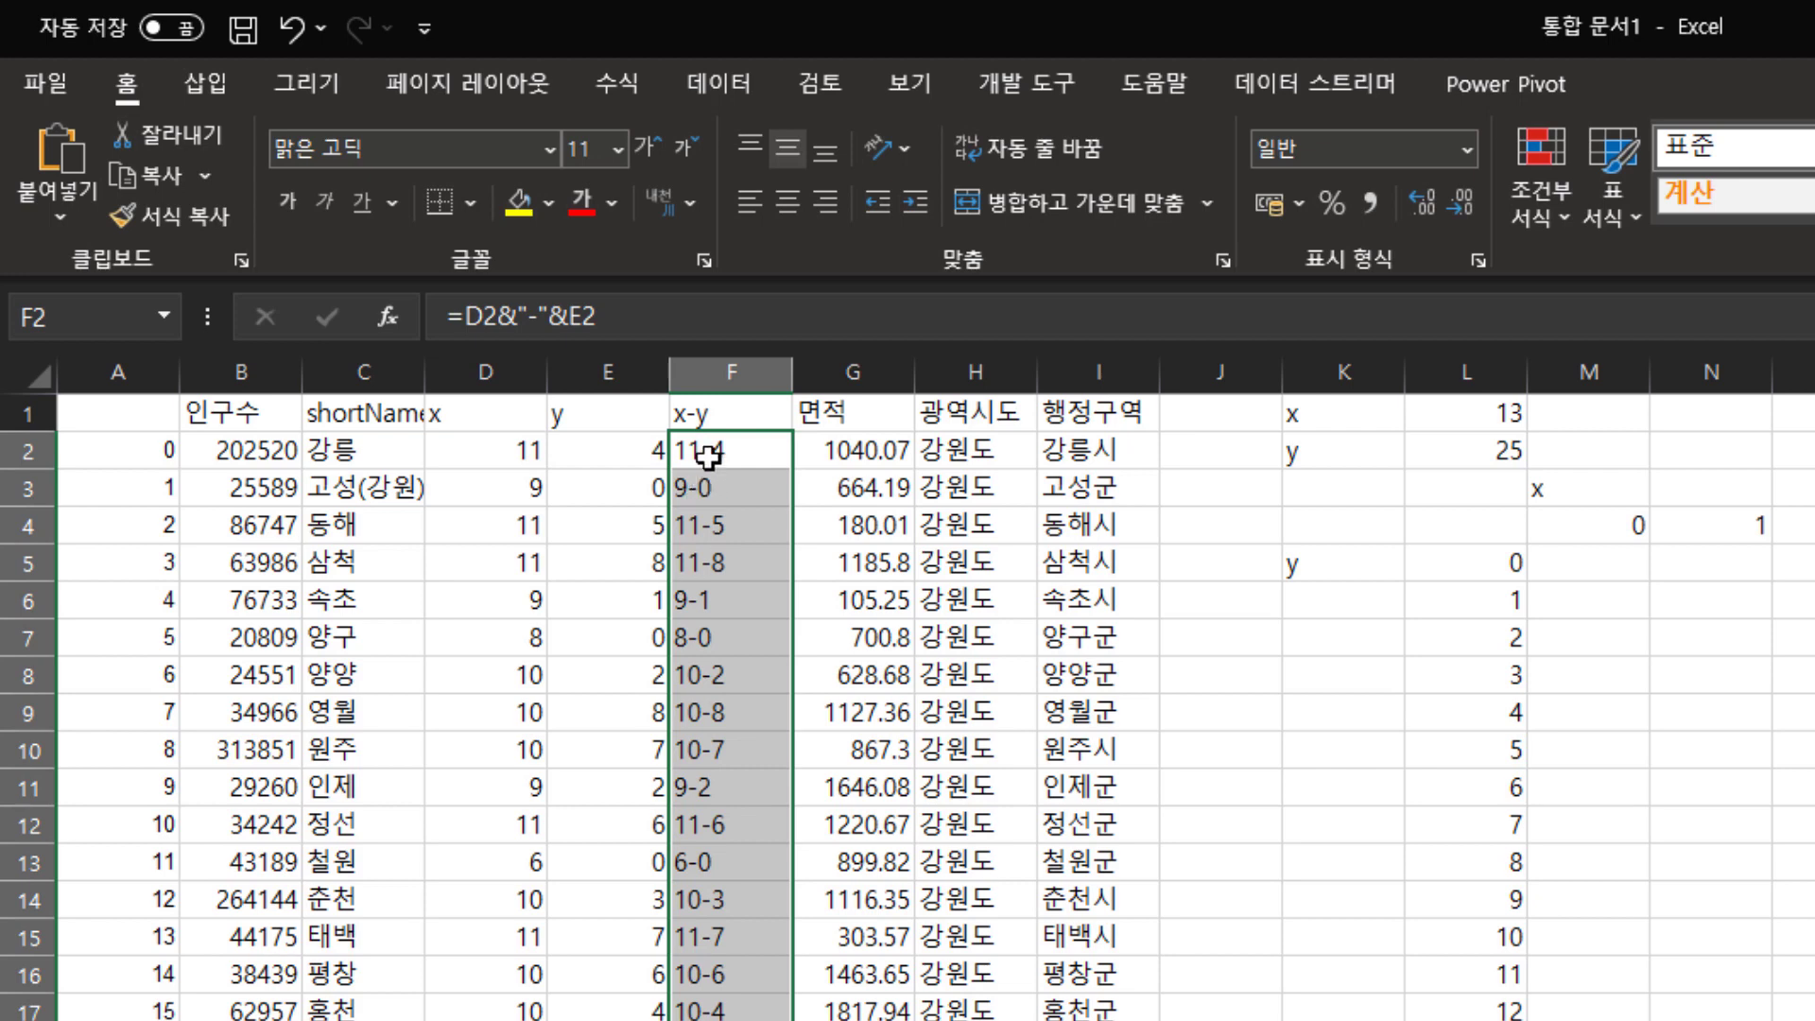
Enter the formula =M$4&"-"&$L5 in cell M5 to join the grid's x and y axis values.
click(1578, 563)
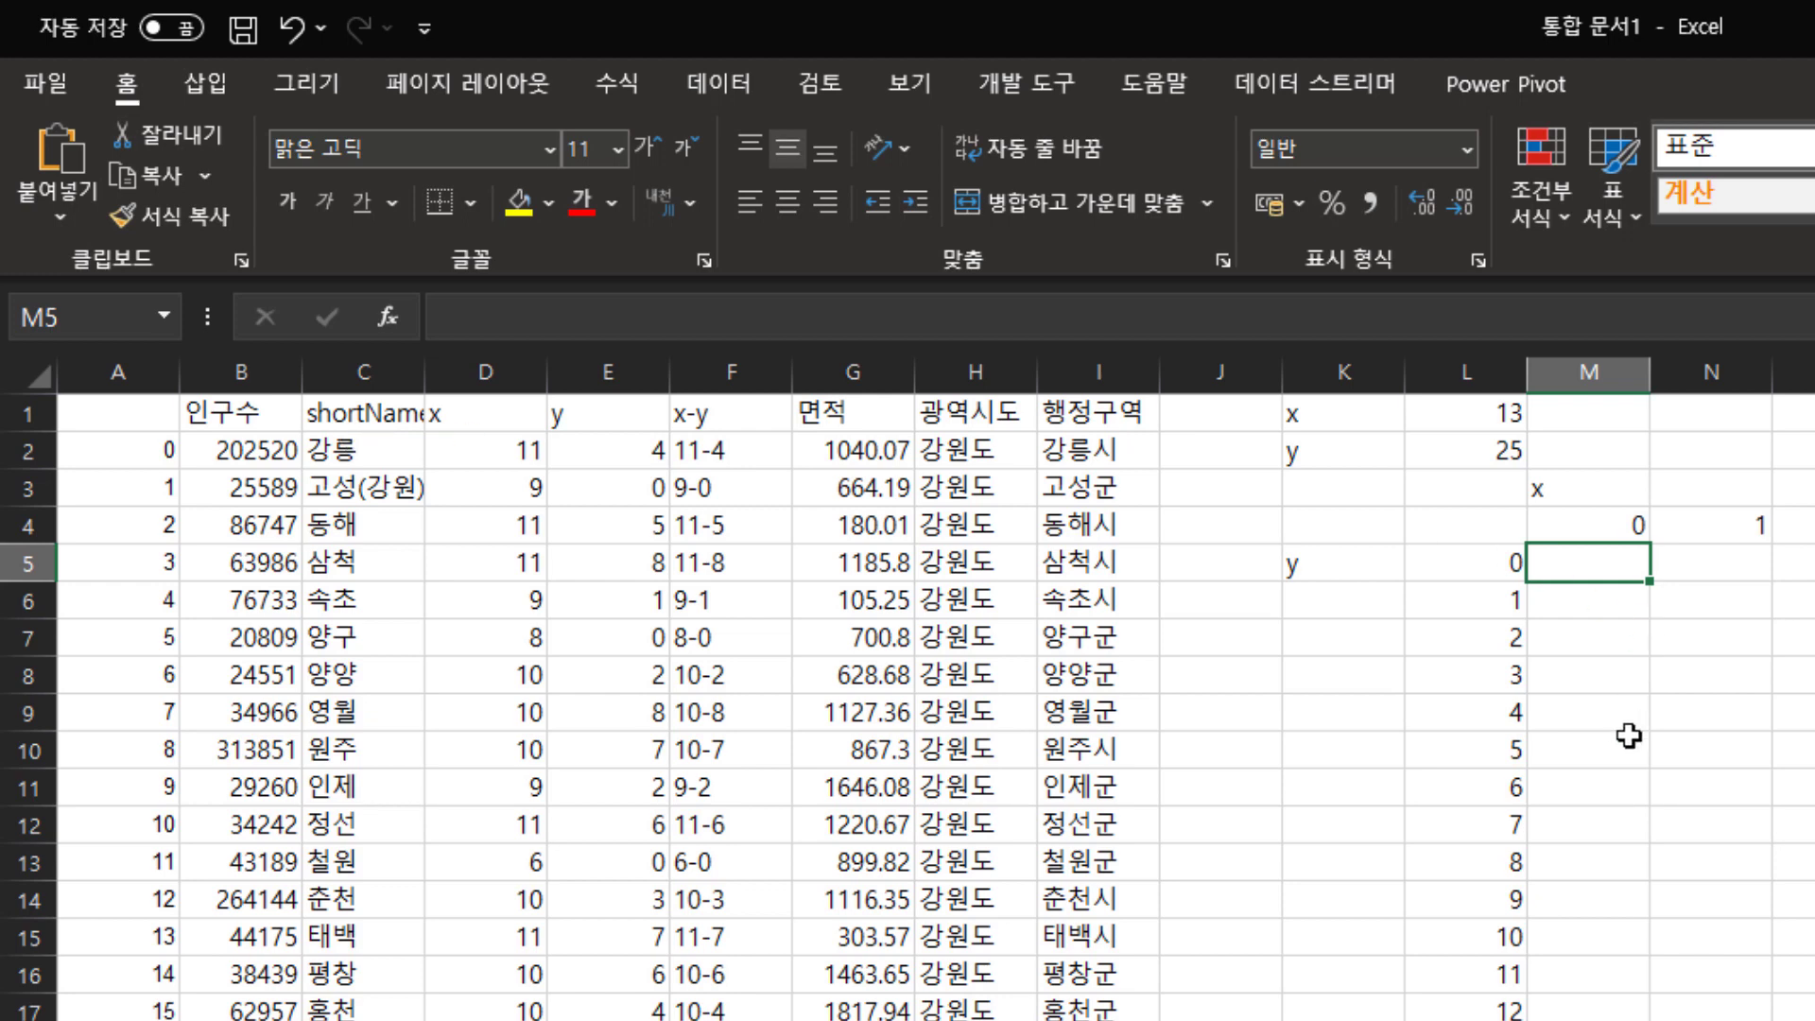
text(=)
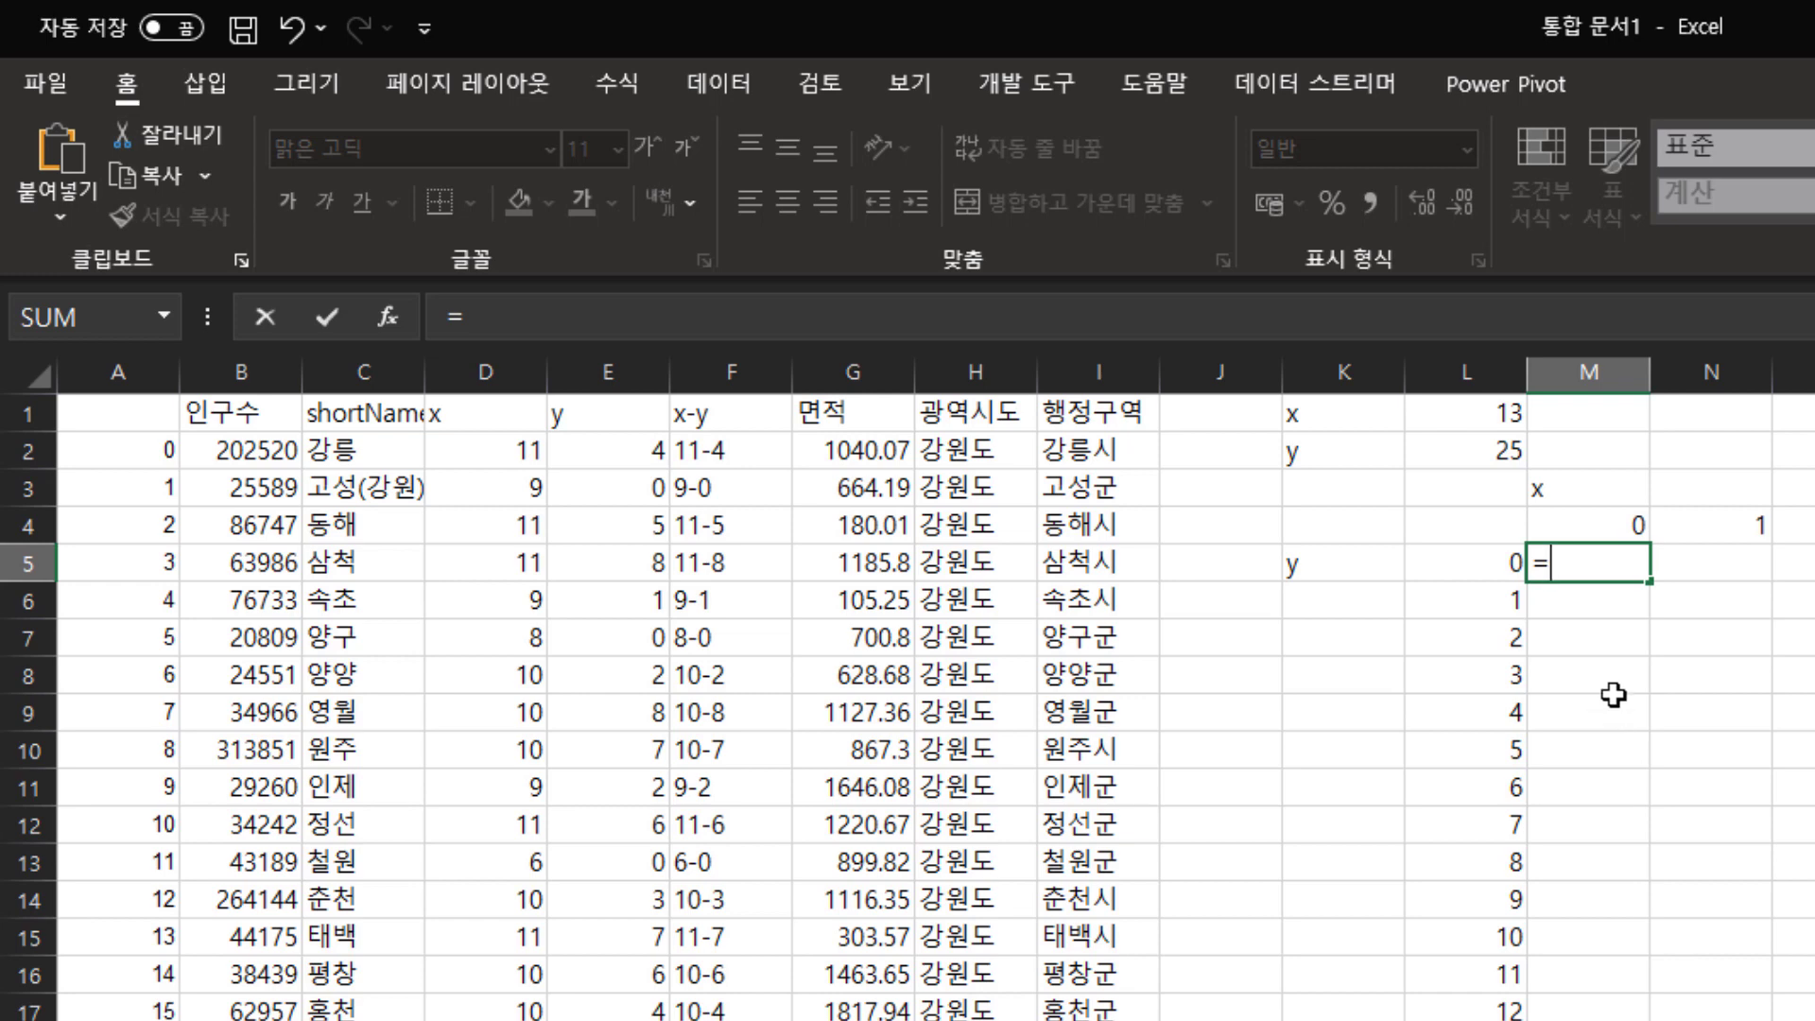
click(1586, 527)
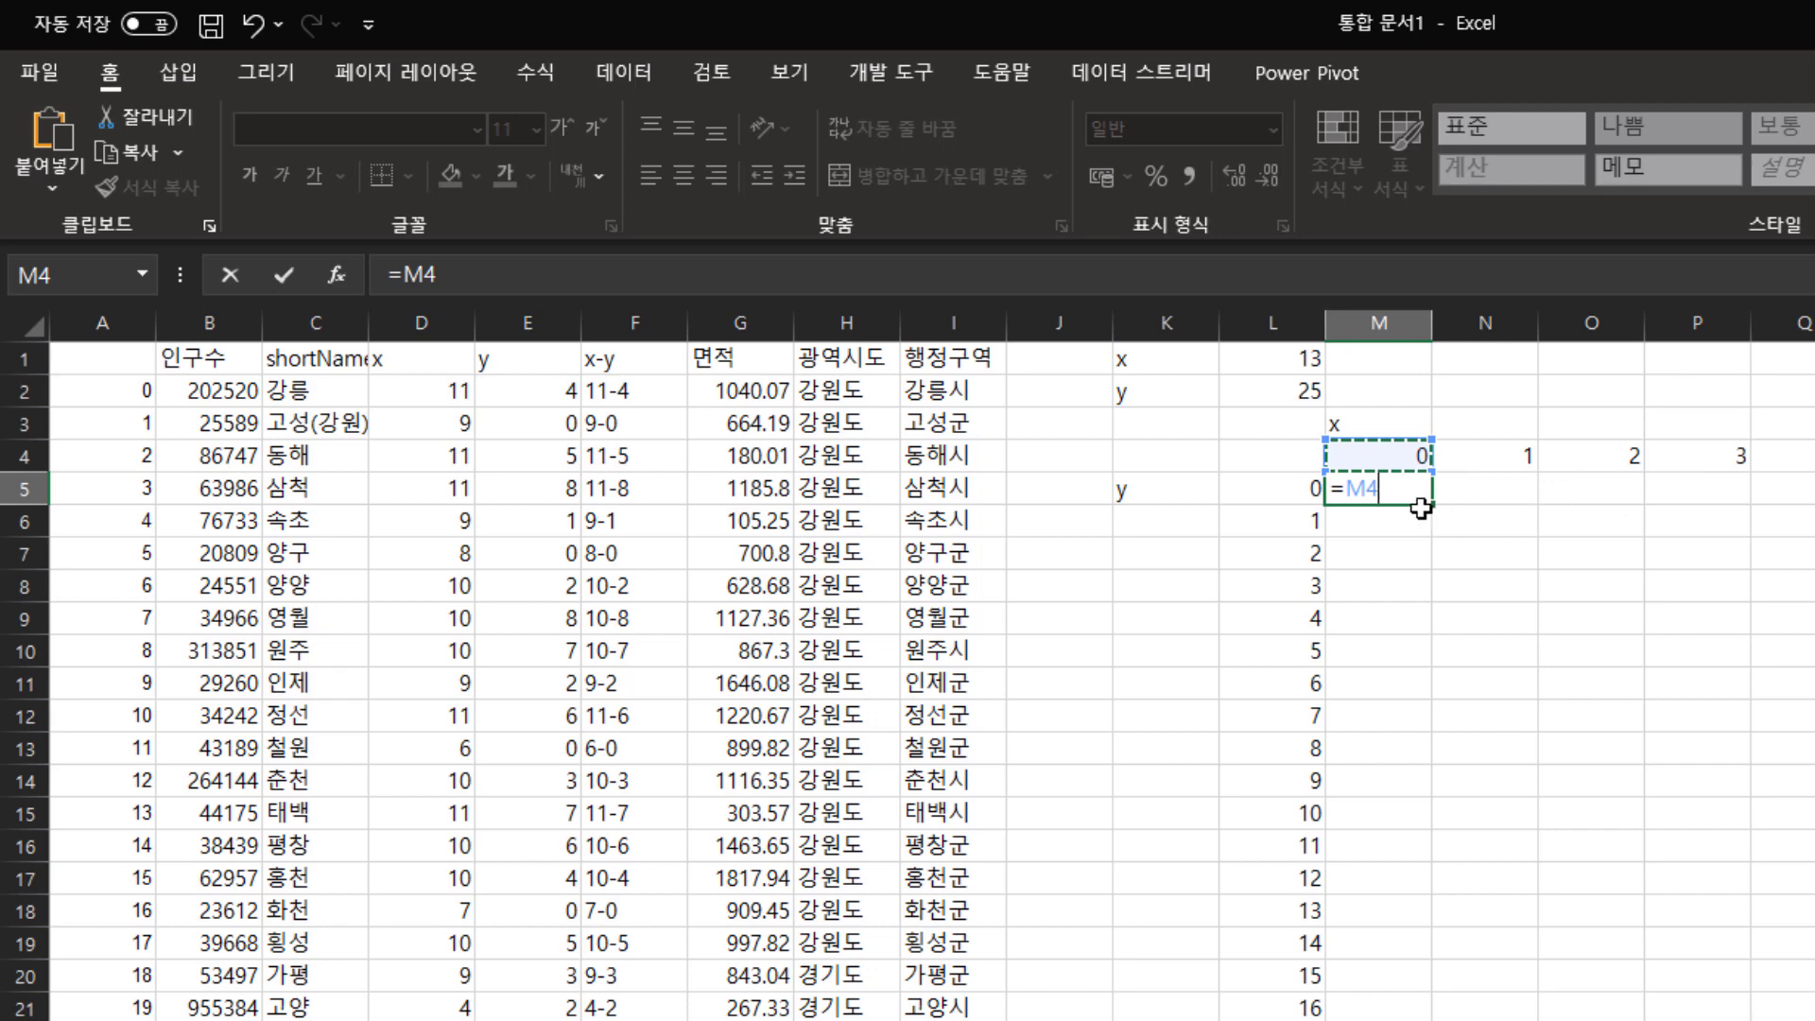
key(F4)
key(F4)
text(&)
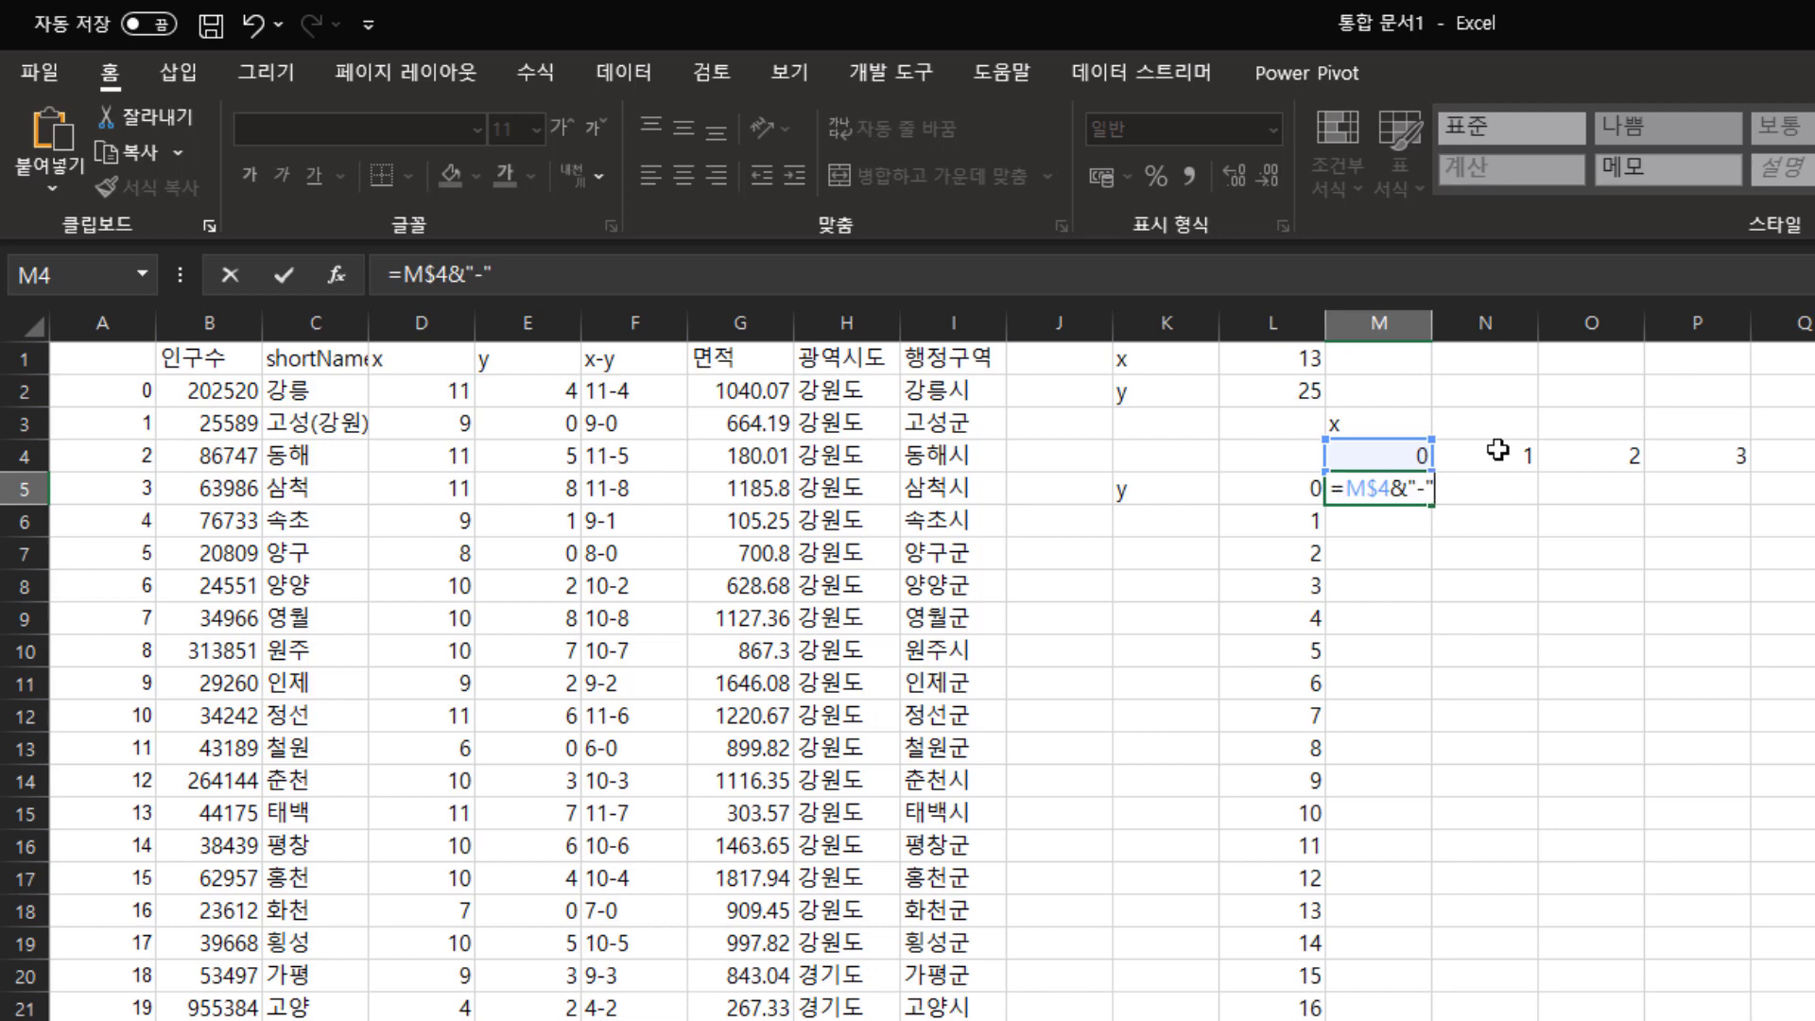
text("-"&)
click(1279, 491)
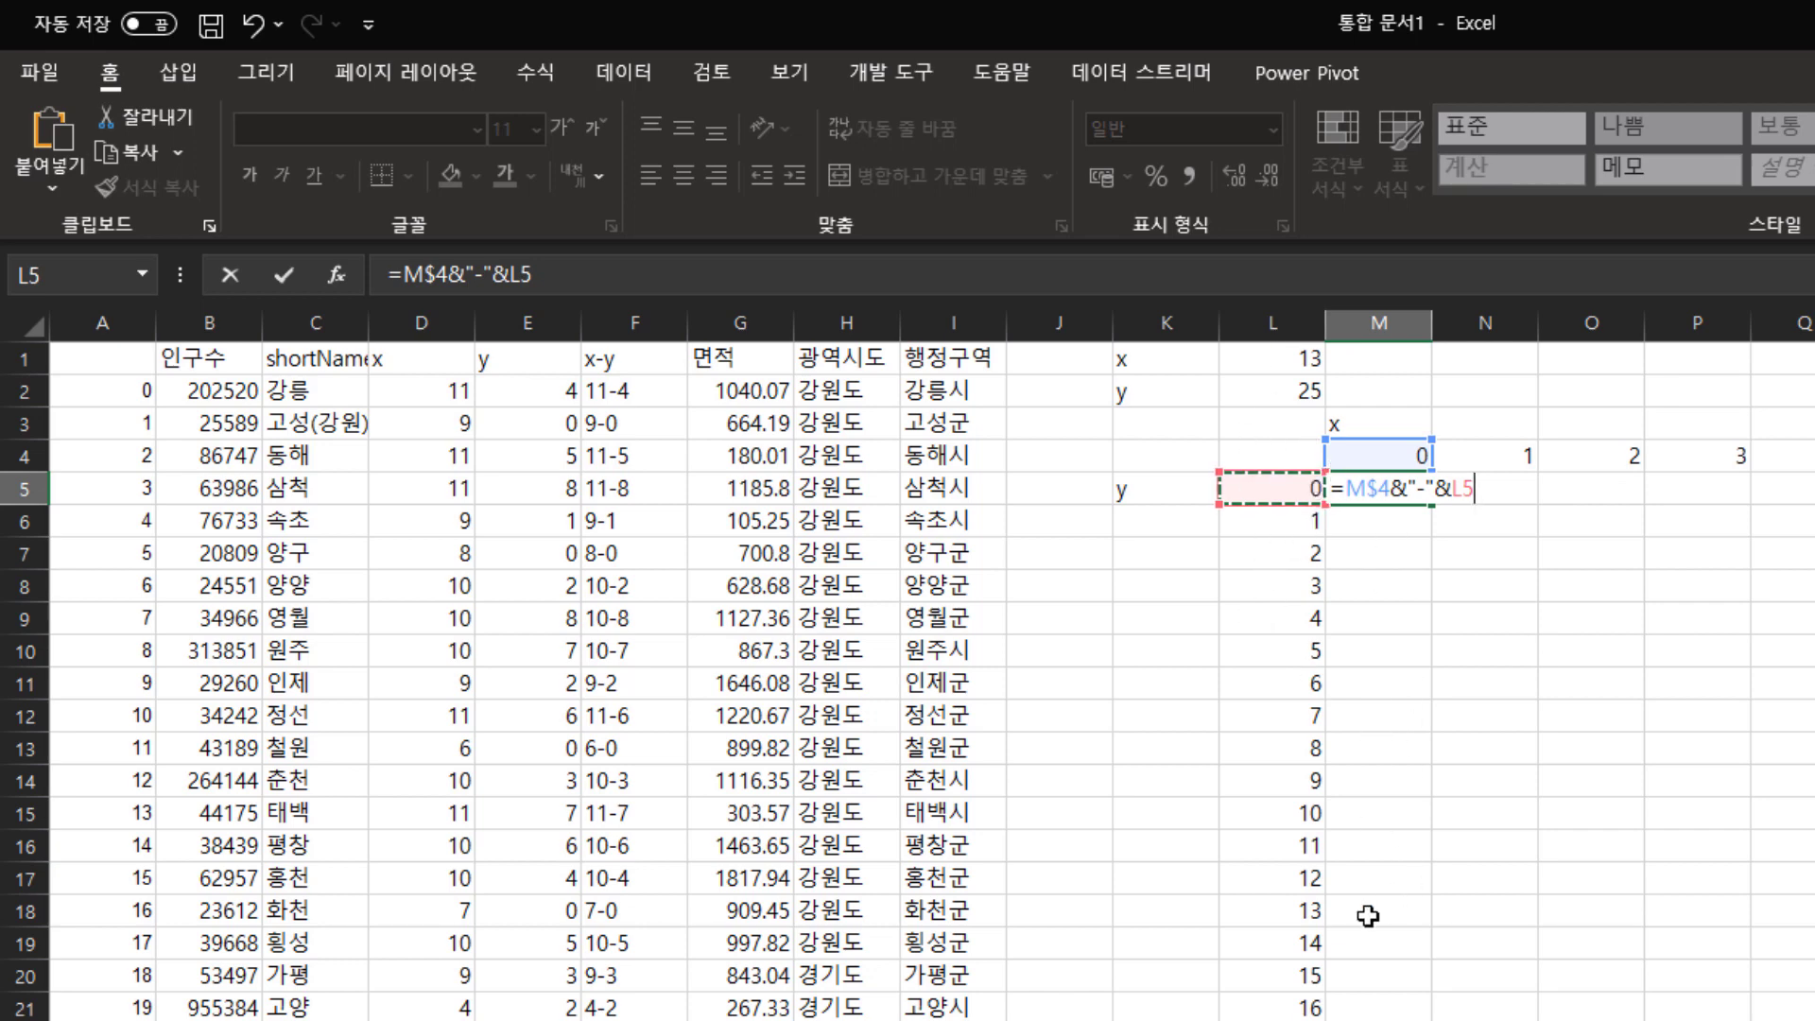
key(F4)
key(F4)
key(F4)
text())
key(Return)
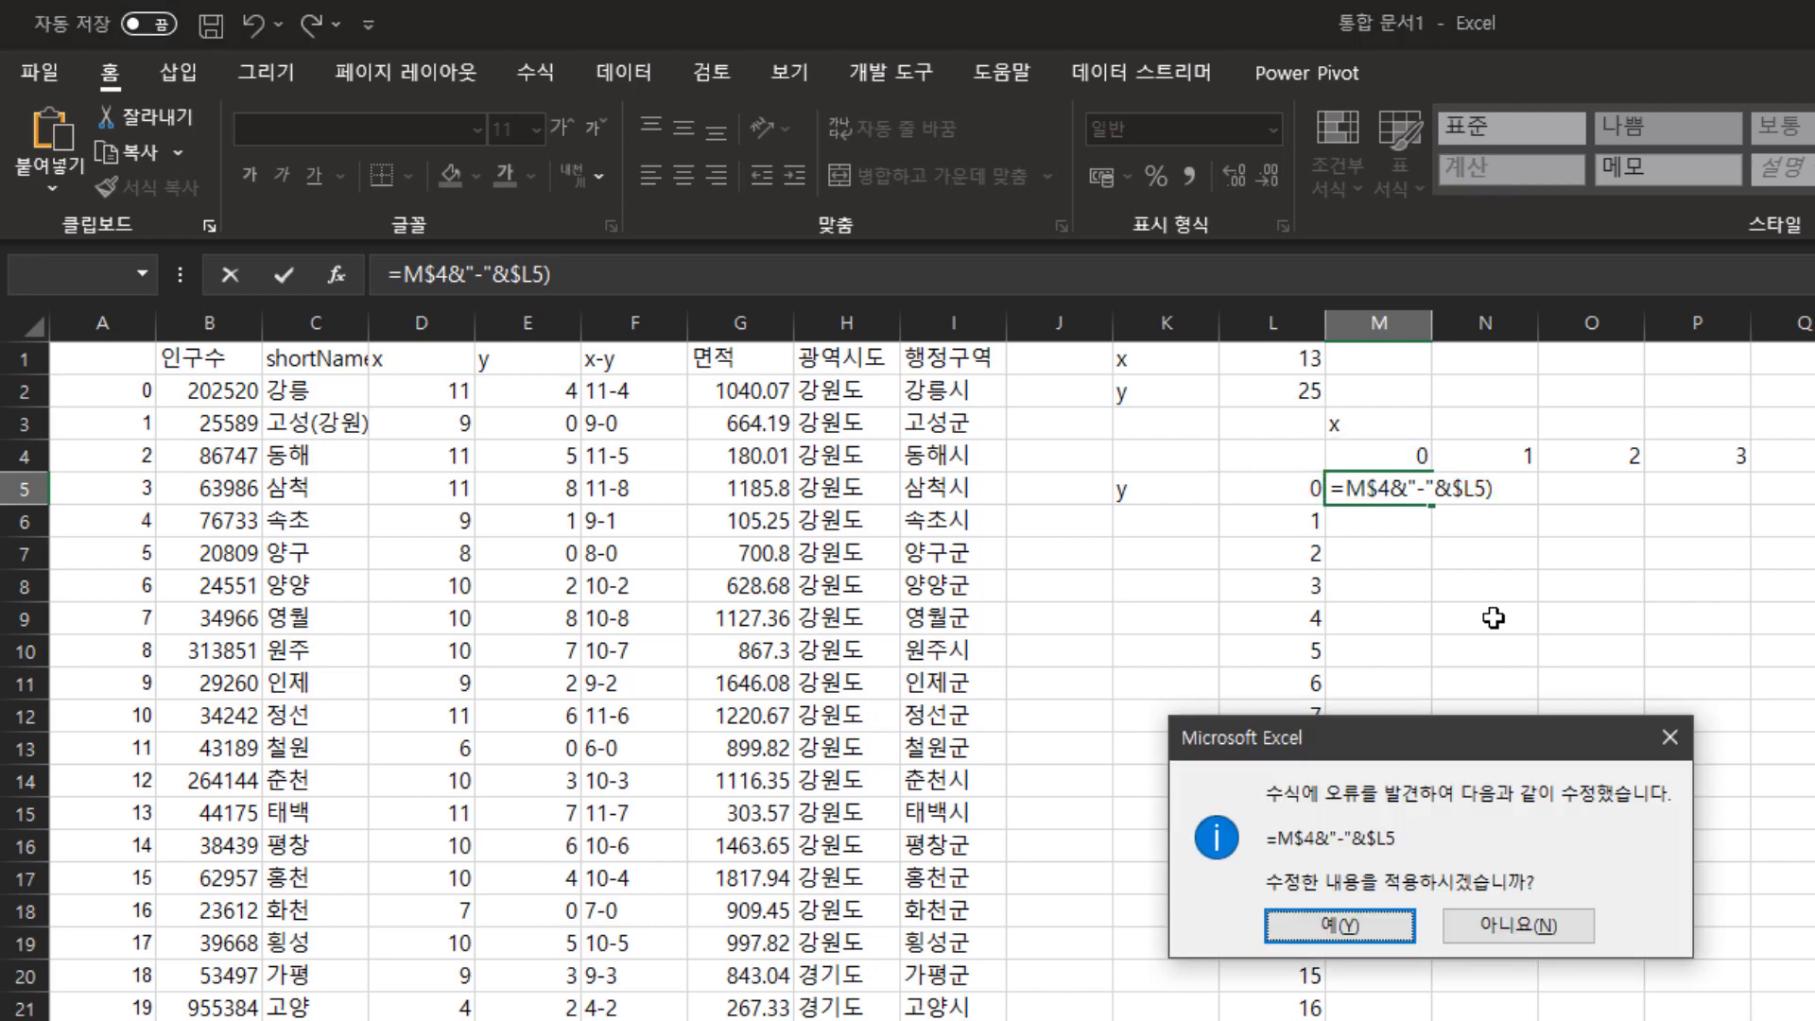
key(Return)
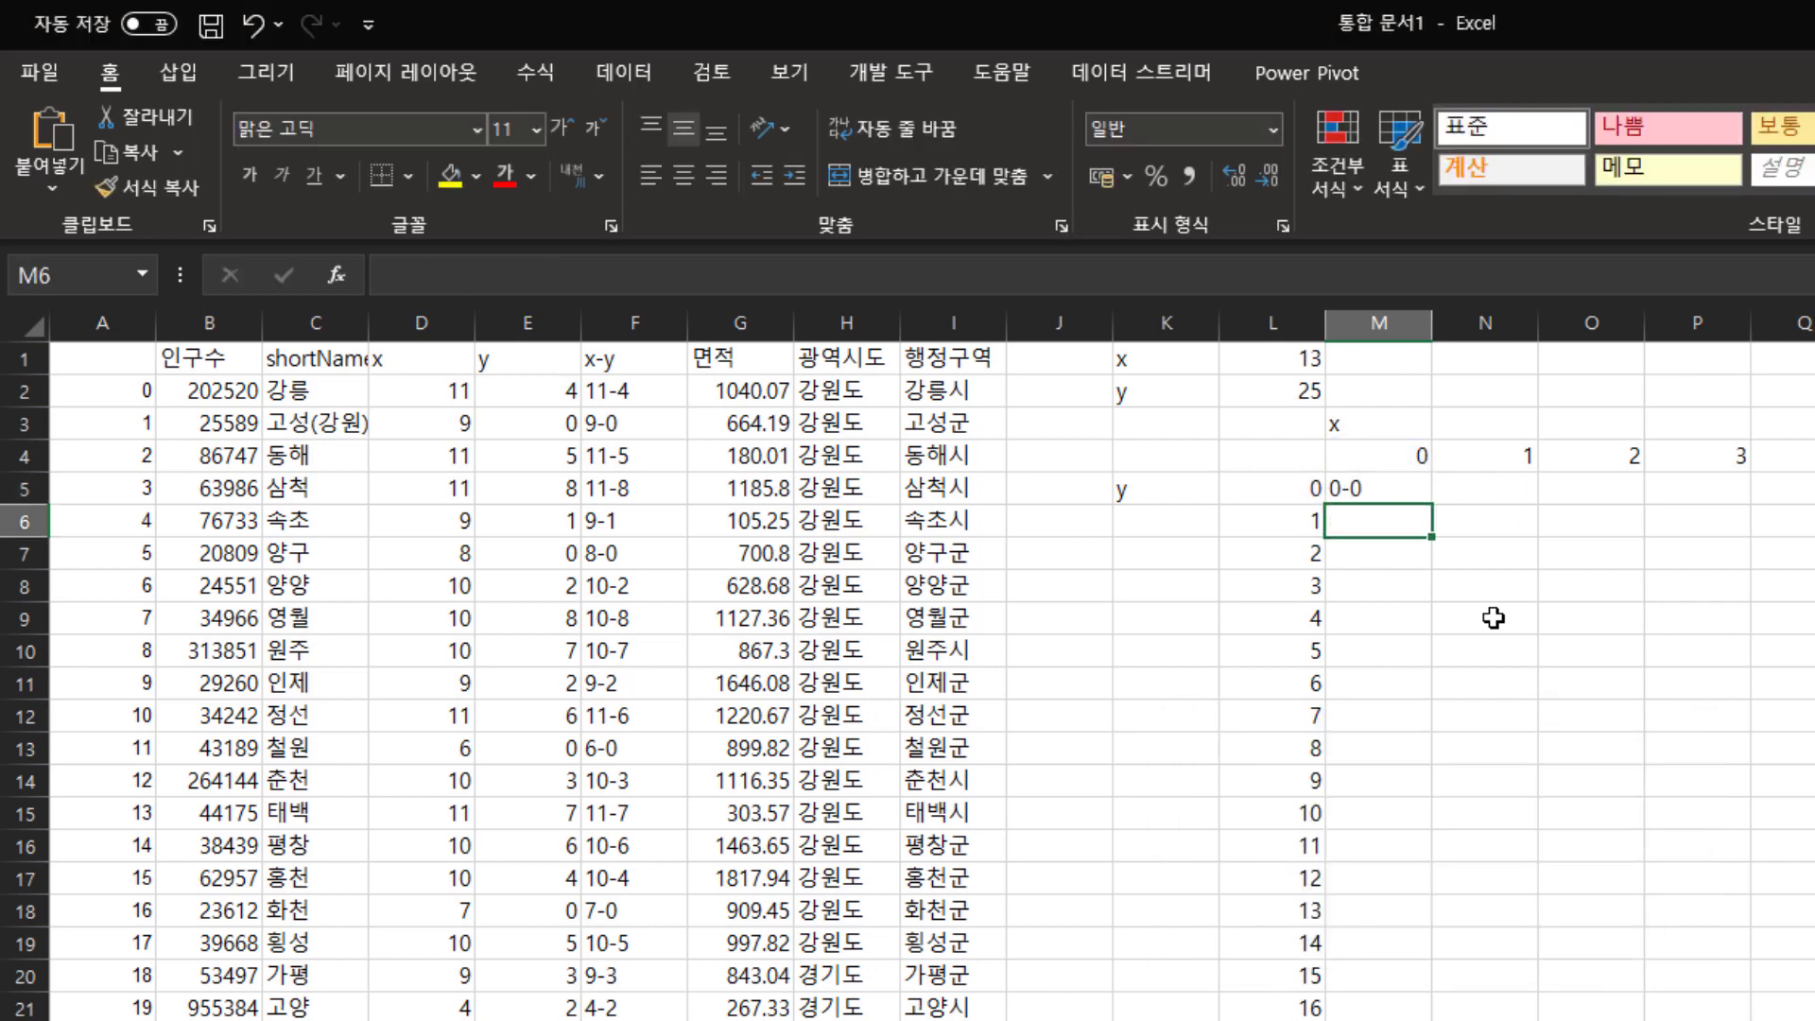
click(1418, 491)
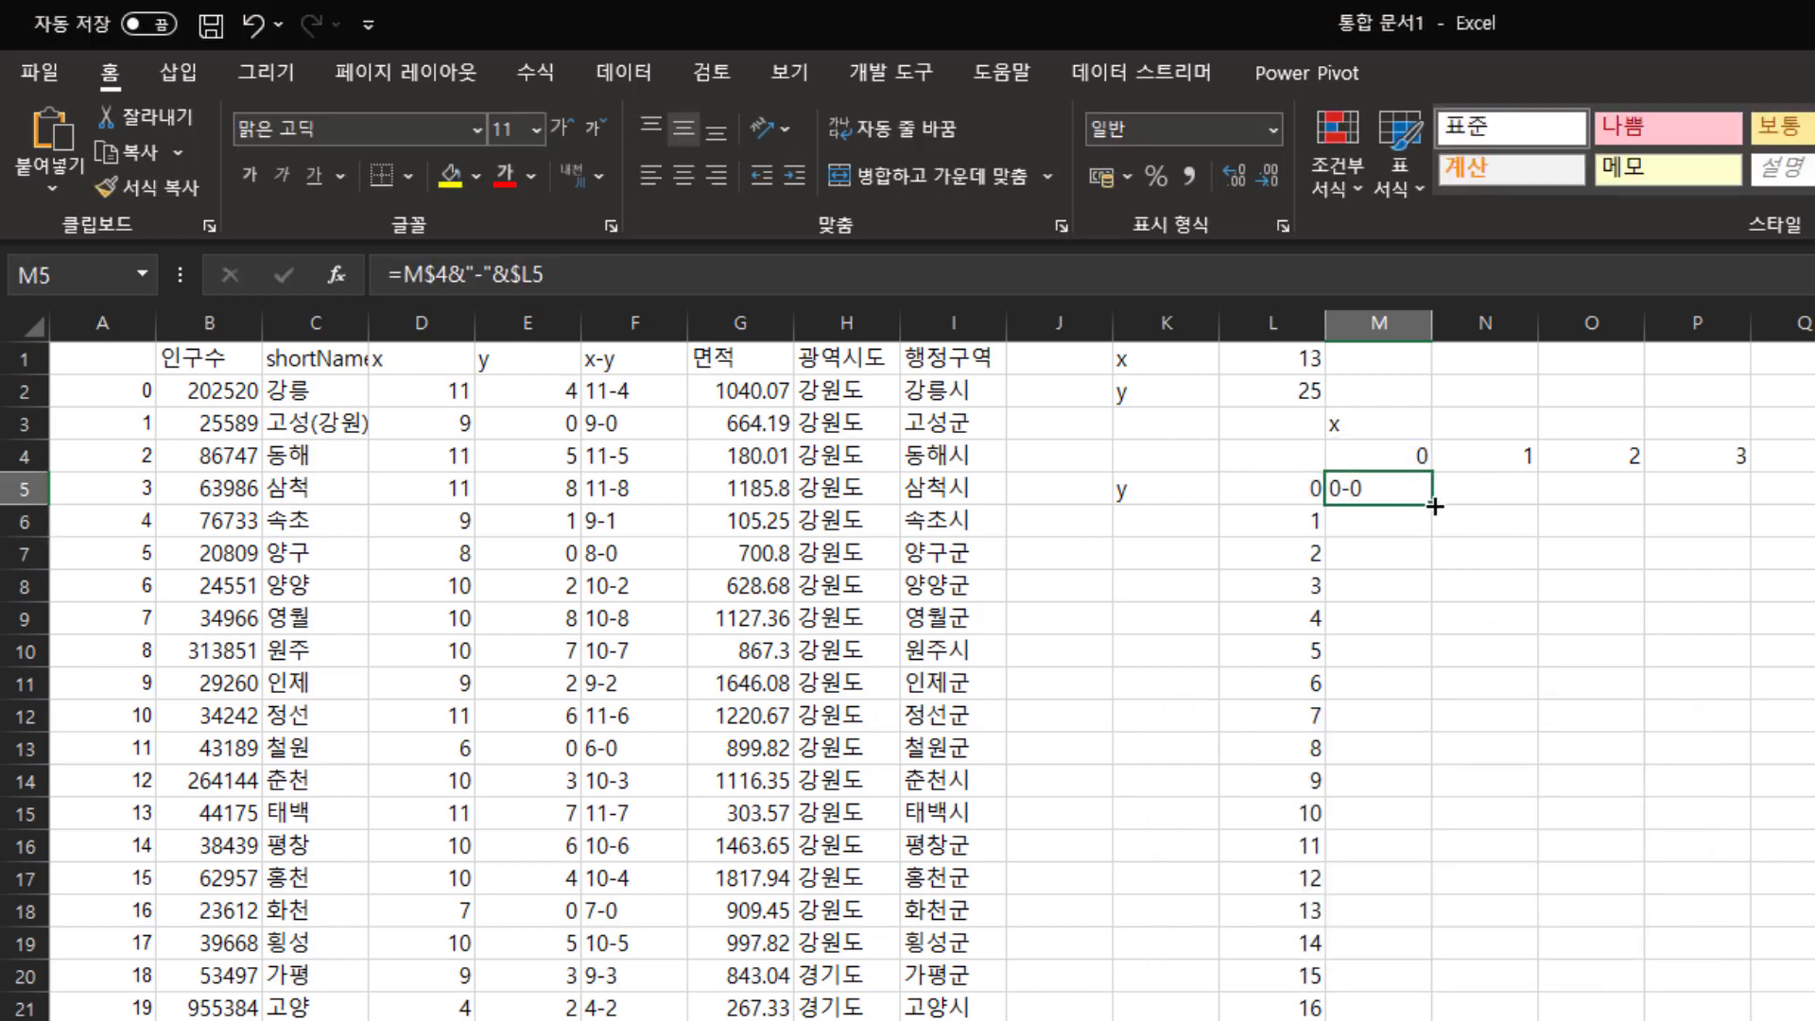
Try filling the join formula from M5 over the range M5:P14, then clear that range.
drag(1430, 505, 1646, 722)
click(1674, 697)
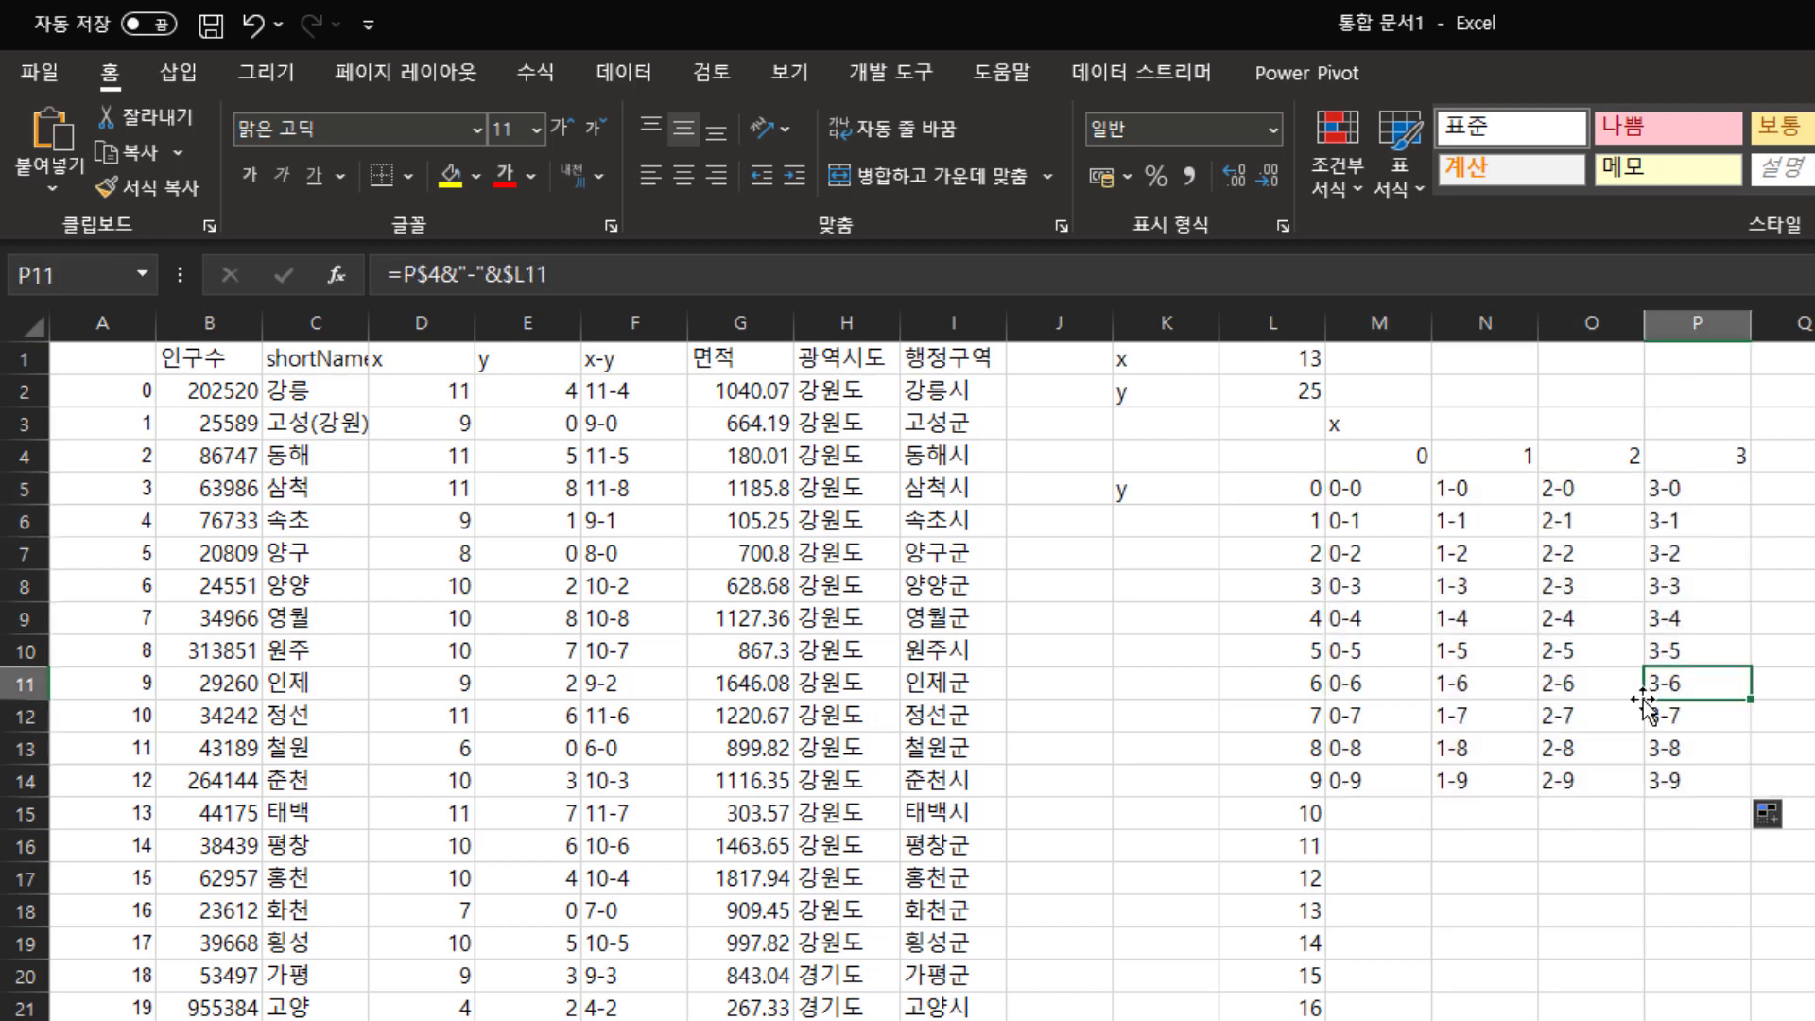
click(1454, 562)
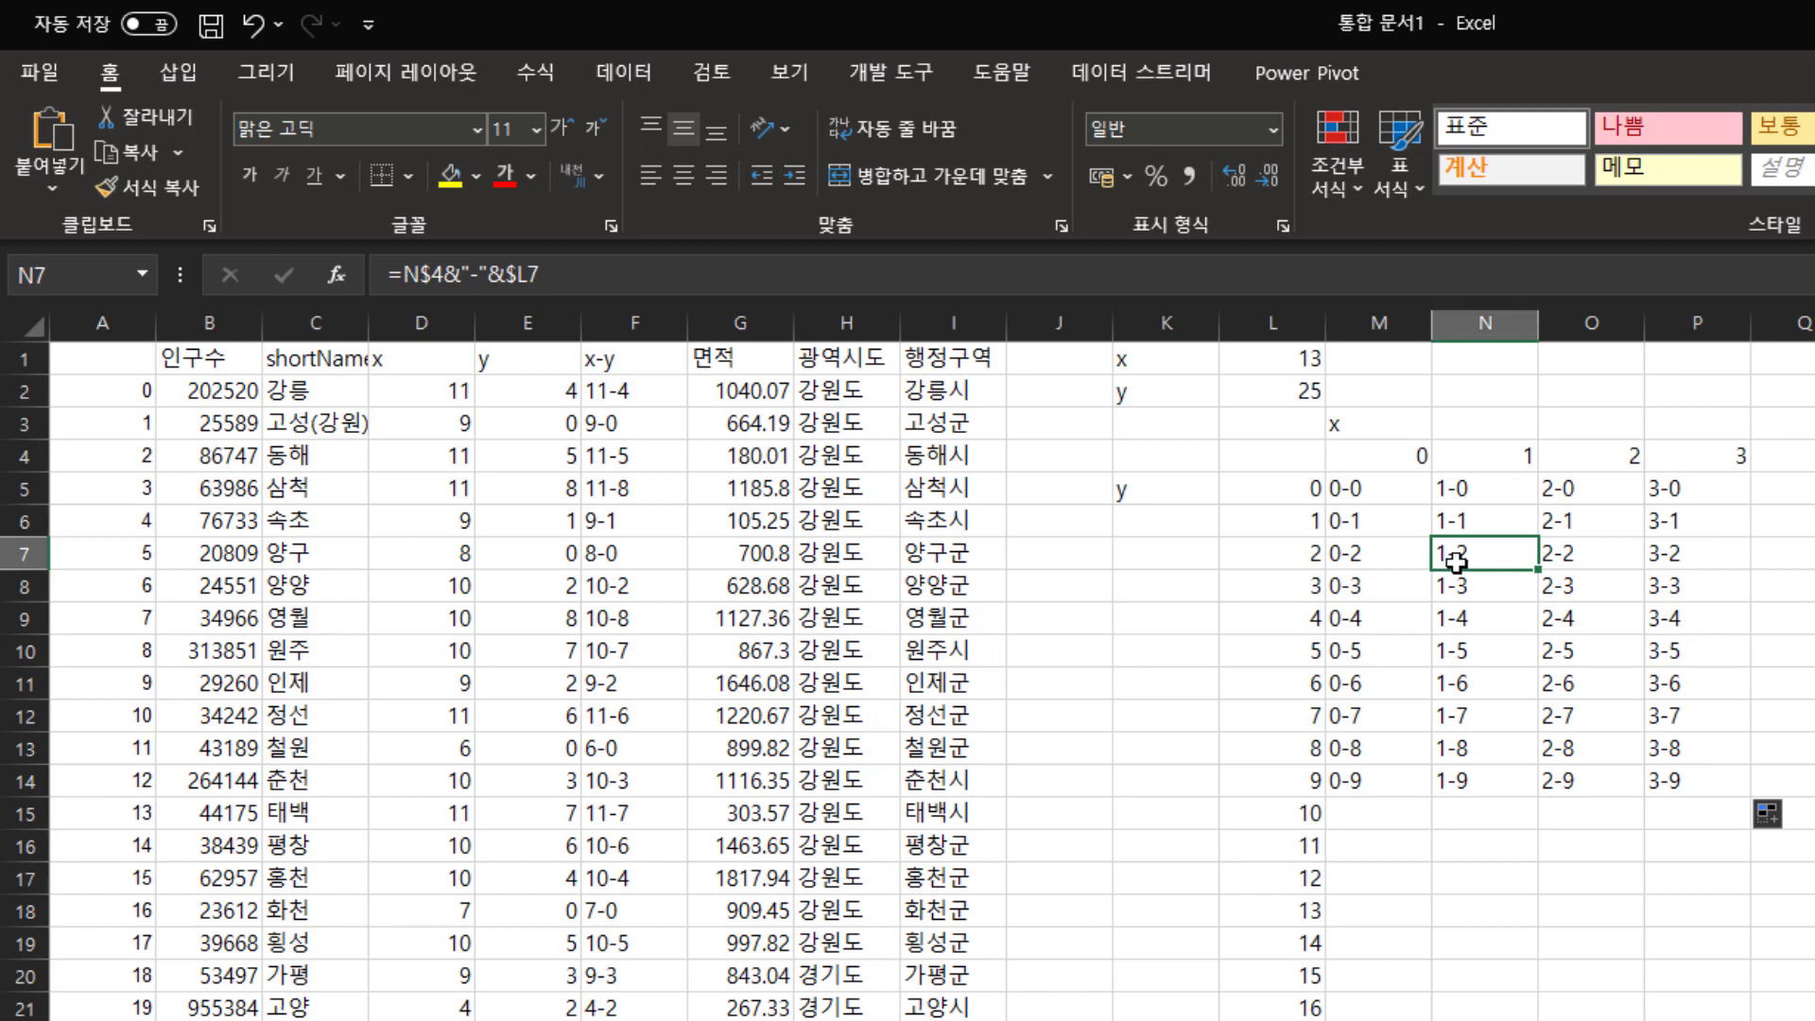
drag(1386, 489, 1694, 782)
key(Delete)
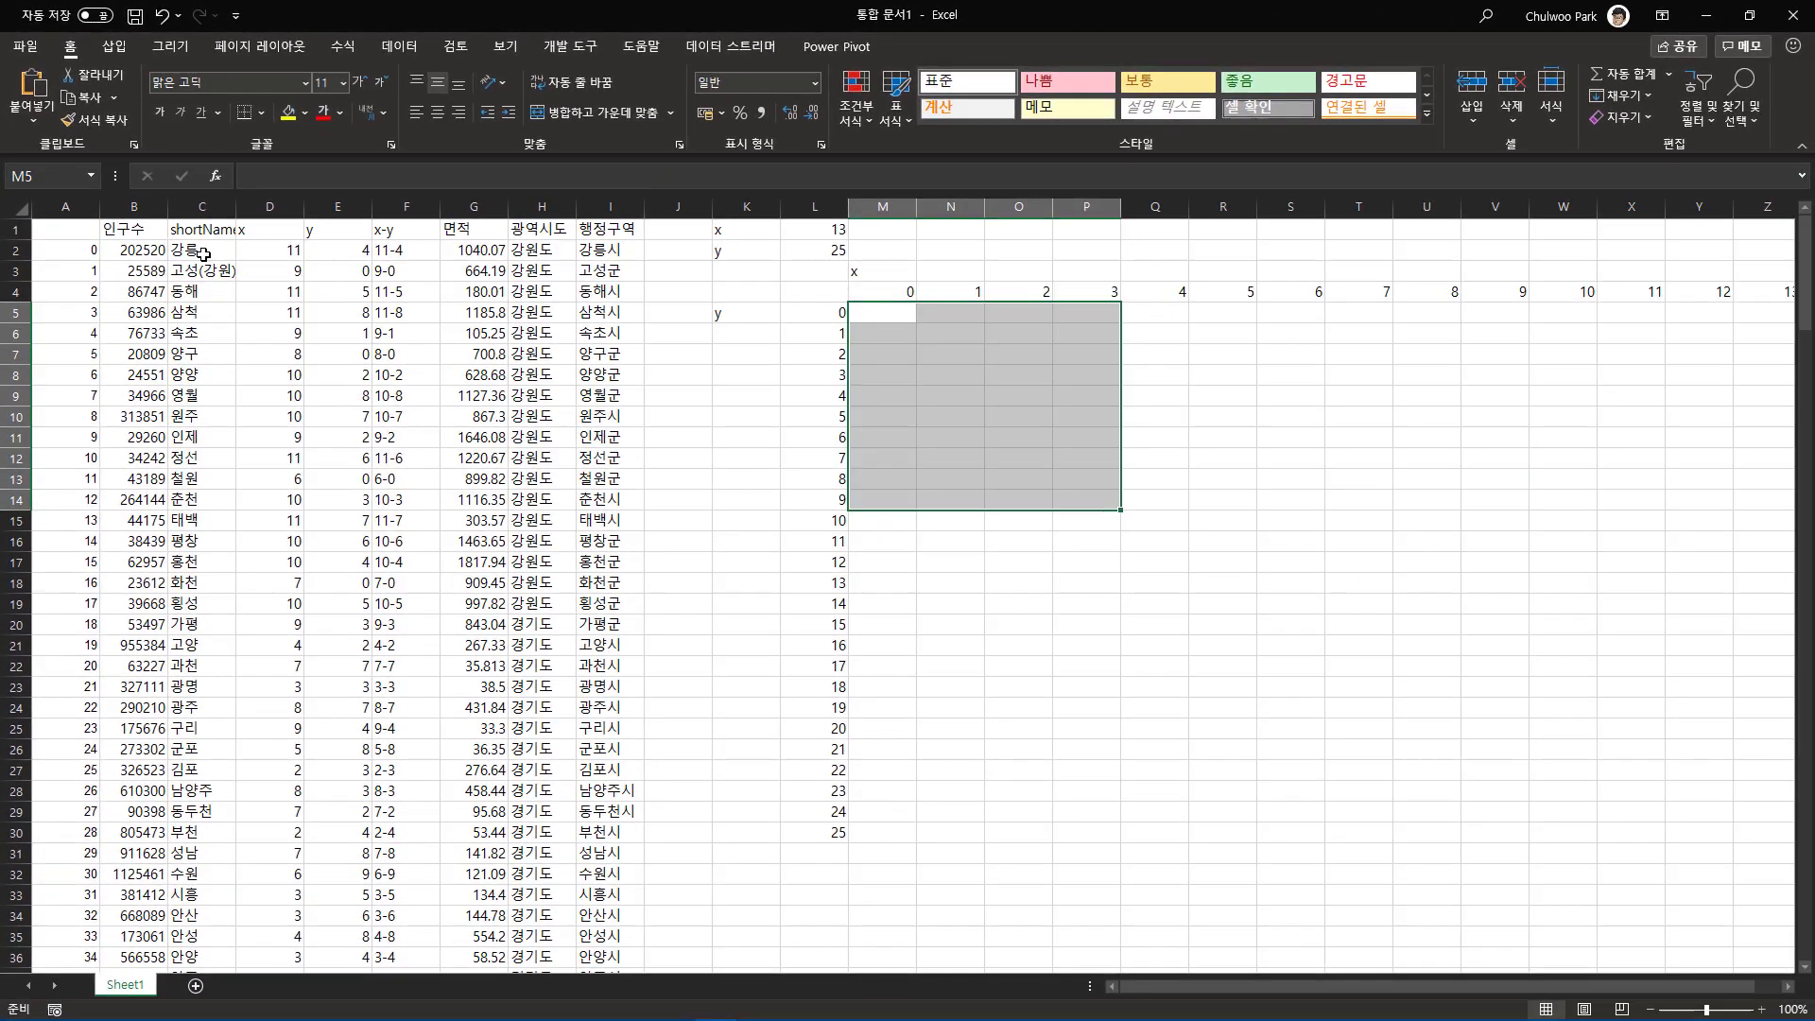
Create named ranges from the data in B1:I230, using only the first row as names.
click(203, 254)
drag(135, 230, 605, 232)
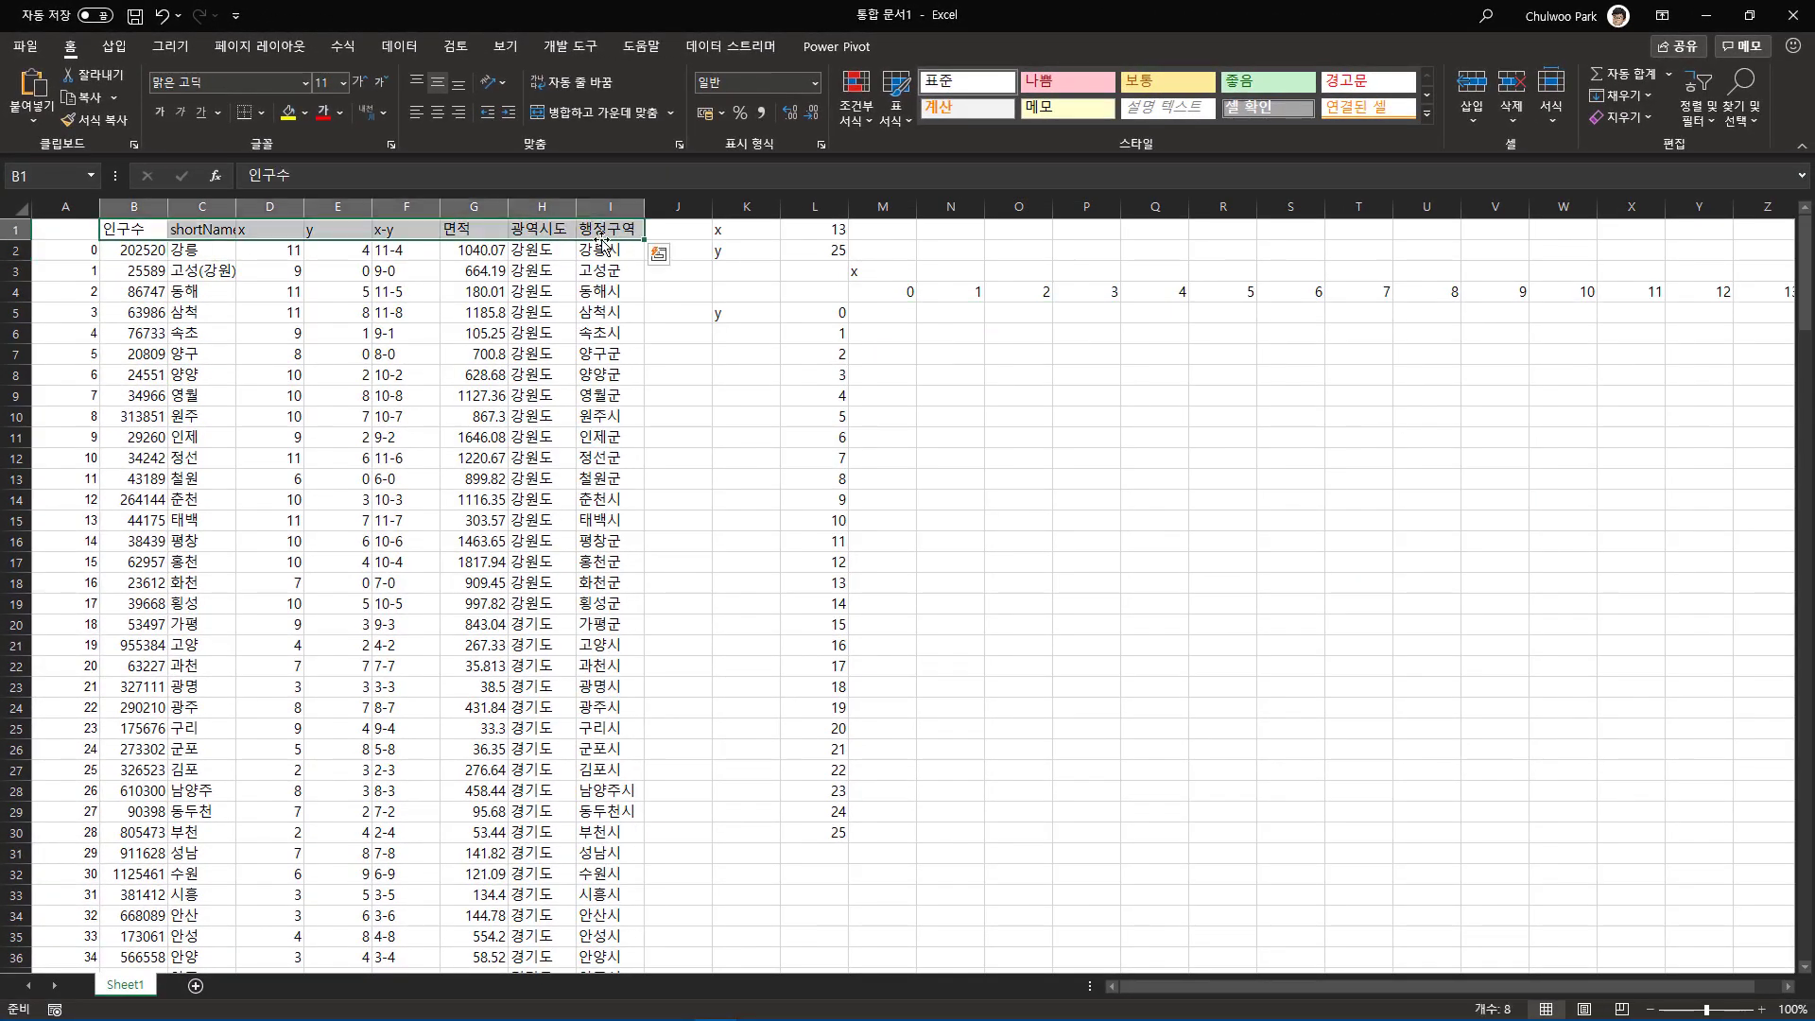
key(ctrl+shift+Down)
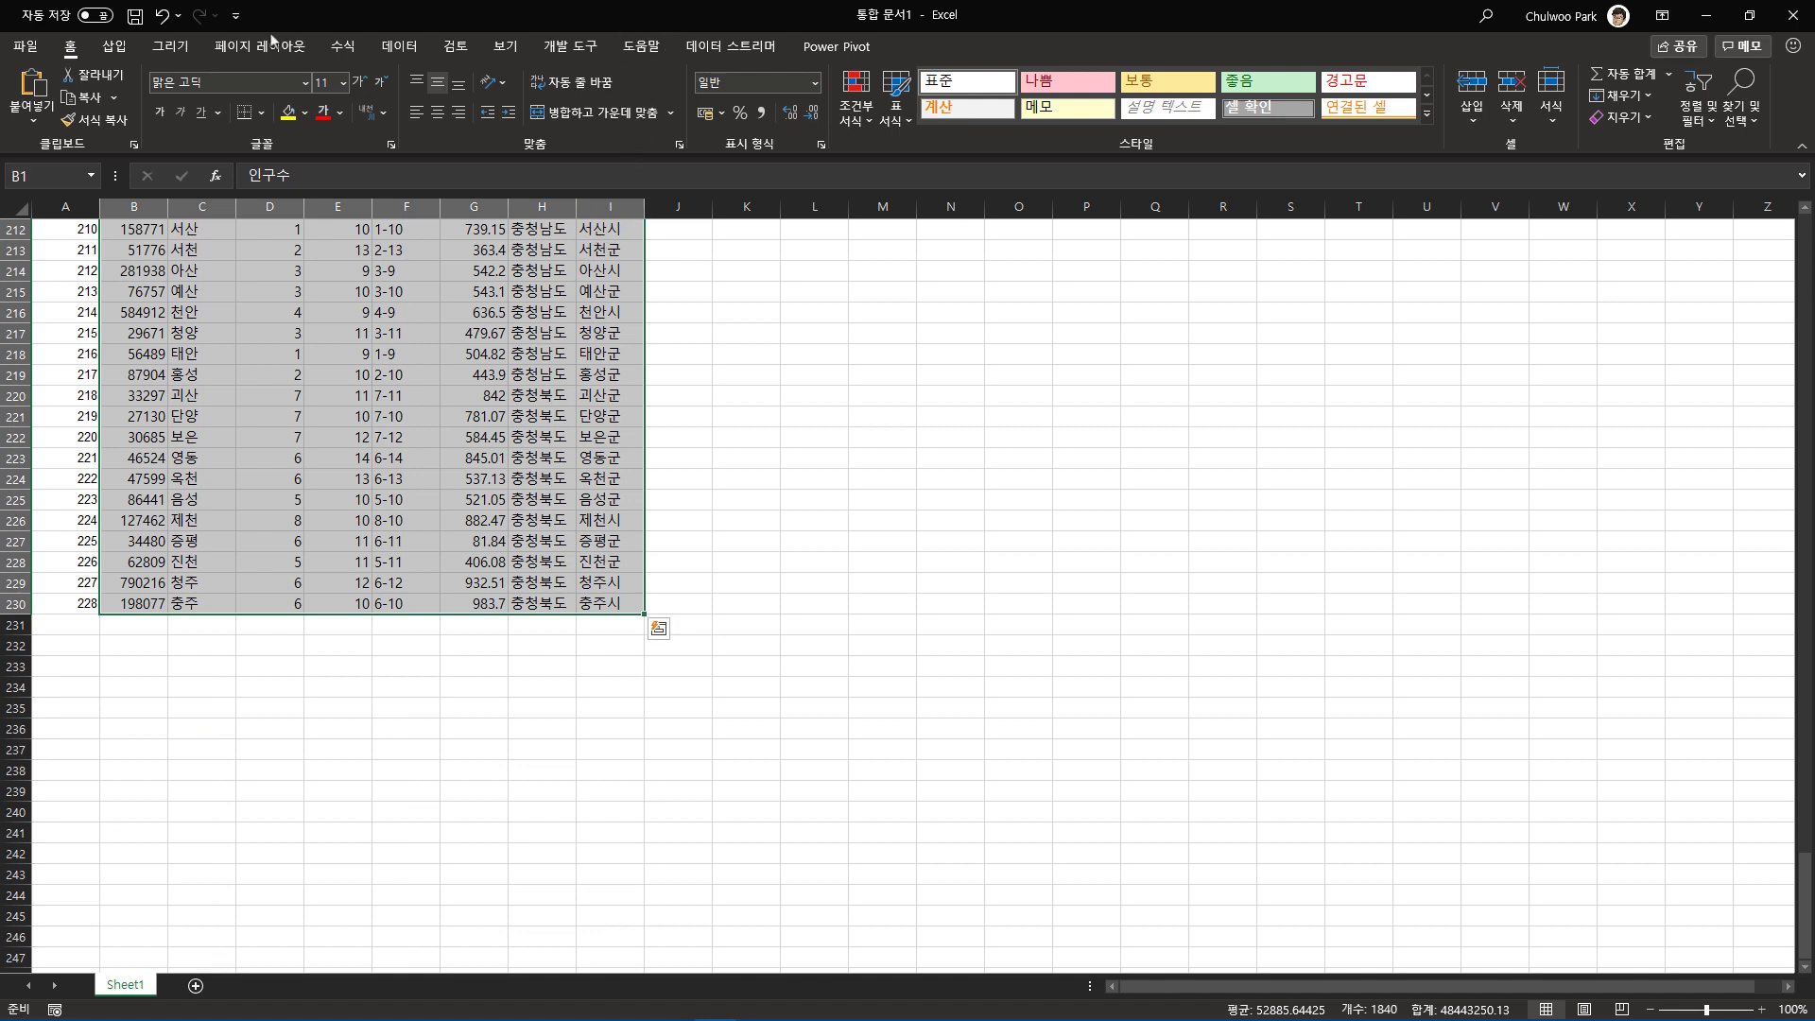
click(343, 45)
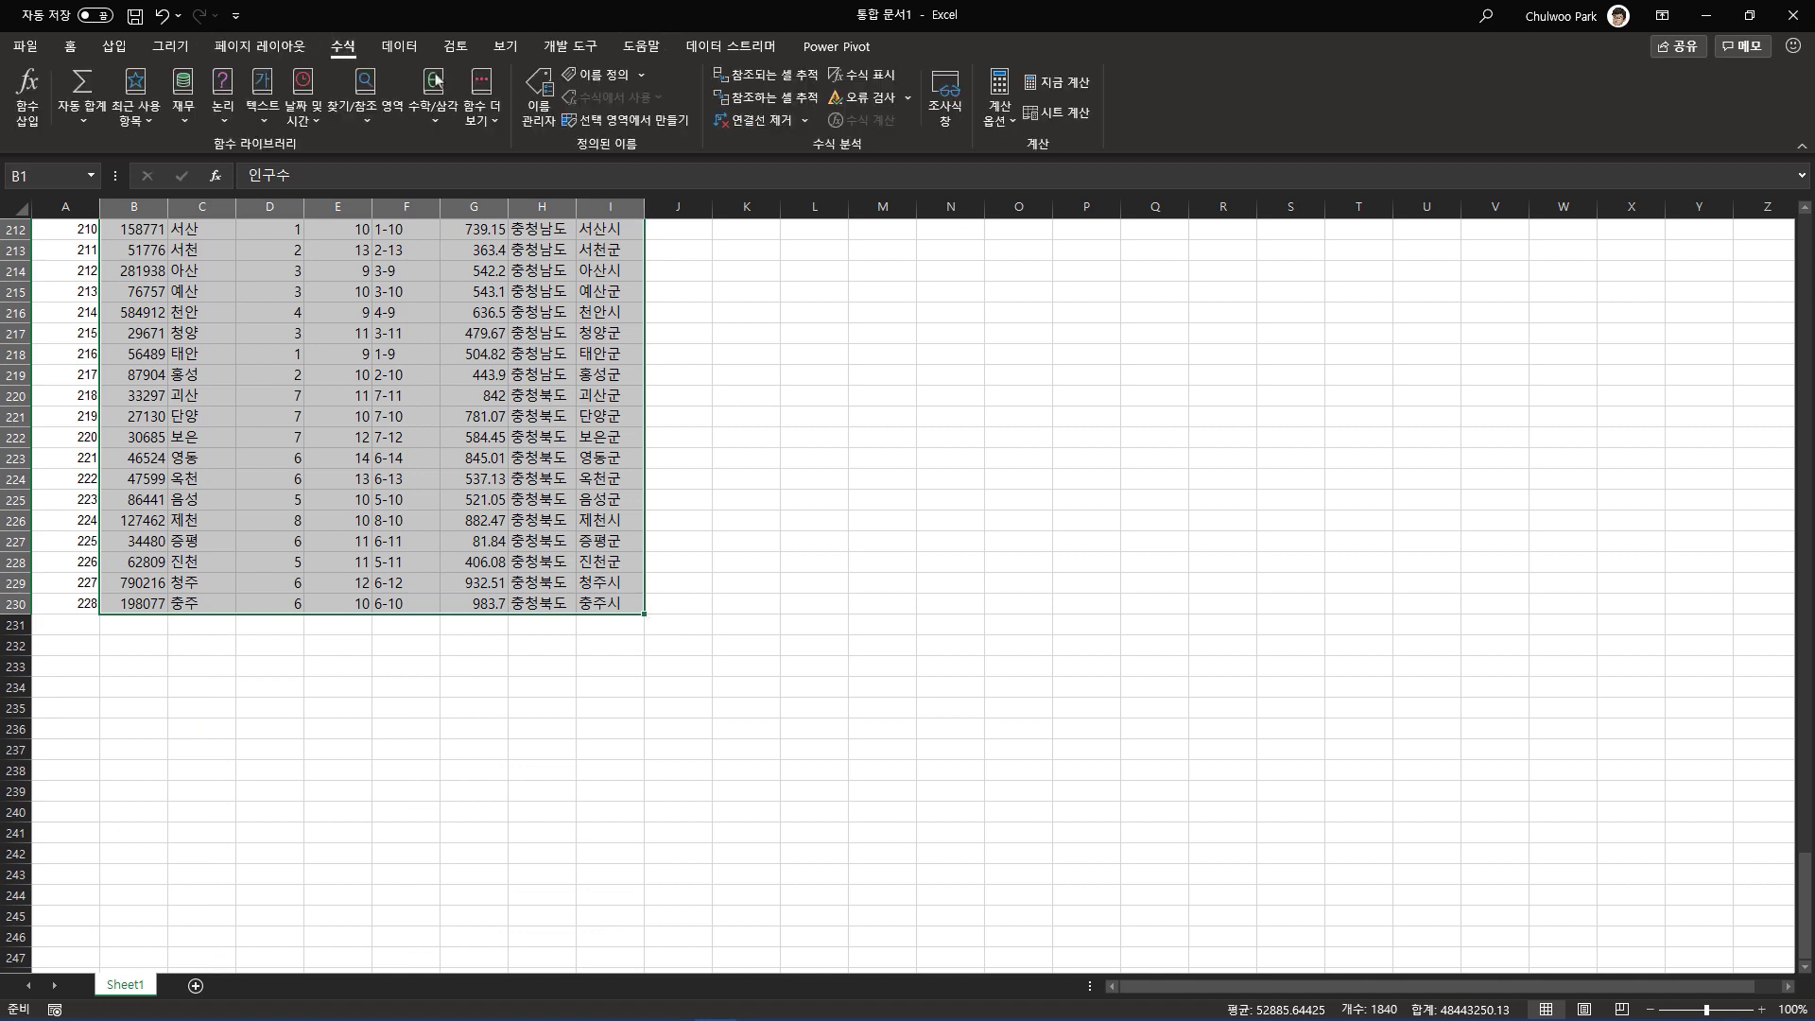
click(643, 74)
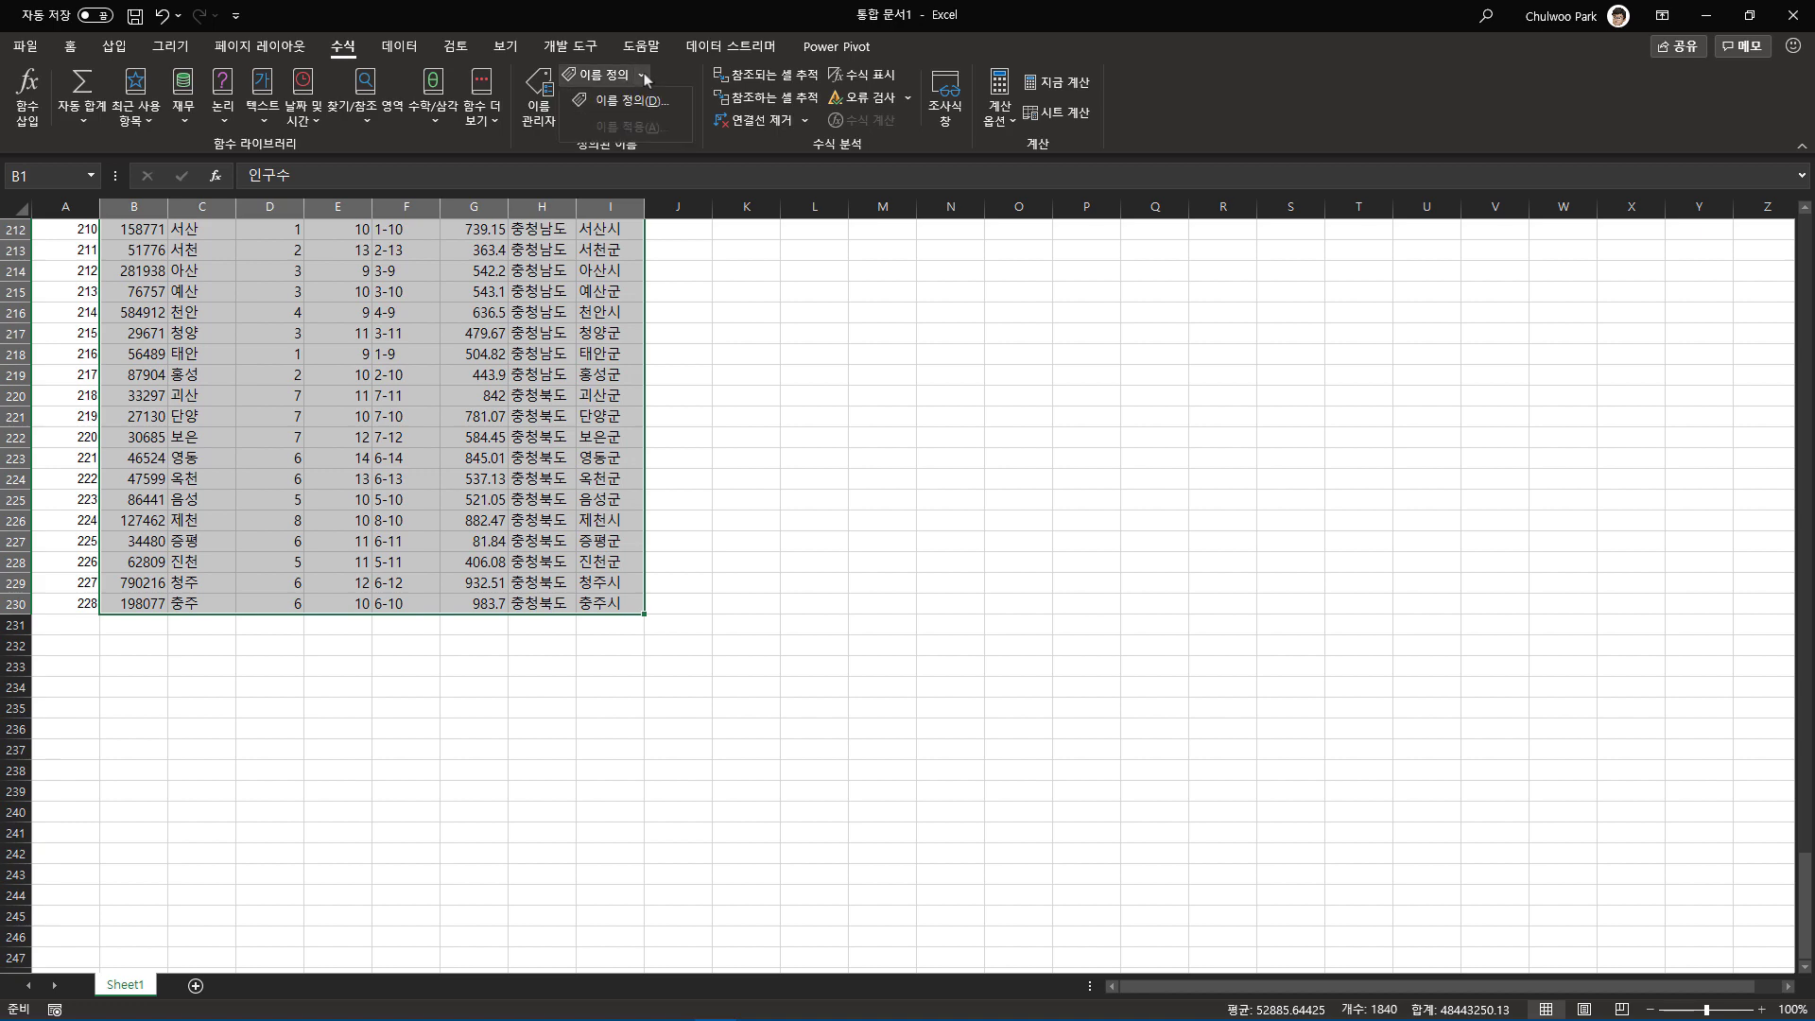
click(644, 74)
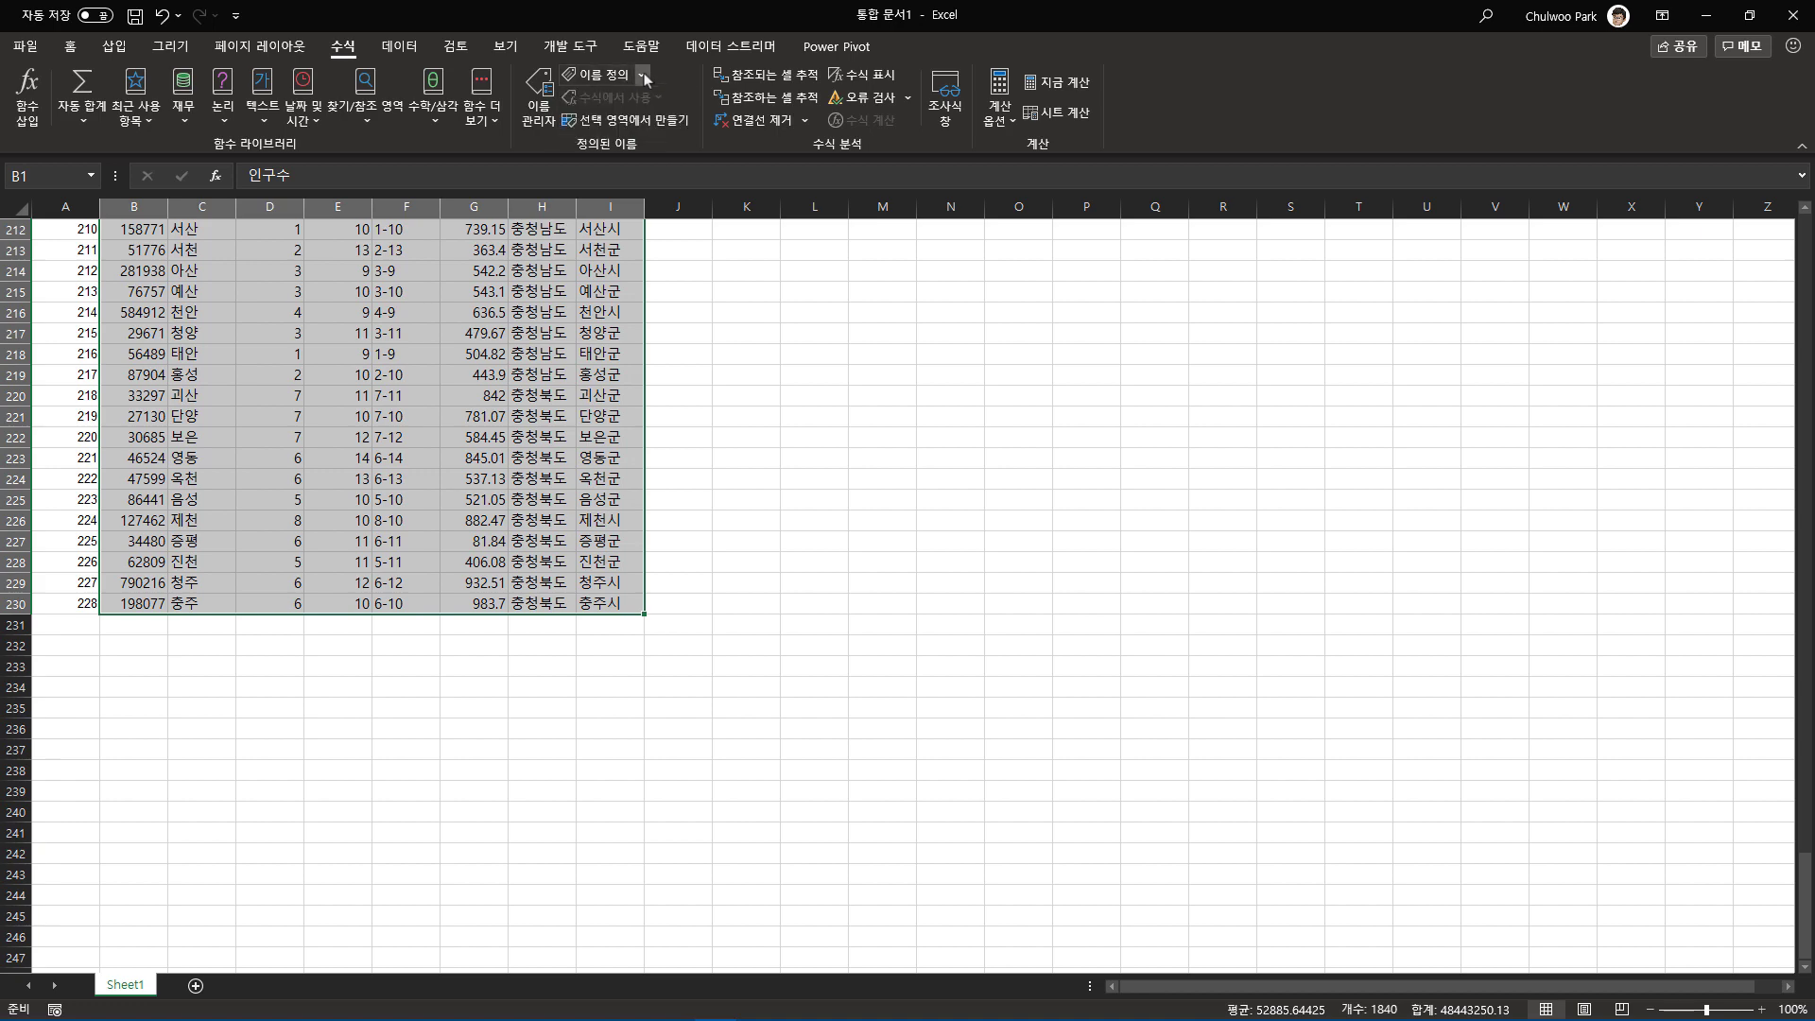
click(646, 129)
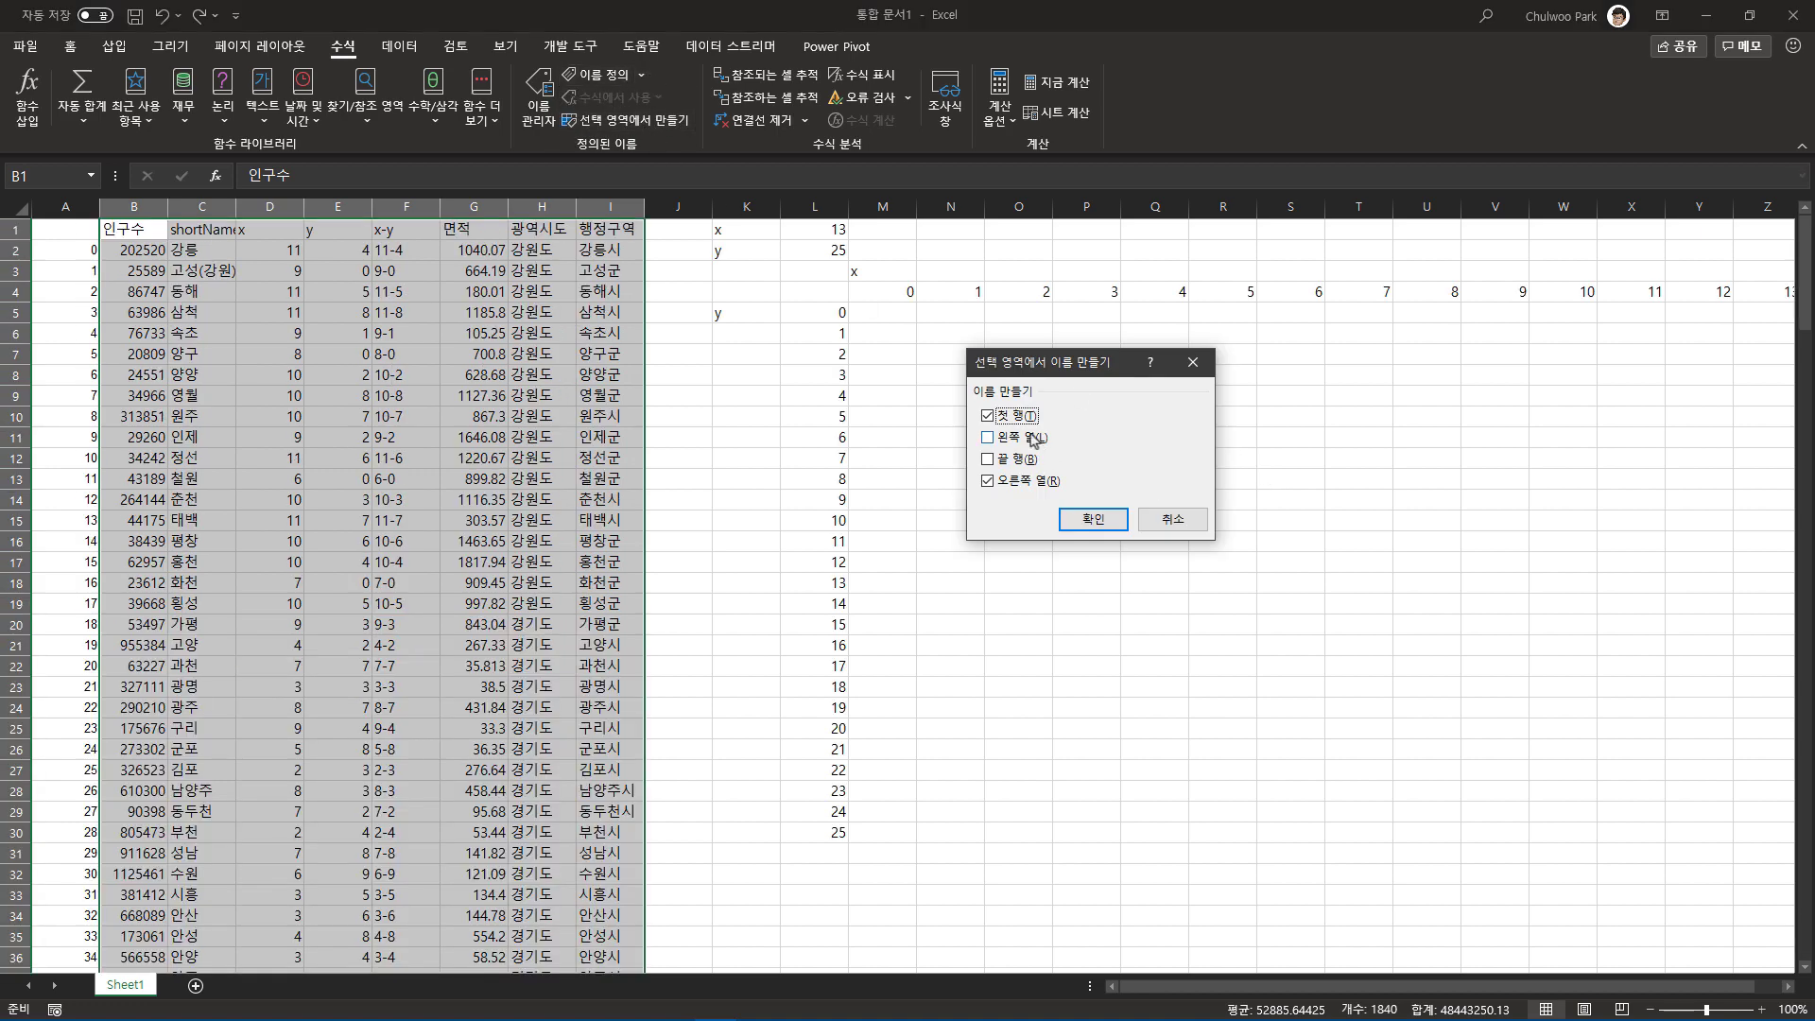
click(986, 484)
click(1089, 519)
Check the created names by selecting the shortName data and going to the 광역시도 named range.
click(202, 251)
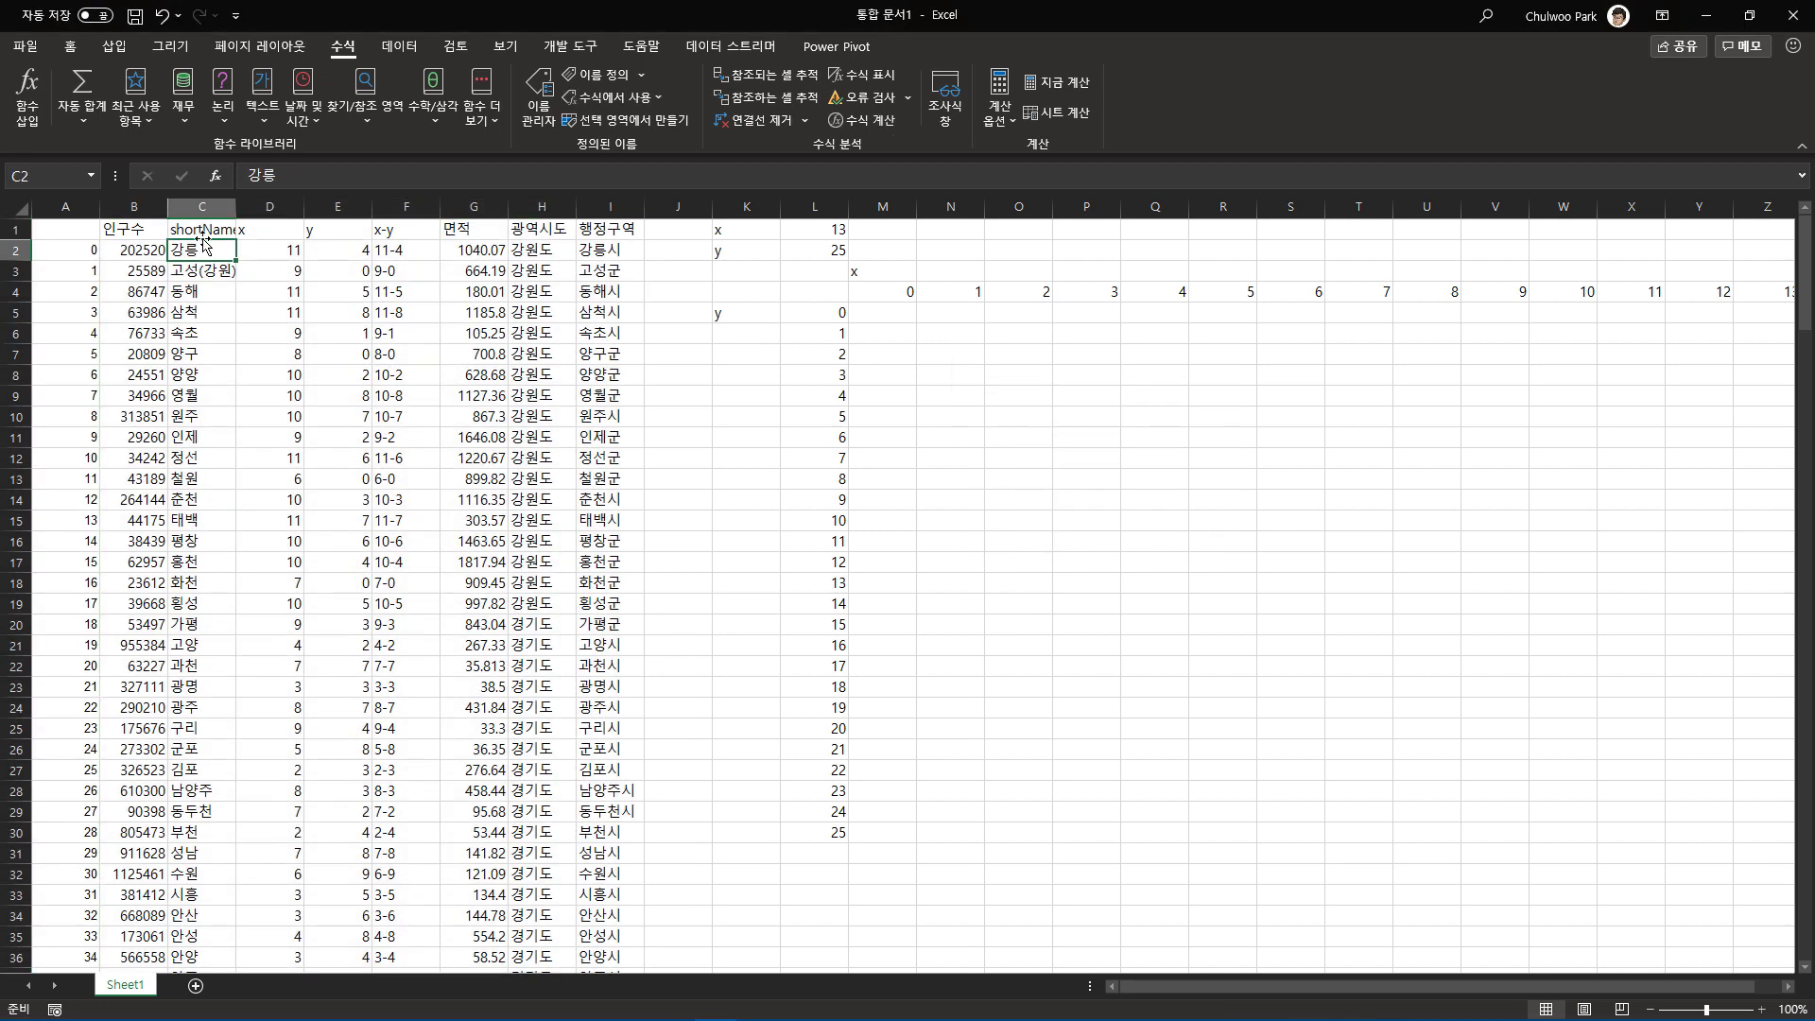
key(ctrl+shift+Down)
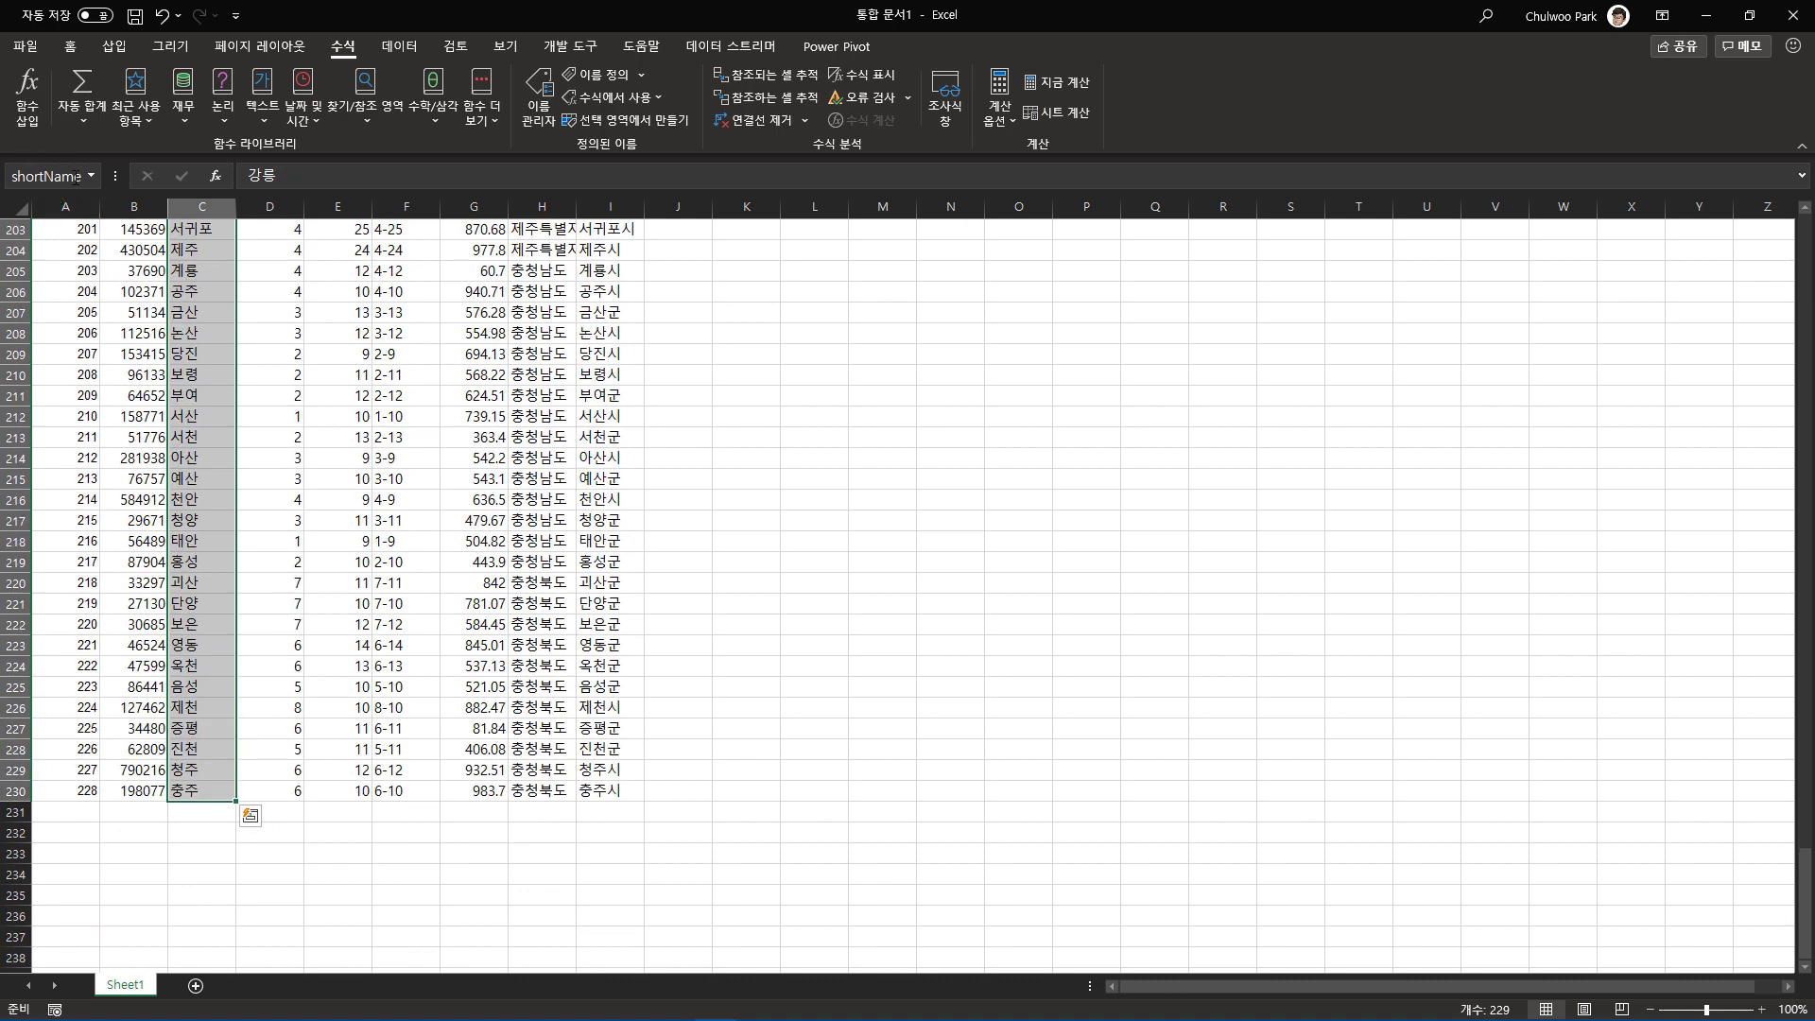
click(91, 176)
click(73, 291)
scroll(563, 269, up, 1)
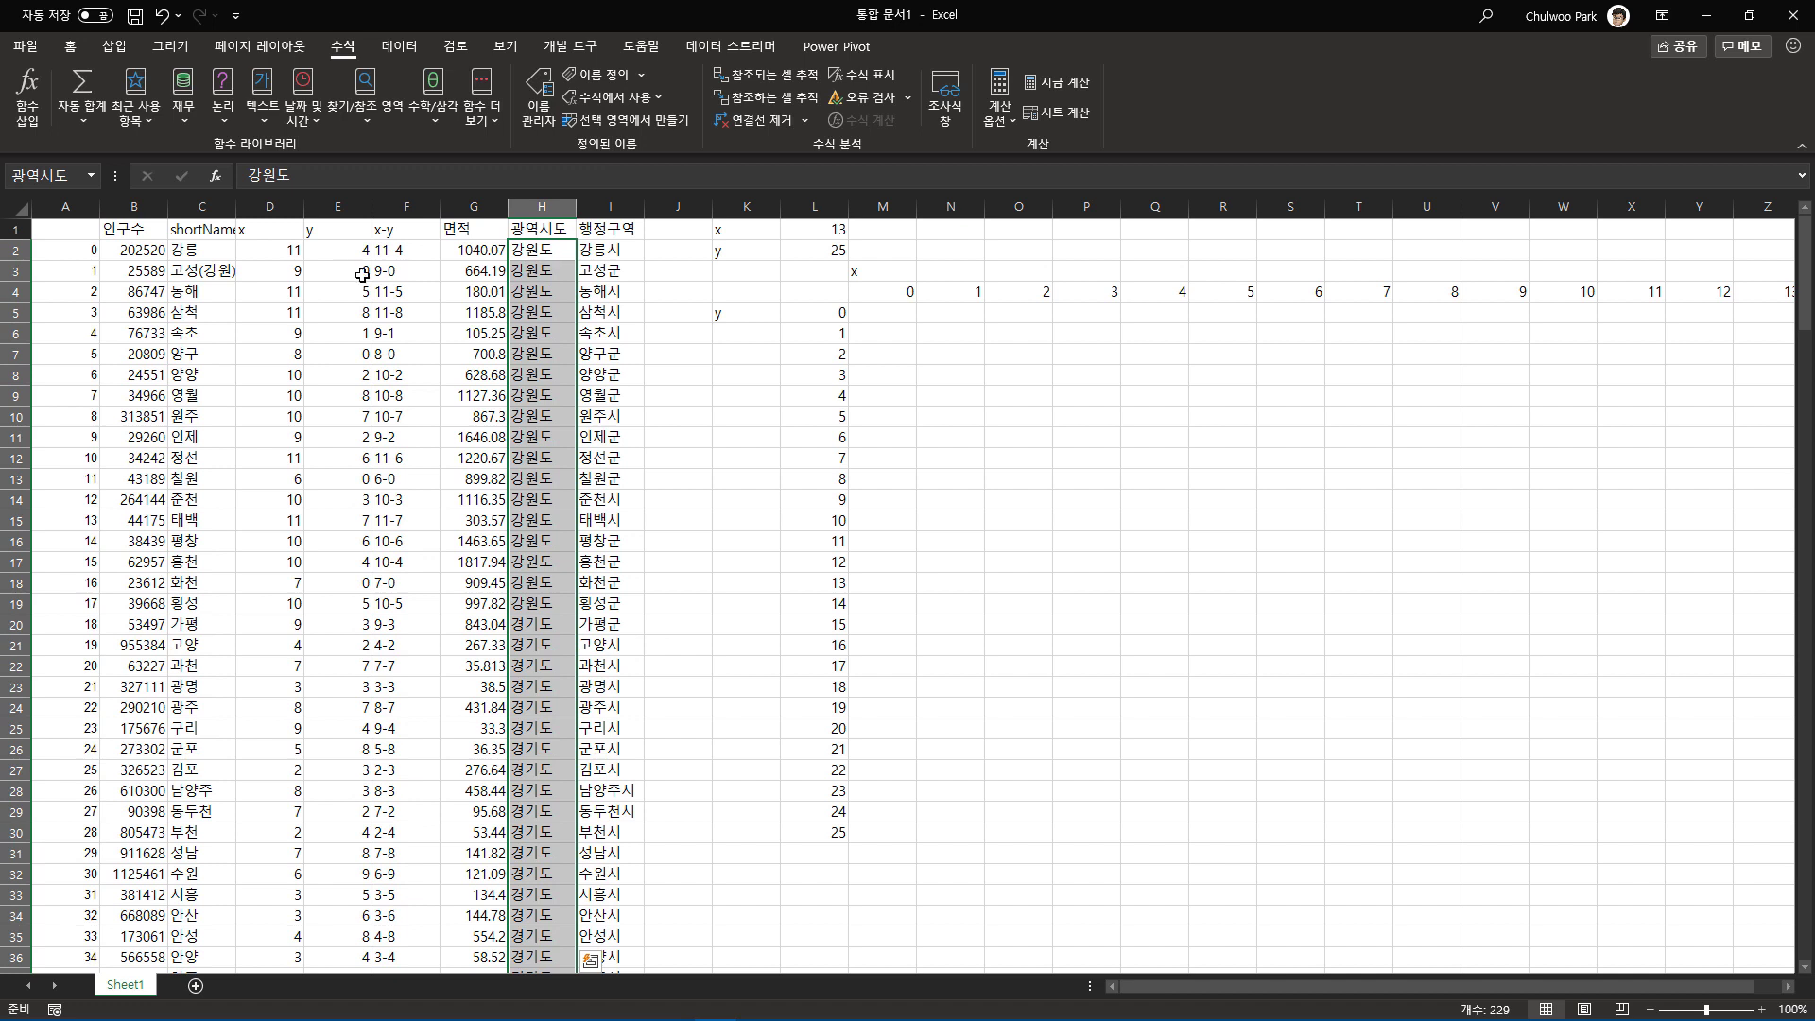
click(898, 314)
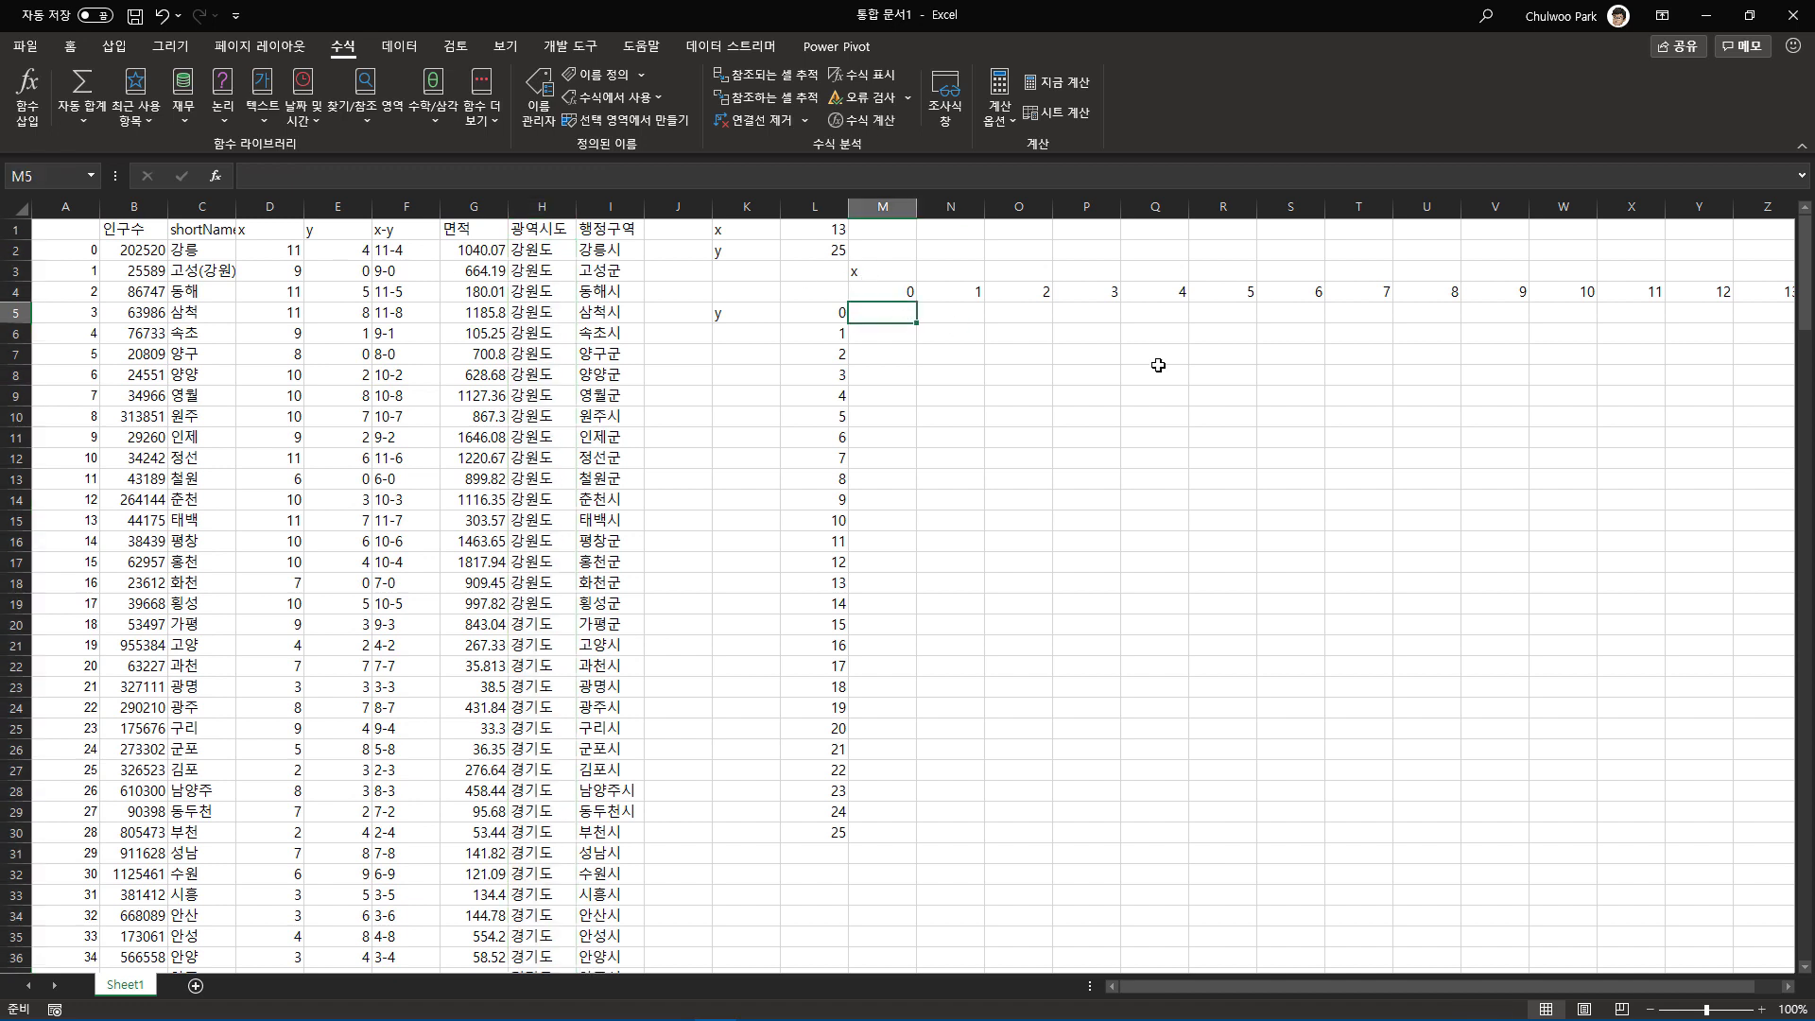
text(=)
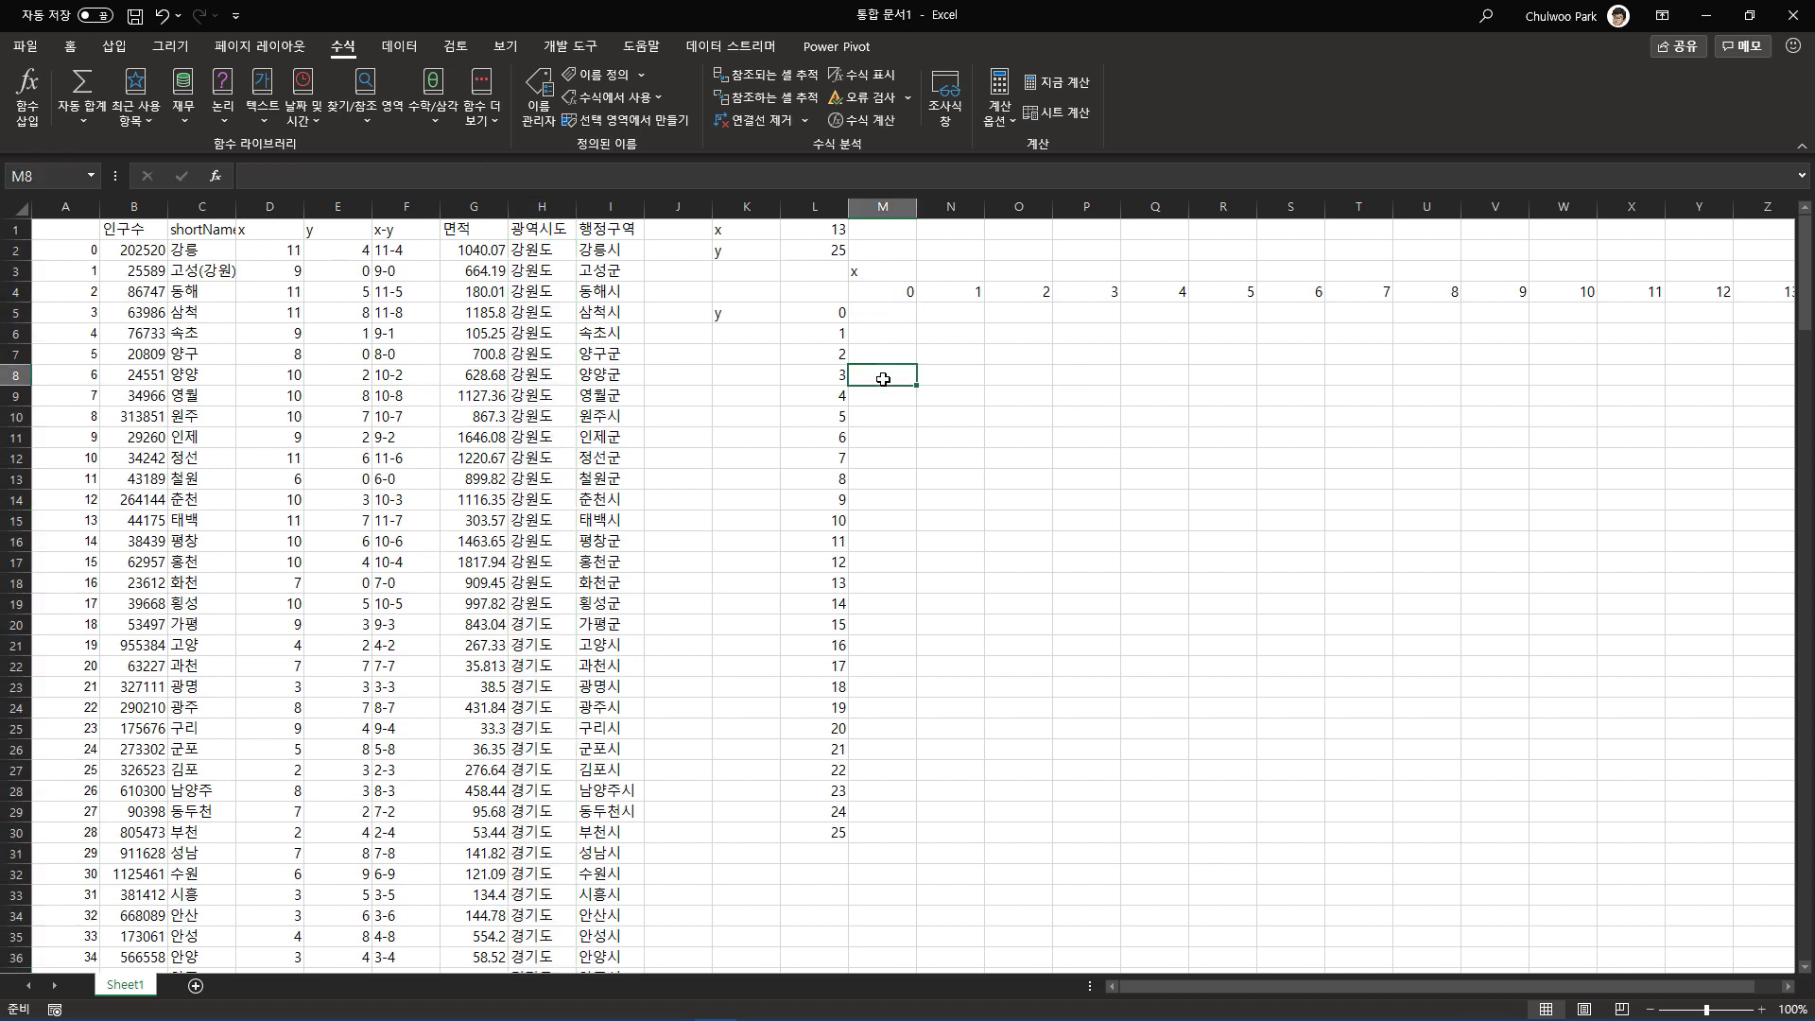
click(970, 438)
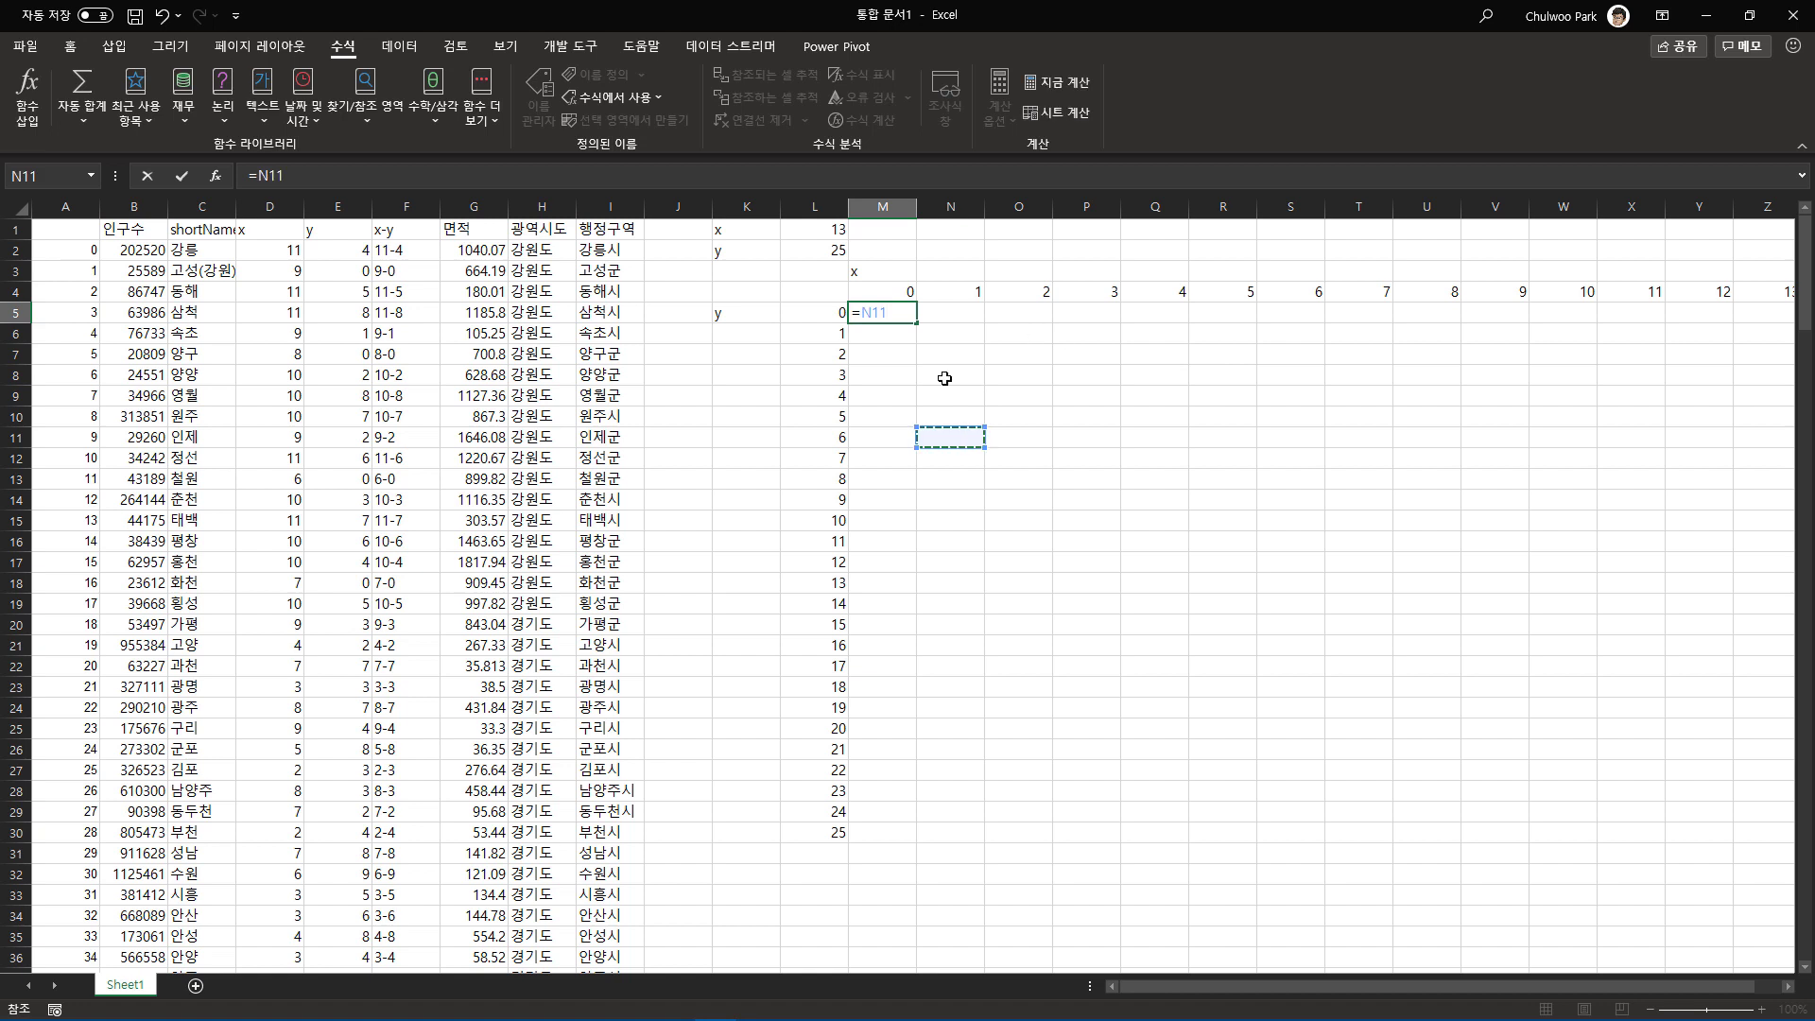
key(Escape)
Enter the formula =M$4&"-"&$L5 in cell M5, locking the x row and the y column.
text(=)
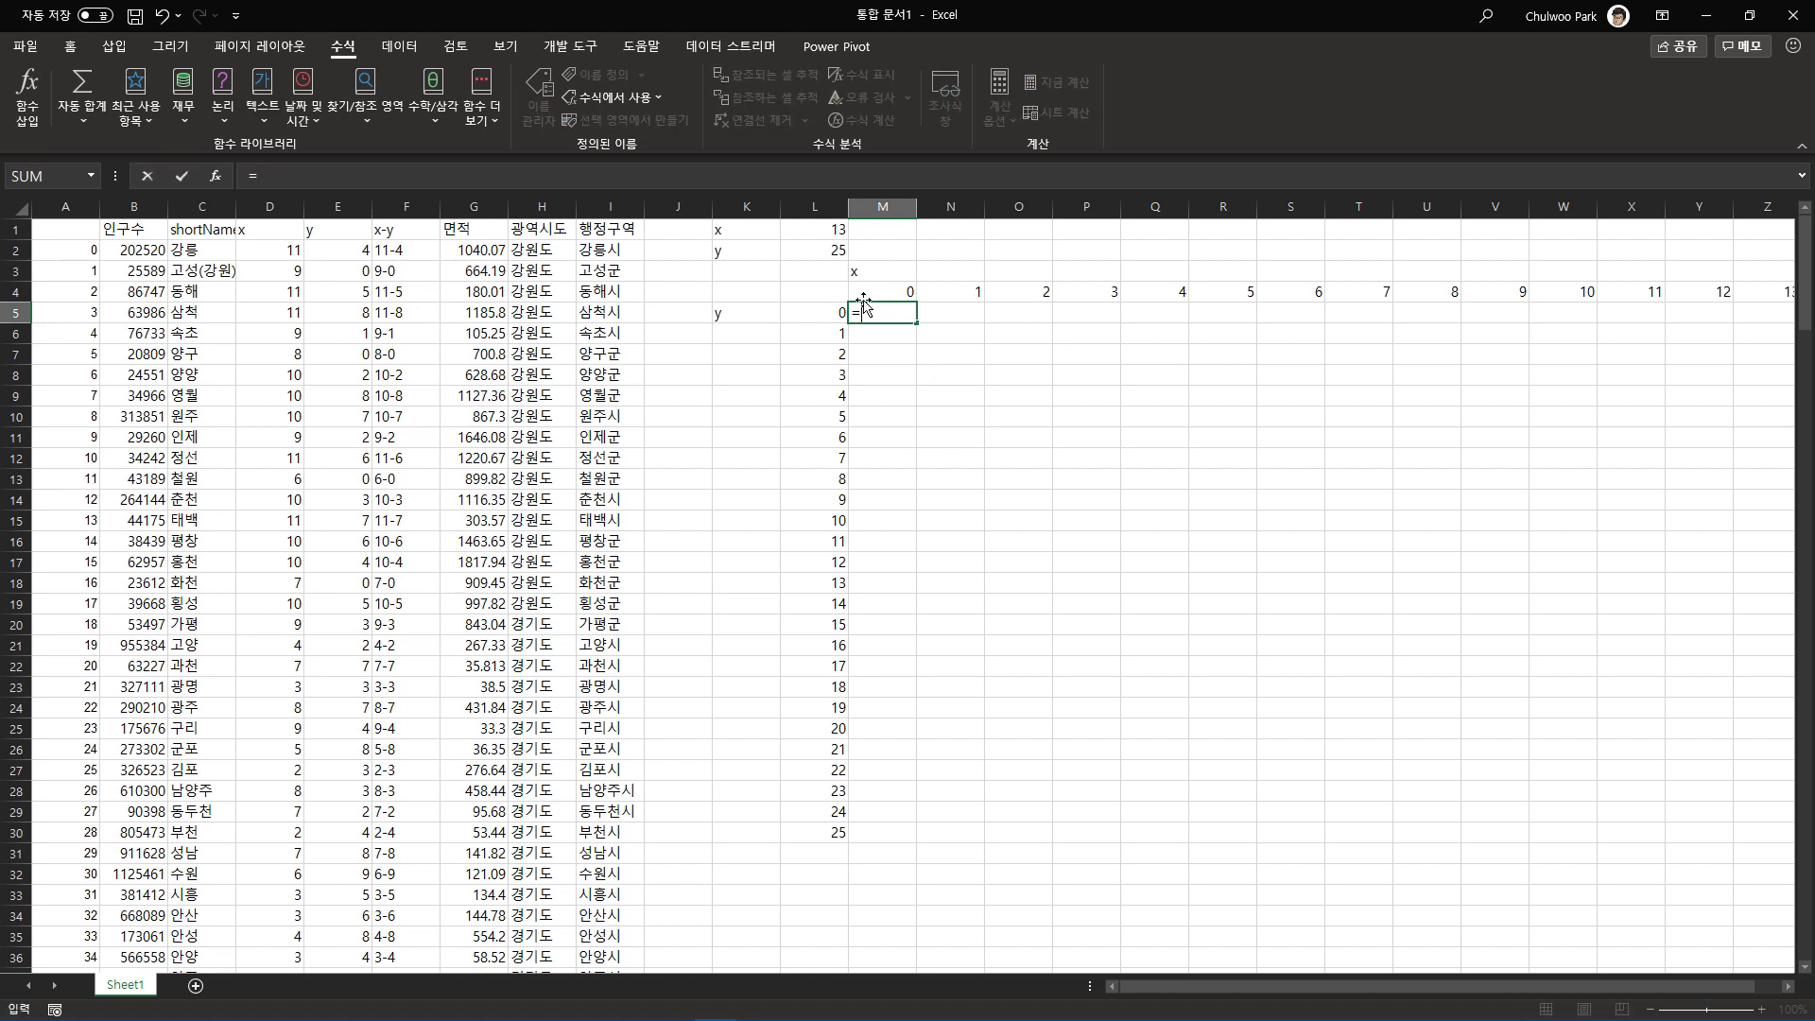
click(866, 289)
key(F4)
key(F4)
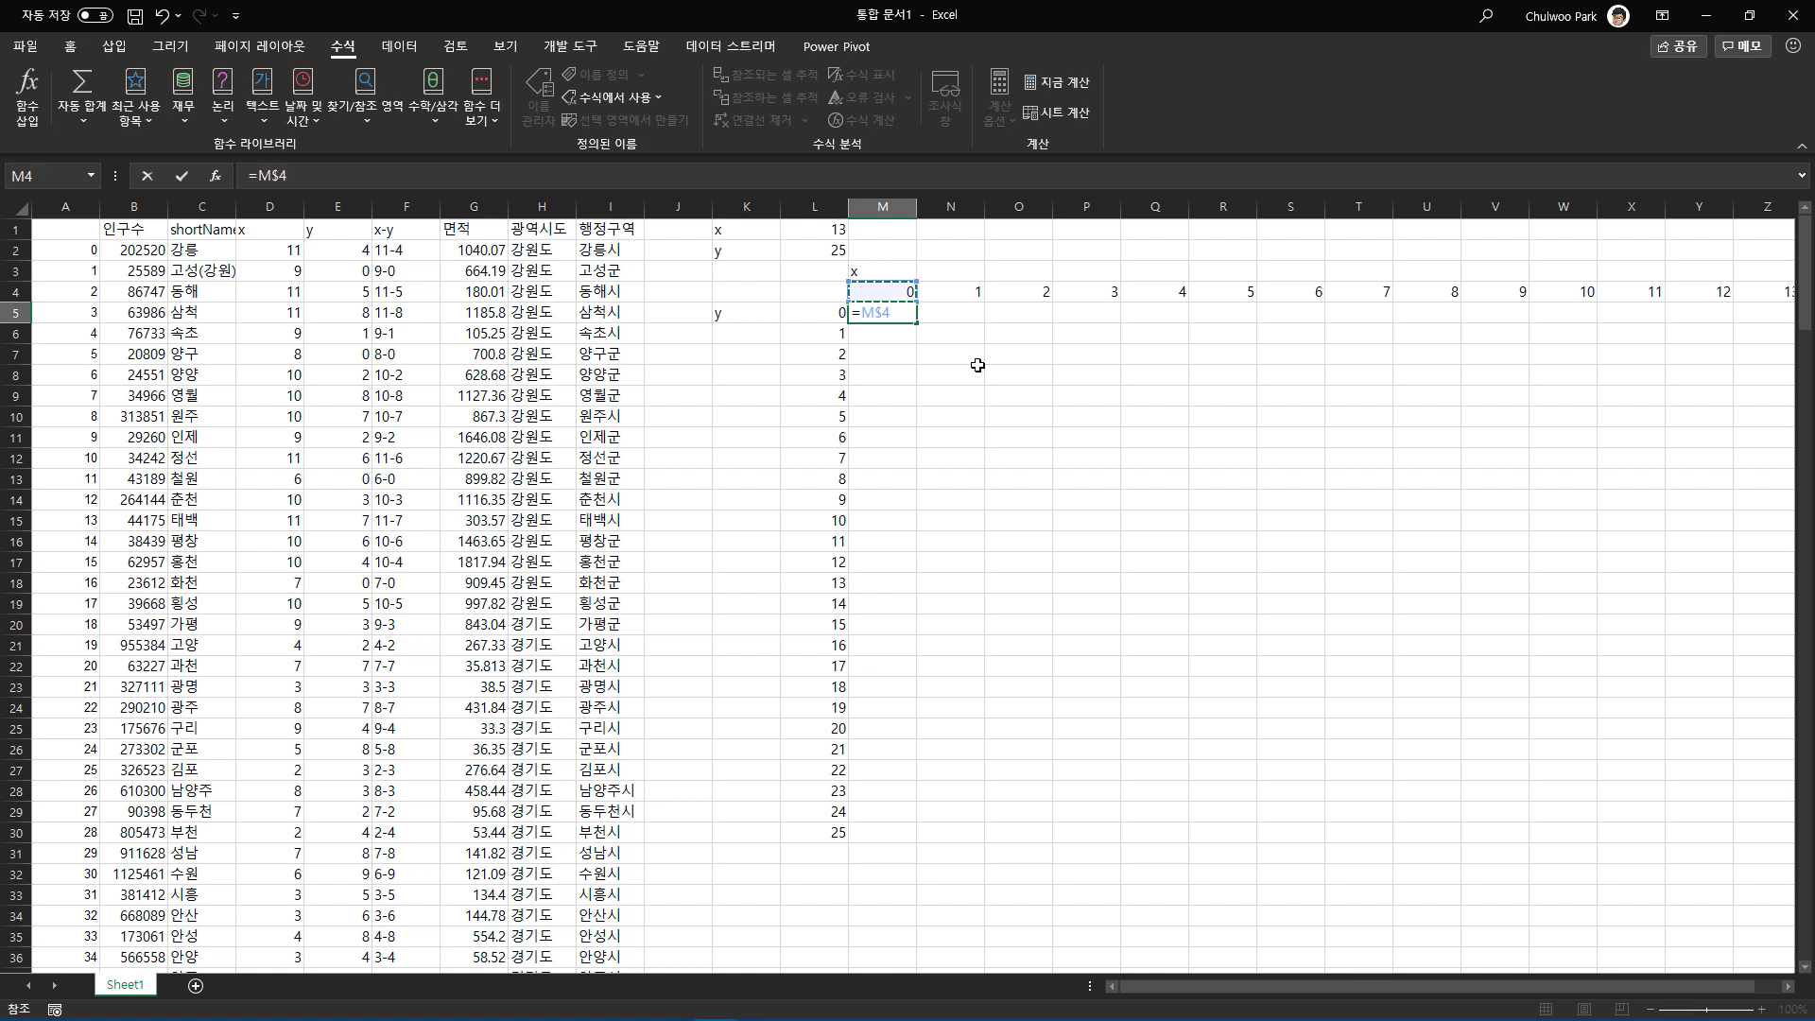
text(&"-"&)
click(816, 318)
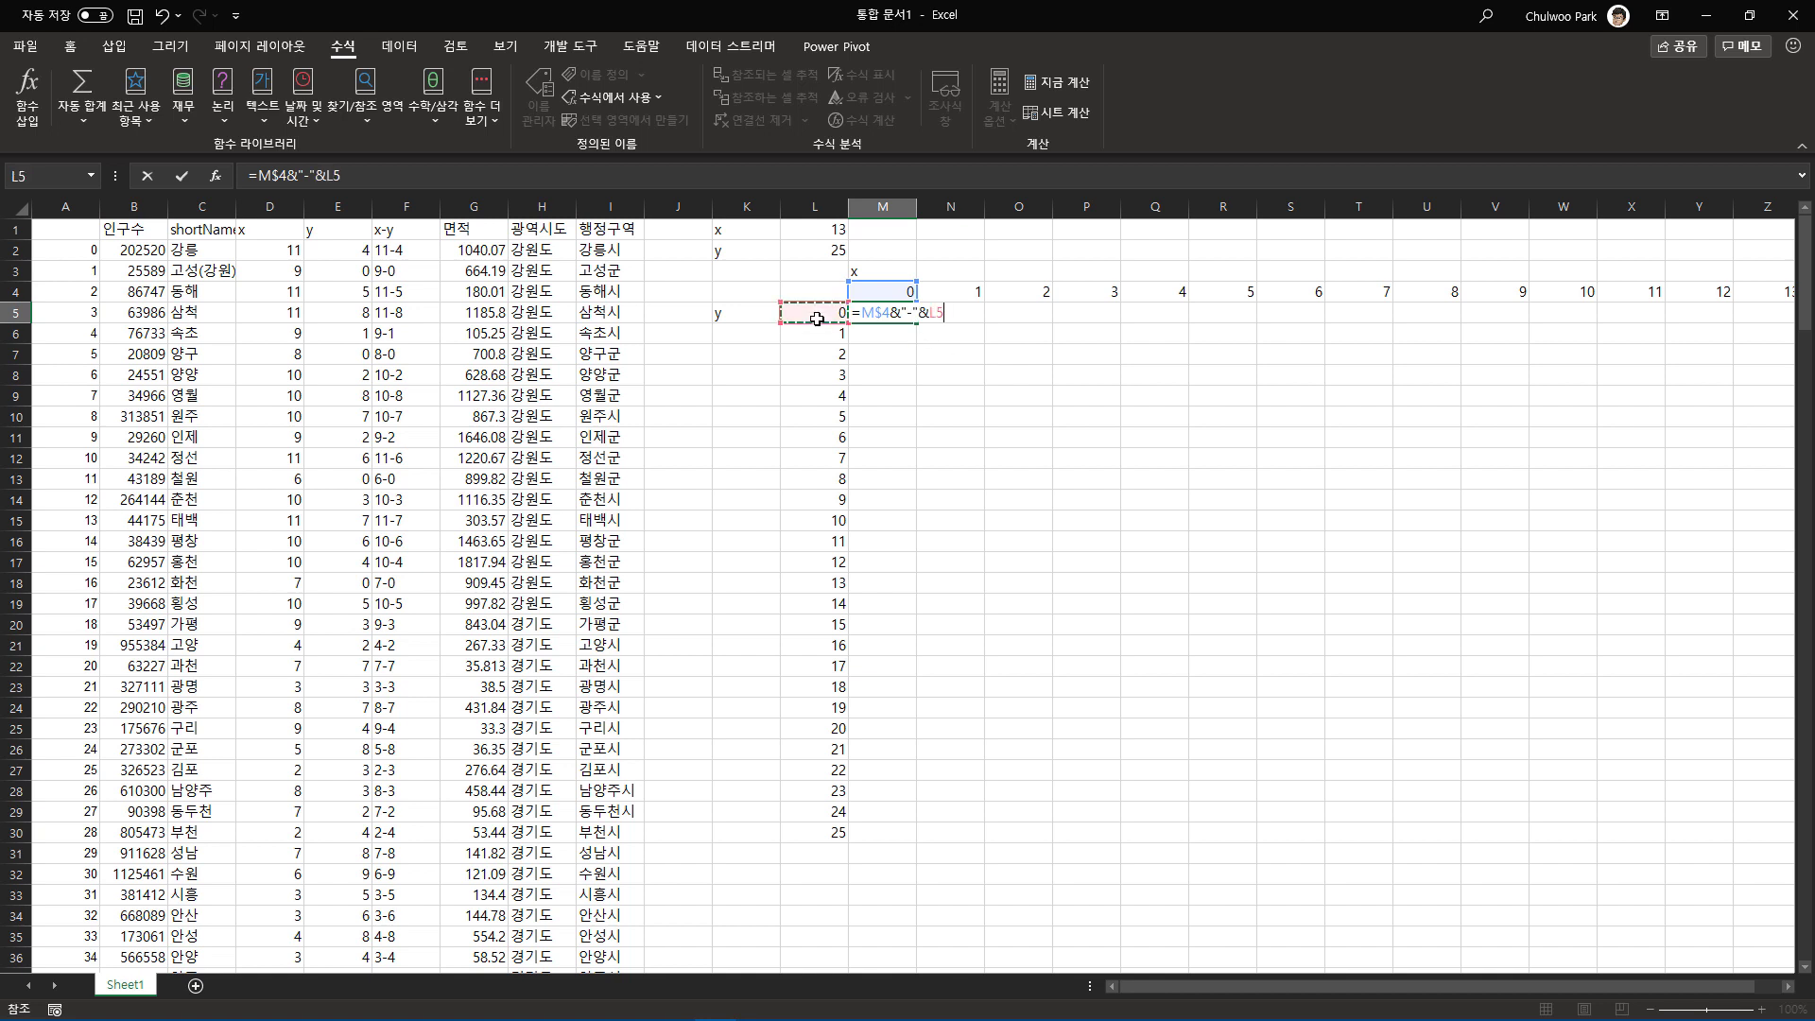
key(F4)
key(F4)
text())
key(Return)
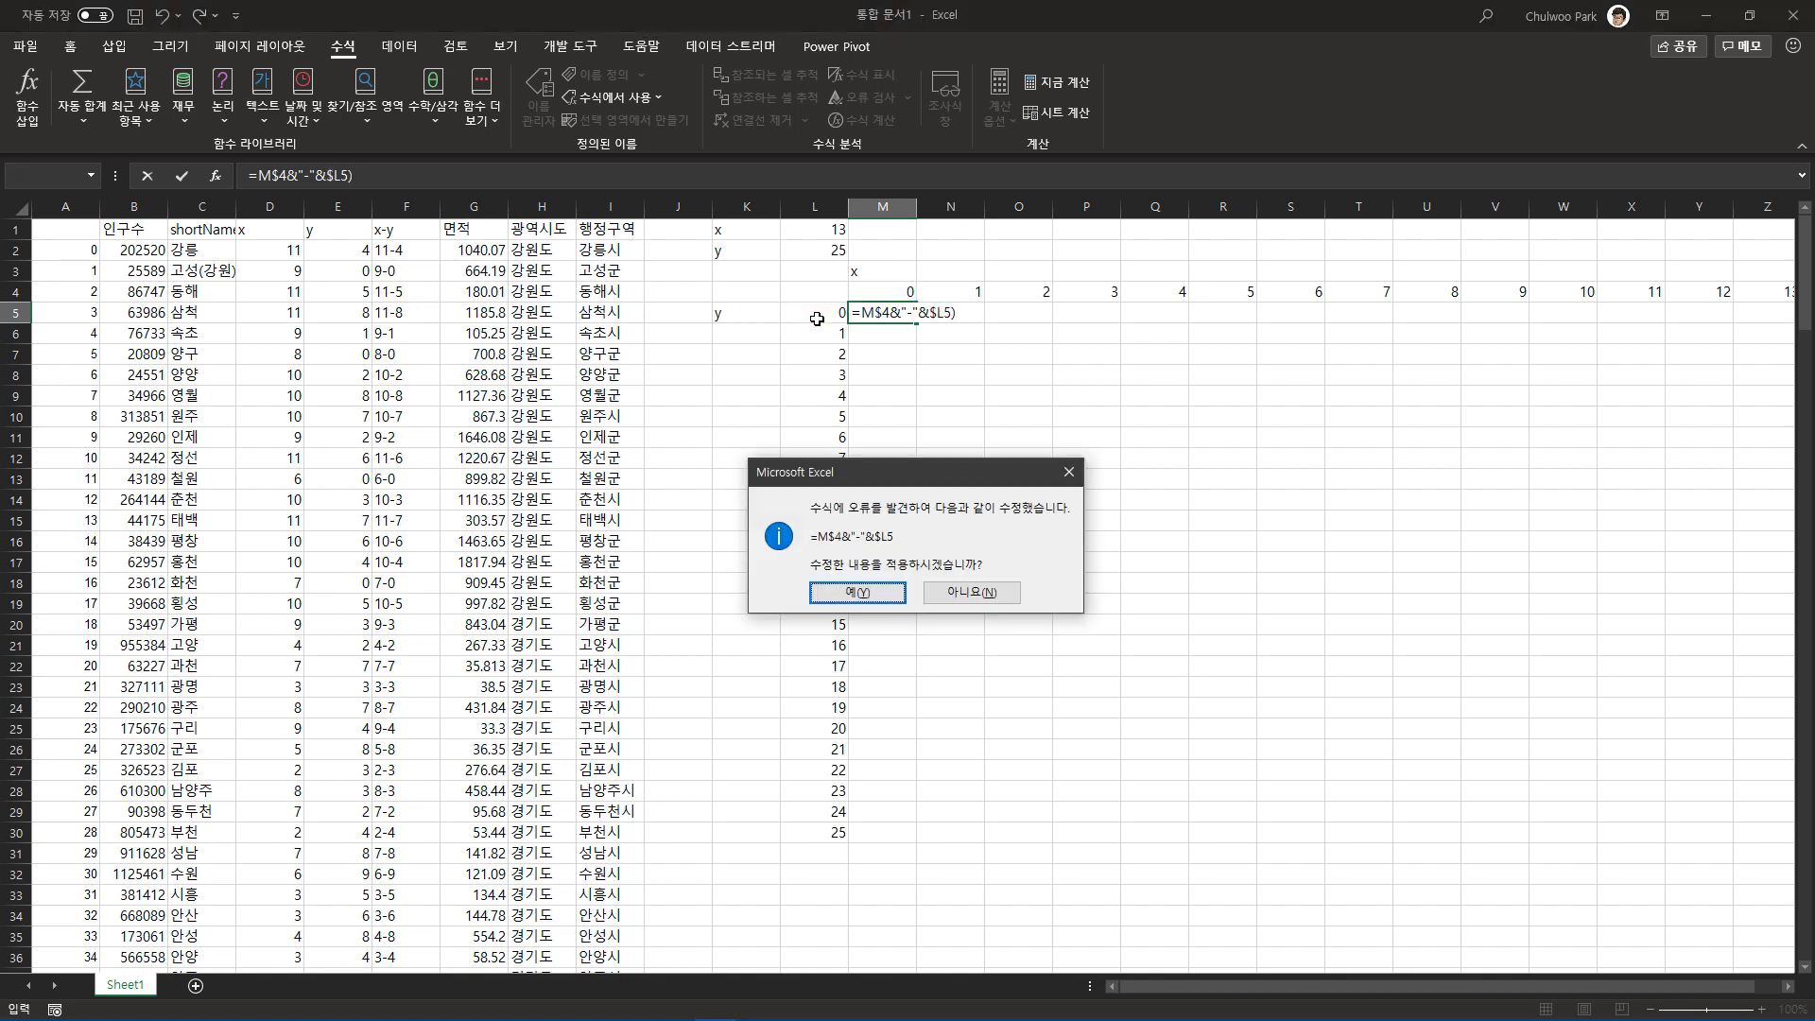
key(Return)
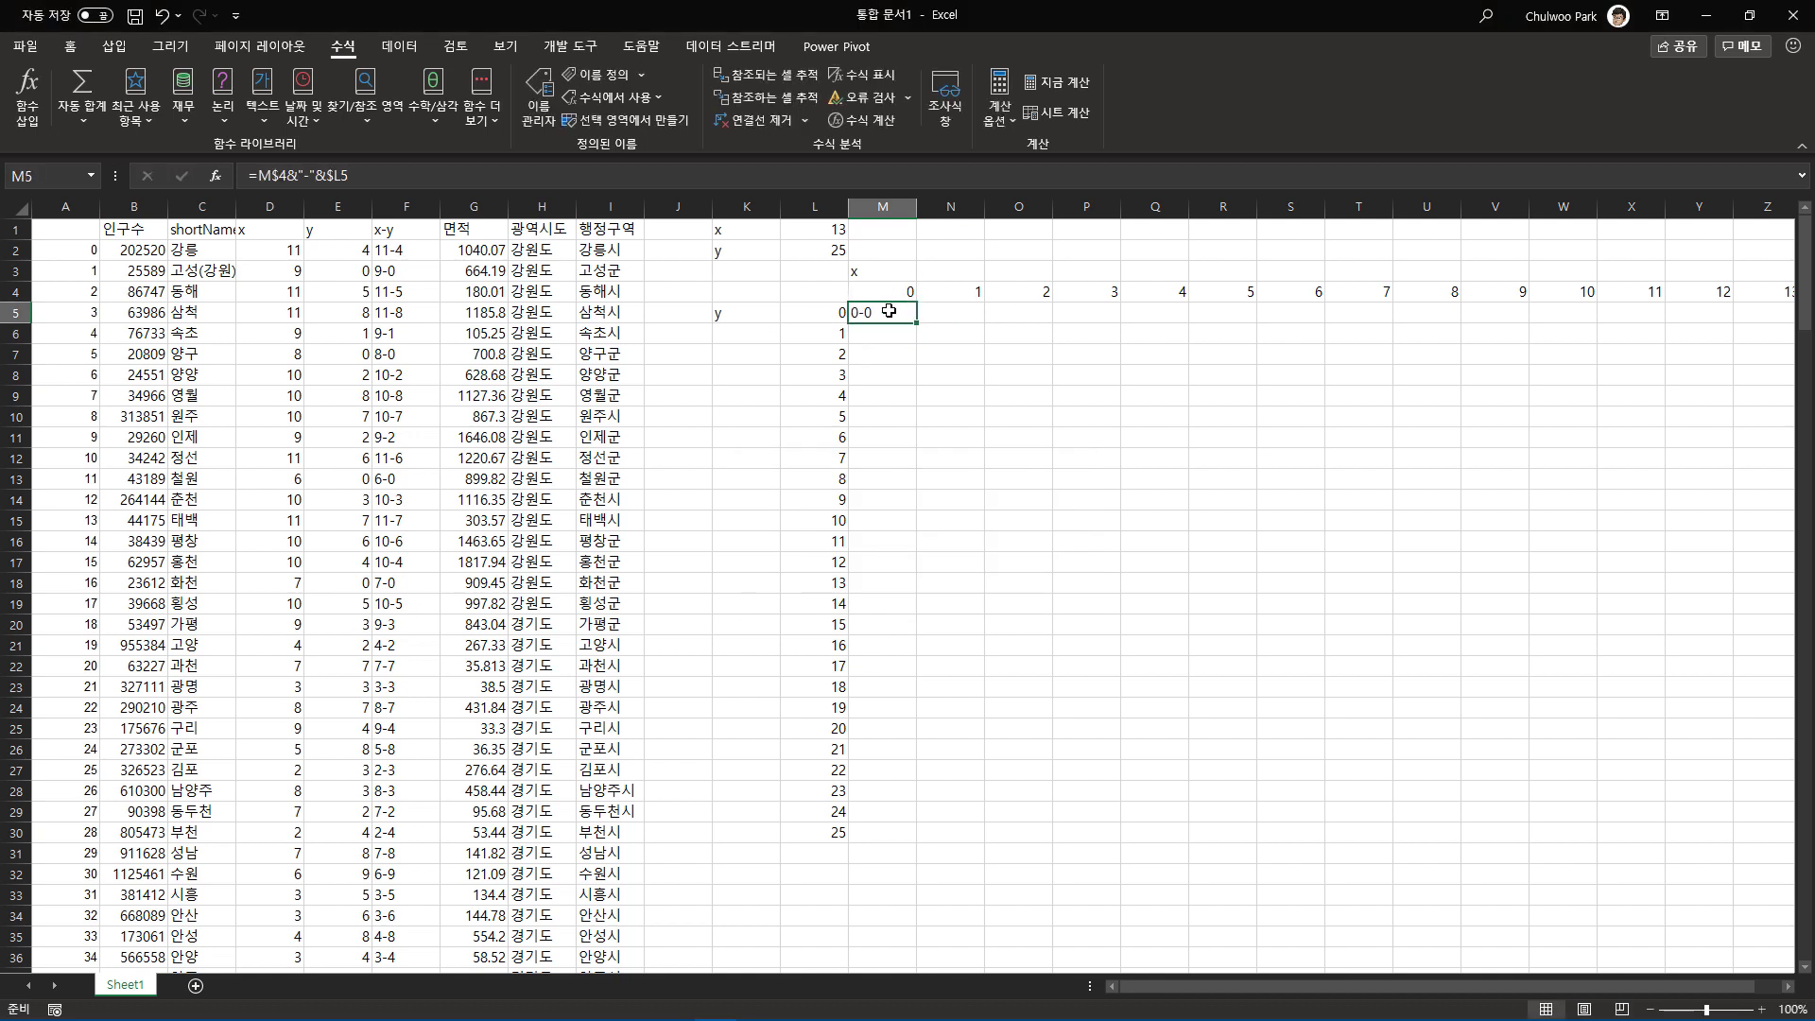
Wrap the joined key in M5 in XLOOKUP as the lookup value, with the named range x_y as the lookup array.
double_click(888, 311)
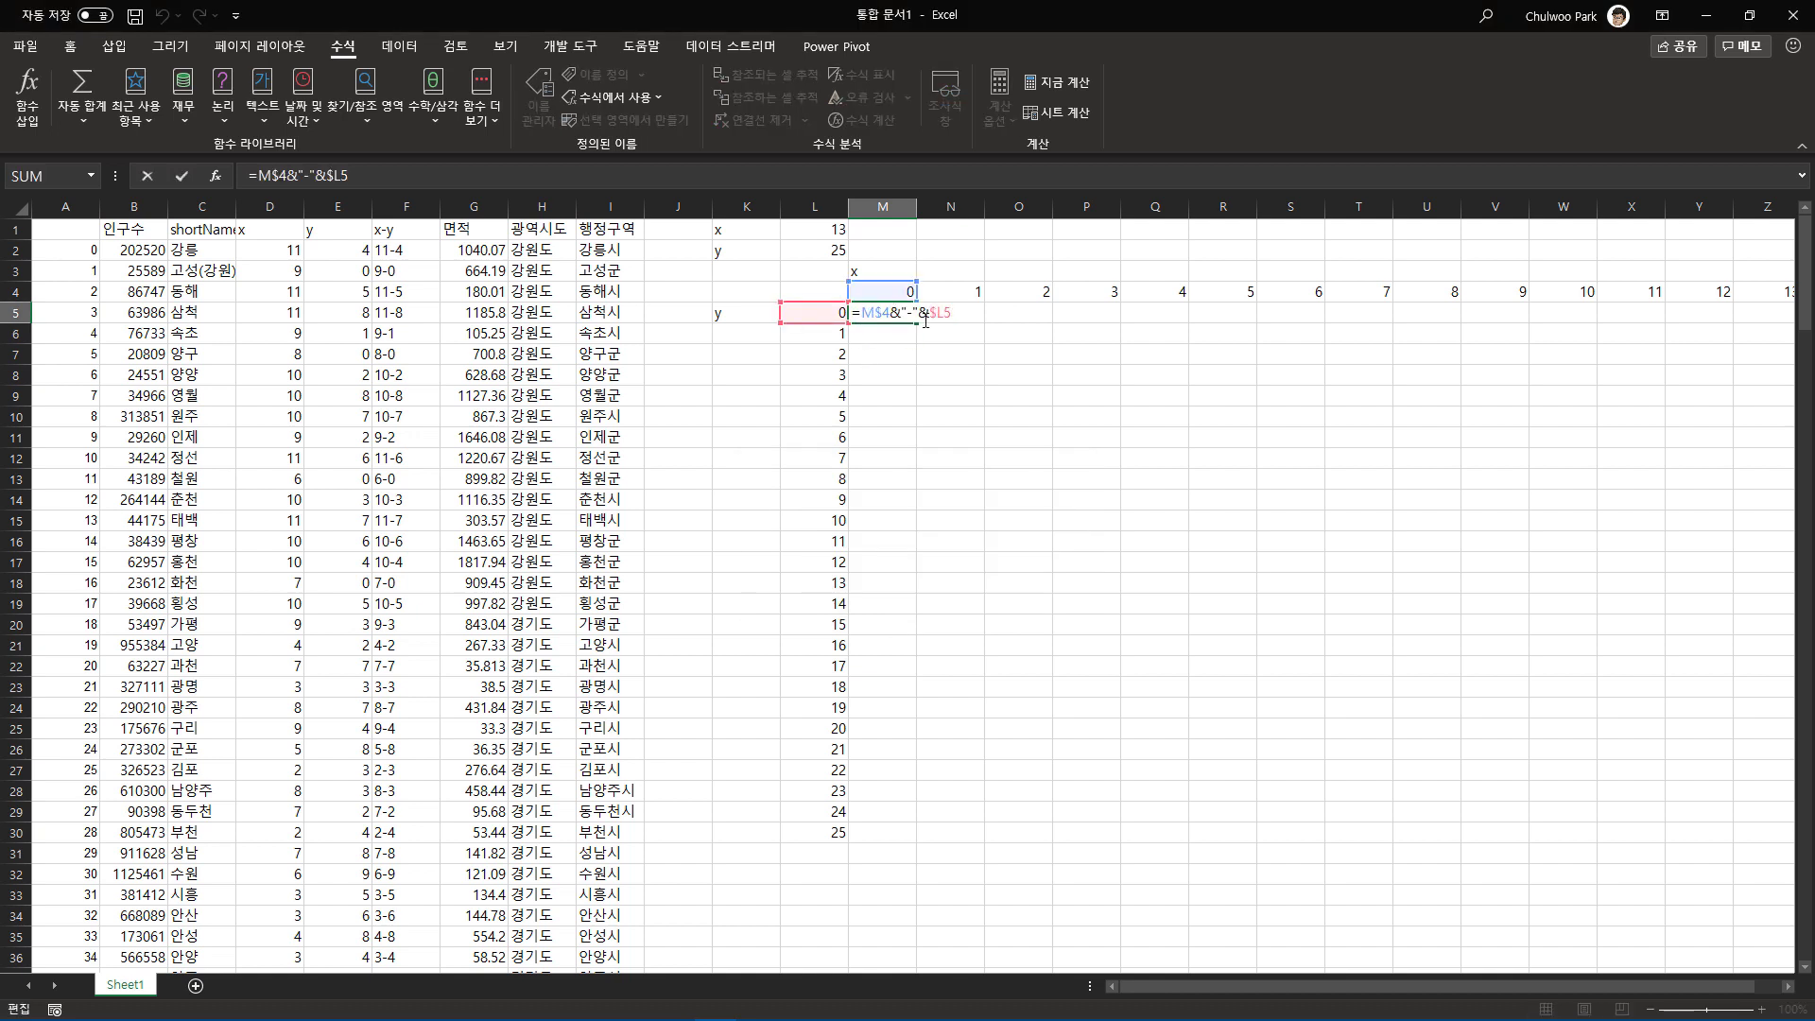
text(xl)
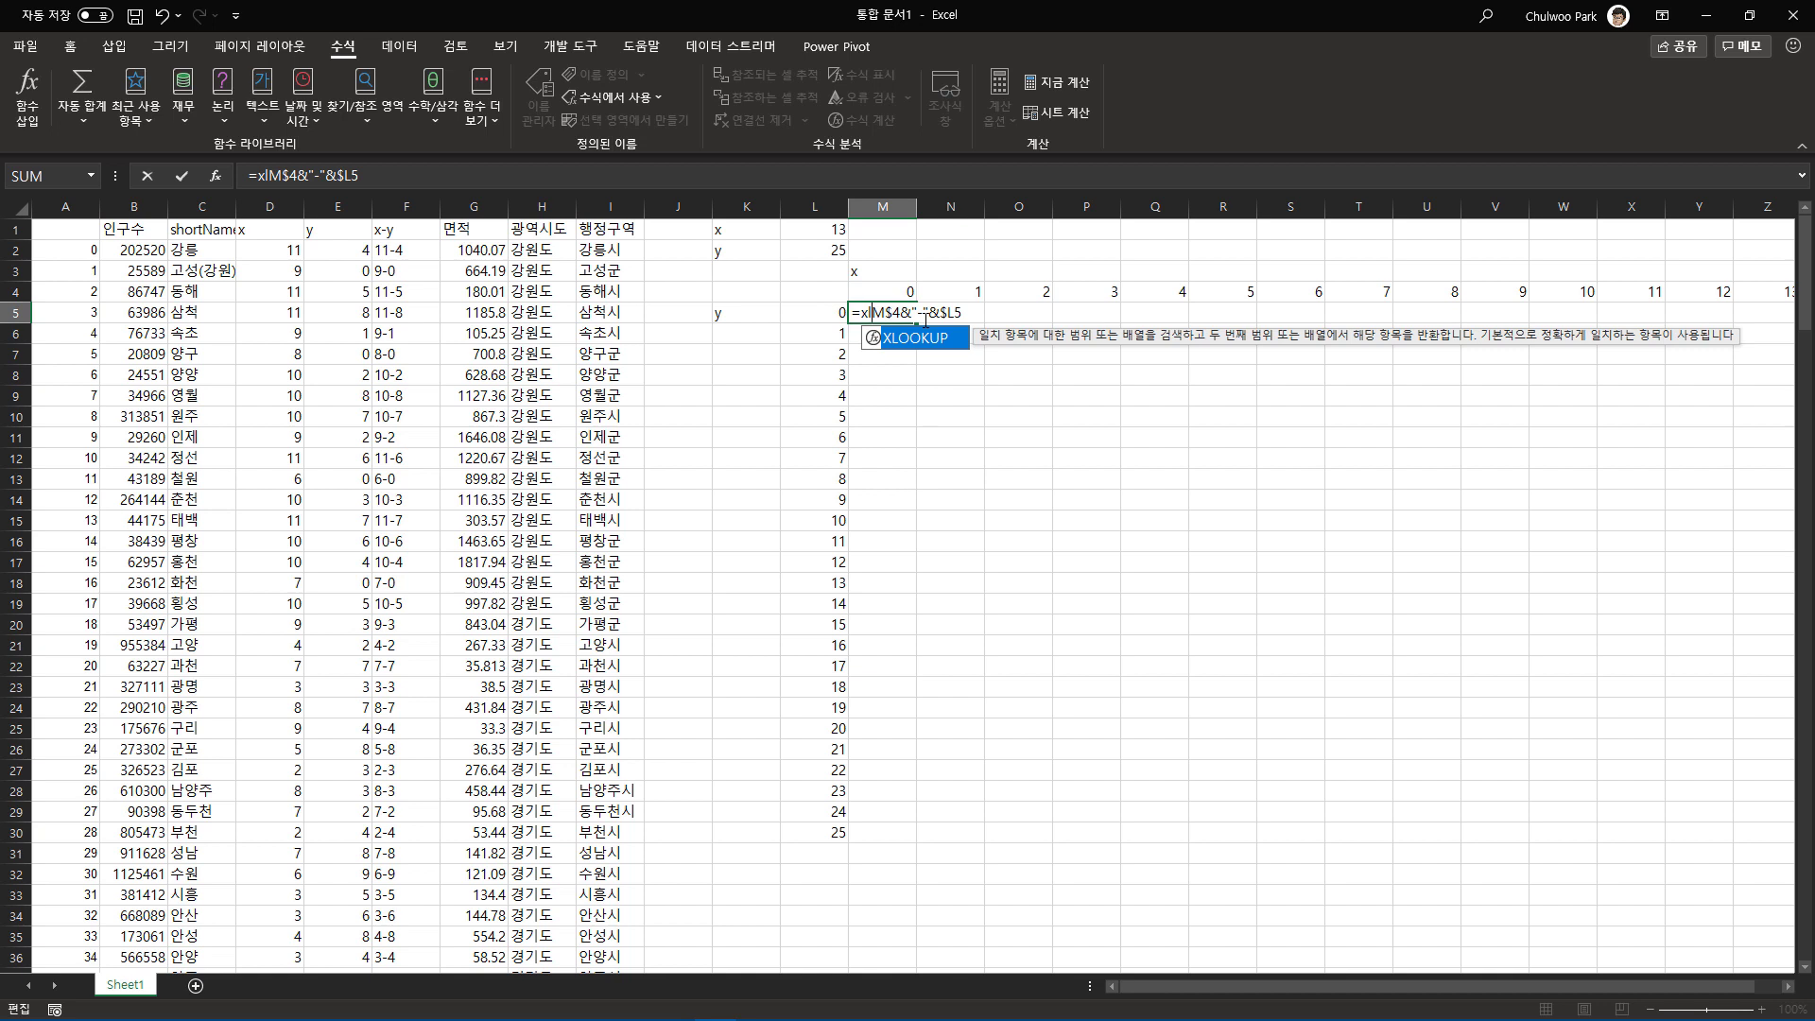
key(Tab)
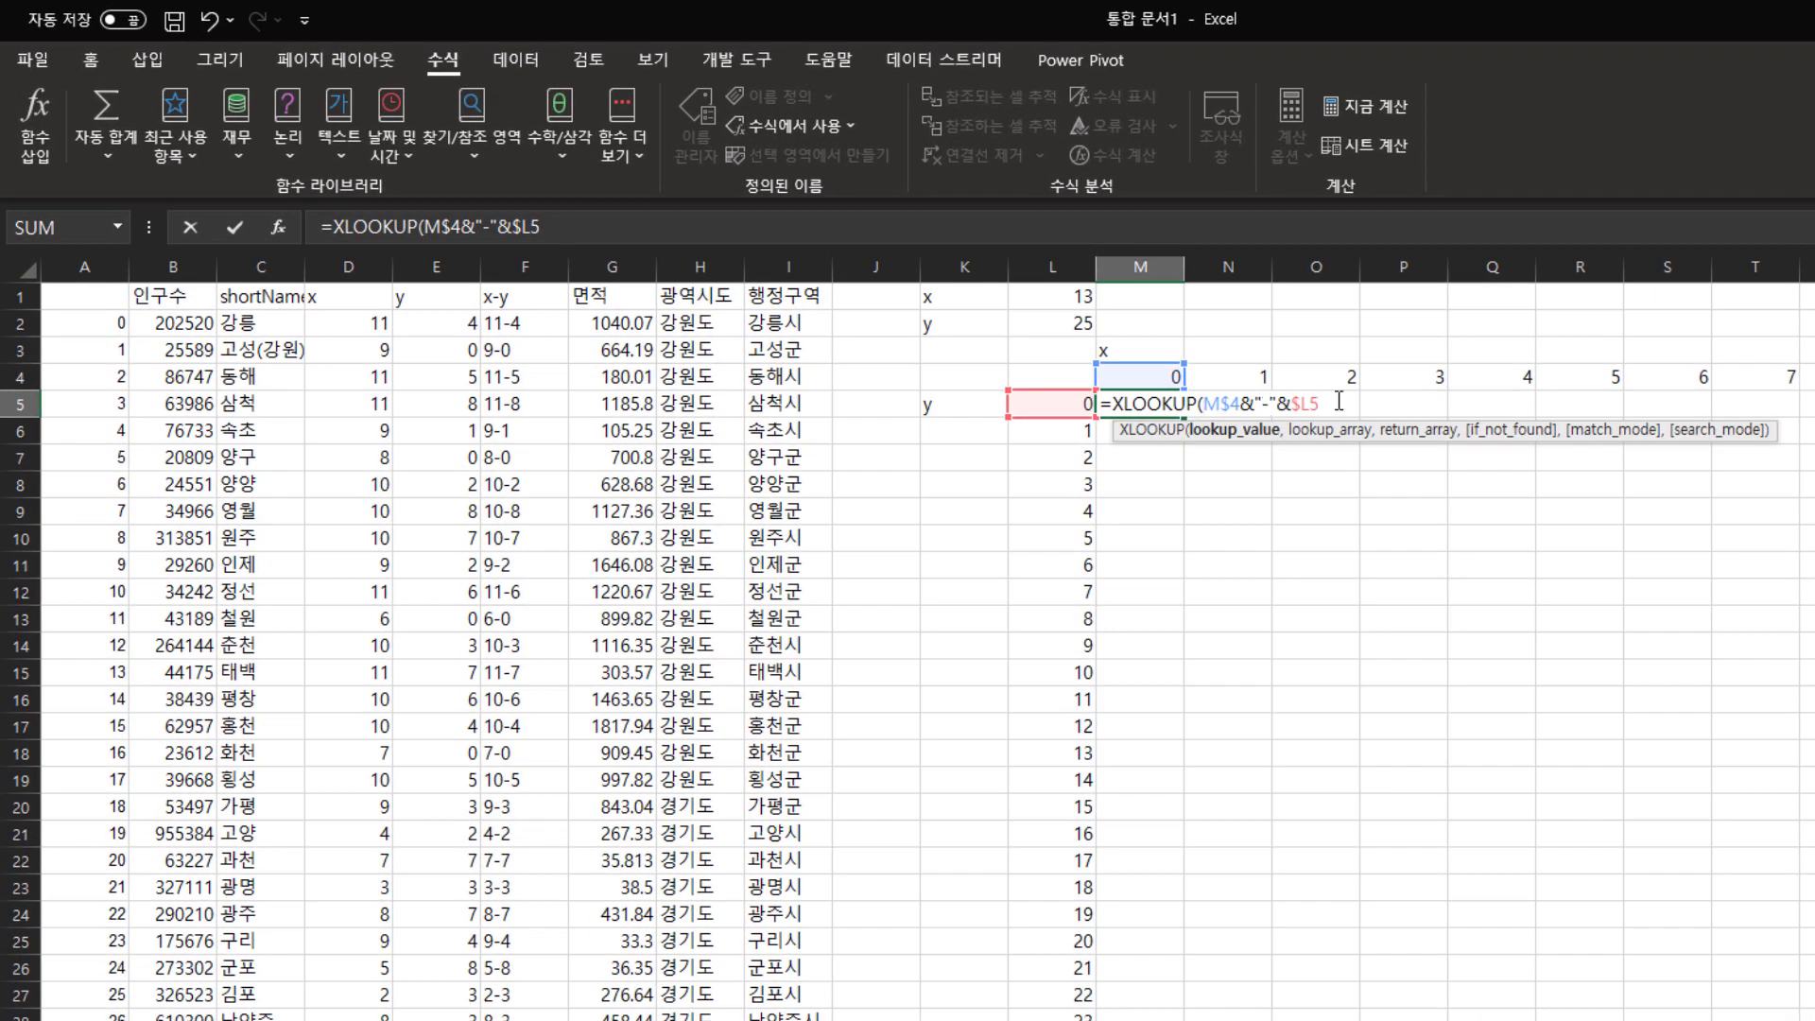
text(,)
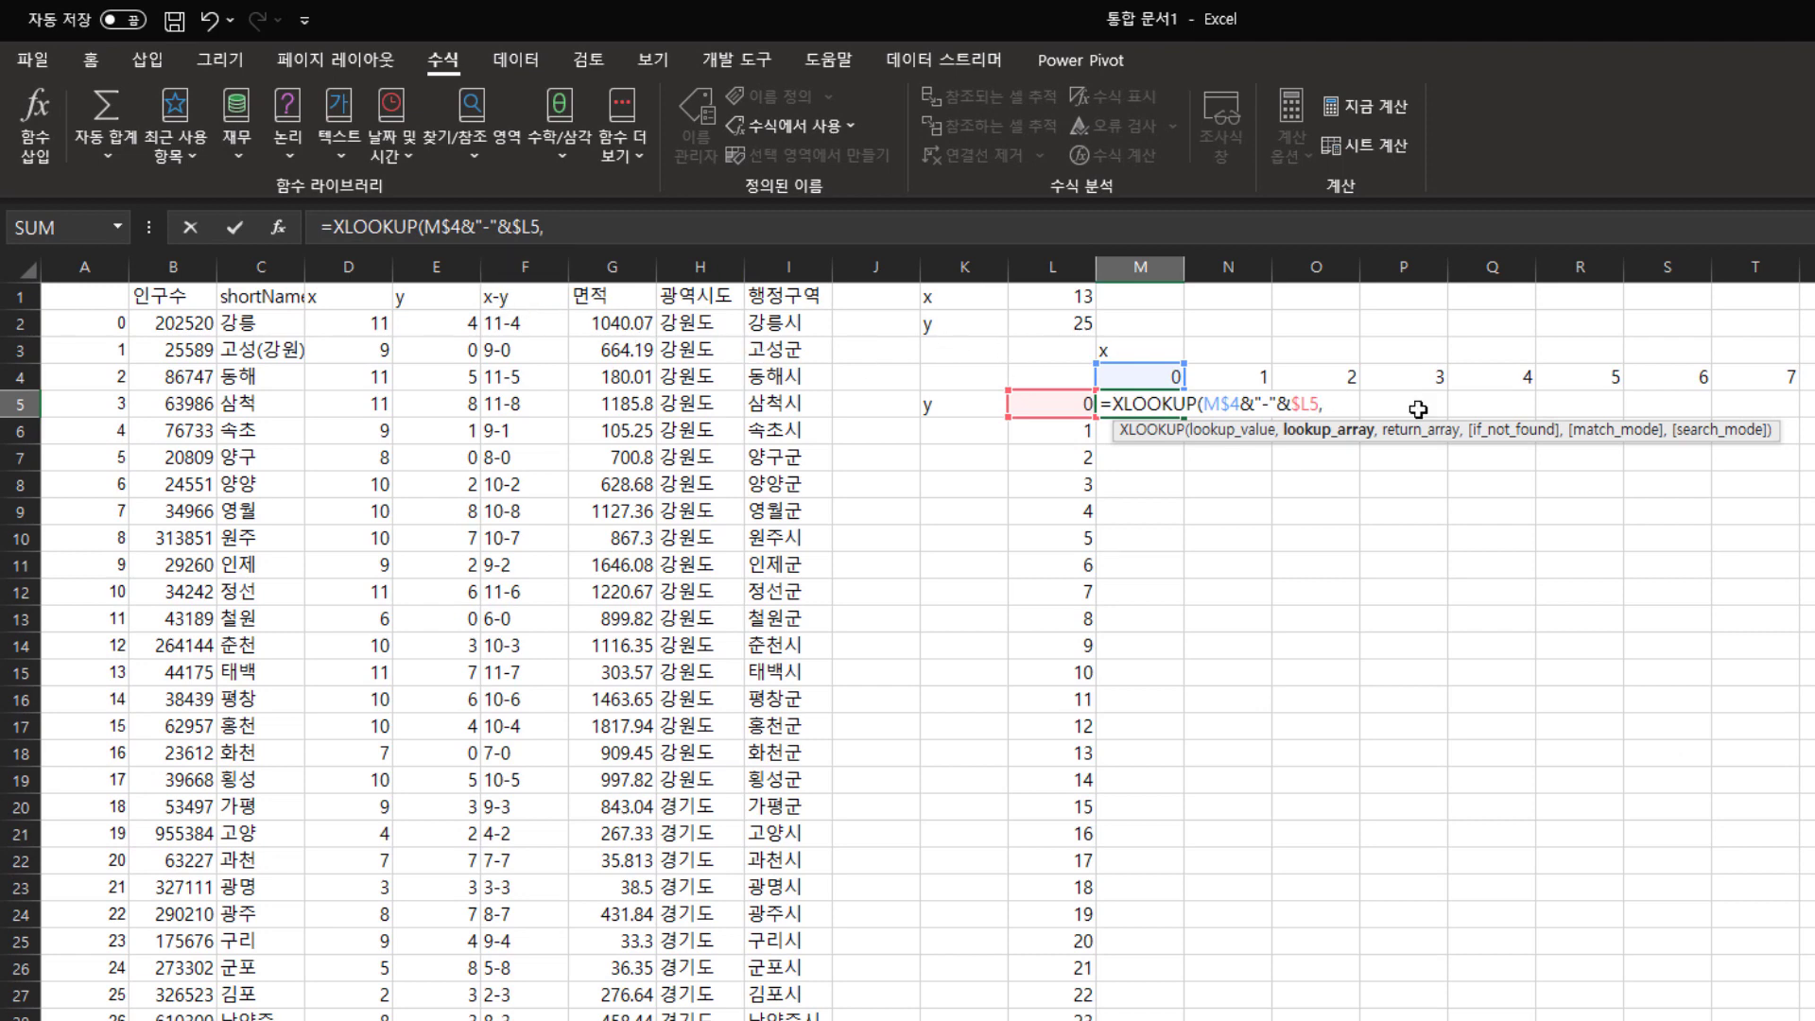
text(x-)
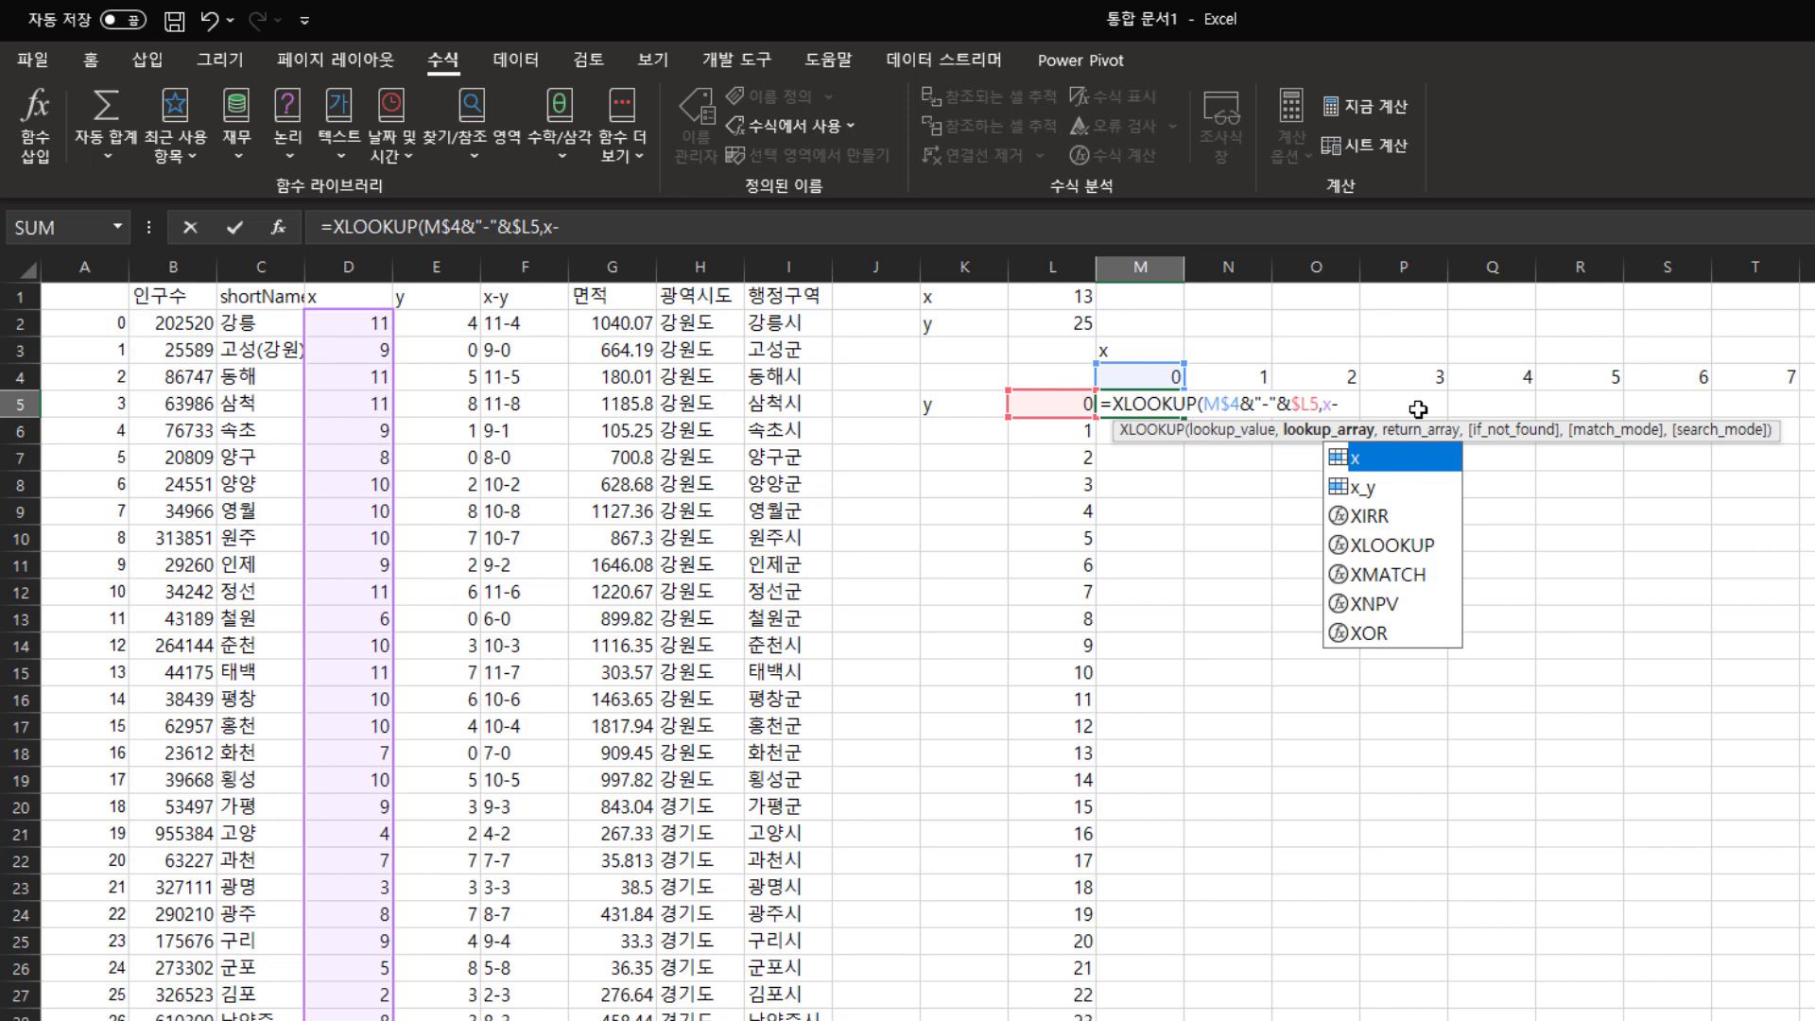
text(y)
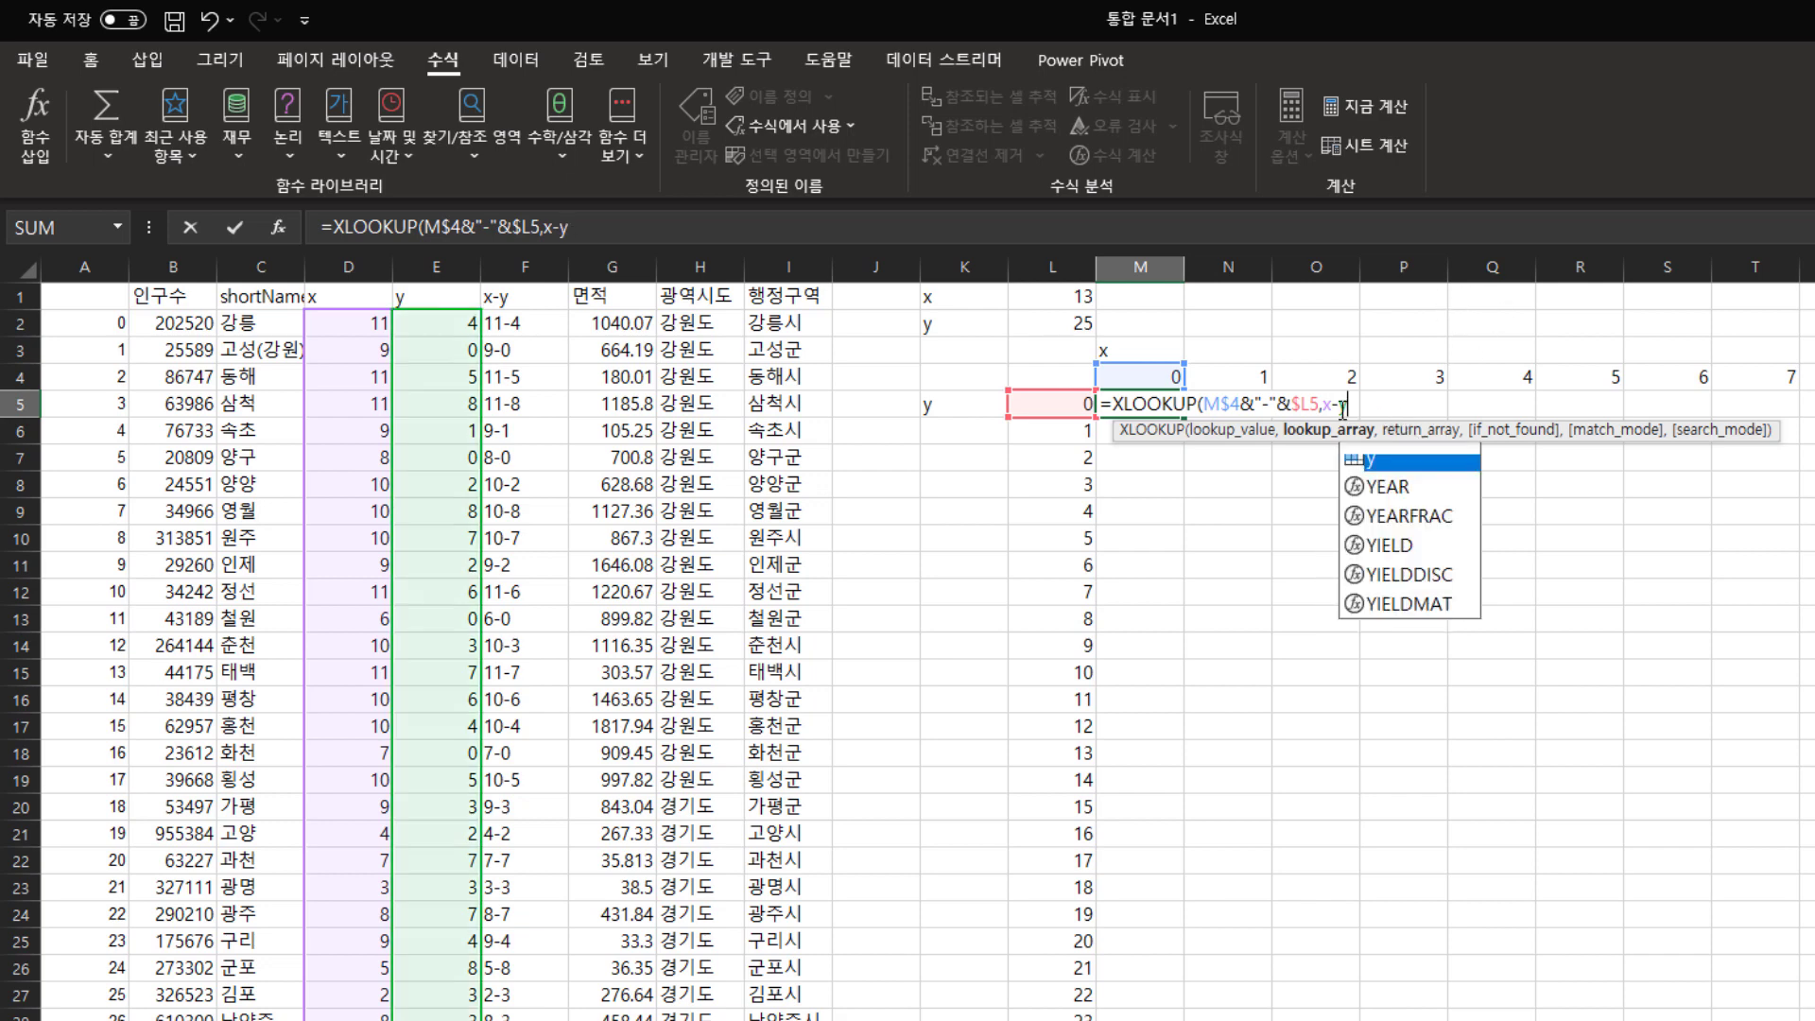
key(BackSpace)
click(1361, 488)
double_click(1361, 487)
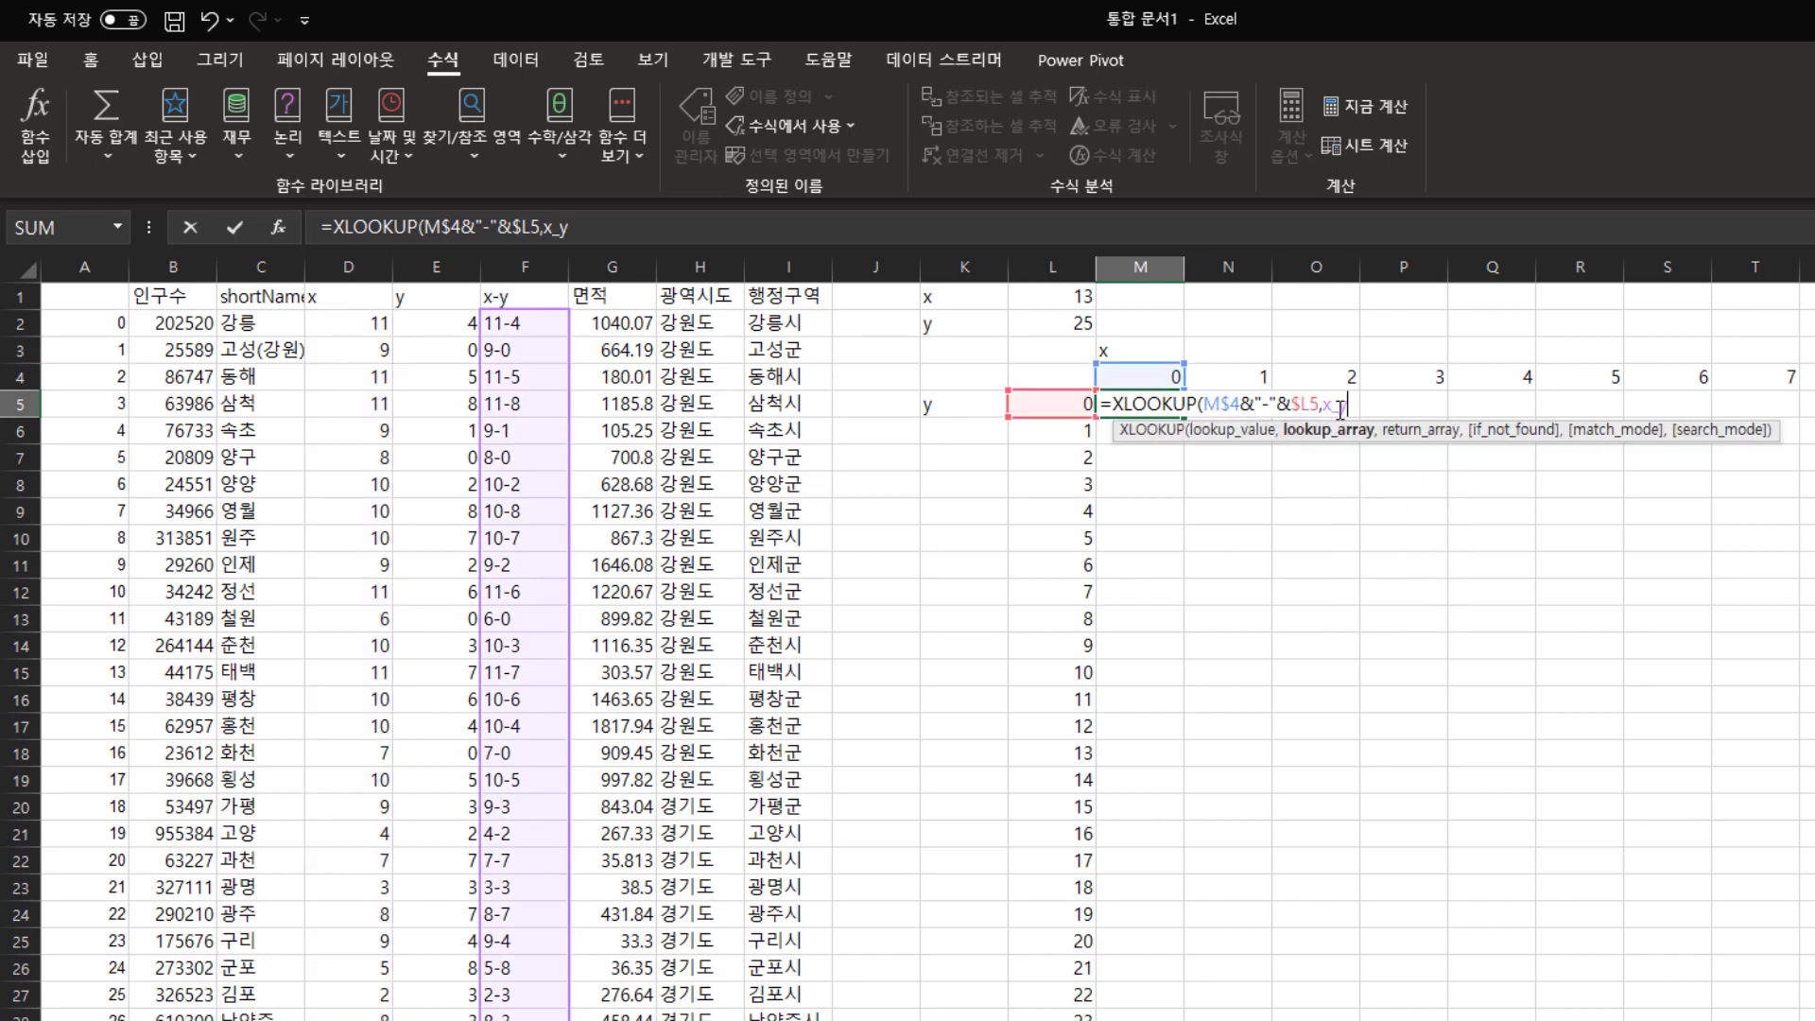
Complete the XLOOKUP formula in M5 with the named range shortName as the return array.
text(,)
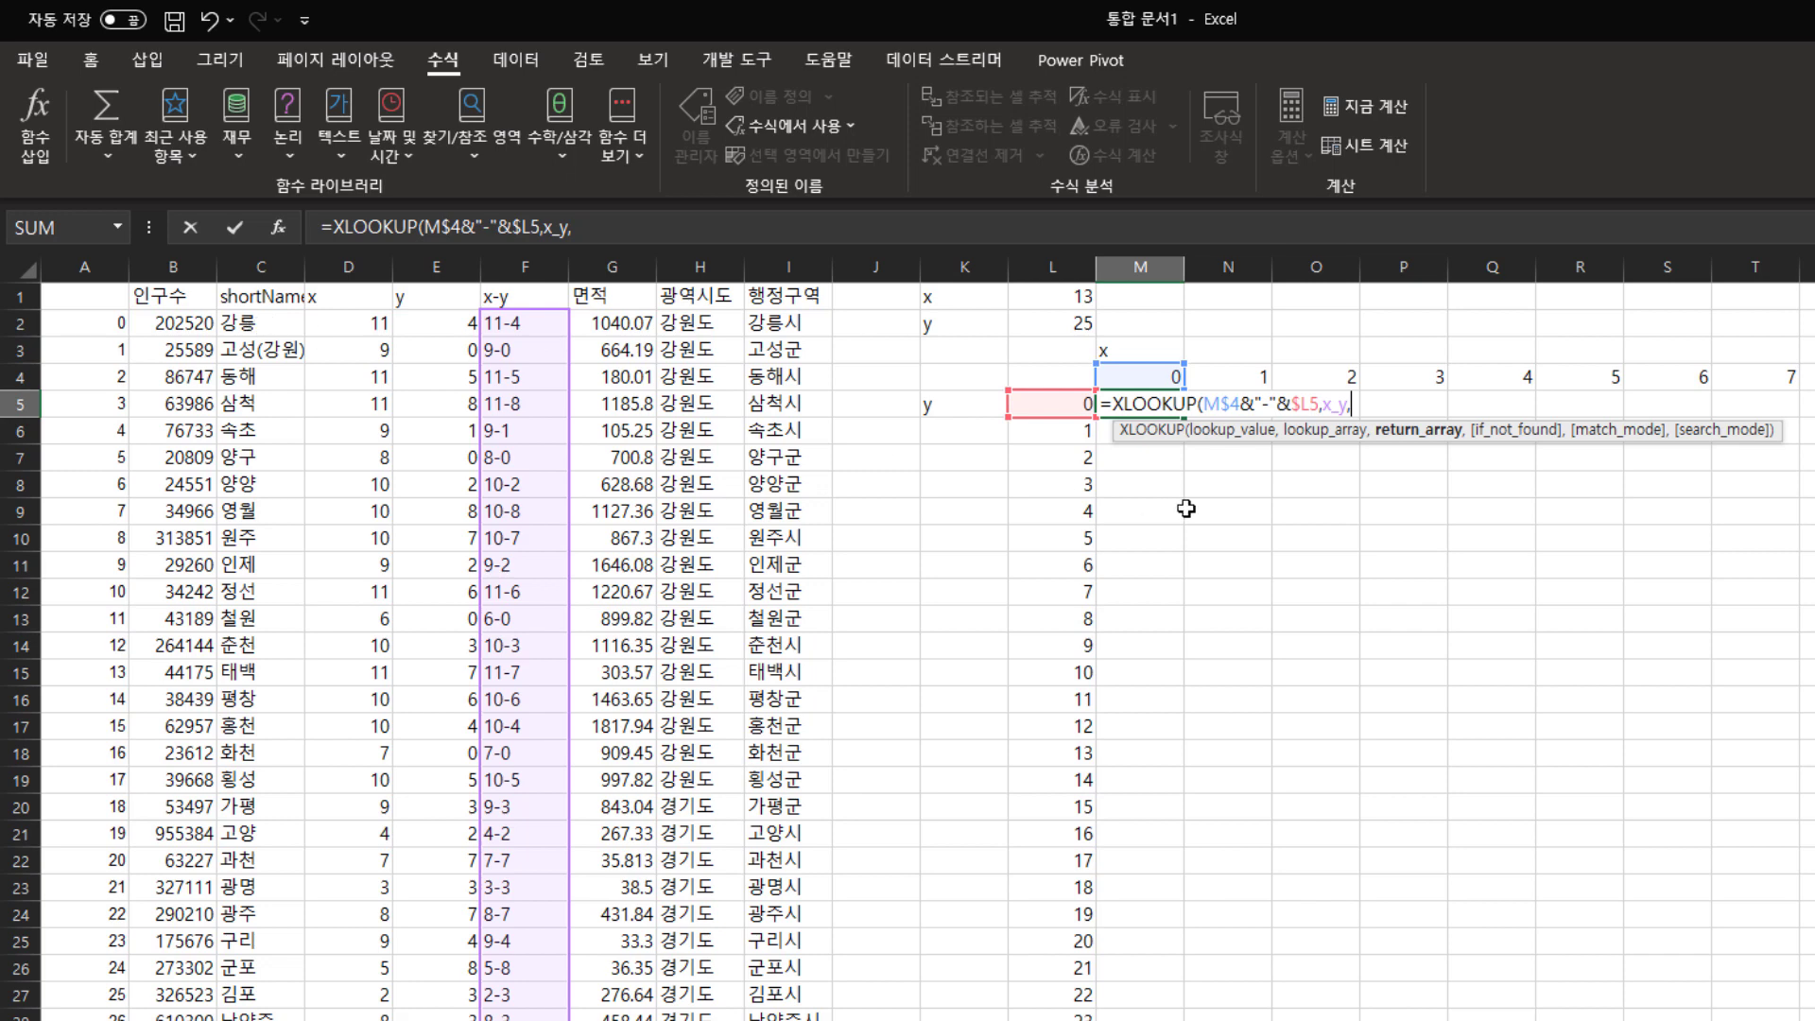
text(sh)
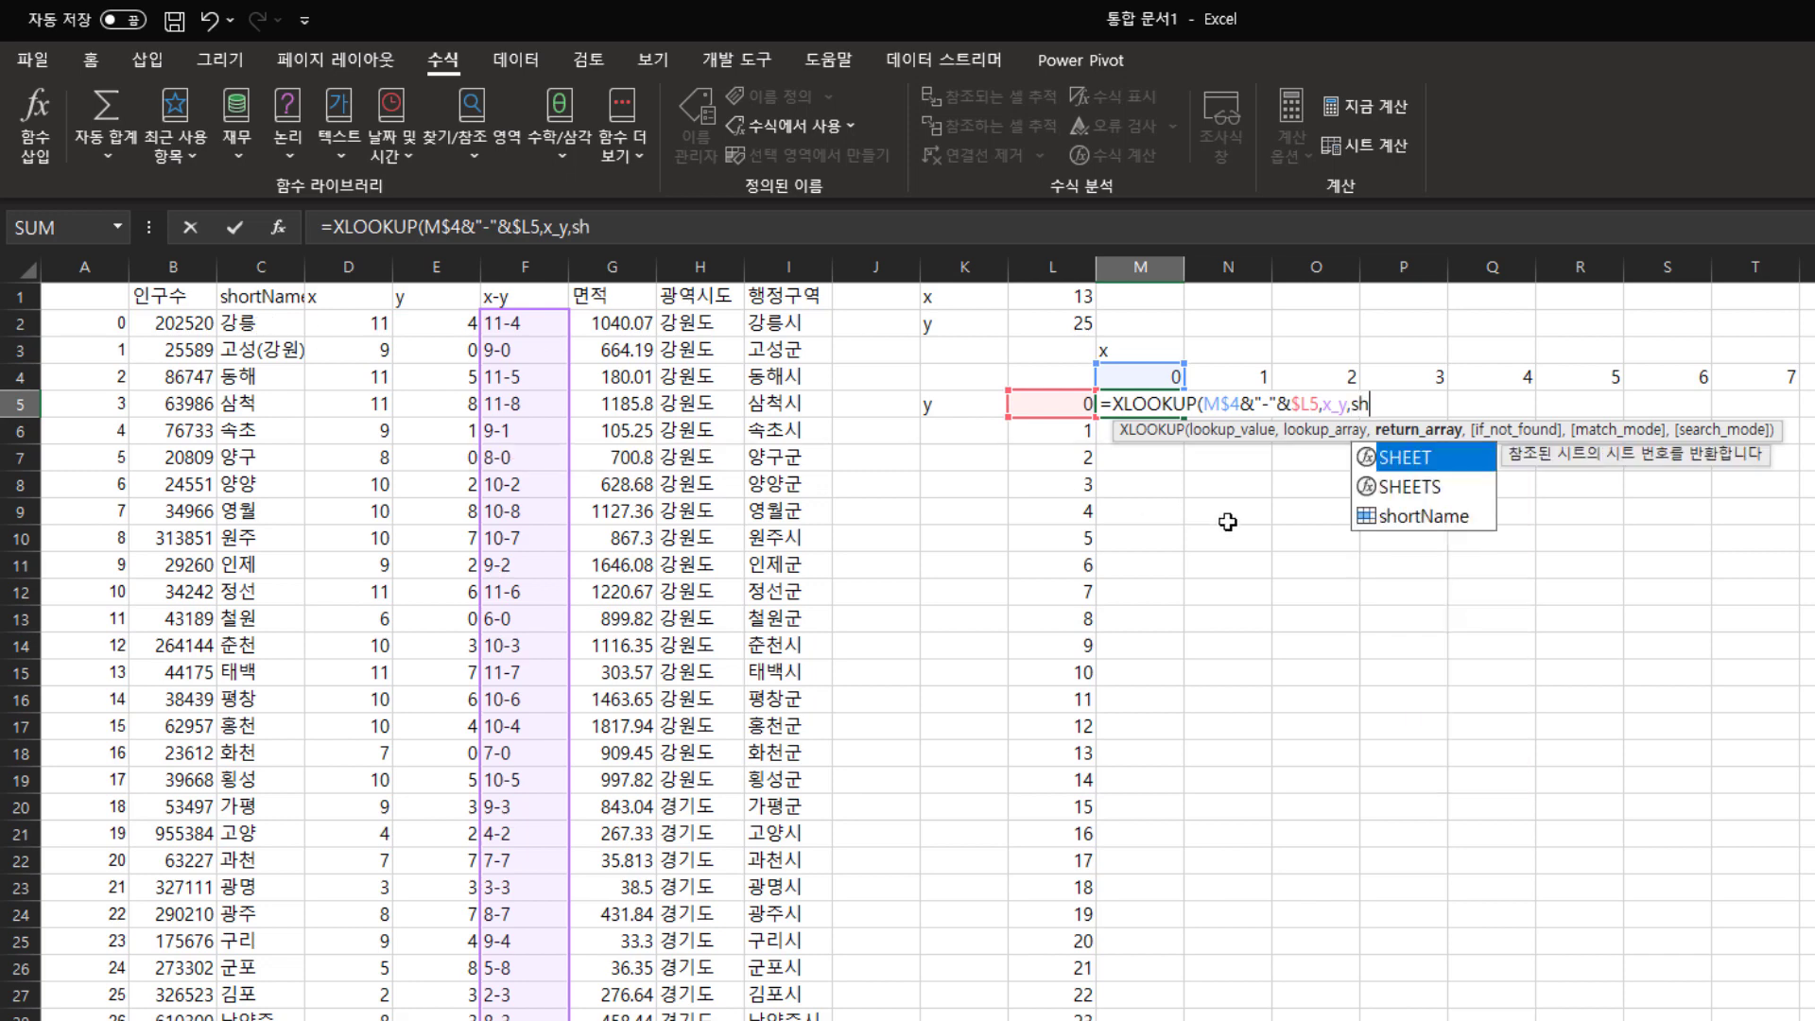
double_click(1410, 518)
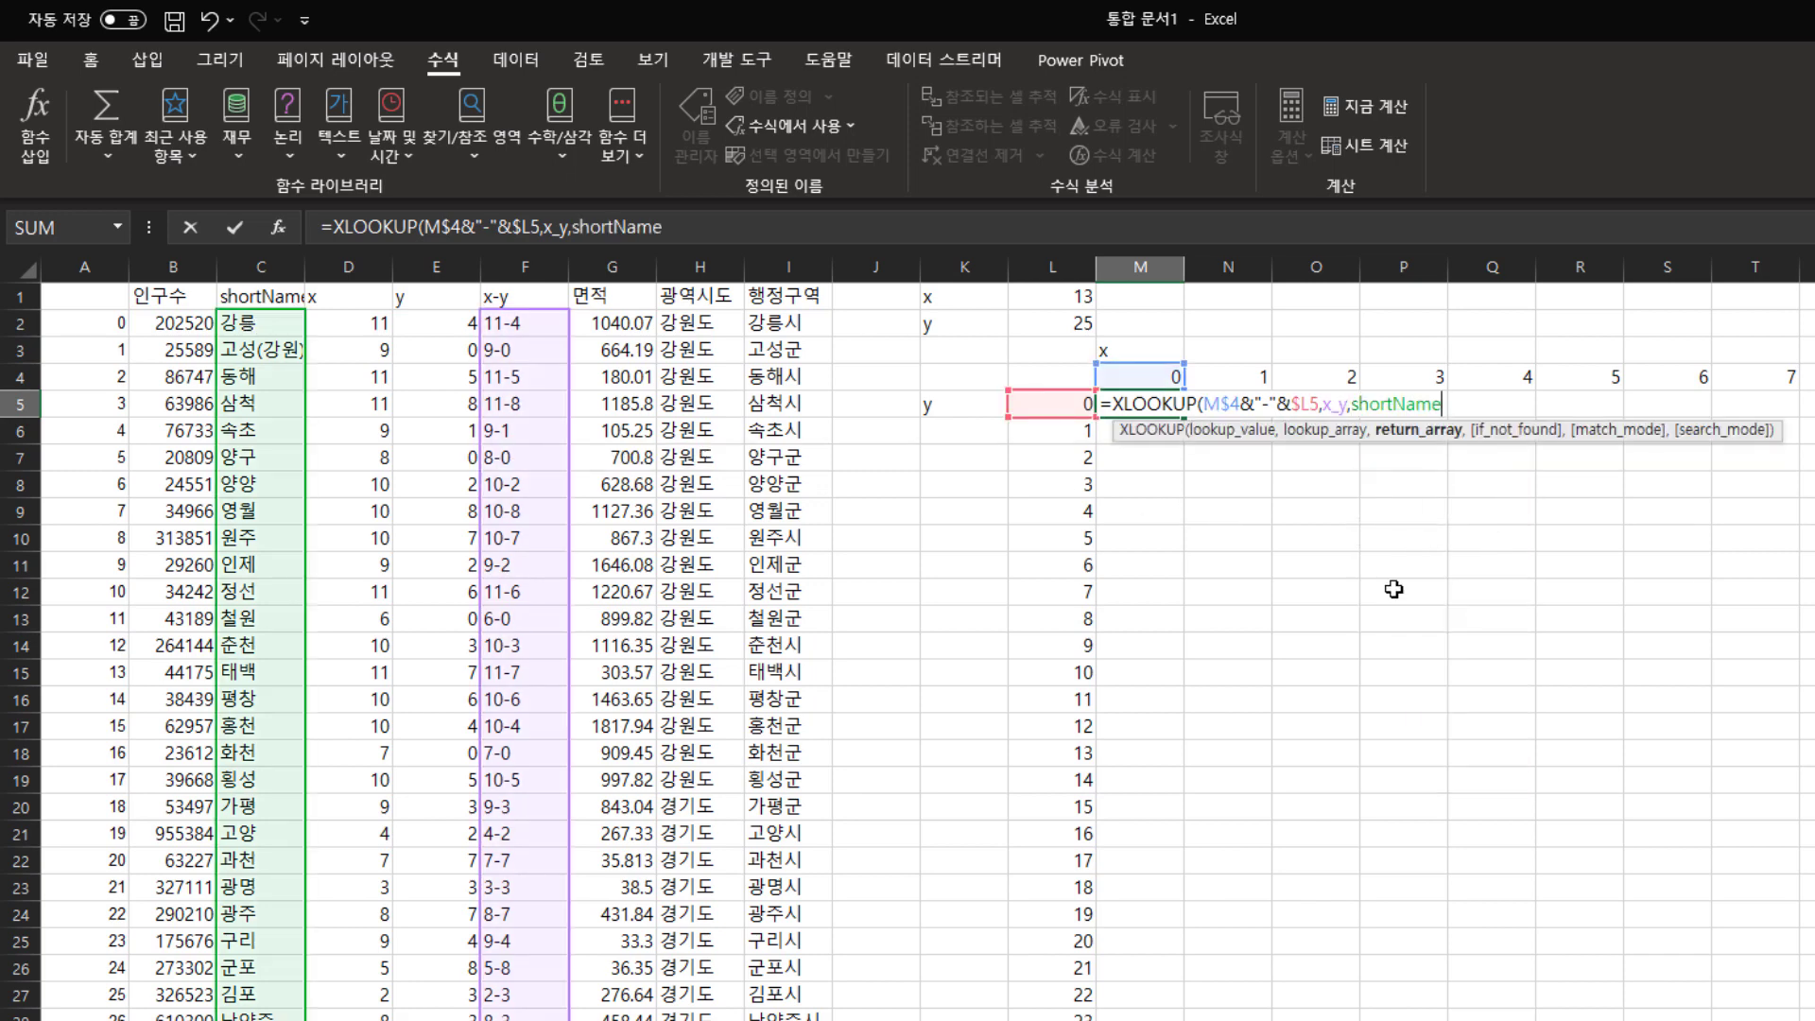
text())
key(Return)
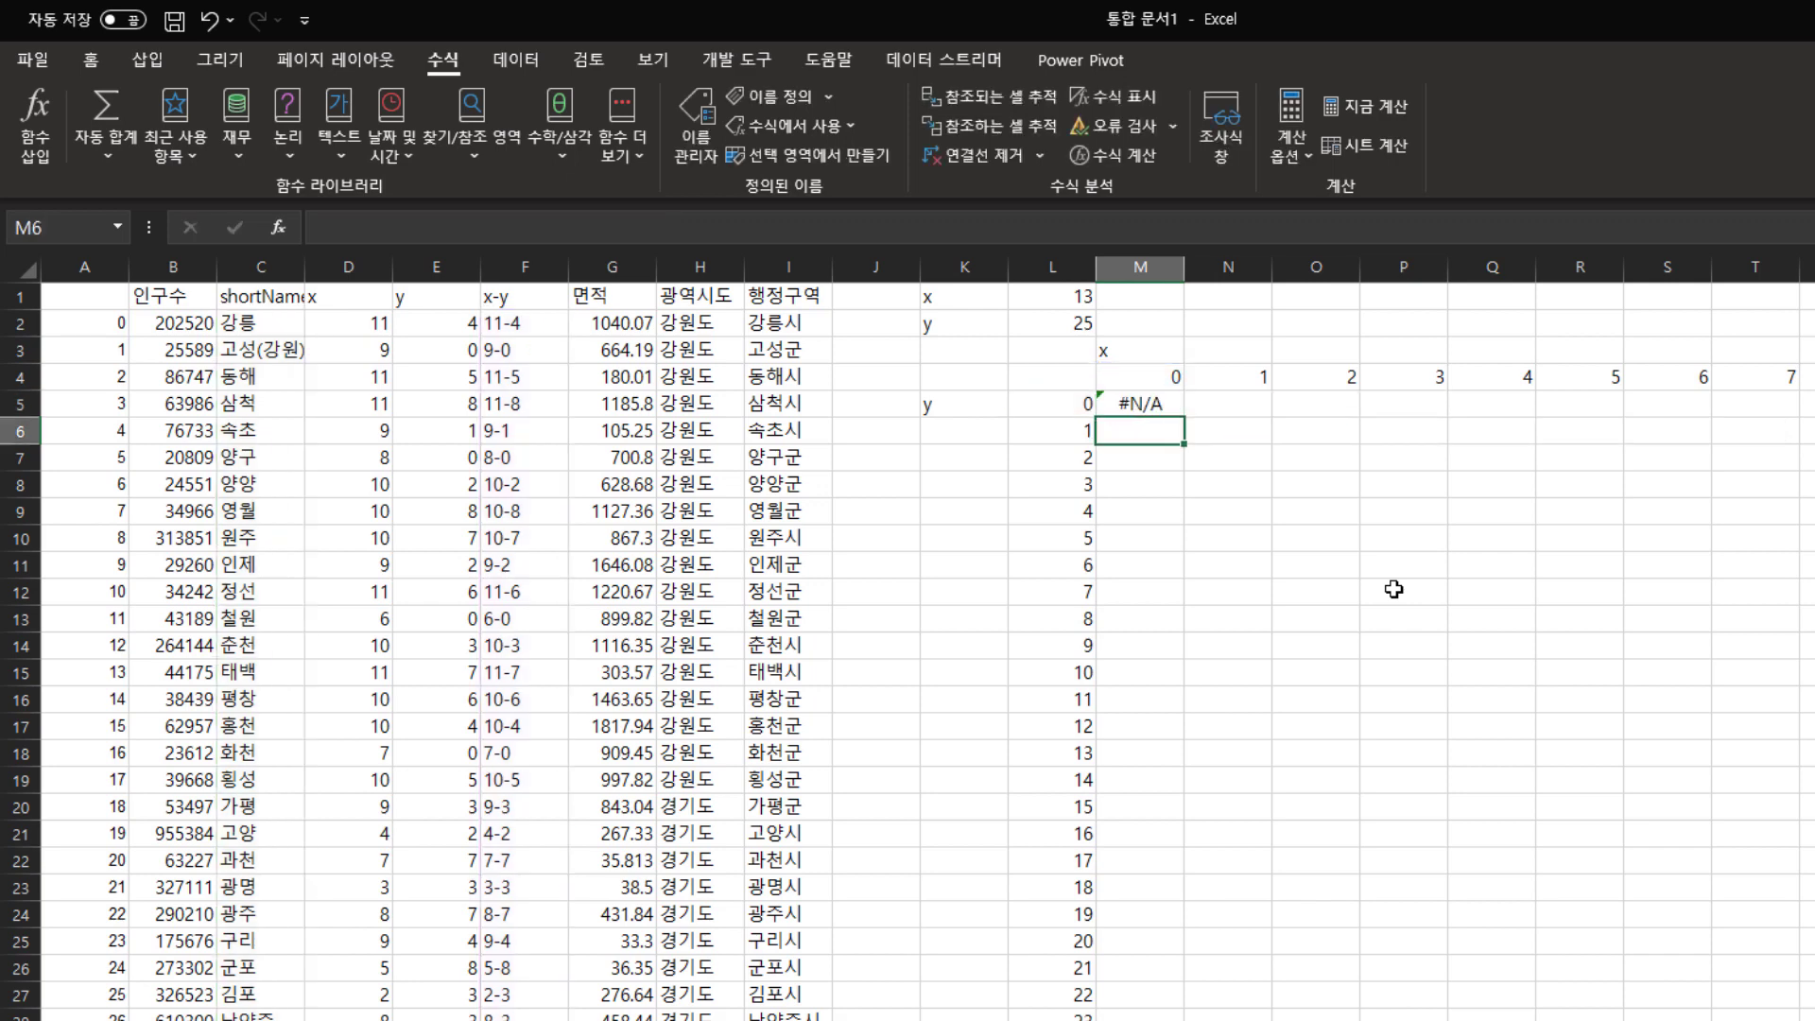
Fill the XLOOKUP formula from M5 down to row 30 and across to column Z.
click(1173, 405)
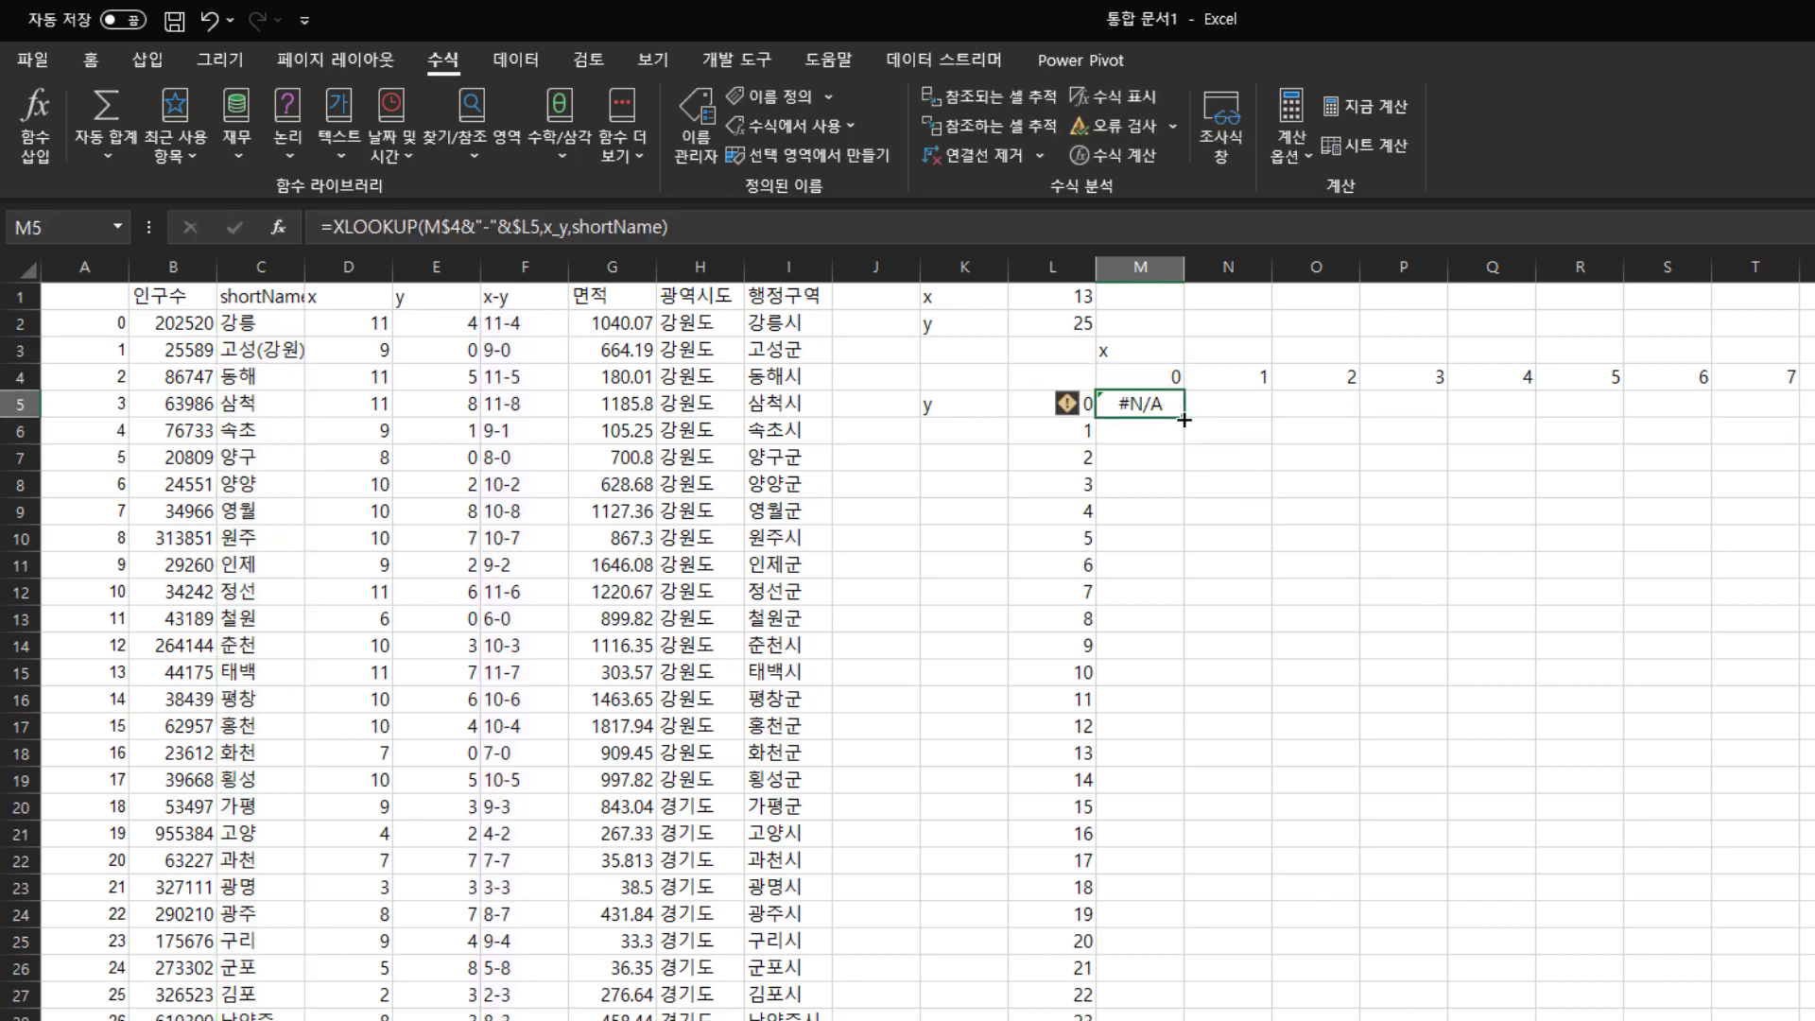
double_click(1184, 417)
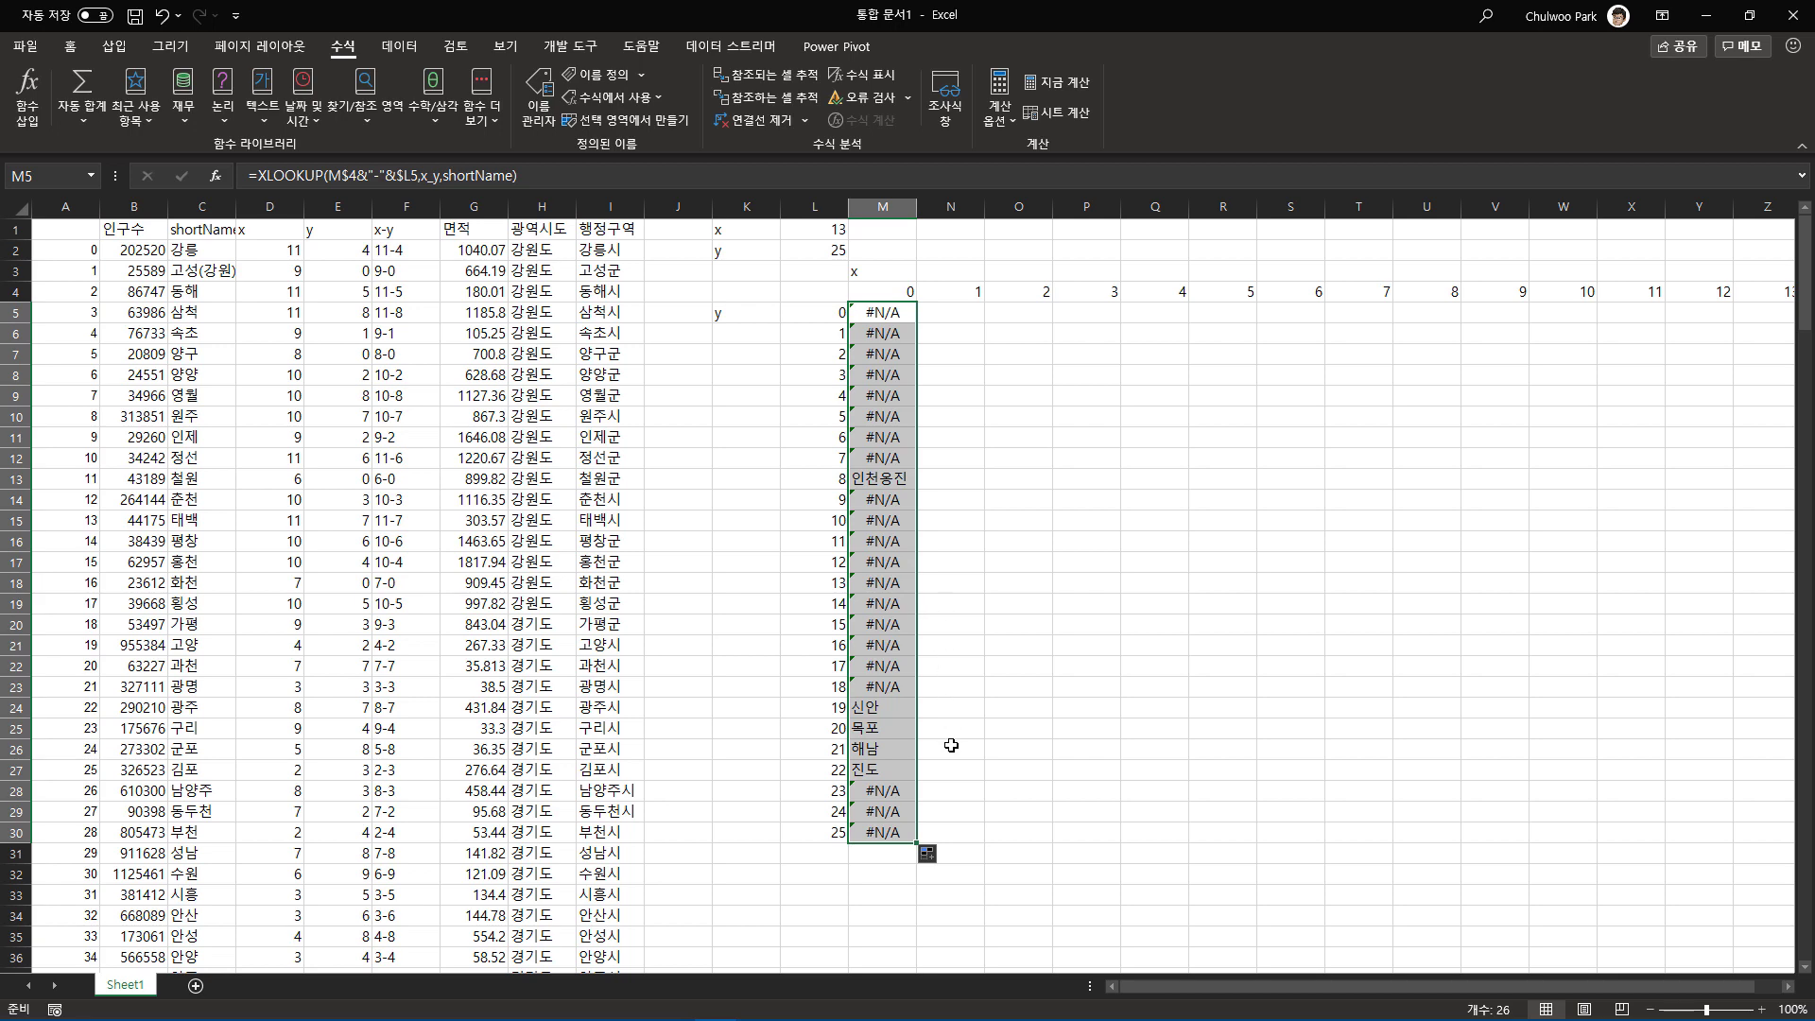
drag(919, 842, 1662, 794)
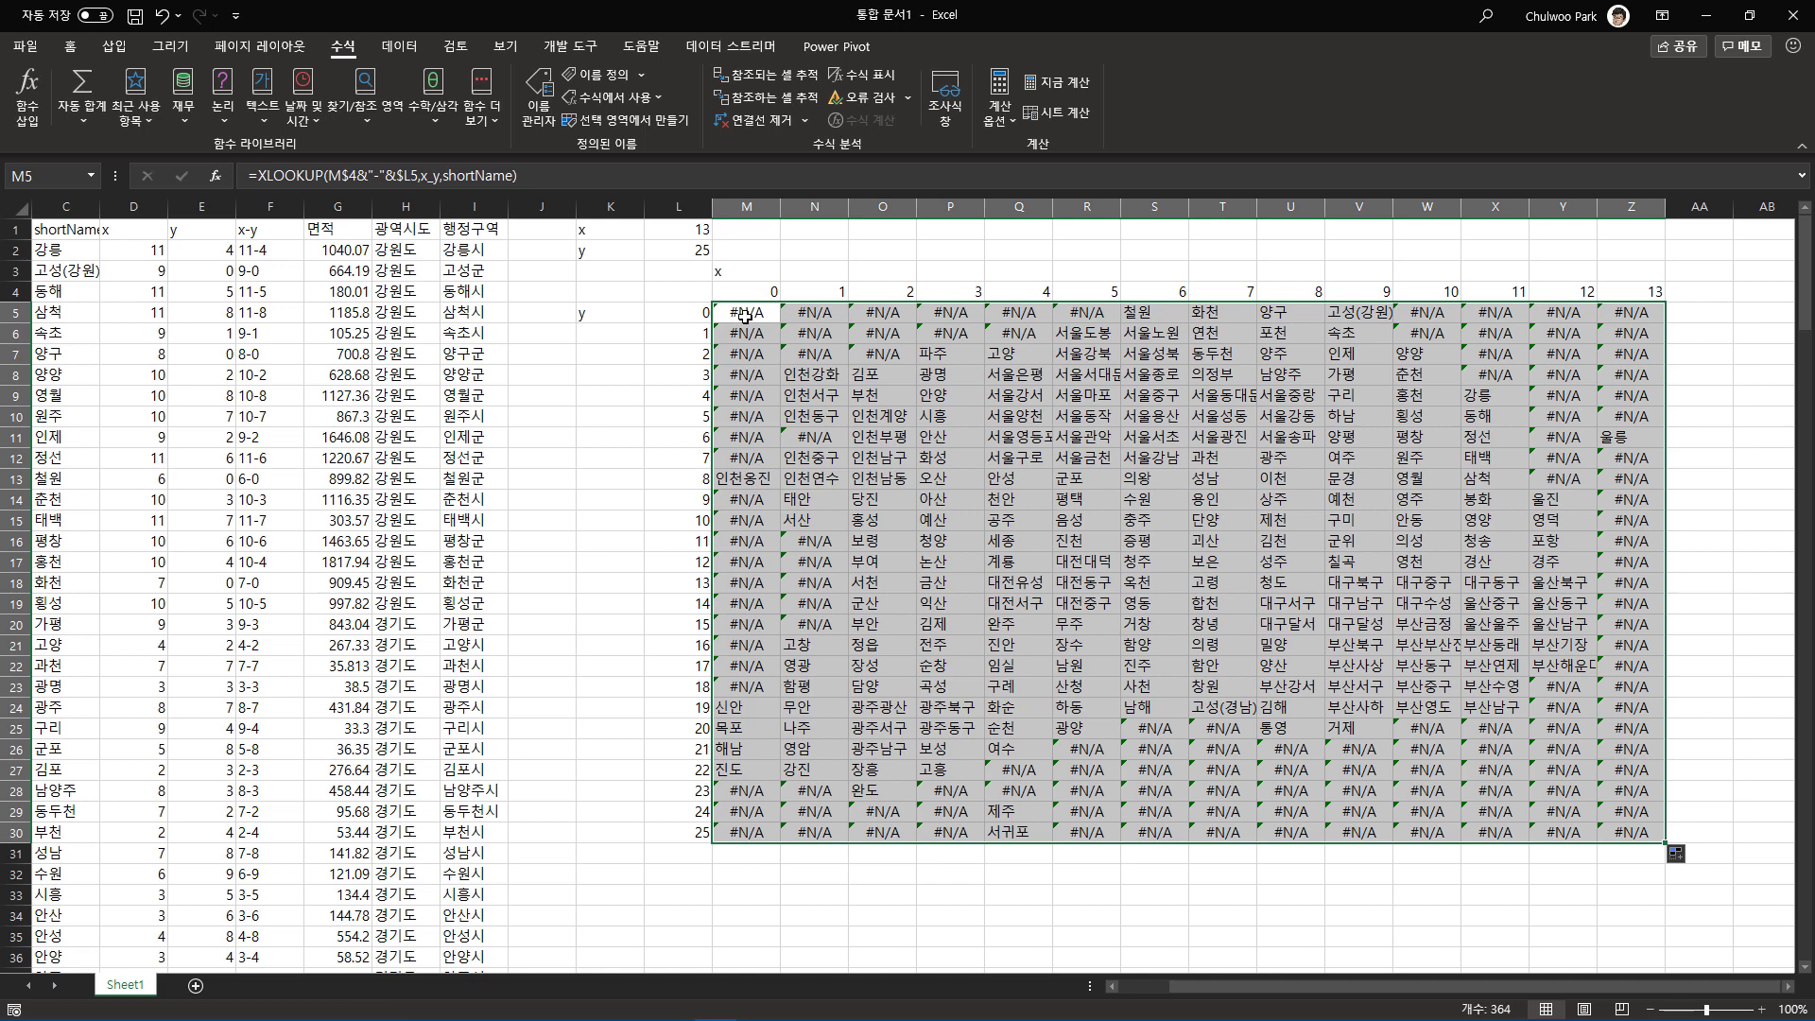
click(815, 314)
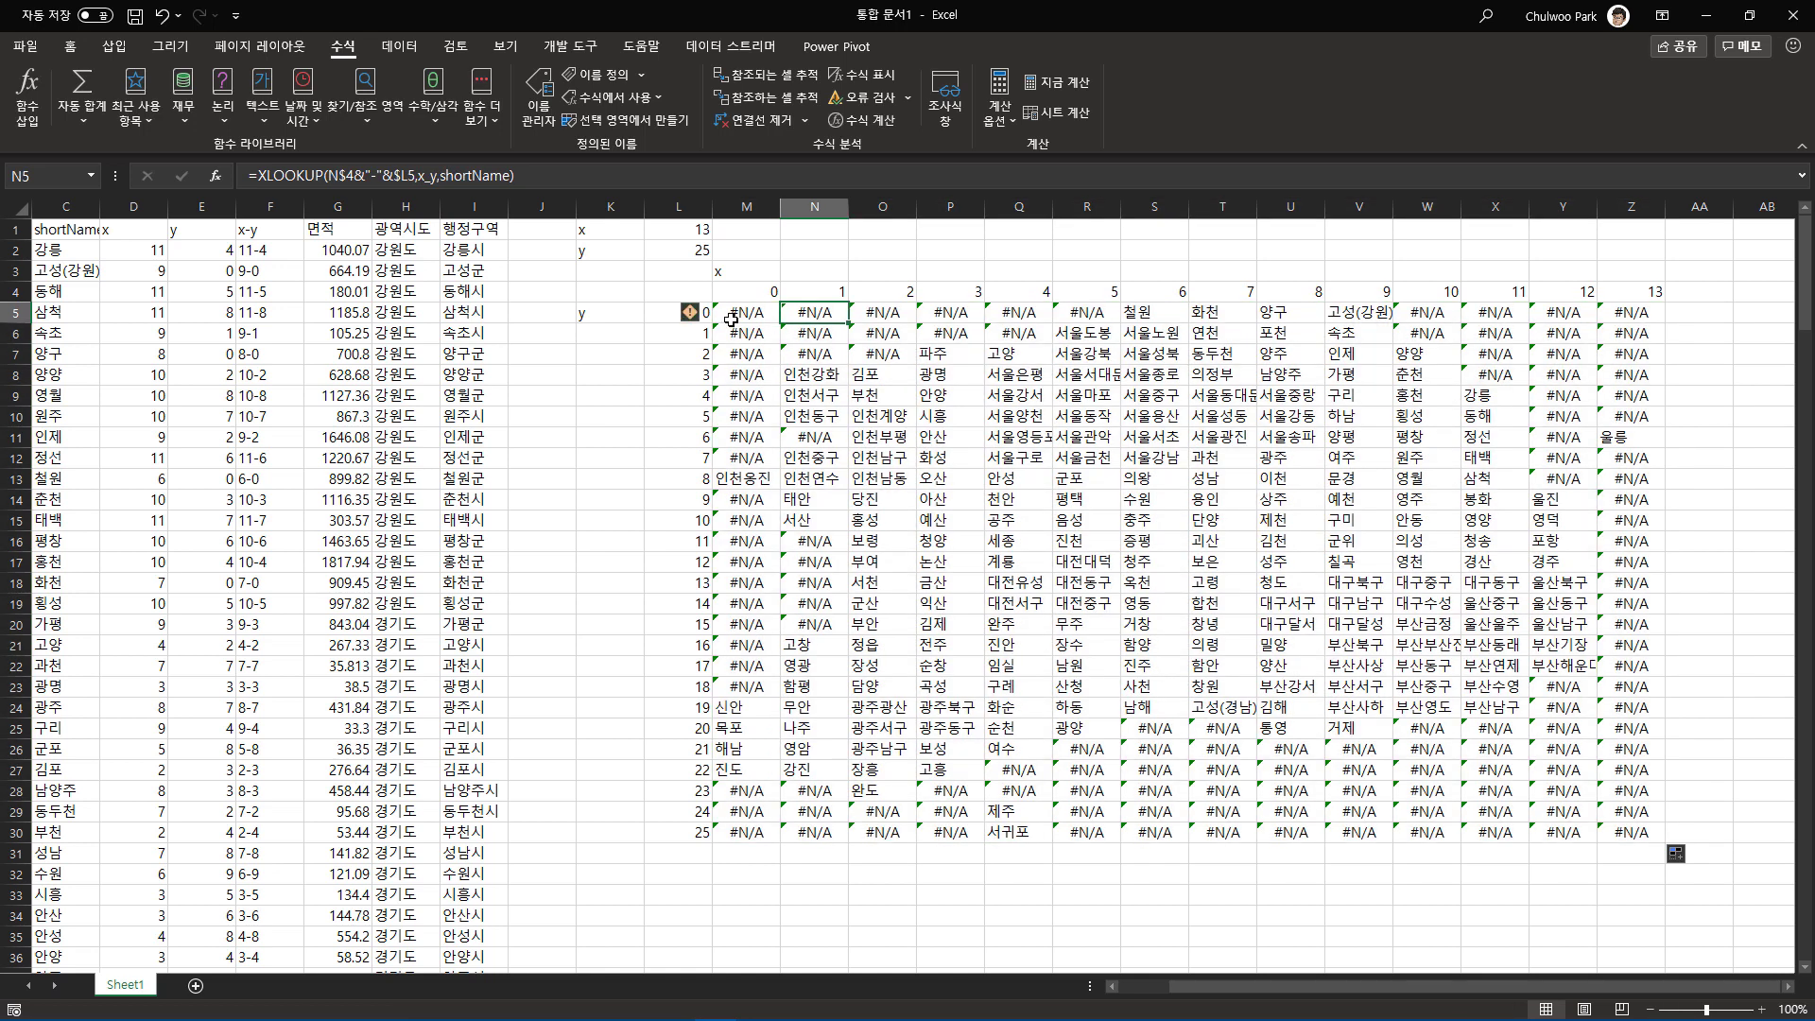
Wrap the XLOOKUP formula in M5 in IFERROR with an empty string as the fallback, and fill it down and across to Z30.
click(735, 315)
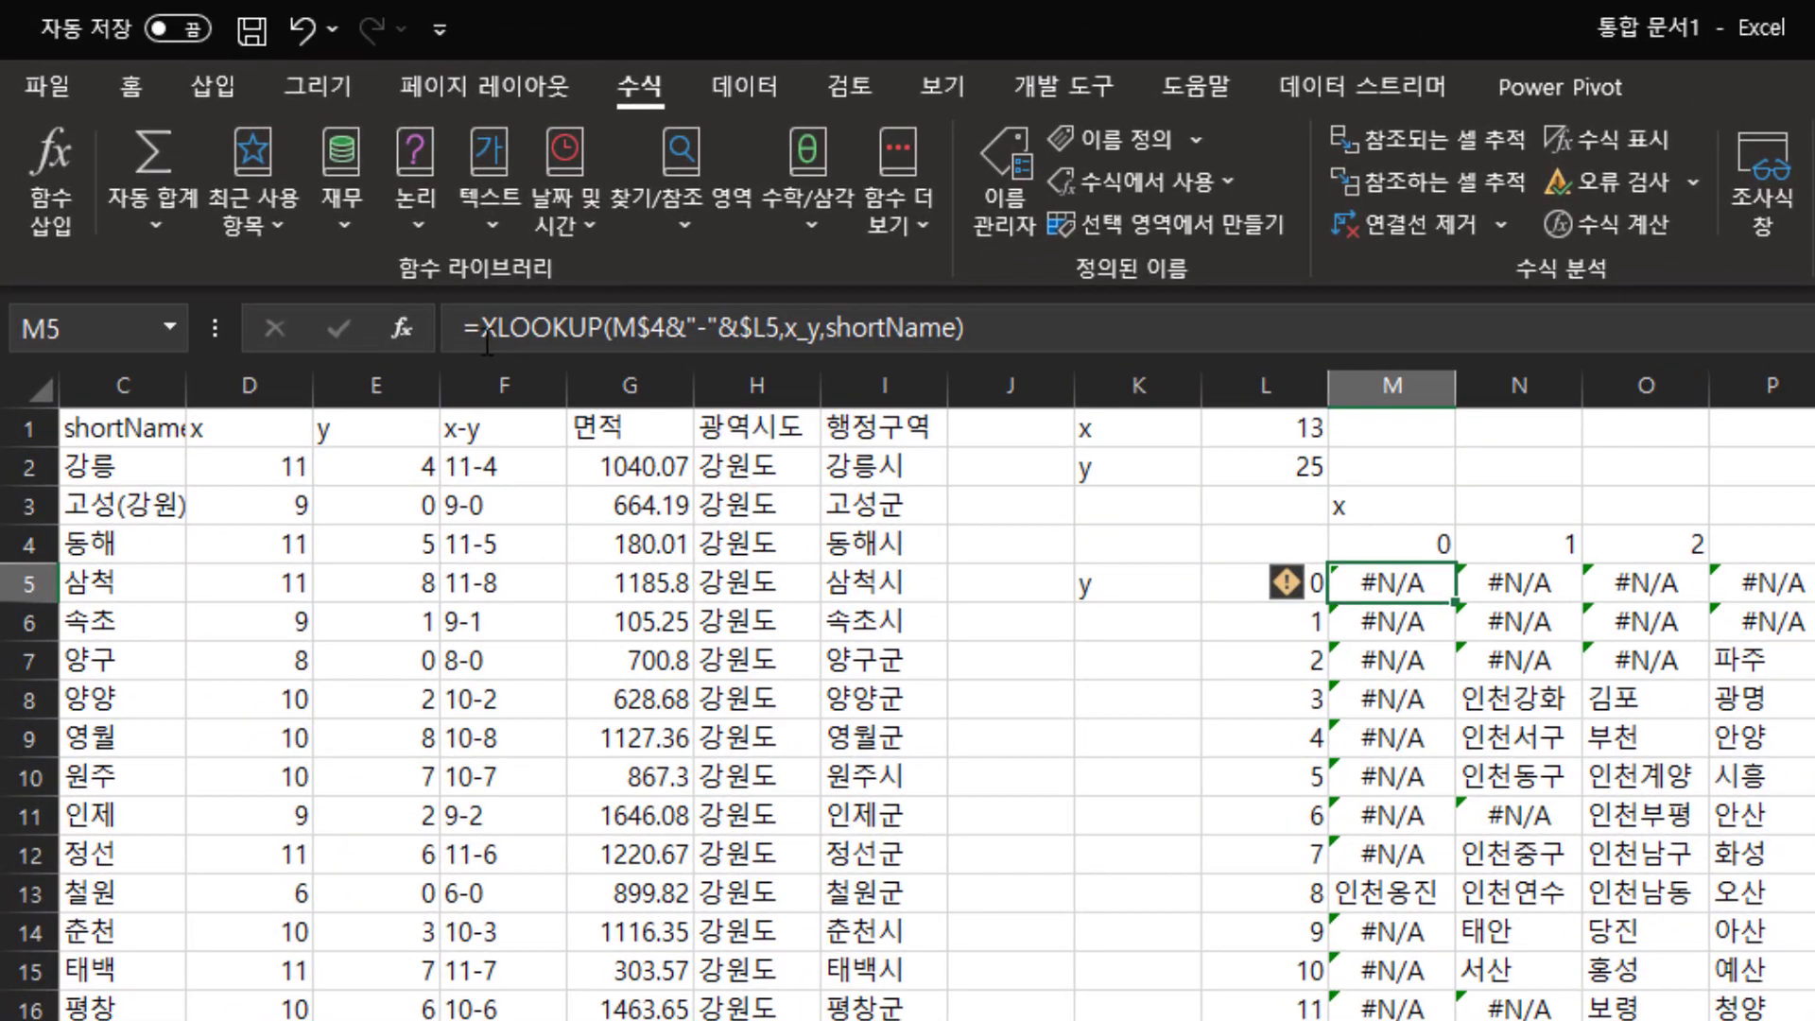
click(475, 325)
text(IFERROR()
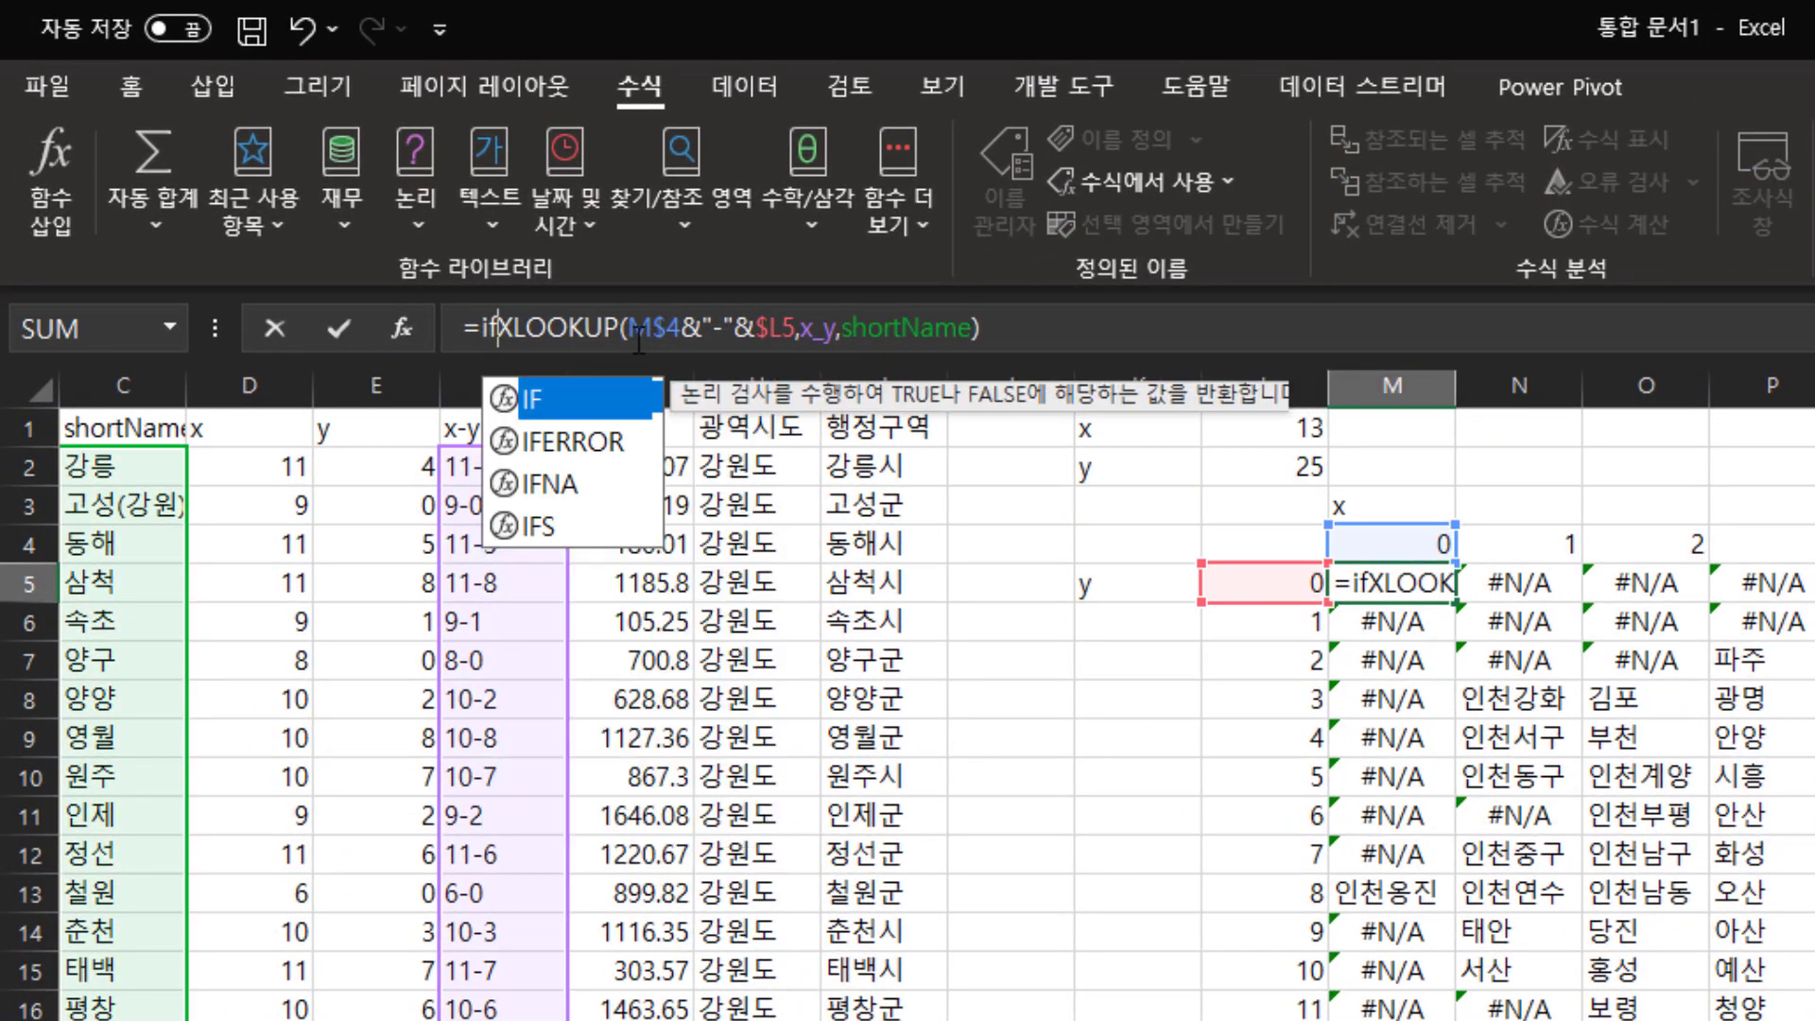
click(1162, 336)
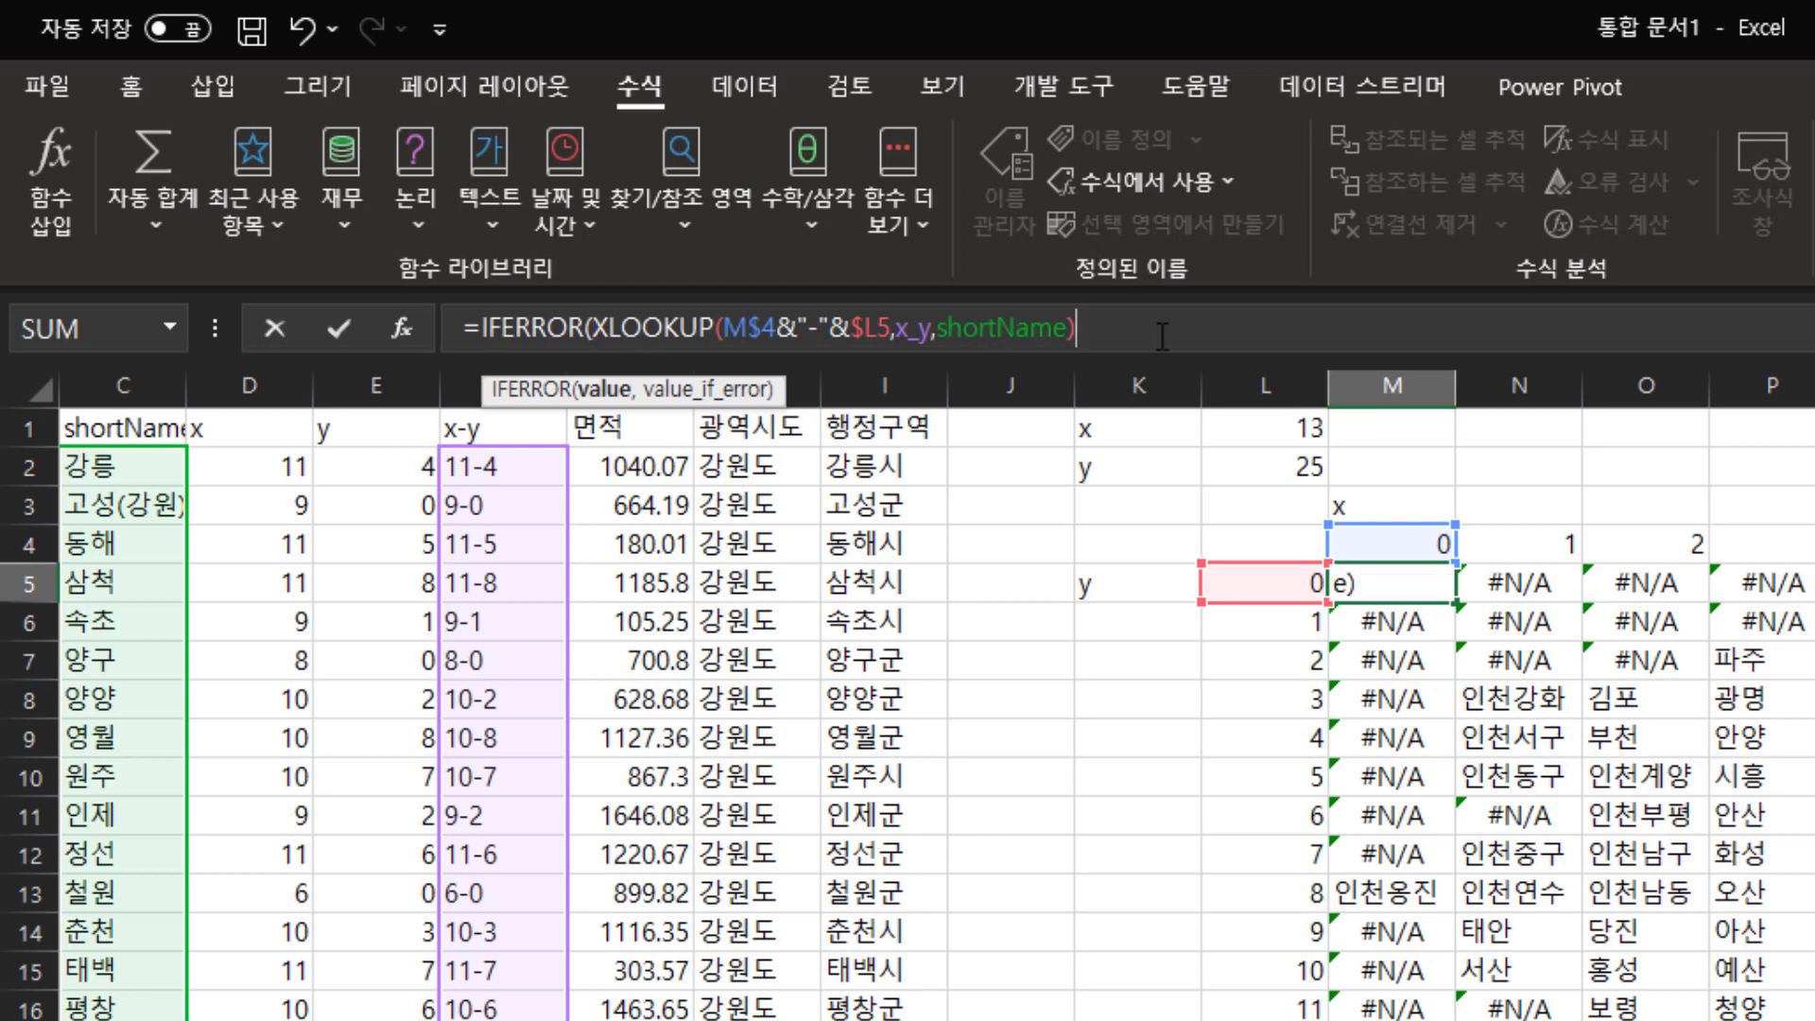
text(,"")
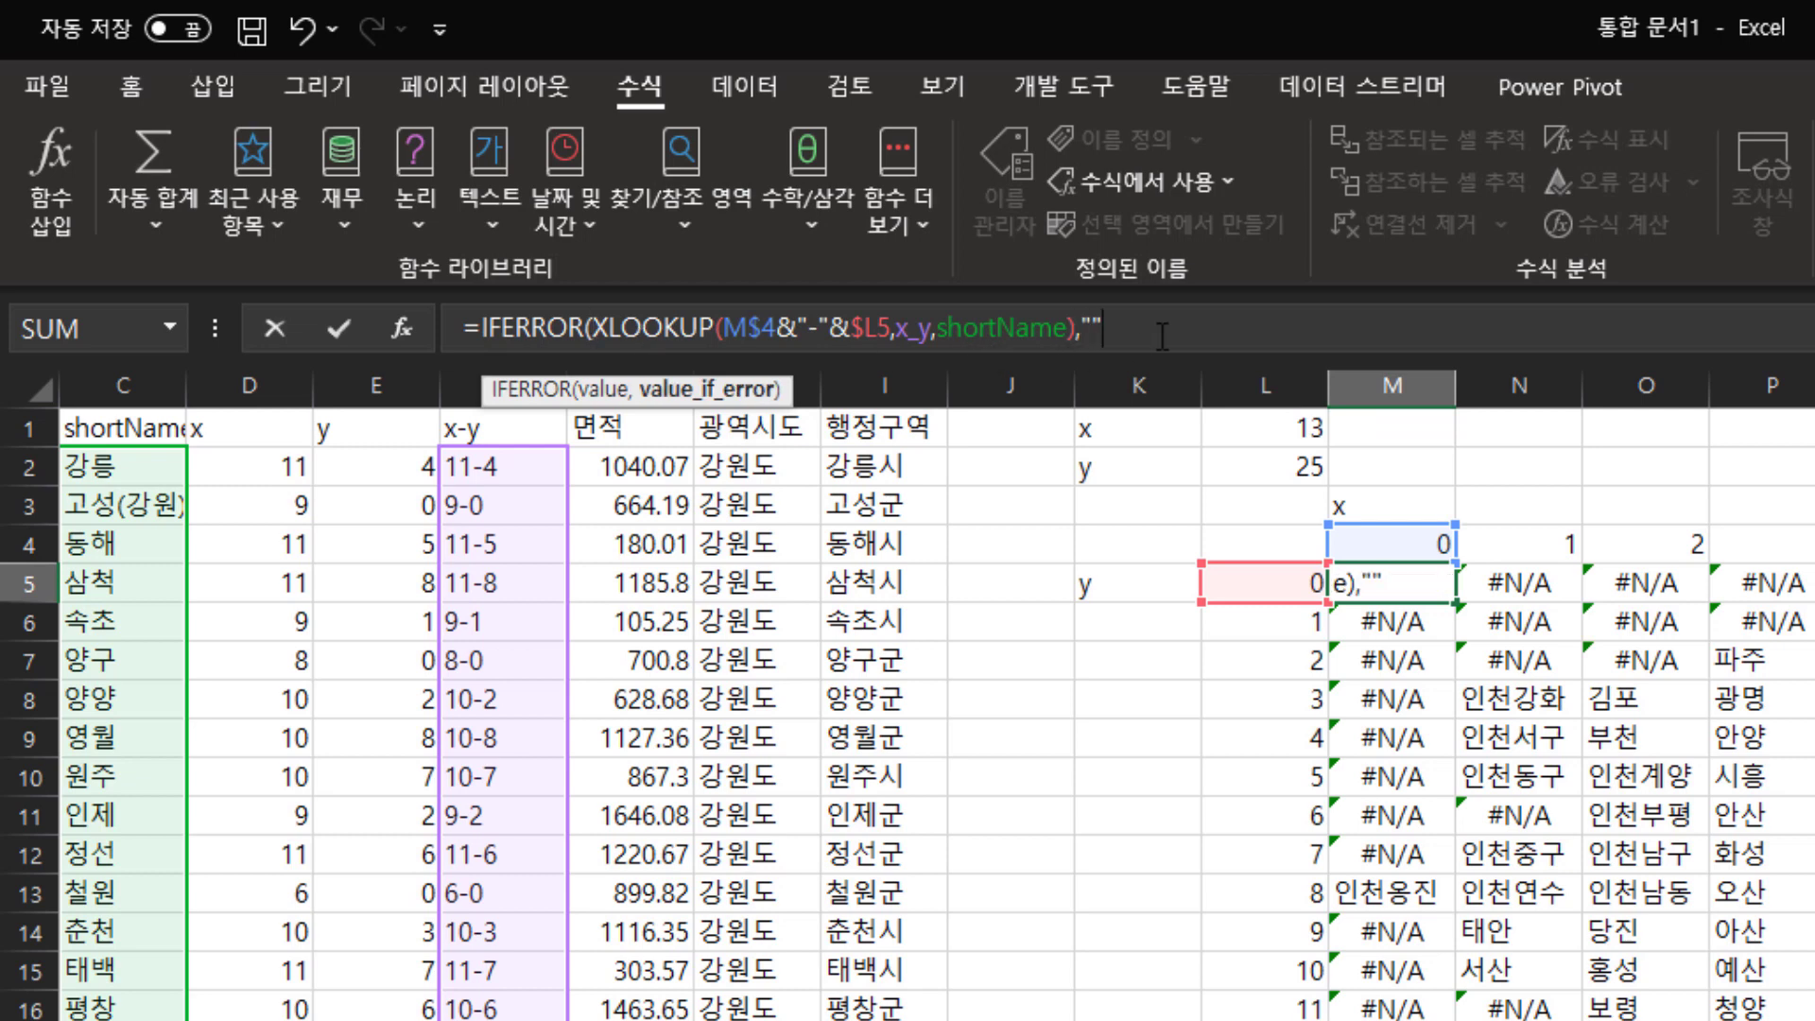
text())
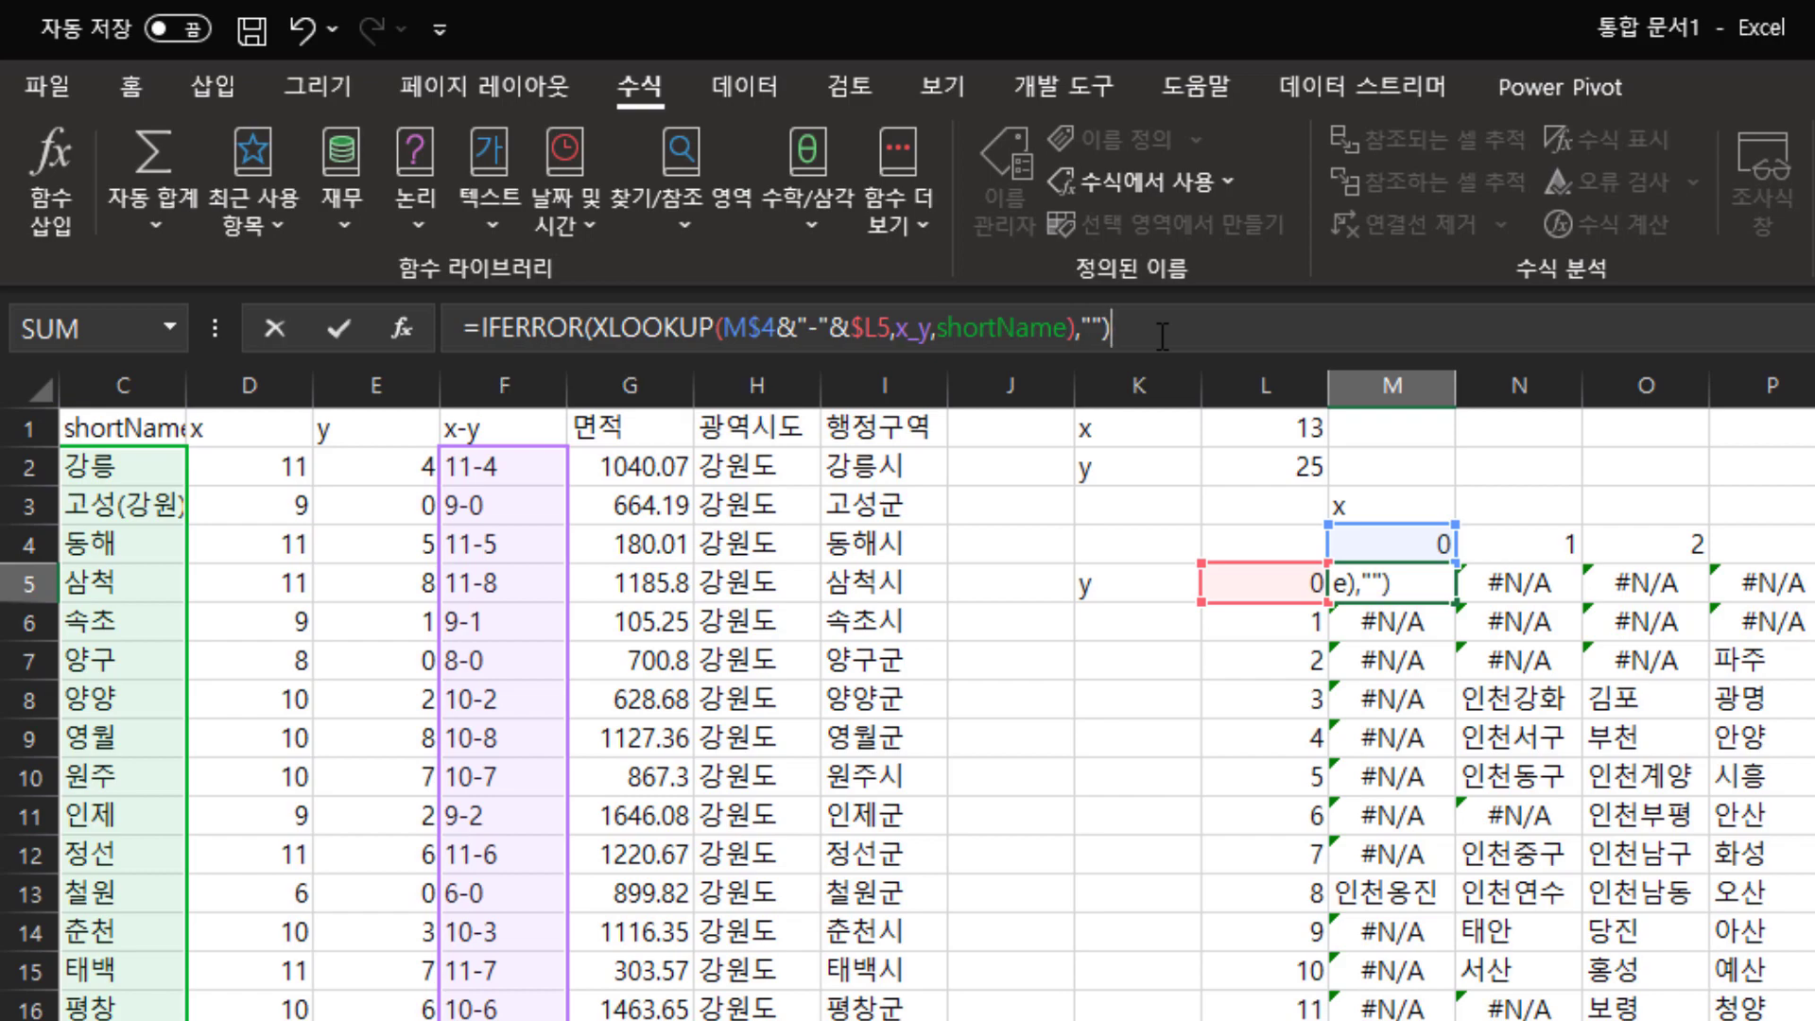
key(Return)
click(768, 311)
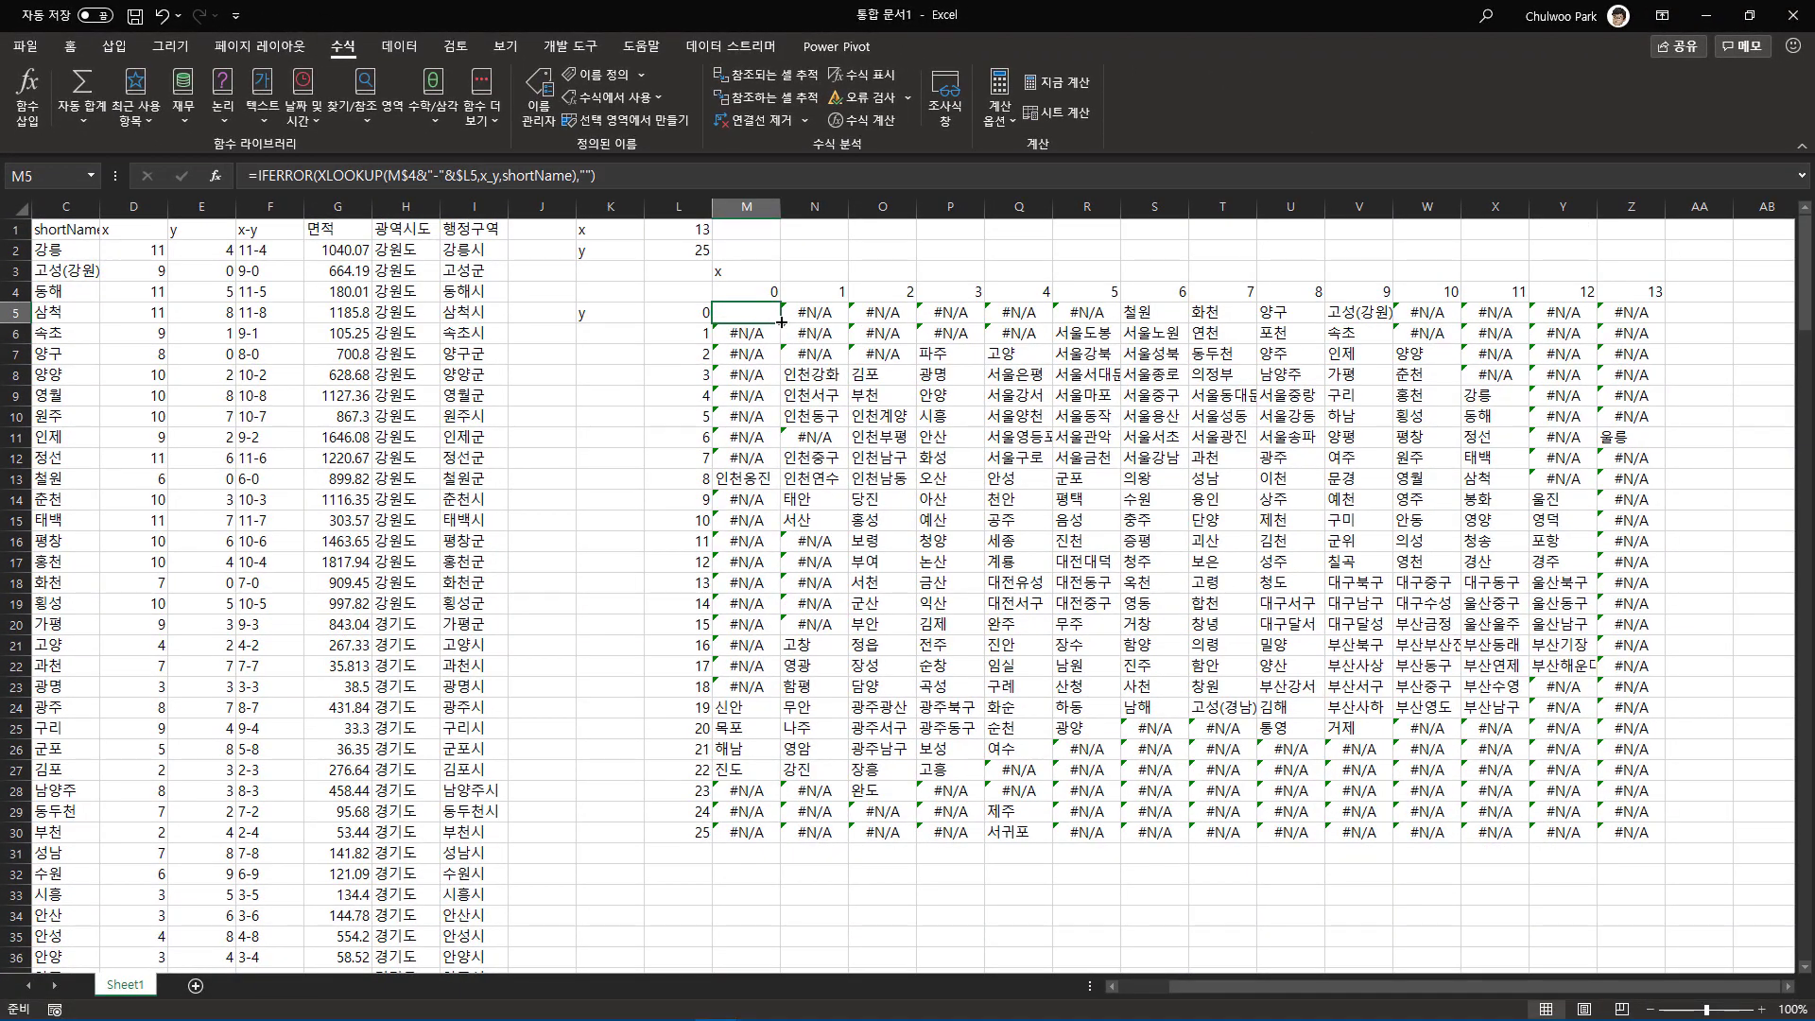
drag(781, 322, 1653, 834)
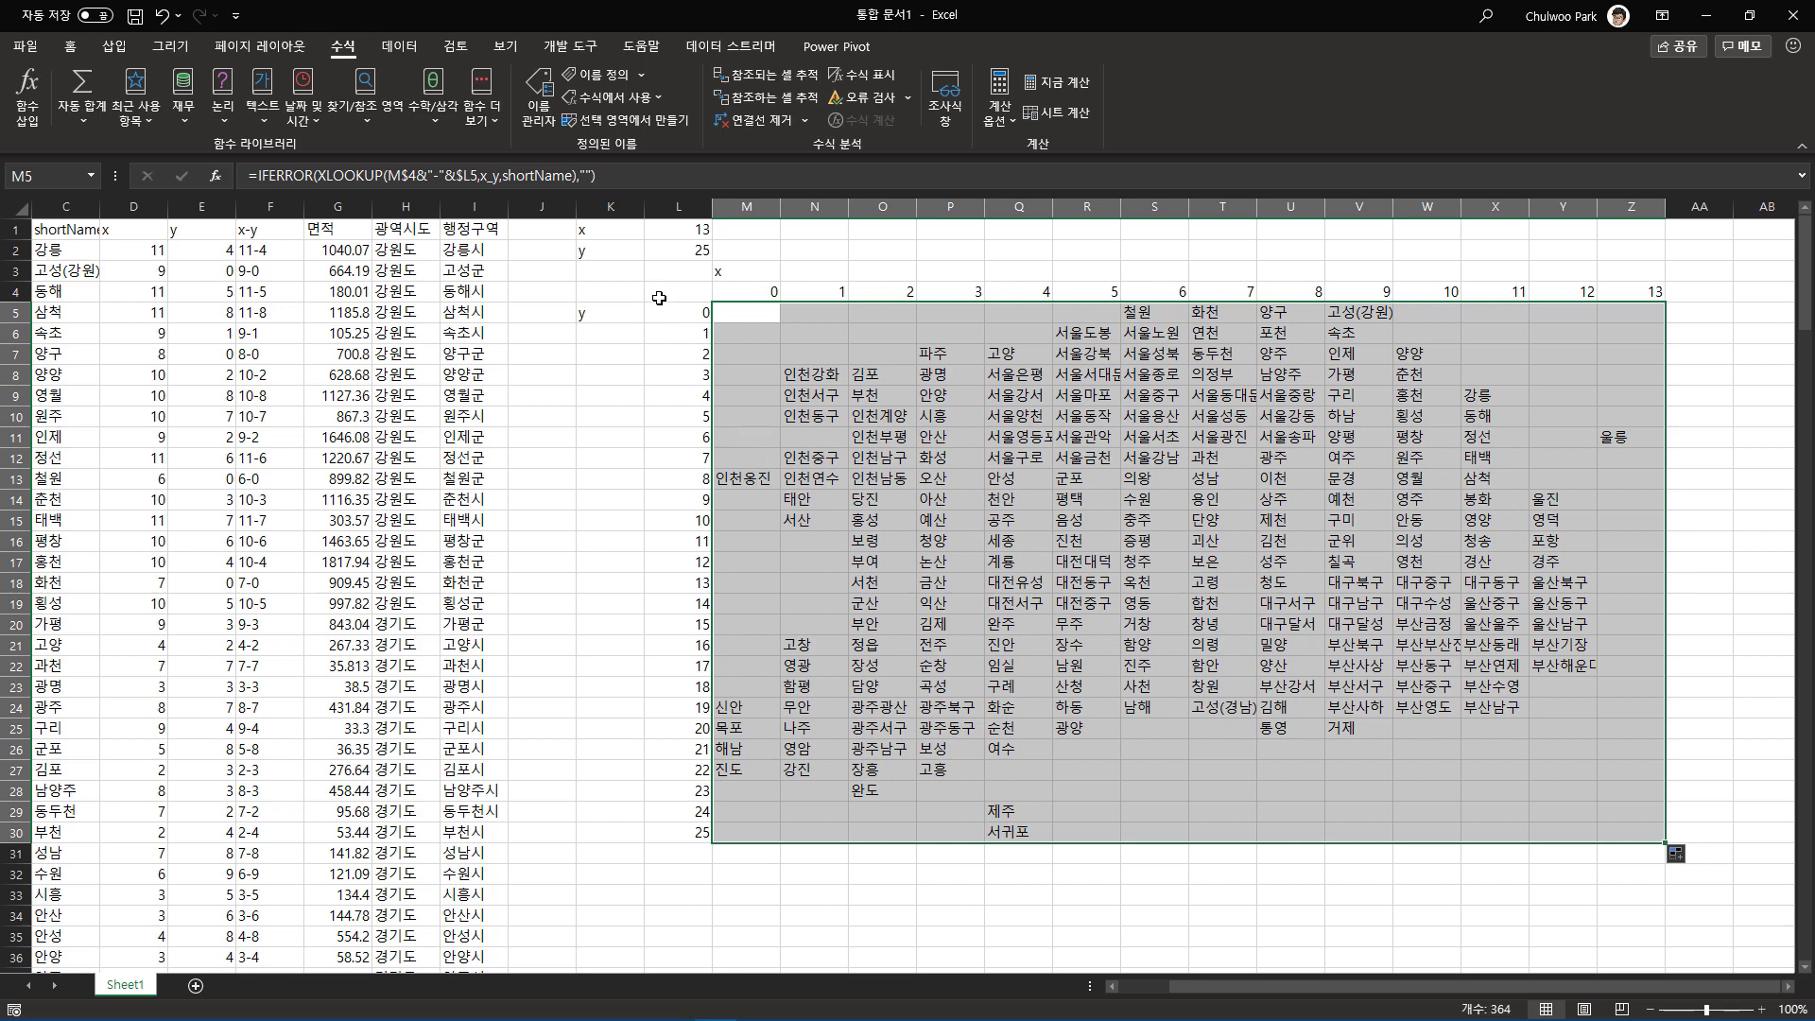
Fill the background of the grid range L4:AA31 with white.
drag(659, 298, 1670, 862)
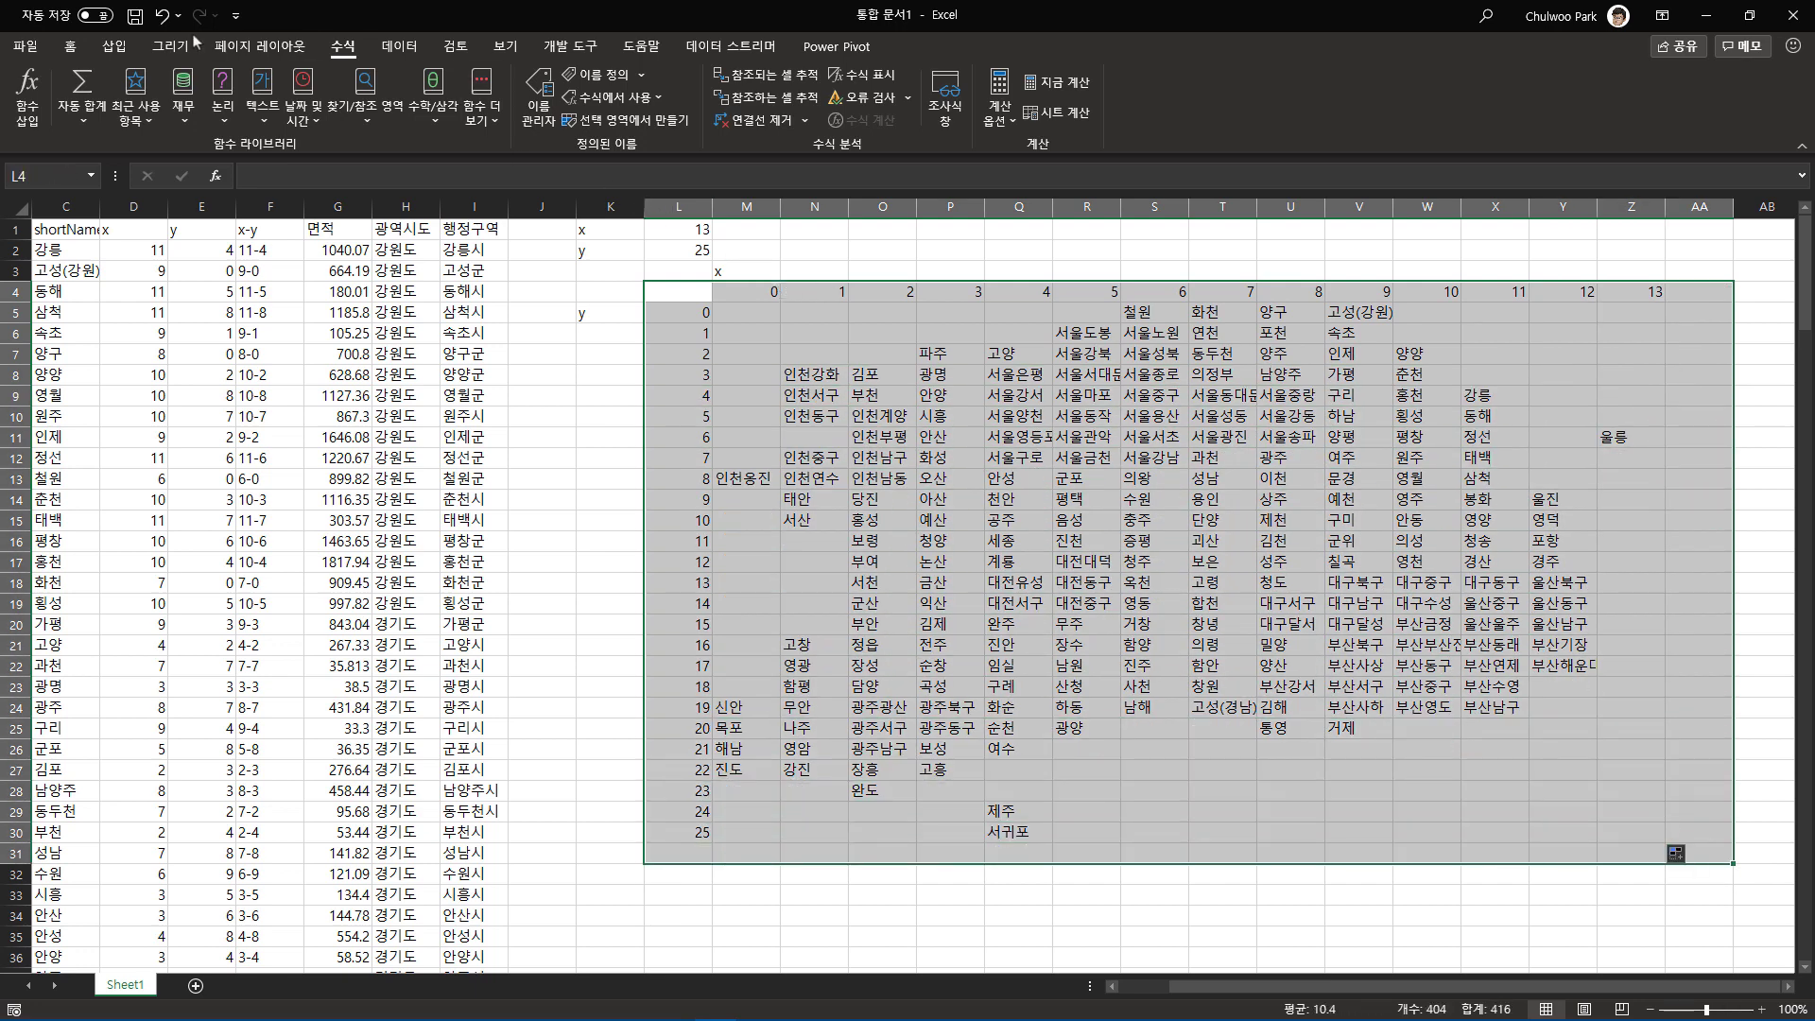
click(70, 46)
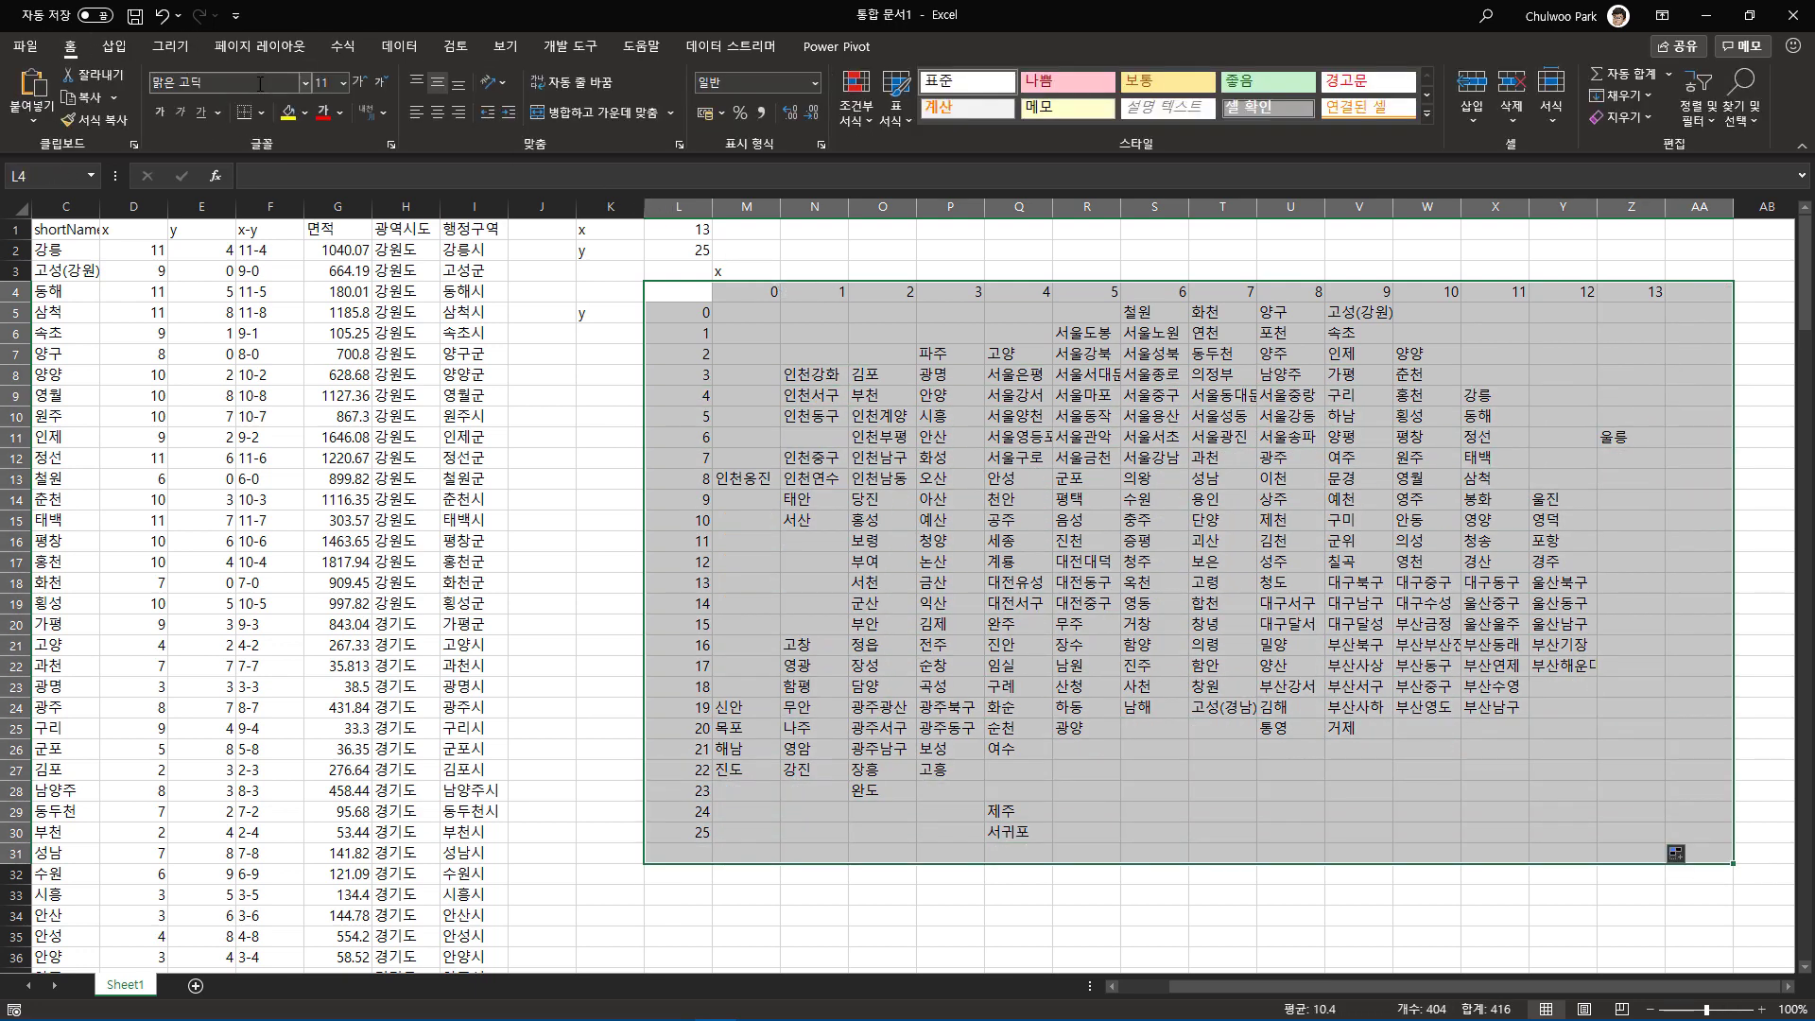
click(304, 114)
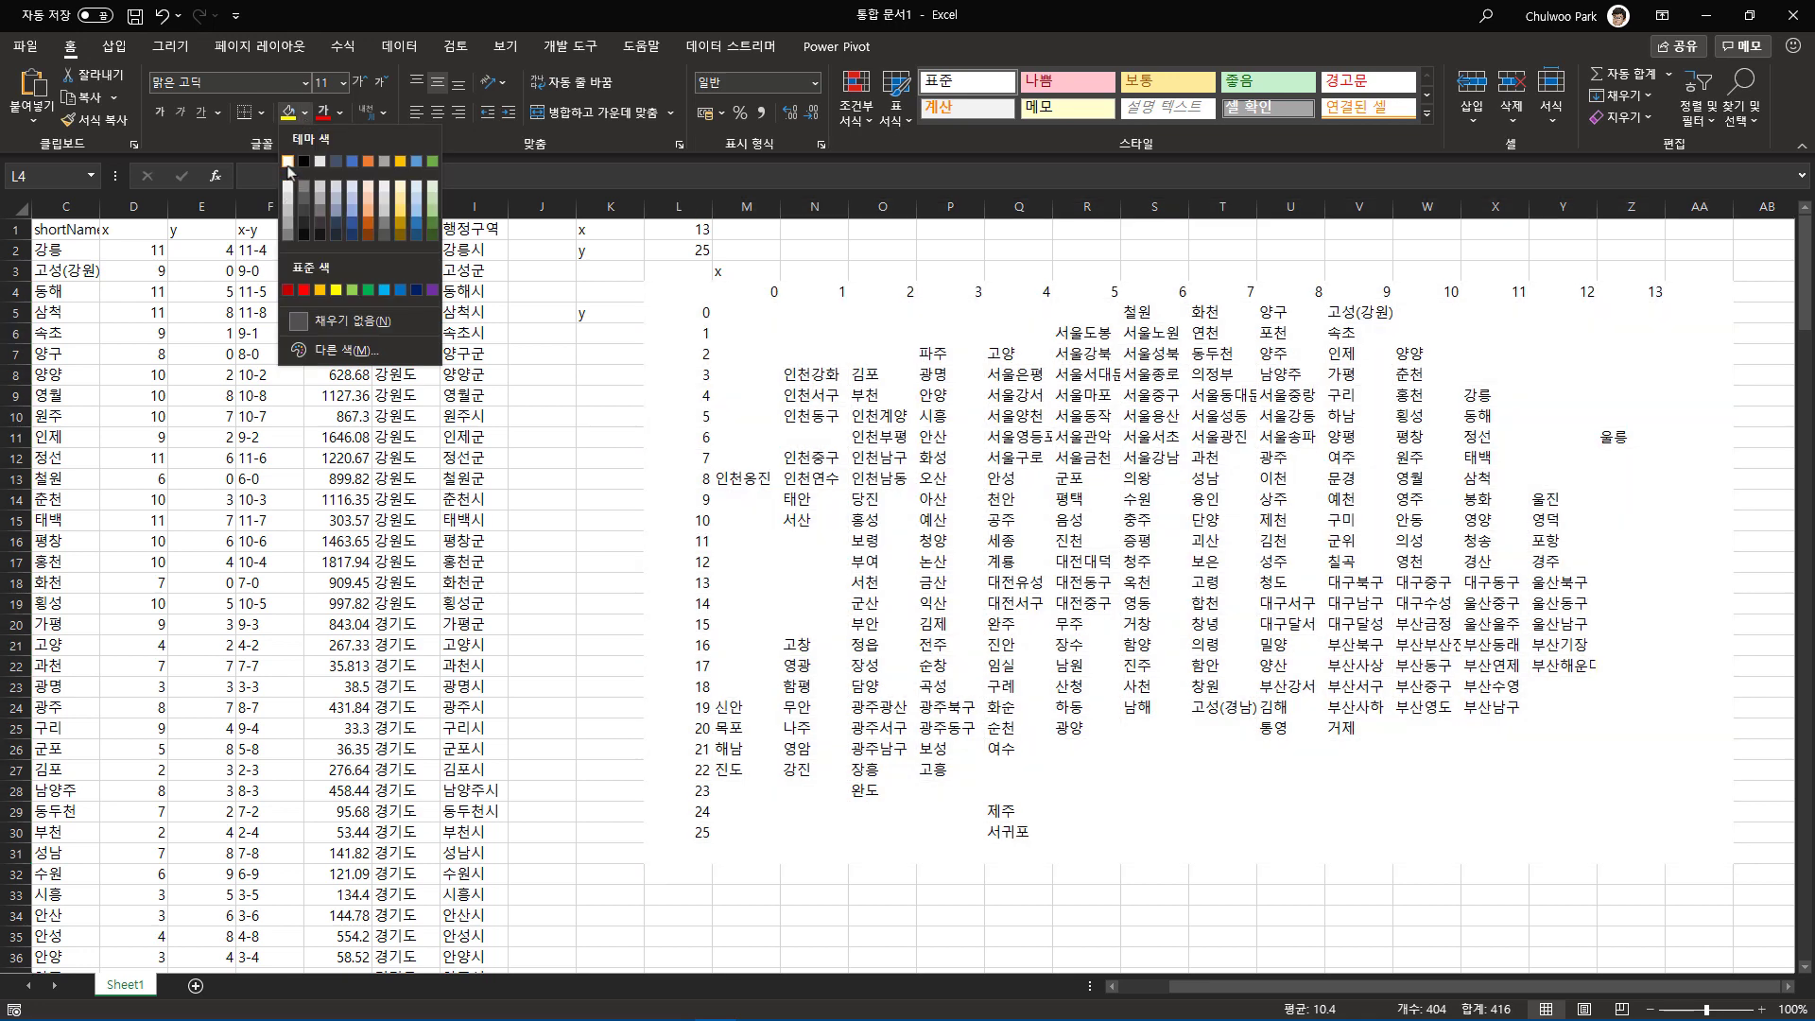
click(288, 206)
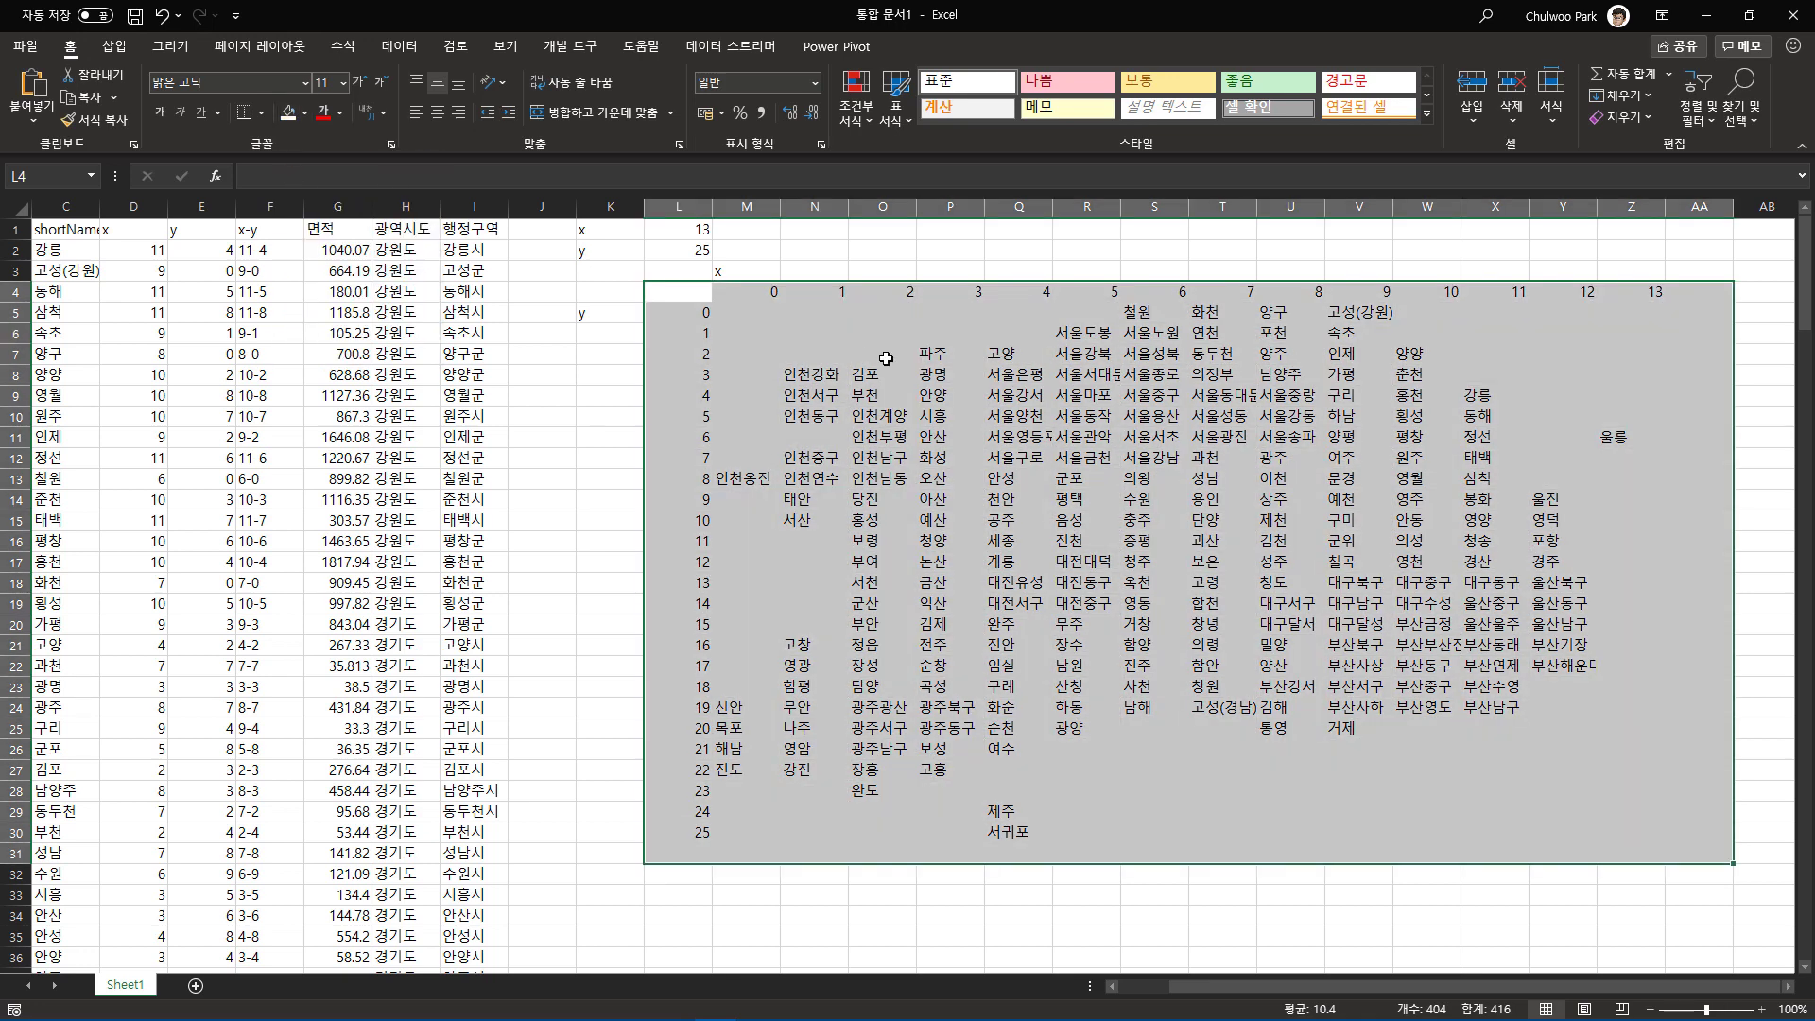
Set the font color of the y axis numbers in L4:L31 and the x axis numbers in L4:AA4 to white.
drag(691, 295, 683, 845)
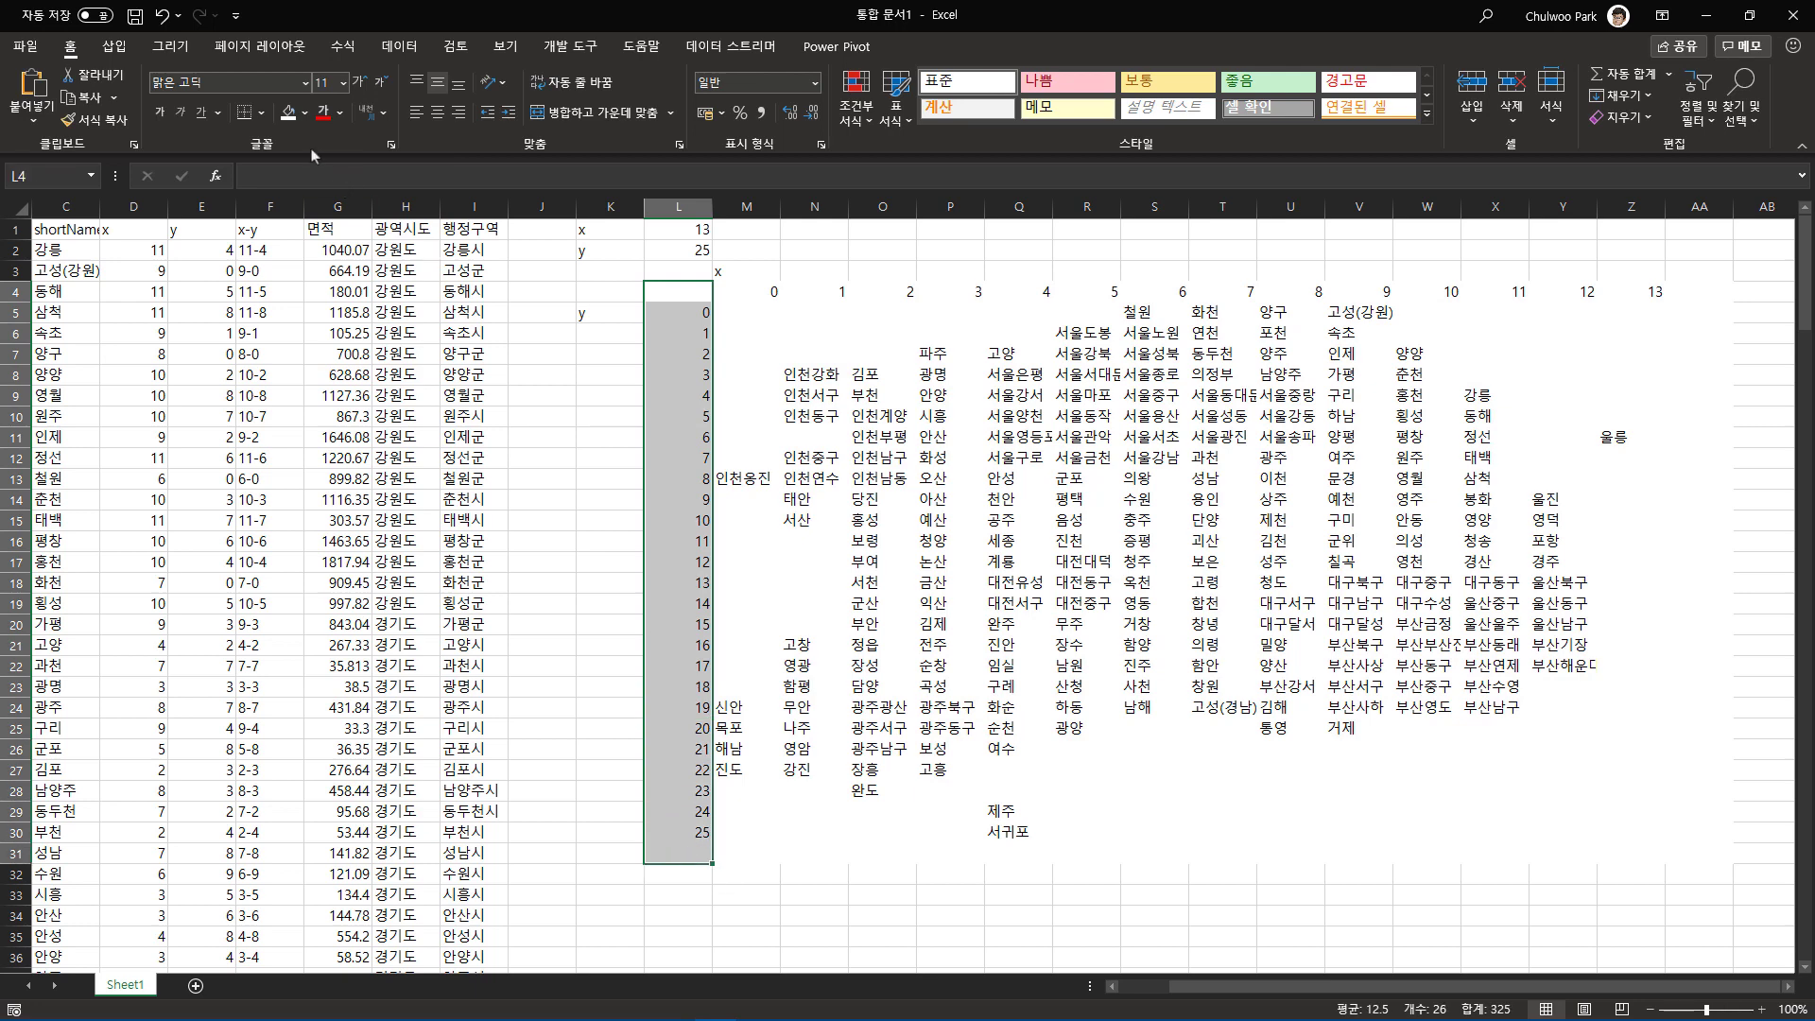
click(339, 112)
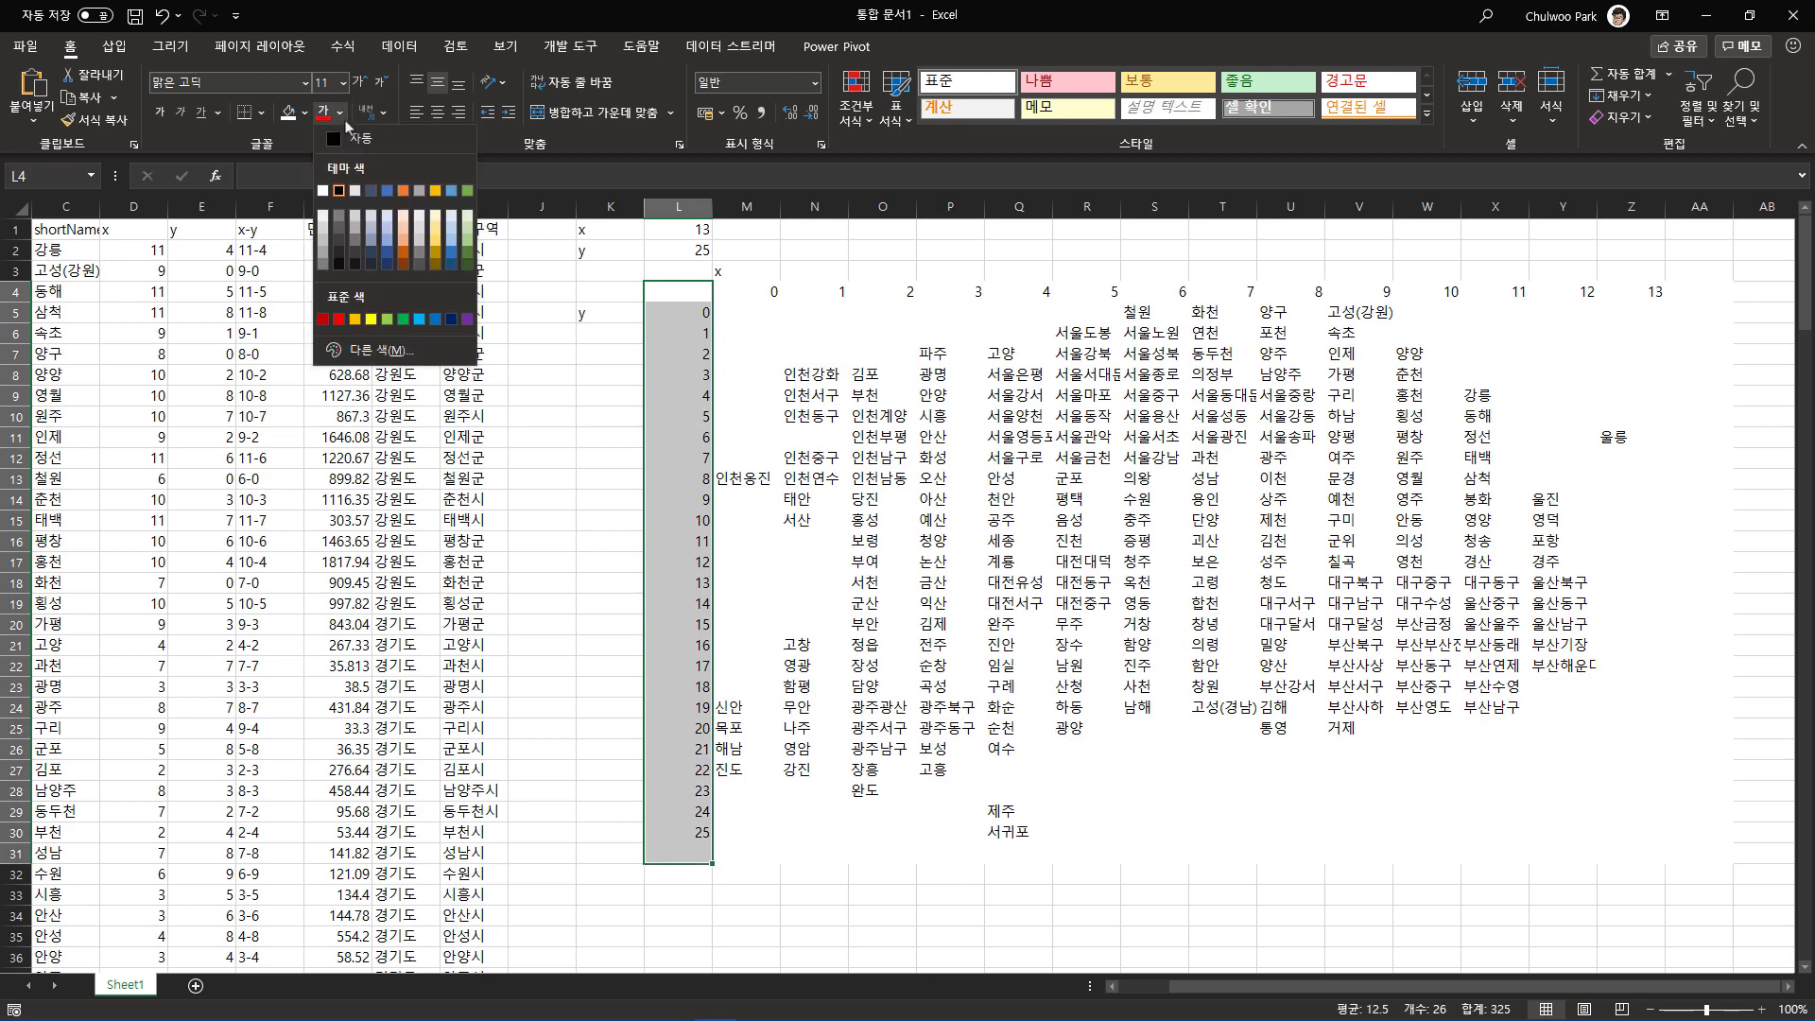
click(323, 192)
drag(698, 291, 1691, 295)
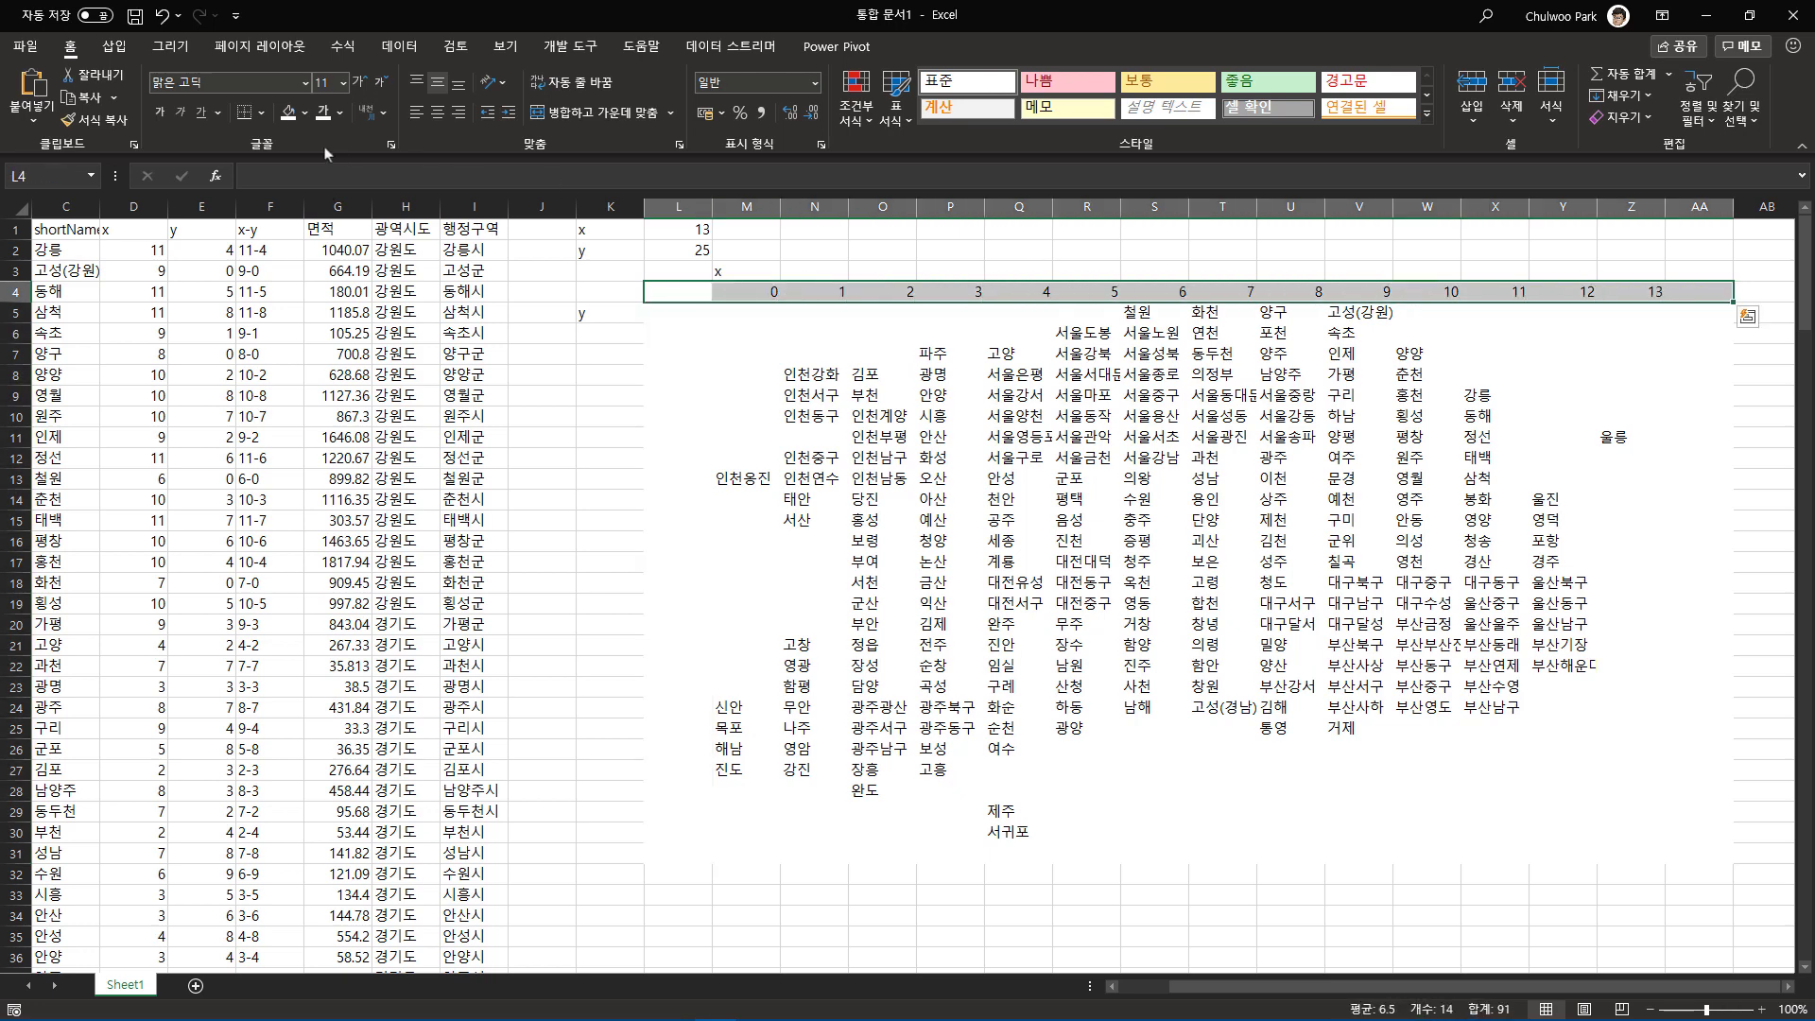
click(323, 112)
click(857, 397)
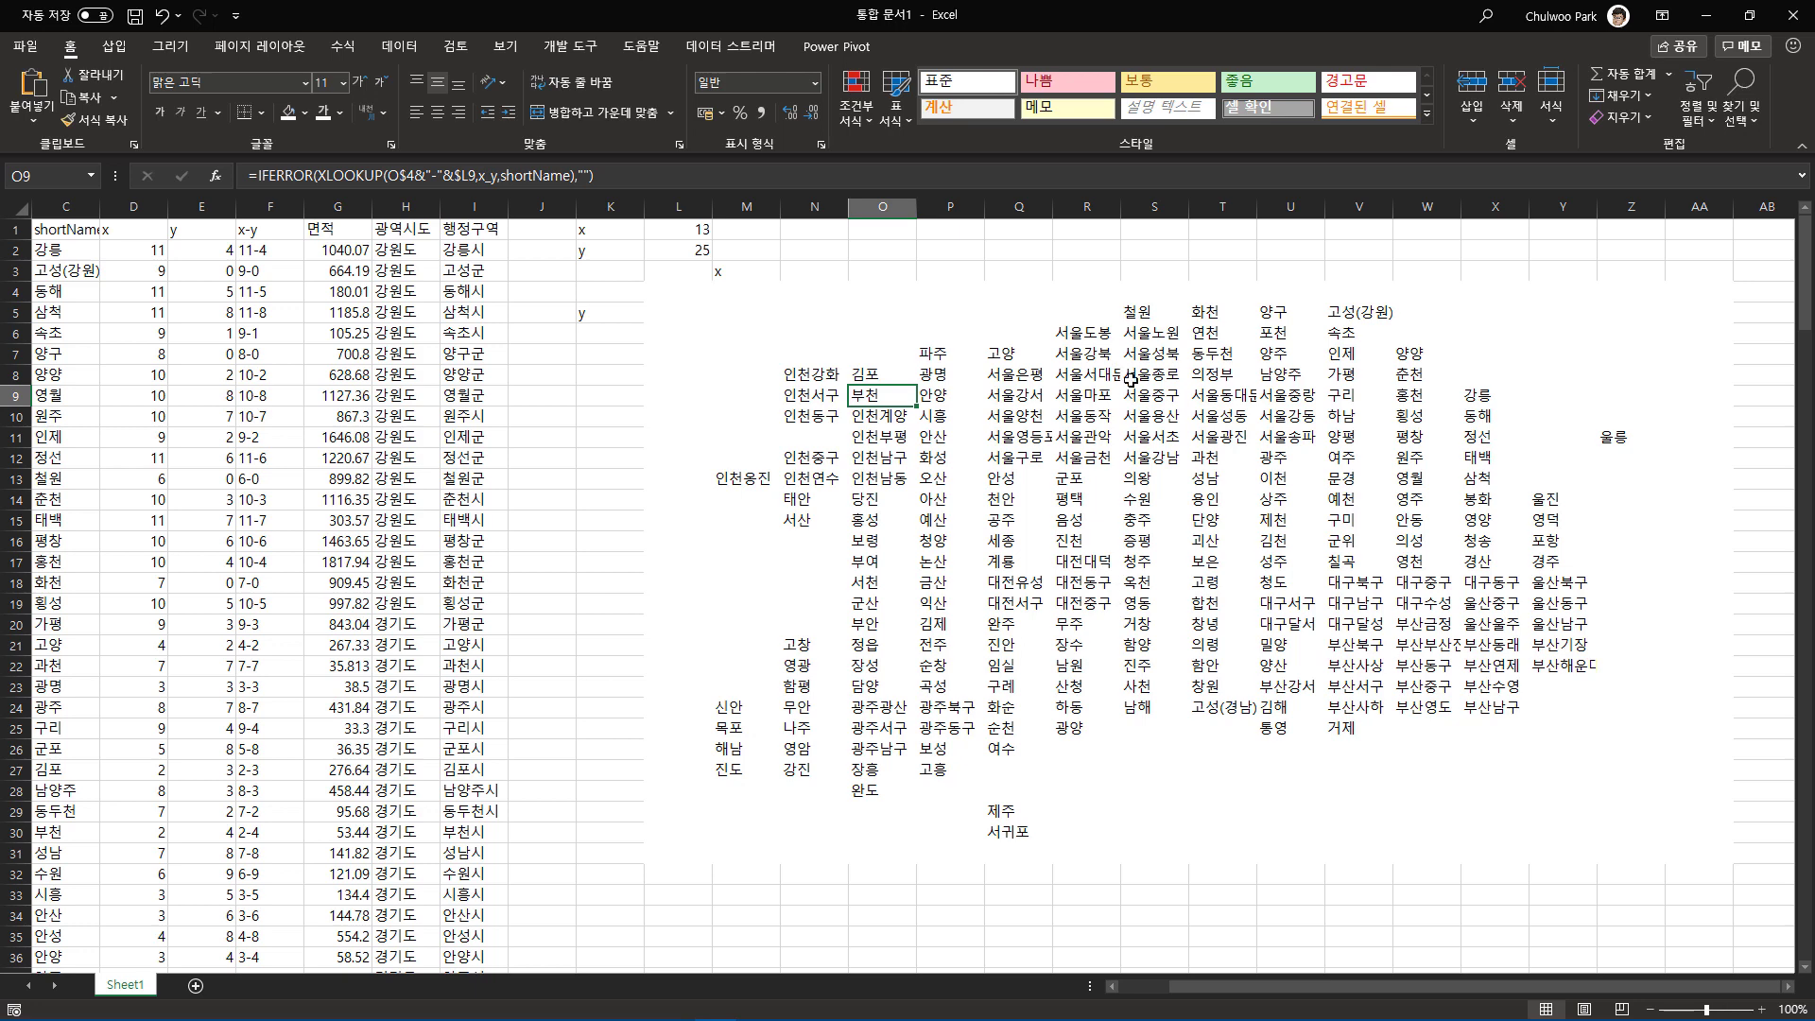
Set the width of columns M through Z to 8.
mouse_move(747, 206)
drag(747, 206, 1608, 229)
right_click(1426, 214)
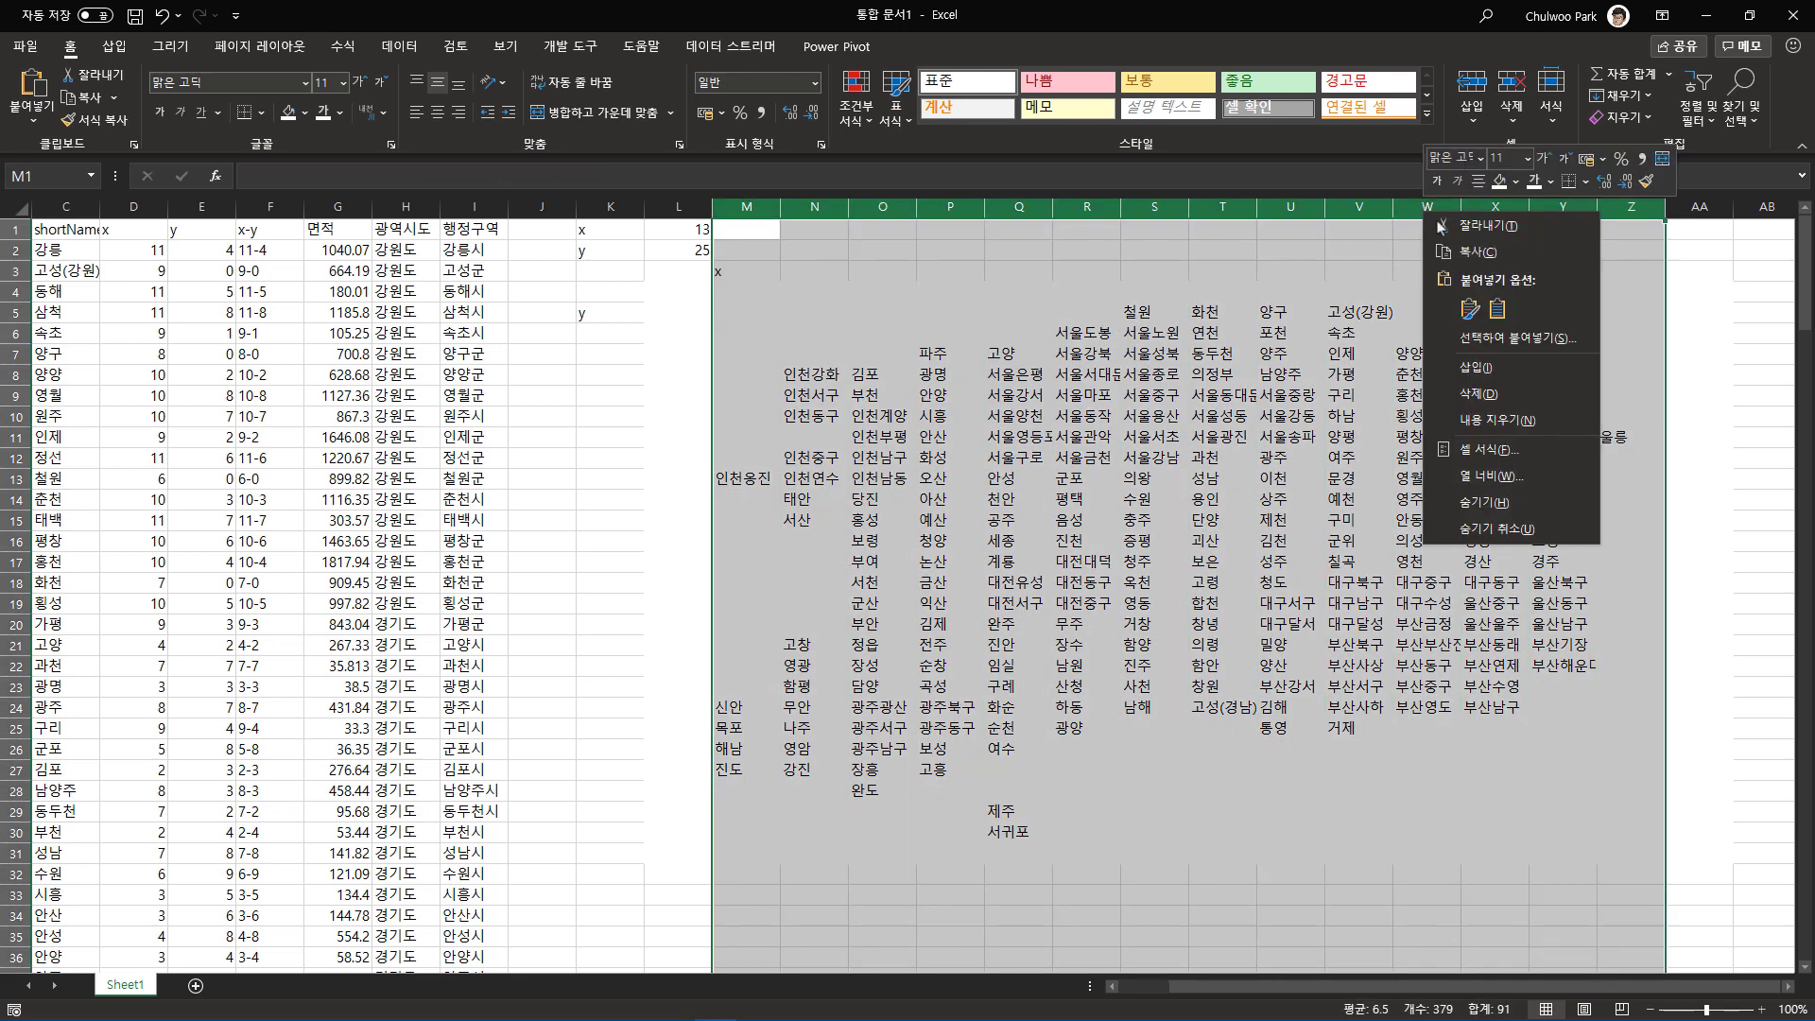
click(1503, 477)
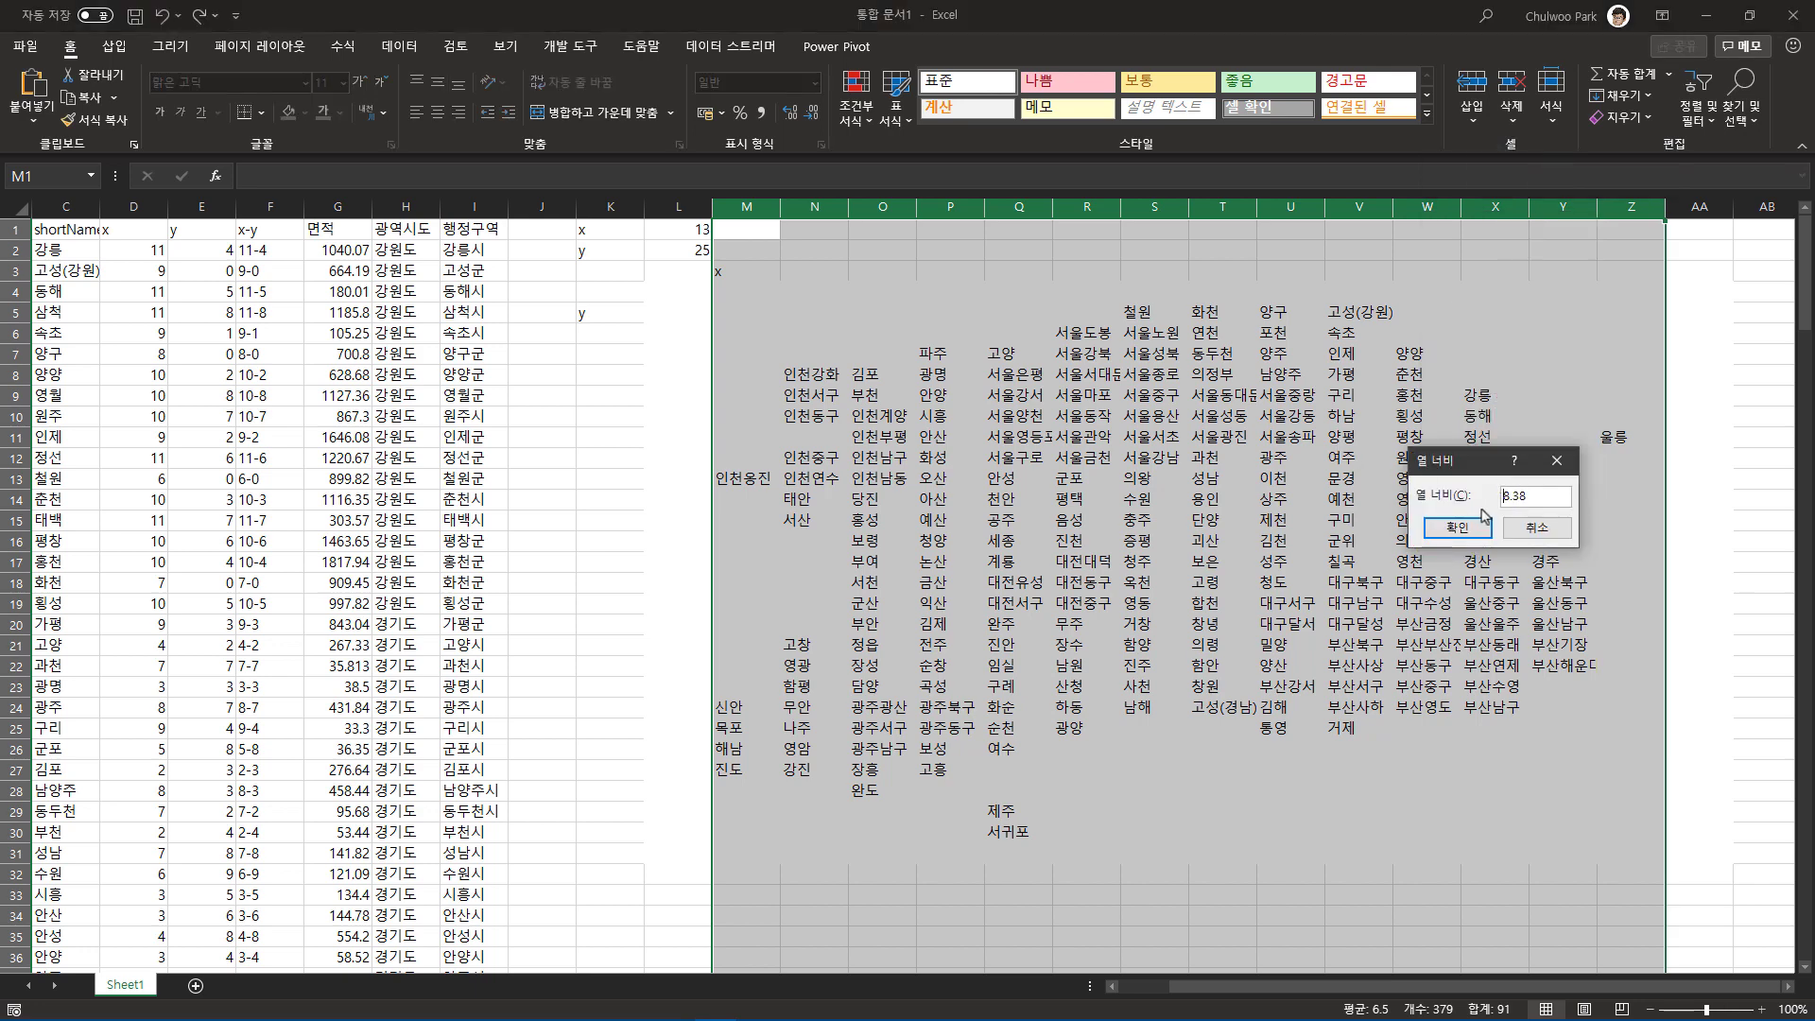
drag(1537, 501, 1421, 493)
text(8)
click(1457, 527)
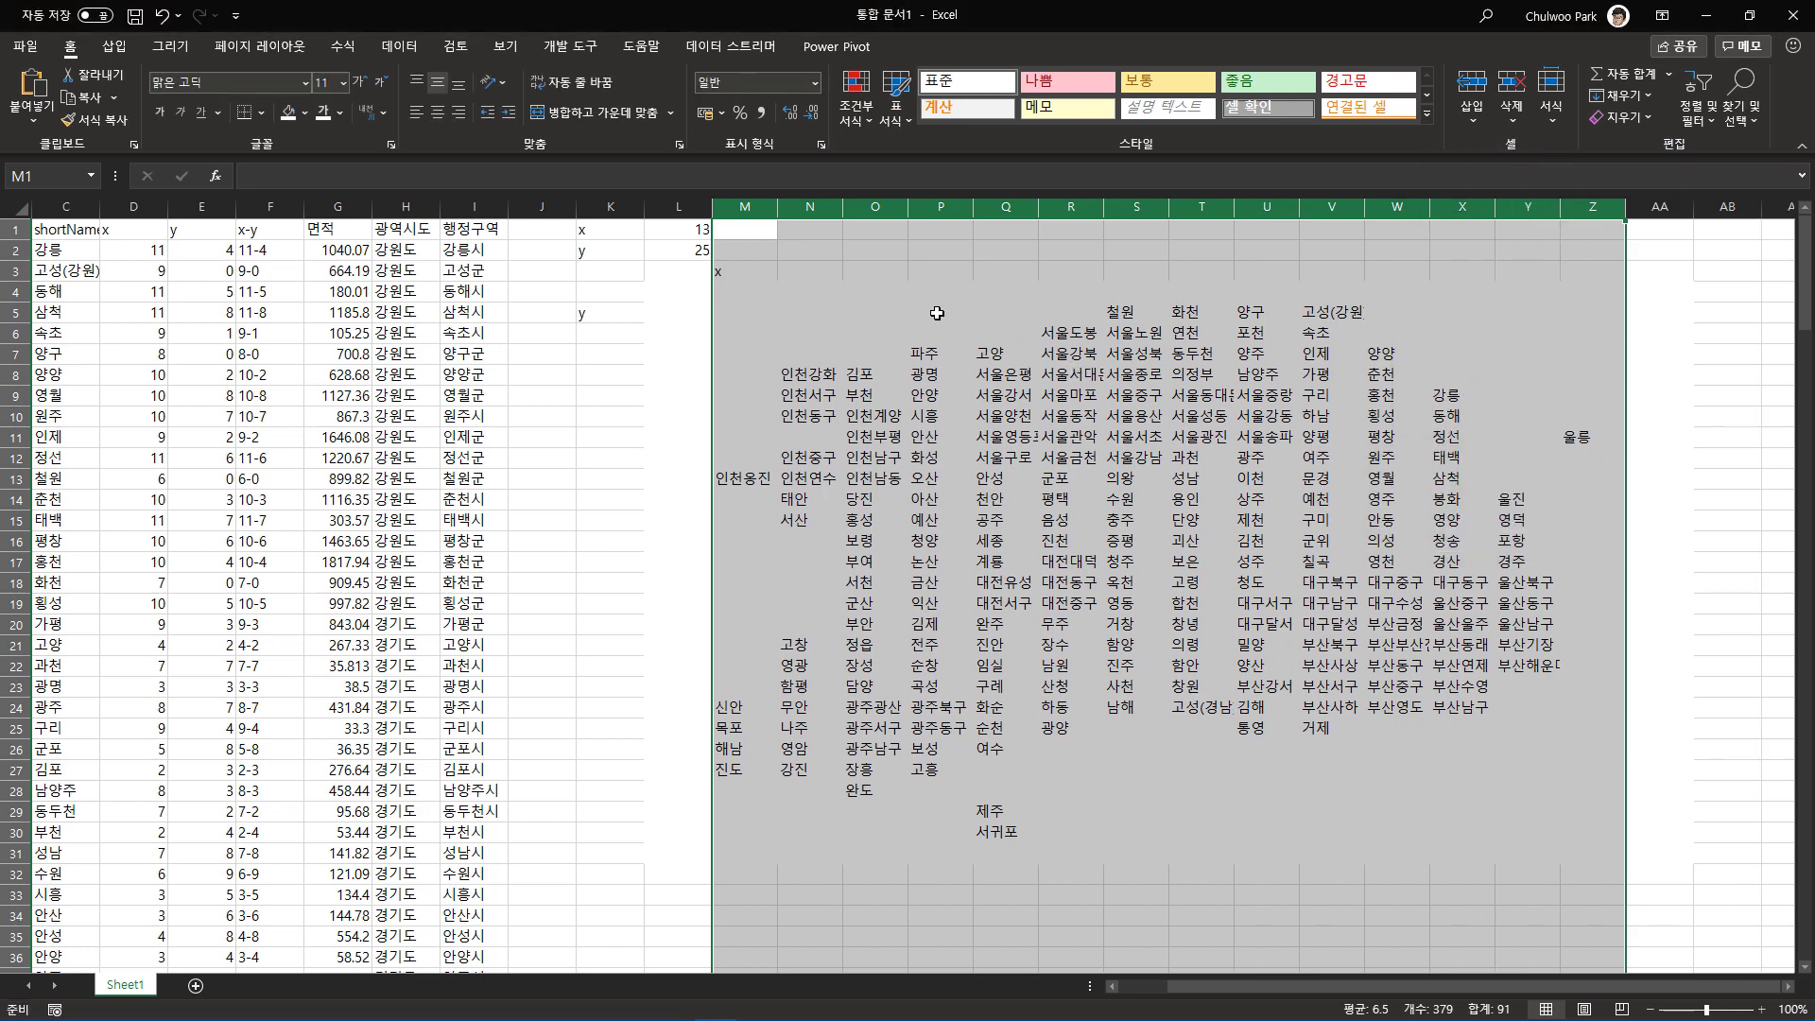
click(1551, 99)
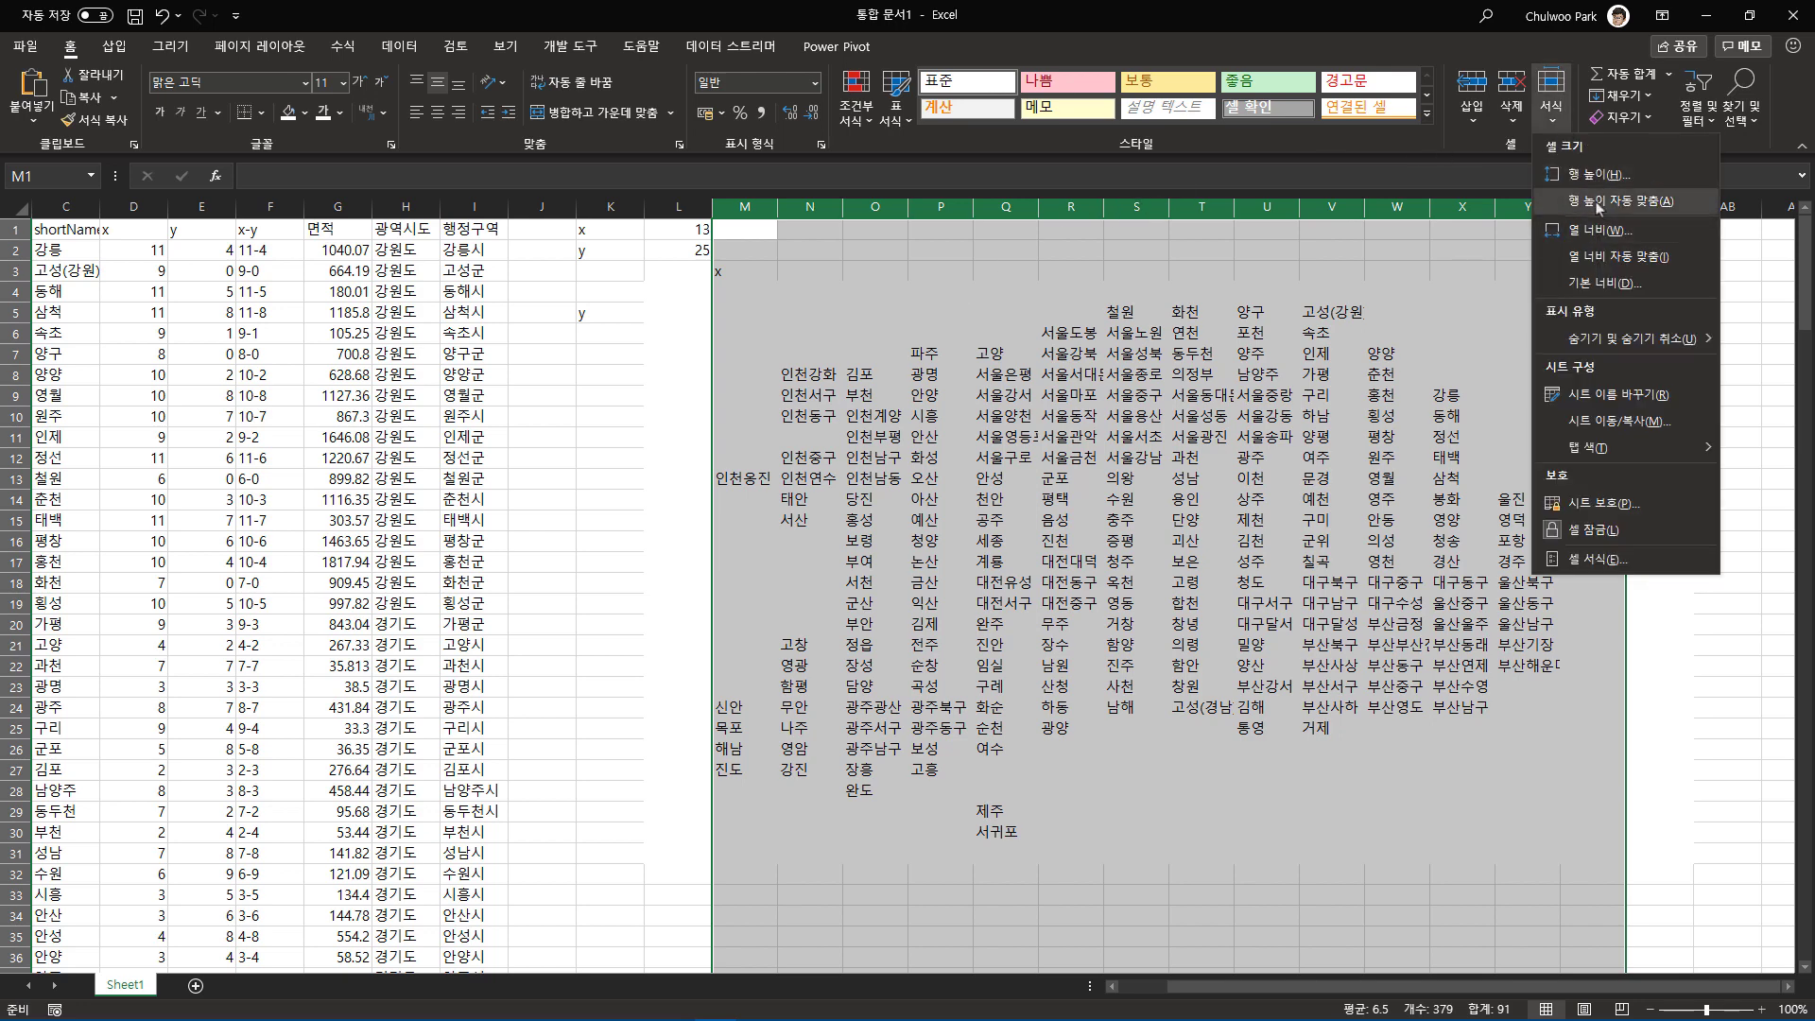
click(1599, 187)
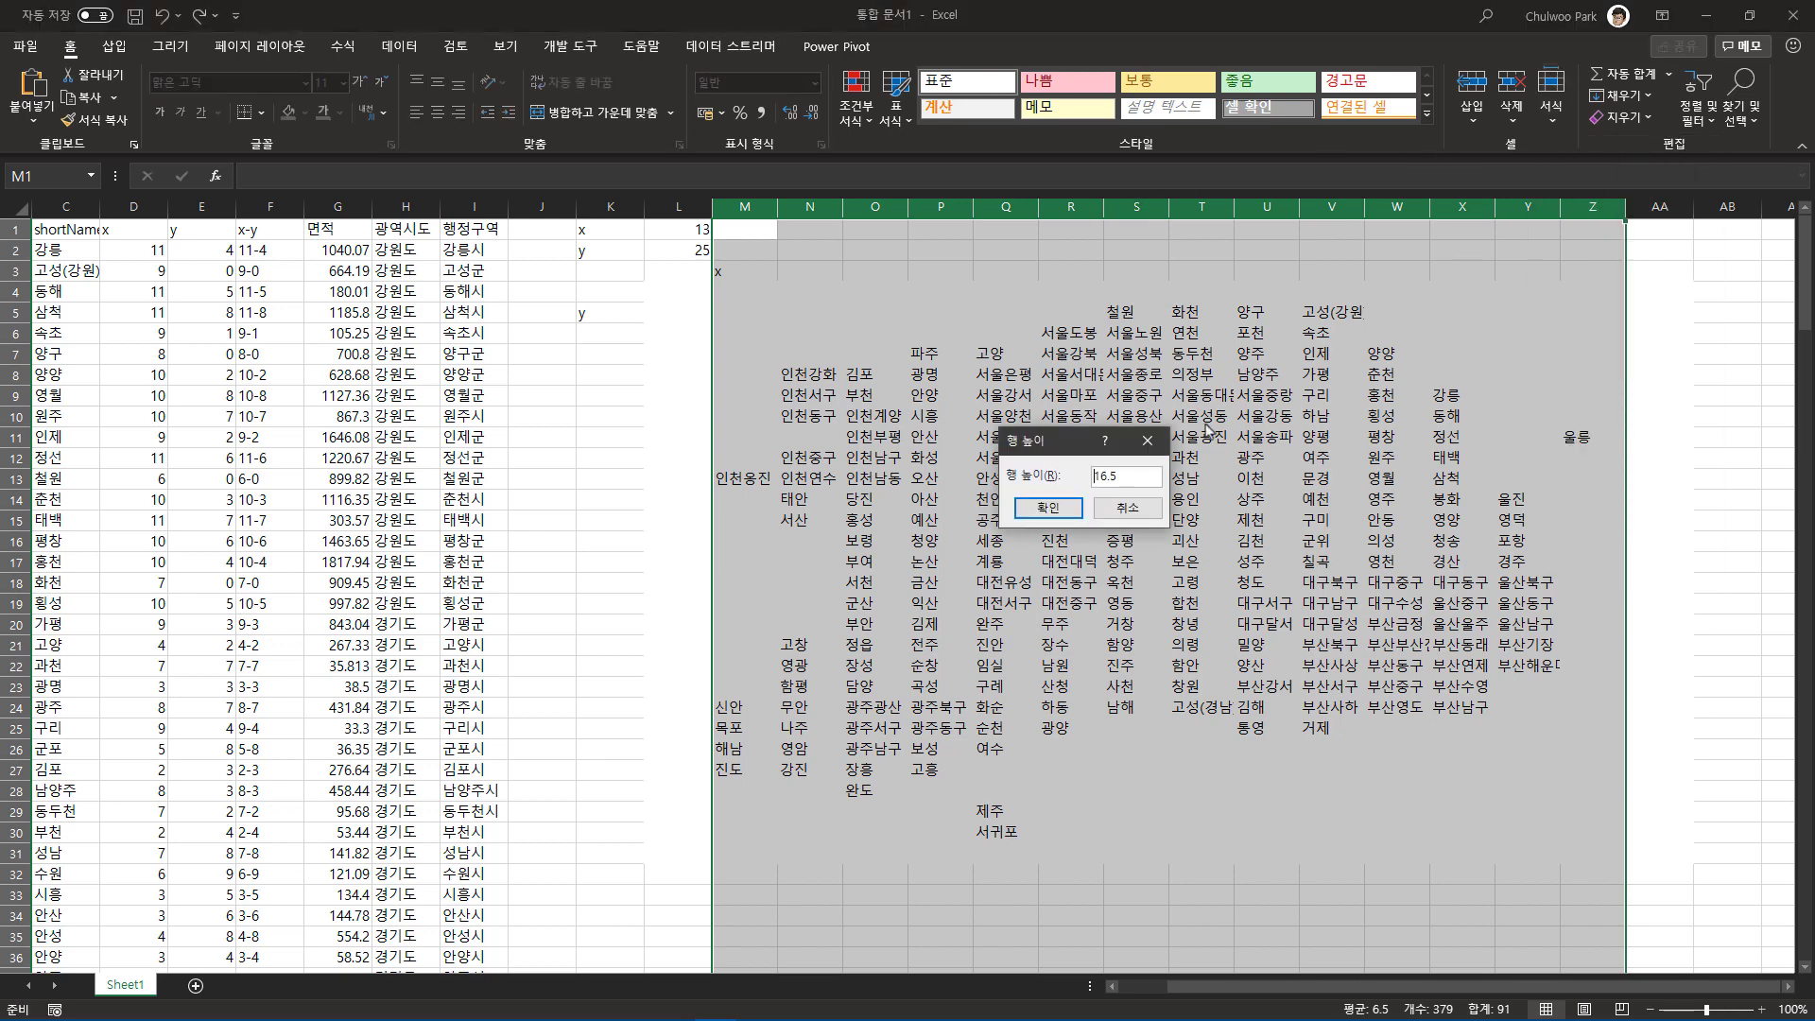
click(1125, 515)
click(937, 492)
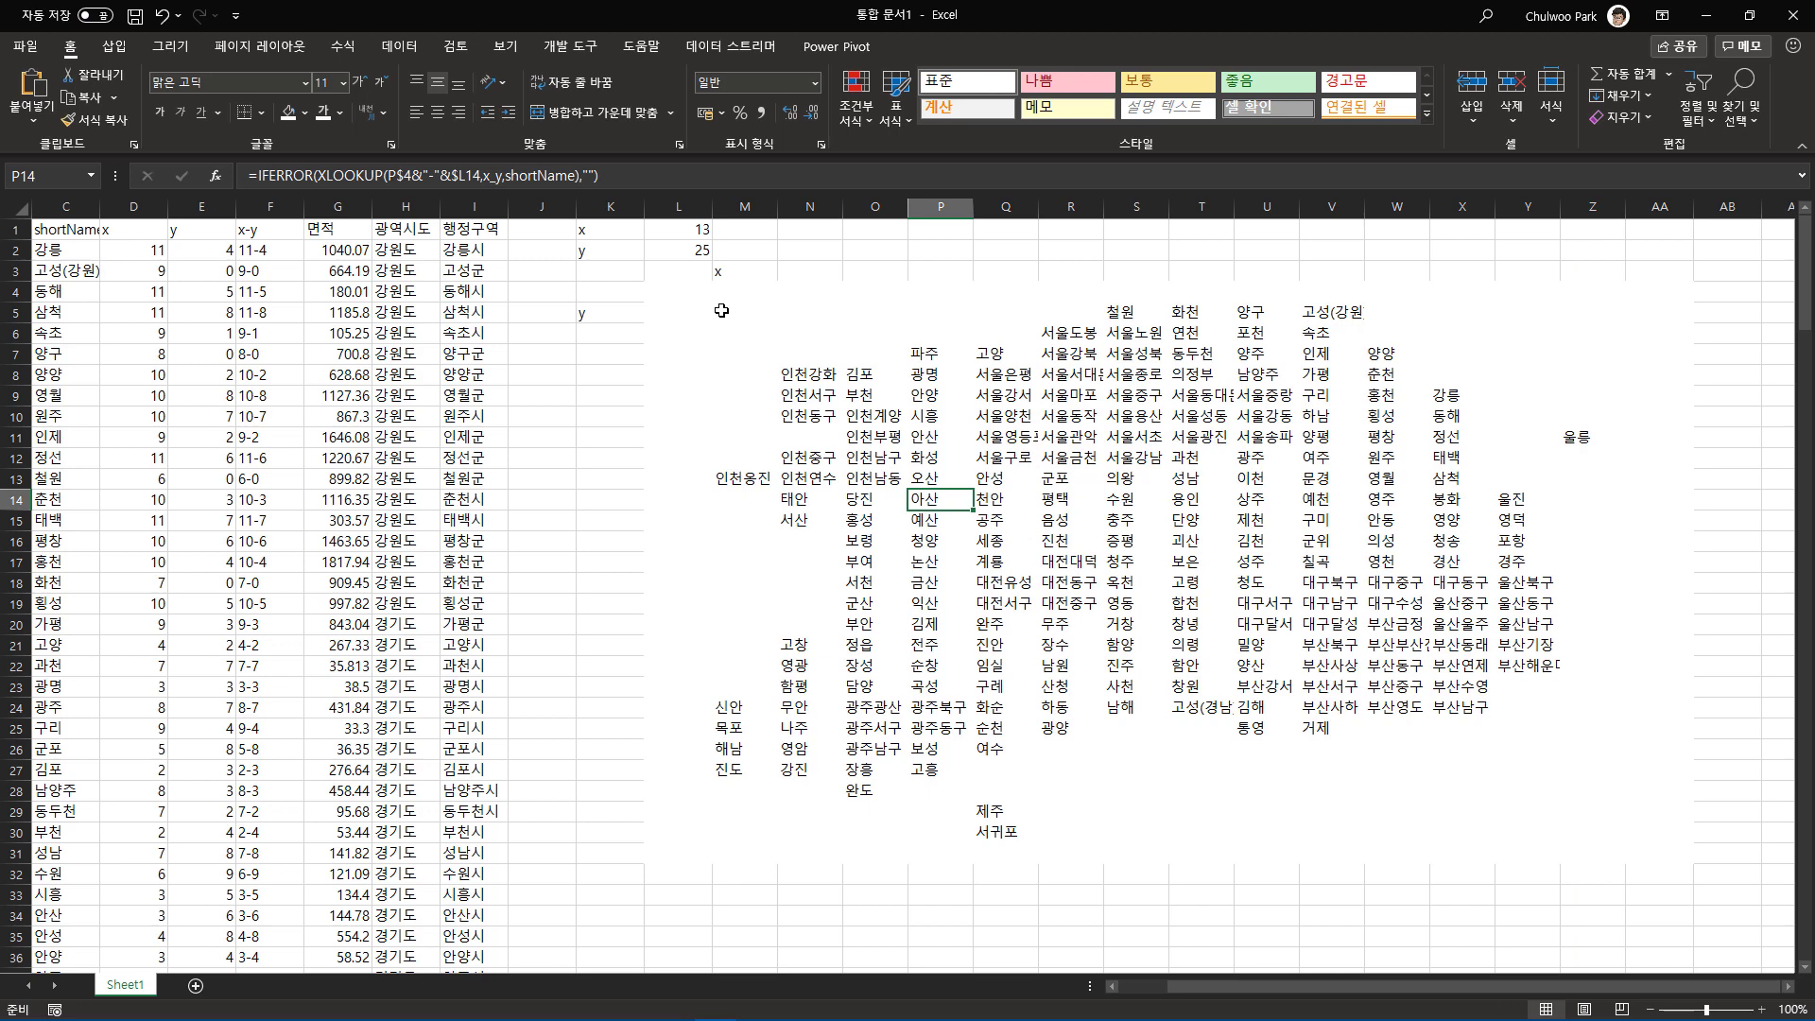
Set the row height of the map range L5:Z30 to 40.
drag(721, 310, 1563, 827)
click(1551, 94)
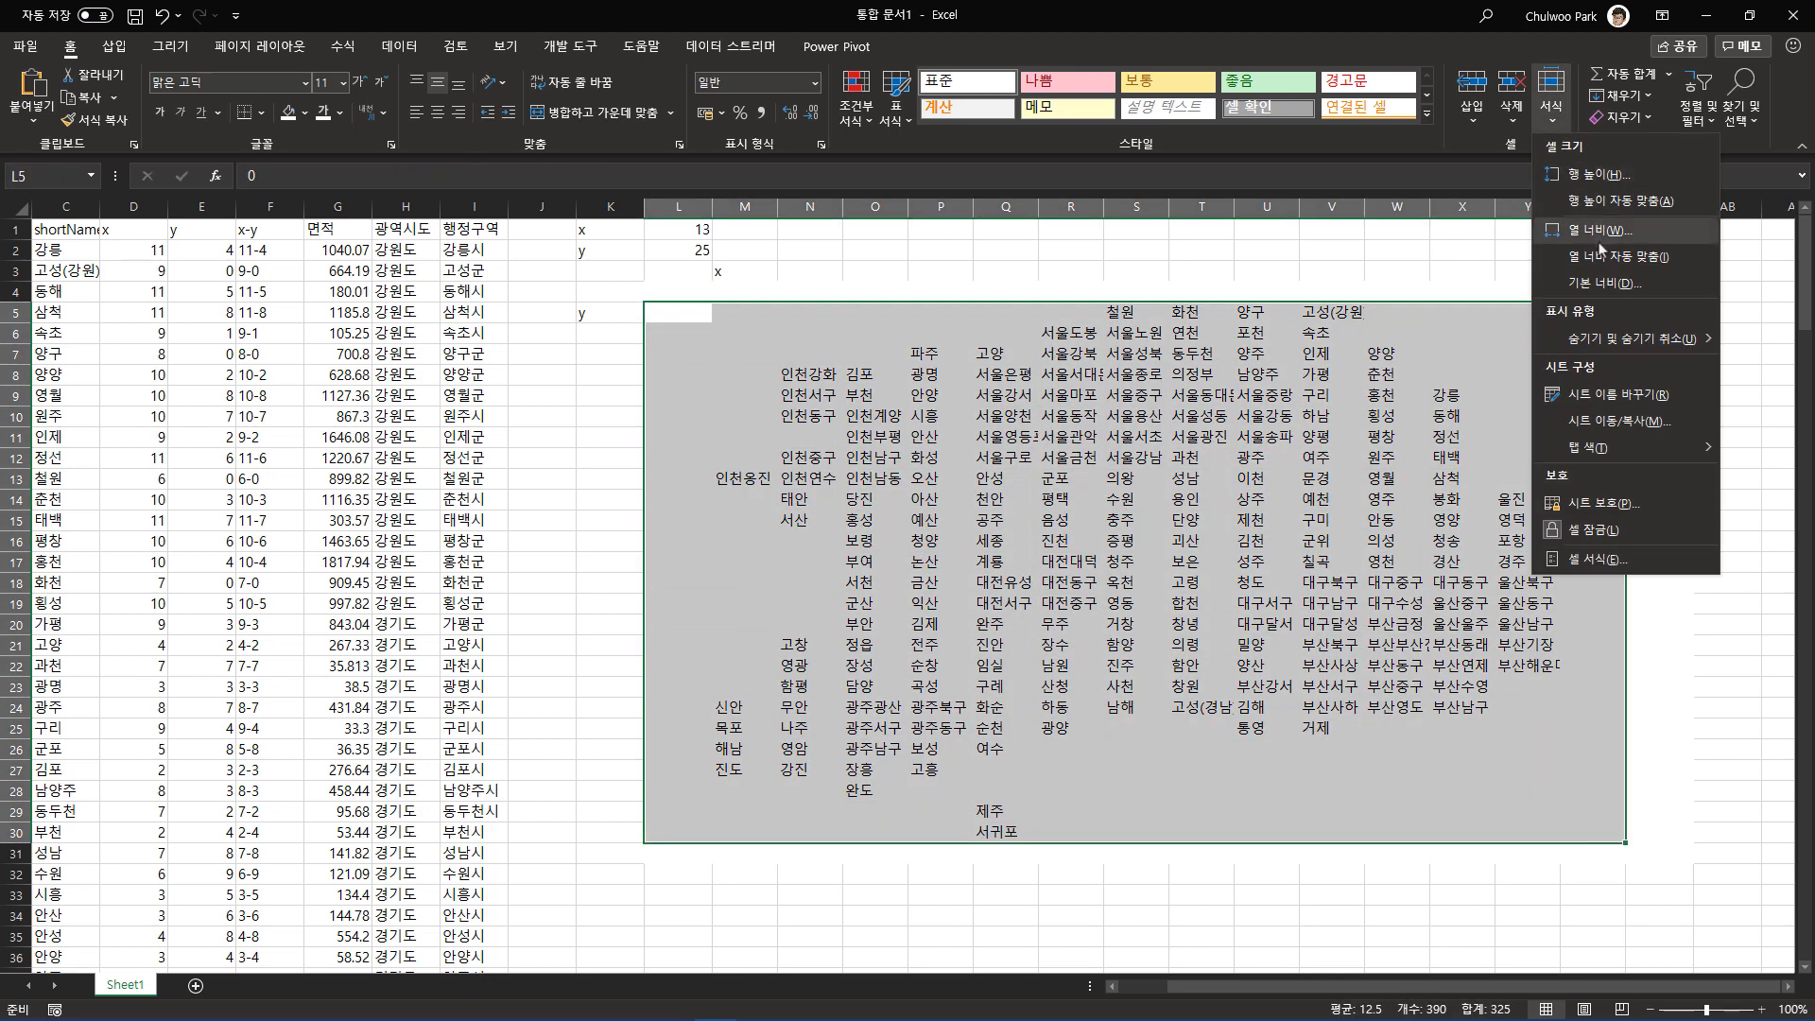
click(1595, 174)
drag(1125, 480, 1017, 480)
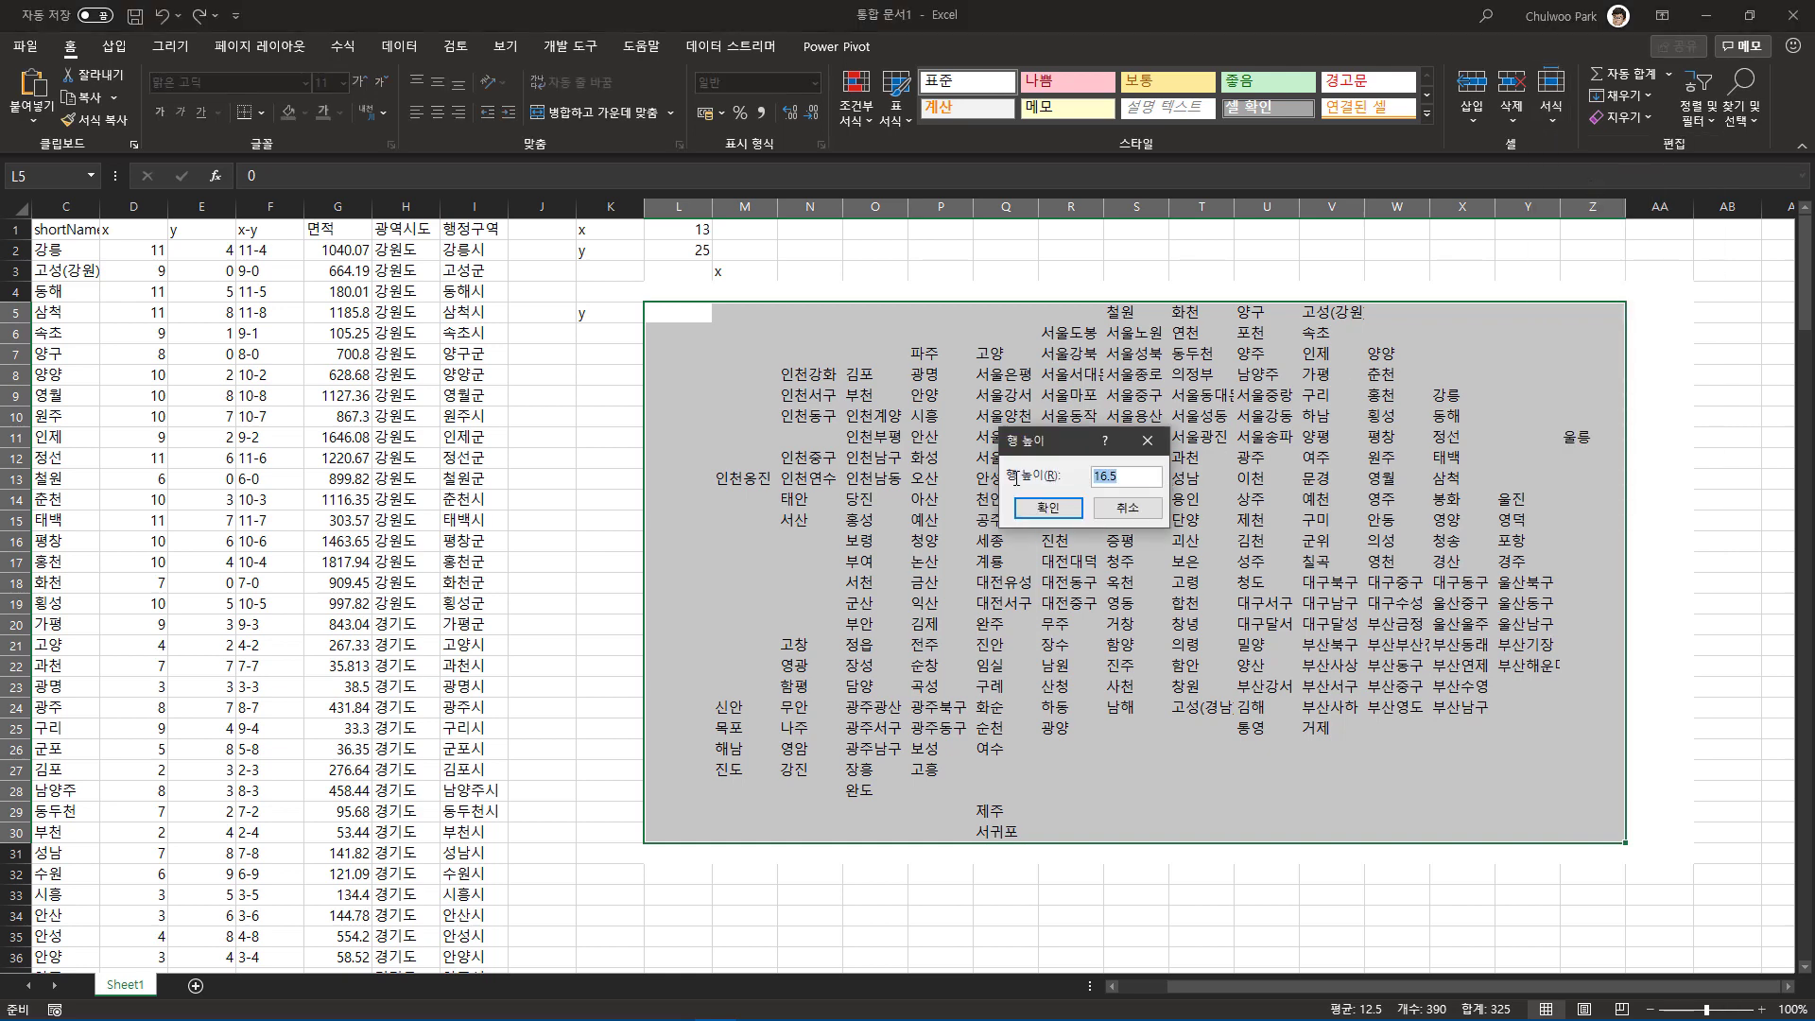
text(40)
key(Return)
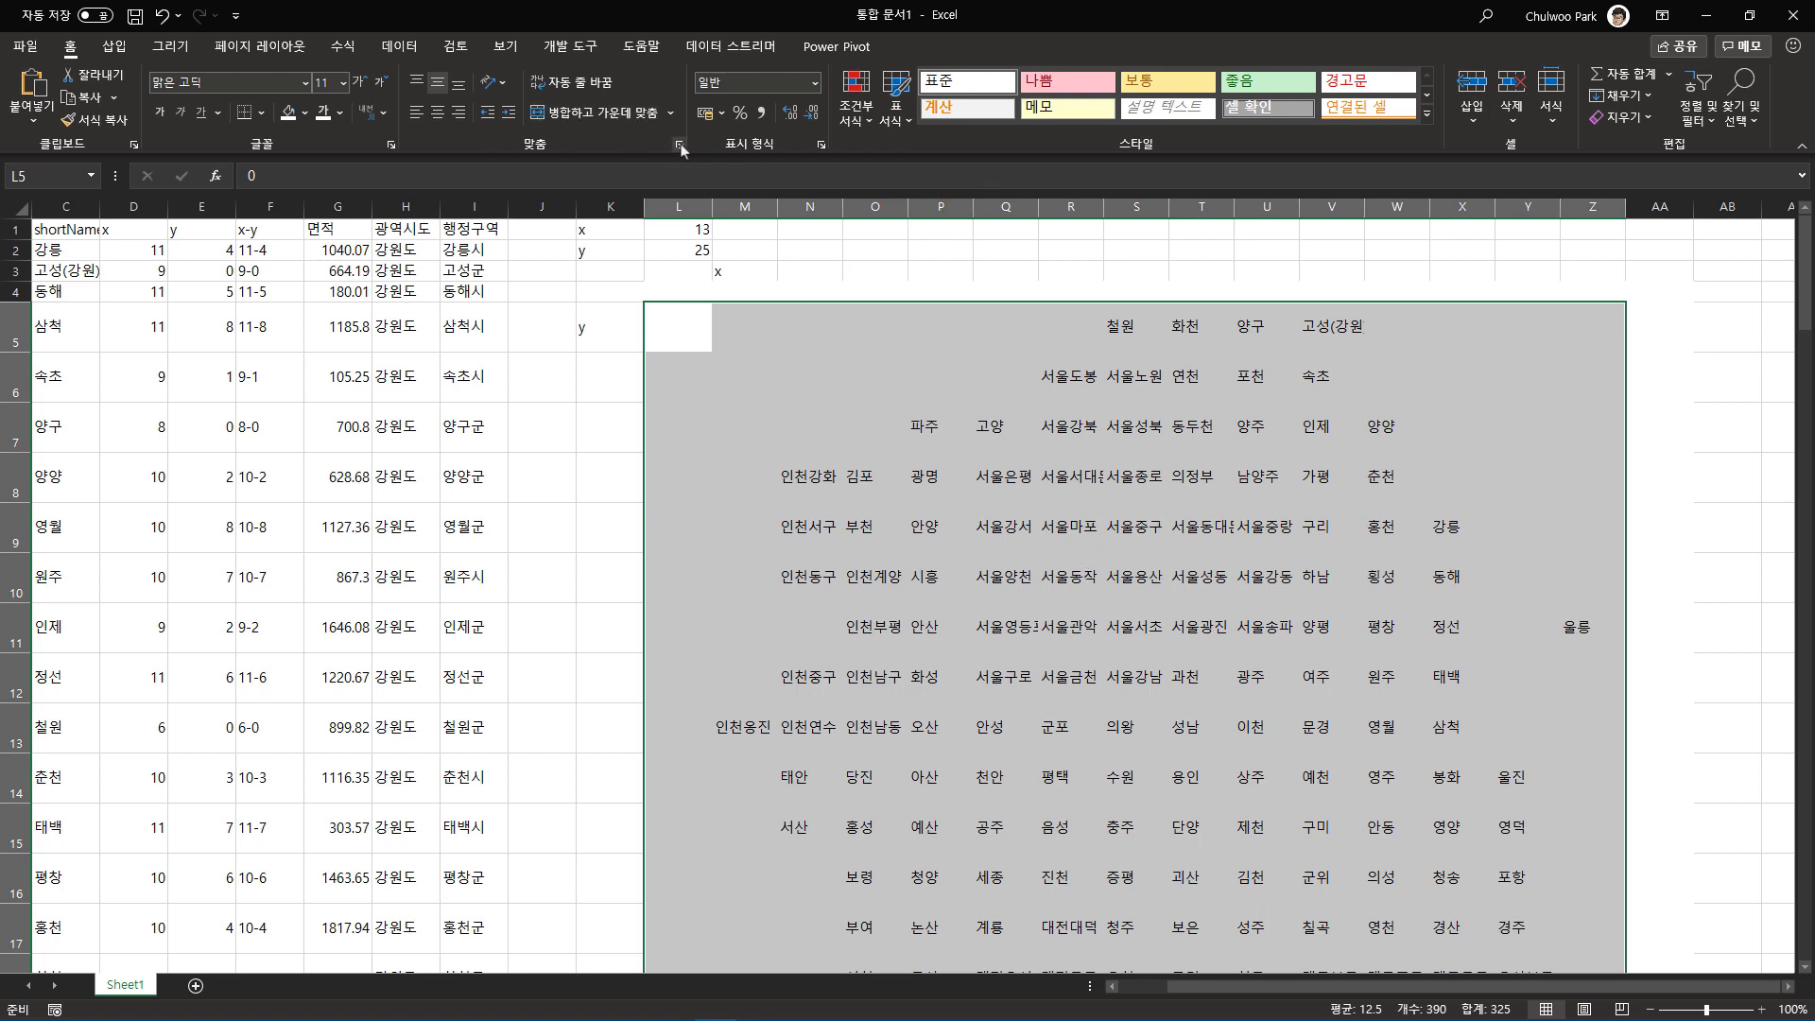
Turn on text wrapping for the cells in the map range L5:Z30.
click(822, 144)
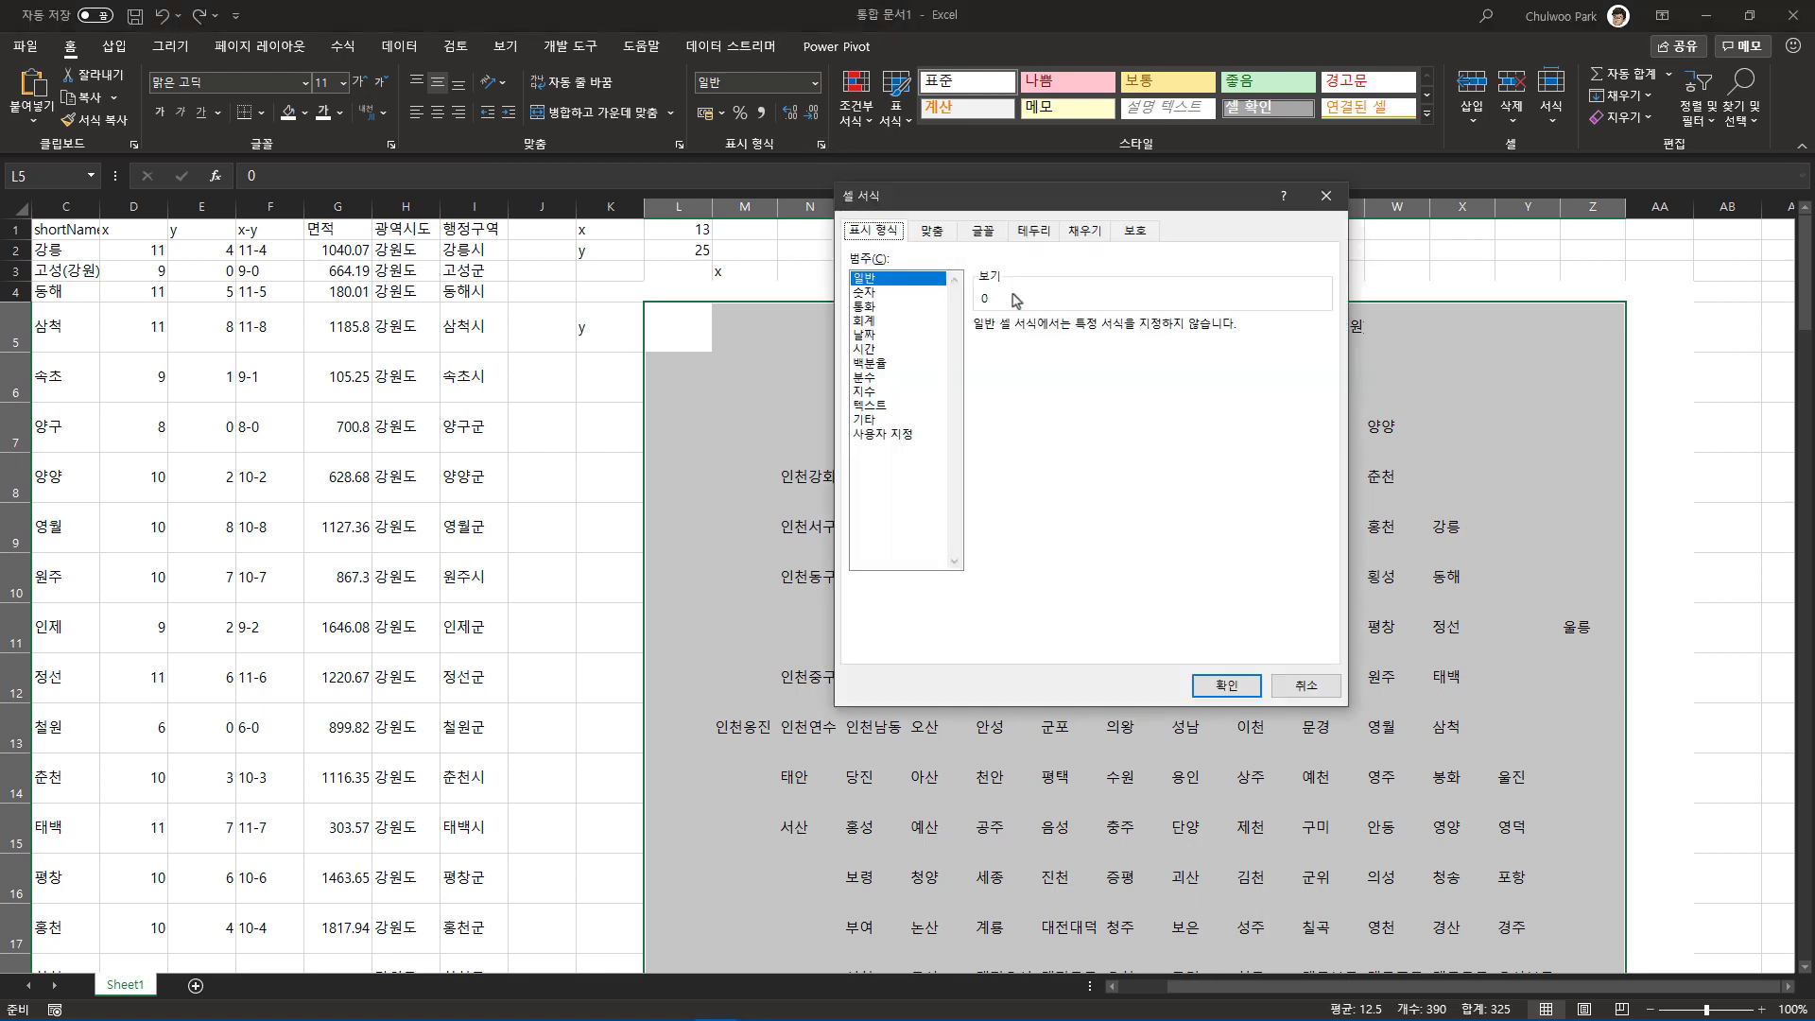
click(1083, 231)
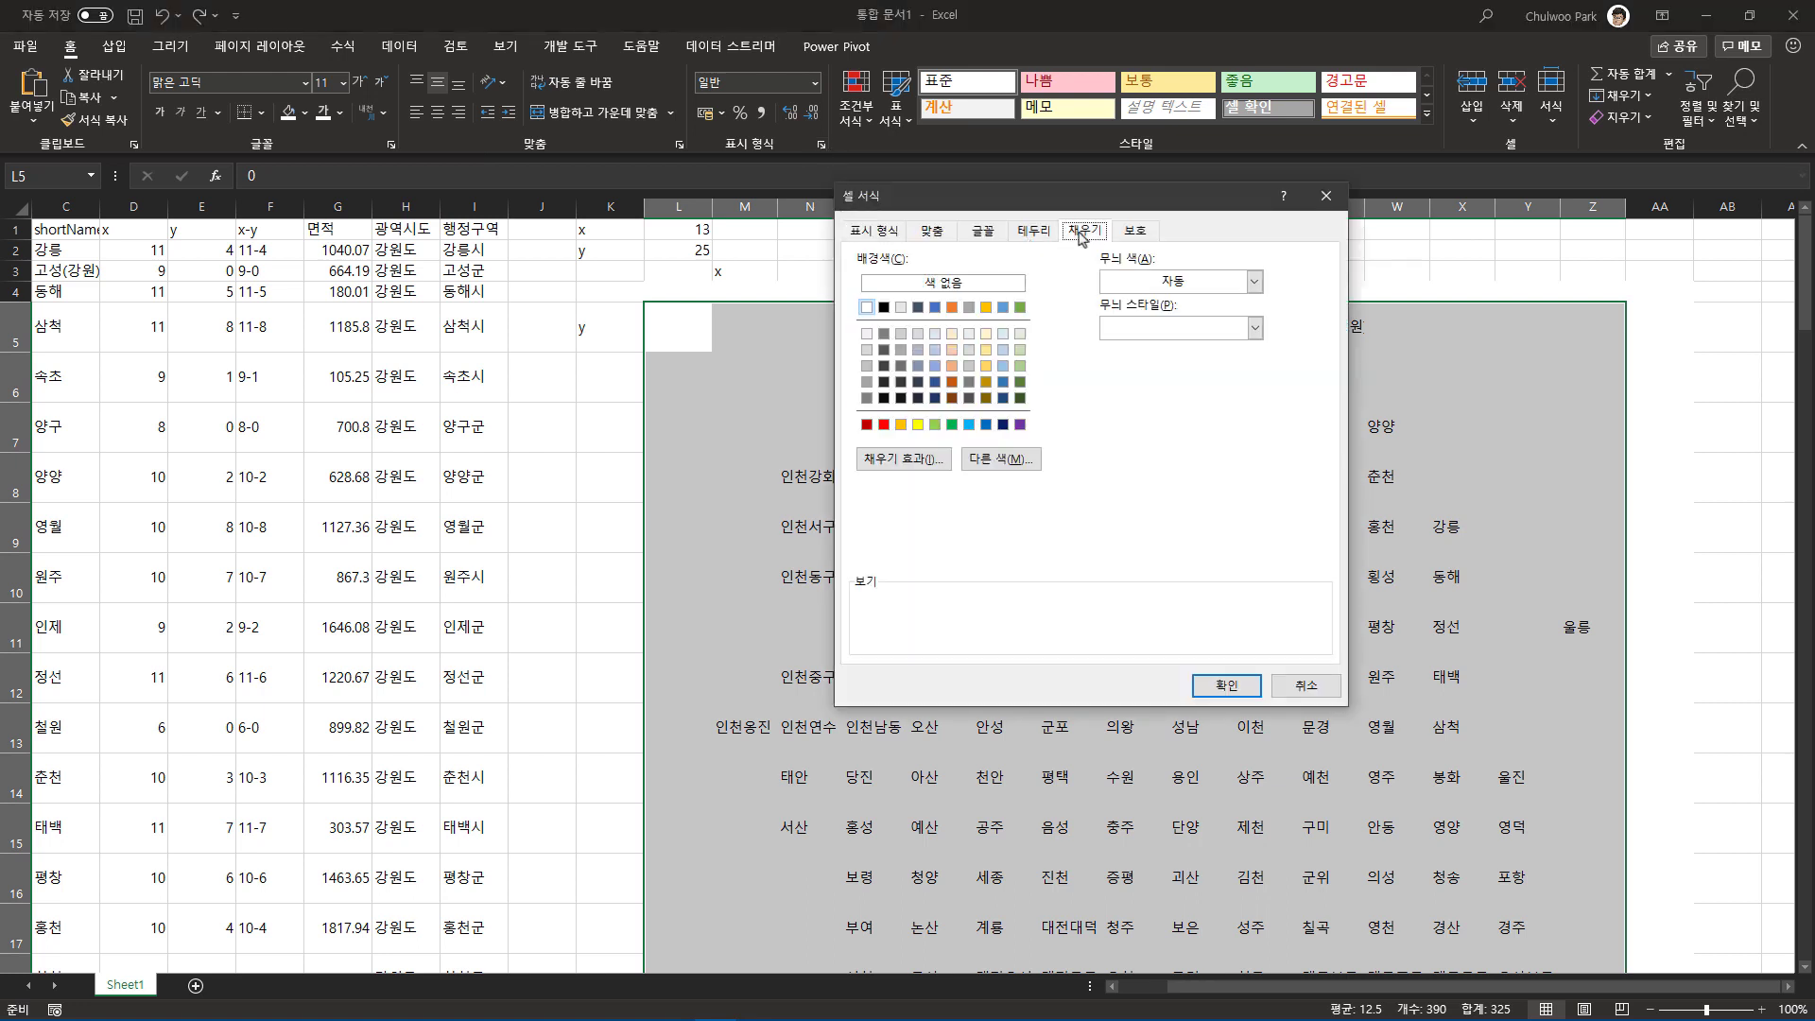
click(976, 238)
click(936, 235)
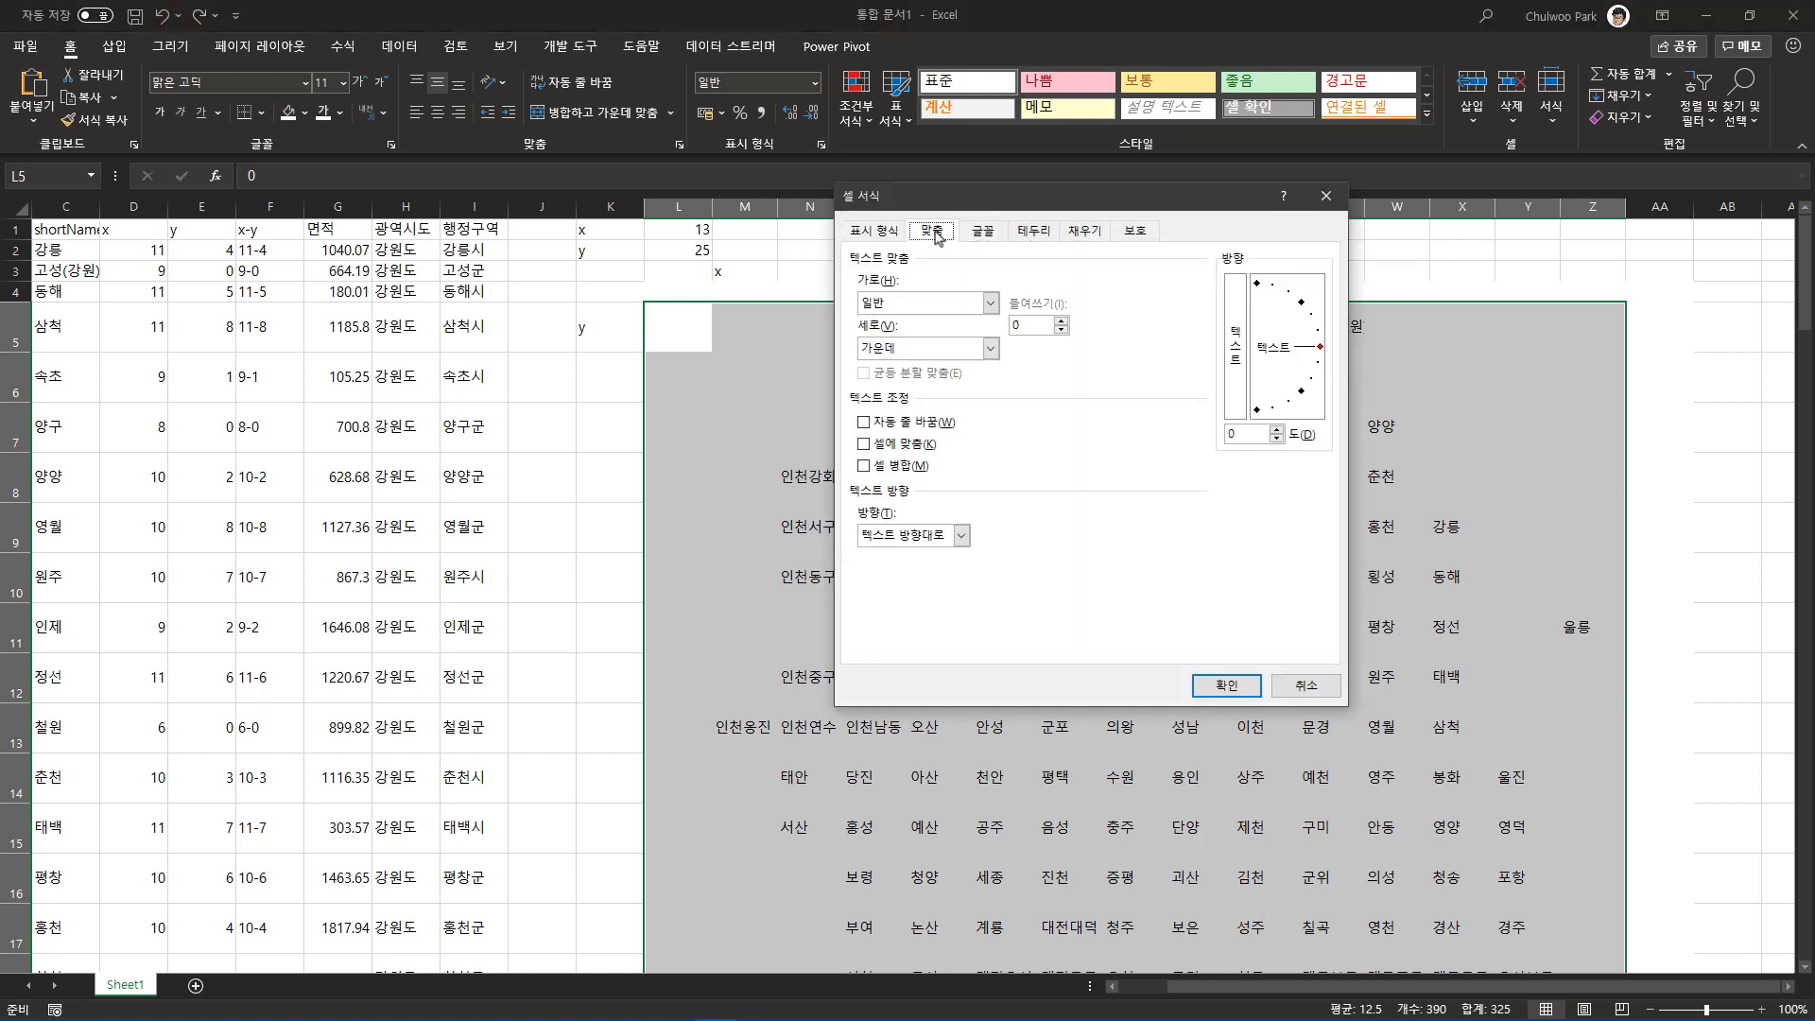
click(863, 422)
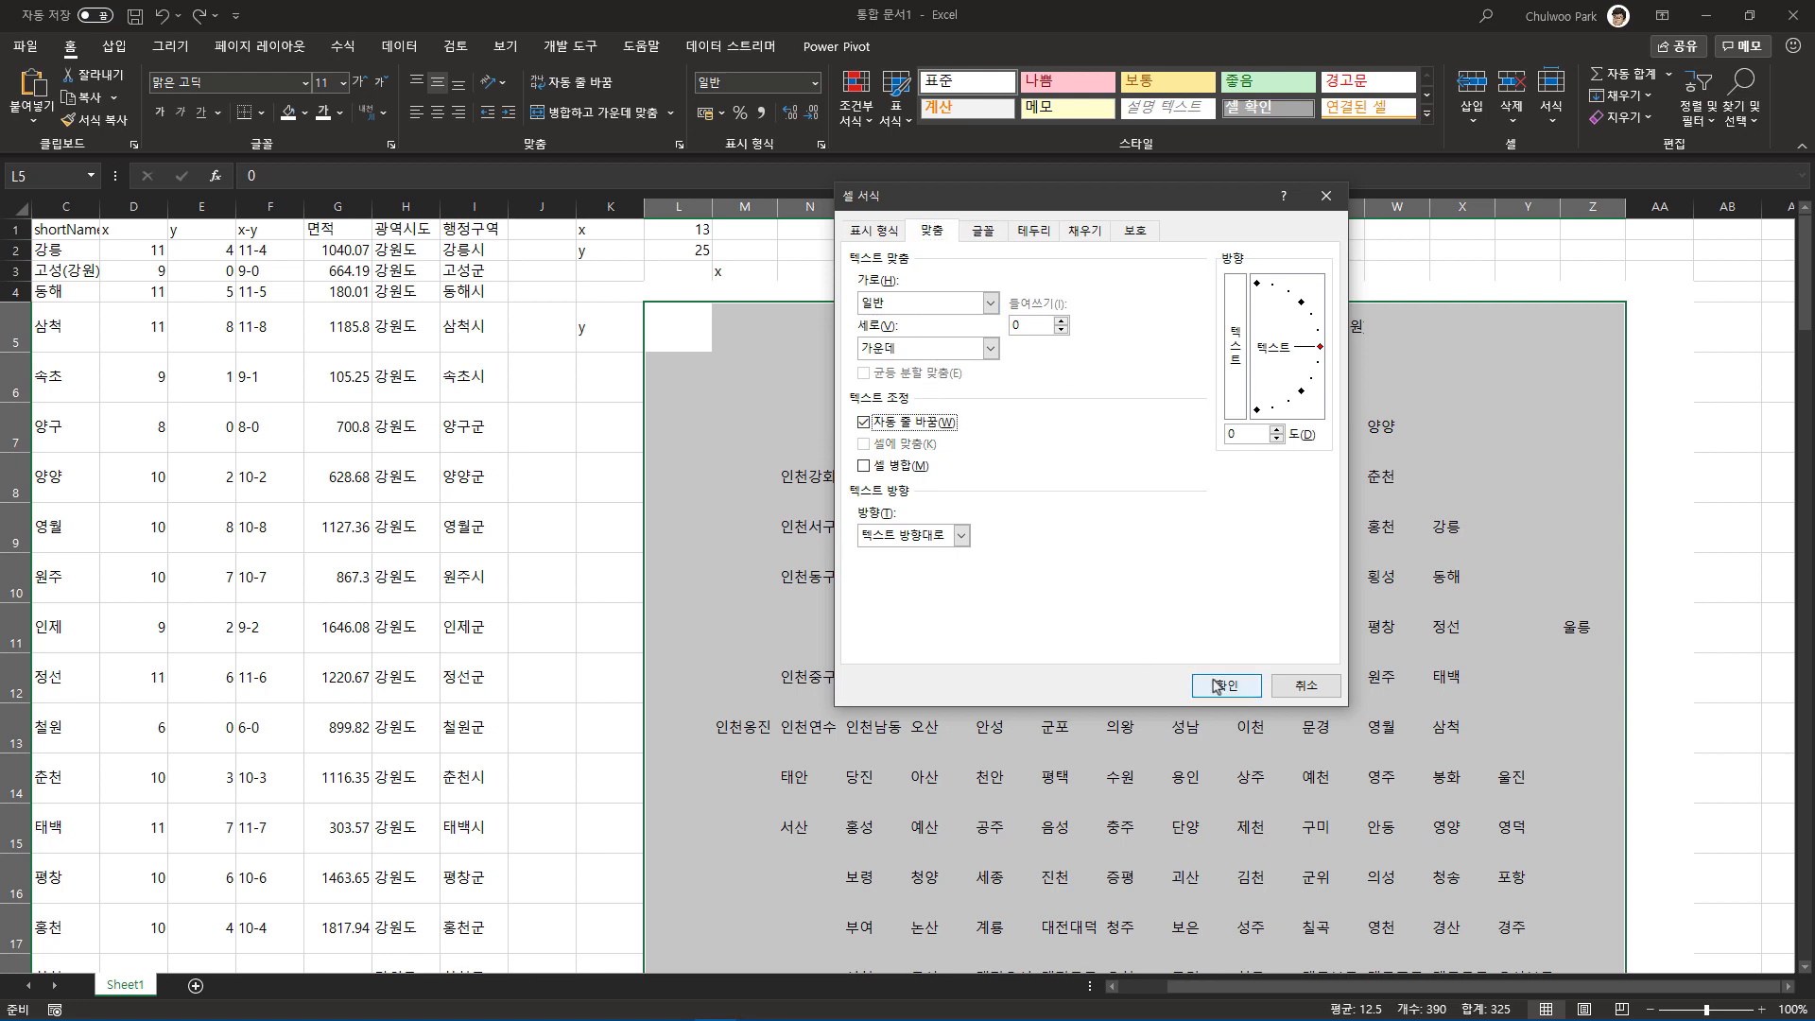
click(1219, 685)
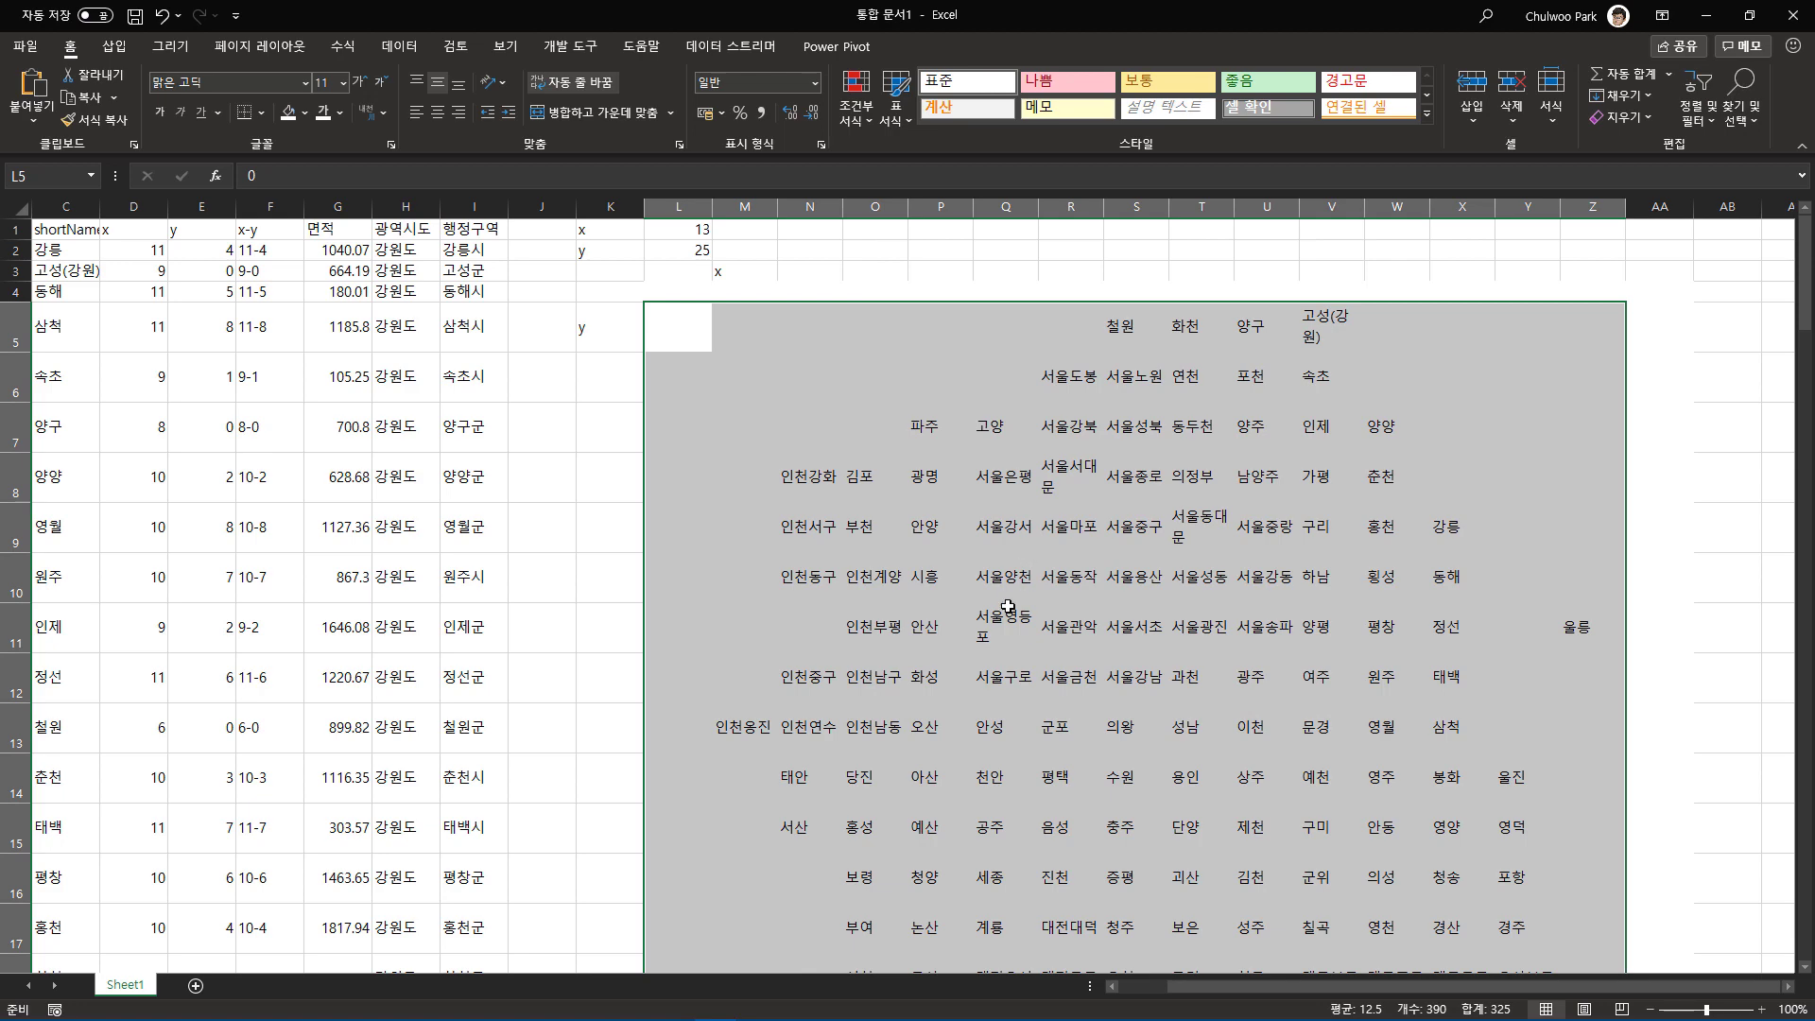
Center the district names horizontally within their cells across the map range L5:Z30.
scroll(1008, 606, down, 4)
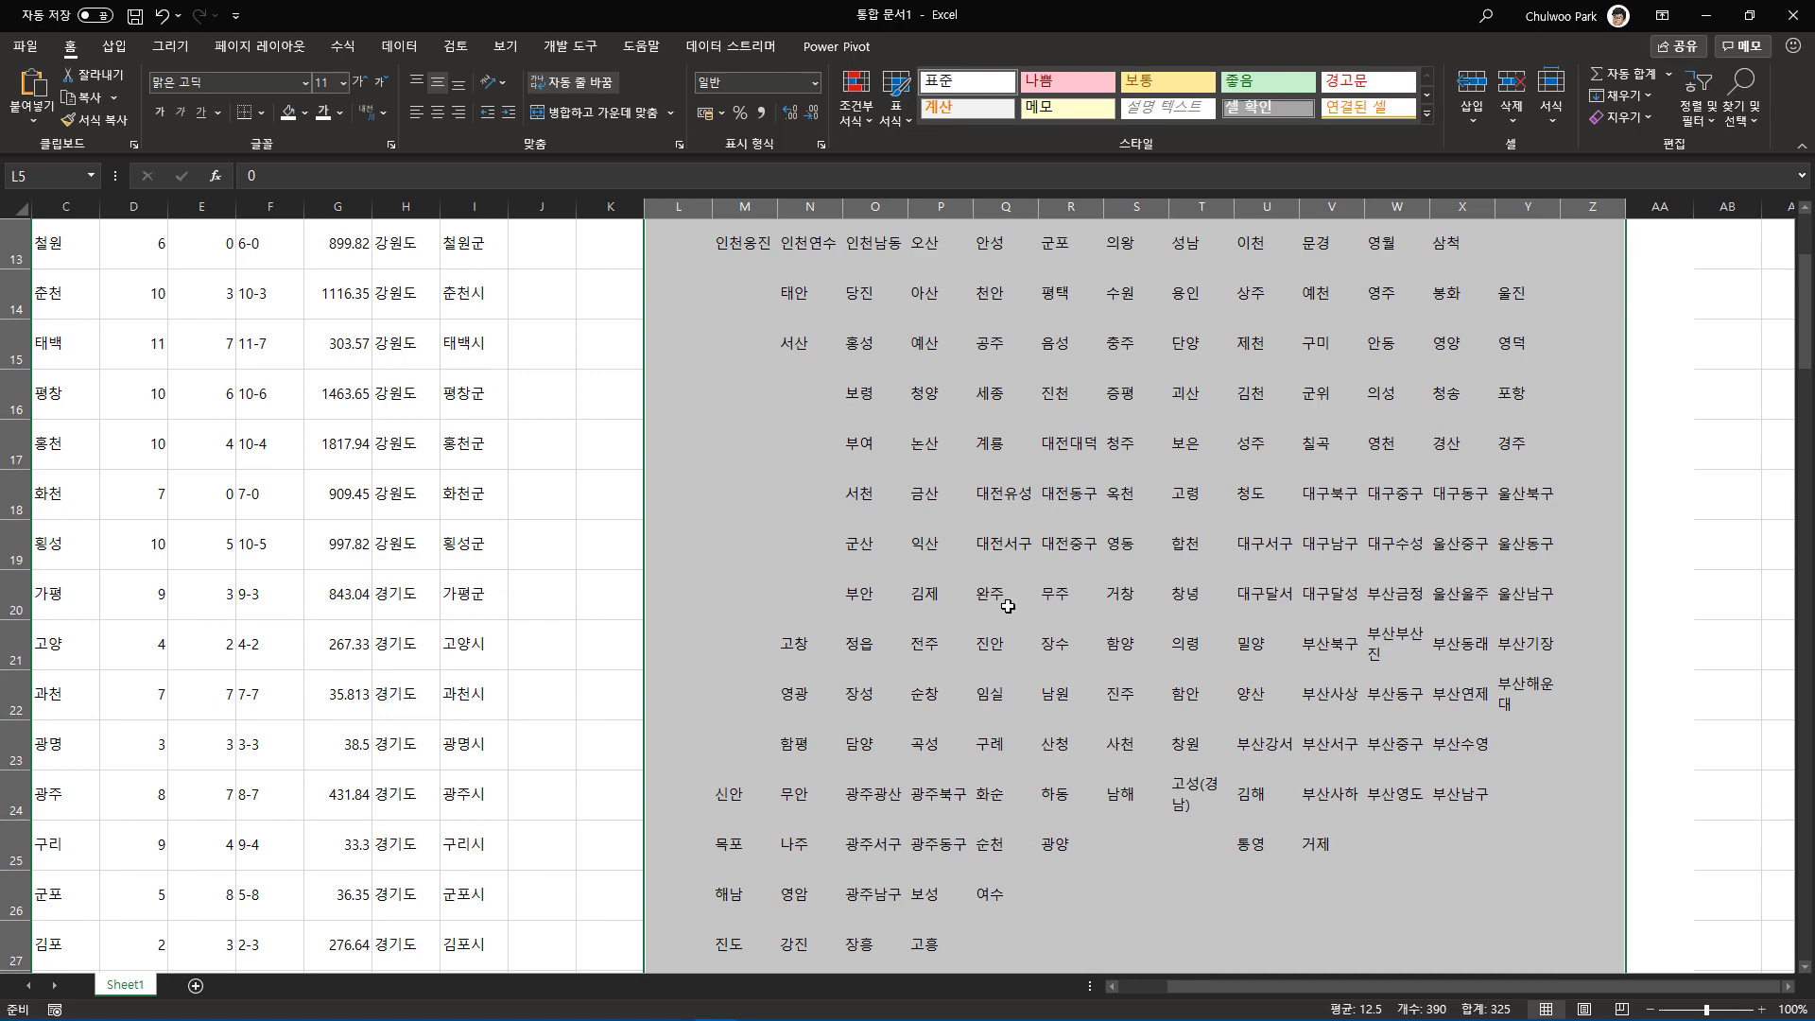
scroll(1008, 606, down, 2)
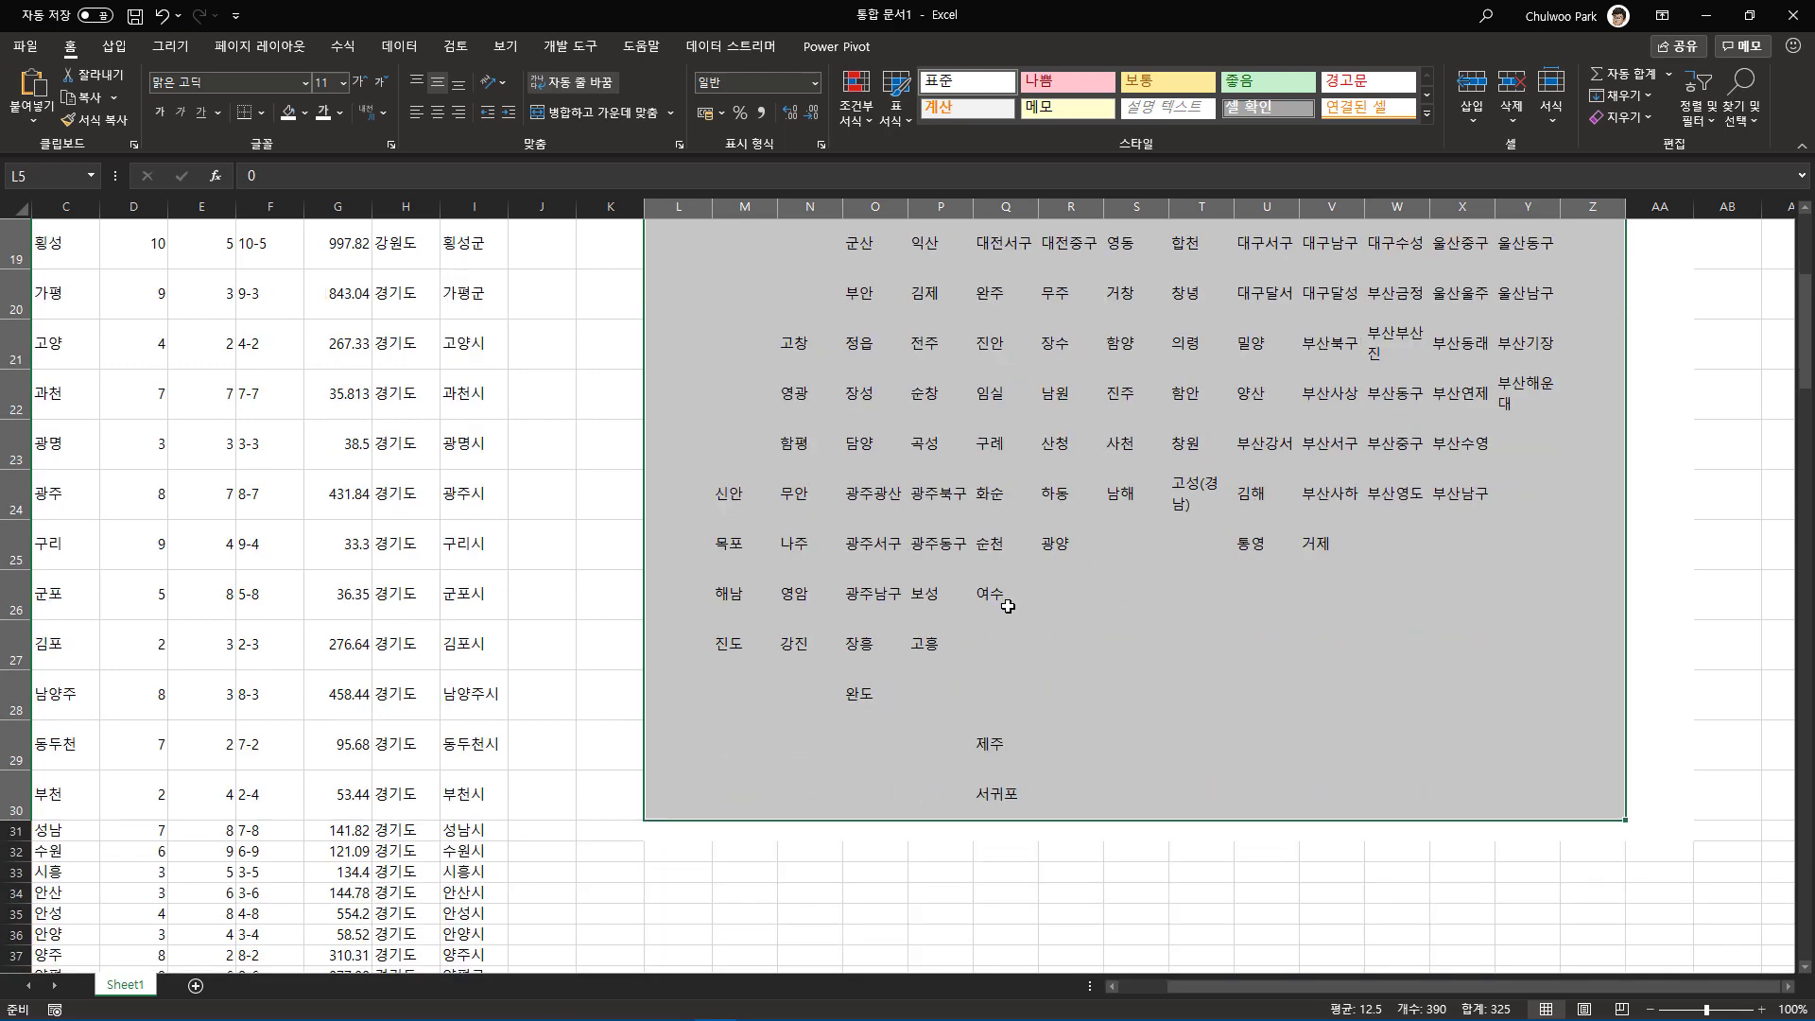
click(1010, 550)
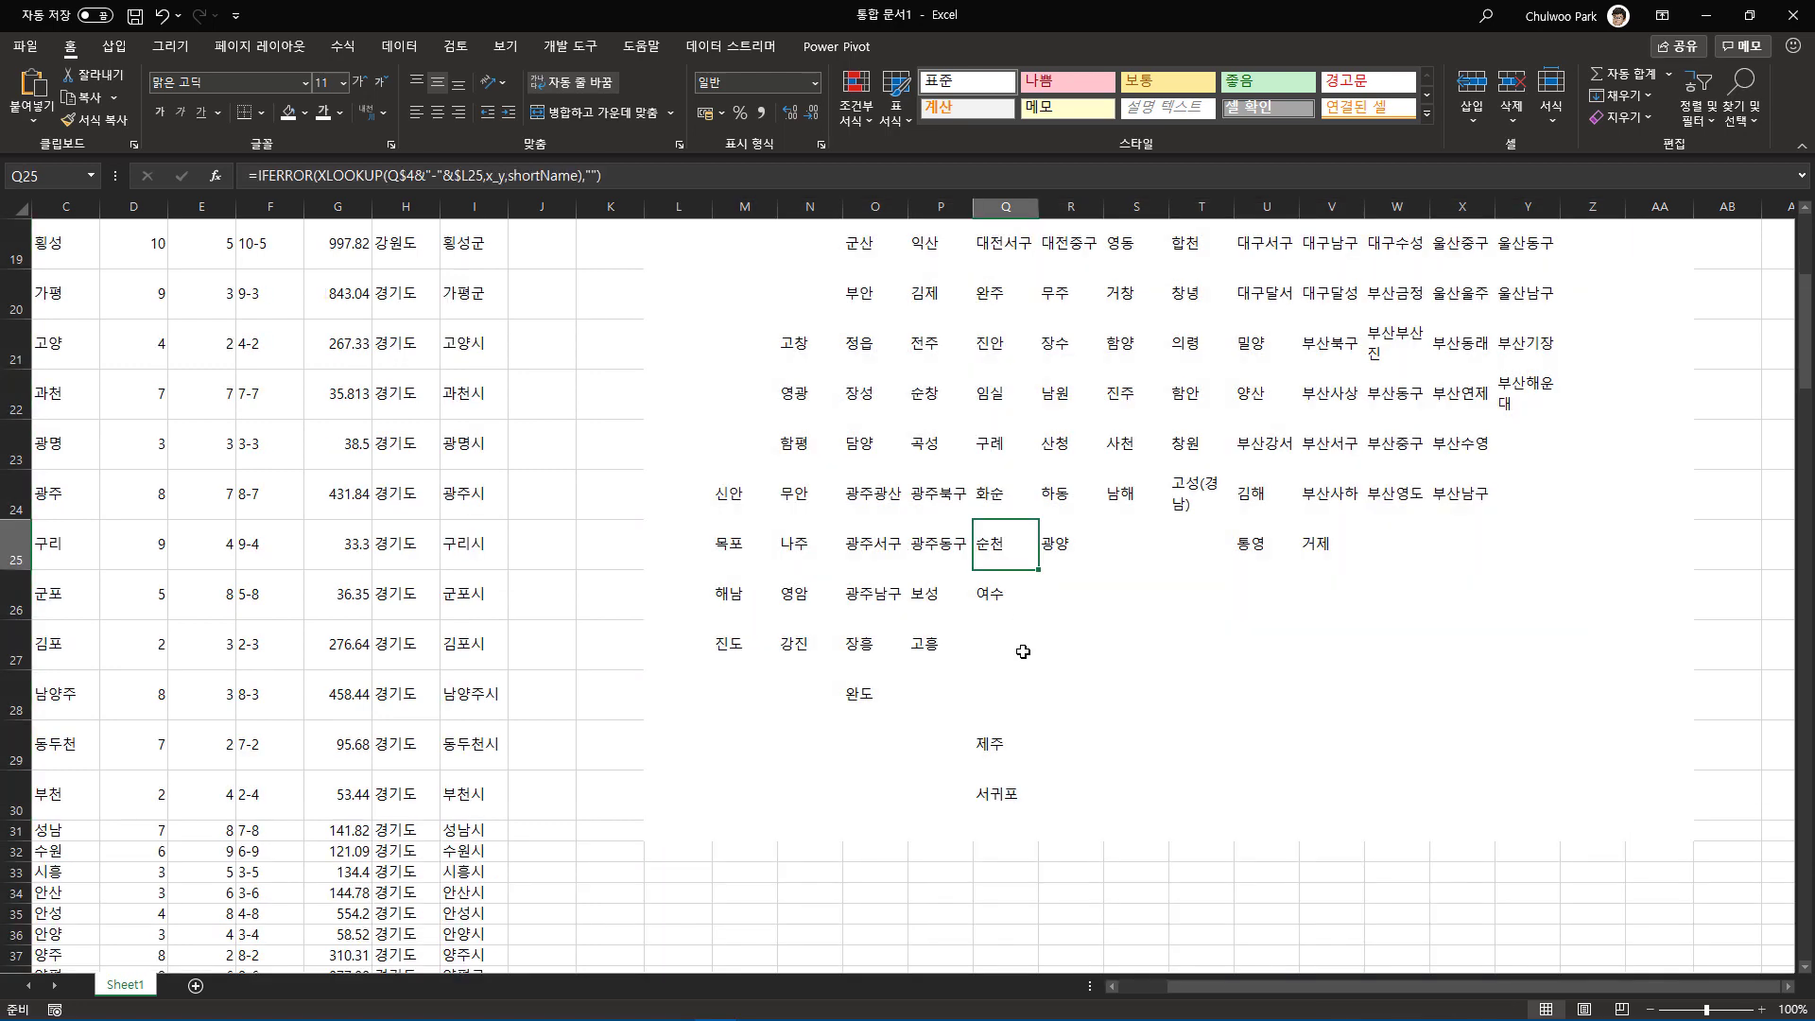
scroll(1023, 652, up, 6)
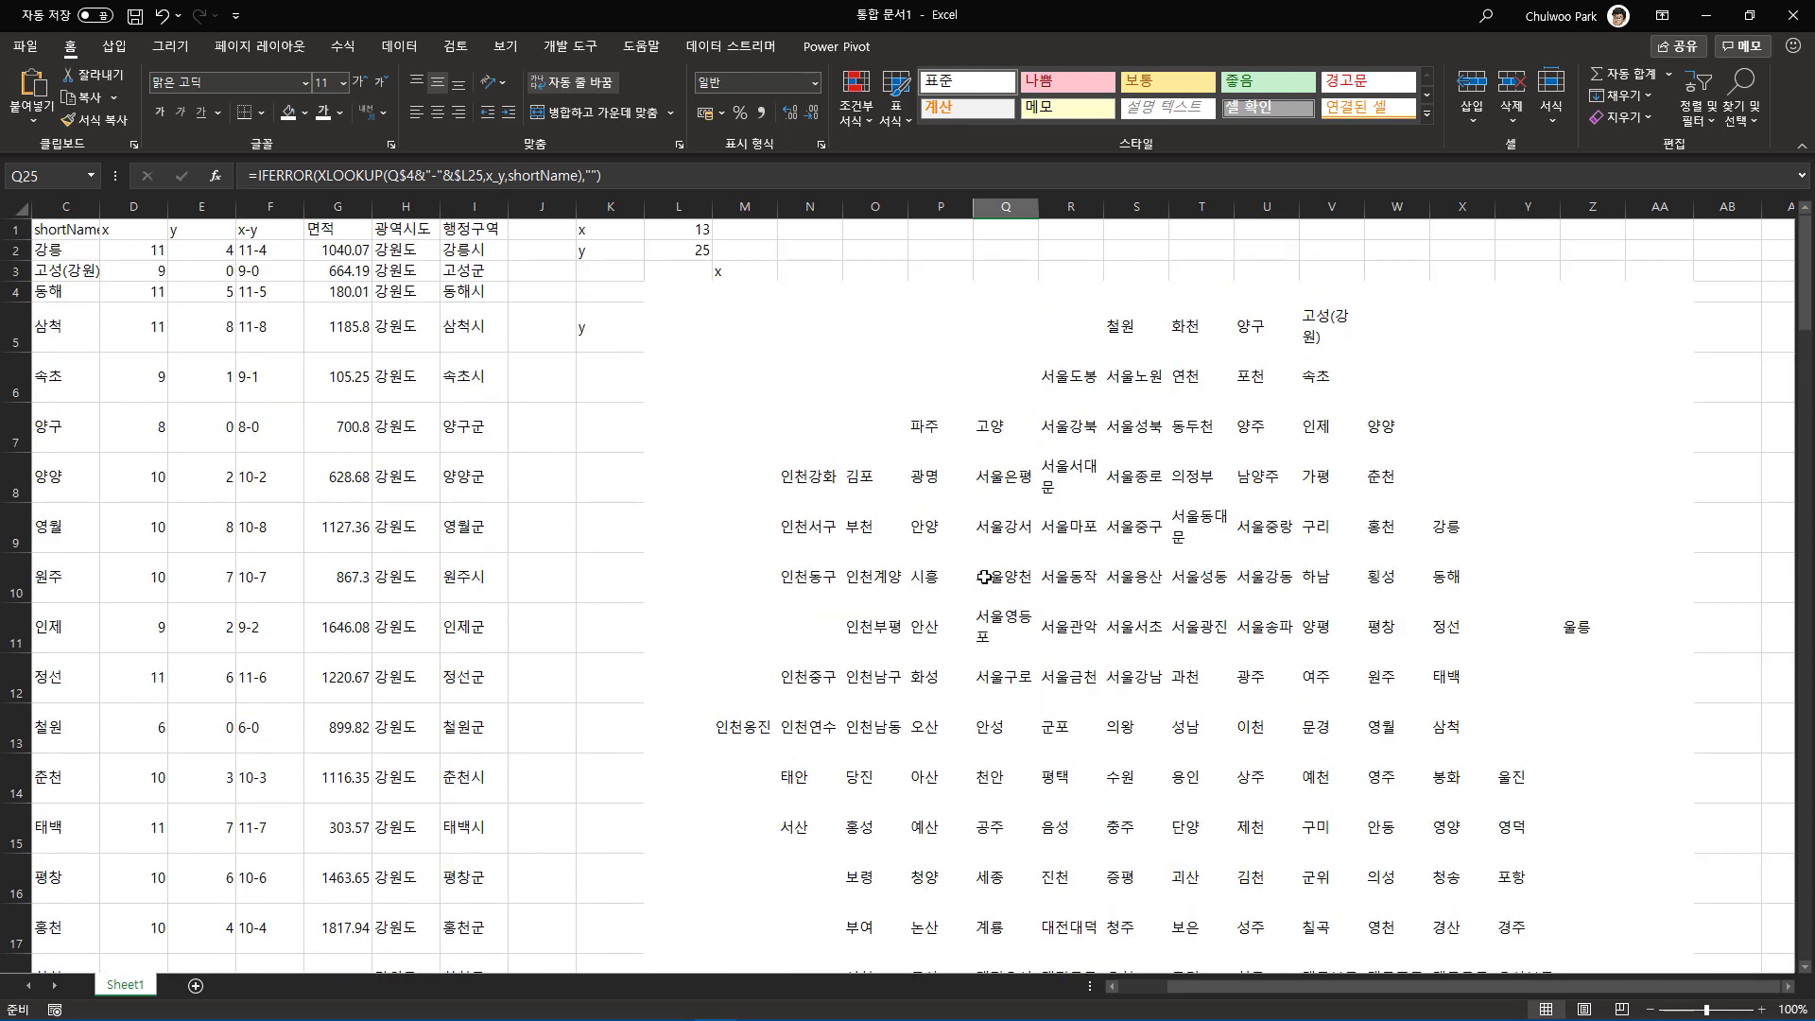
click(1119, 328)
click(1195, 332)
click(1278, 349)
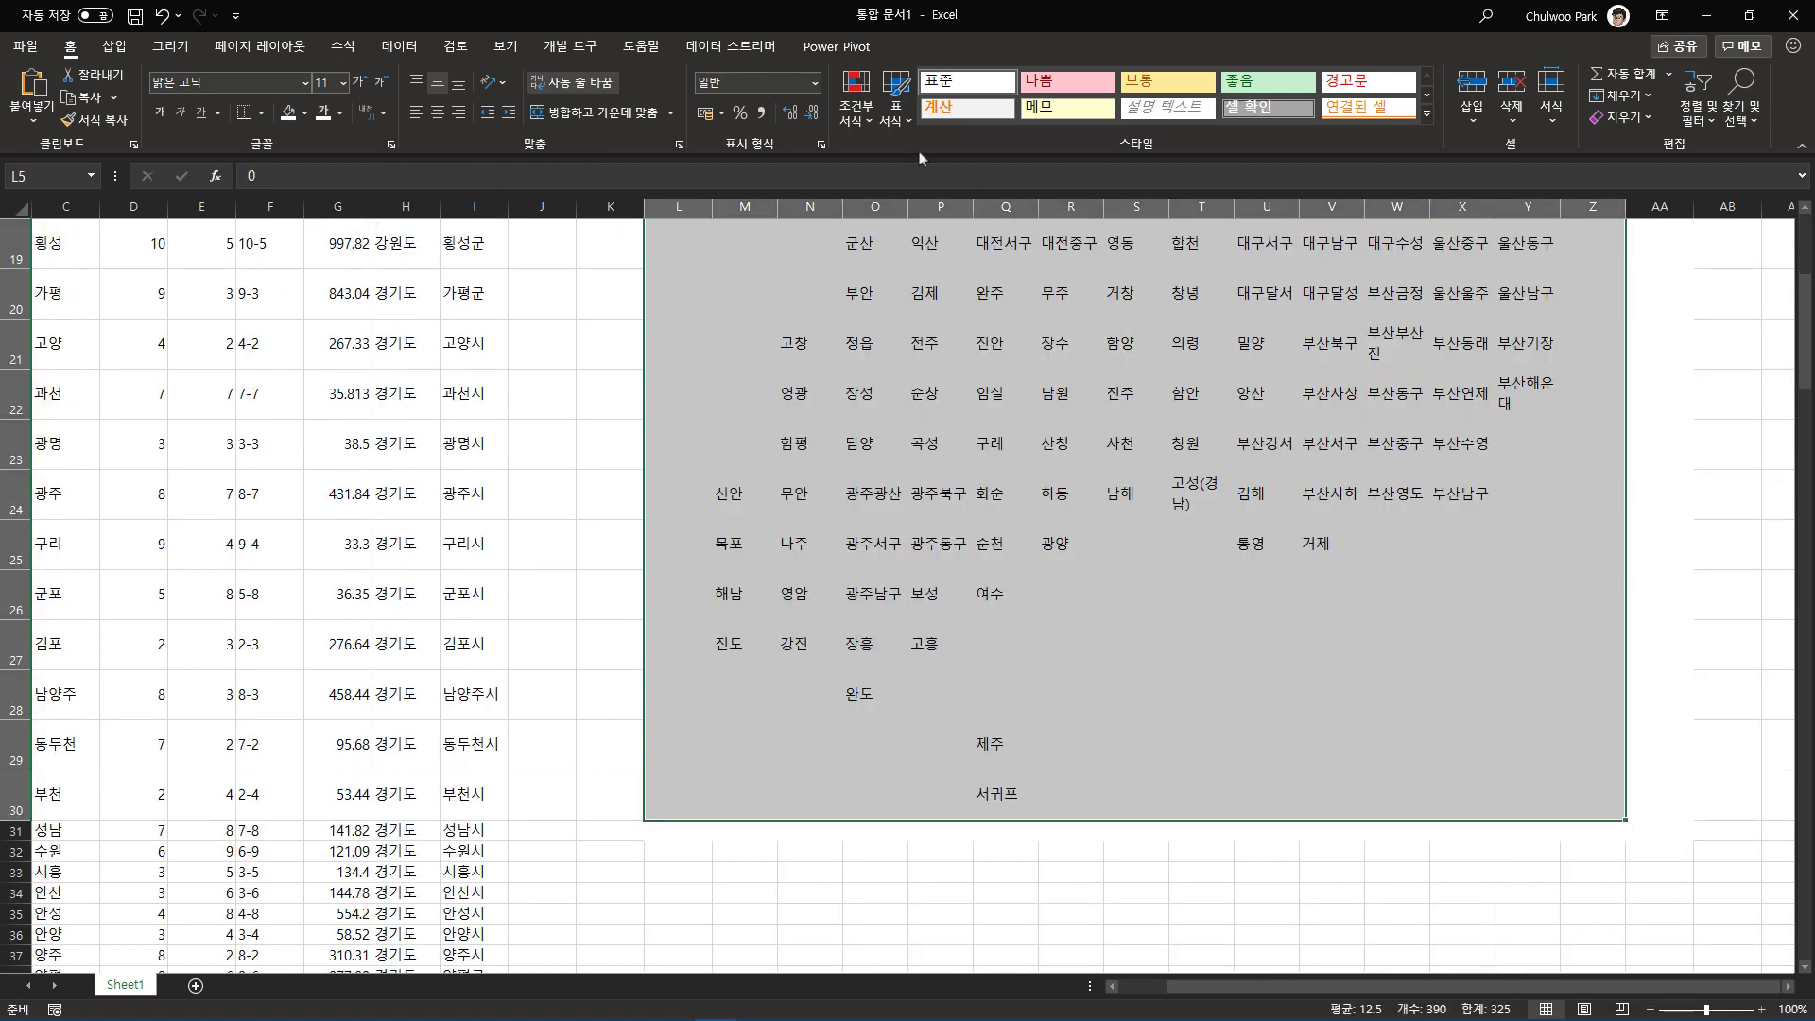
scroll(1009, 539, up, 6)
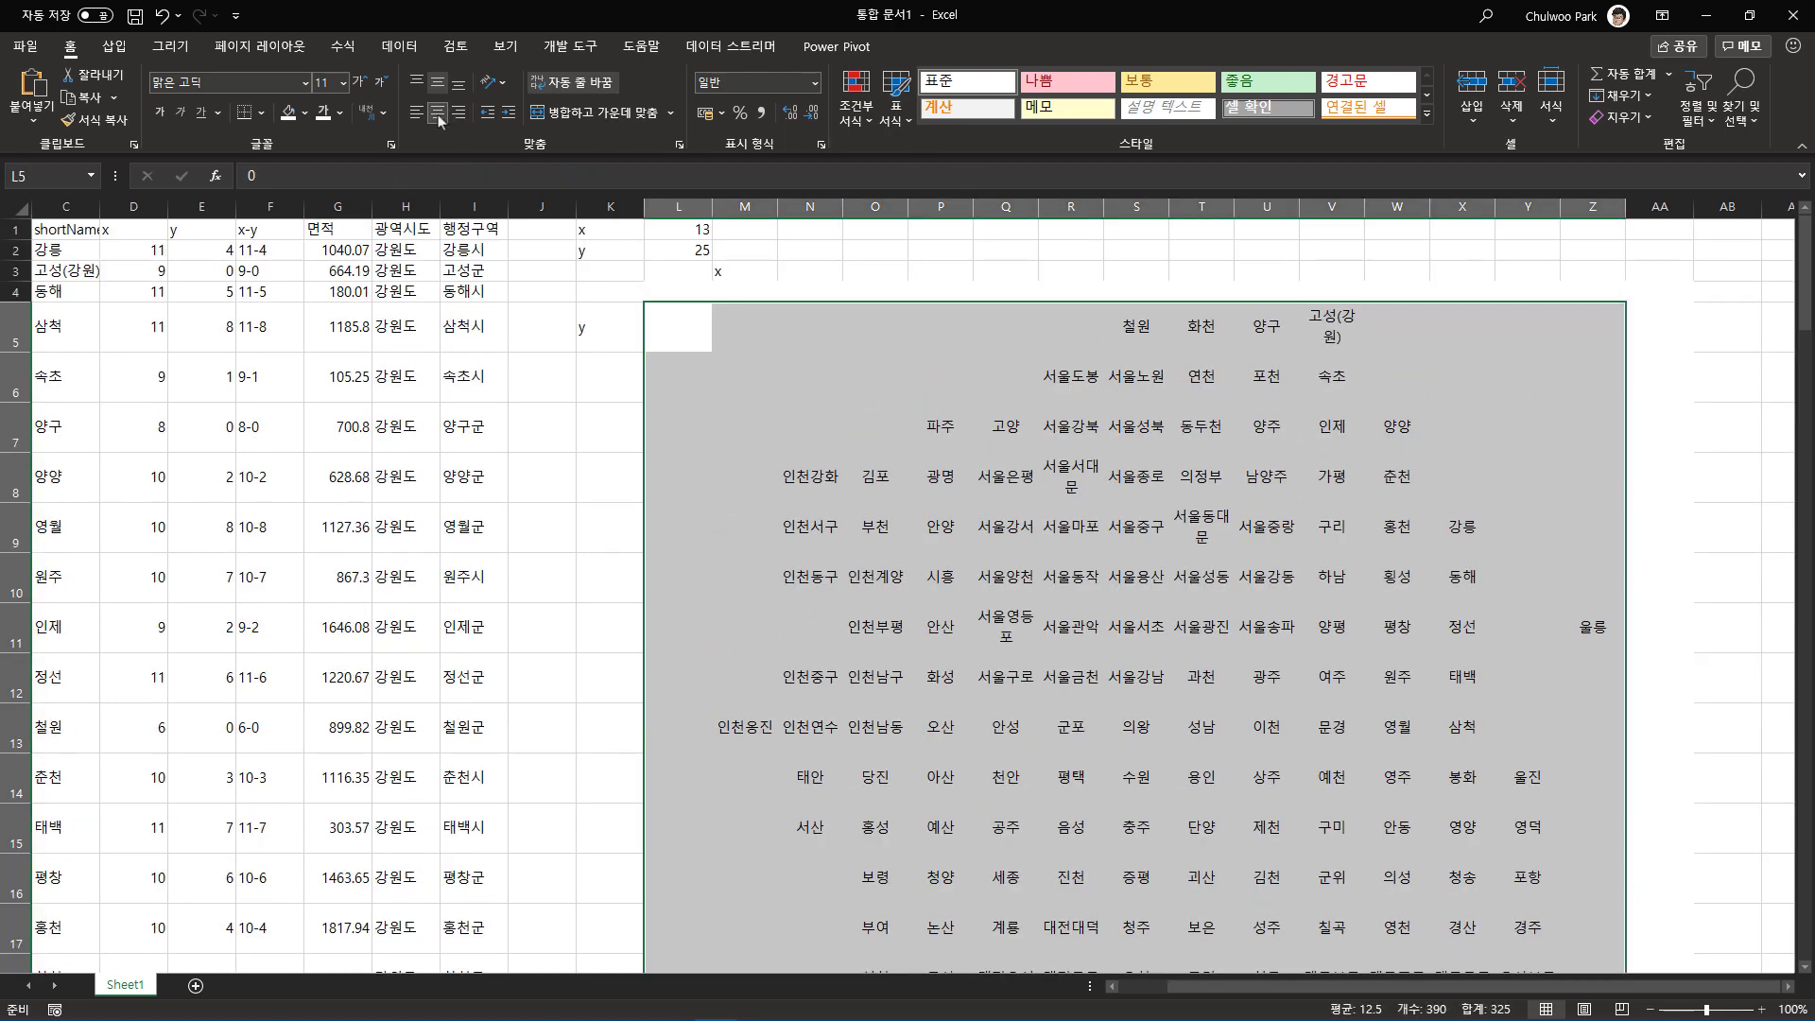
click(1009, 539)
drag(1124, 327, 1332, 326)
click(1141, 365)
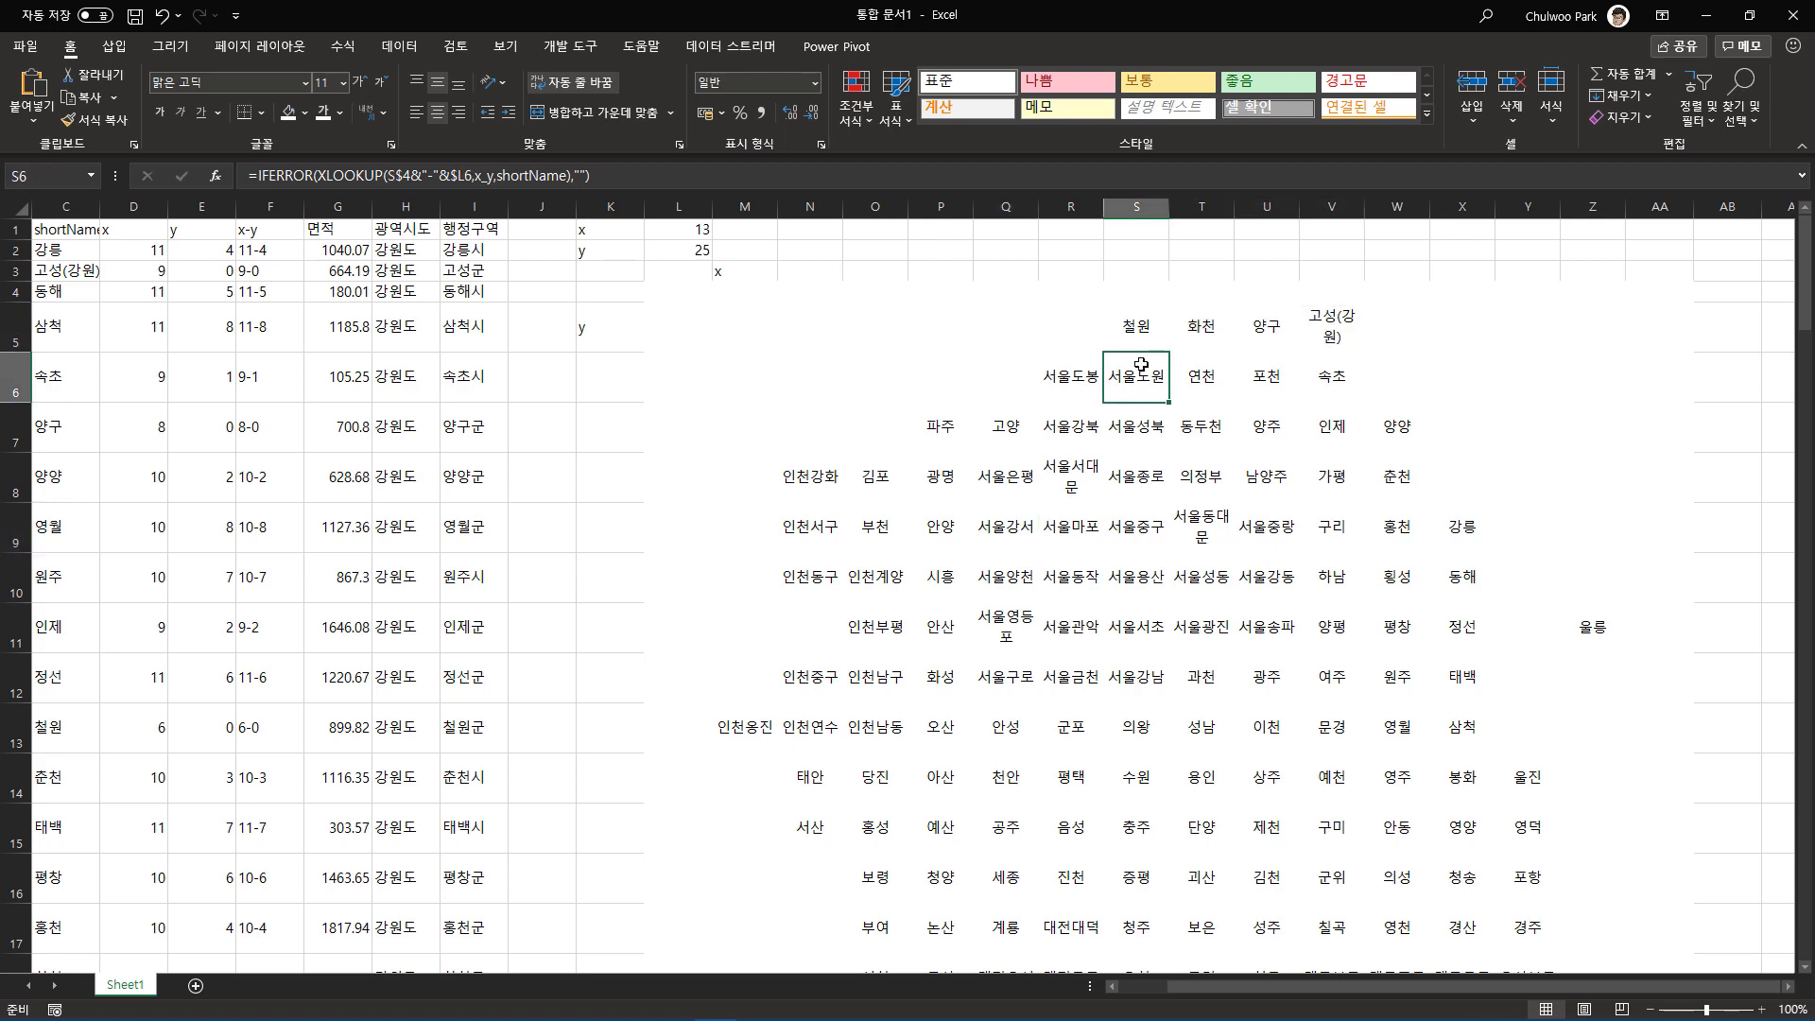
Create a formula-based conditional formatting rule for the map range L5:Z30 that targets its non-blank cells.
click(672, 325)
key(ctrl+a)
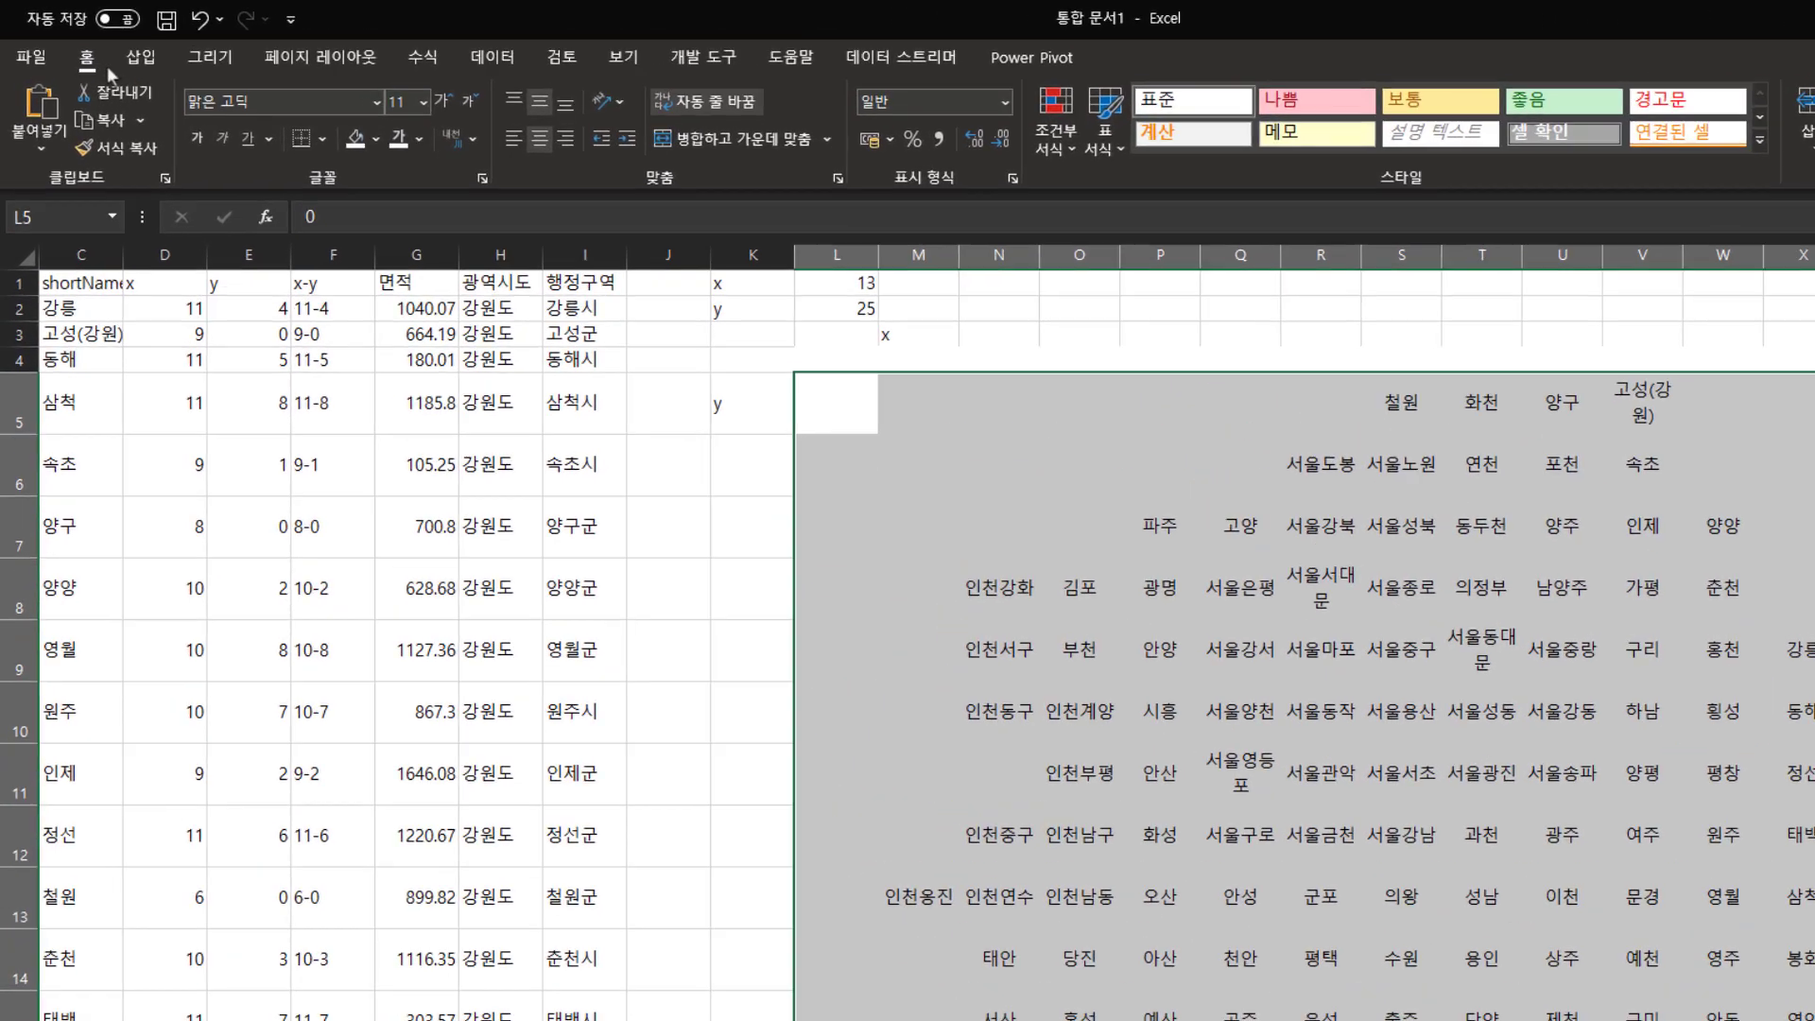
click(1056, 142)
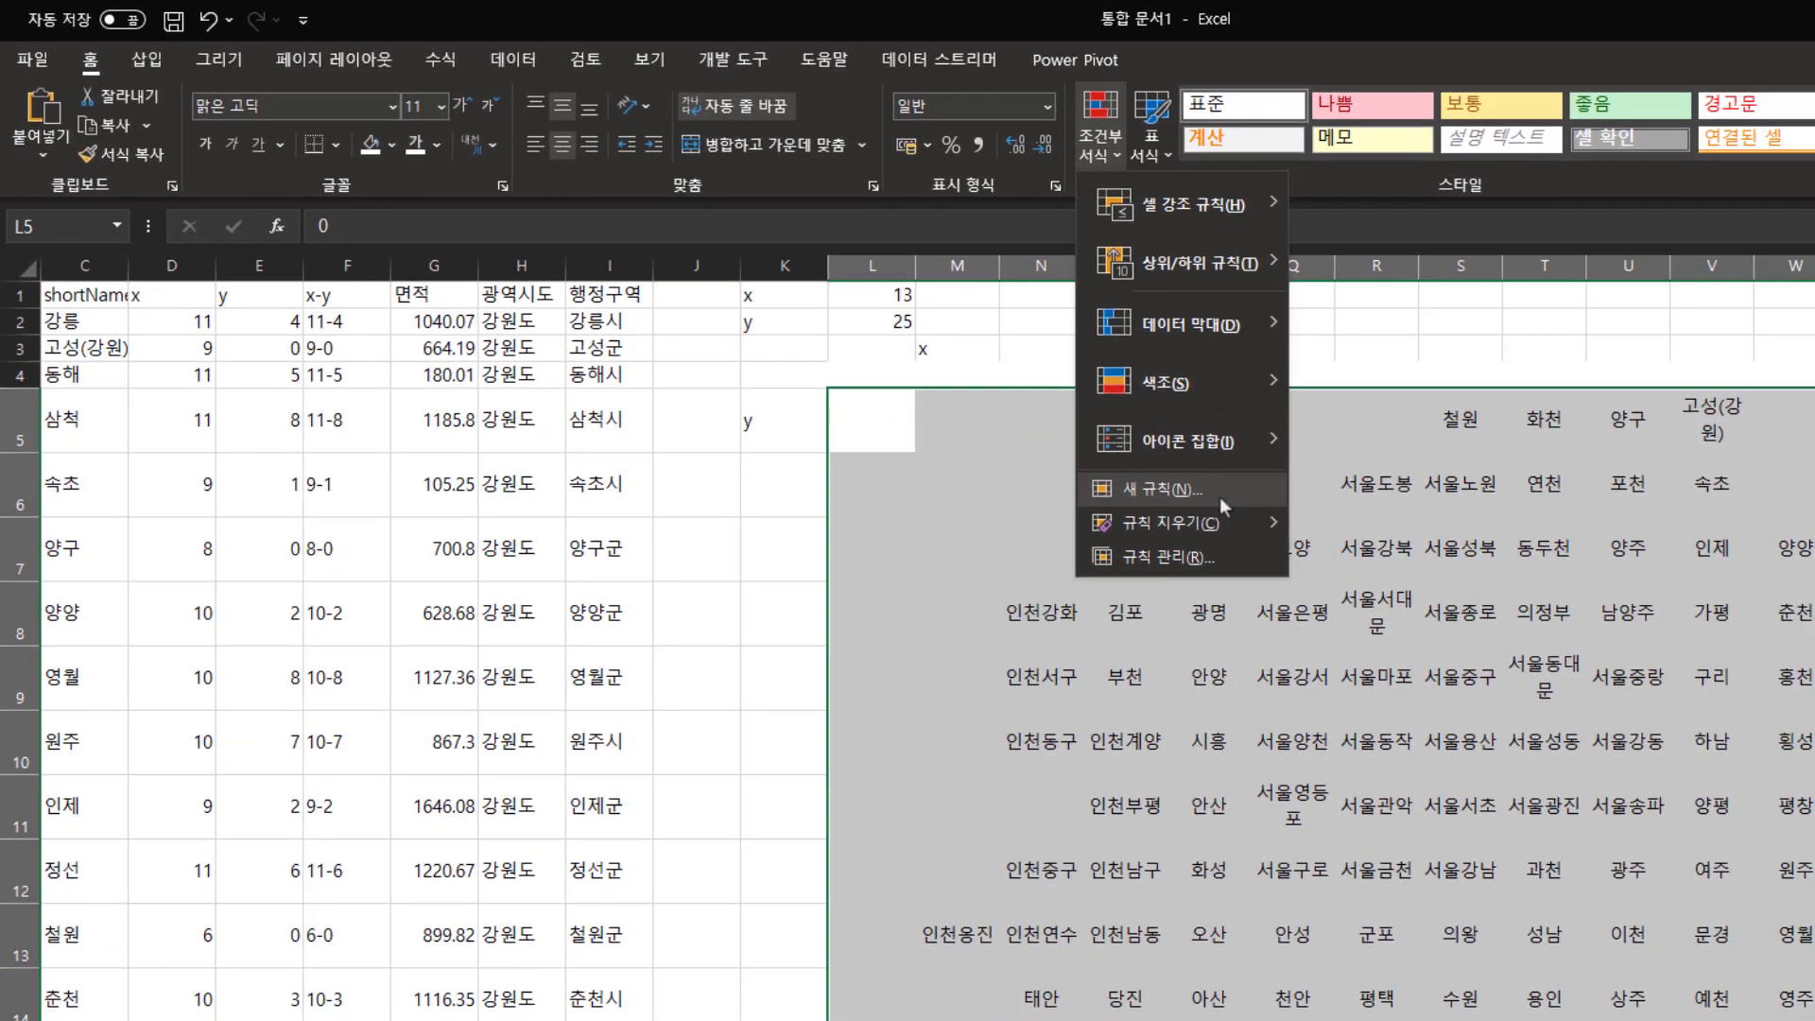
click(1219, 496)
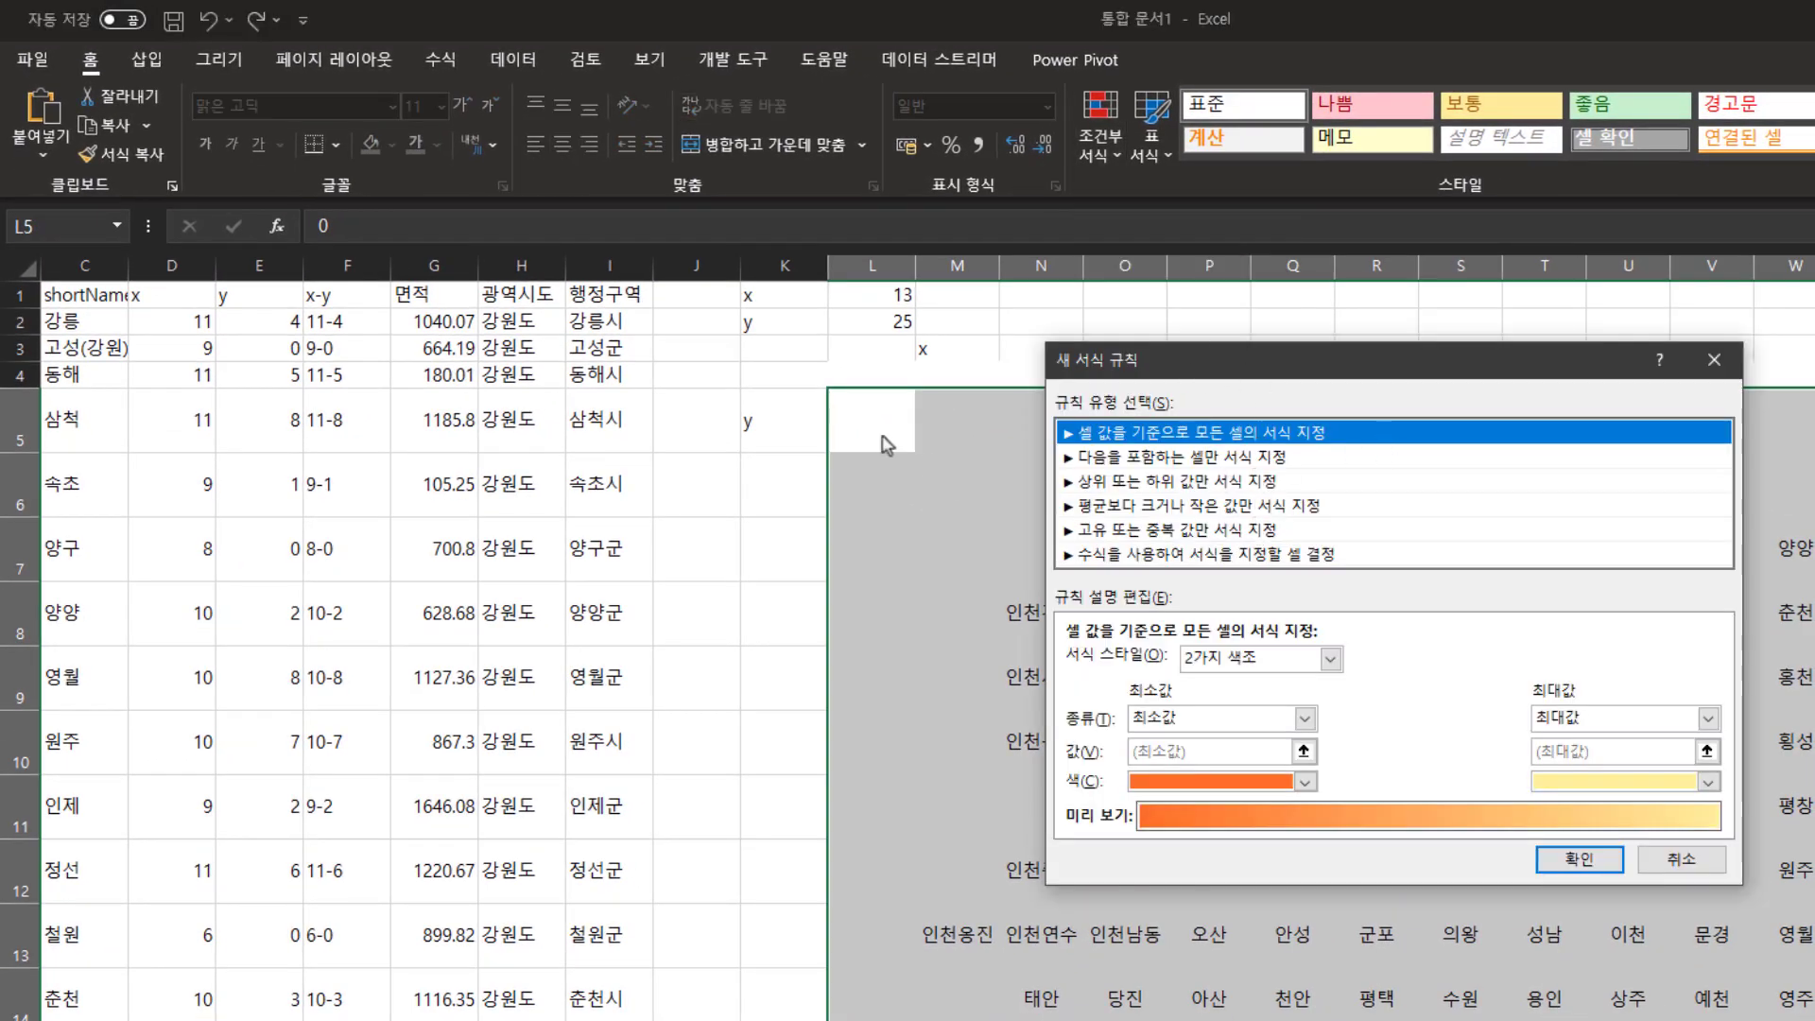
click(1248, 556)
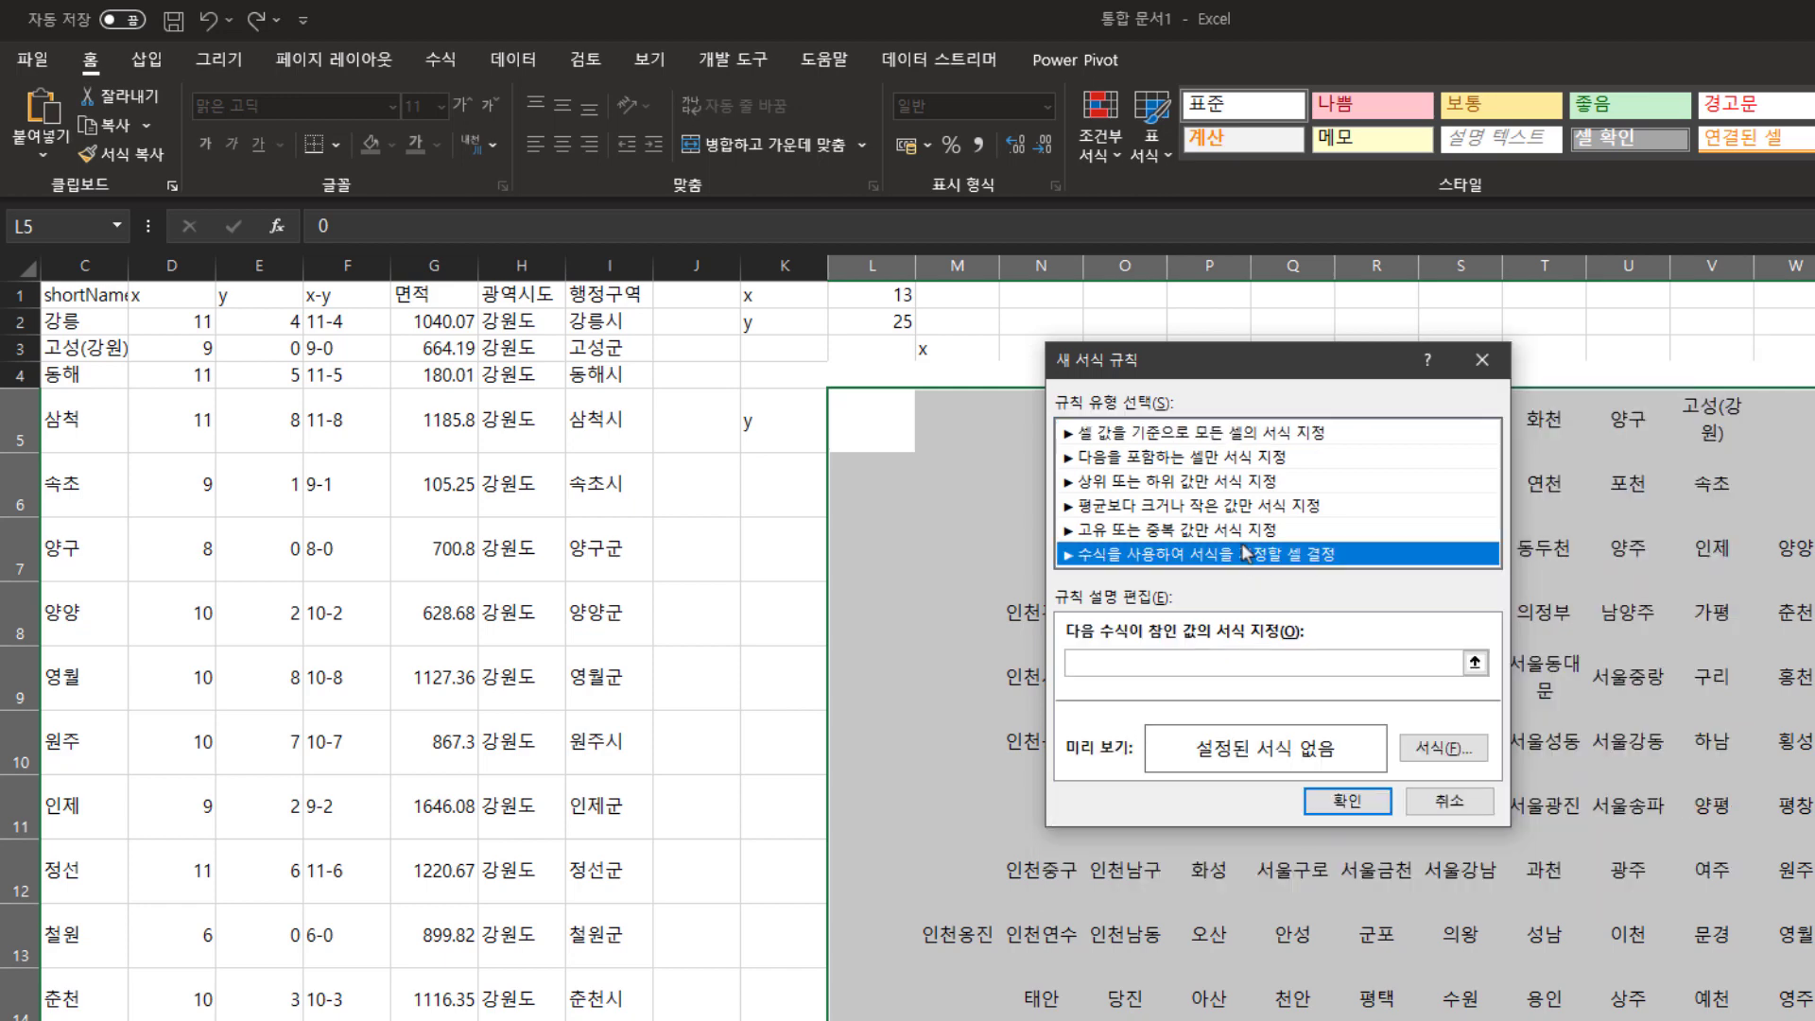
click(1094, 665)
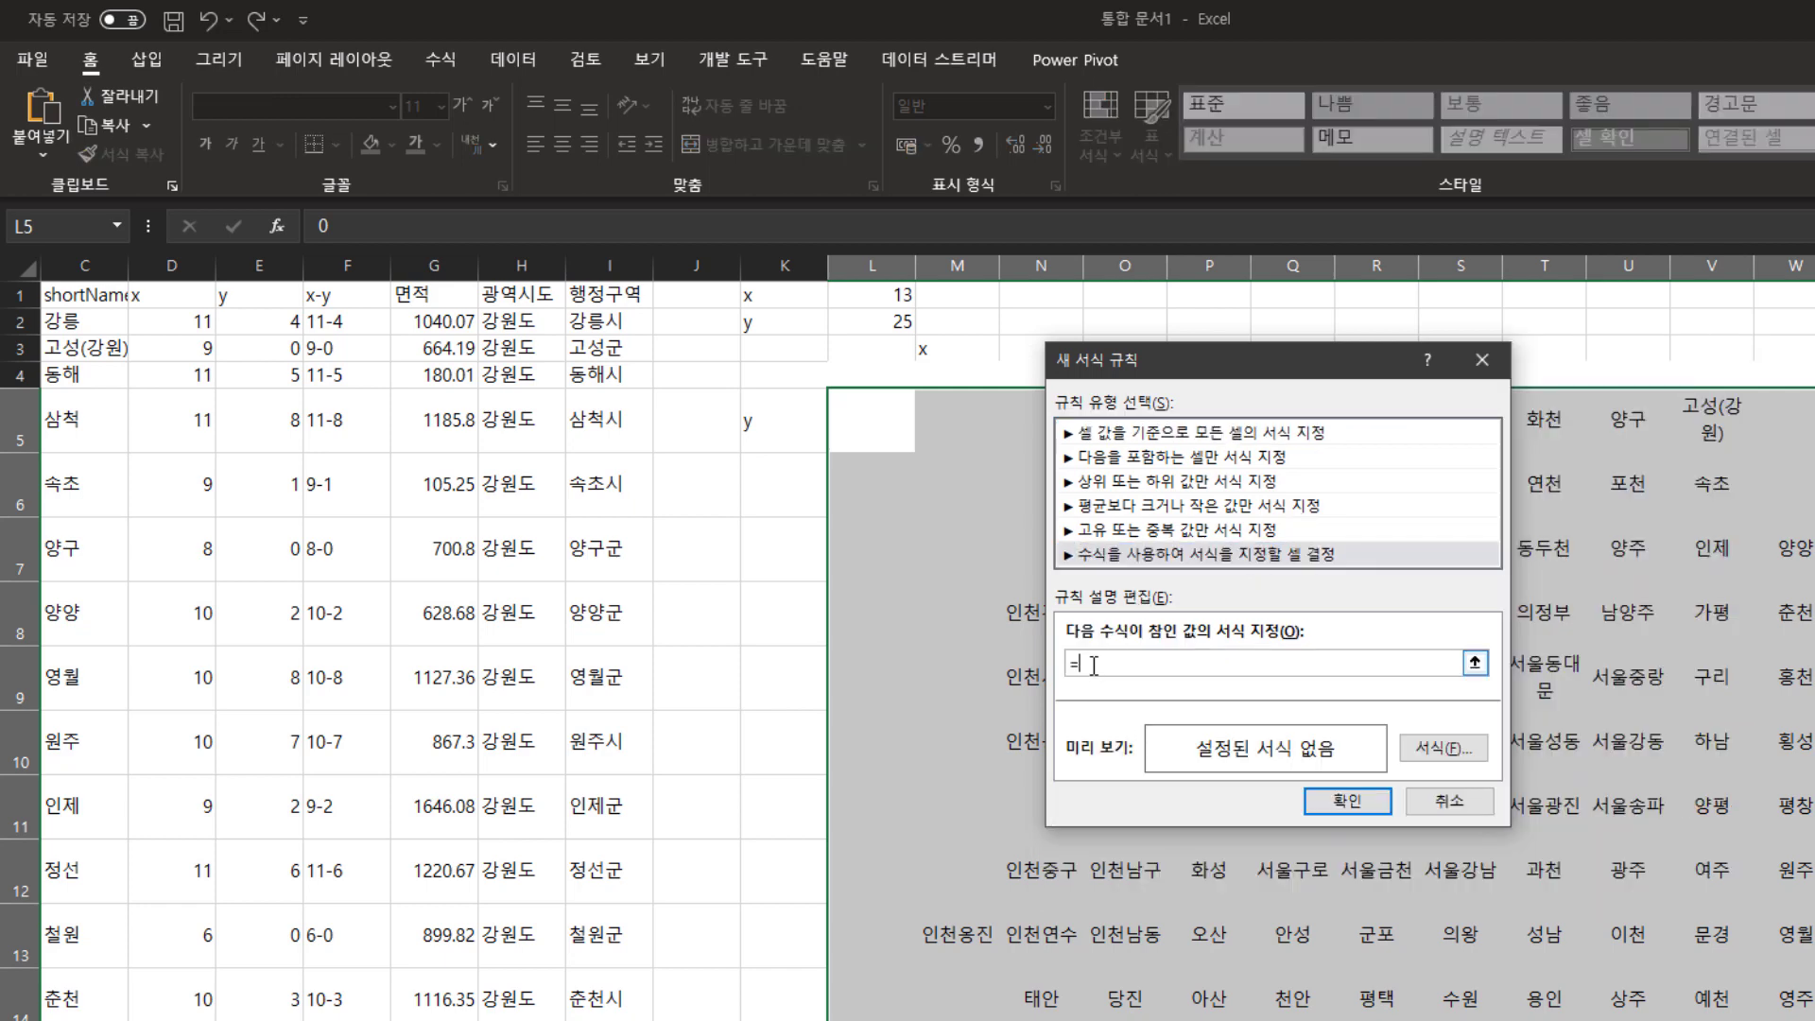
click(877, 430)
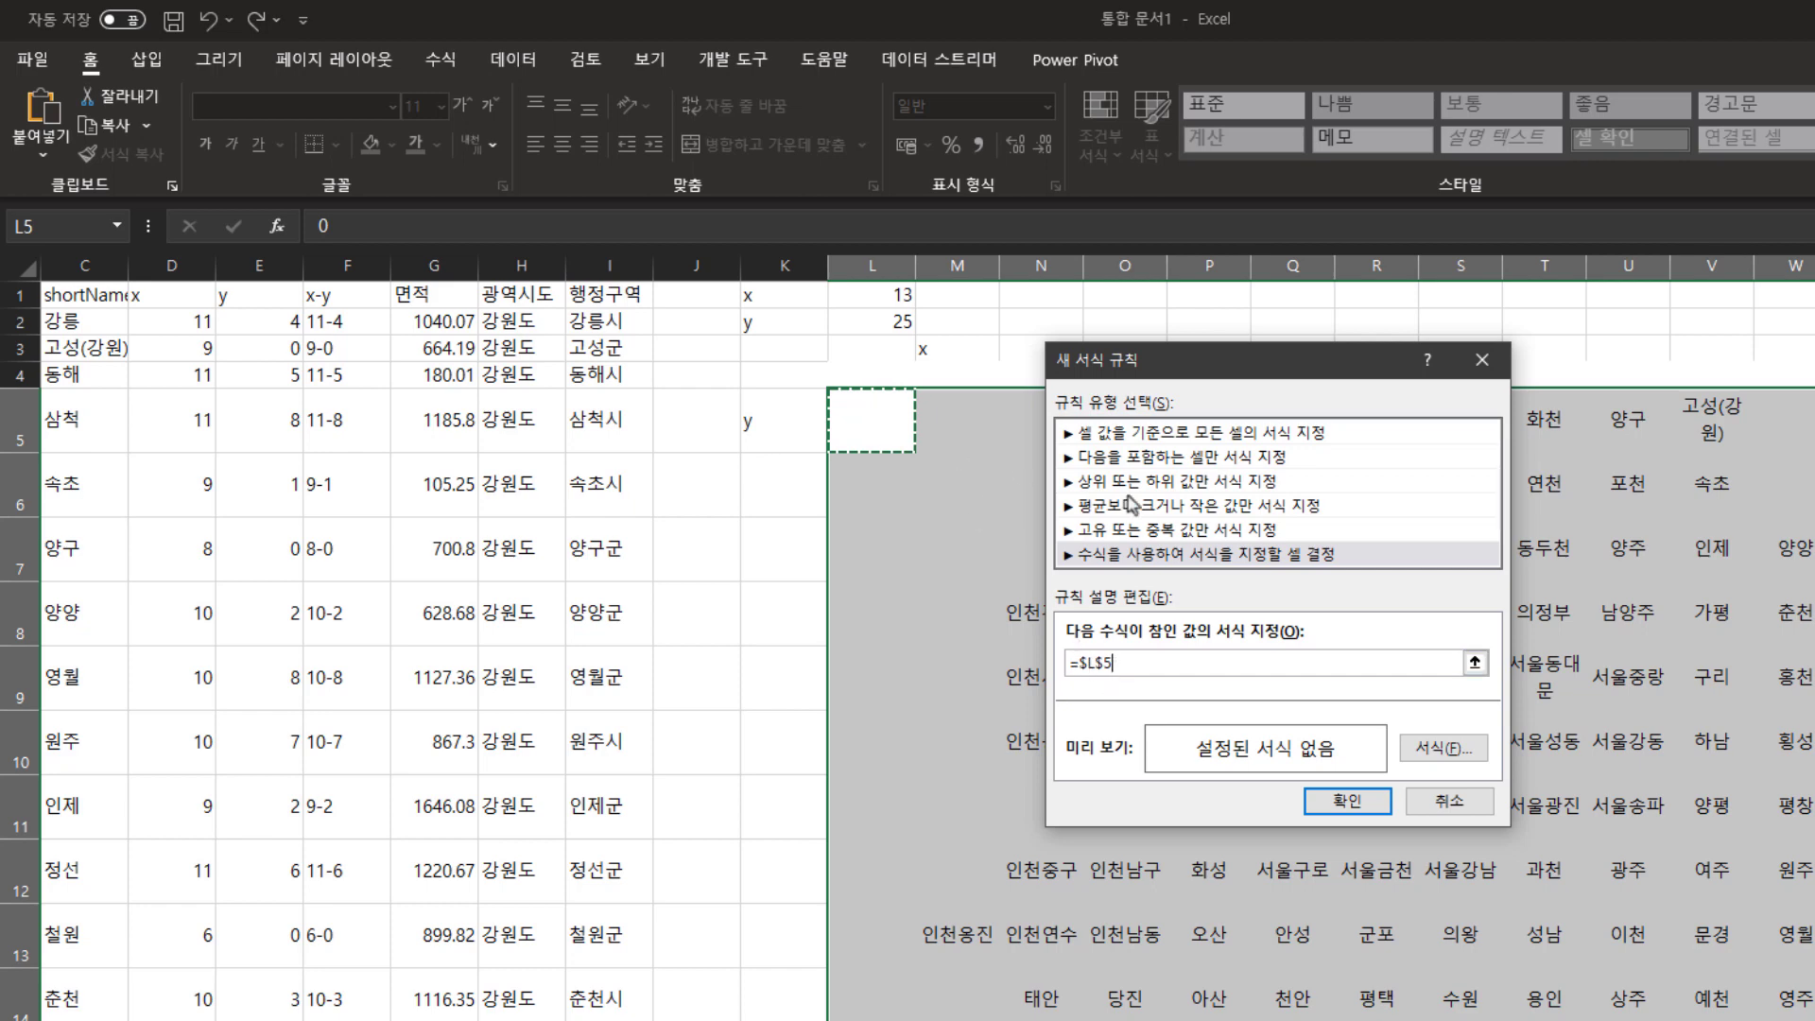
double_click(1083, 663)
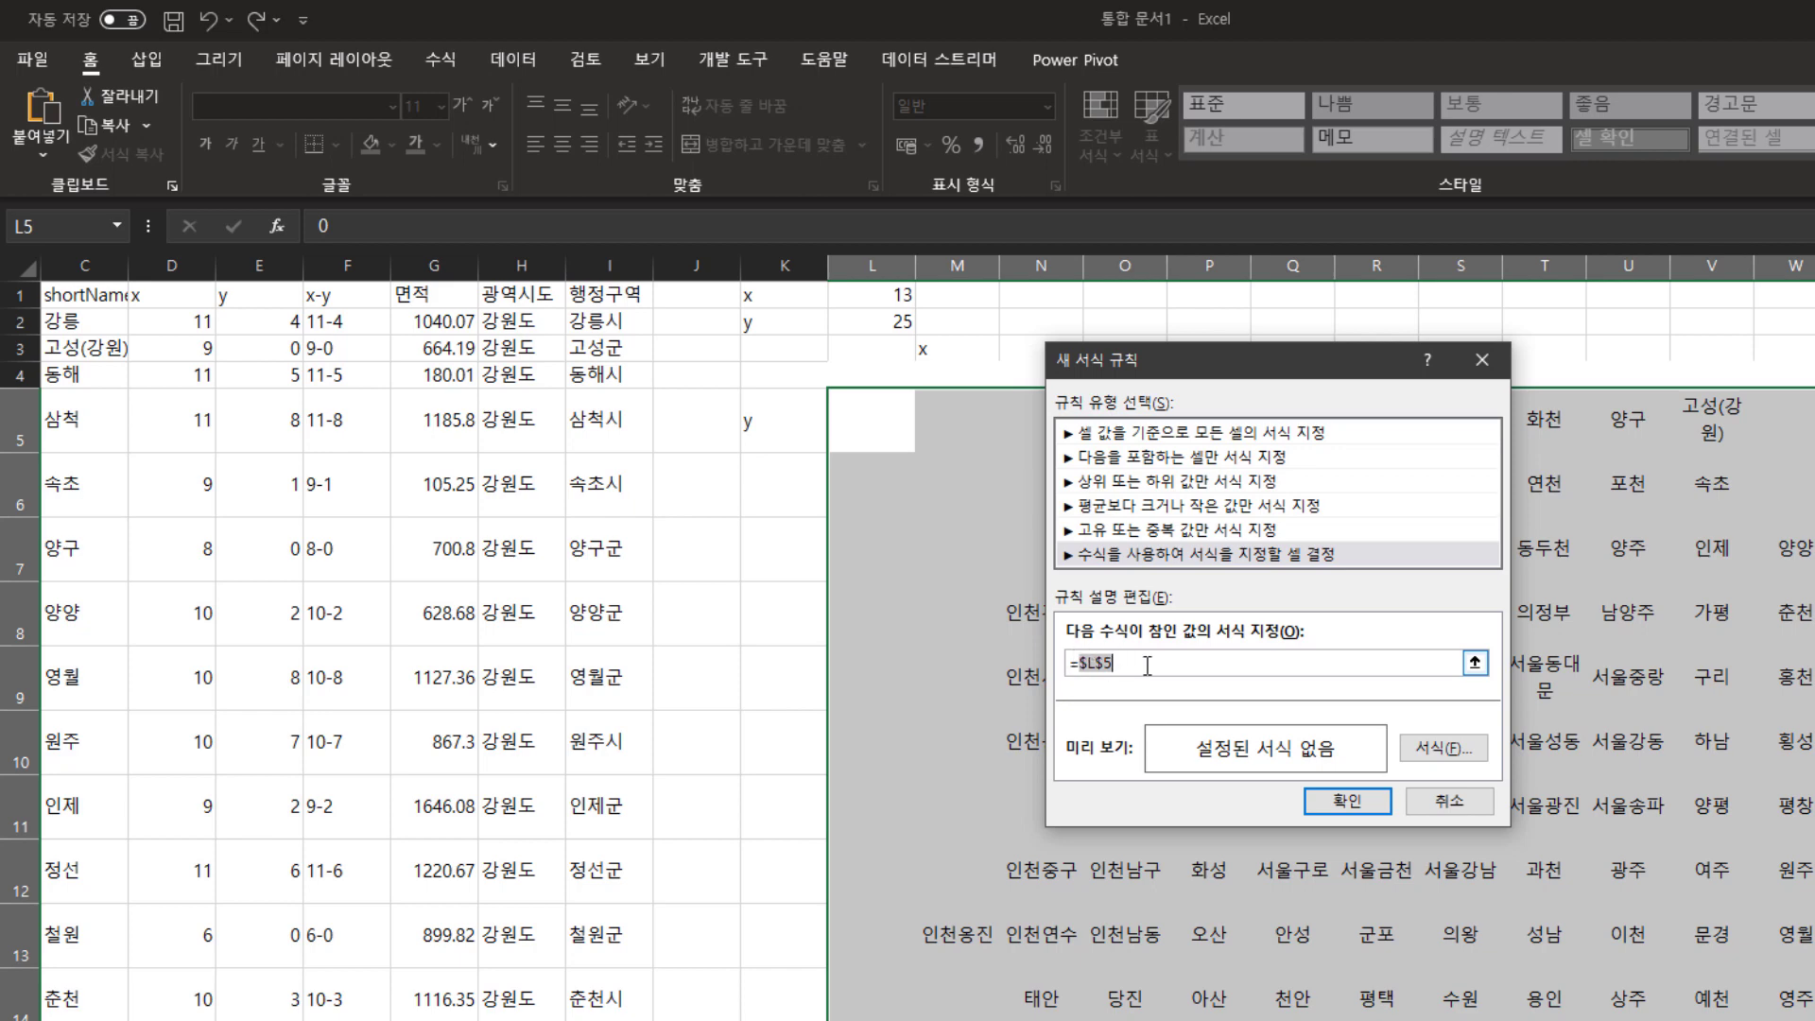
key(BackSpace)
Give the rule's format an outline border and the lightest grey fill, and apply the rule to the map.
click(1443, 748)
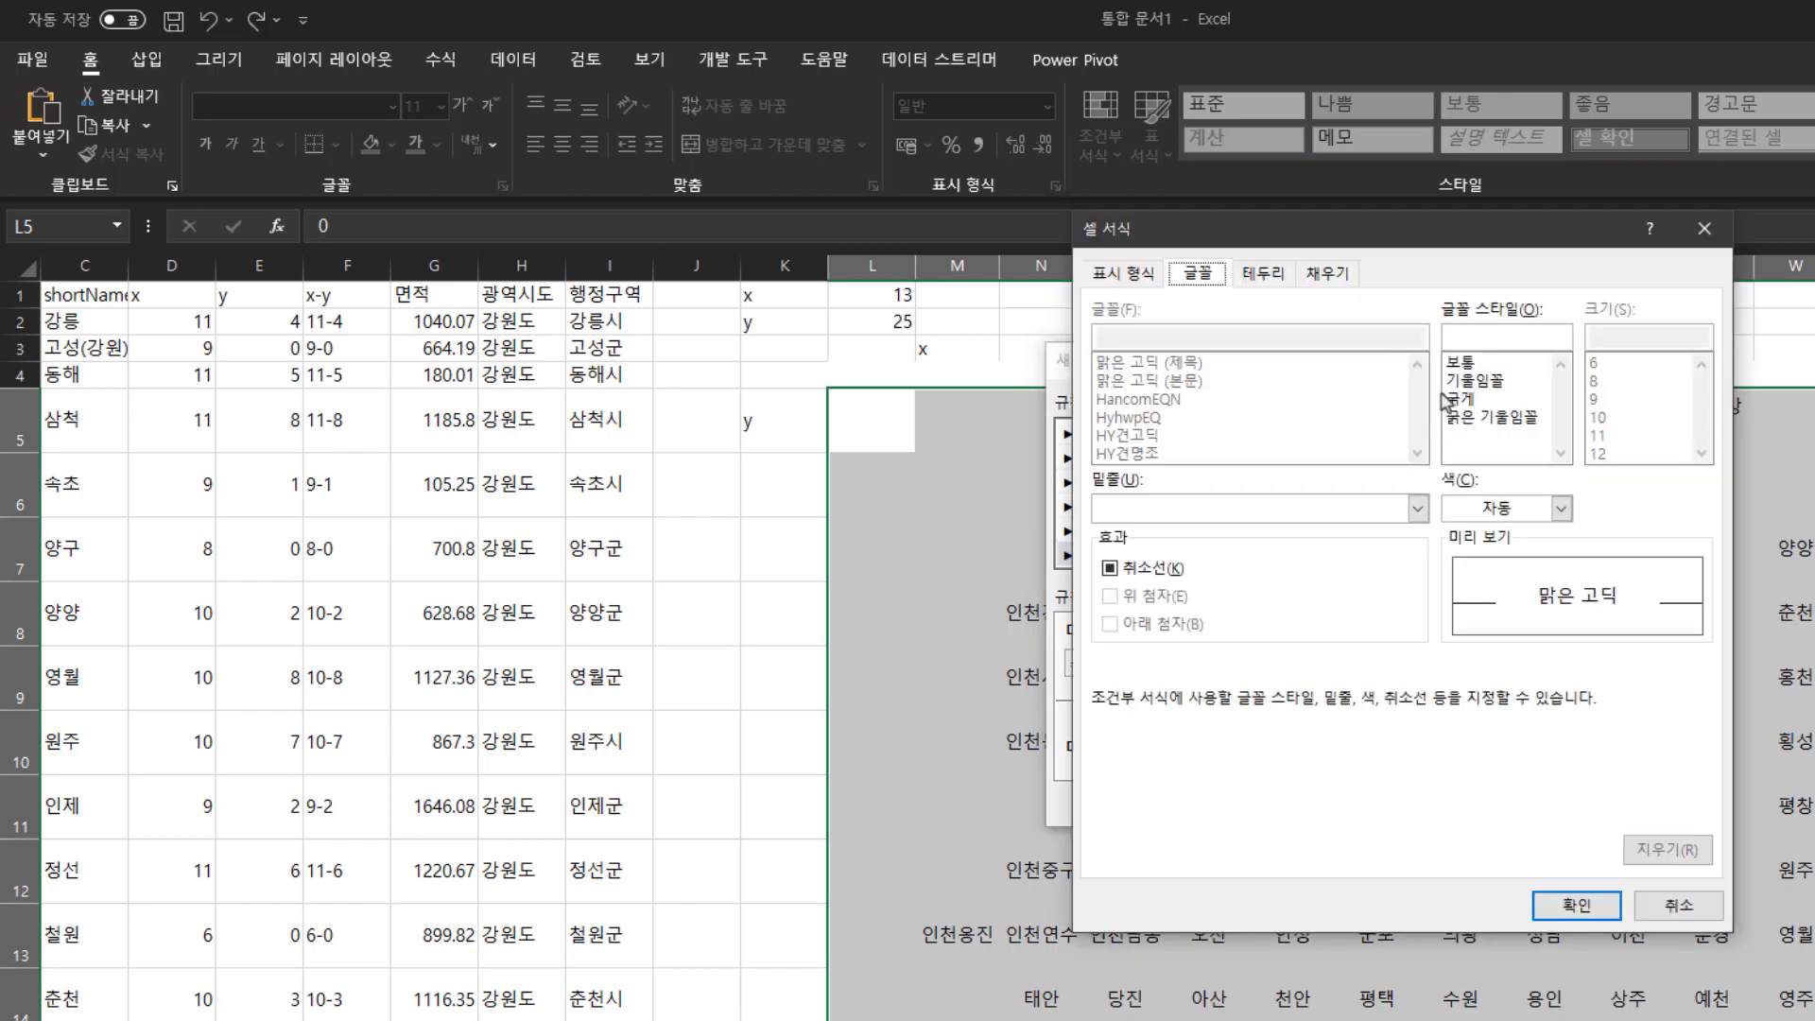
click(1266, 277)
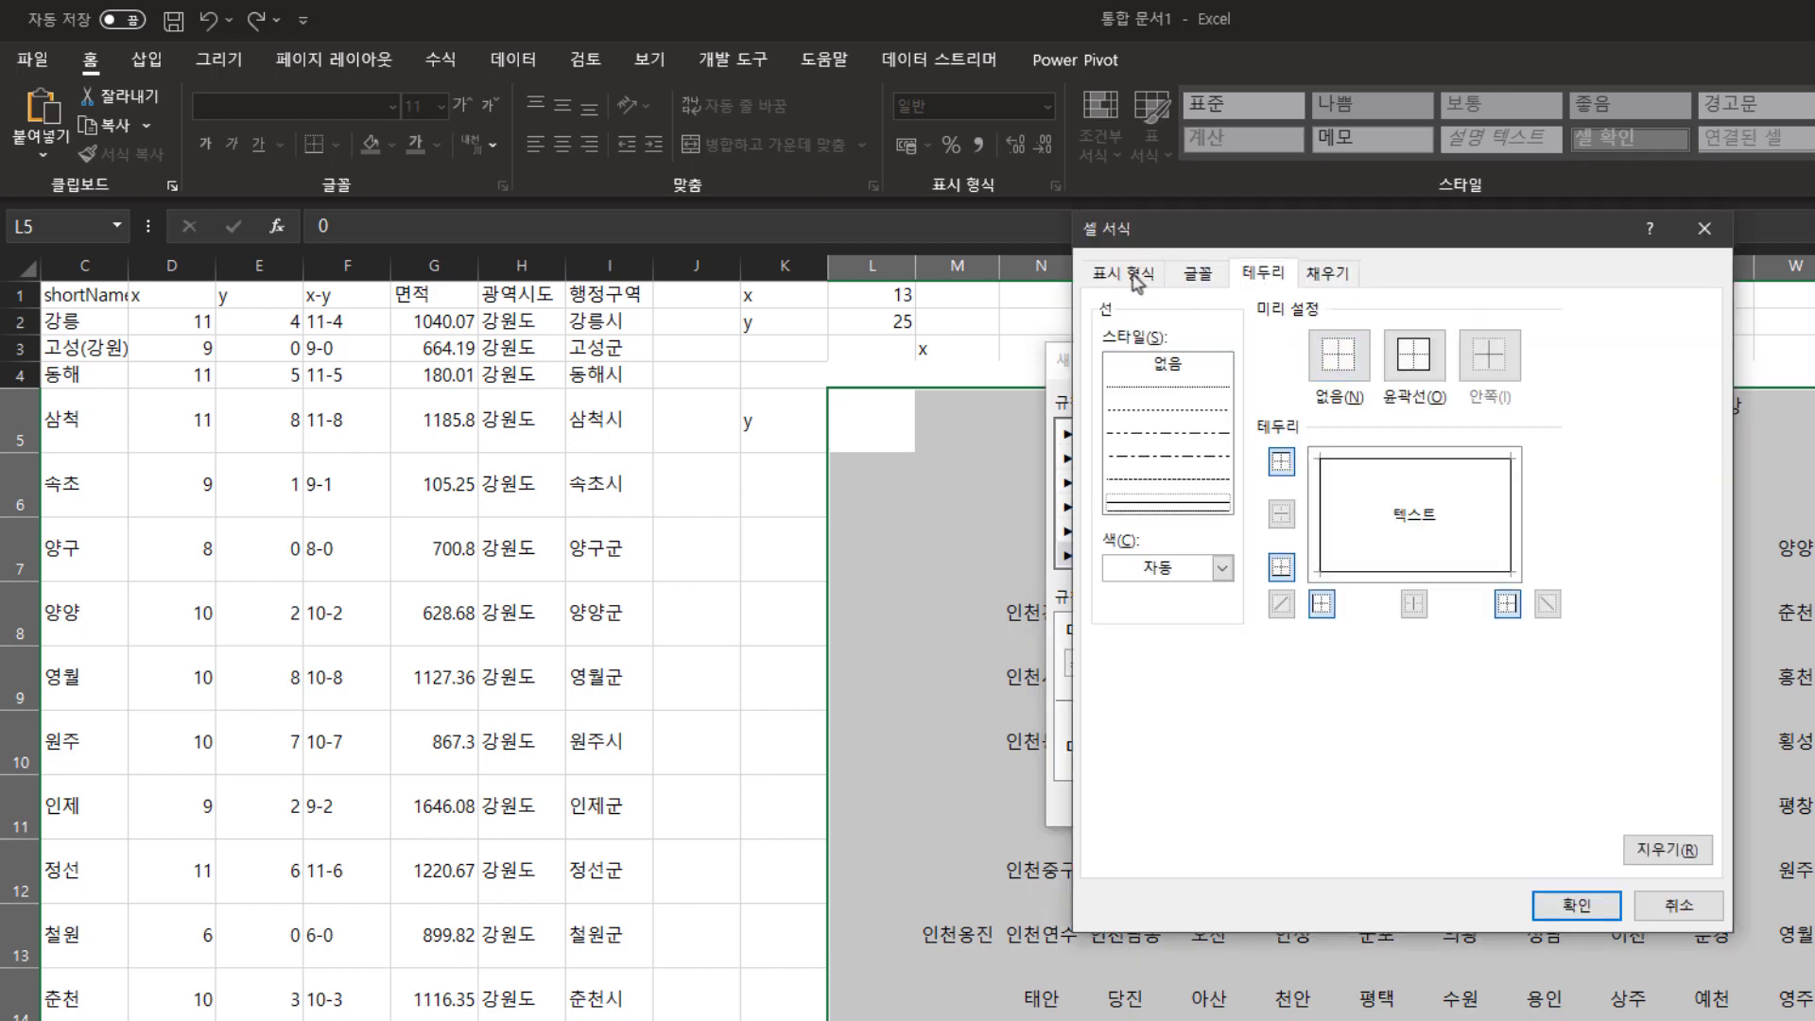
click(1327, 274)
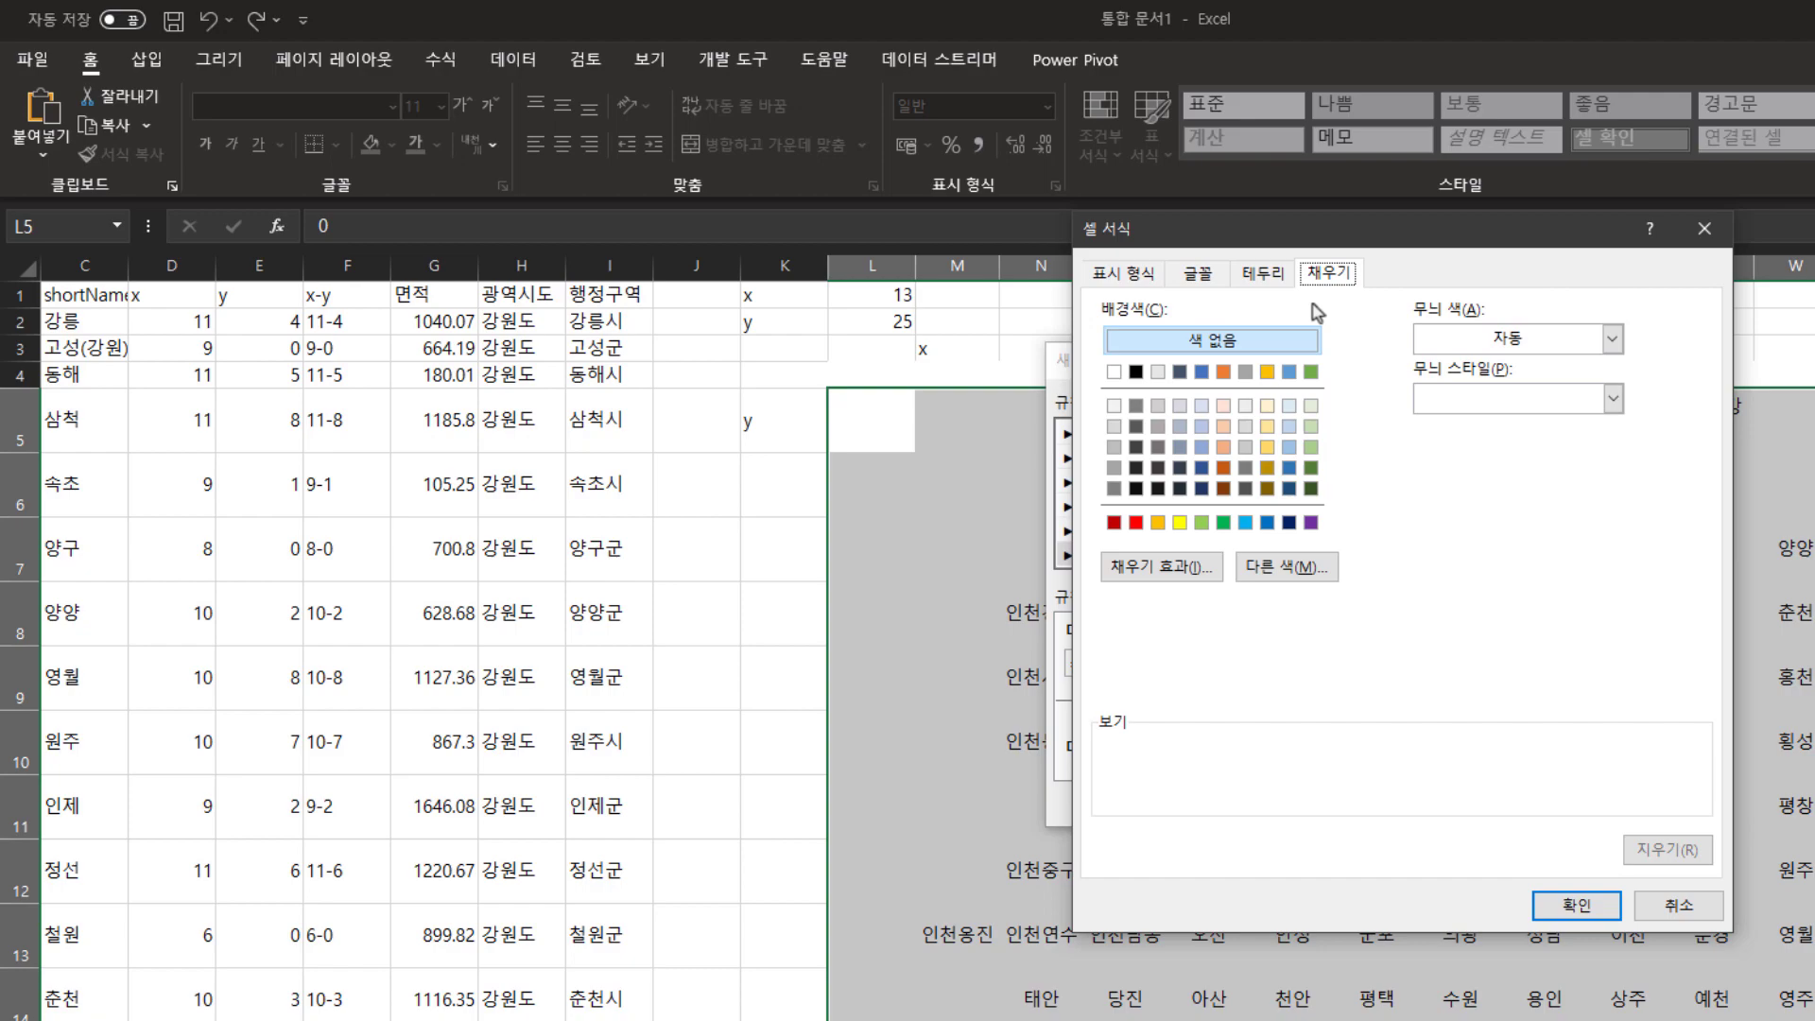
click(1115, 406)
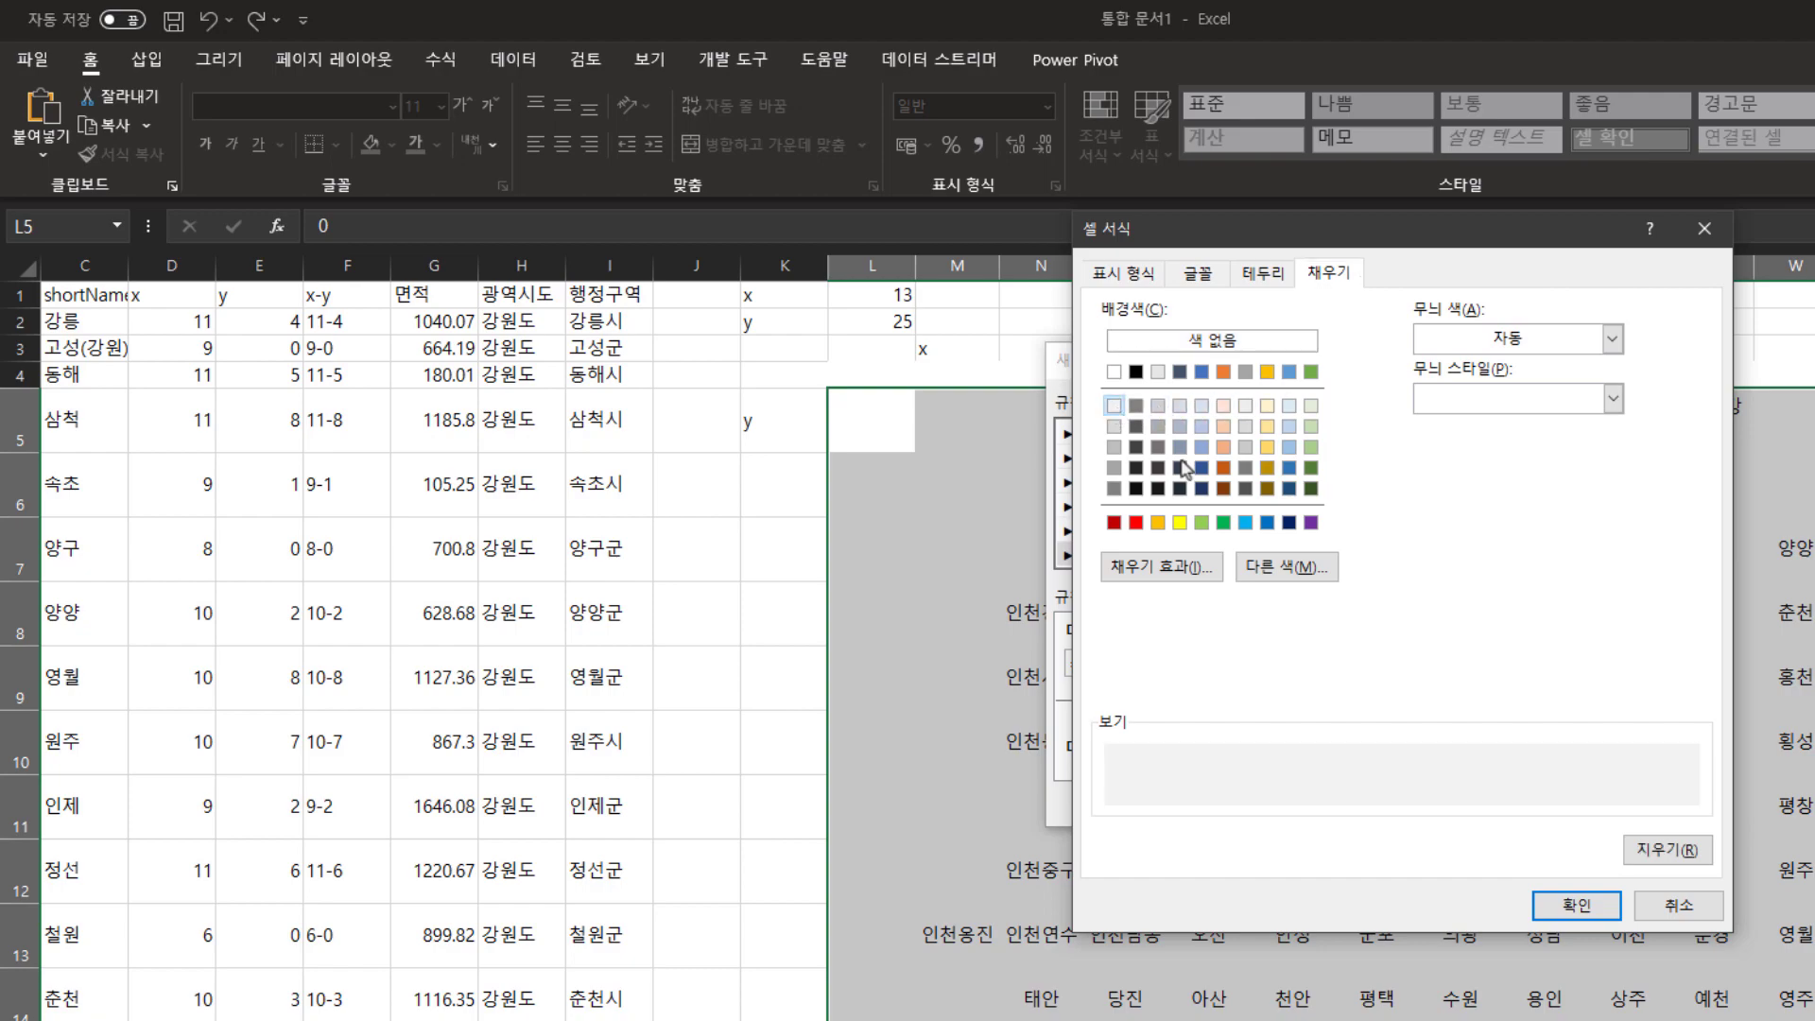
click(1575, 905)
click(1350, 809)
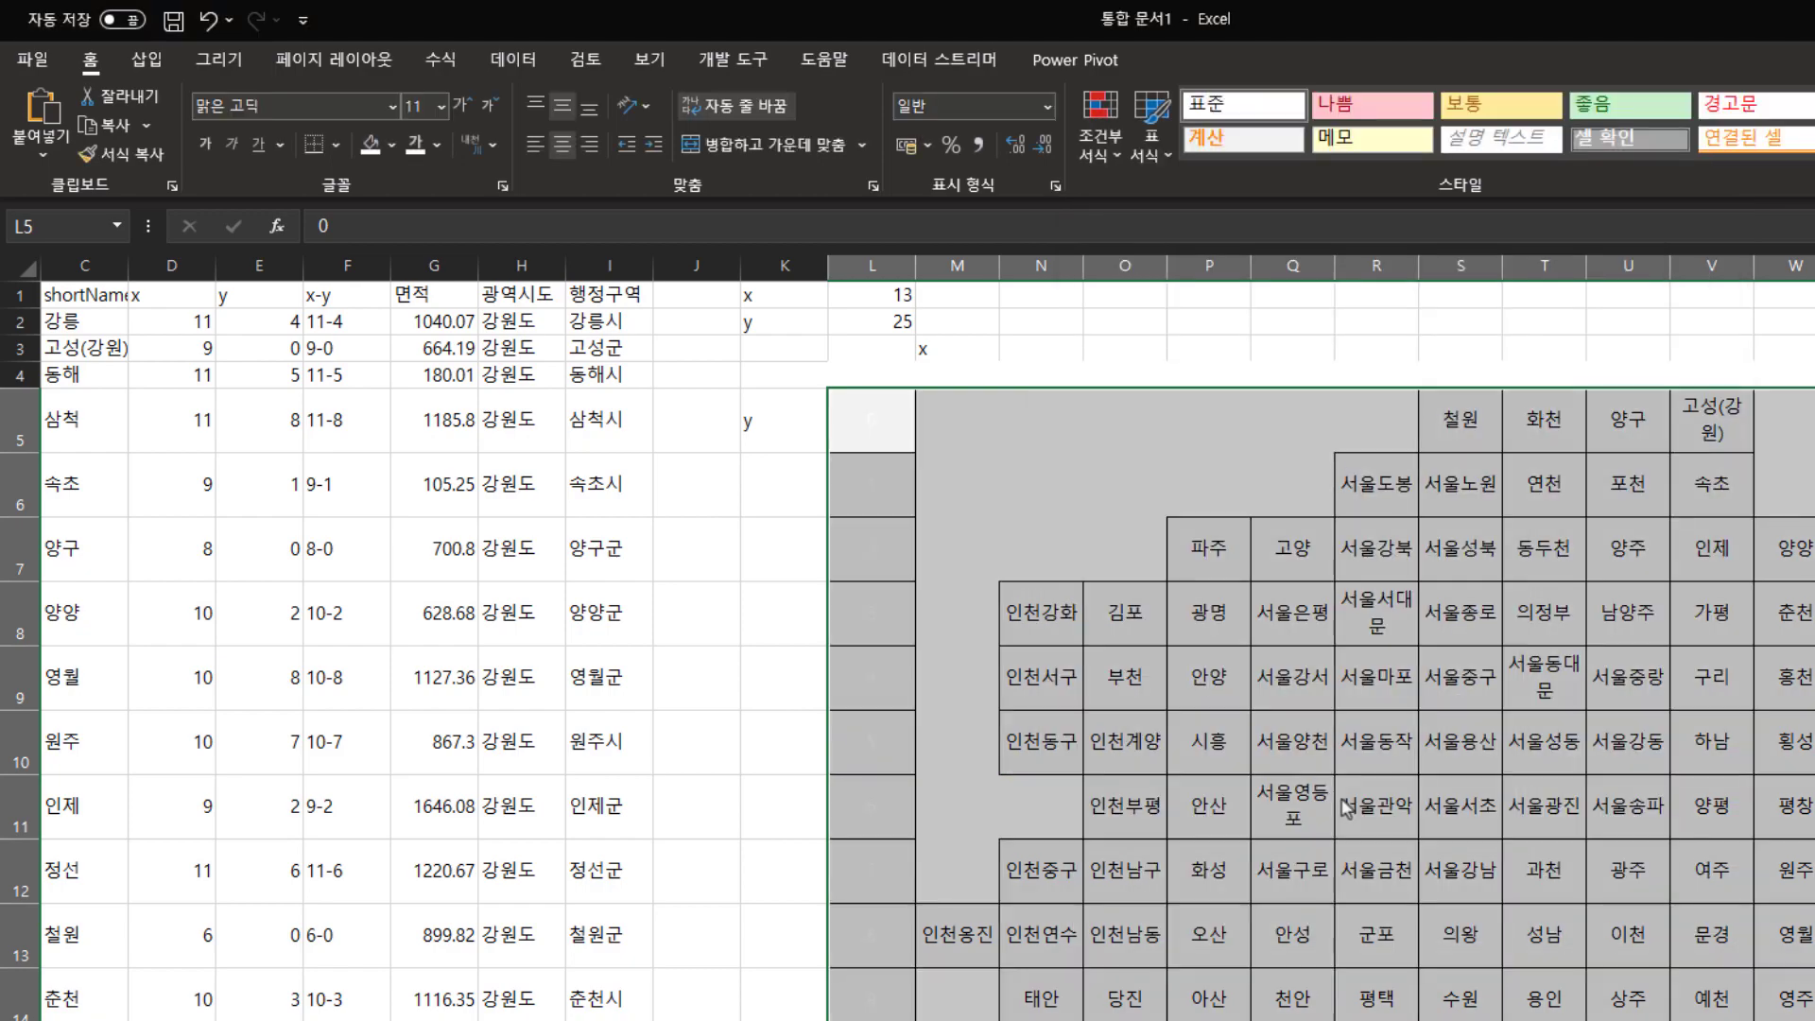
Clear the conditional formatting rules from the y-index cells L5:L30 beside the map.
click(1343, 674)
scroll(1339, 822, down, 4)
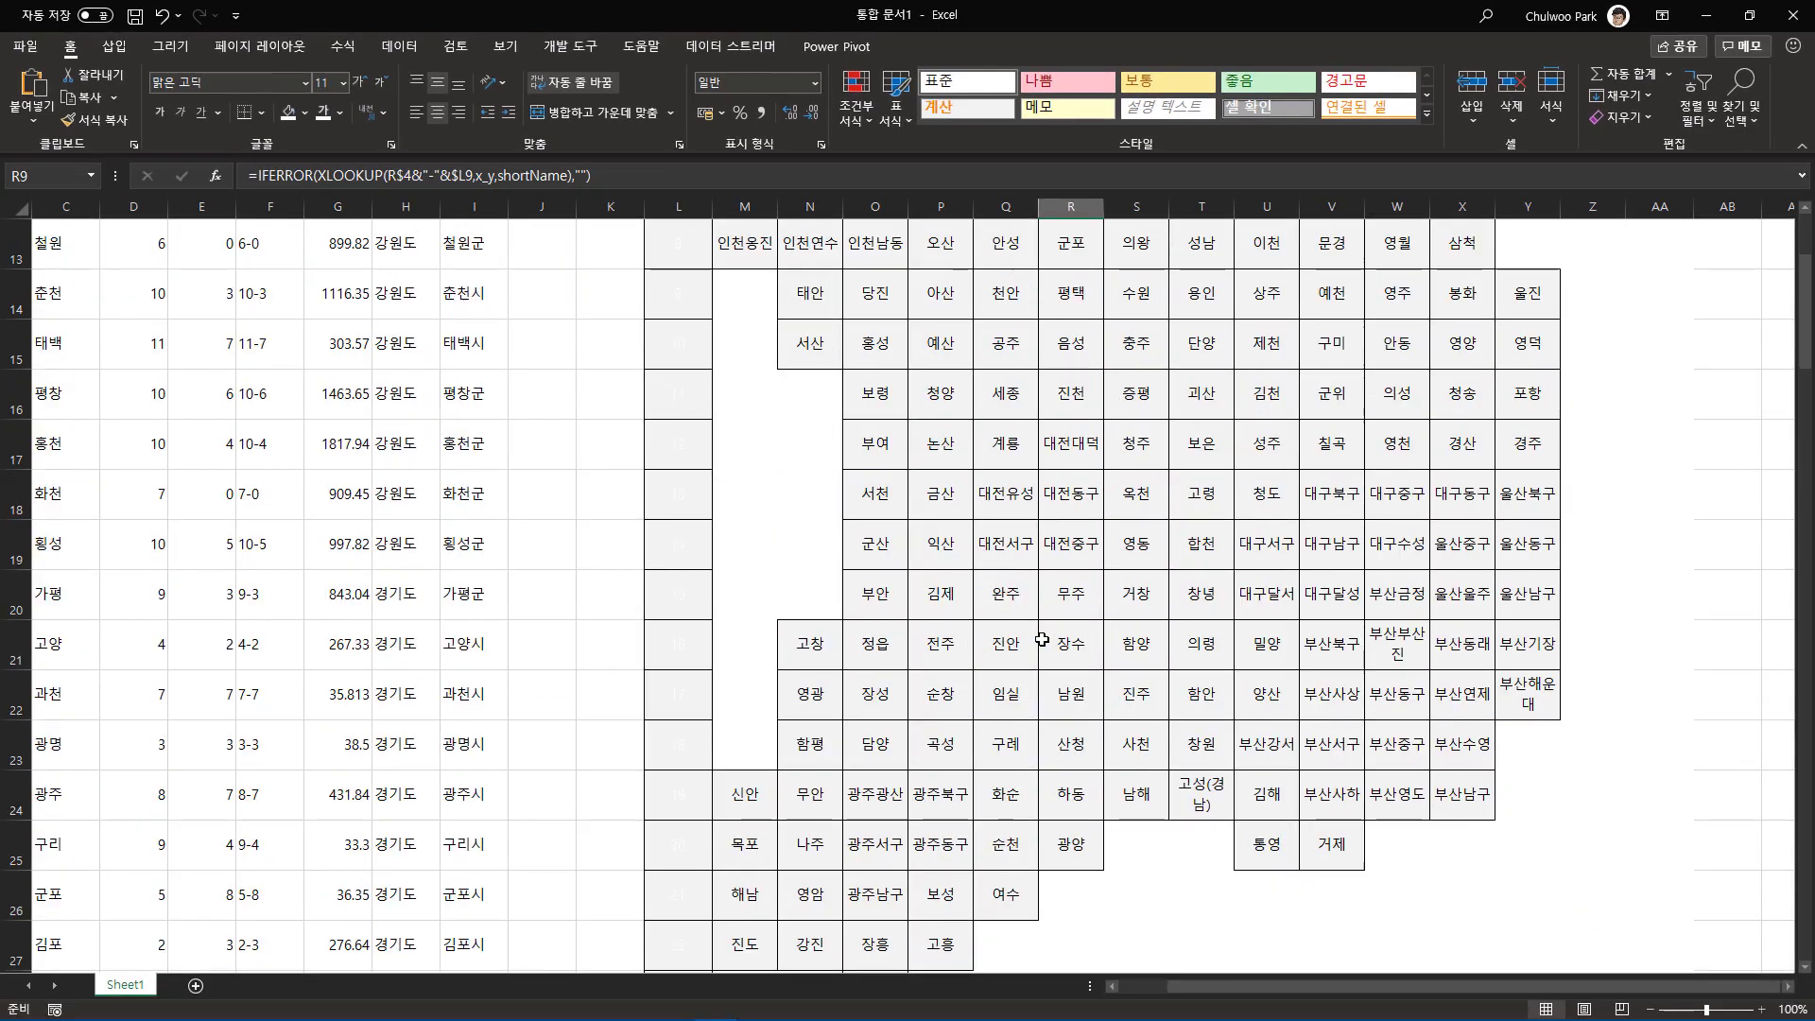
scroll(1041, 639, down, 3)
scroll(1041, 639, up, 7)
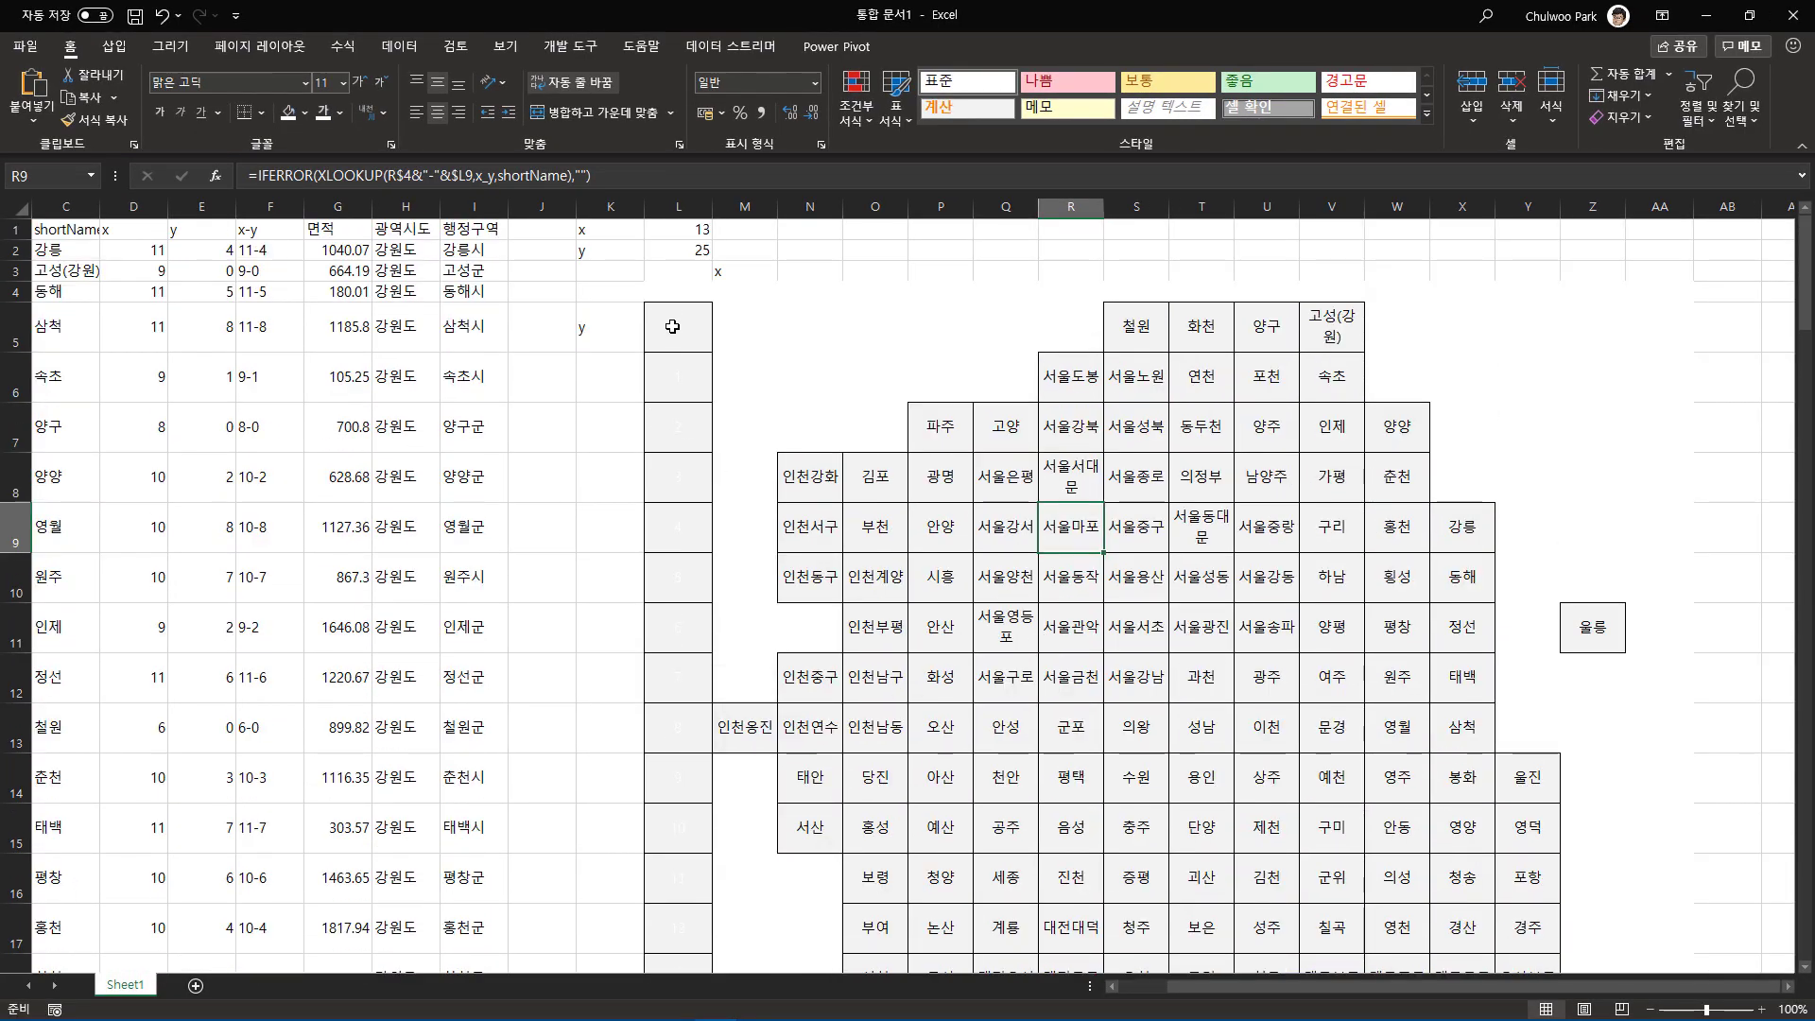
drag(672, 326, 668, 466)
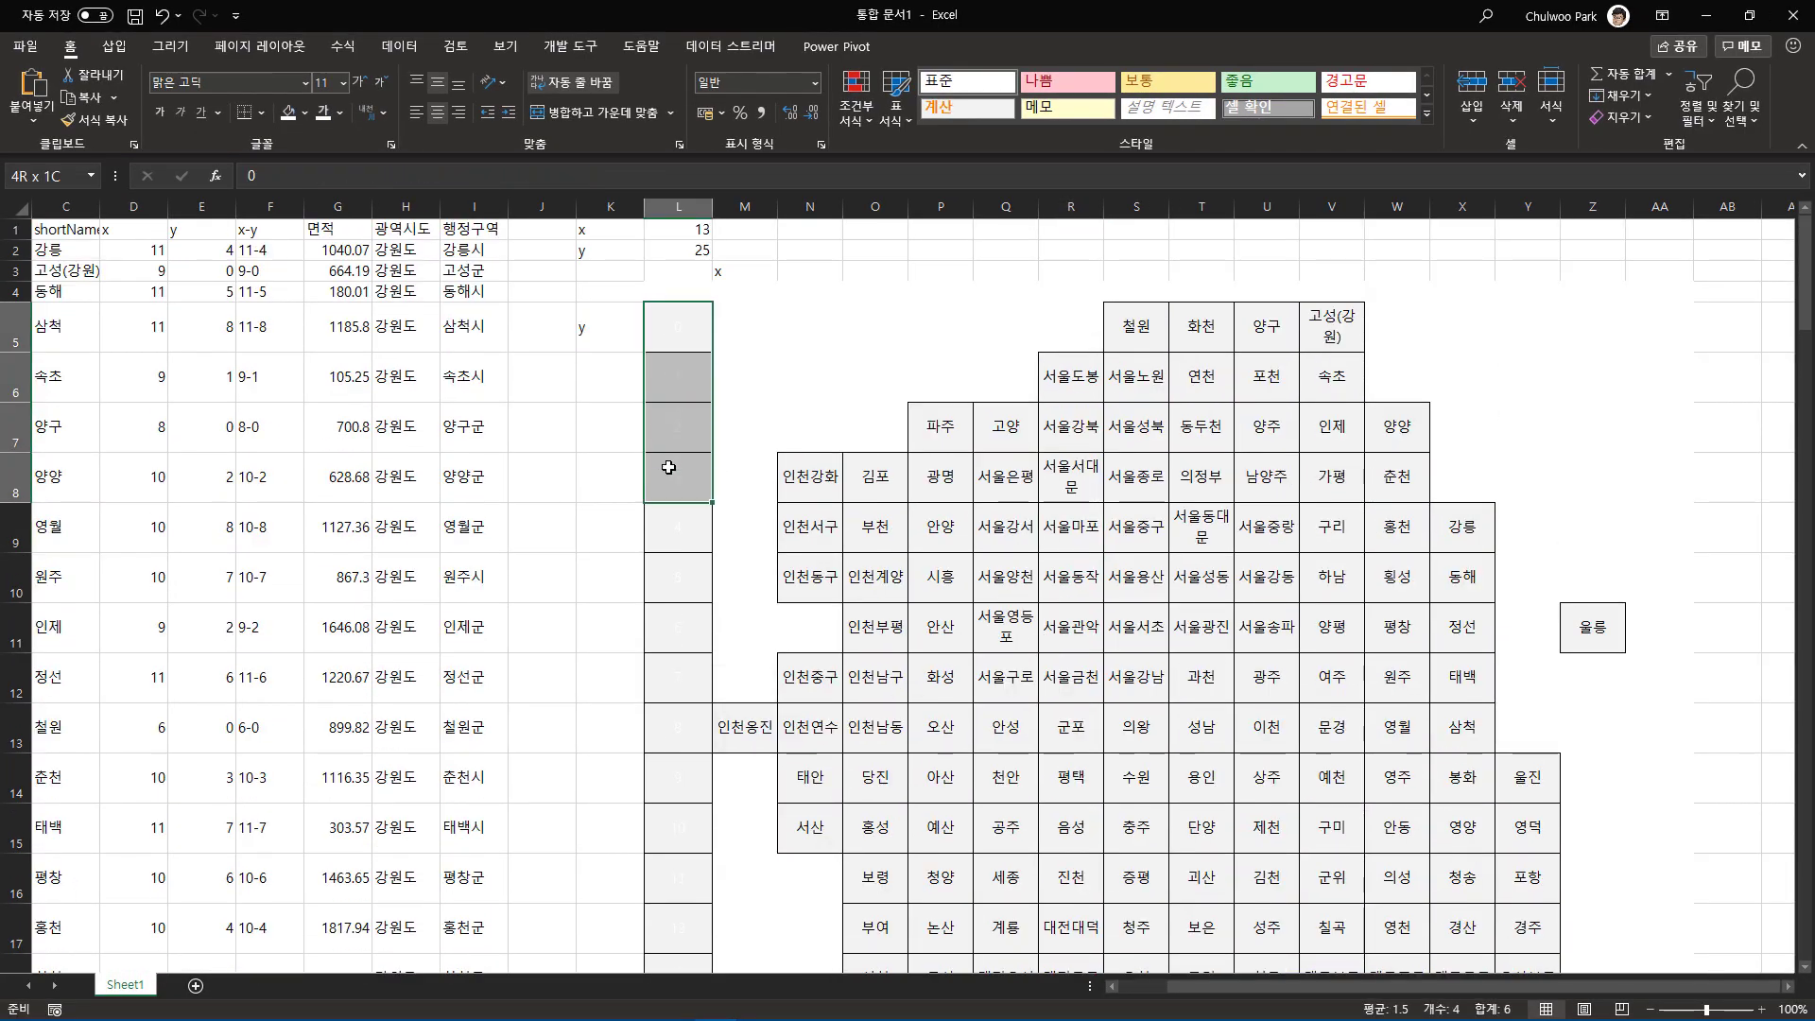
scroll(668, 507, down, 7)
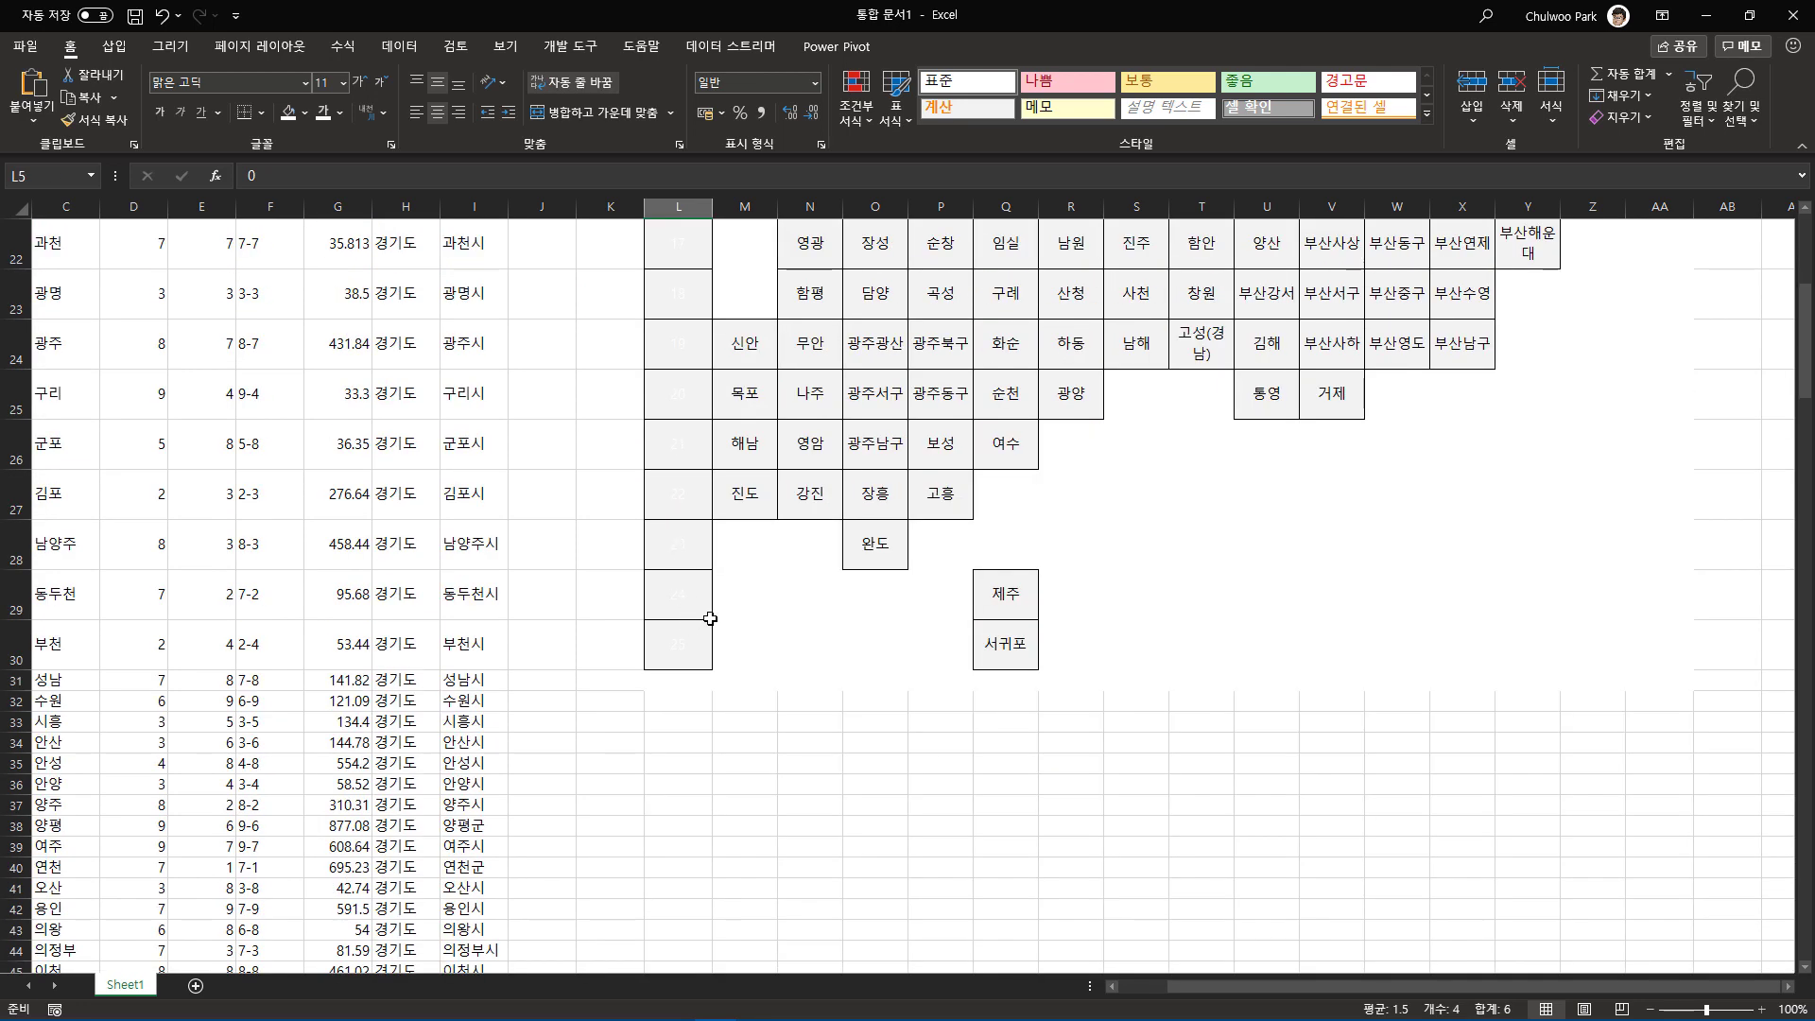
shift+click(676, 647)
click(857, 109)
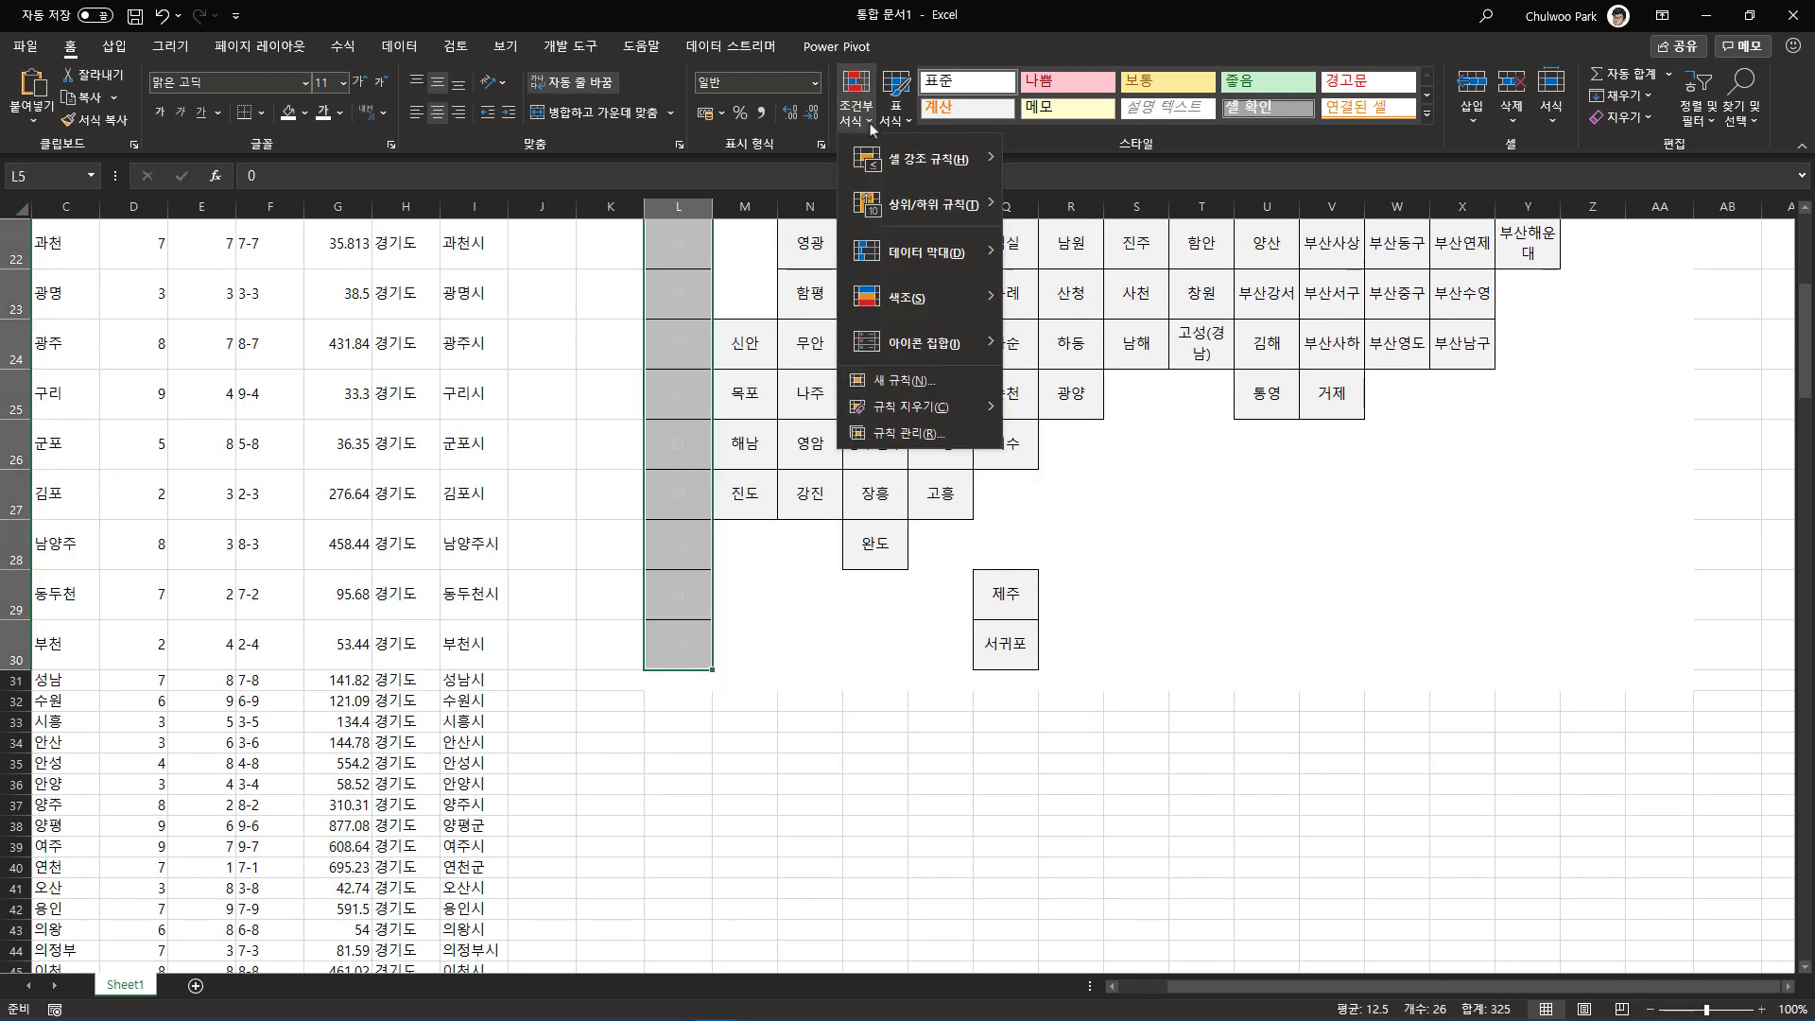
mouse_move(949, 406)
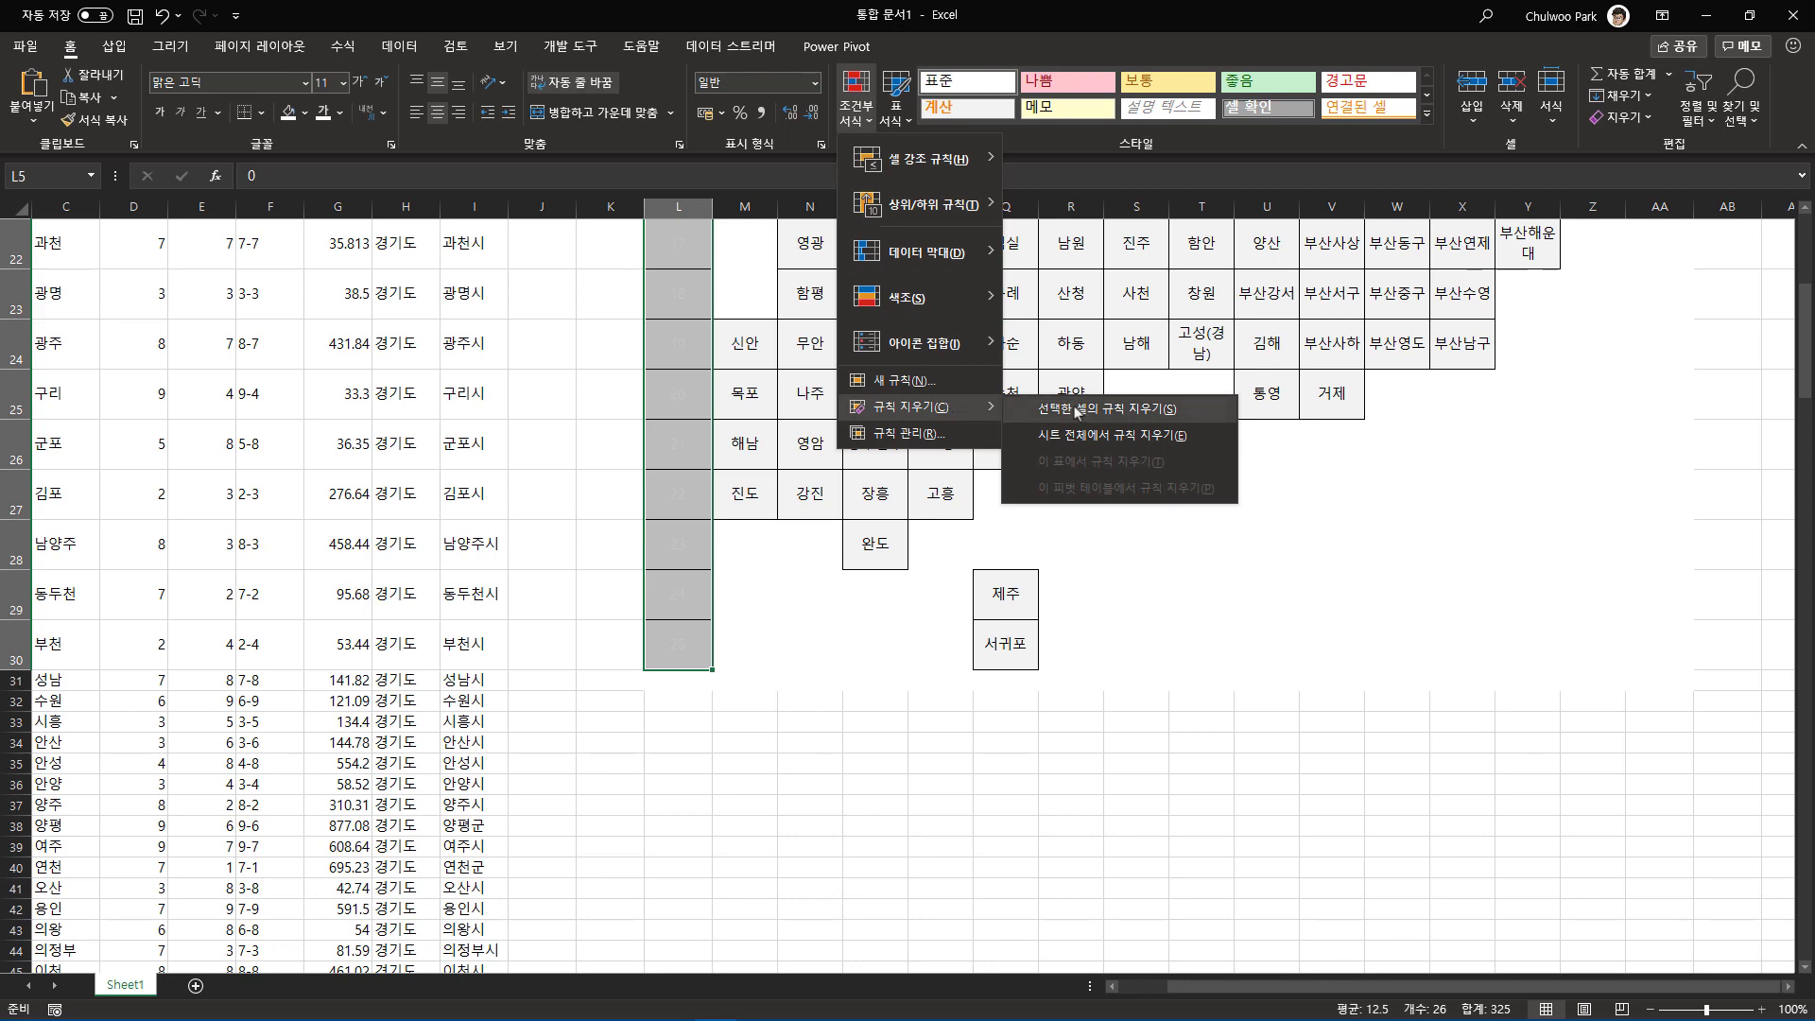
click(1106, 408)
click(626, 484)
Examine the formatted map grid and the 인구수 and 면적 columns of the source data.
scroll(687, 534, up, 7)
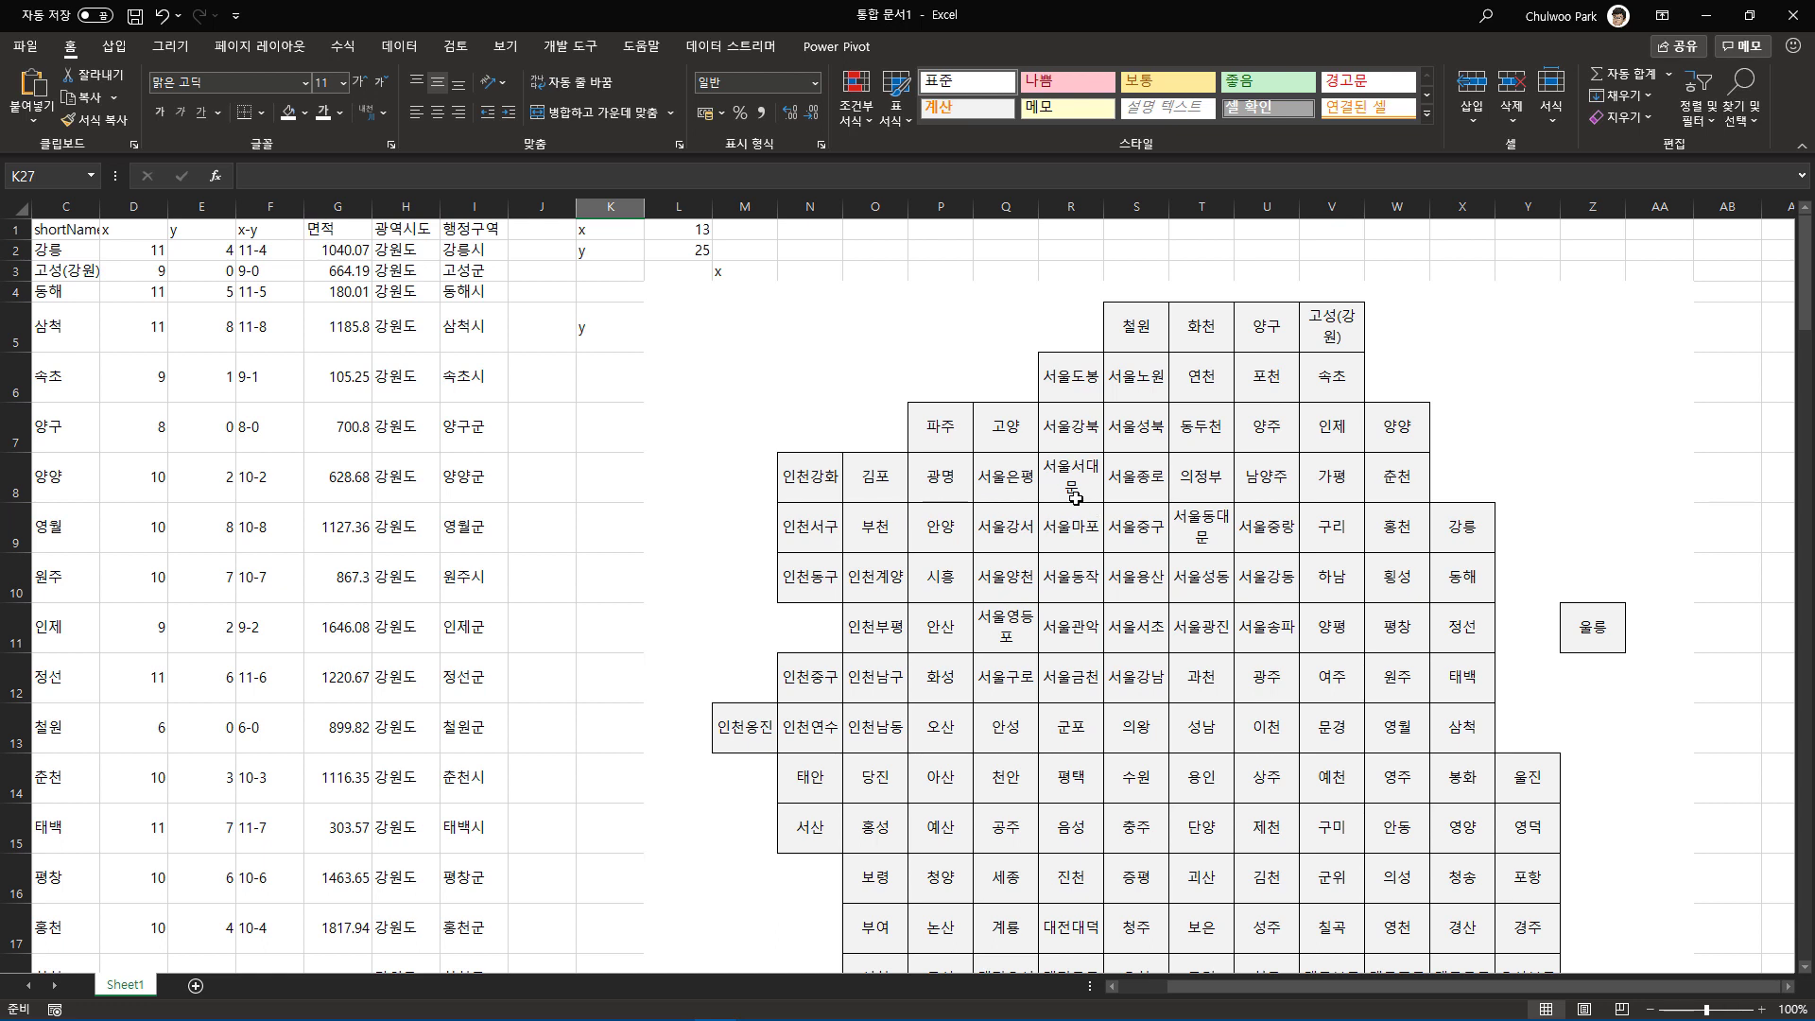
scroll(1075, 633, down, 6)
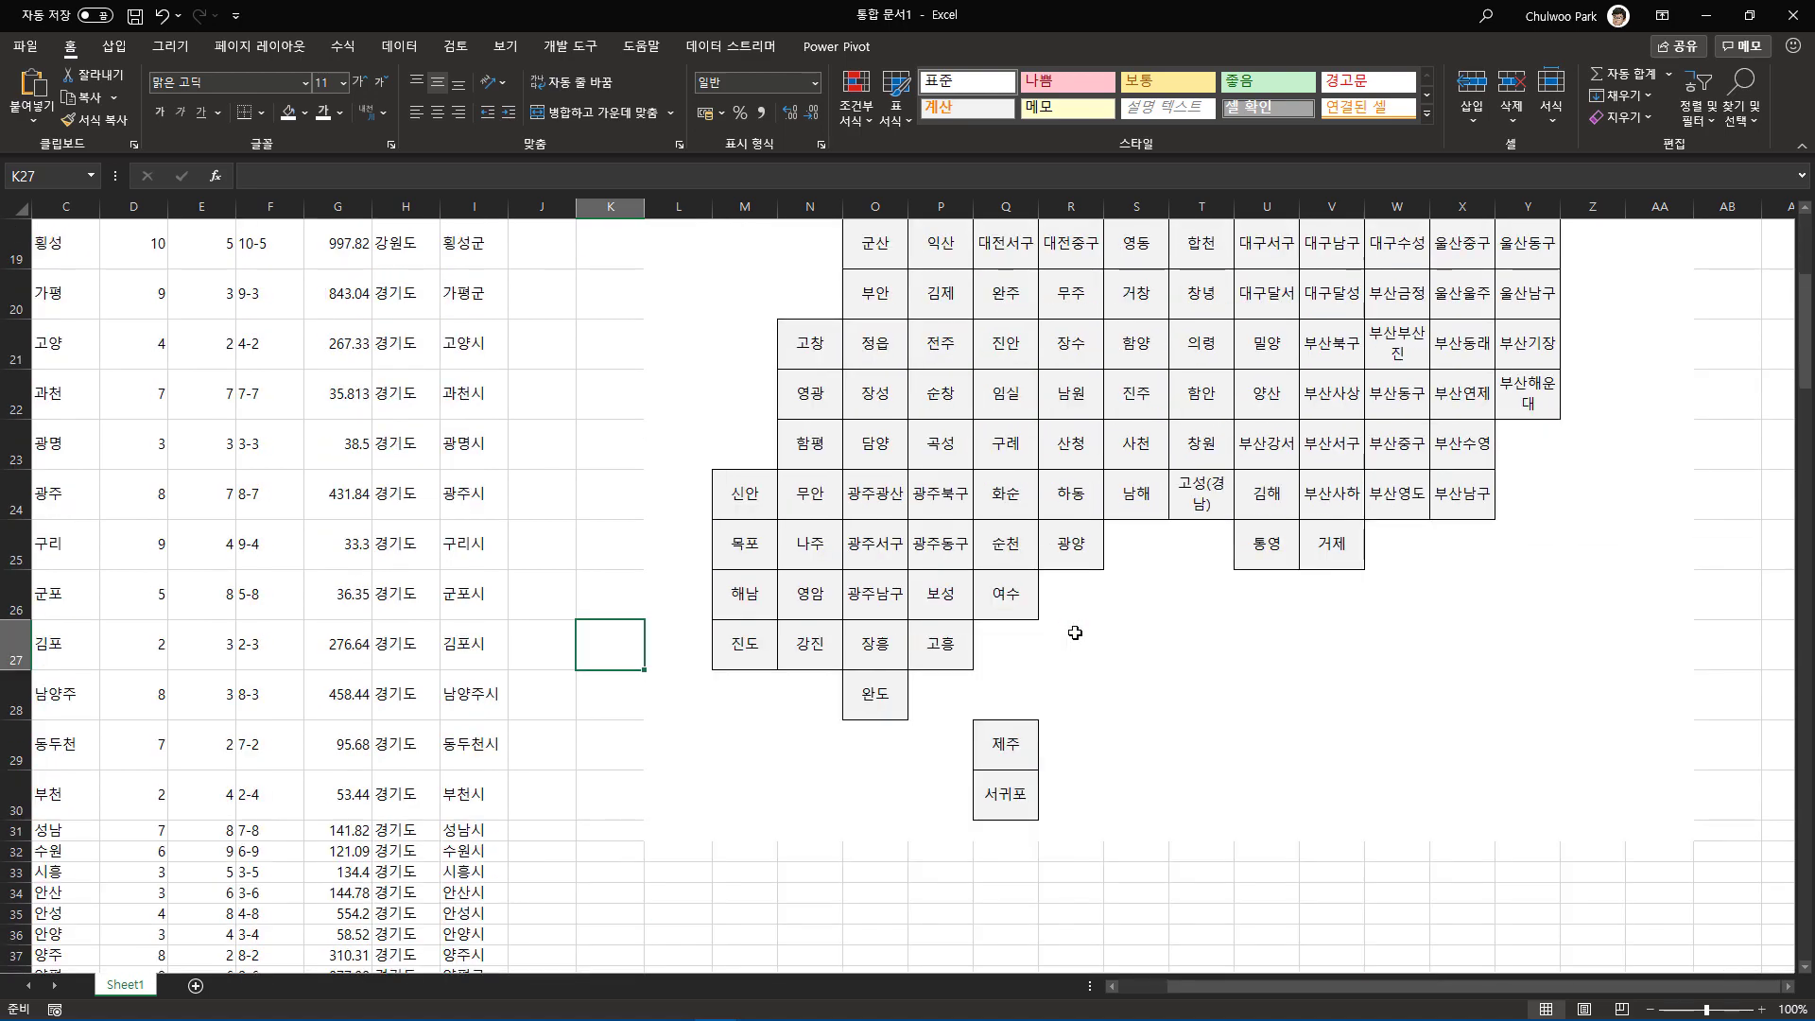
scroll(1075, 632, up, 6)
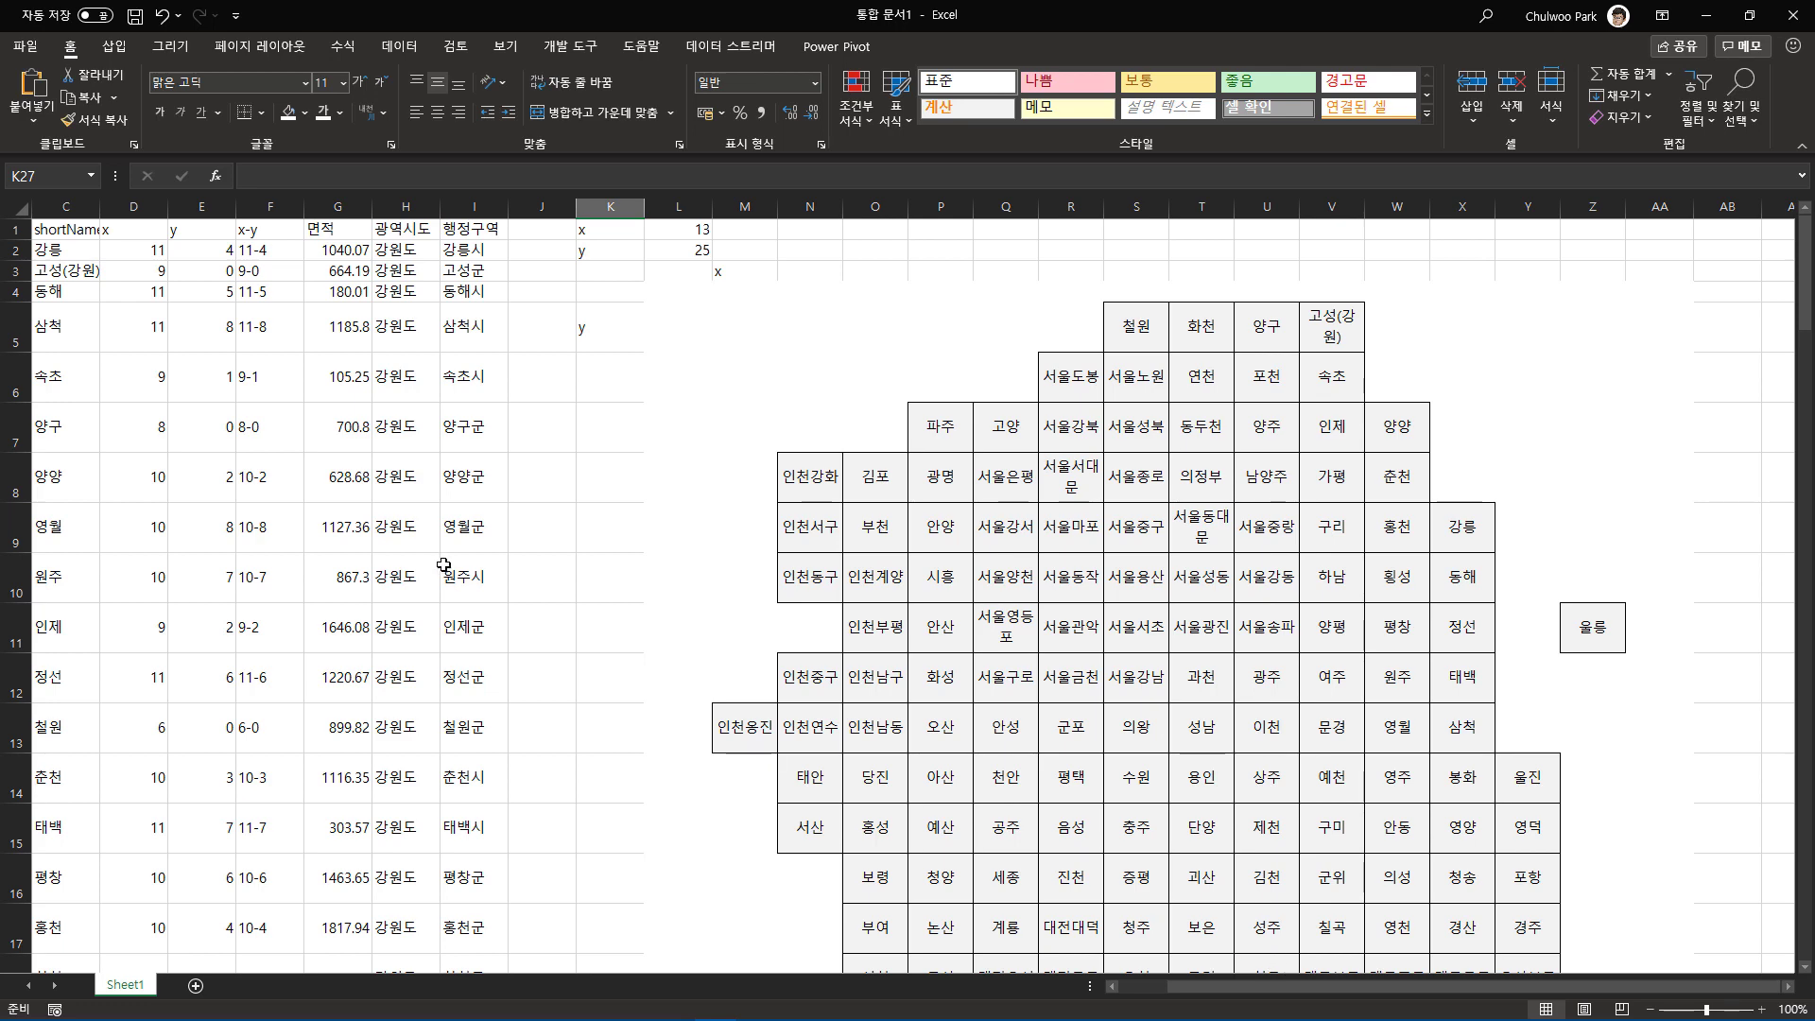
scroll(103, 293, left, 2)
click(131, 235)
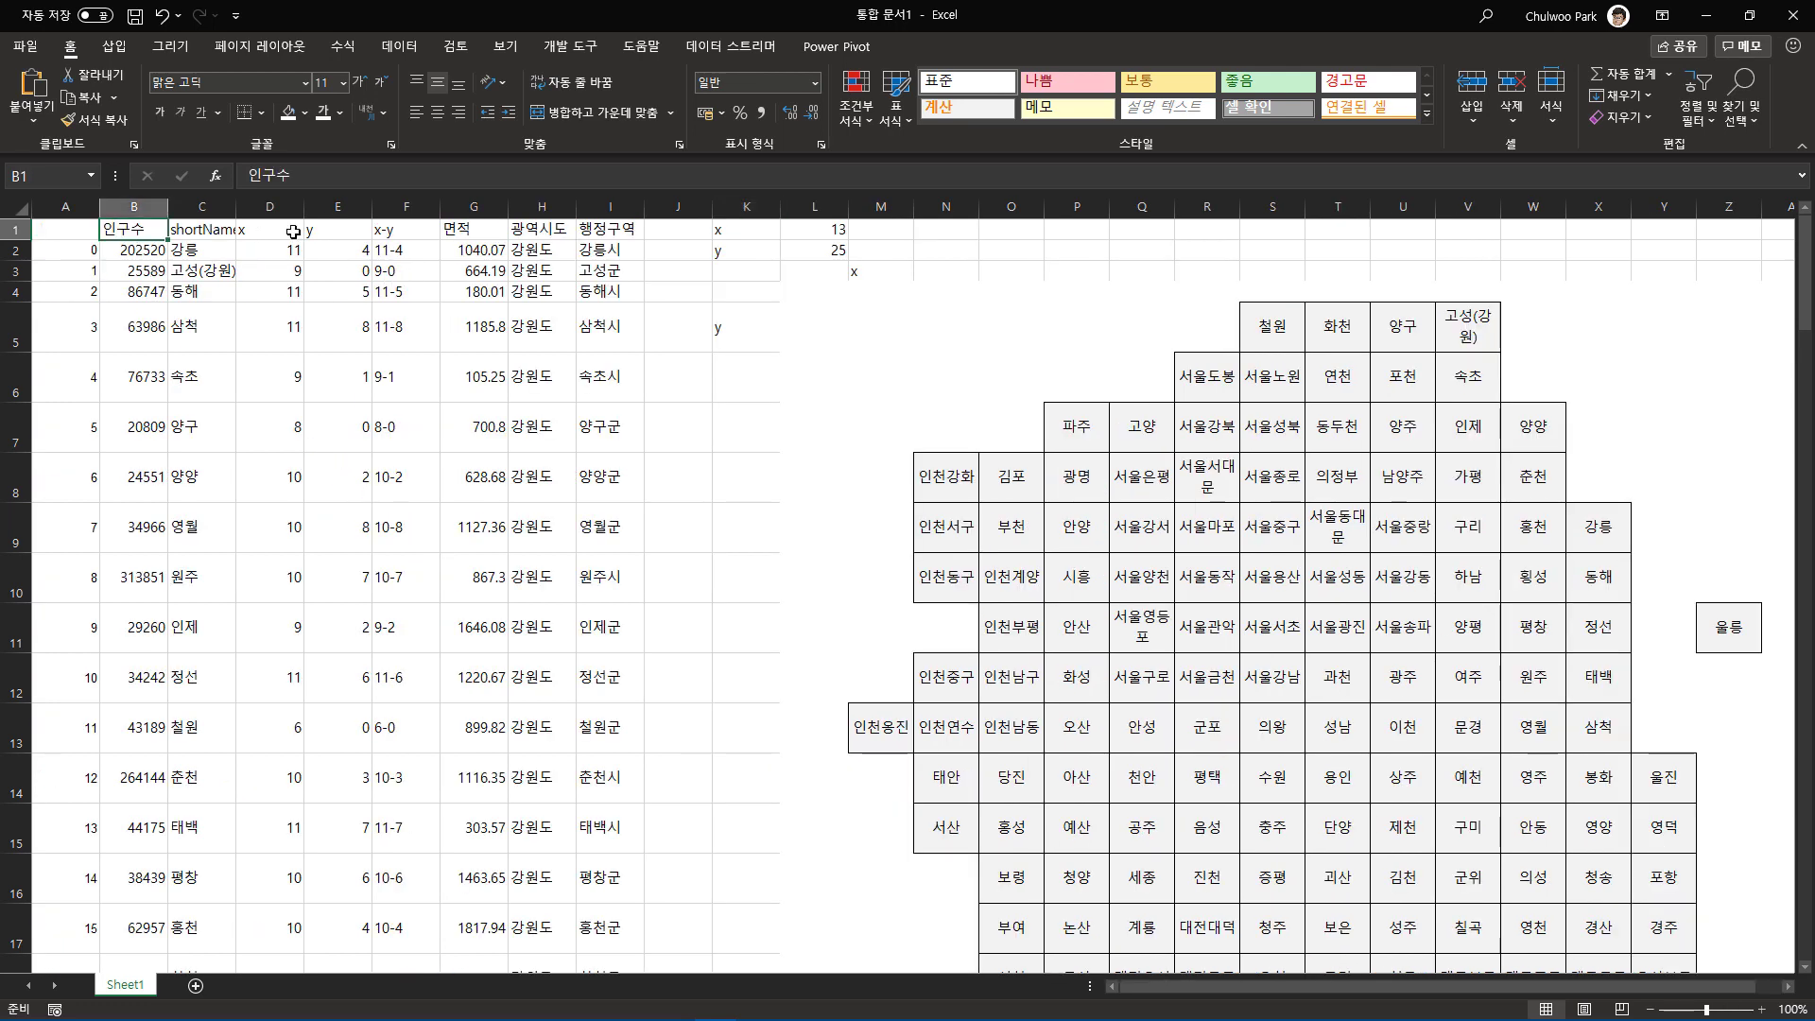
click(475, 233)
click(135, 254)
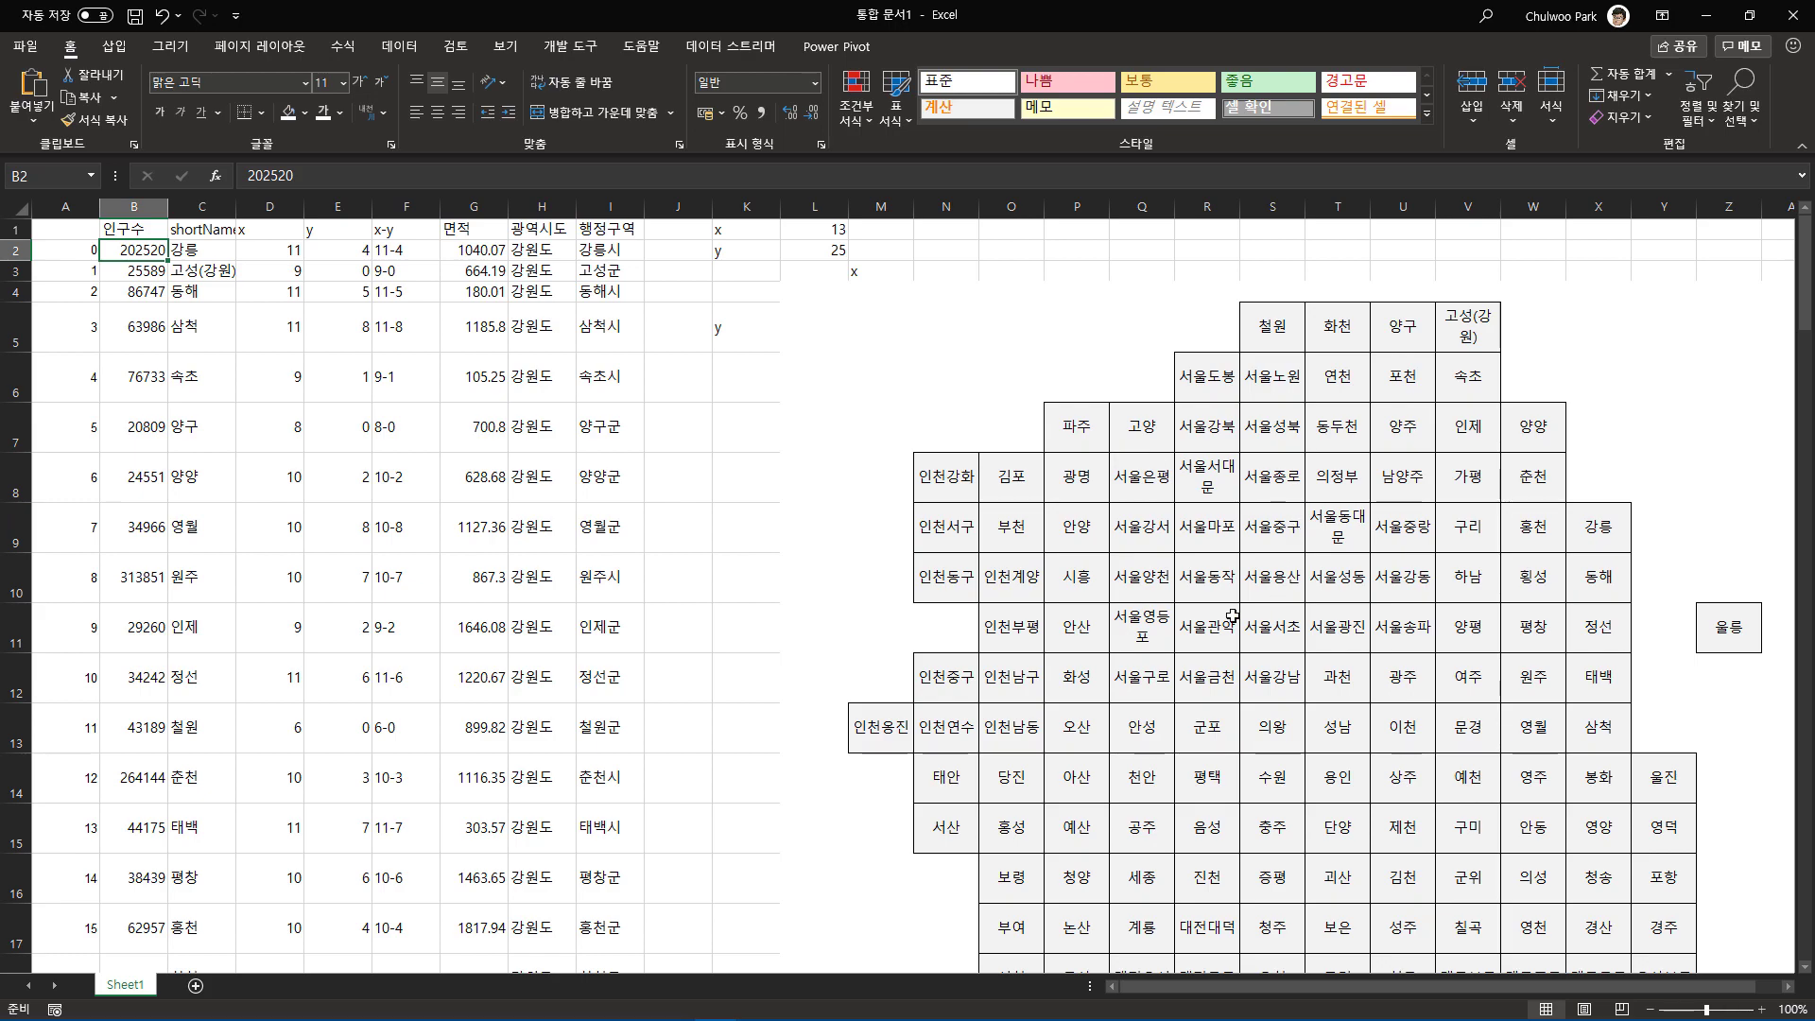
scroll(1282, 560, down, 5)
scroll(1230, 616, up, 5)
Start a second conditional formatting rule for the map range L5:Z30 that uses a formula to determine the cells.
click(804, 296)
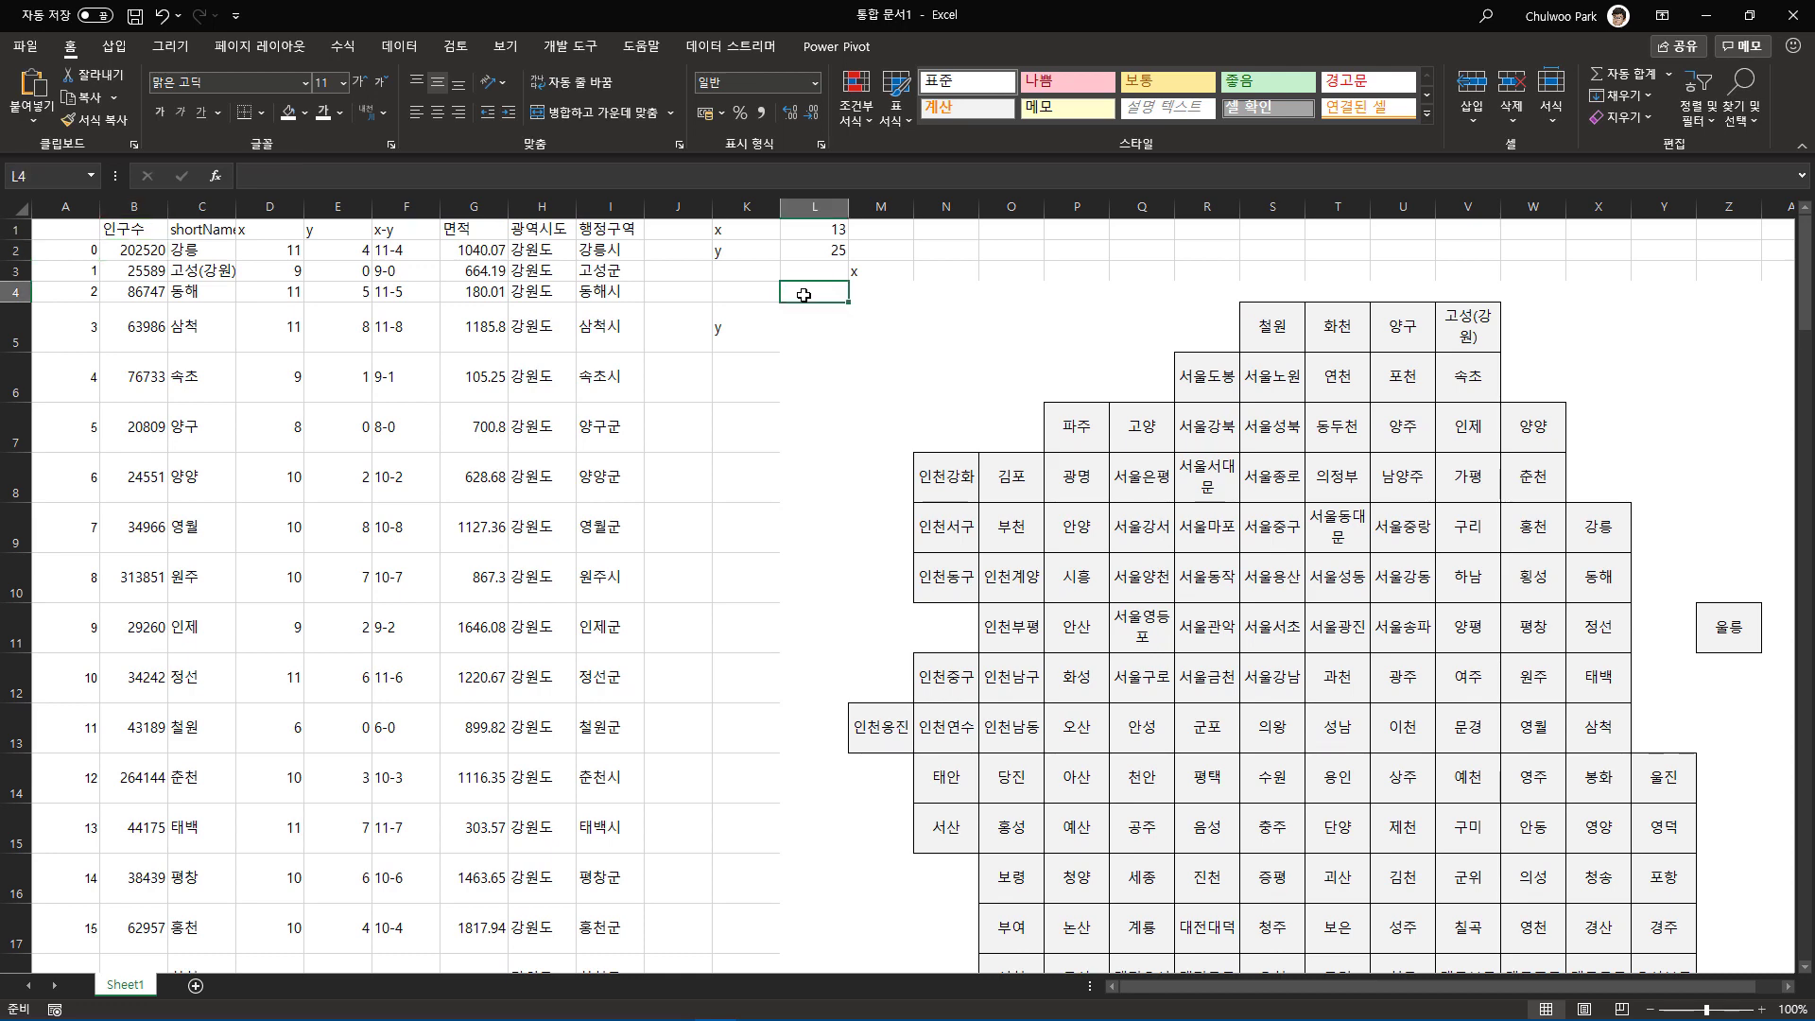
drag(804, 296, 1587, 904)
scroll(1309, 688, up, 6)
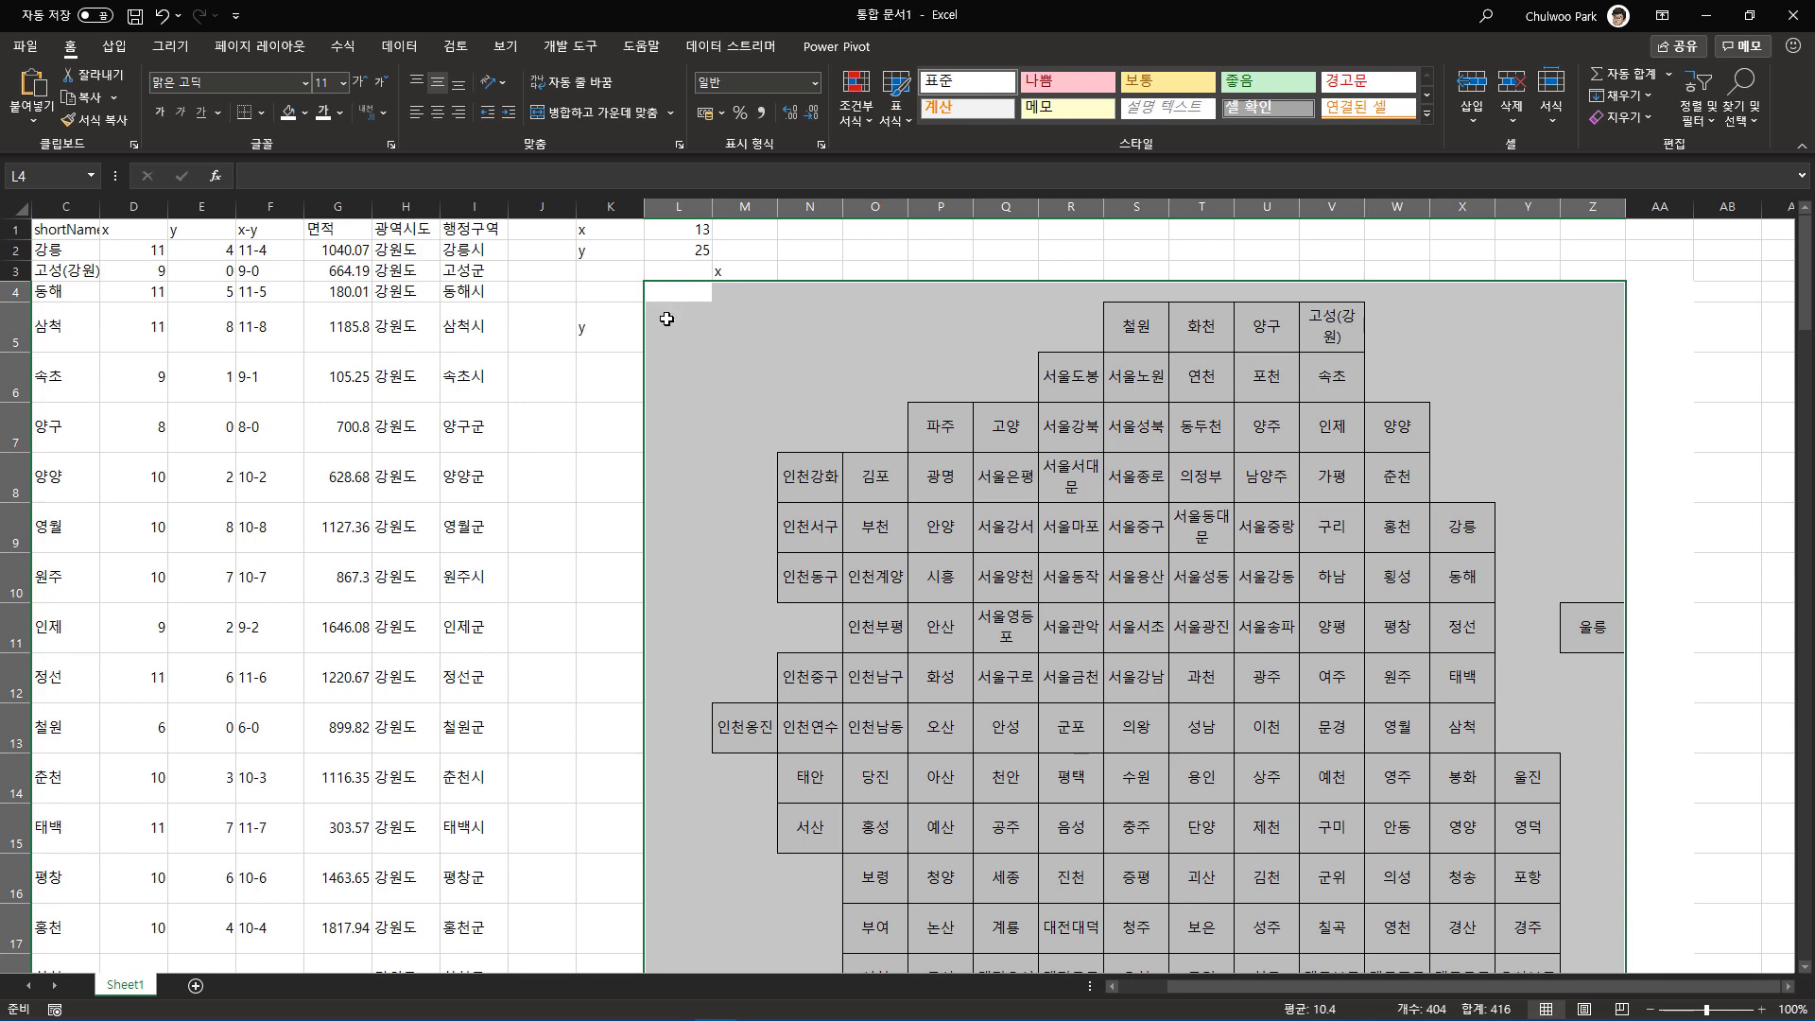
drag(671, 316, 1410, 360)
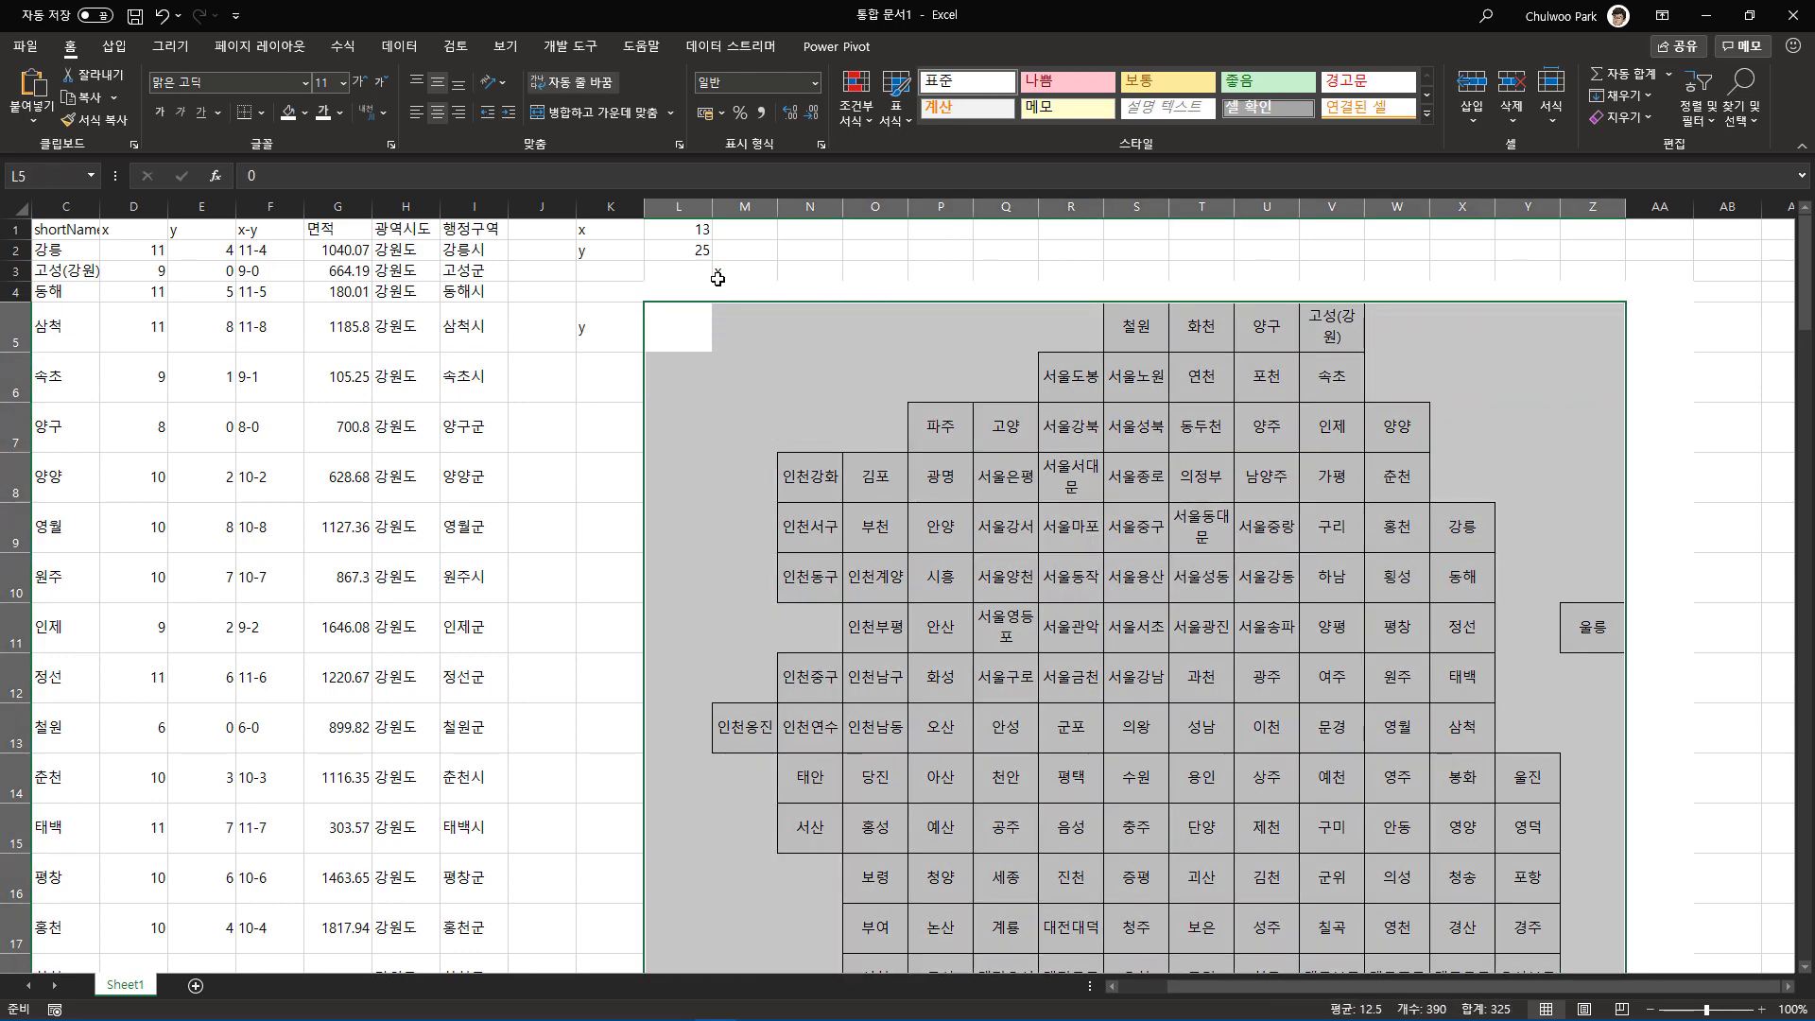
click(871, 124)
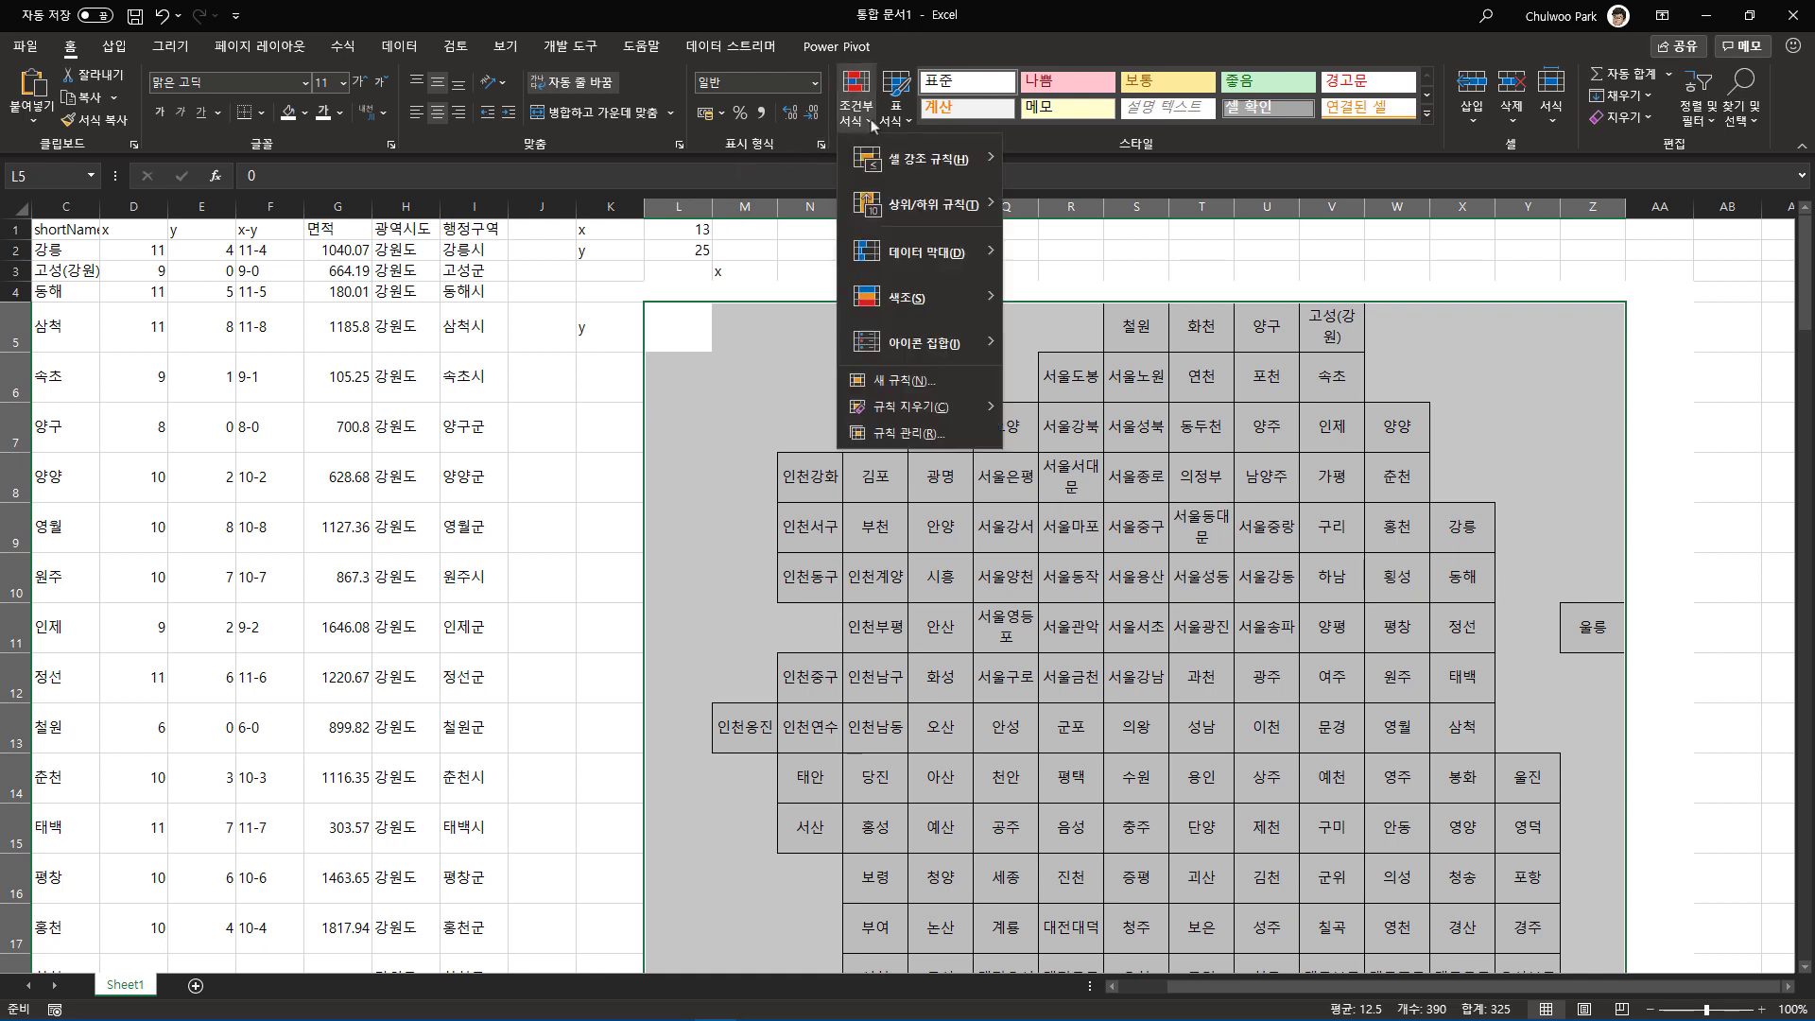
click(933, 383)
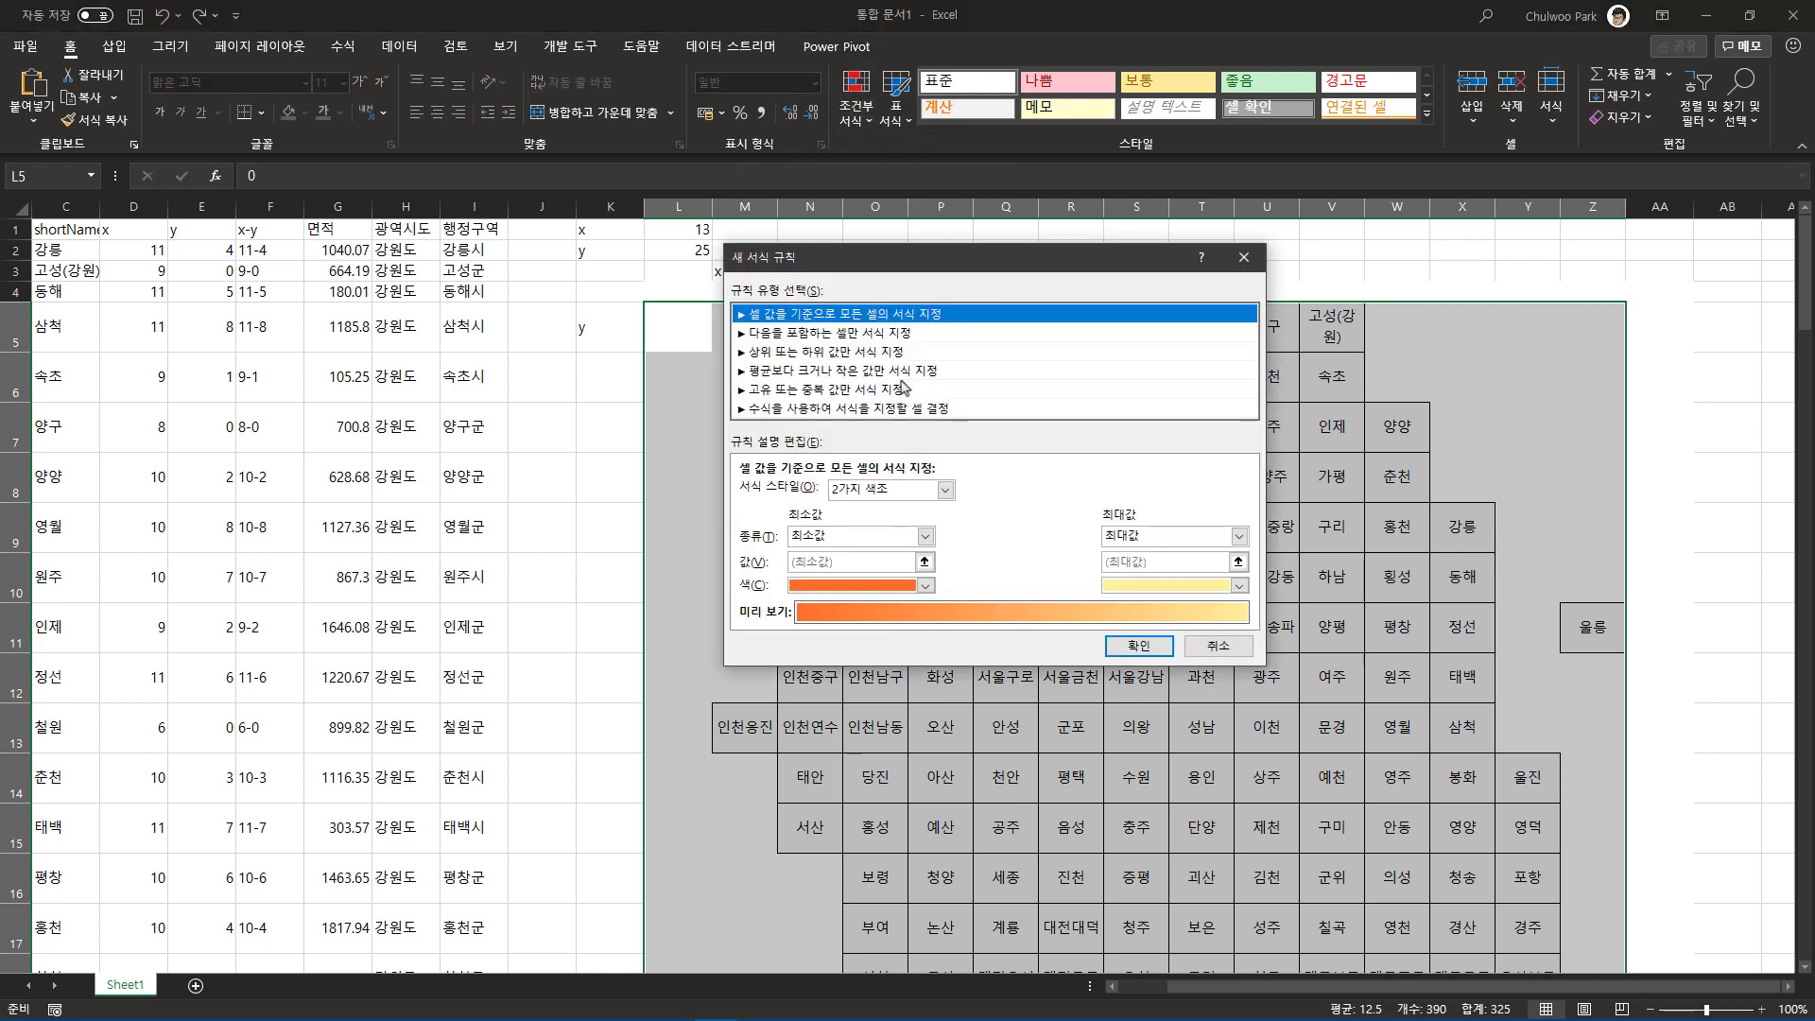
click(785, 411)
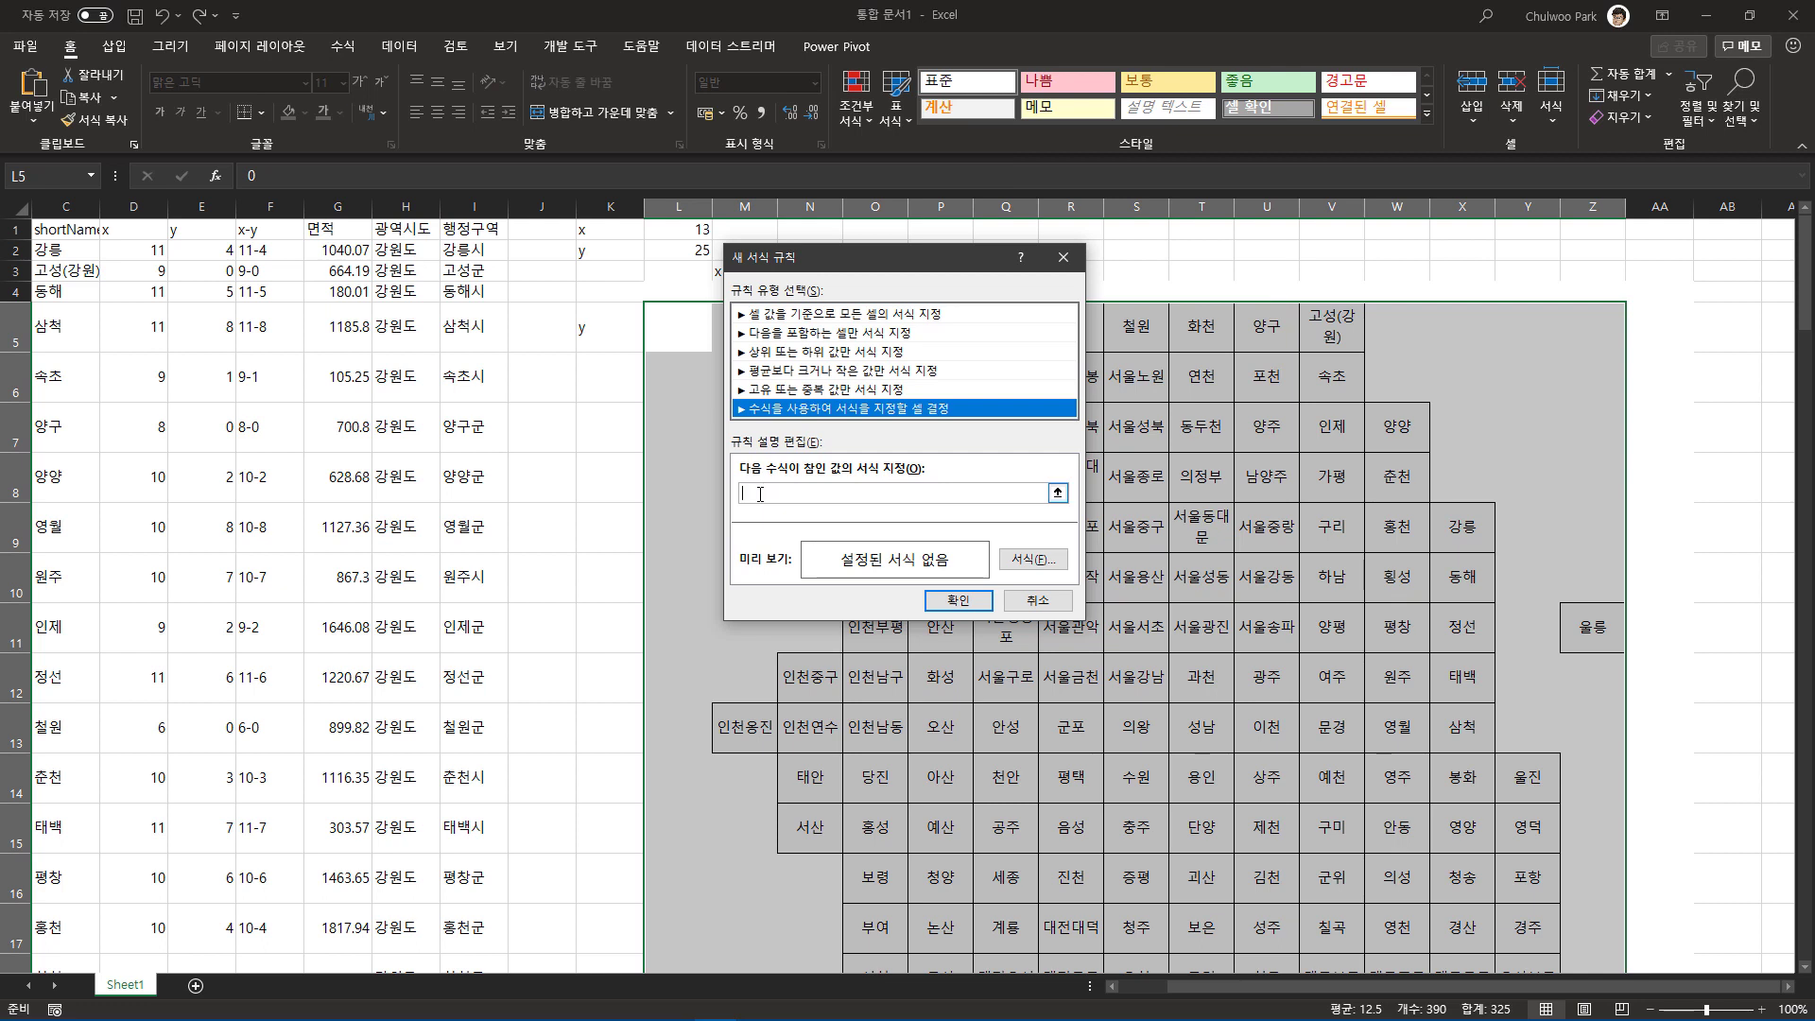
click(788, 493)
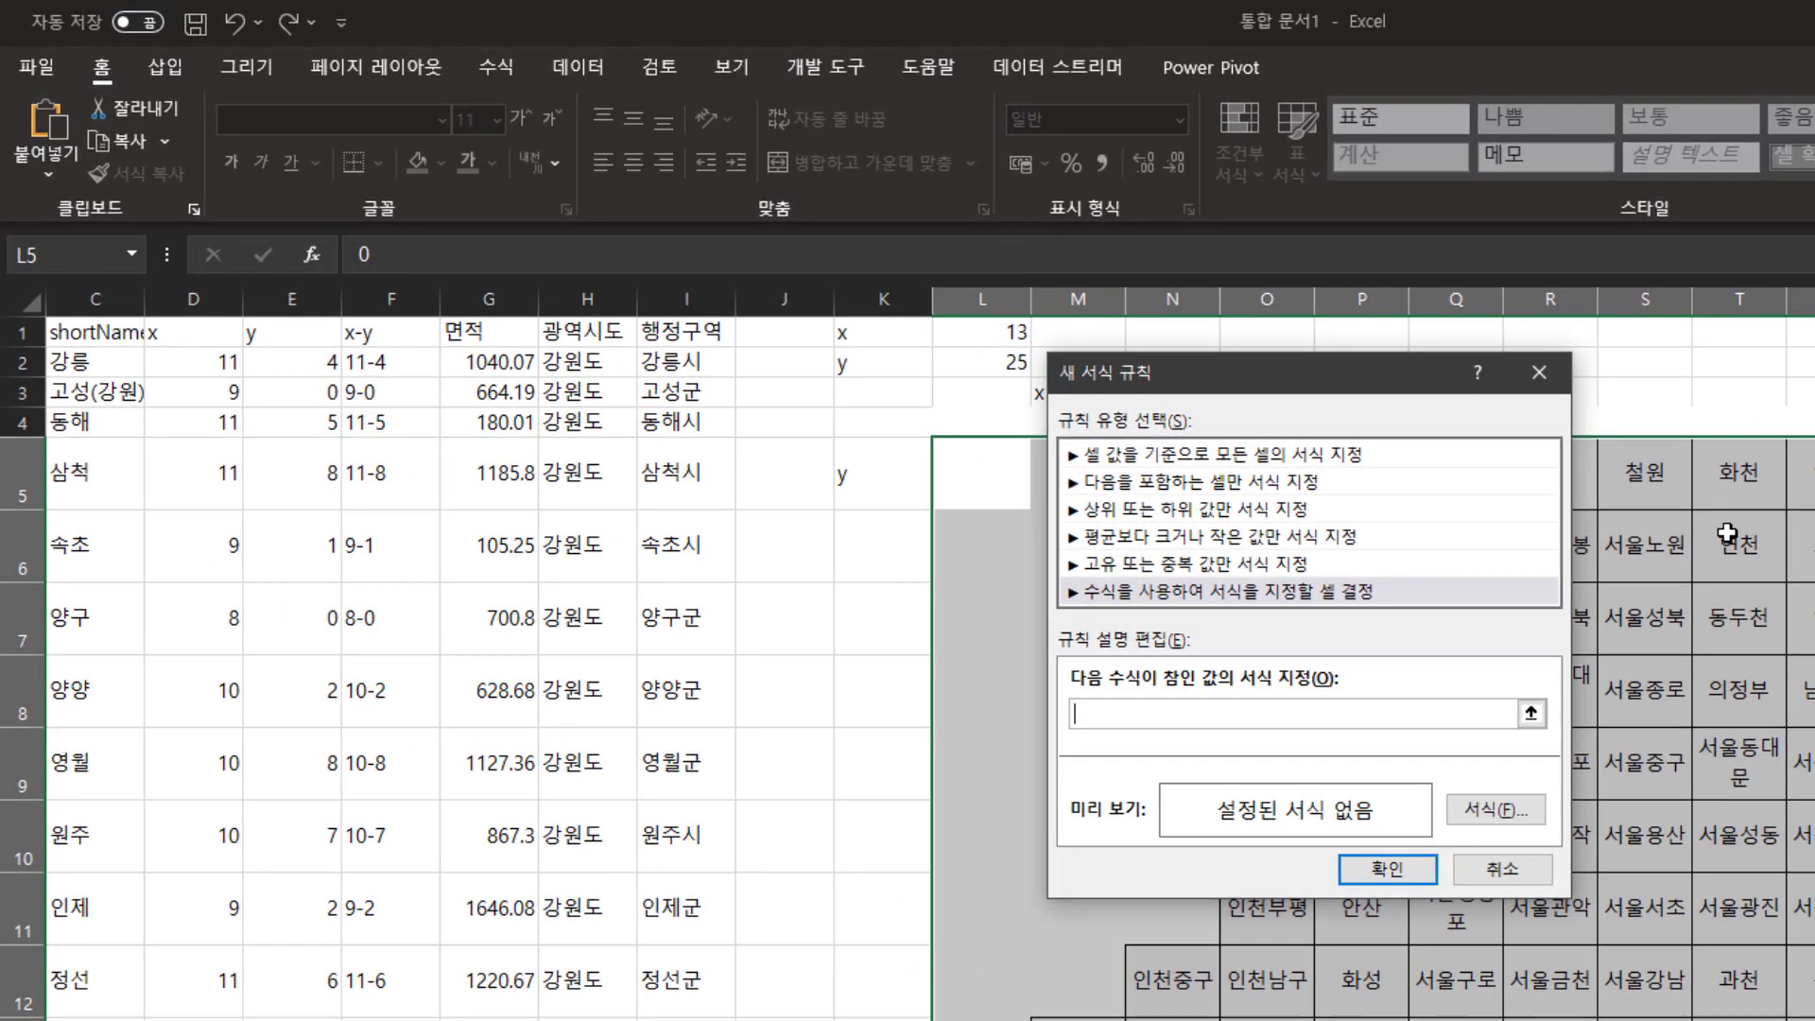
Enter the rule formula =and(l5<>"",xlookup(l5,shortname,인구수)>=average(인구수)).
text(=l5<>"")
scroll(92, 368, left, 2)
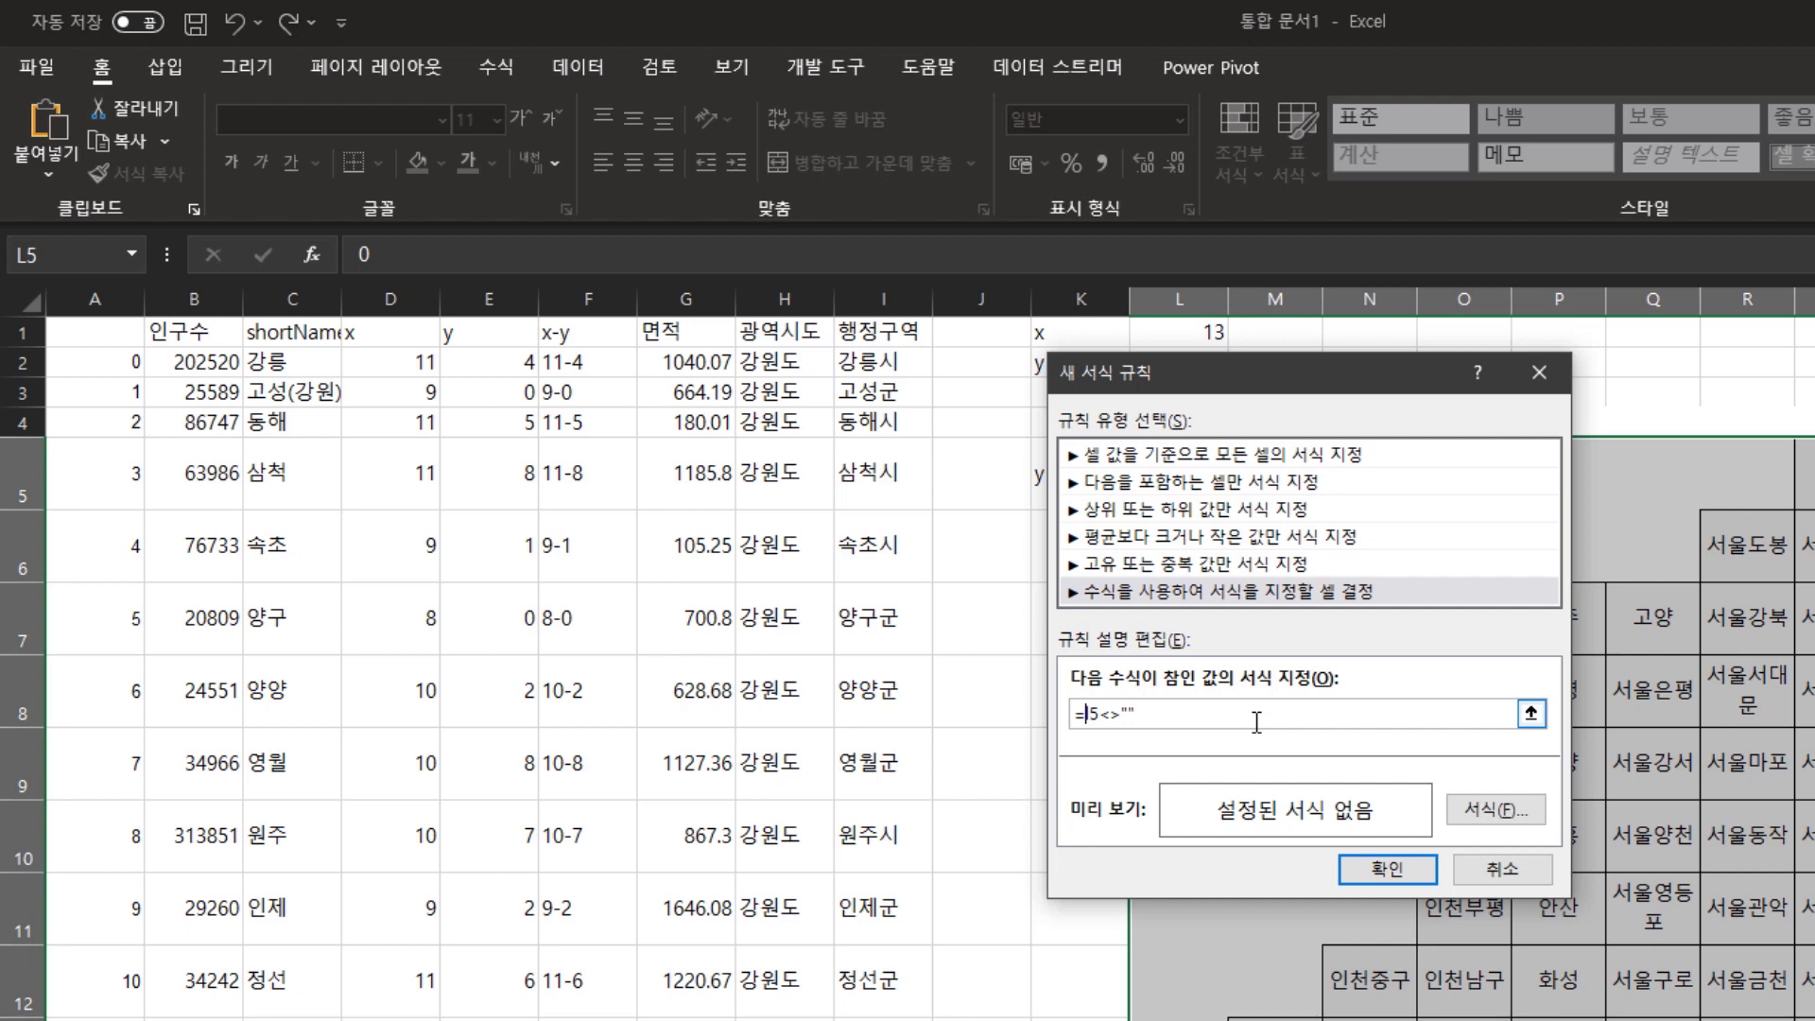
text(and()
text(xlookup()
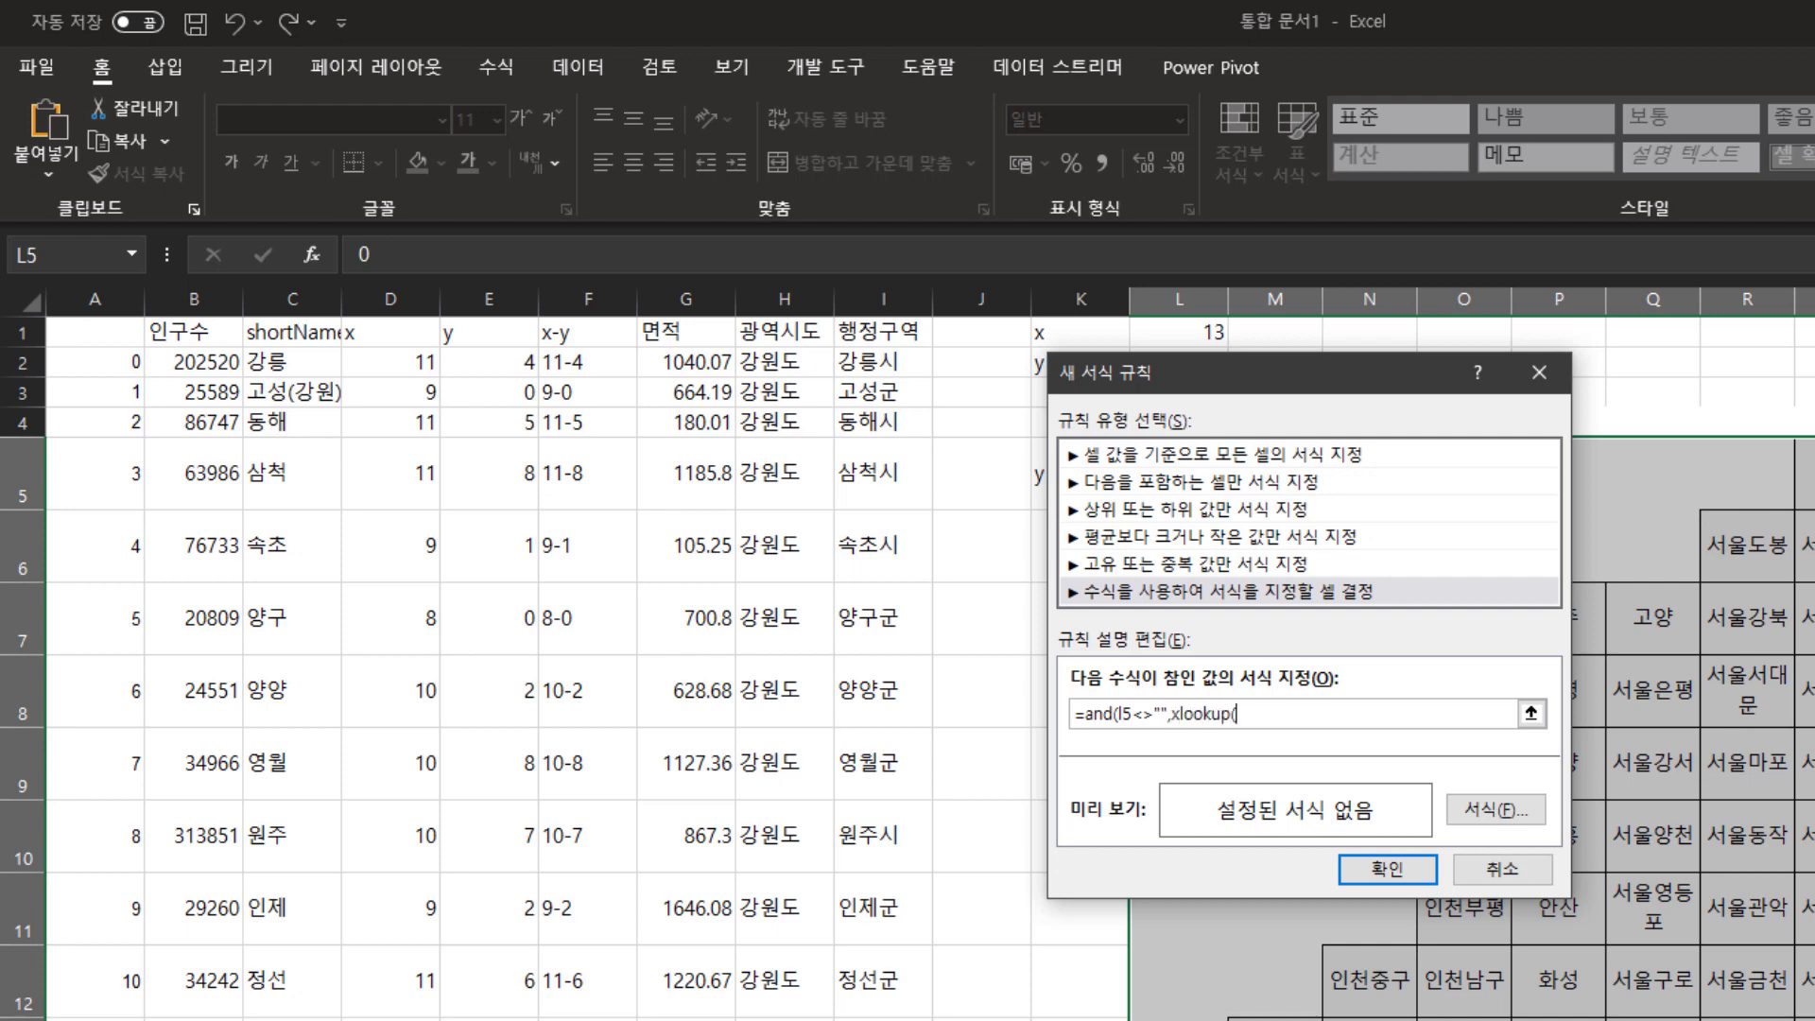
text(l5)
text(,sh)
text(ortname)
text(,인ㄱ)
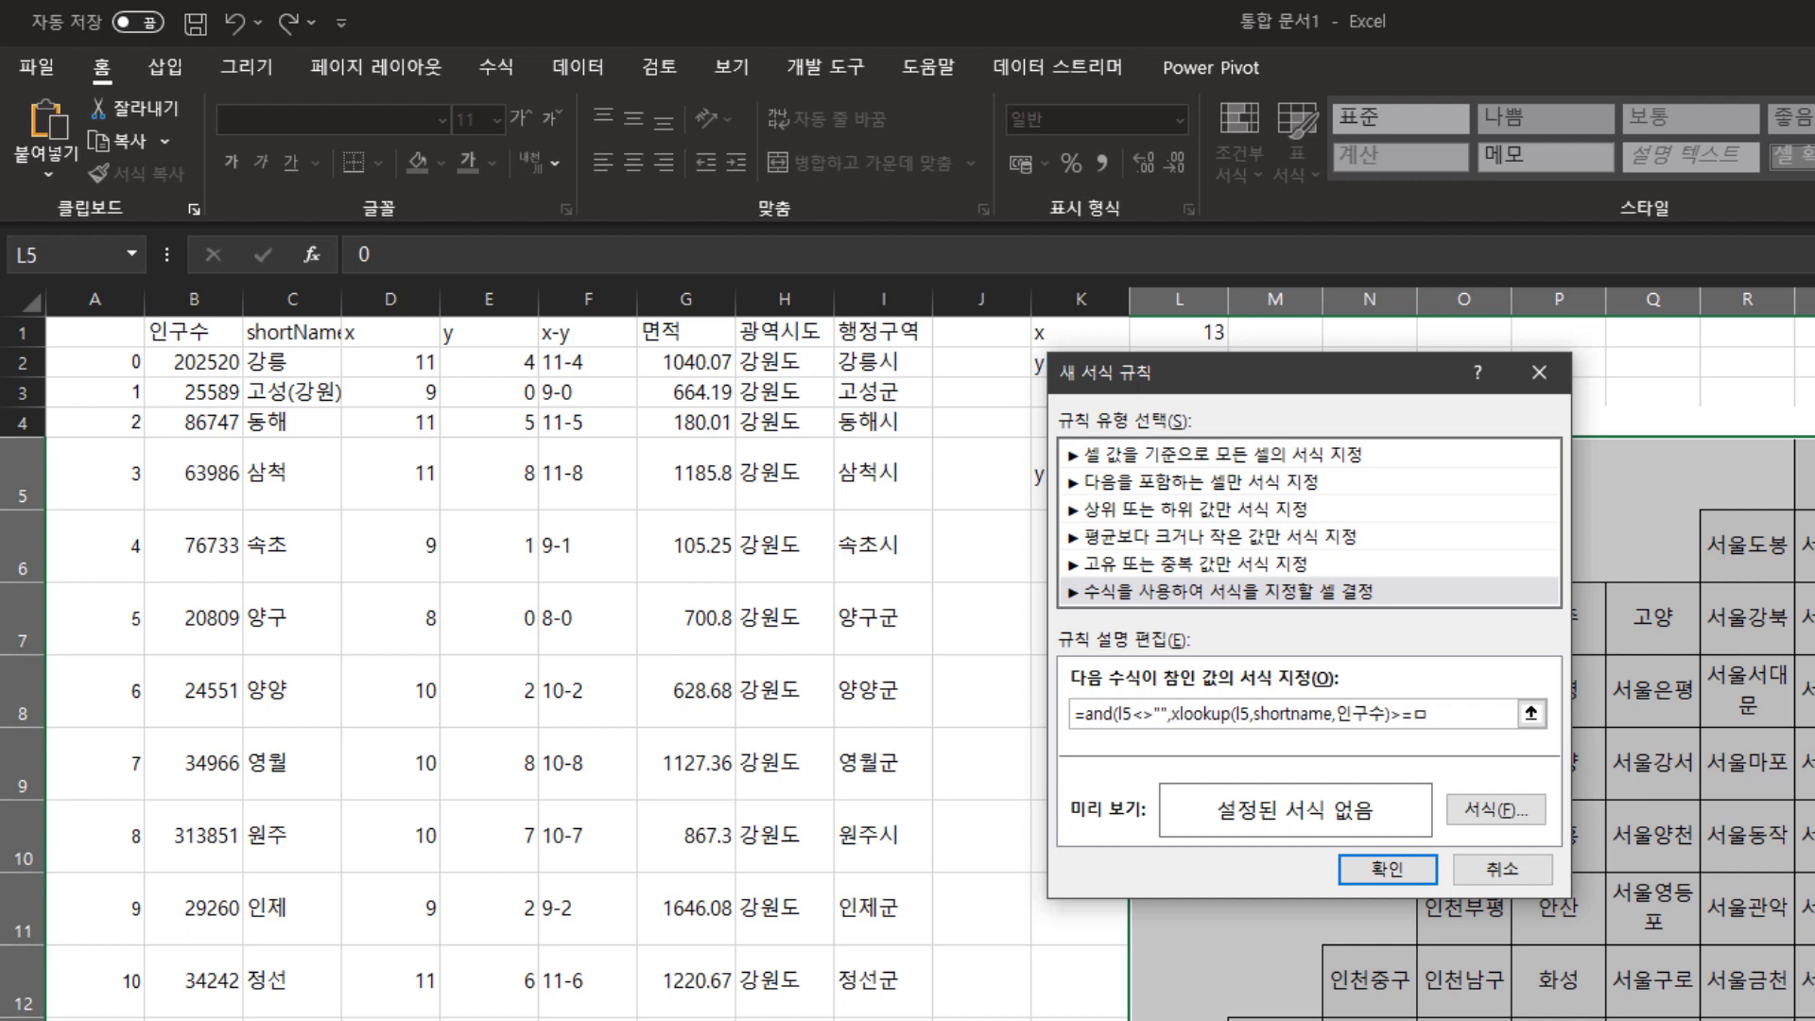
text(average(인구수)
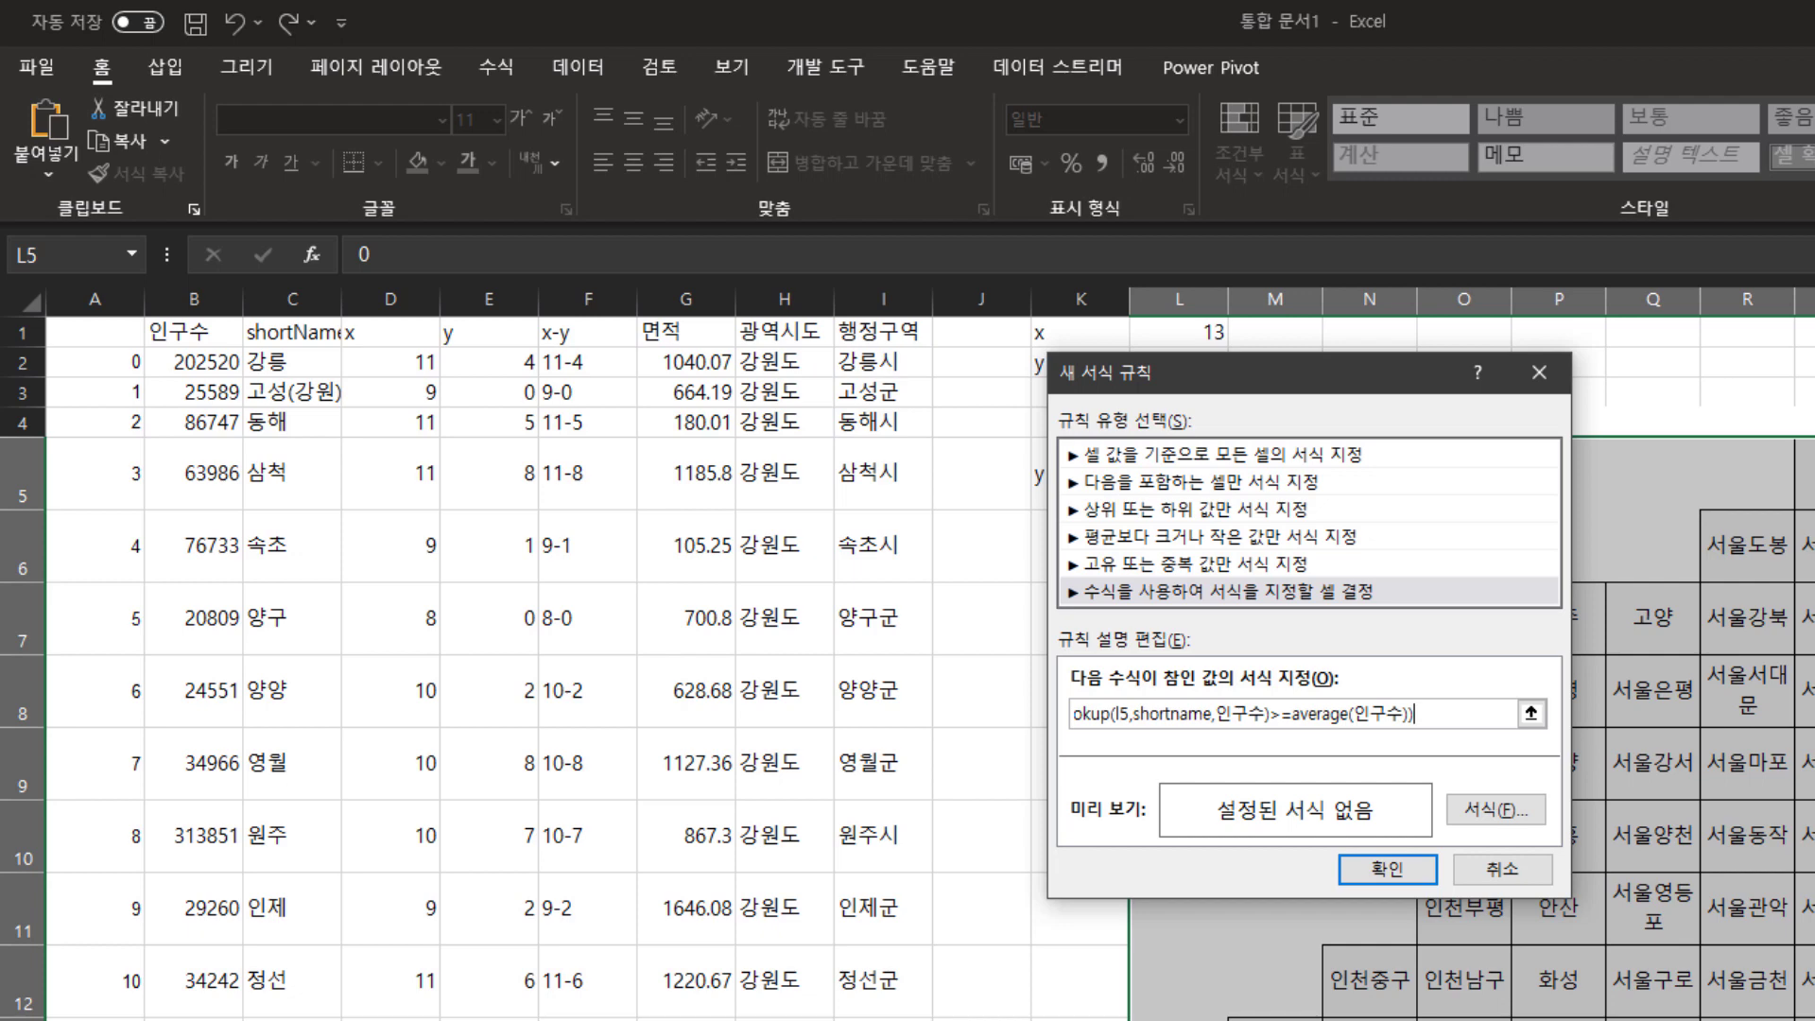
Format the rule's matching cells with bold text and an orange fill, and apply the rule to the map range.
text()))
click(1495, 810)
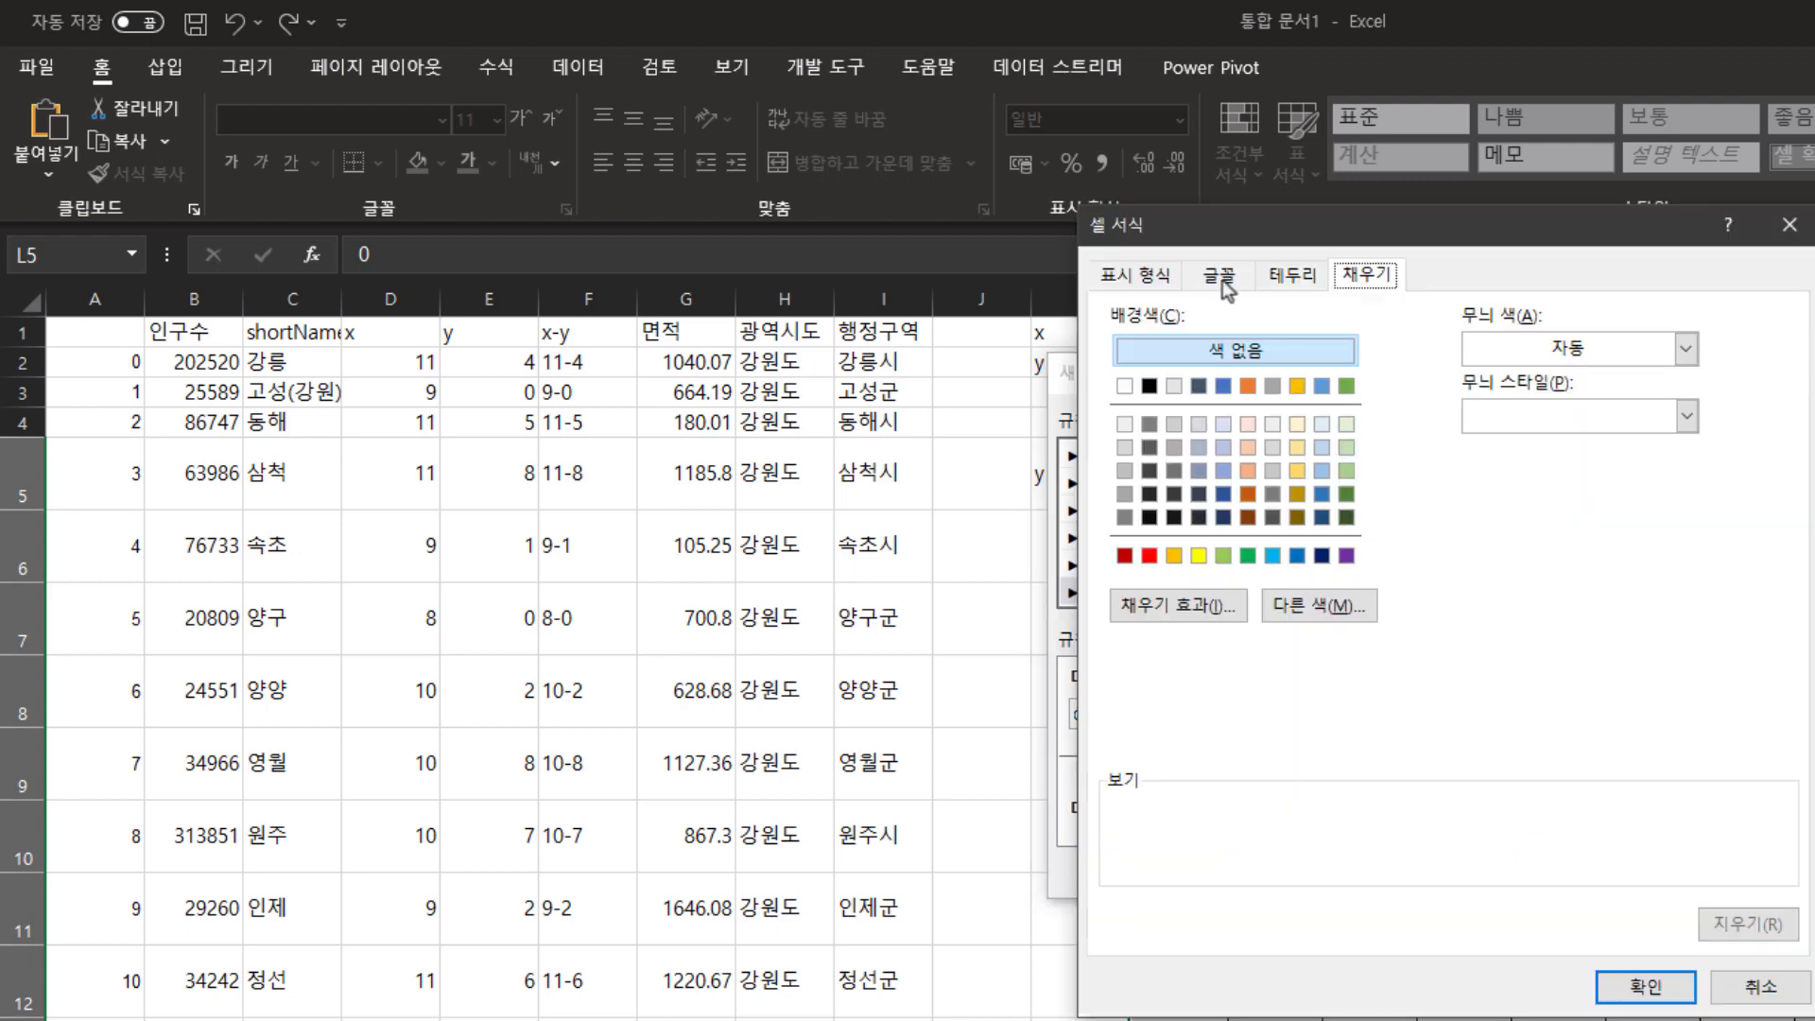
click(1221, 276)
click(1532, 417)
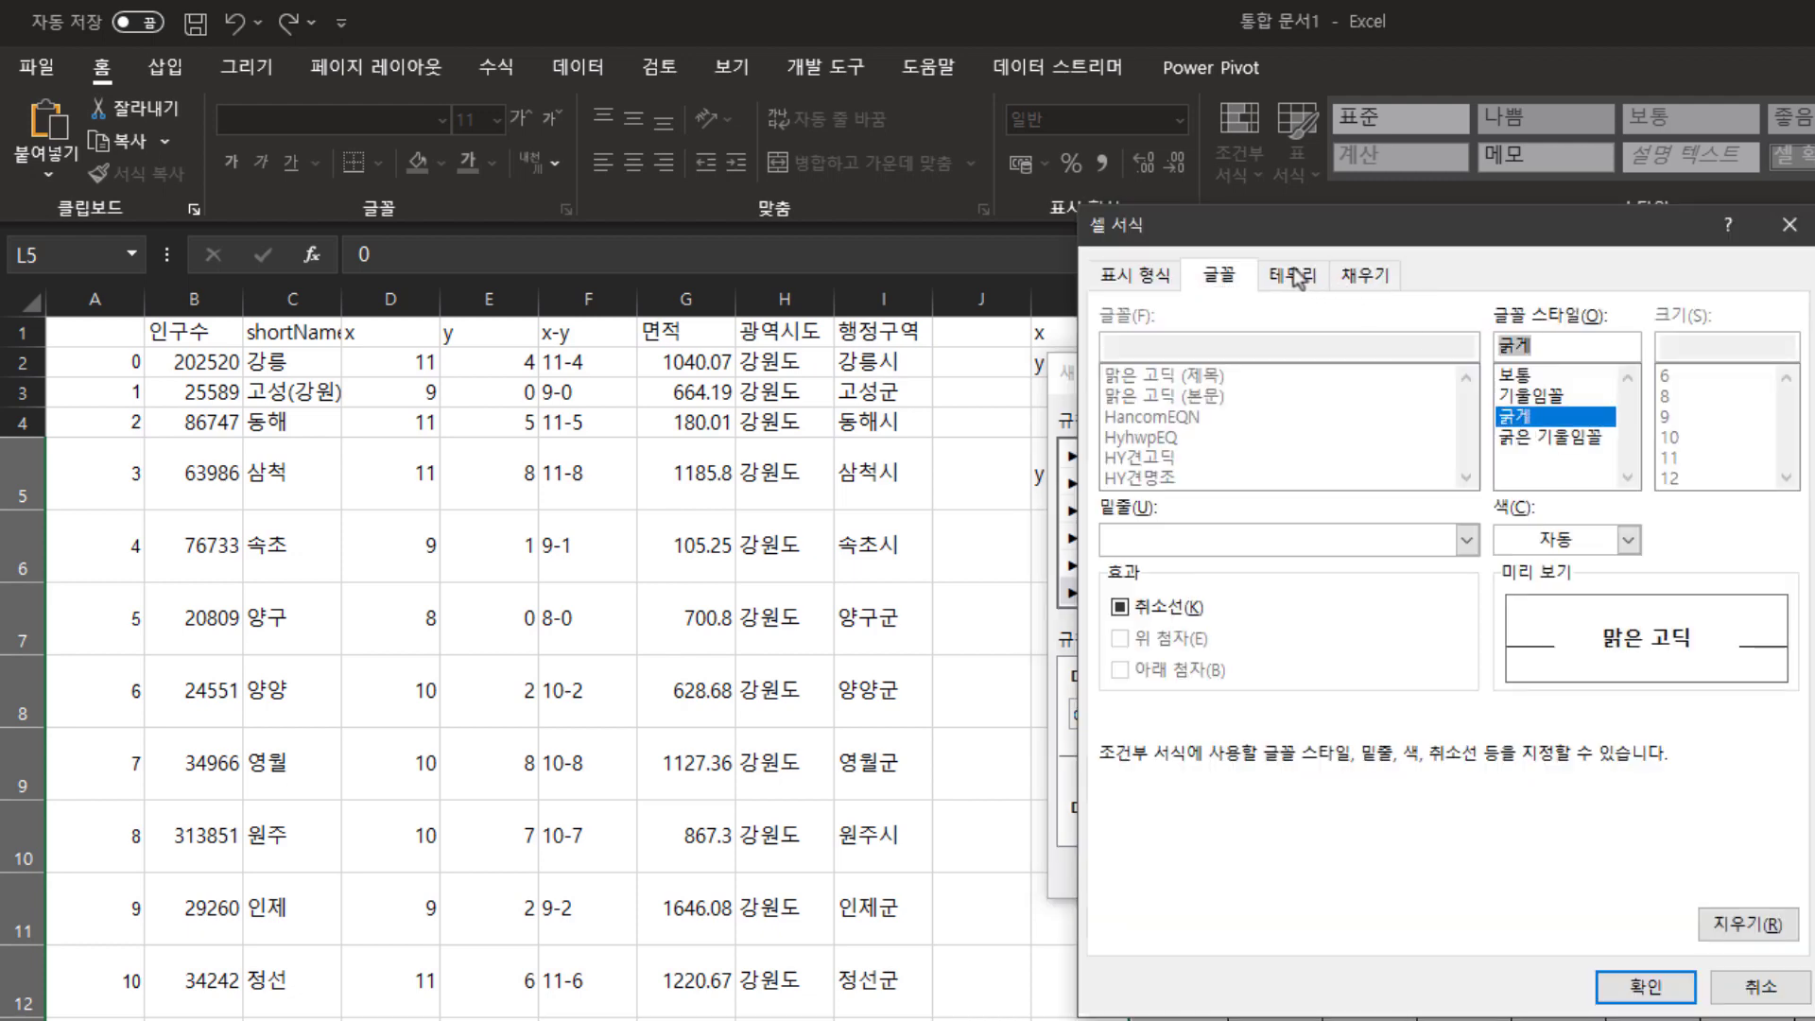
click(1365, 275)
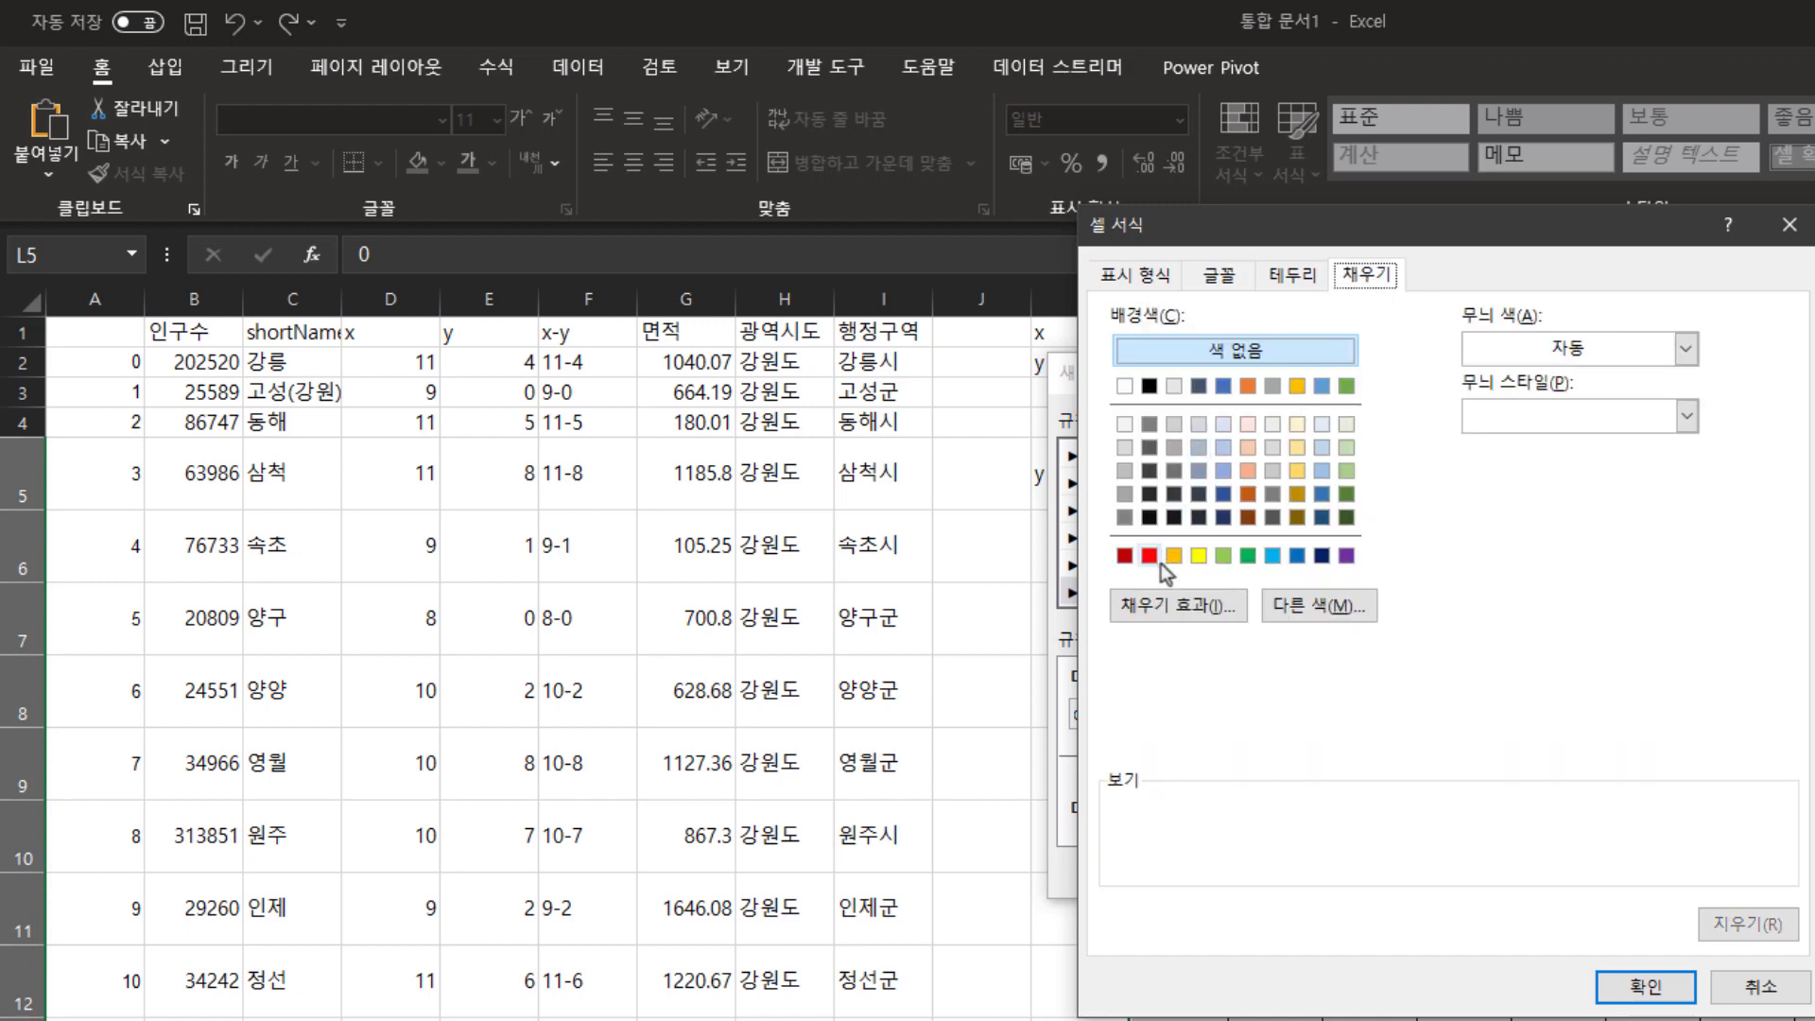
click(1199, 555)
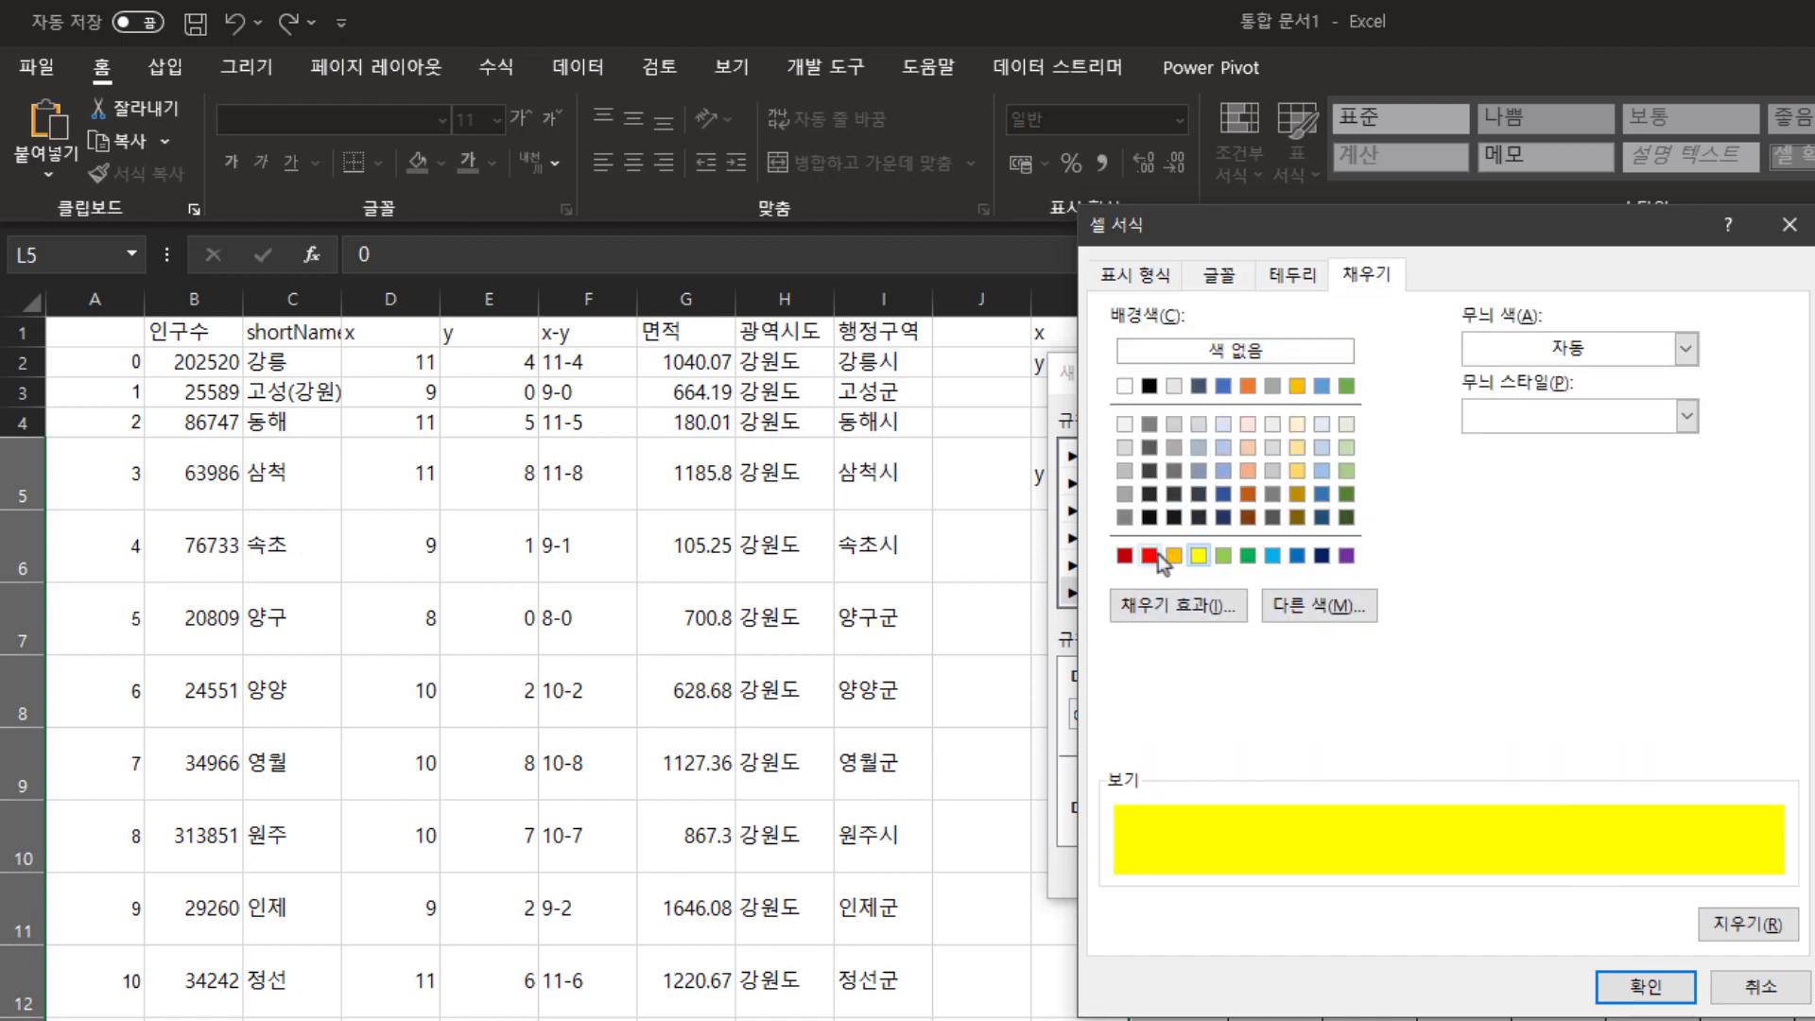
click(1248, 385)
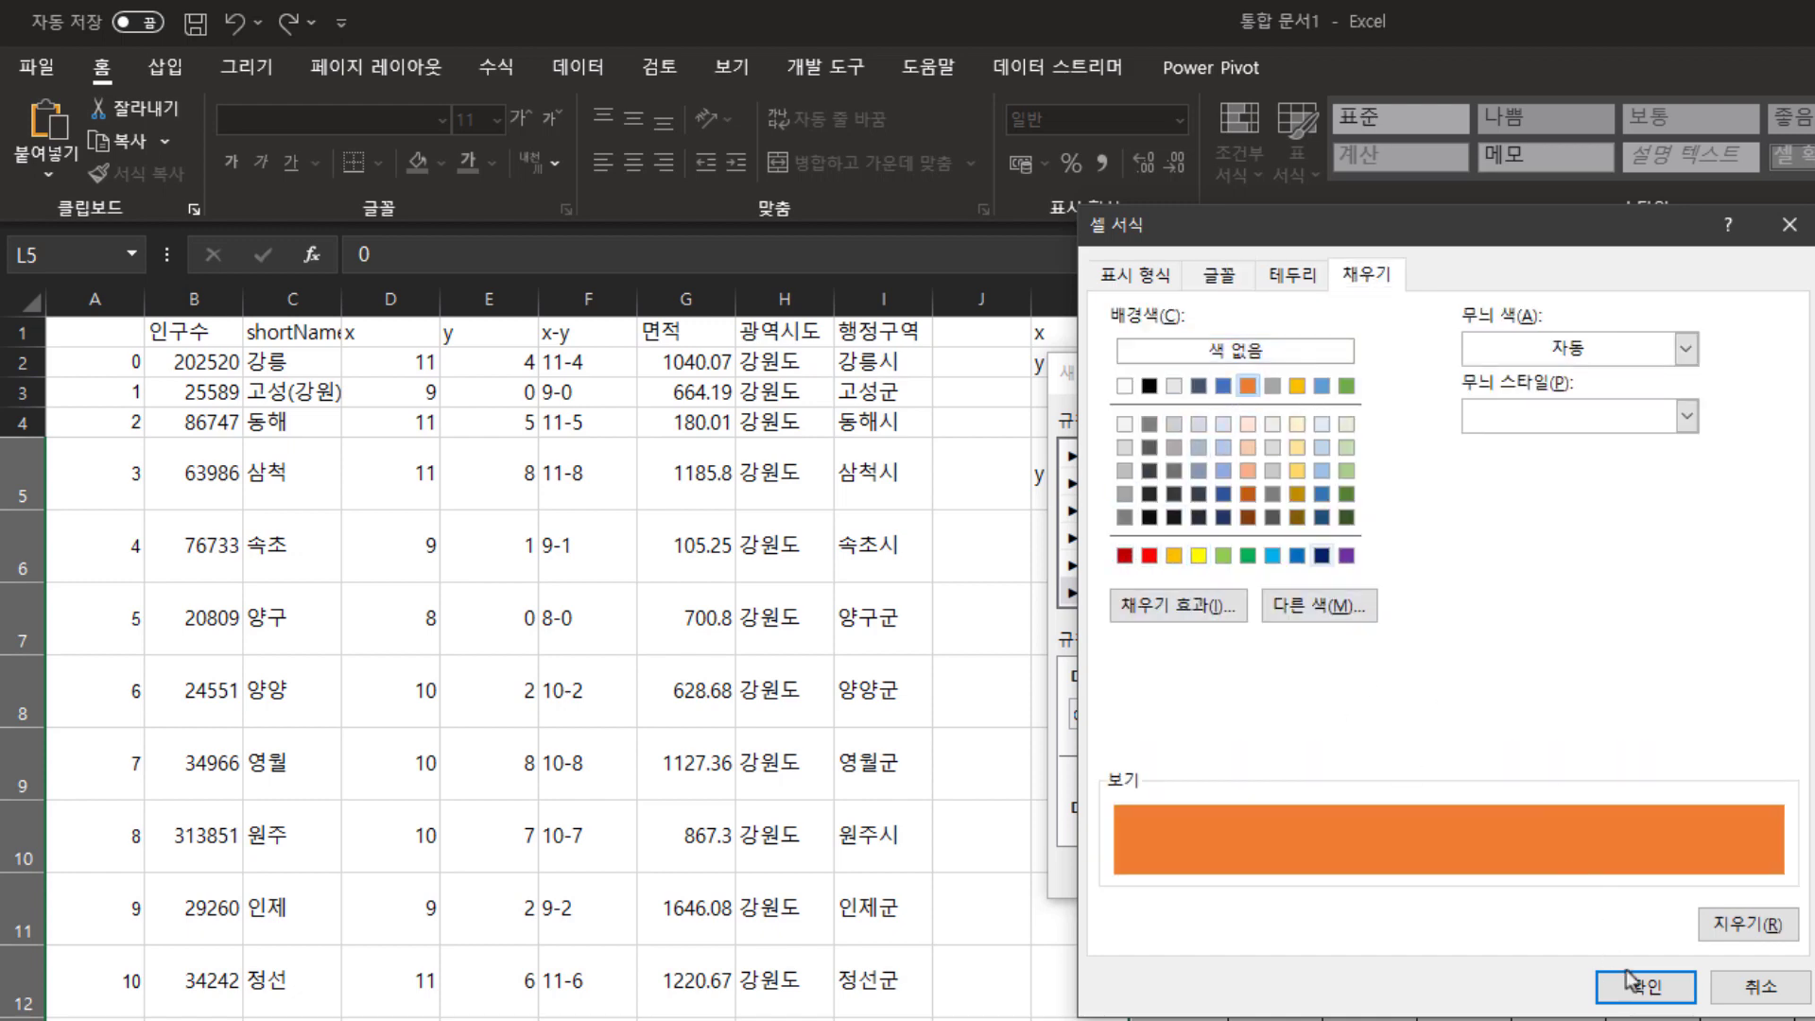
click(1643, 993)
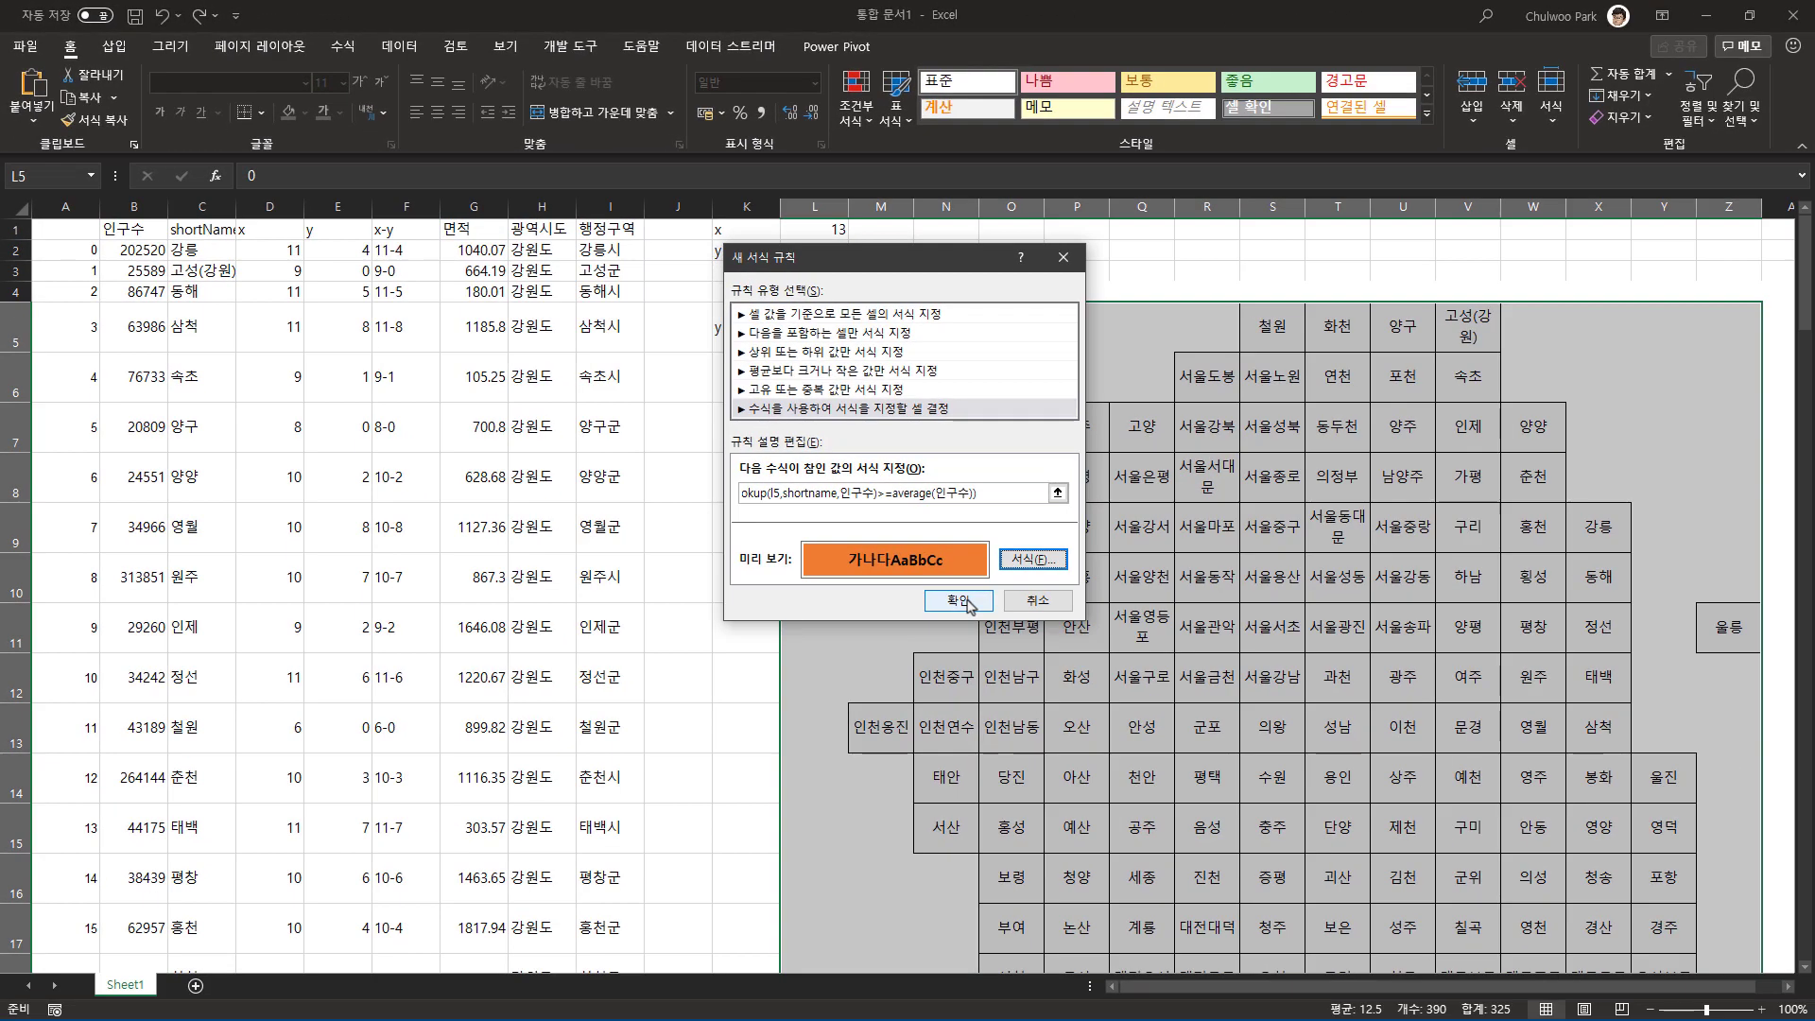
click(967, 604)
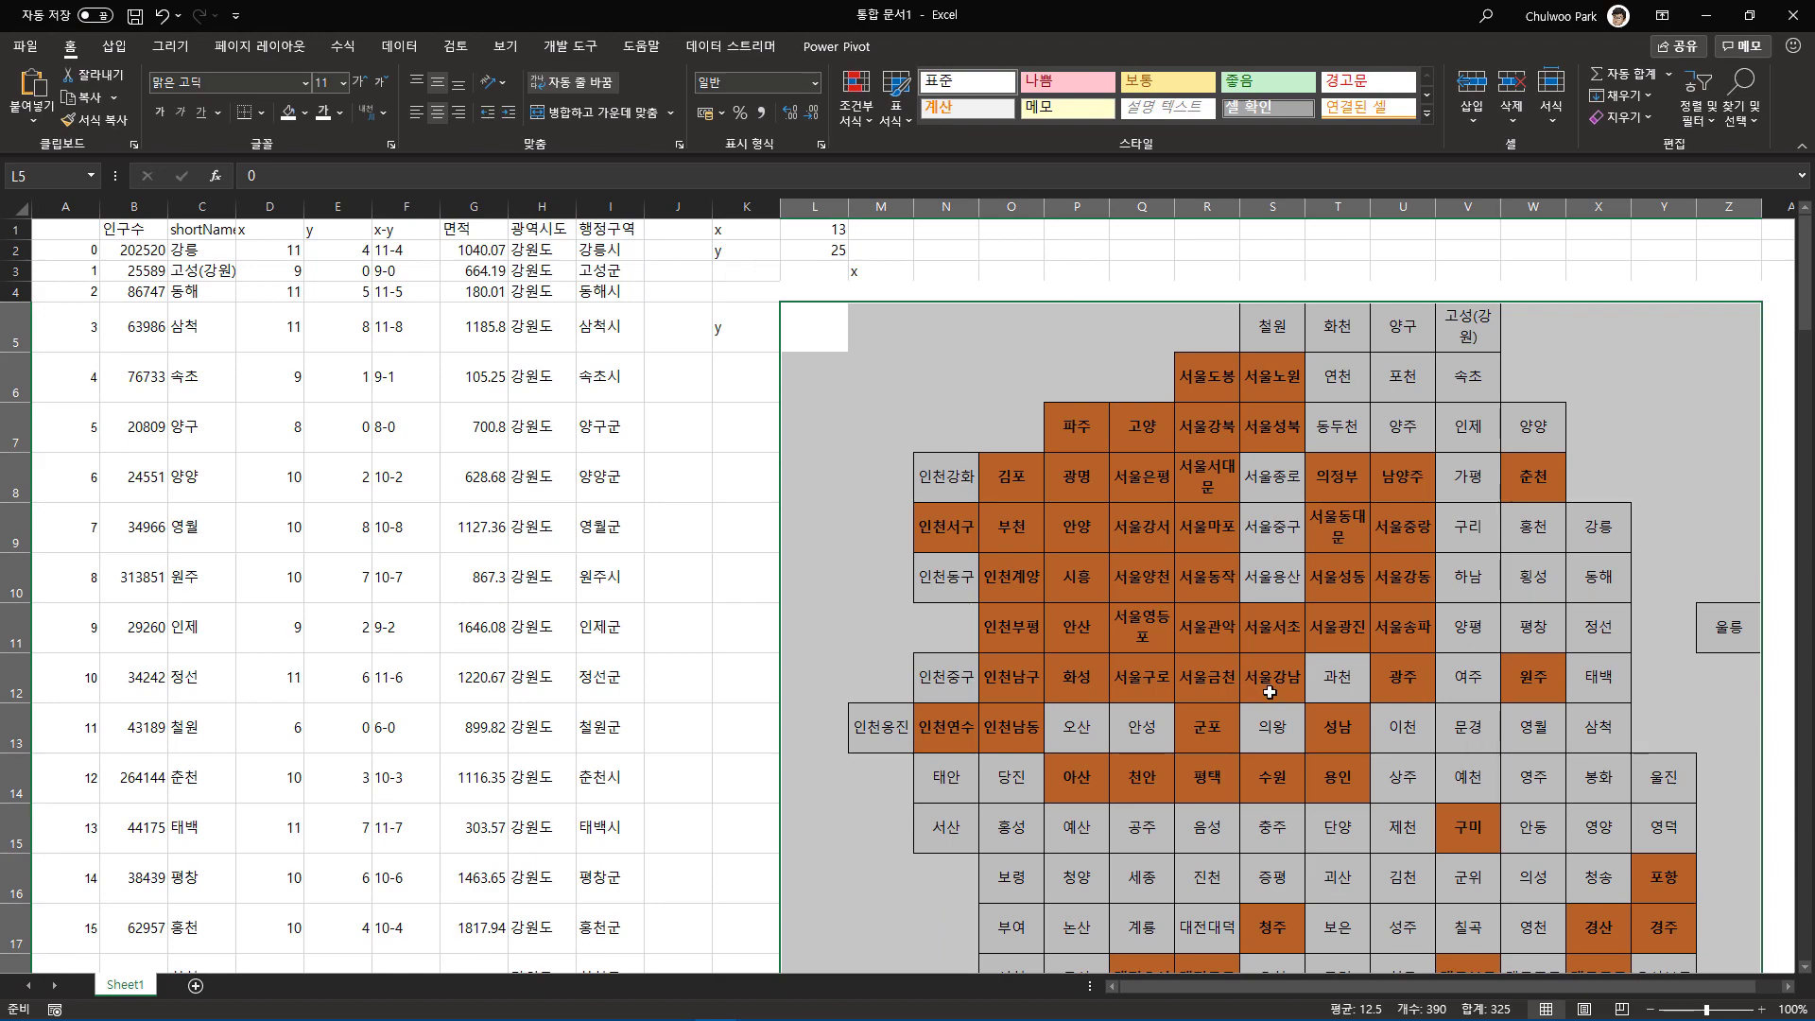
Examine the highlighted districts across the whole map grid and compare them with the 인구수 column of the source data.
scroll(1272, 693, down, 2)
scroll(1272, 693, down, 4)
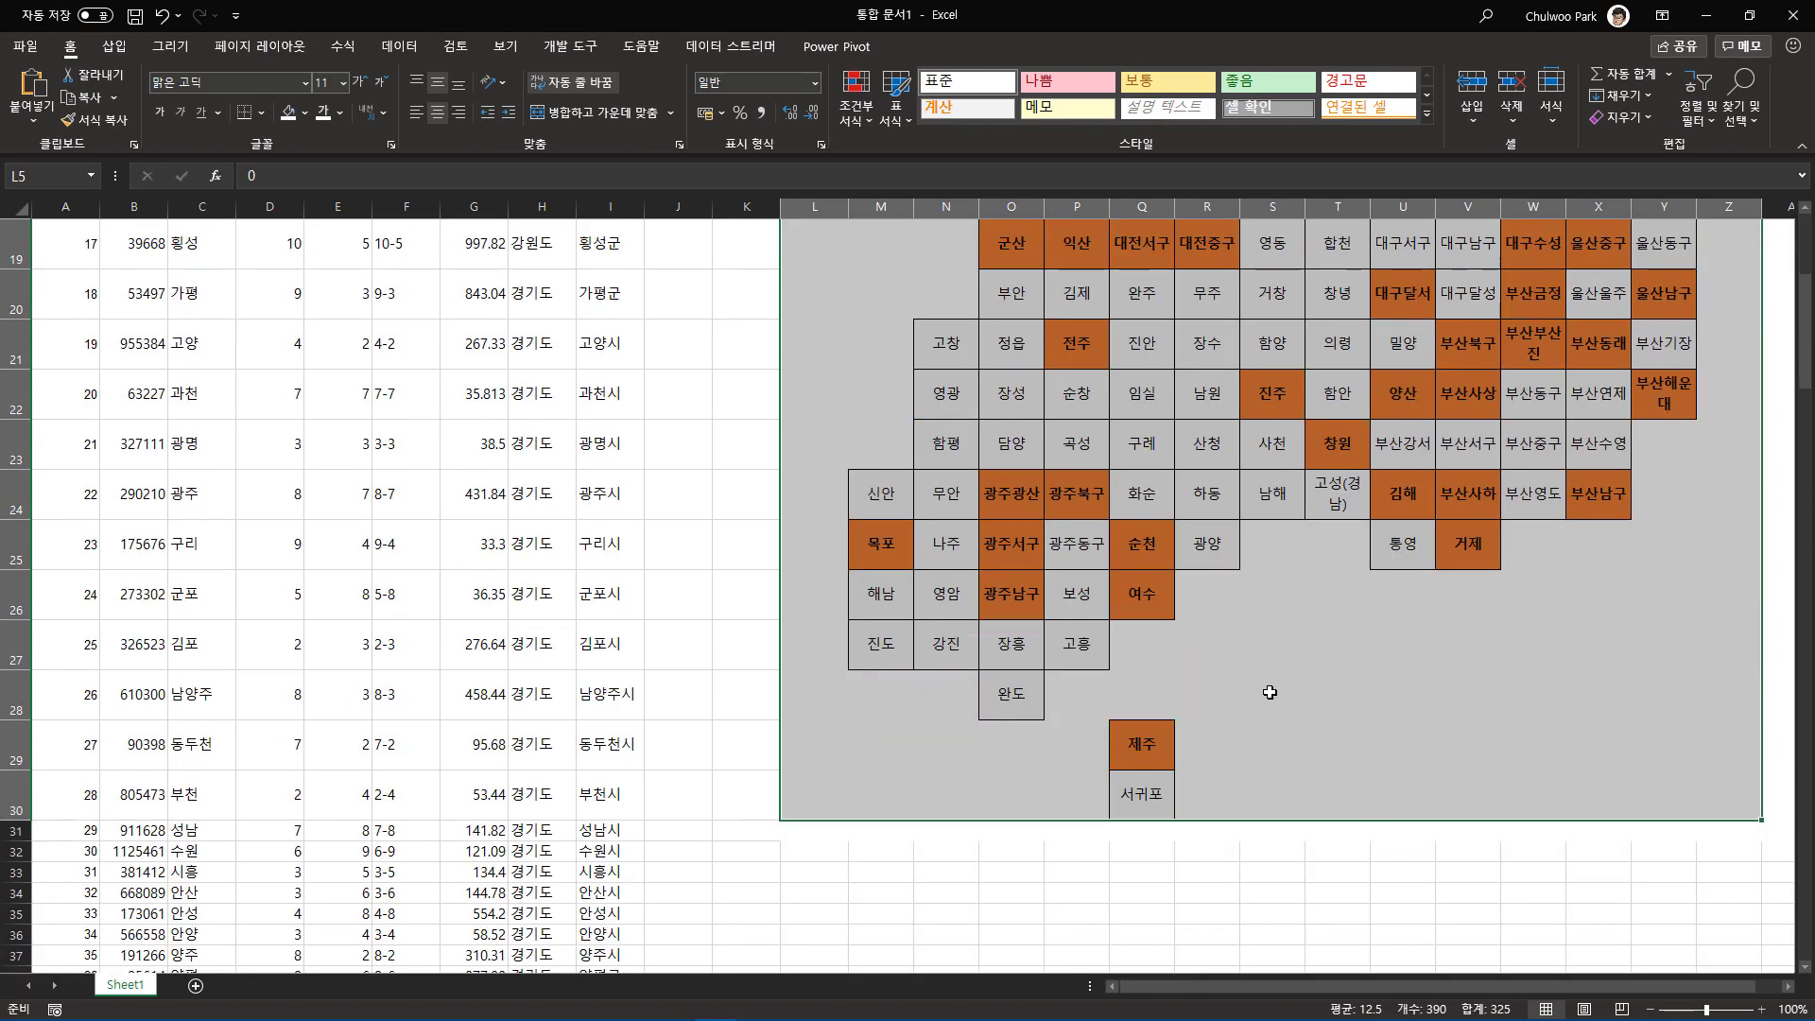
scroll(1270, 693, up, 1)
click(1209, 581)
scroll(1209, 582, up, 5)
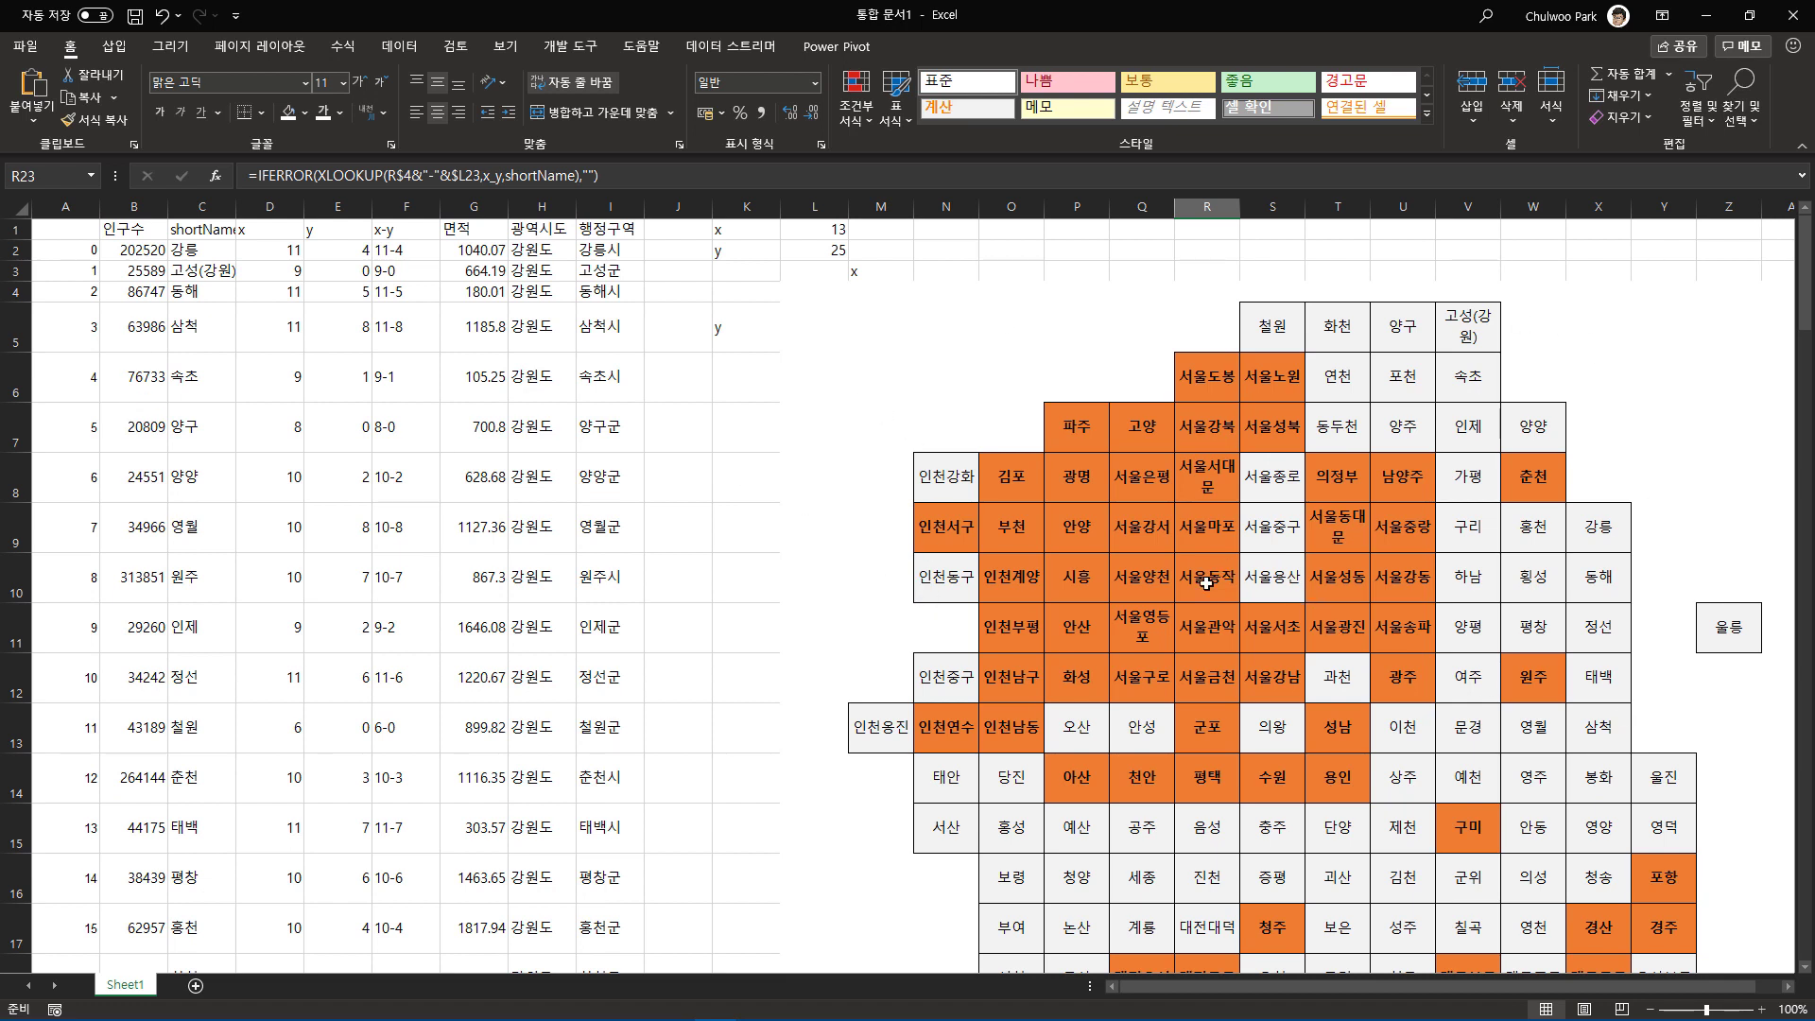
scroll(1214, 706, down, 3)
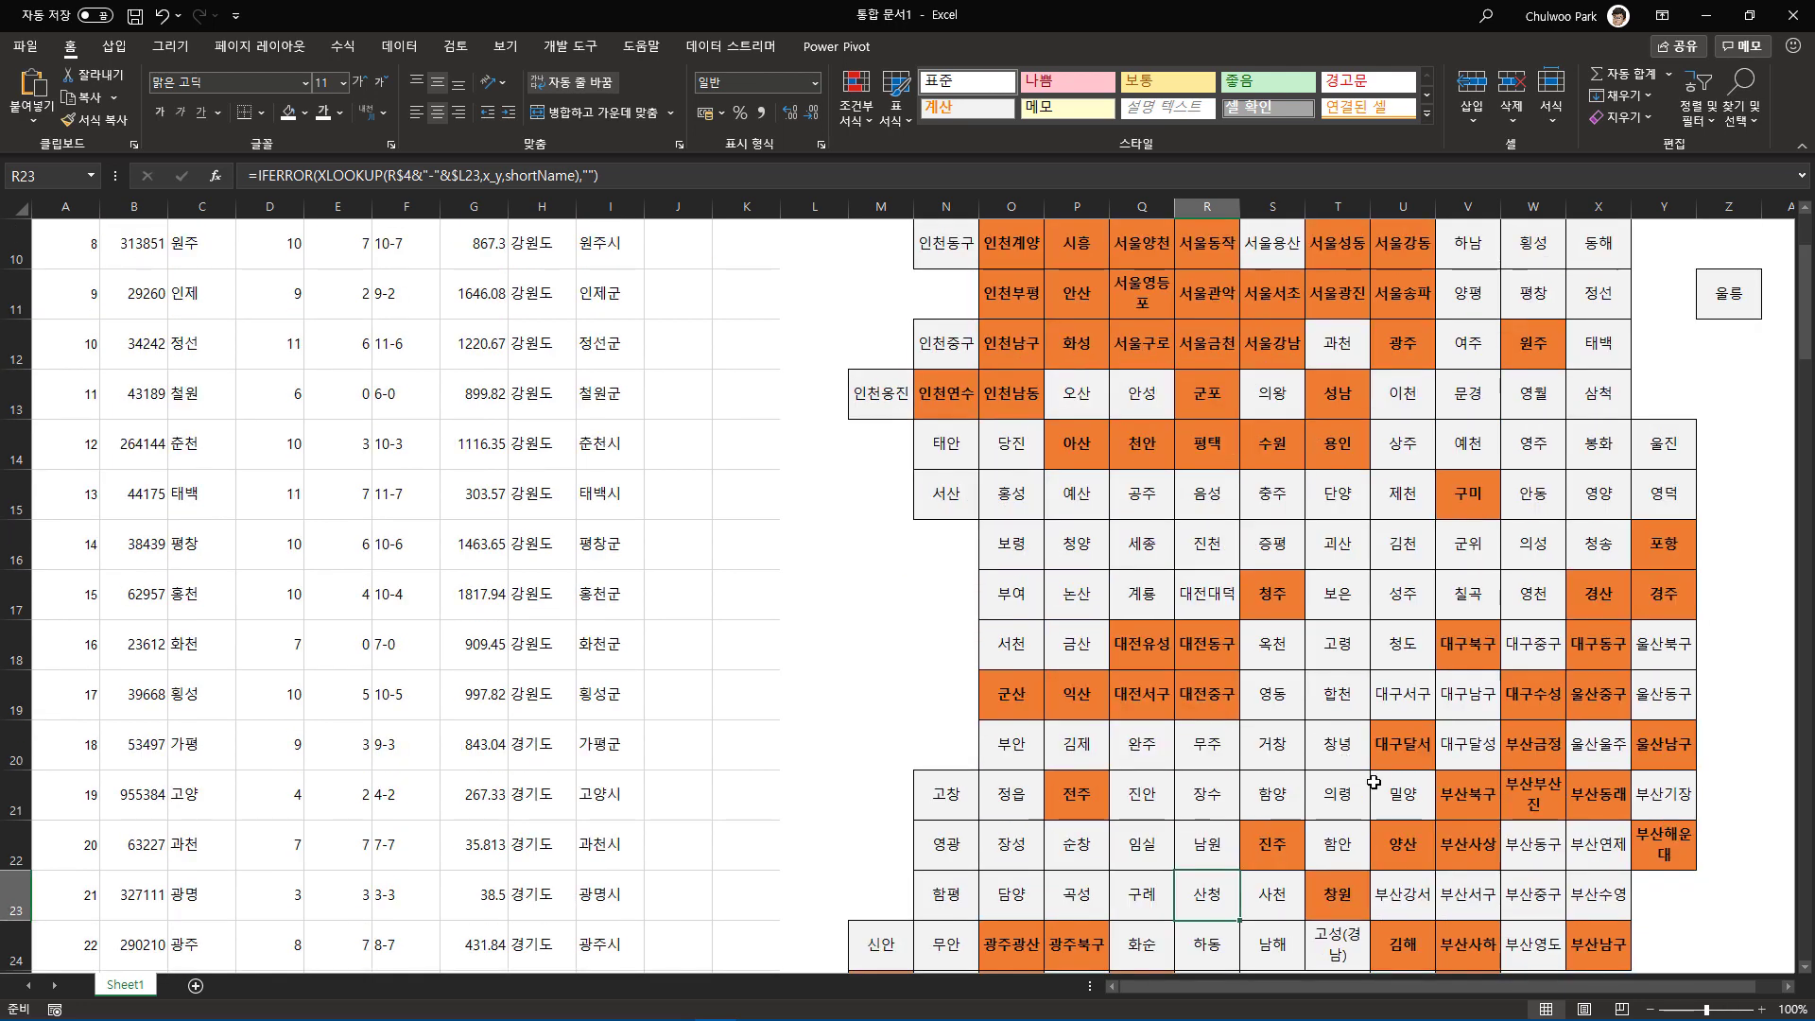
scroll(1373, 782, down, 2)
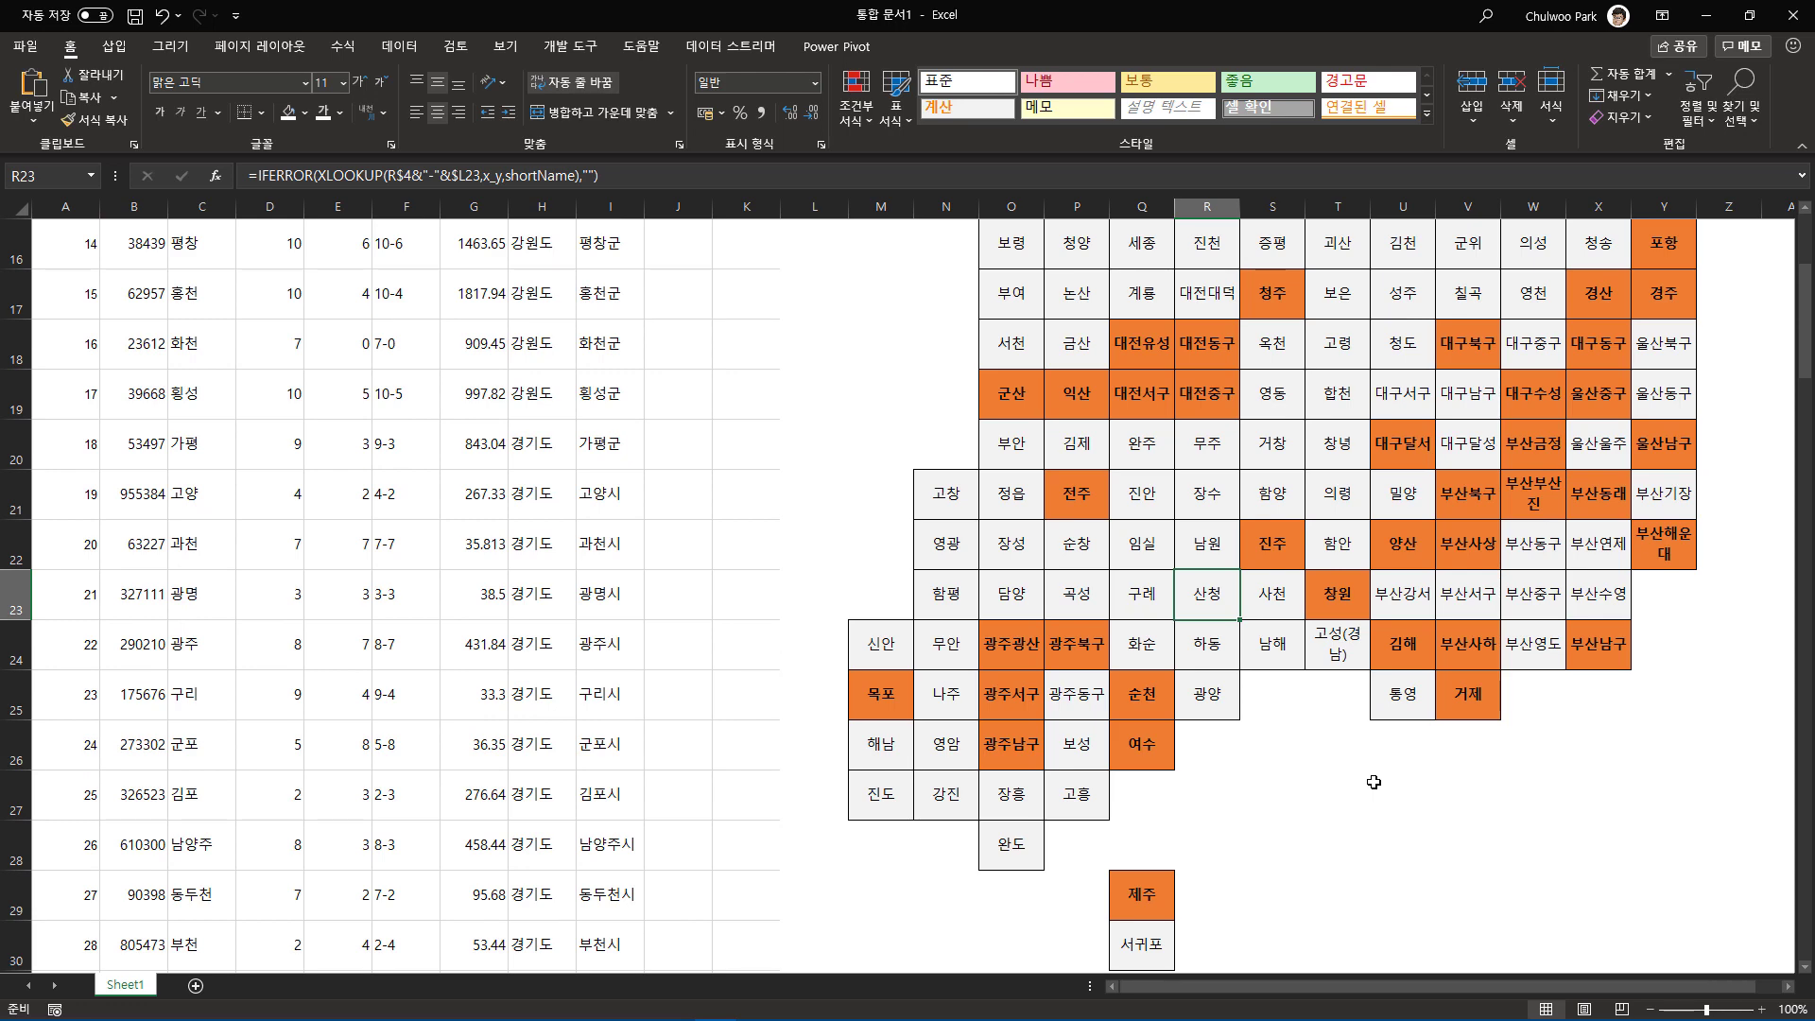
scroll(1374, 782, up, 5)
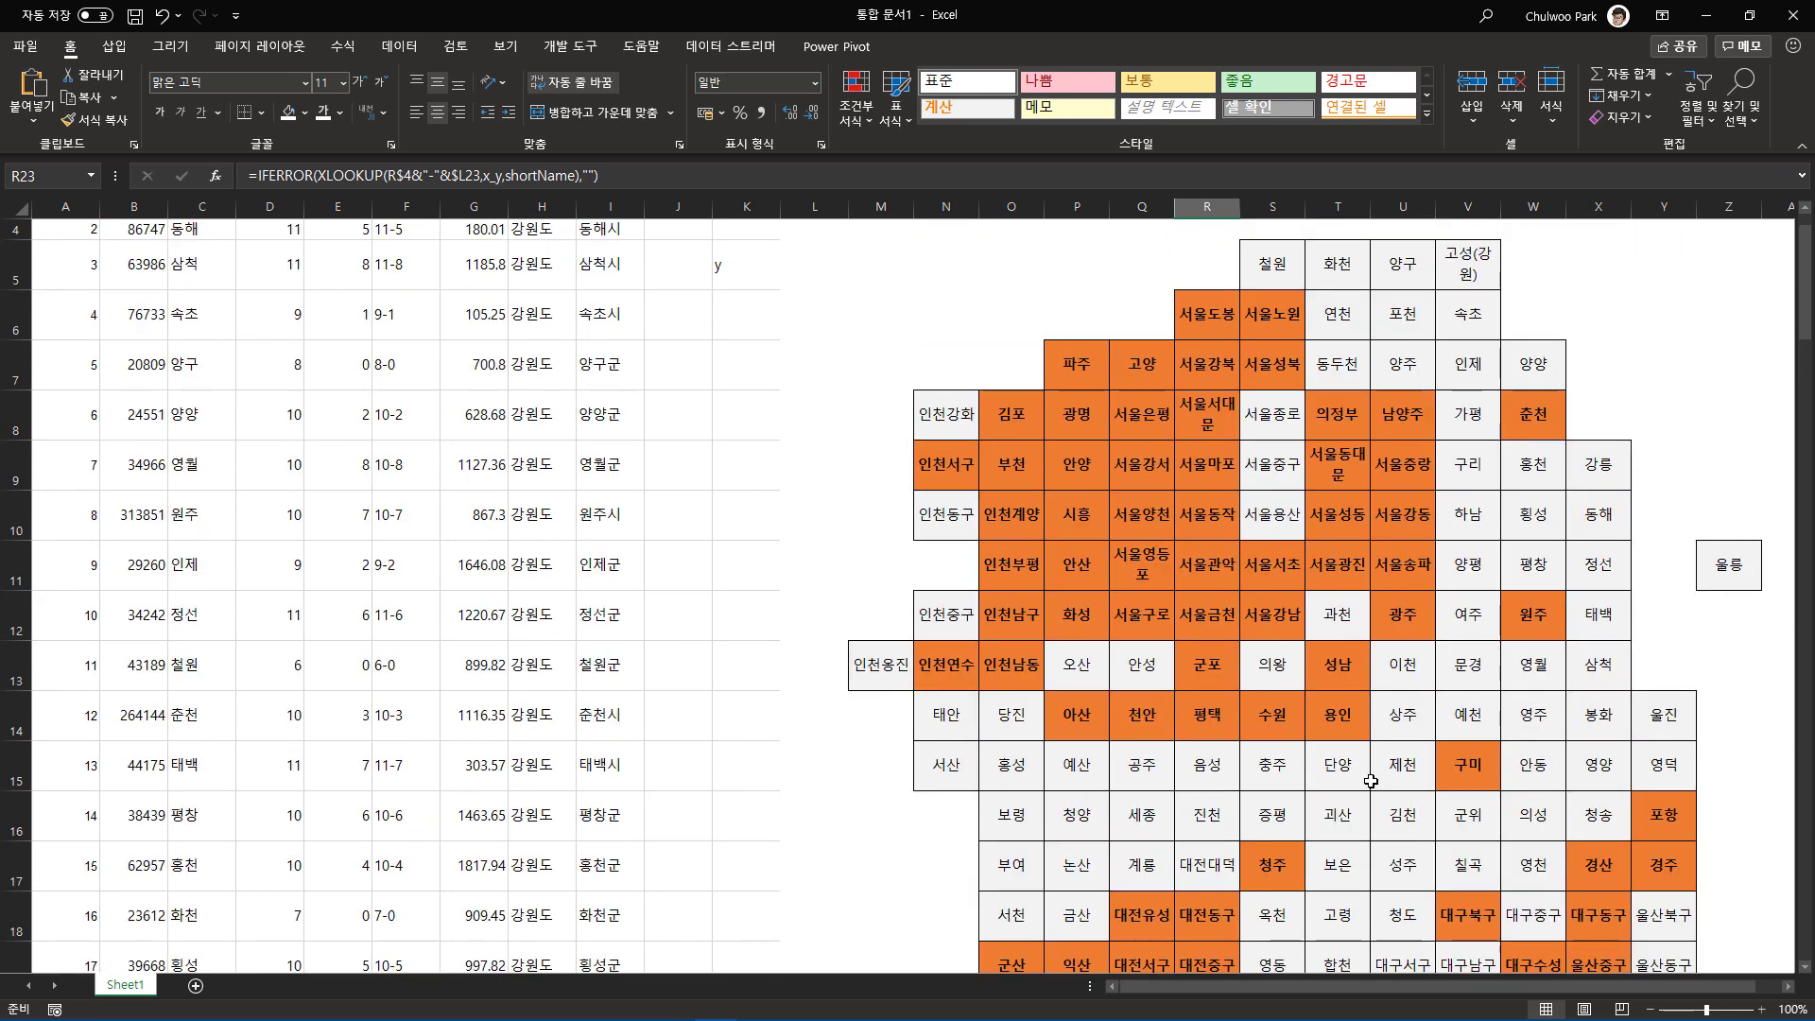
drag(140, 257, 132, 579)
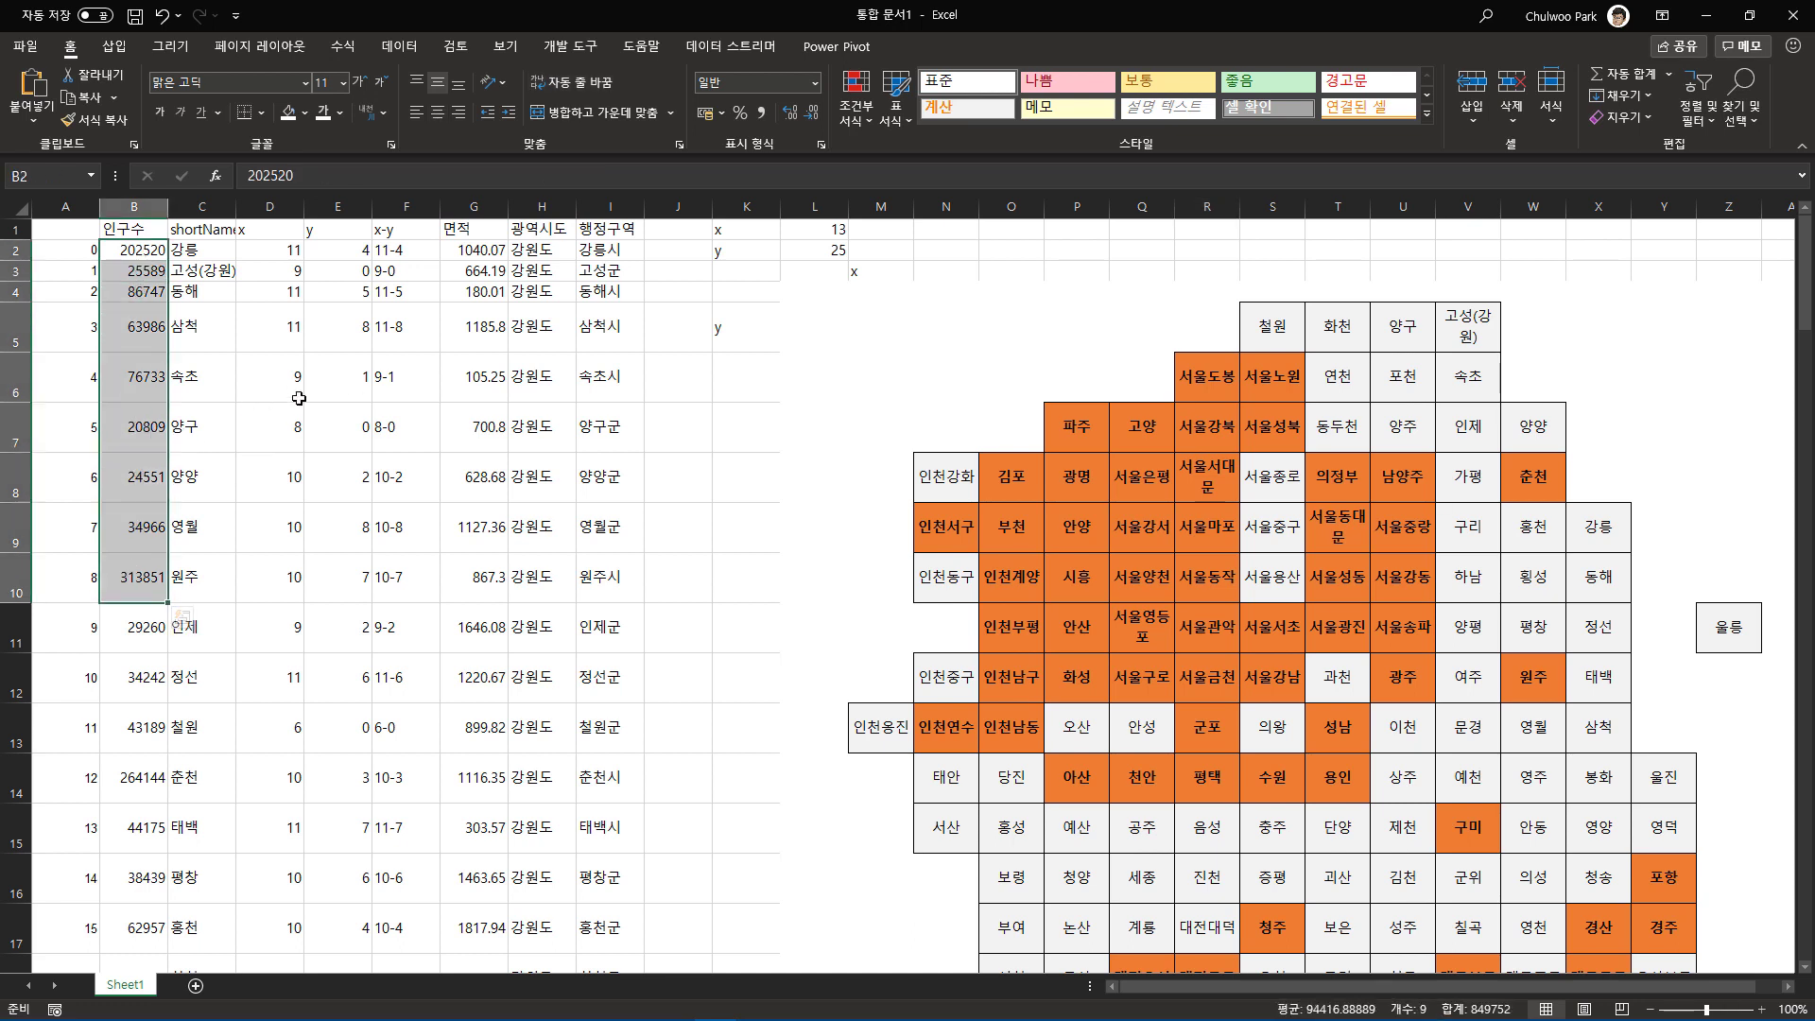
click(1235, 498)
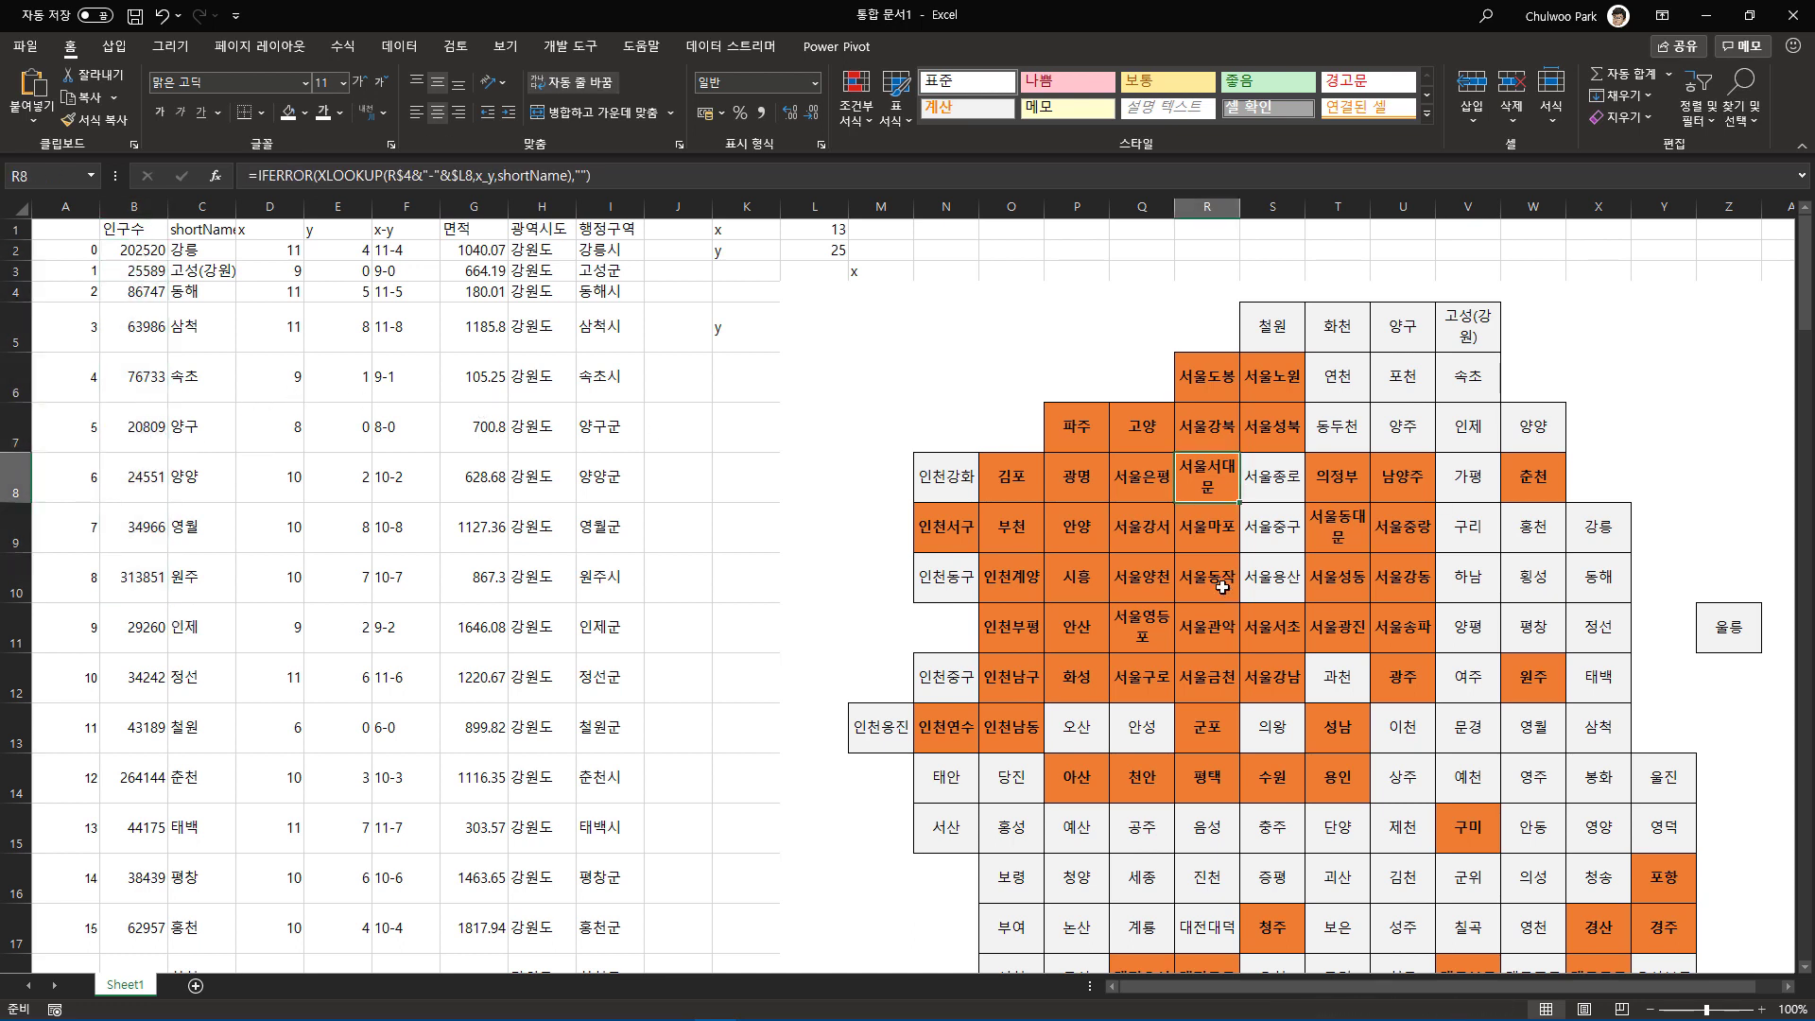
scroll(1219, 610, down, 3)
scroll(1219, 614, up, 3)
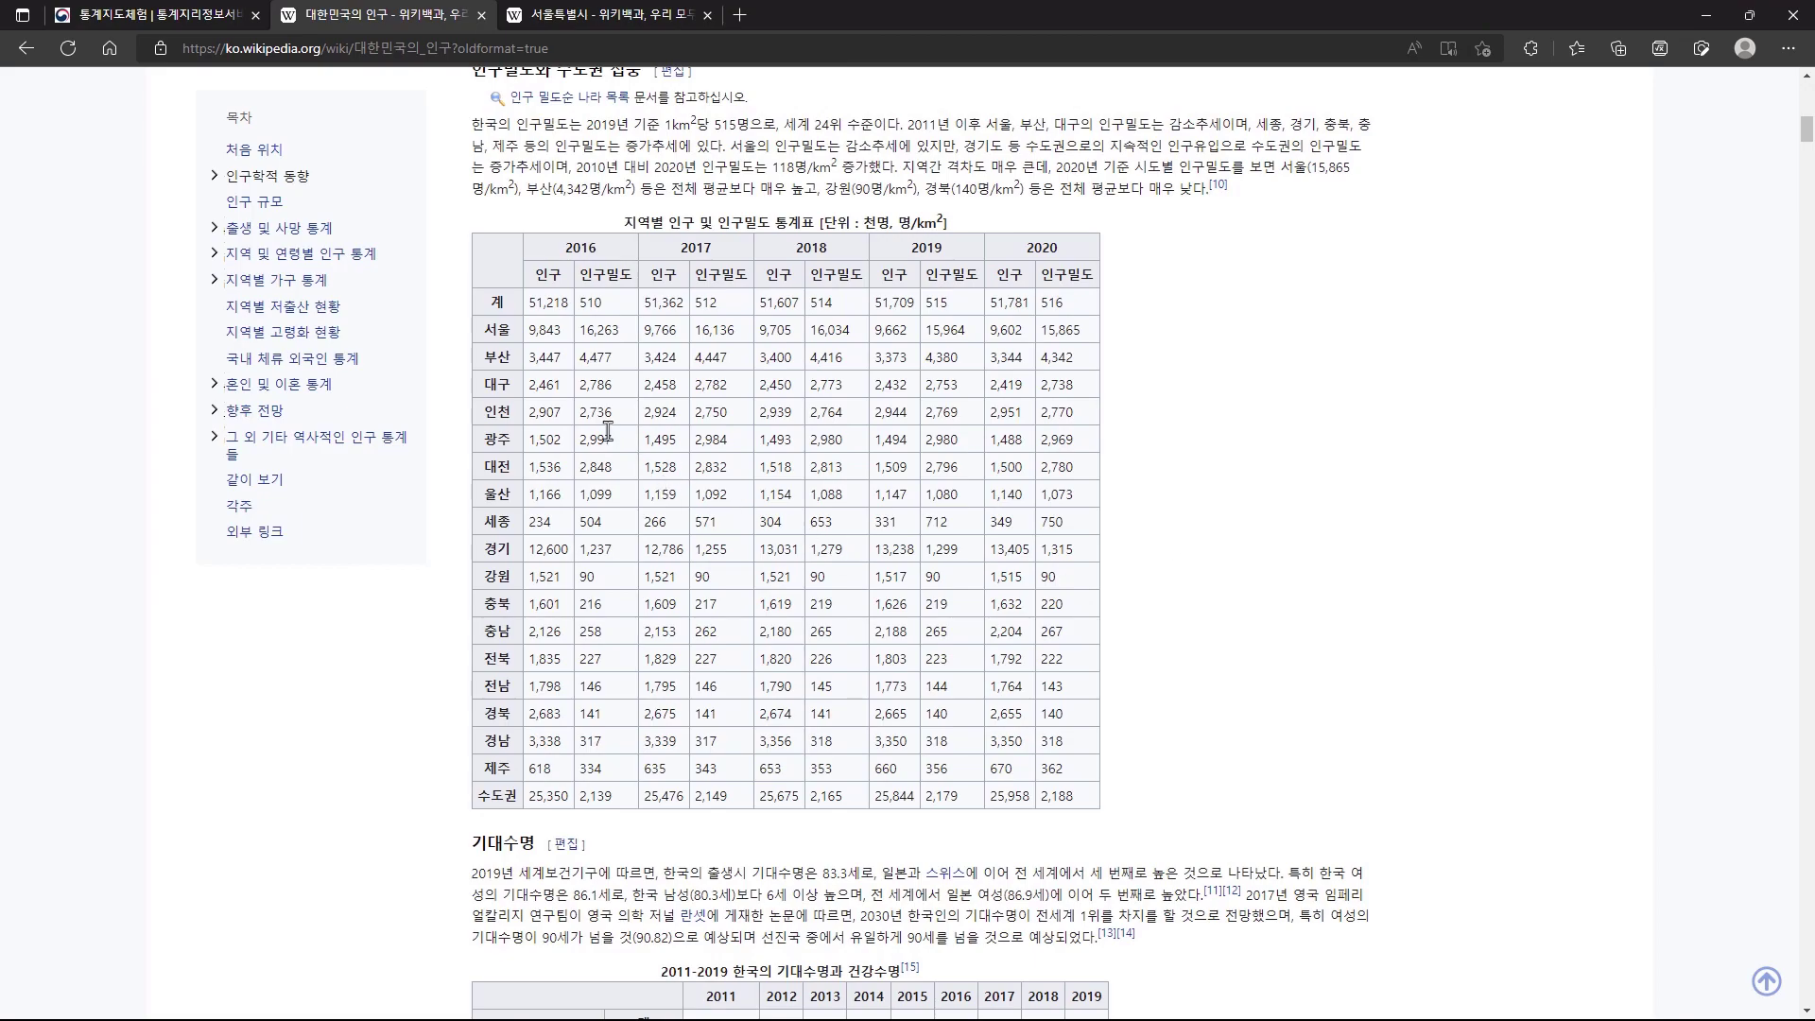
Switch to the browser and examine the Wikipedia article 대한민국의 인구.
scroll(594, 419, up, 3)
scroll(593, 419, up, 11)
scroll(583, 610, down, 8)
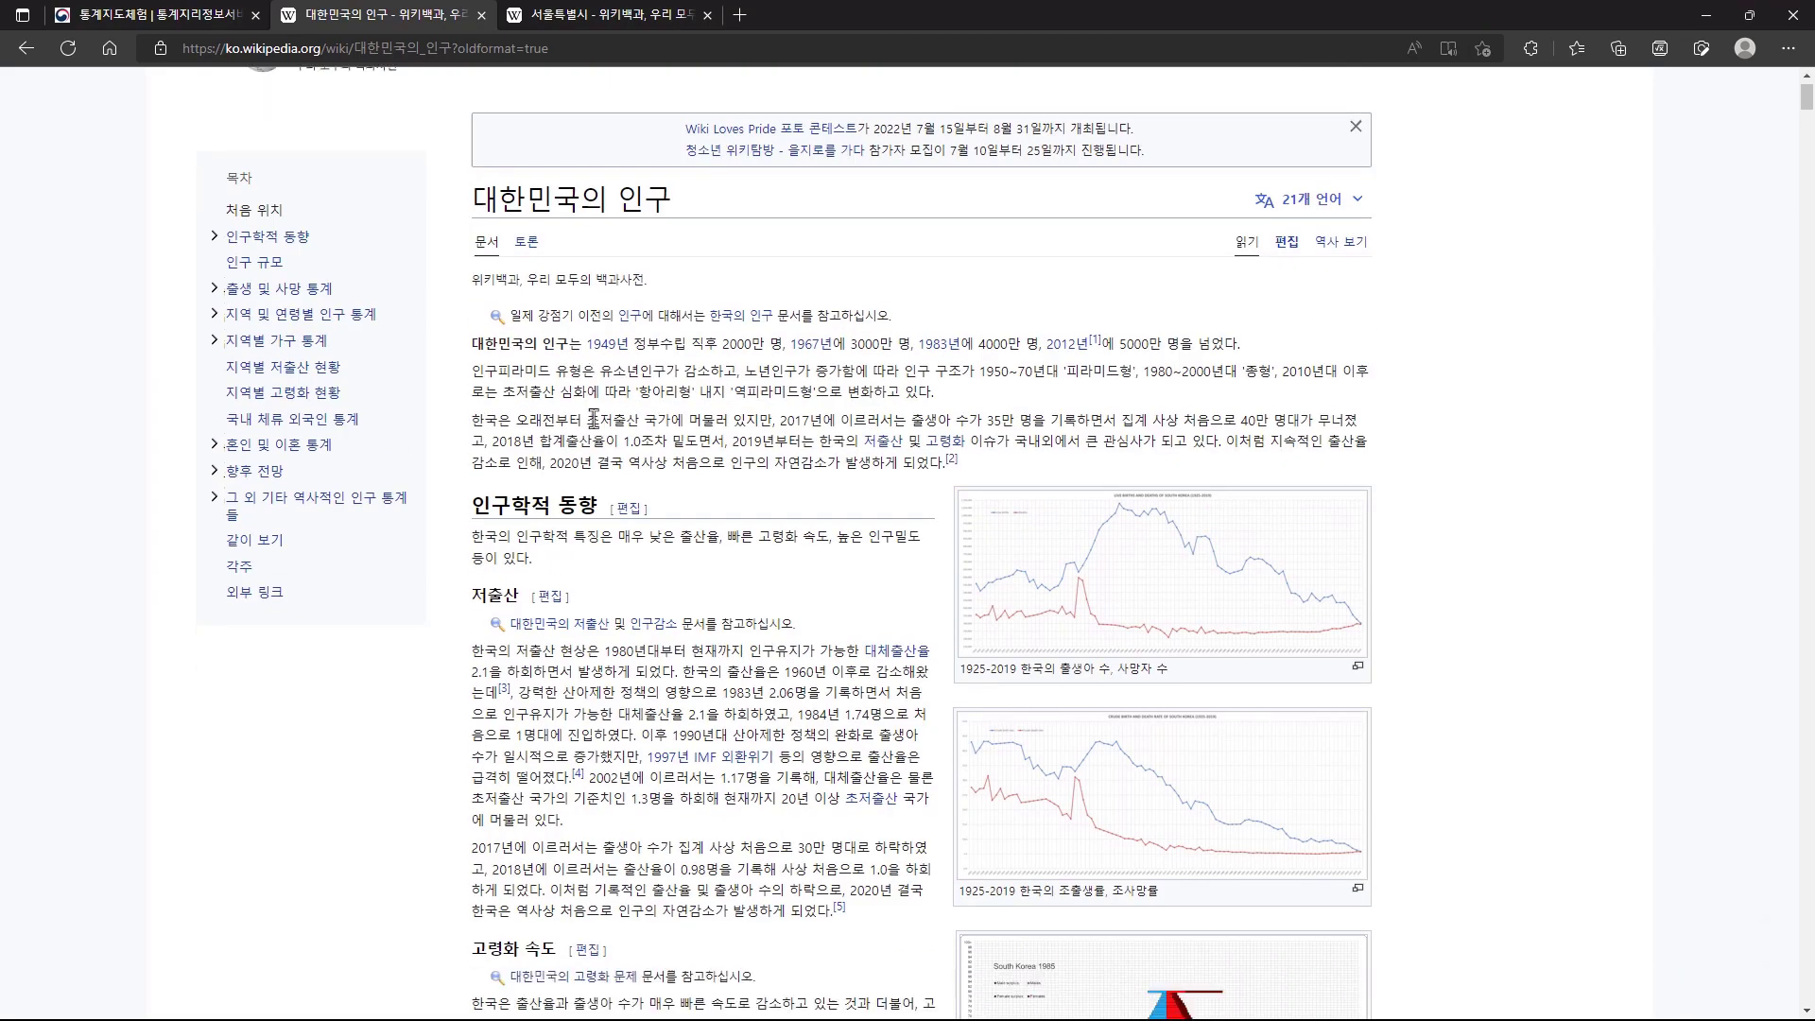
scroll(584, 610, down, 6)
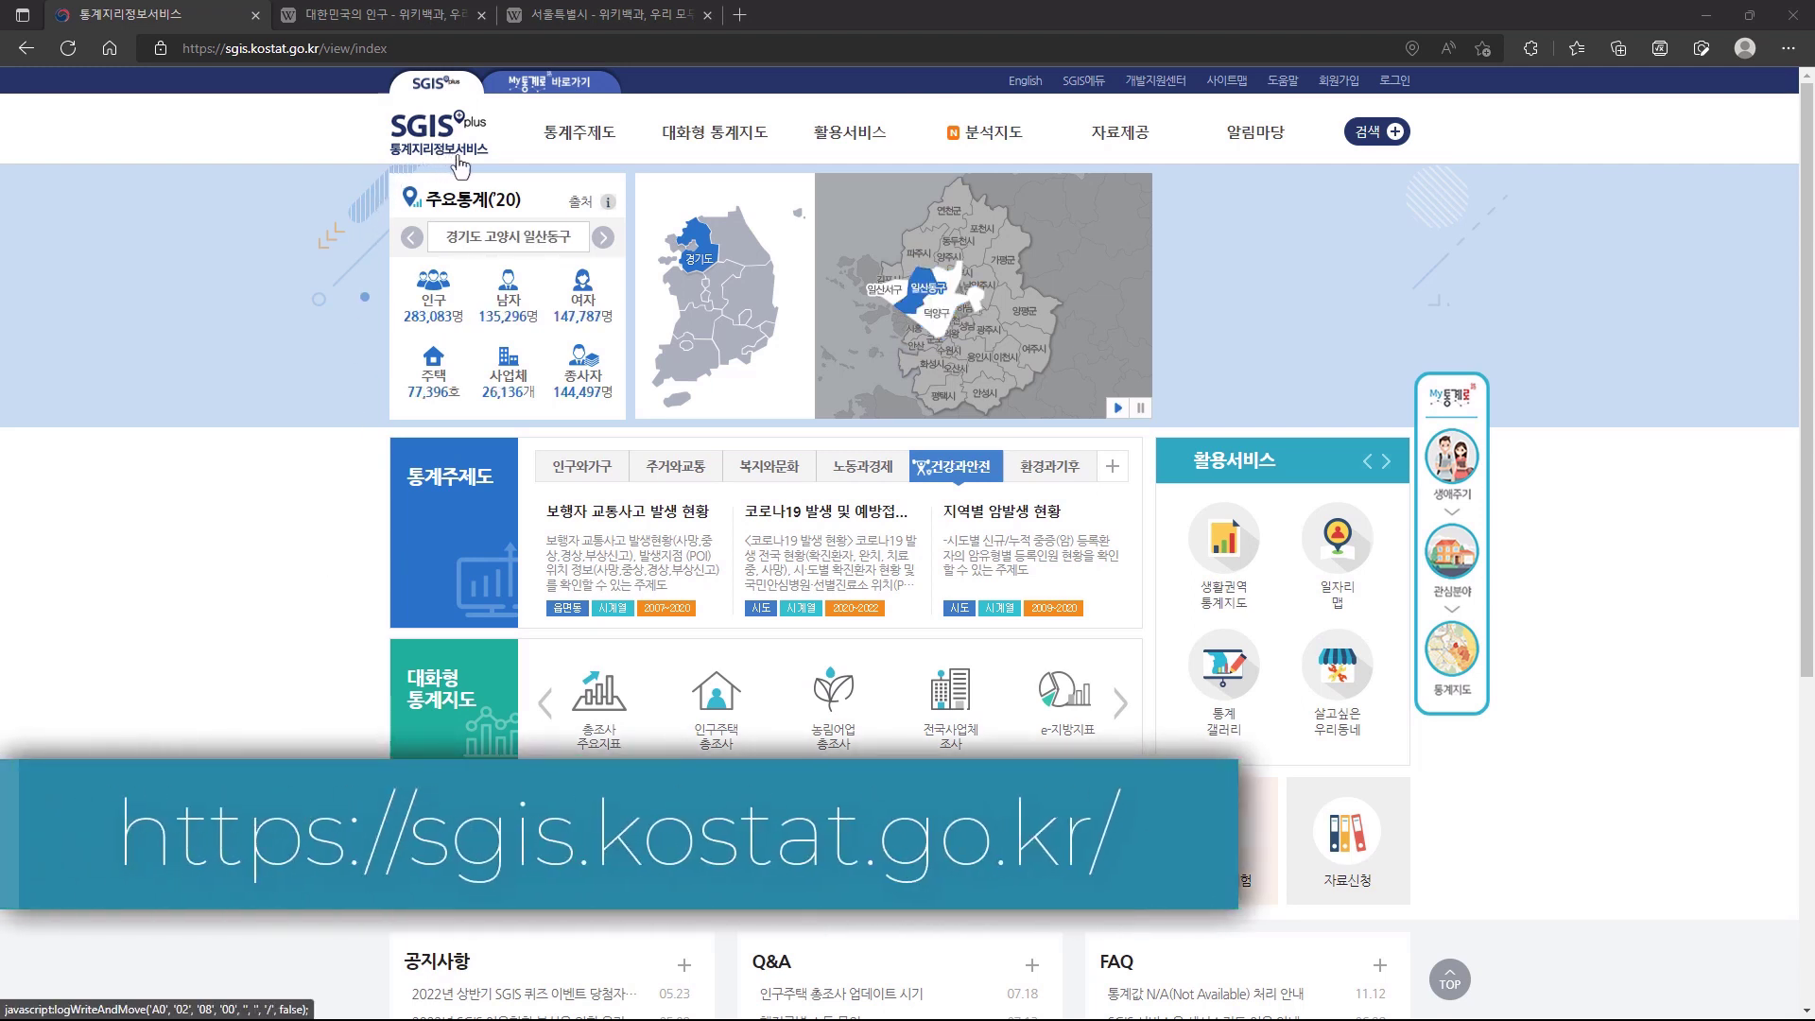
Look over the SGIS home page at sgis.kostat.go.kr and open its 통계지도체험 service.
scroll(323, 669, down, 5)
scroll(323, 671, down, 1)
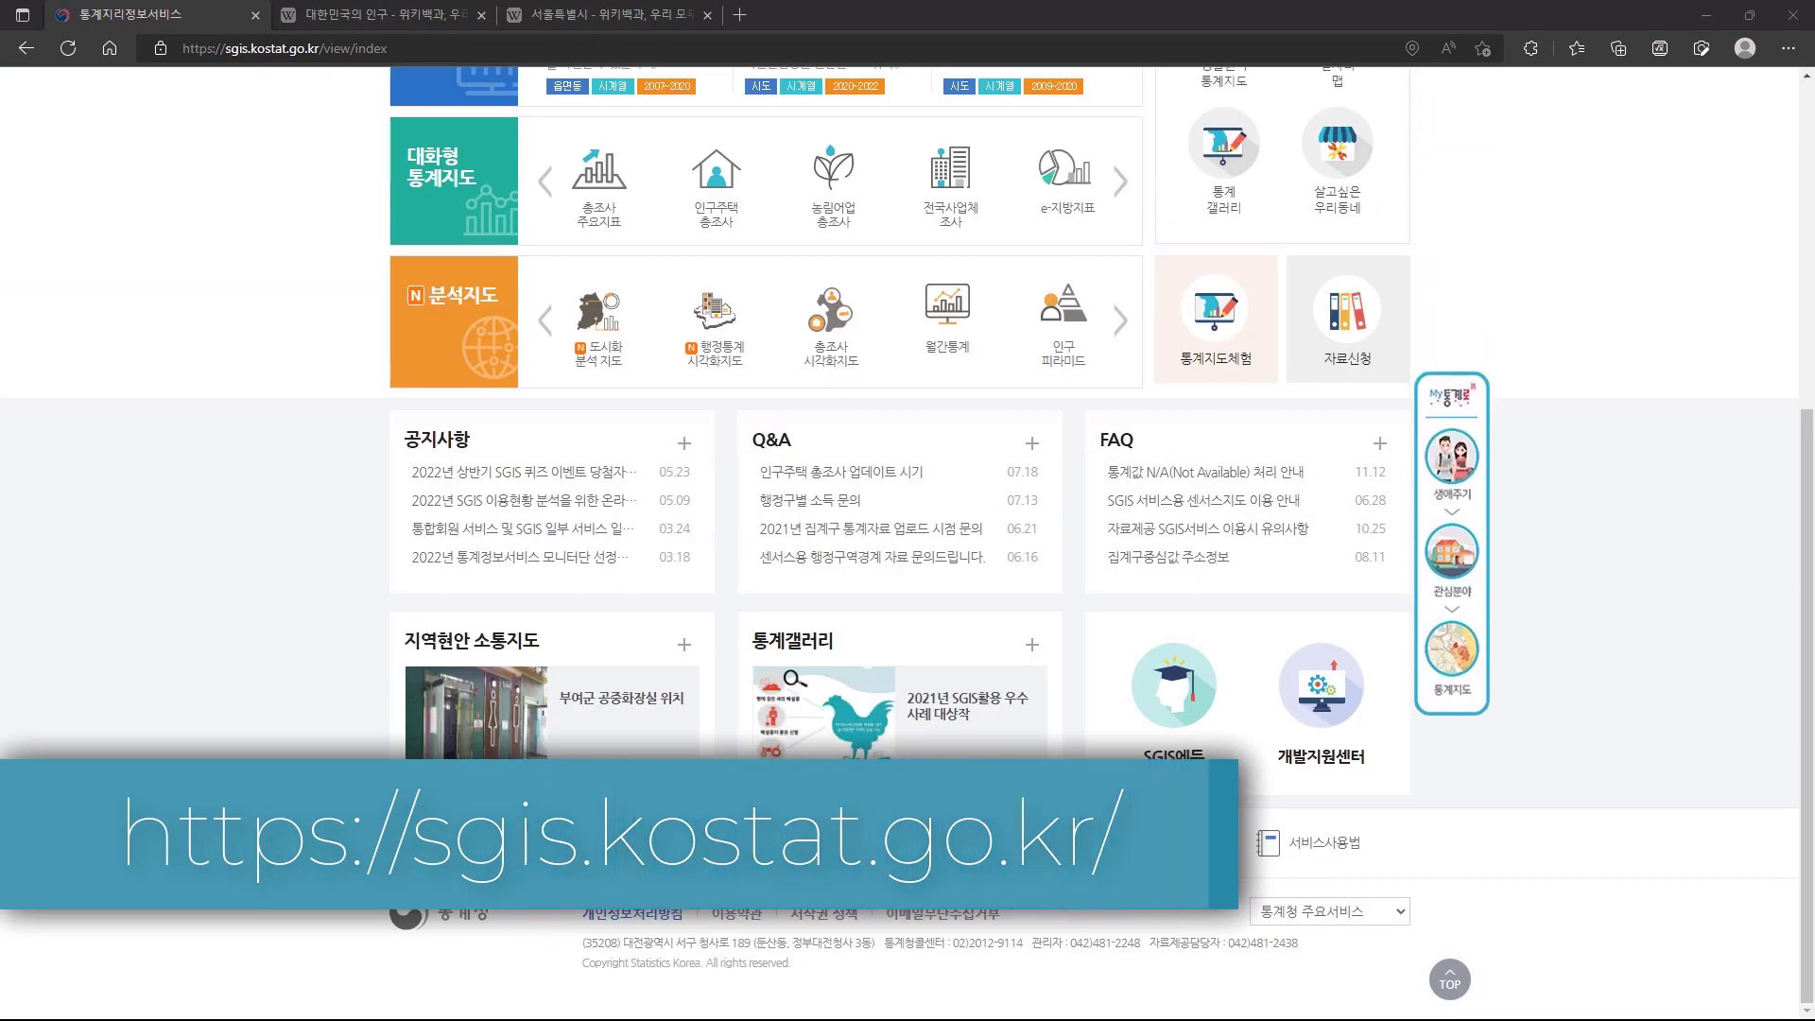
scroll(342, 811, up, 6)
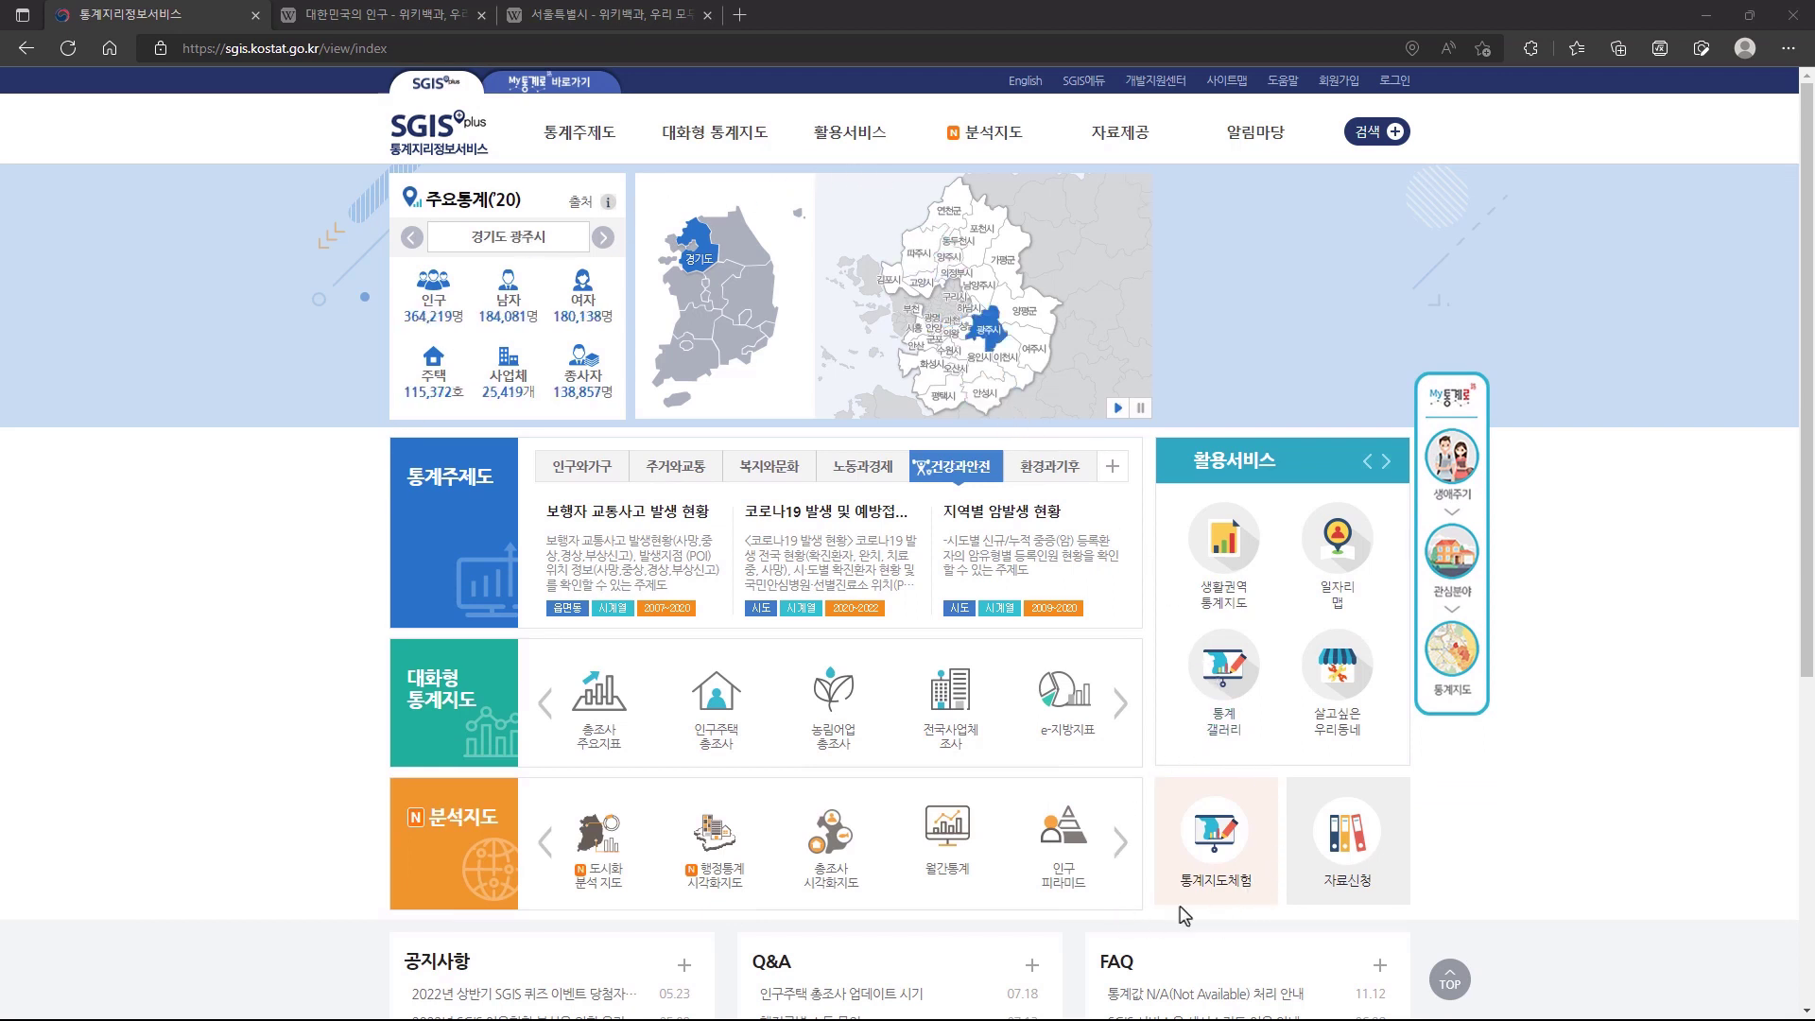
mouse_move(720, 151)
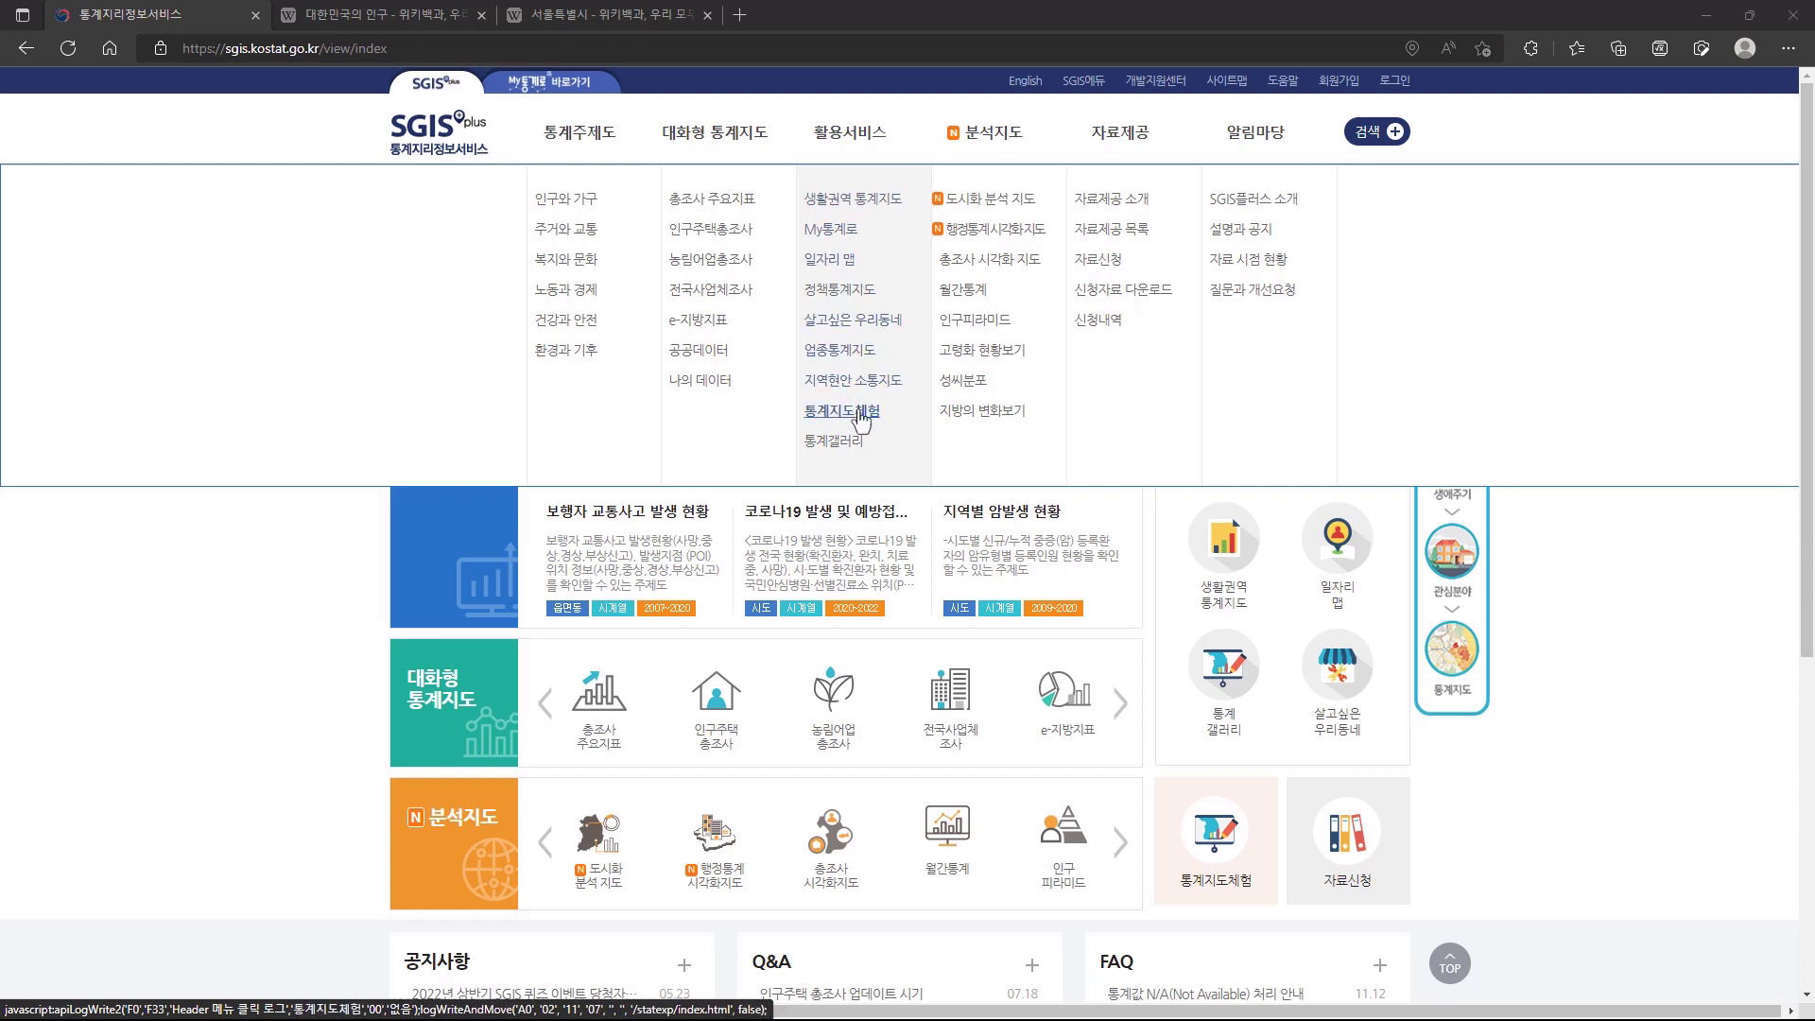
click(858, 412)
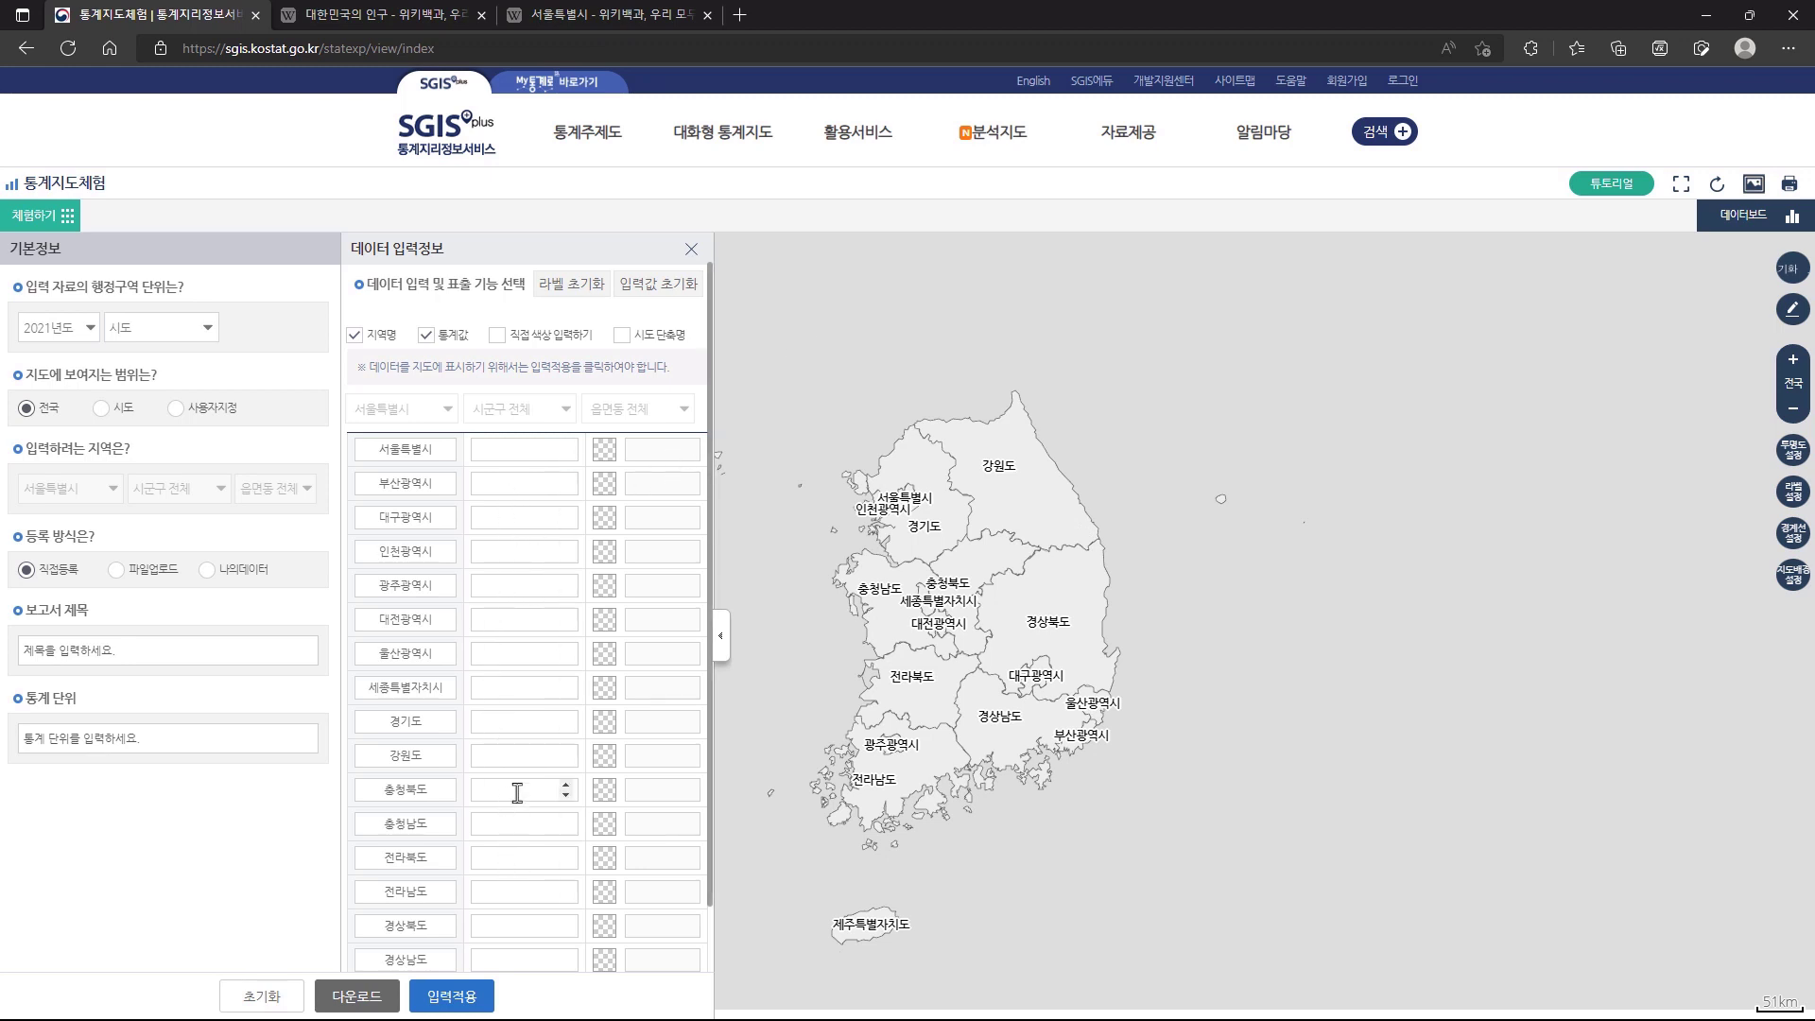
Examine the Wikipedia article's population table by region for 2016 to 2020 against the SGIS list of regions.
click(382, 17)
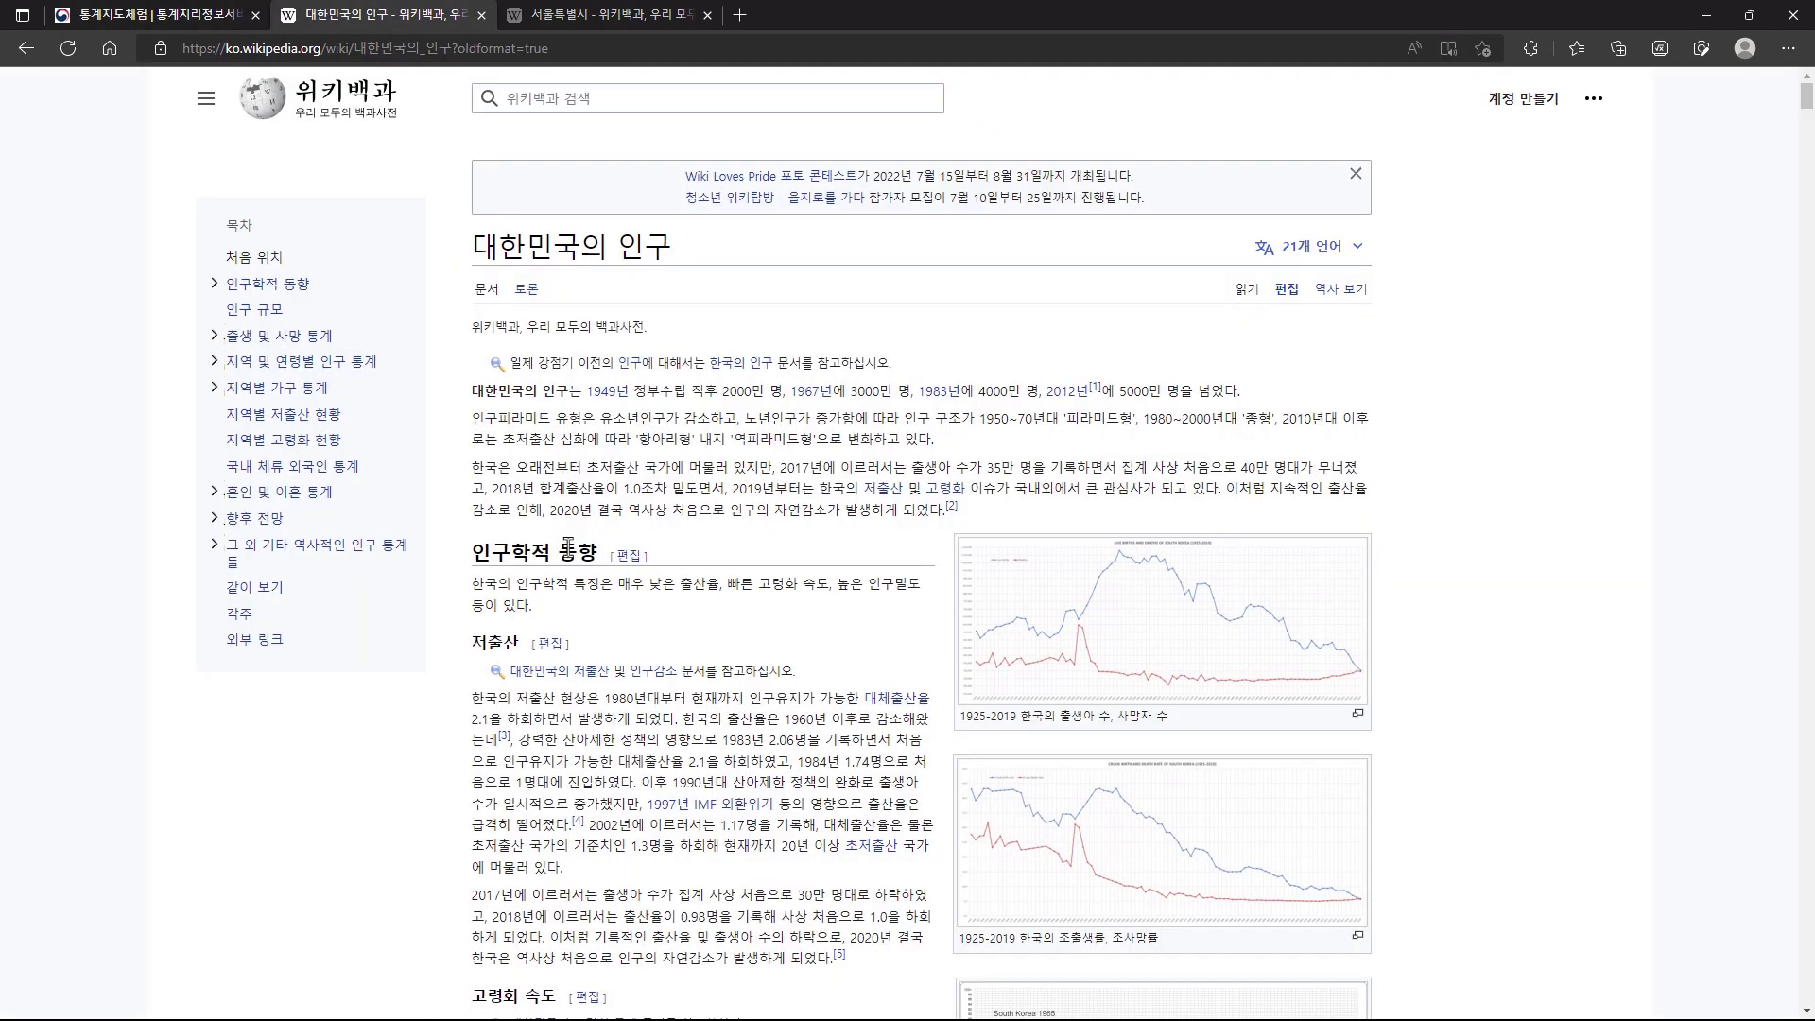
scroll(659, 506, down, 10)
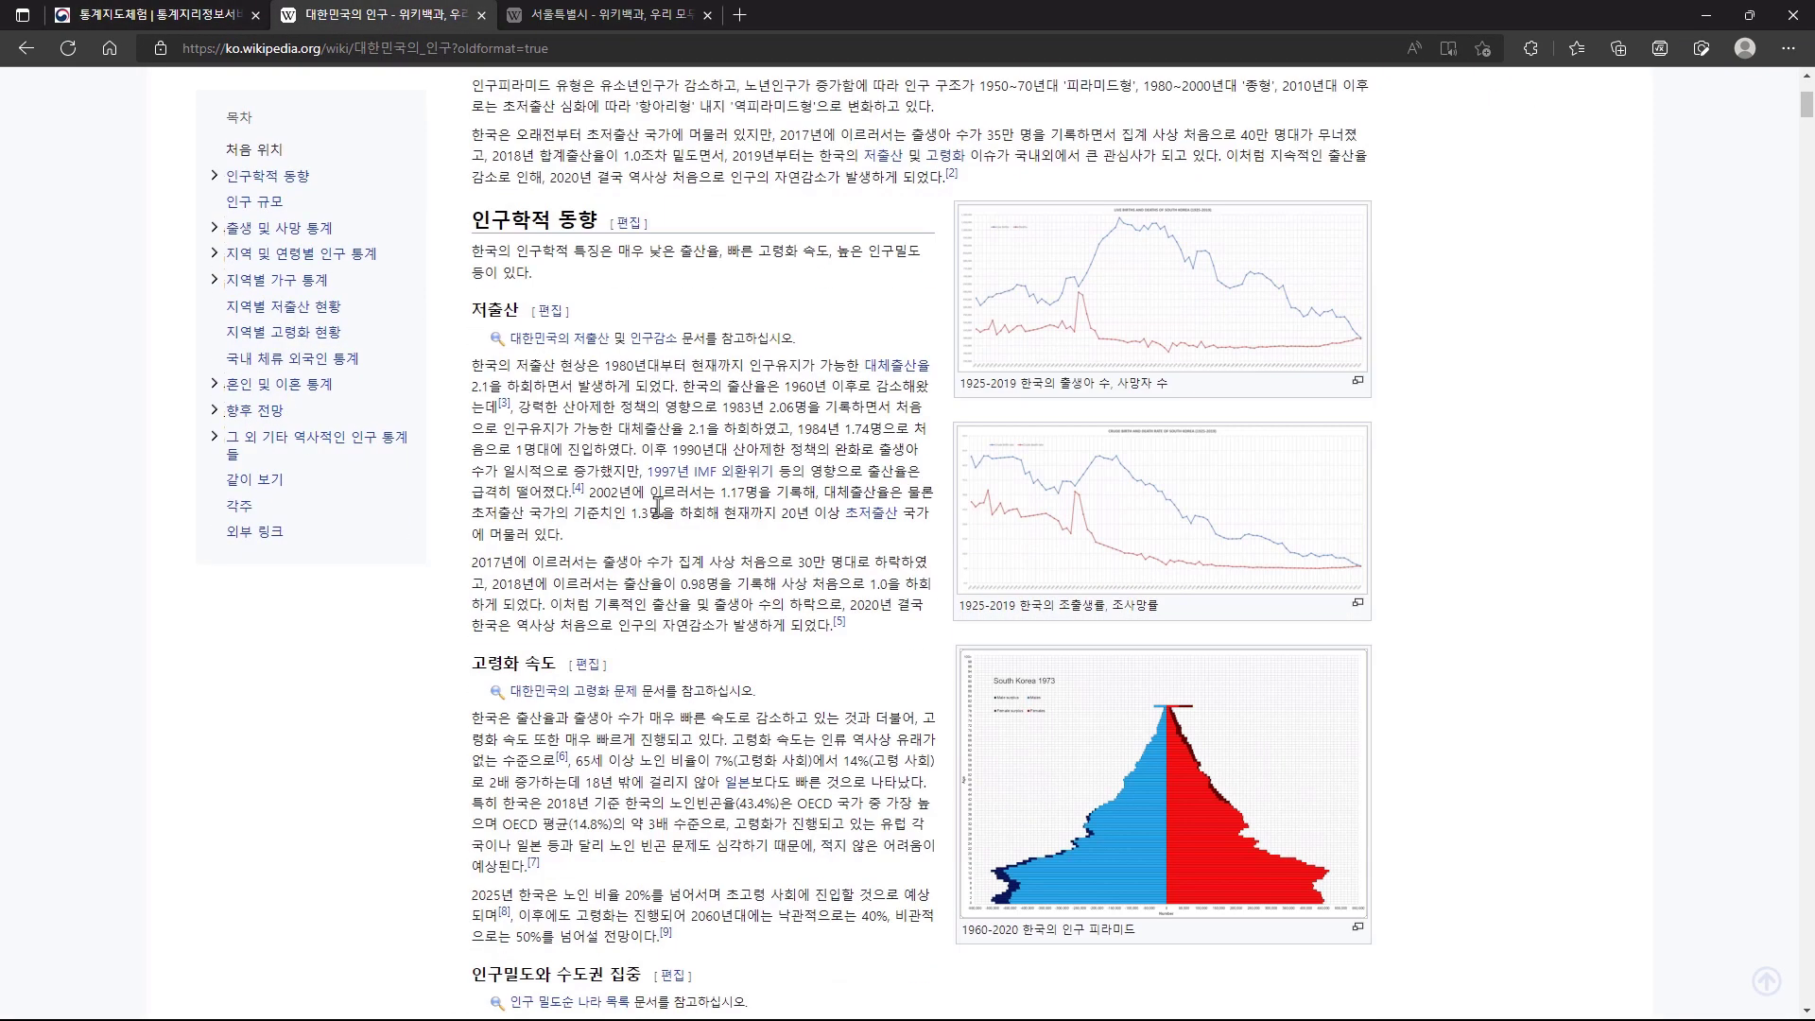
scroll(659, 505, down, 2)
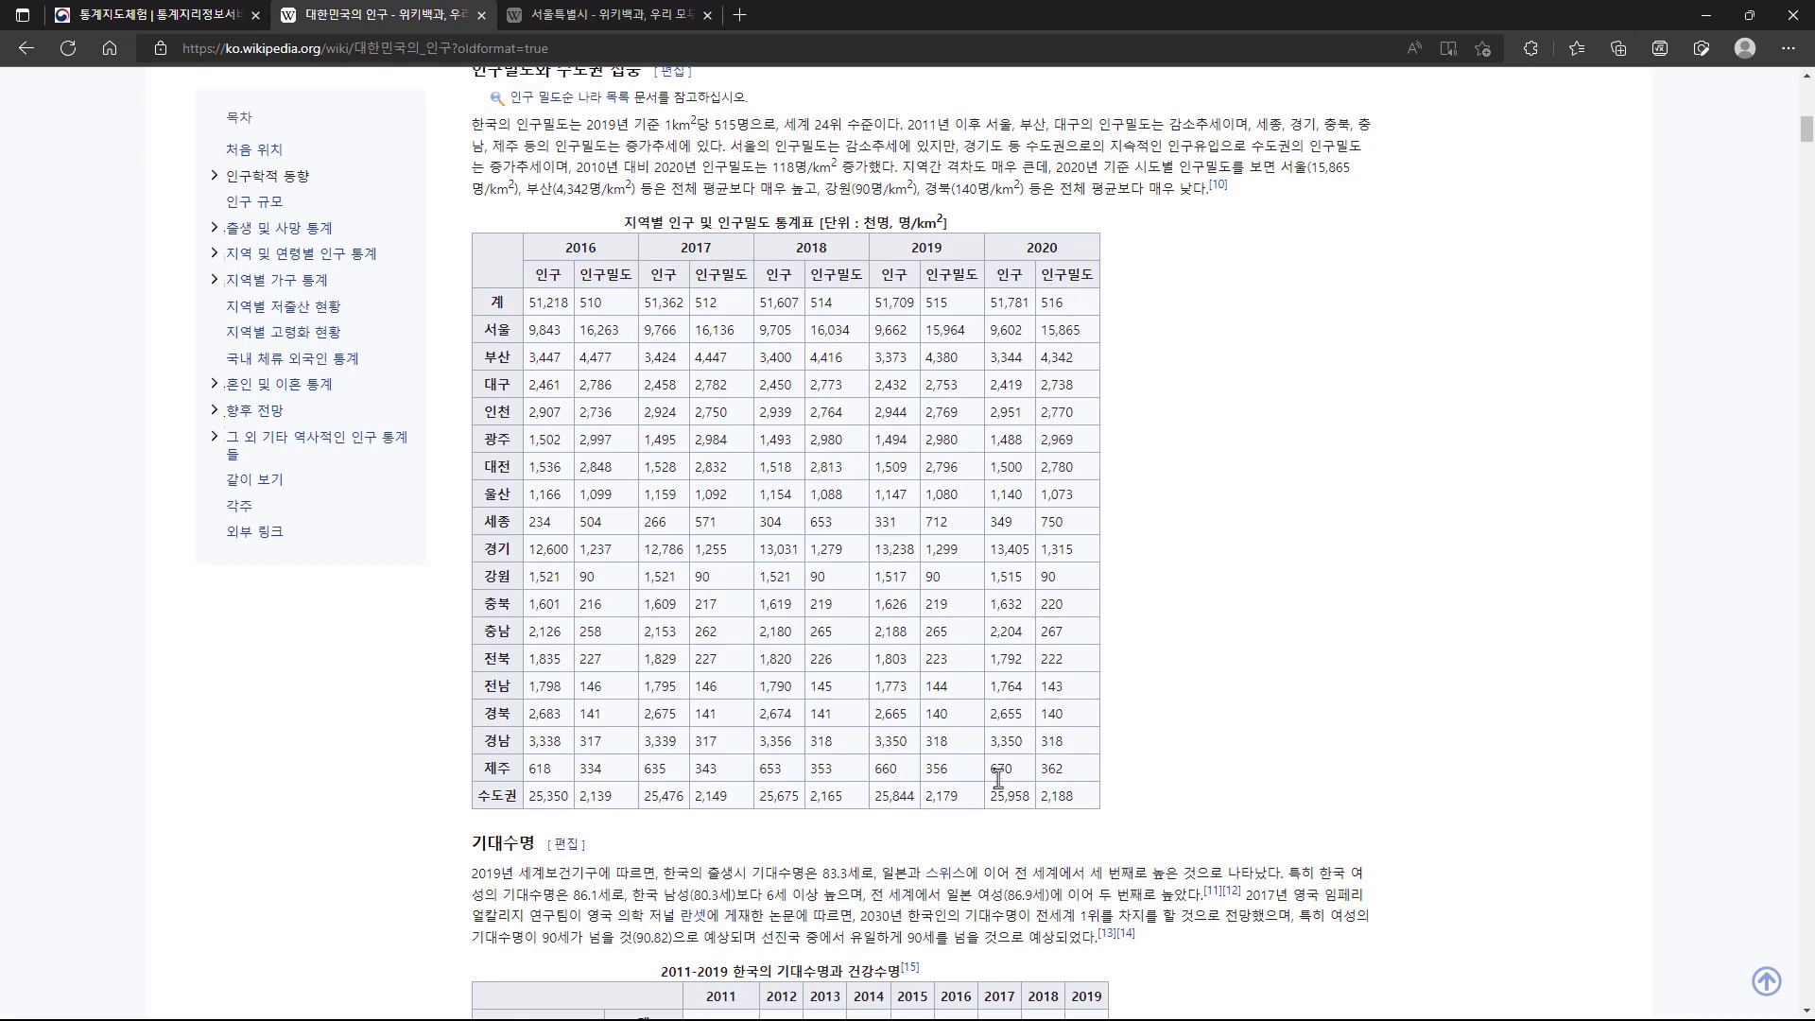
click(212, 15)
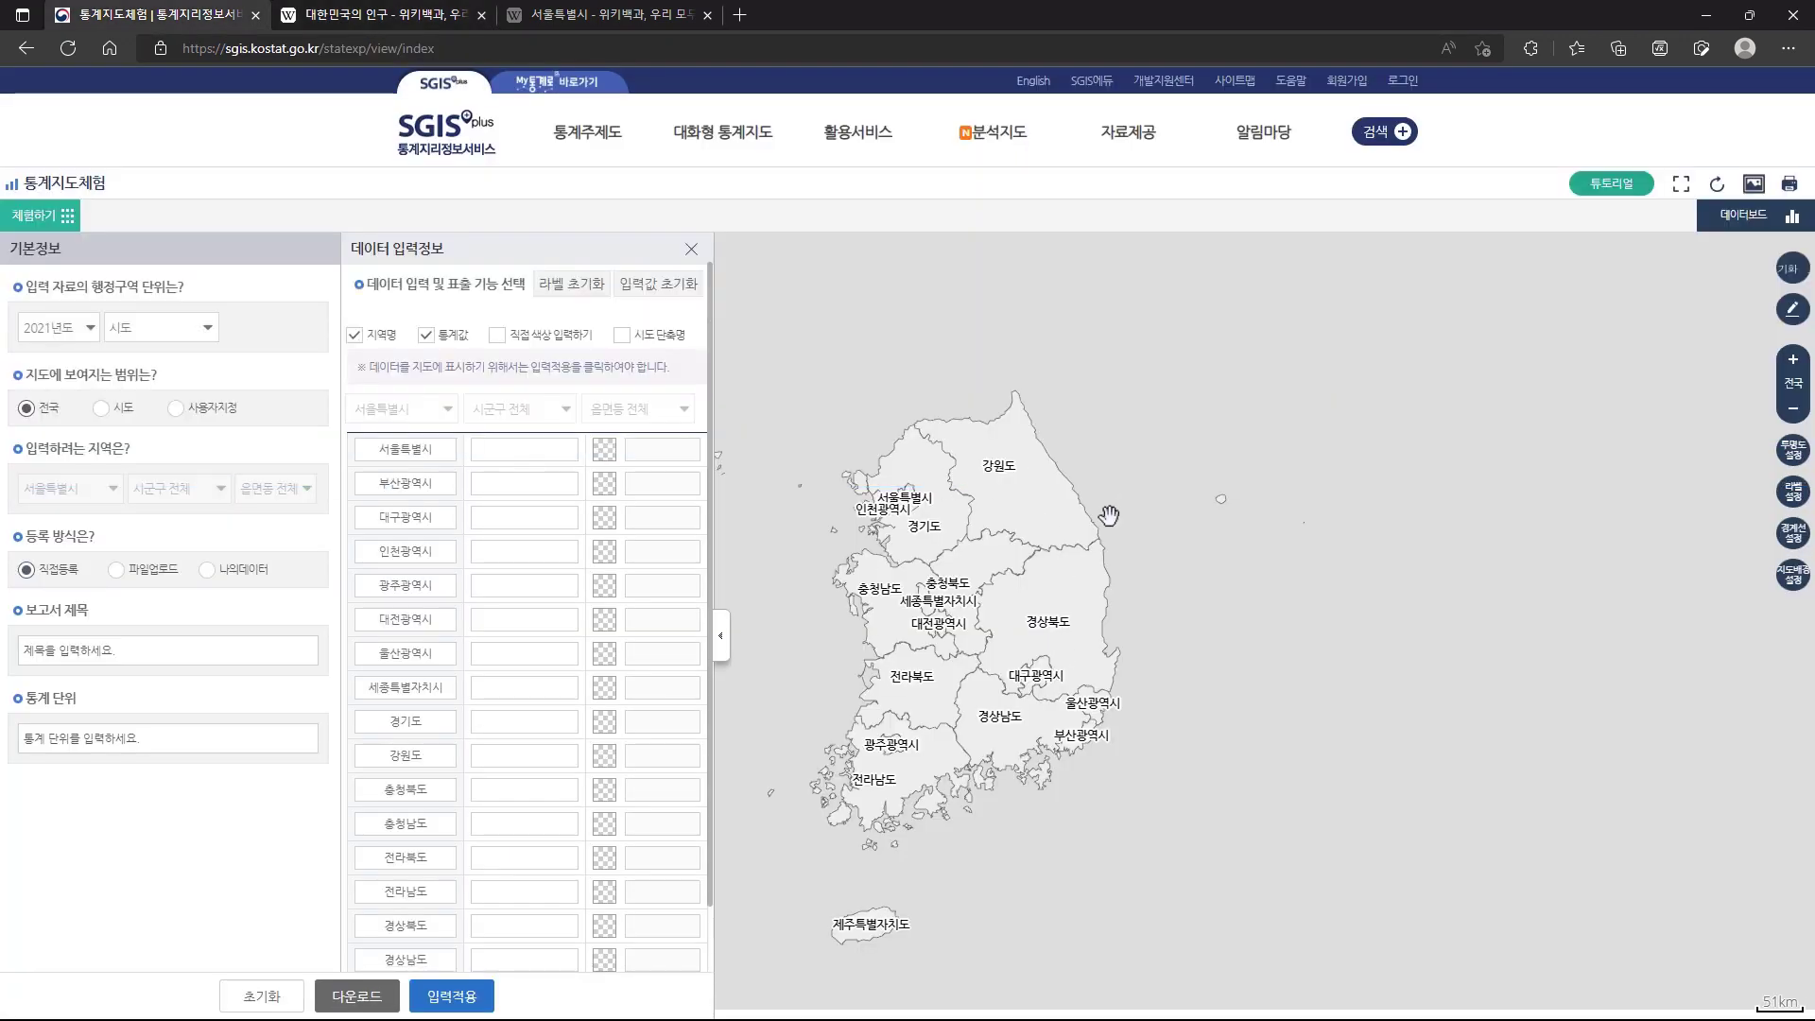
click(397, 21)
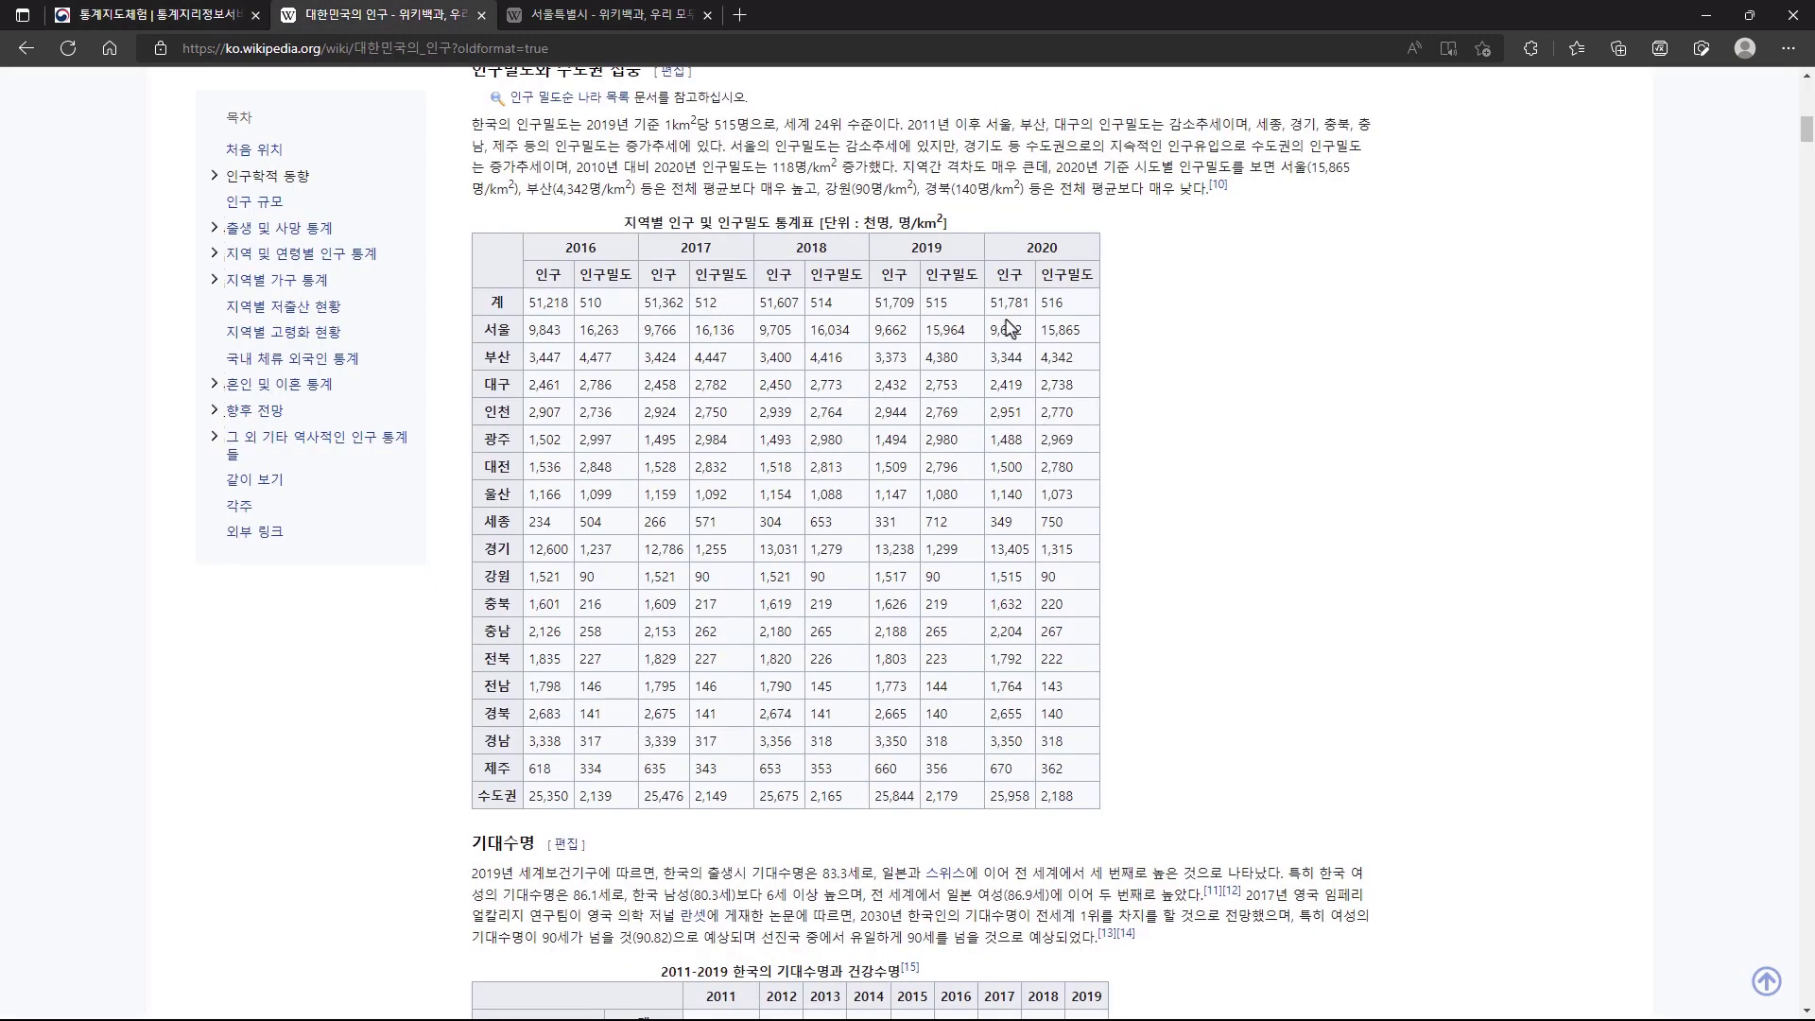
In the SGIS 통계지도체험 page, try the 시군구 administrative unit with 부산광역시 as the input region.
click(217, 16)
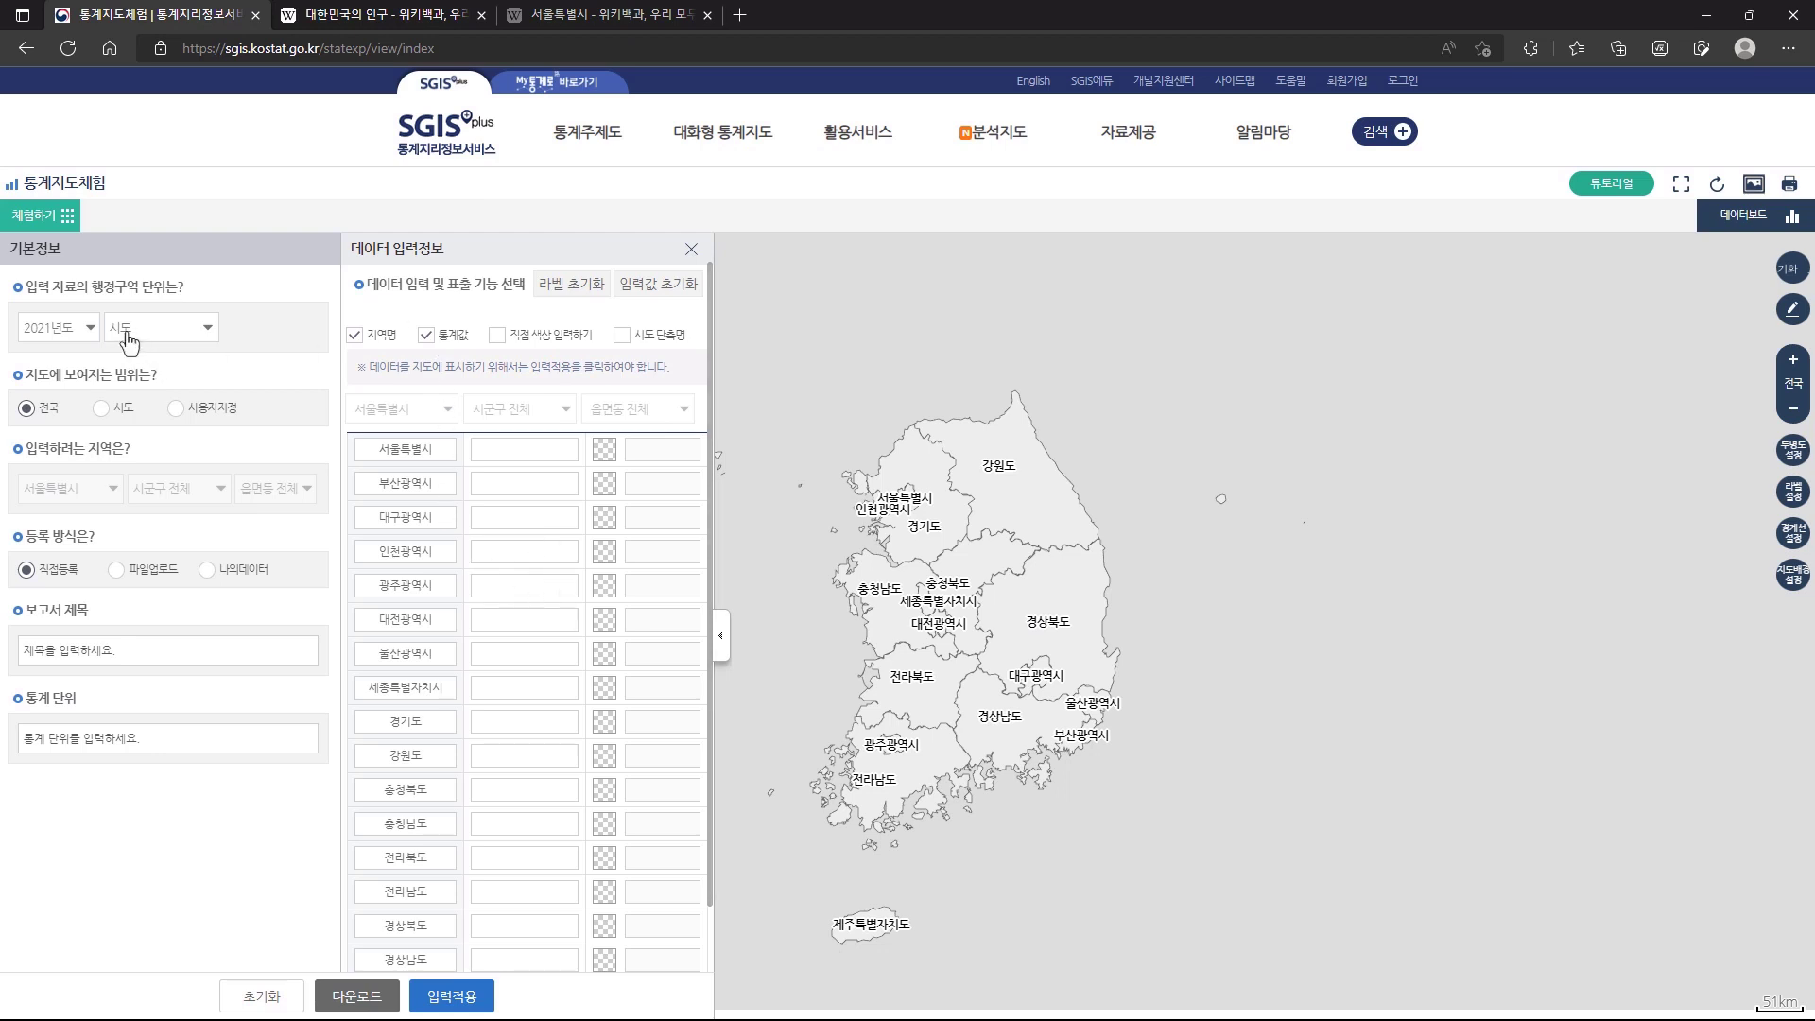
click(186, 331)
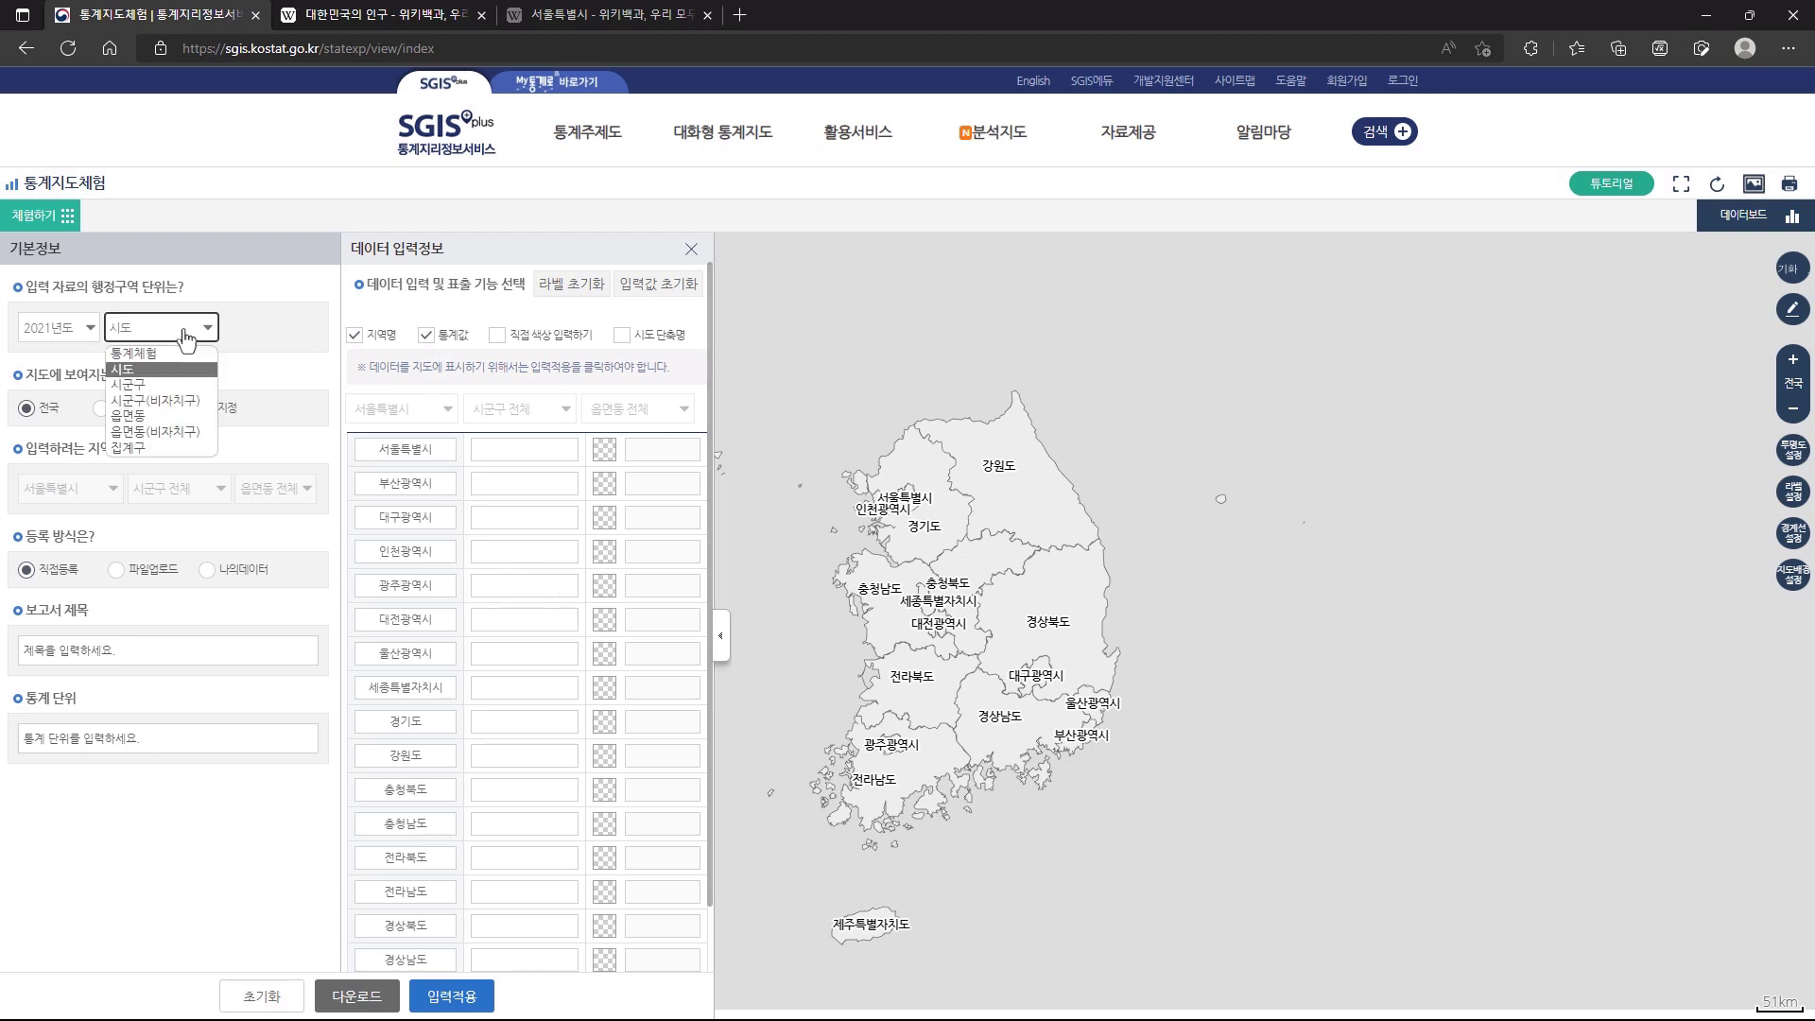
click(161, 391)
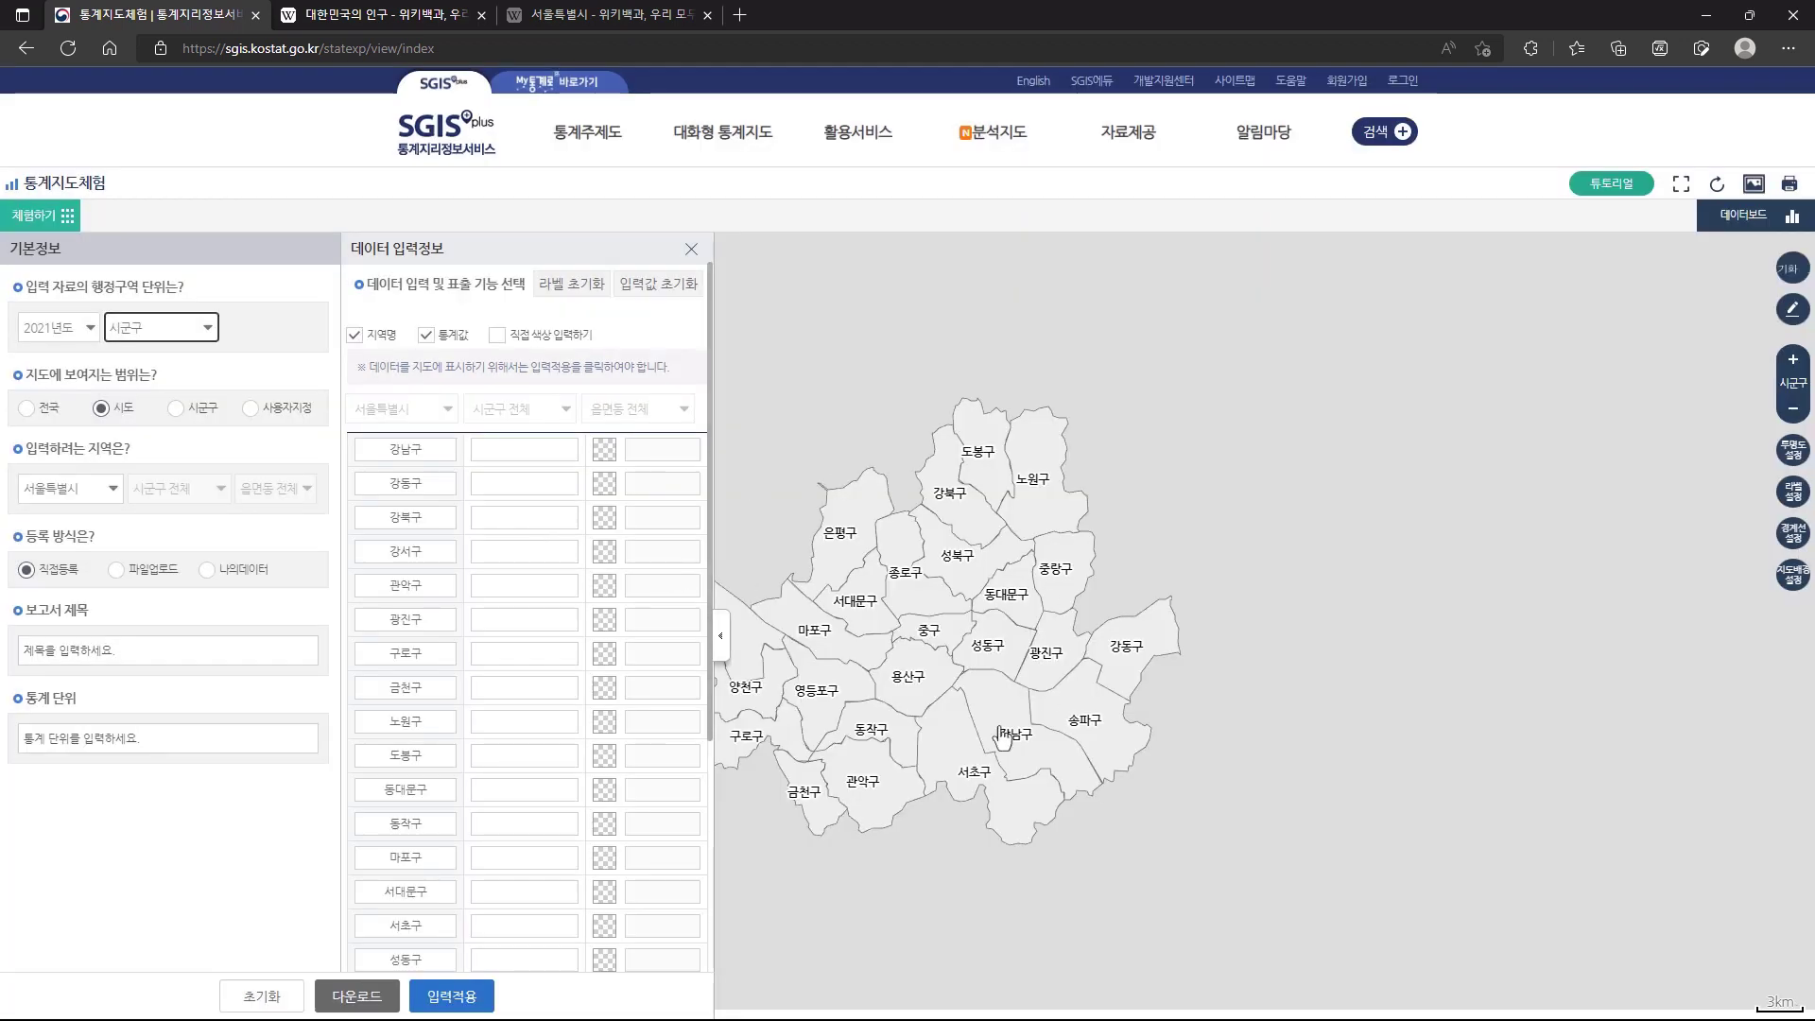
click(90, 493)
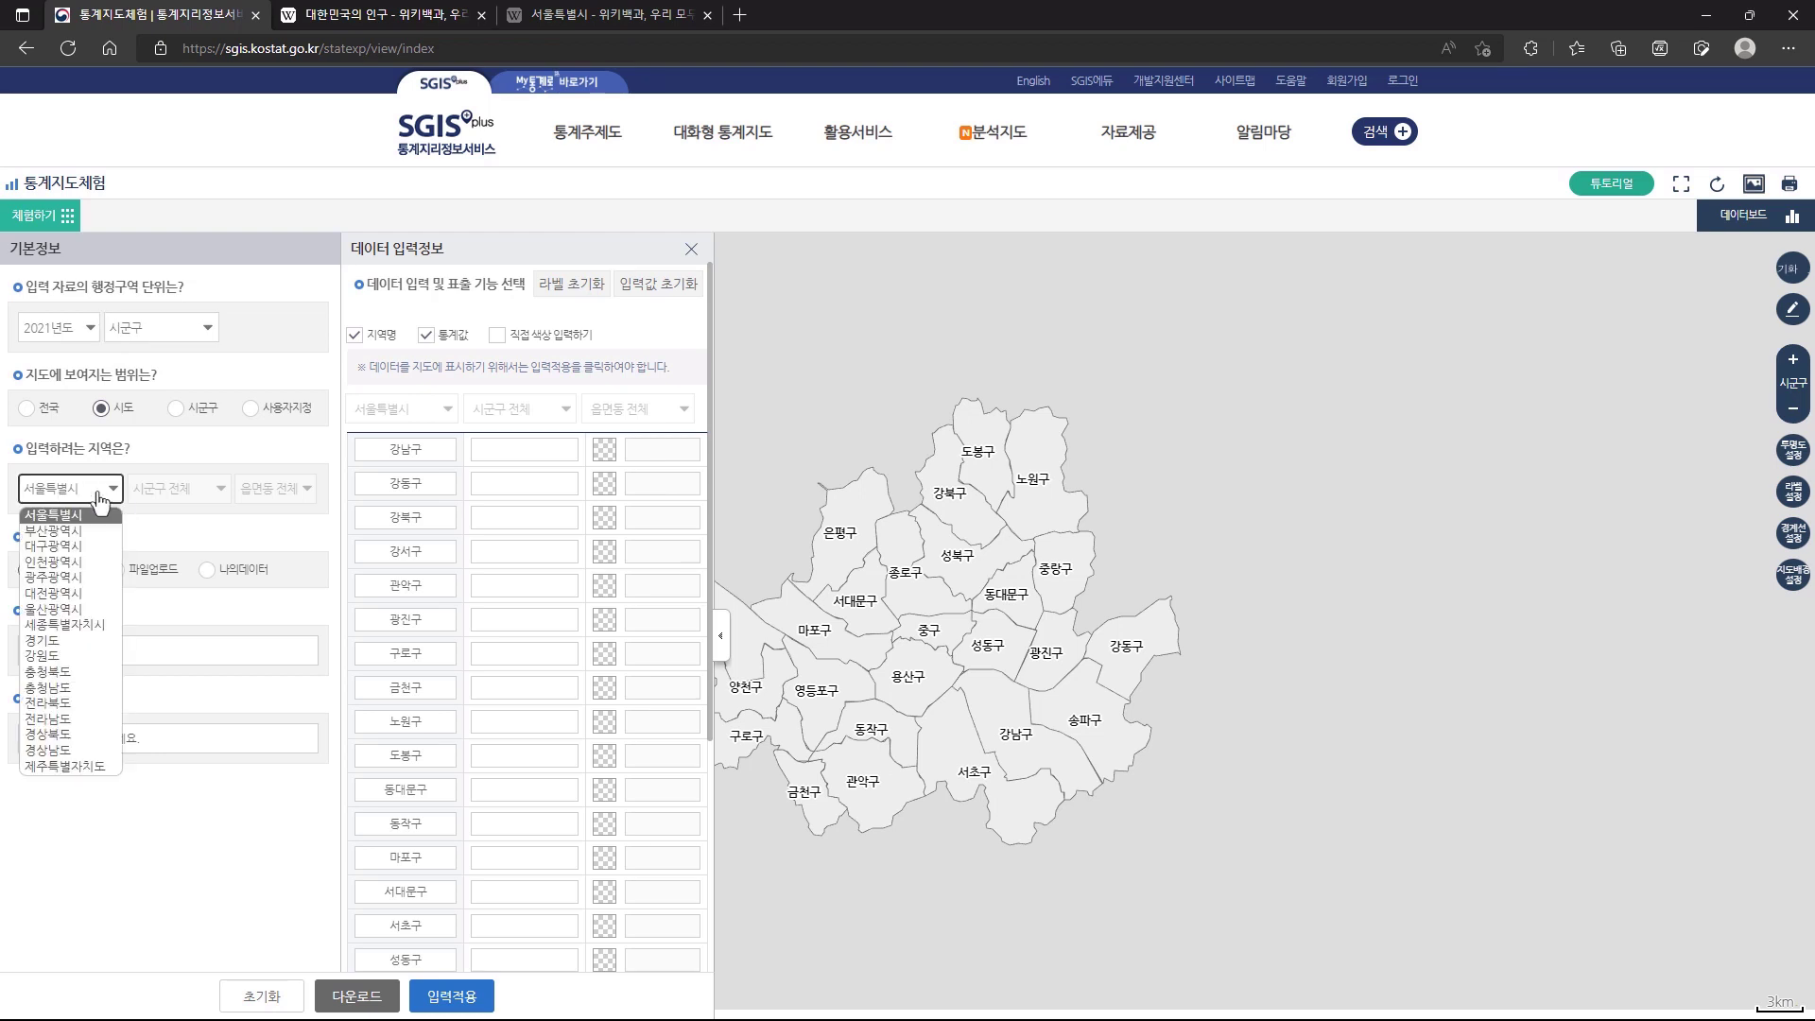
click(56, 530)
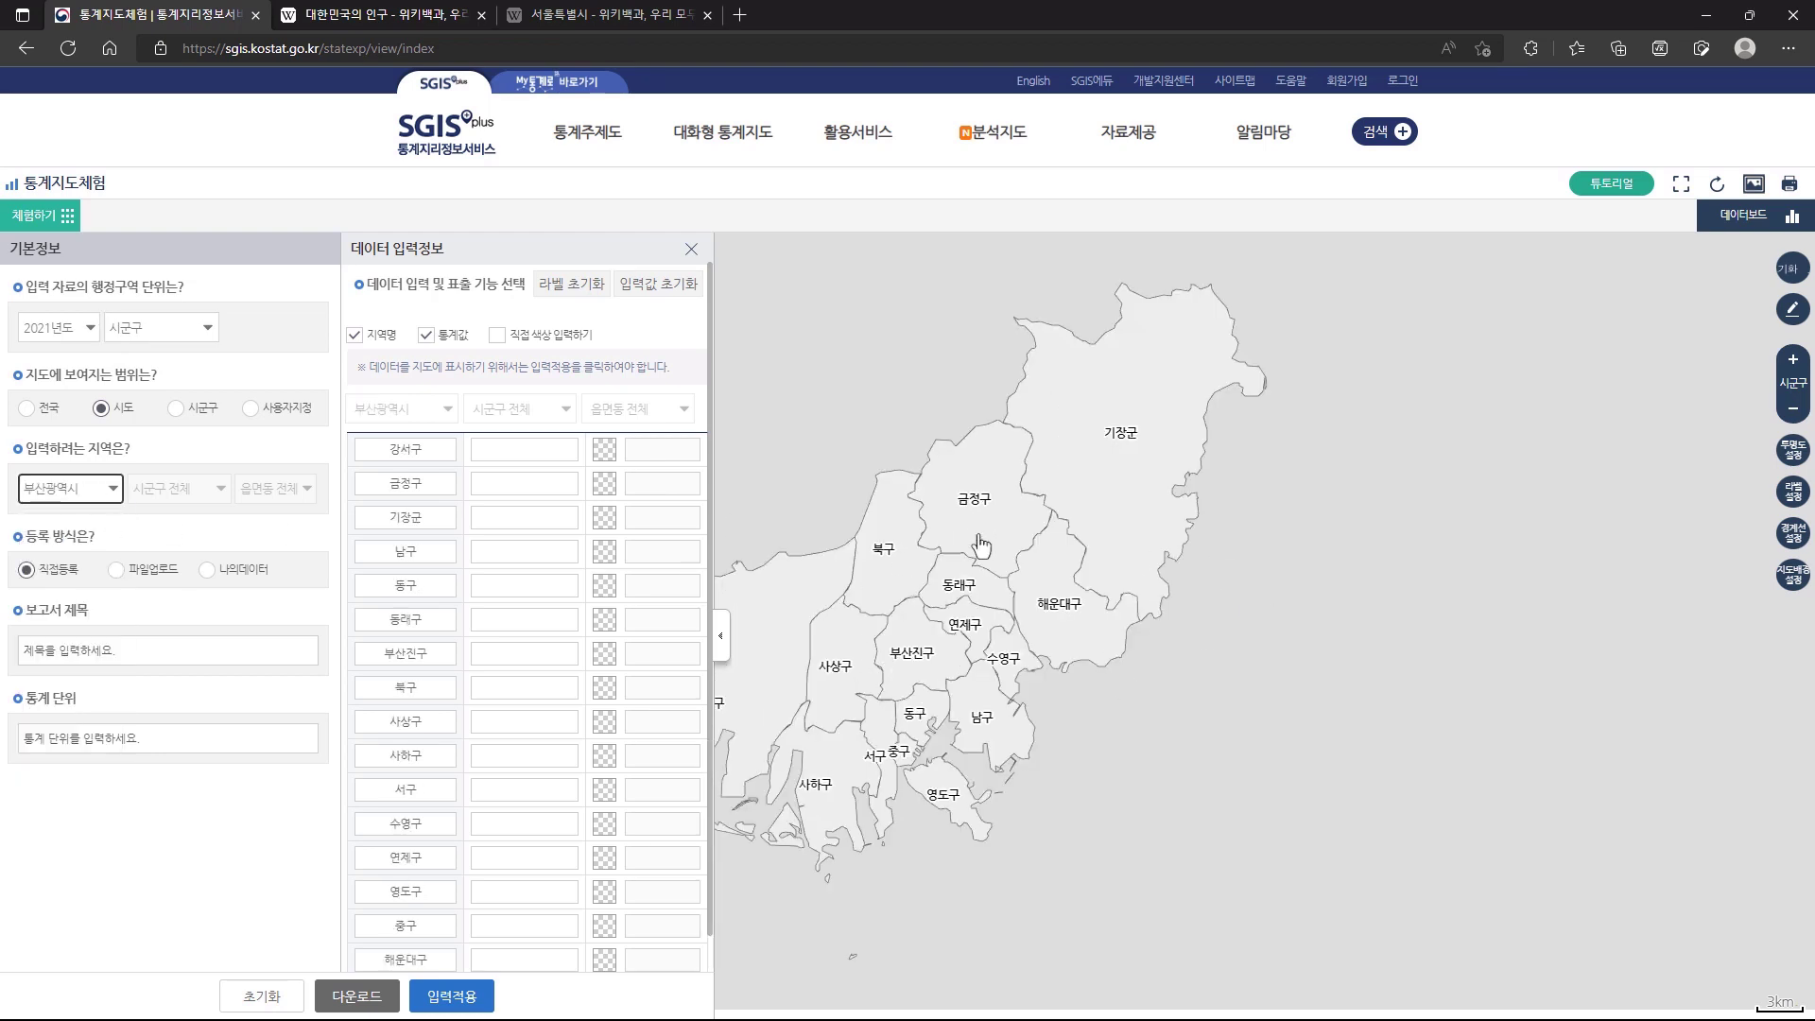
Check the Wikipedia table's regional level and set the SGIS map's administrative unit to 시도.
click(200, 333)
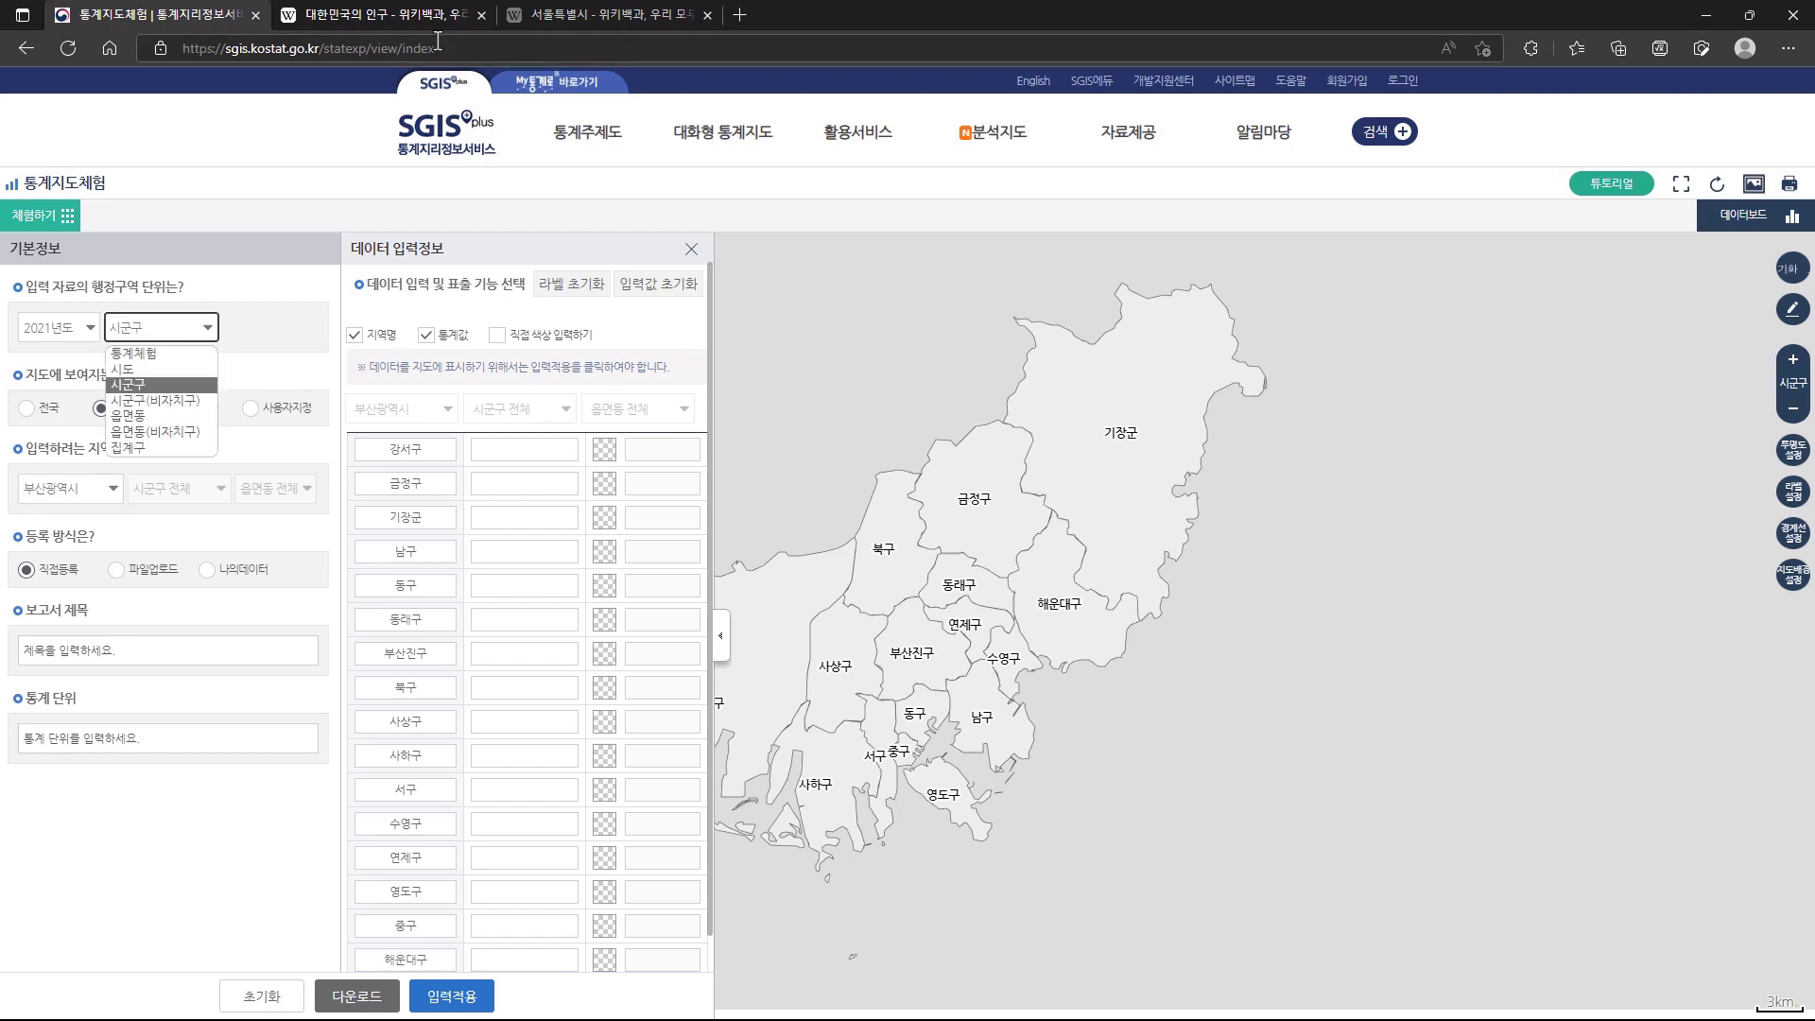
click(422, 13)
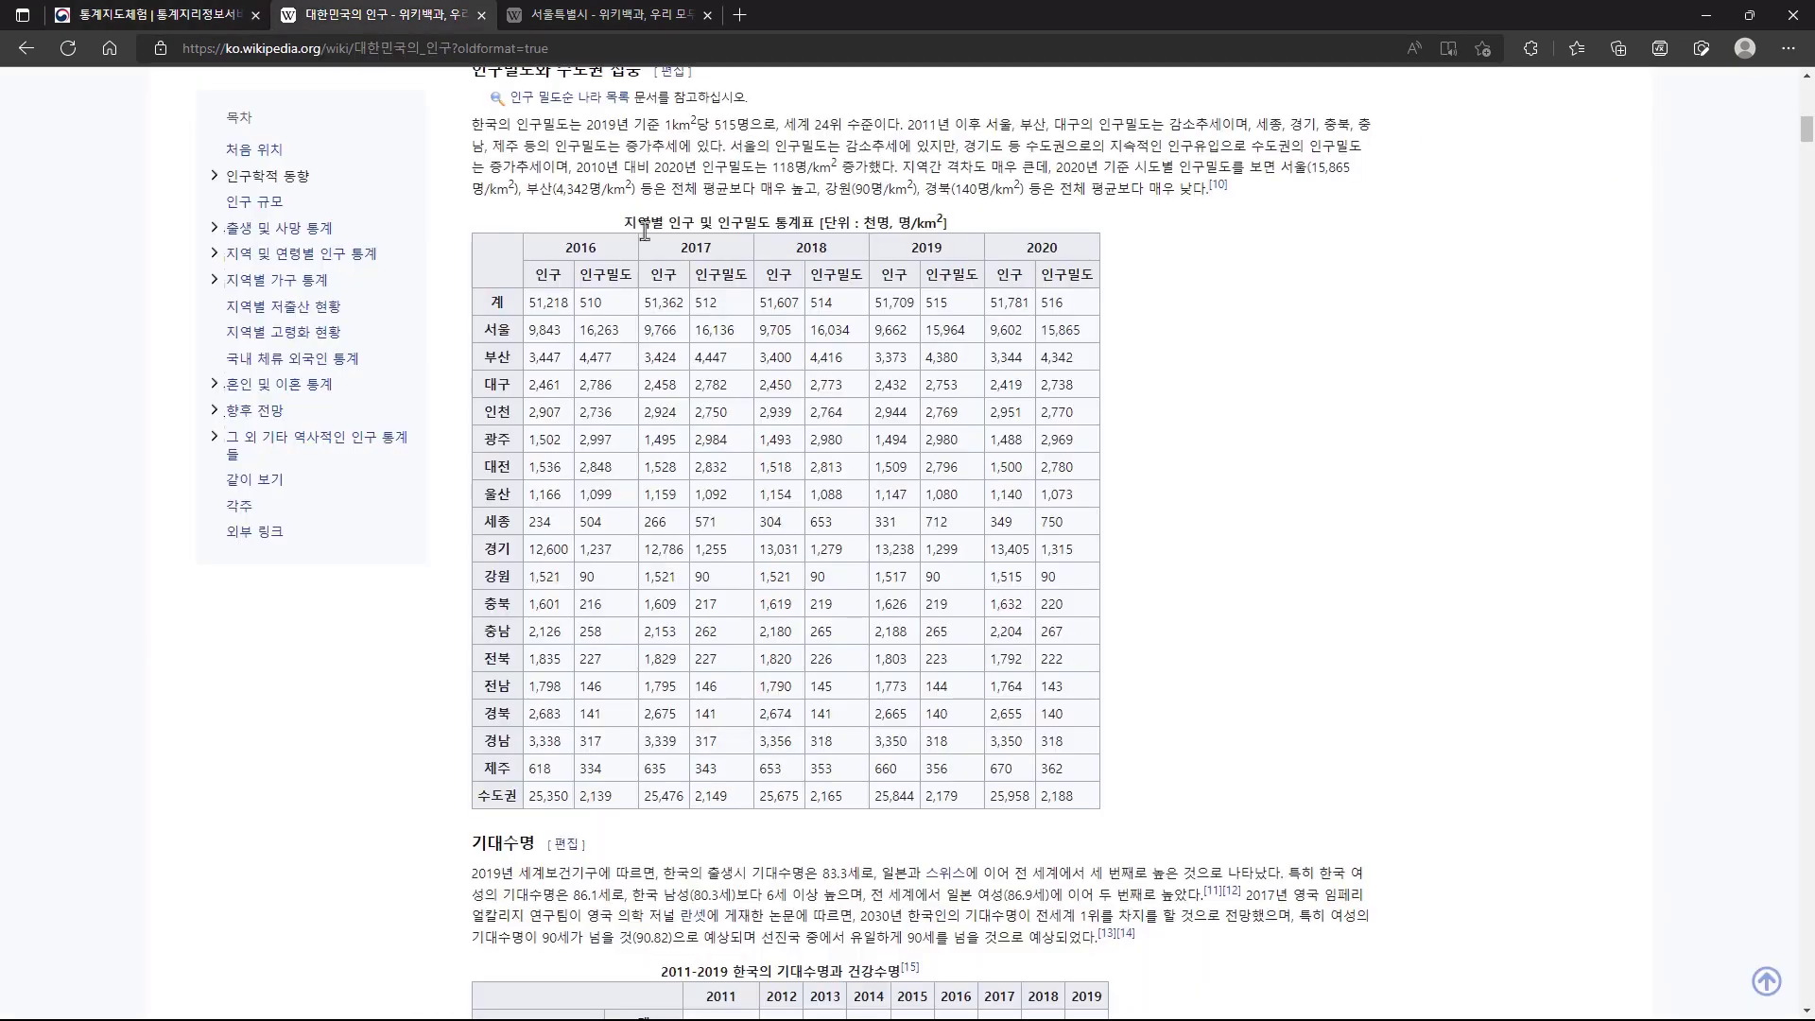
click(166, 17)
click(189, 348)
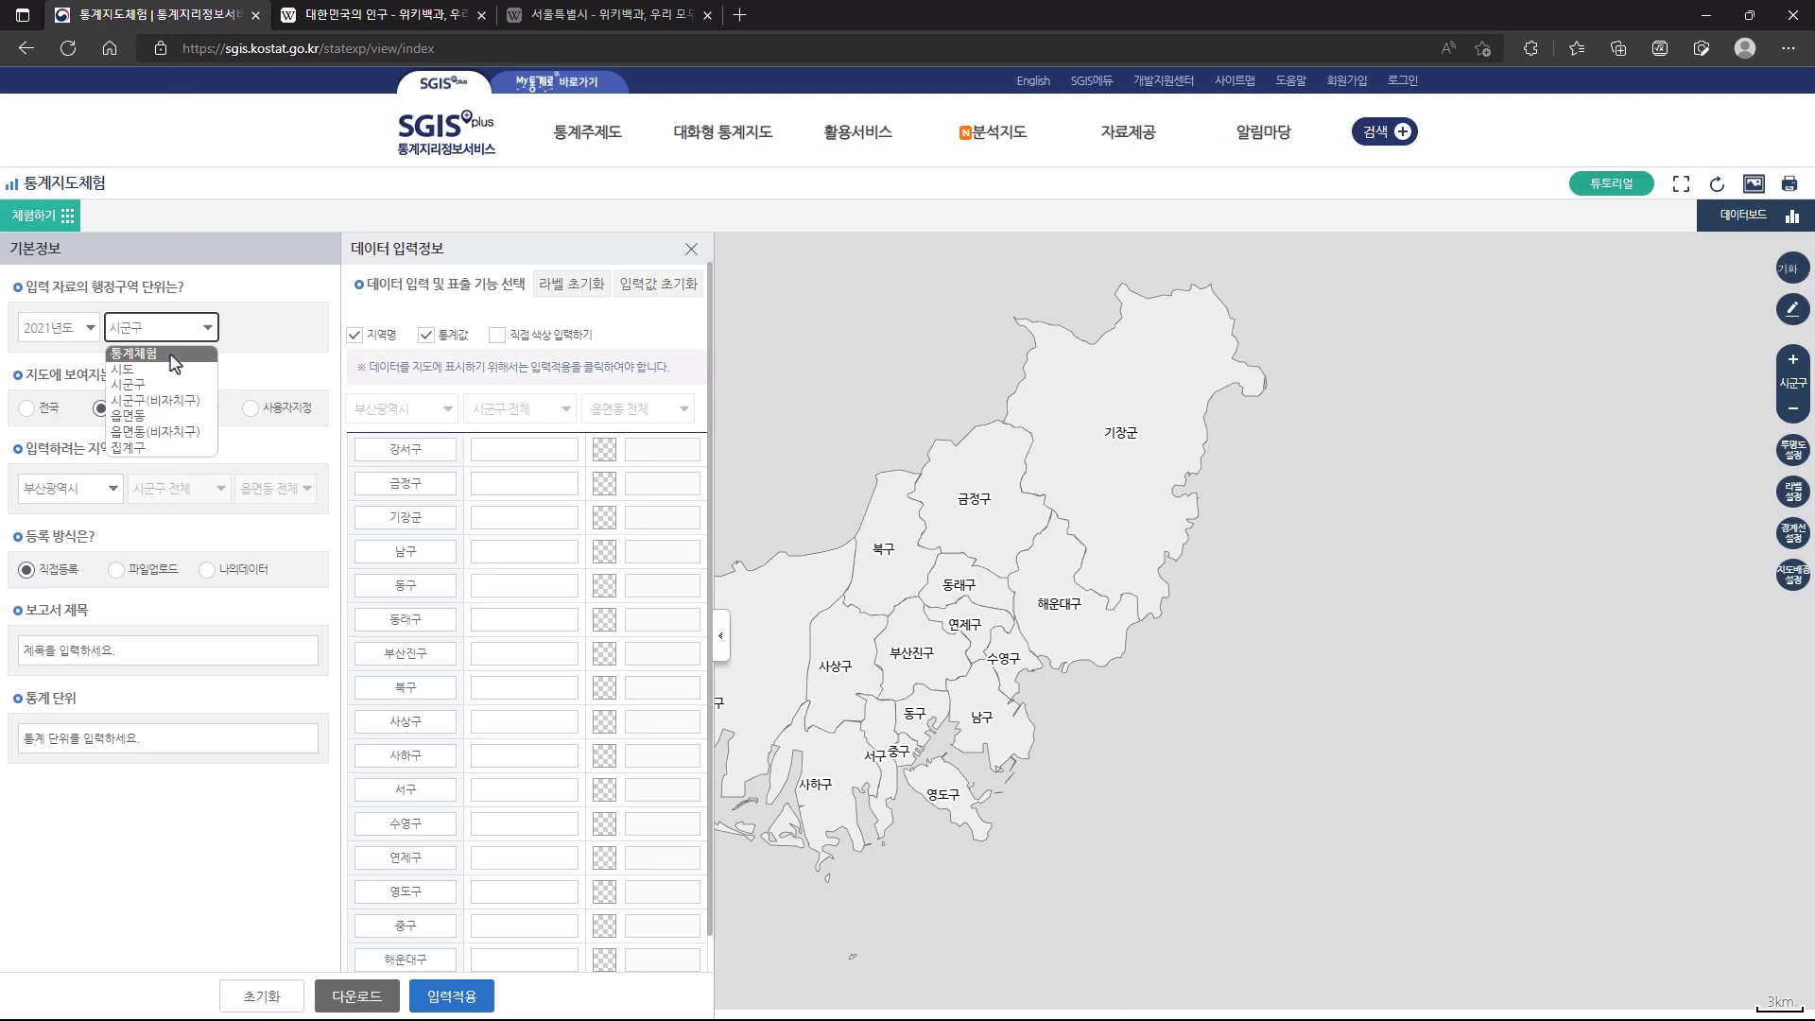
click(162, 368)
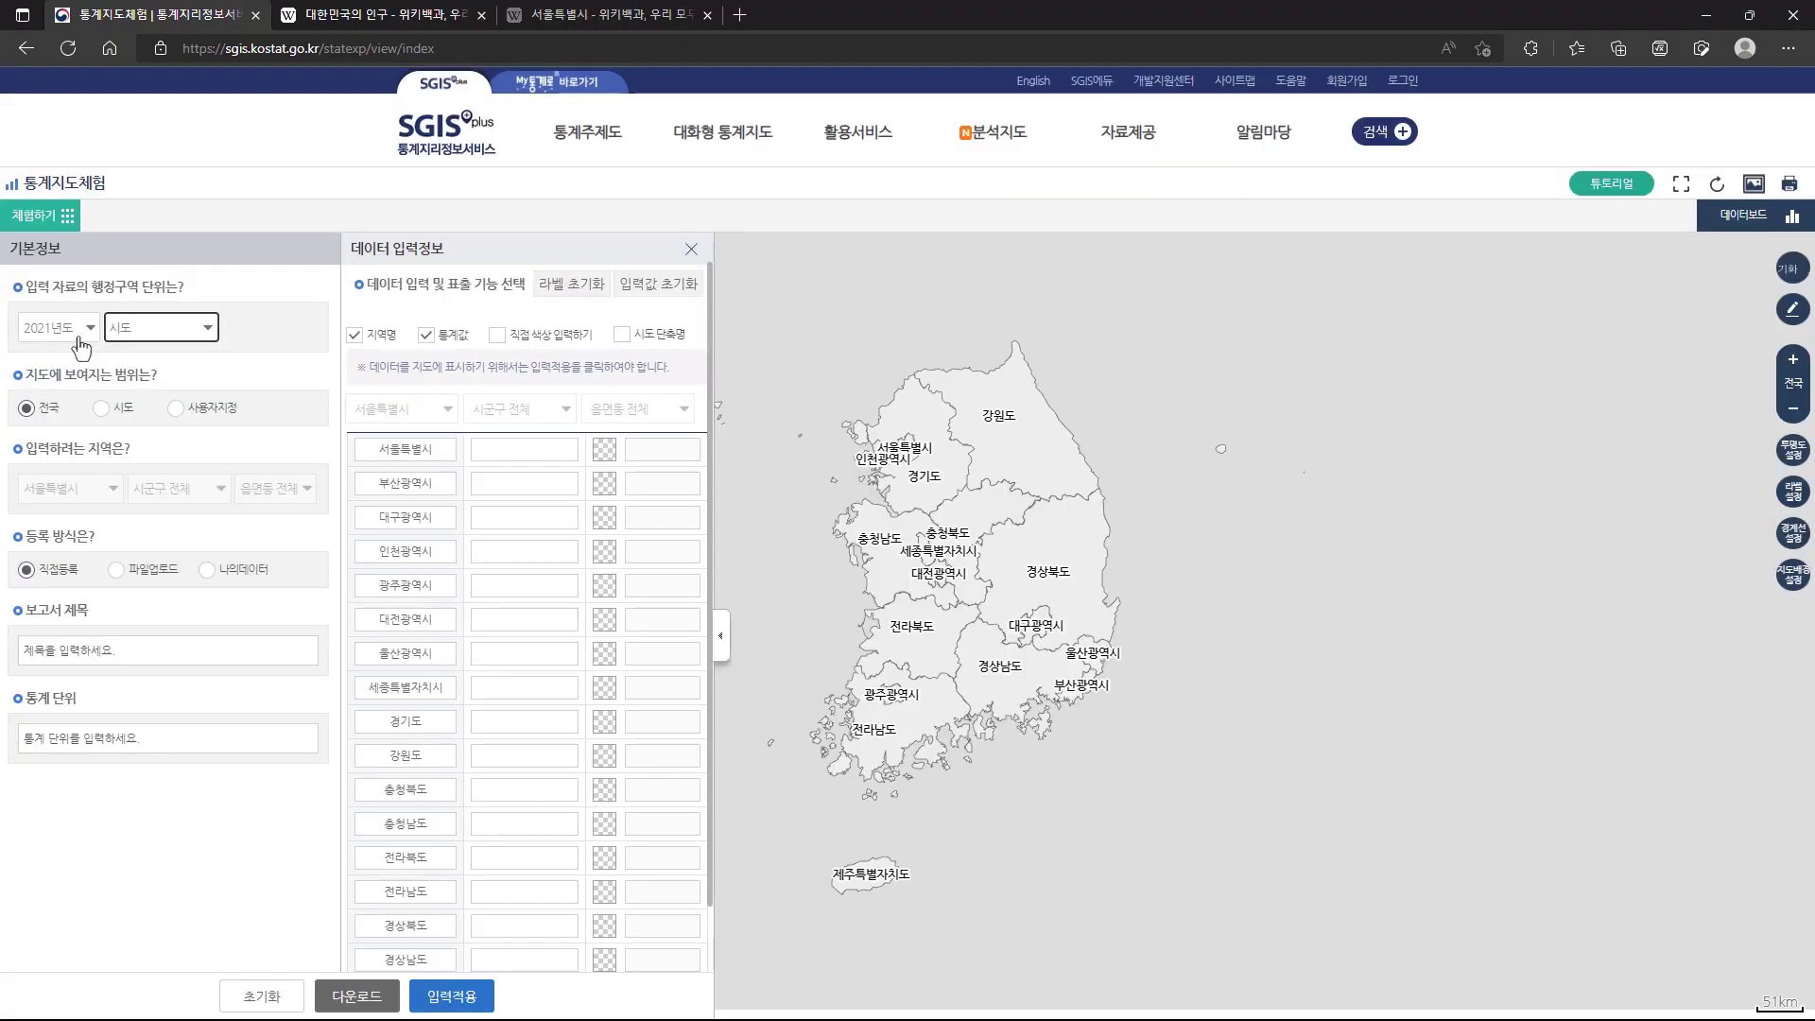
Set the SGIS boundary year to 2021년도 and check which years the Wikipedia population table covers.
click(83, 340)
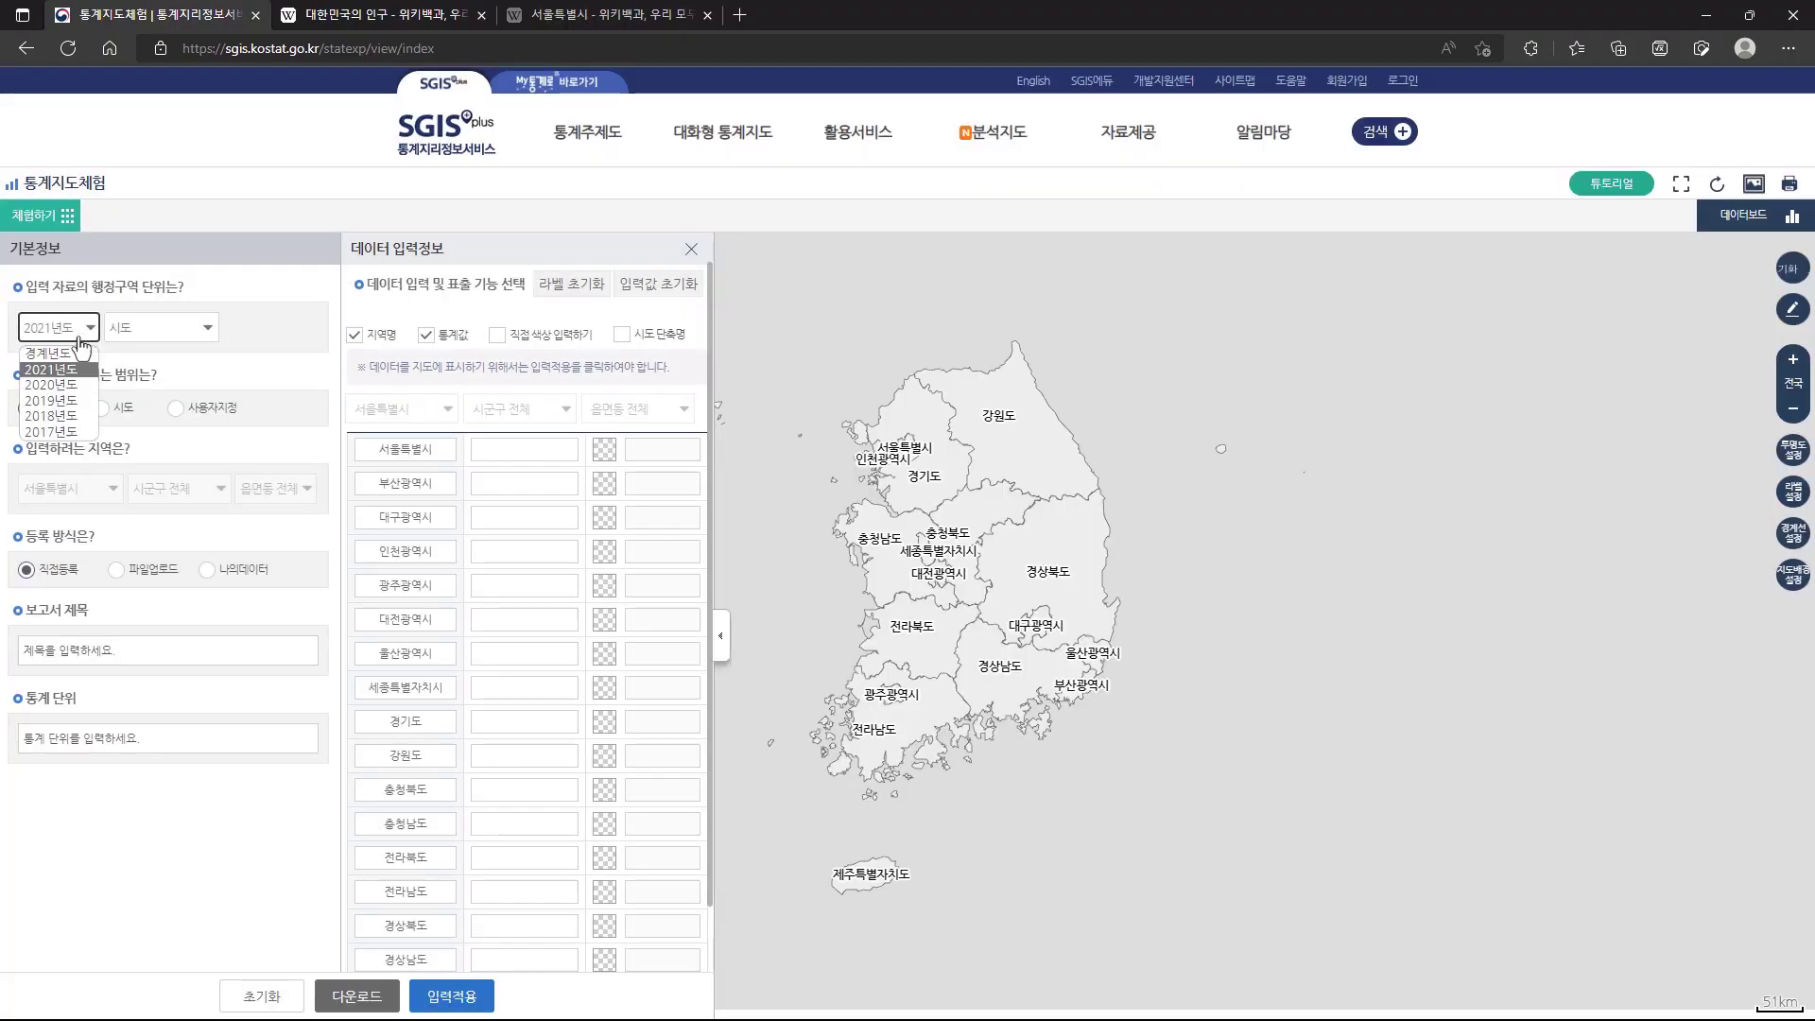
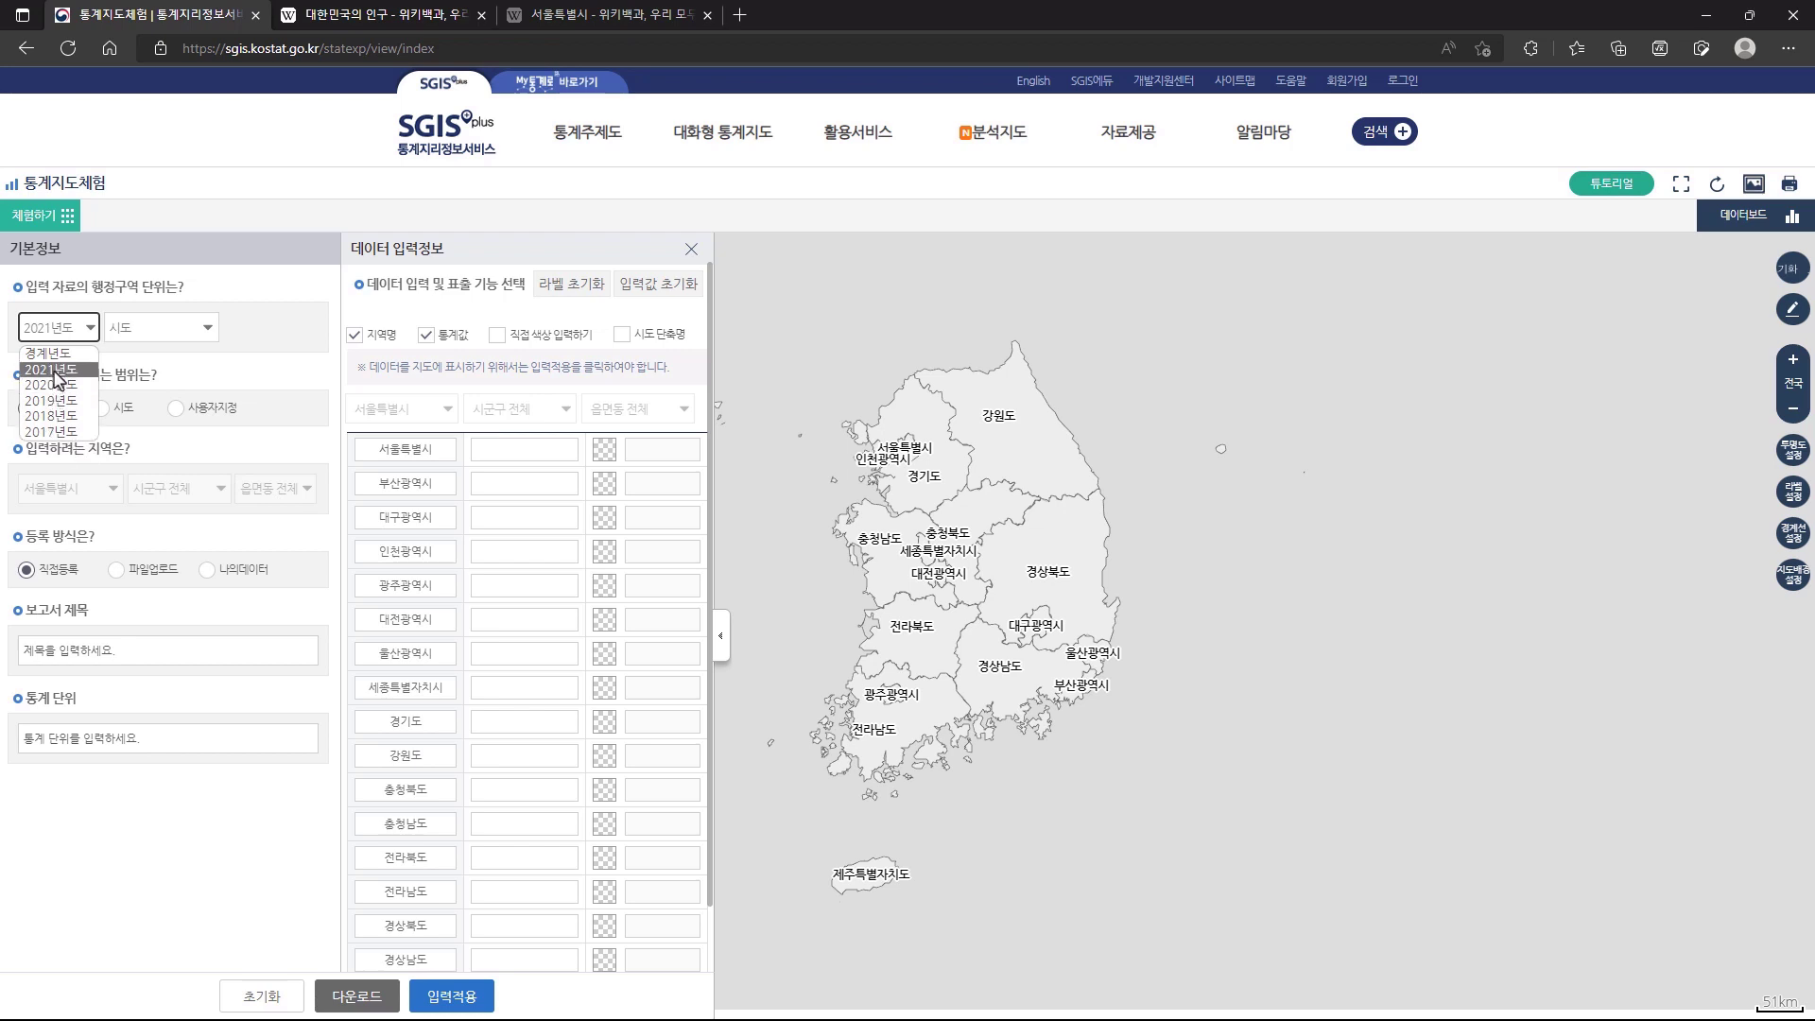
click(54, 374)
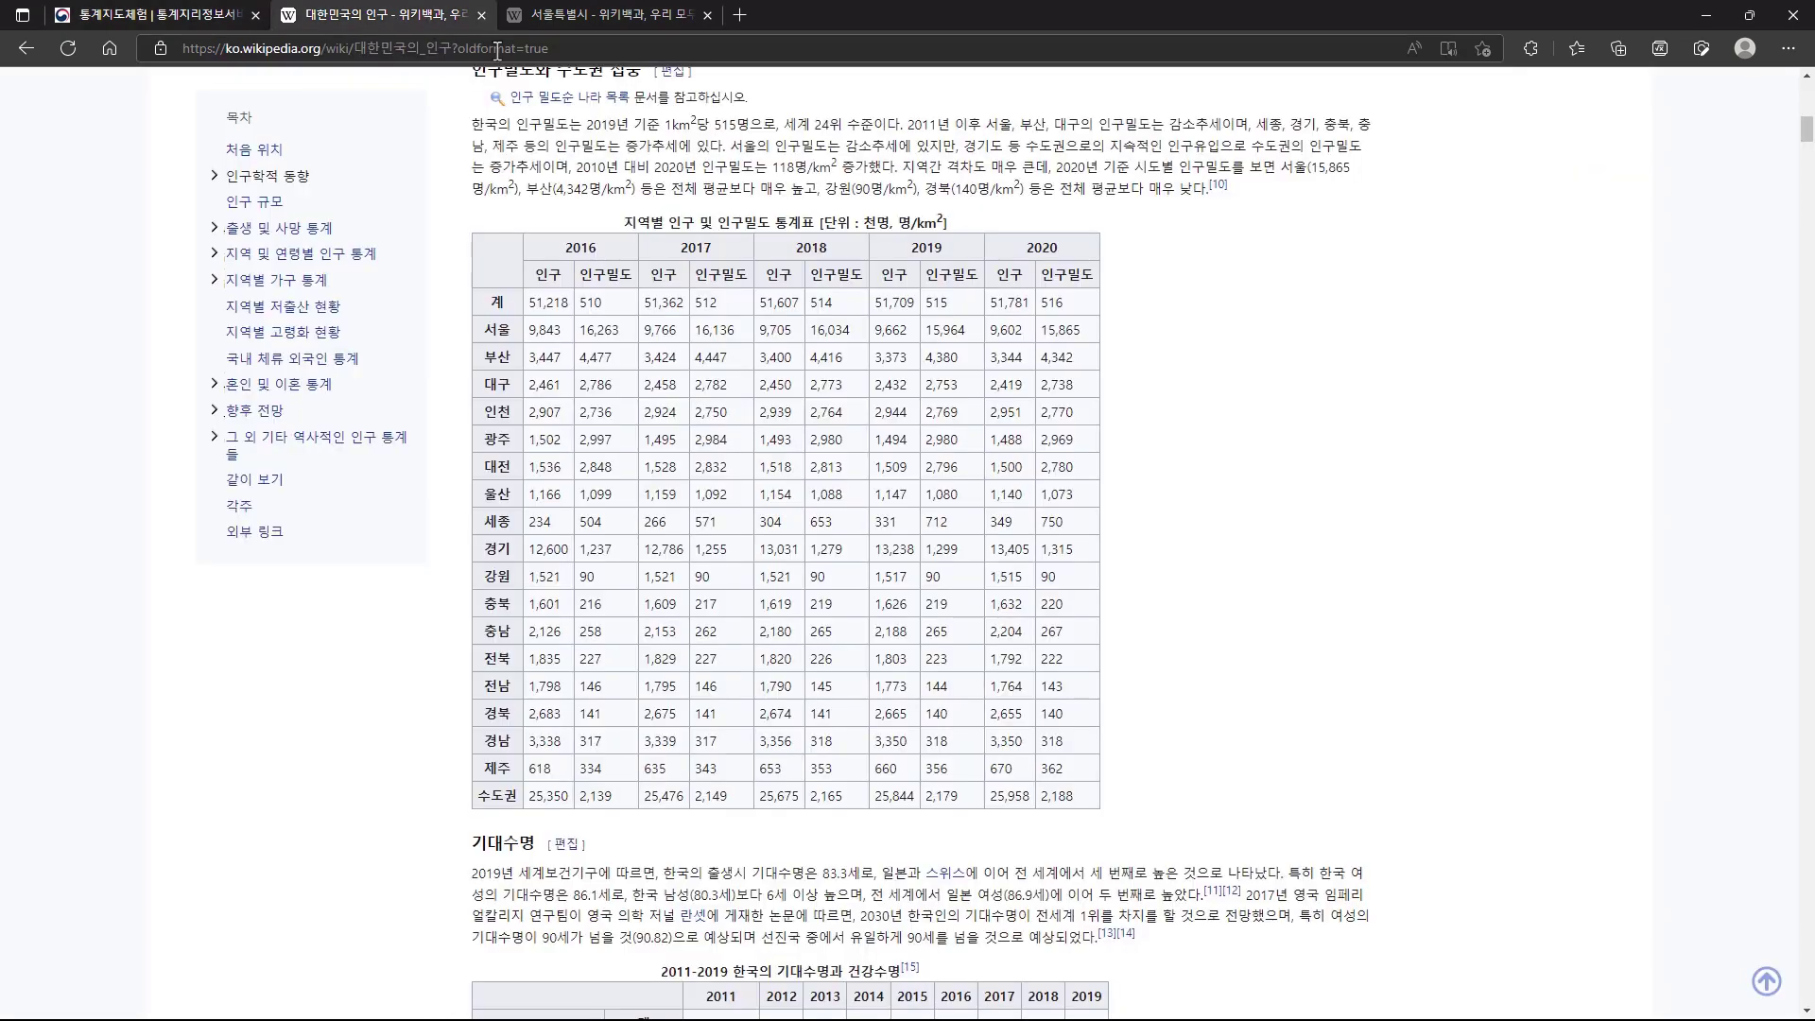
click(441, 17)
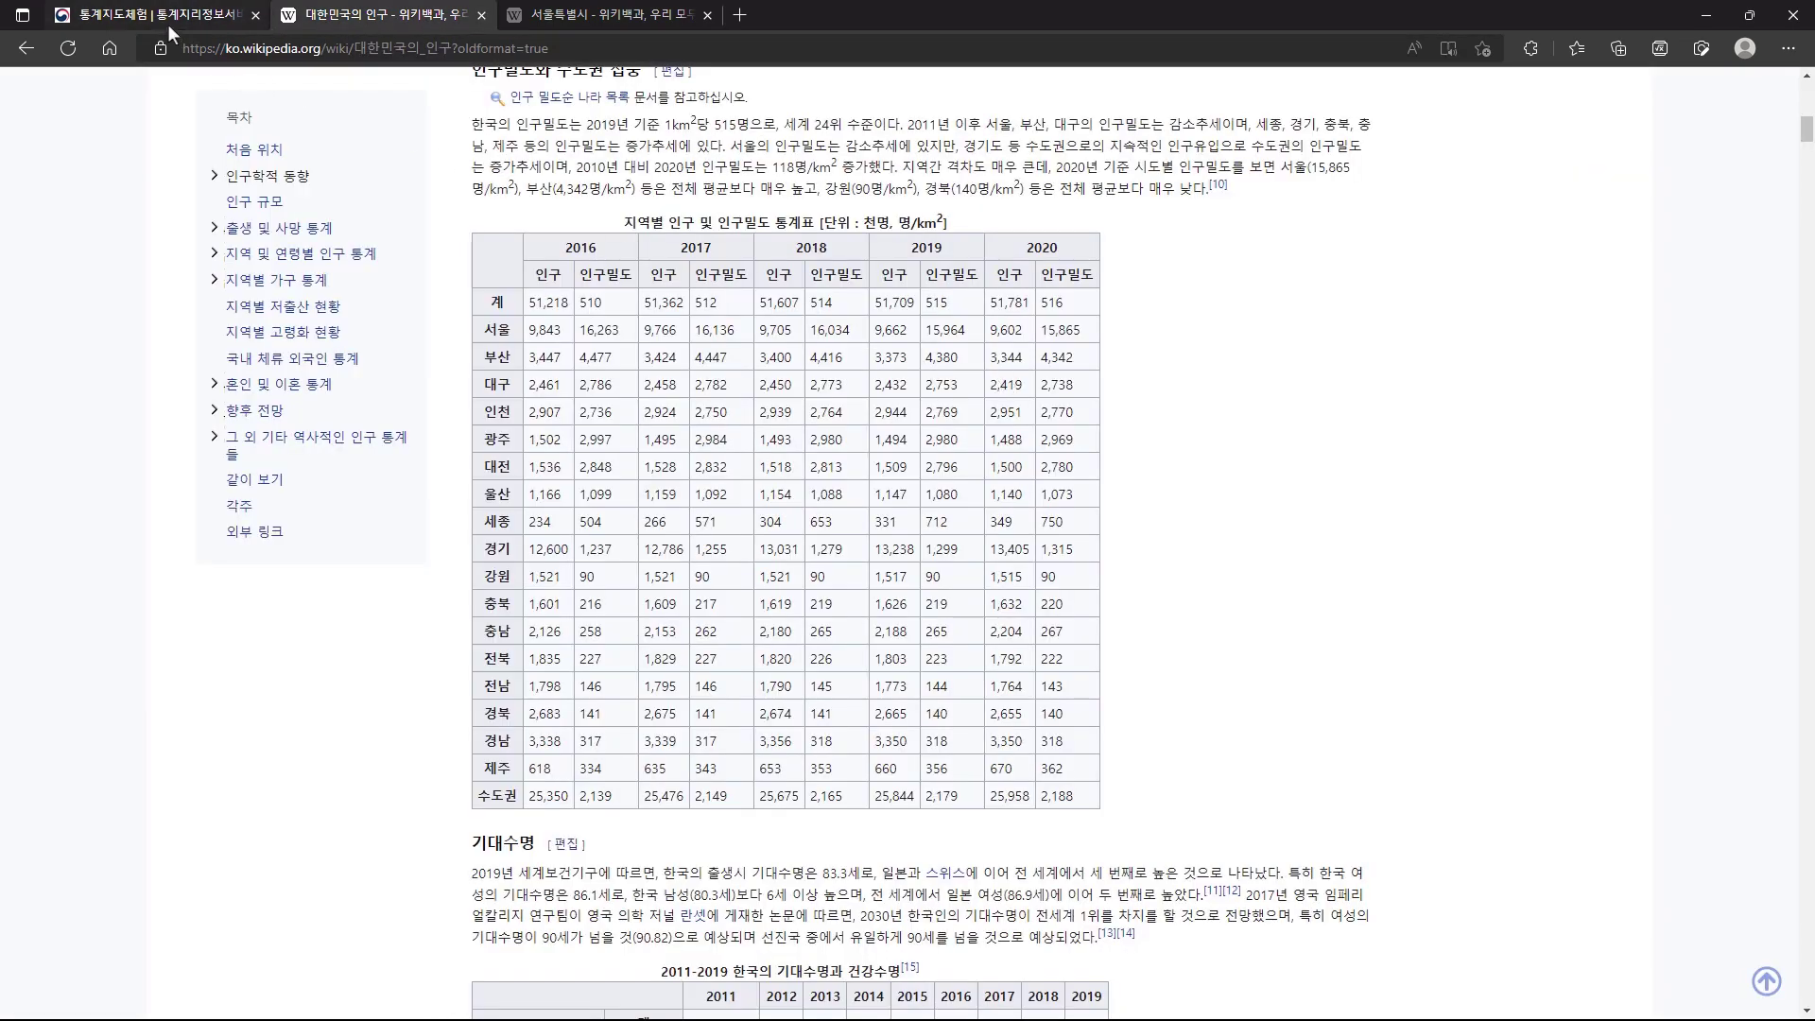
click(166, 20)
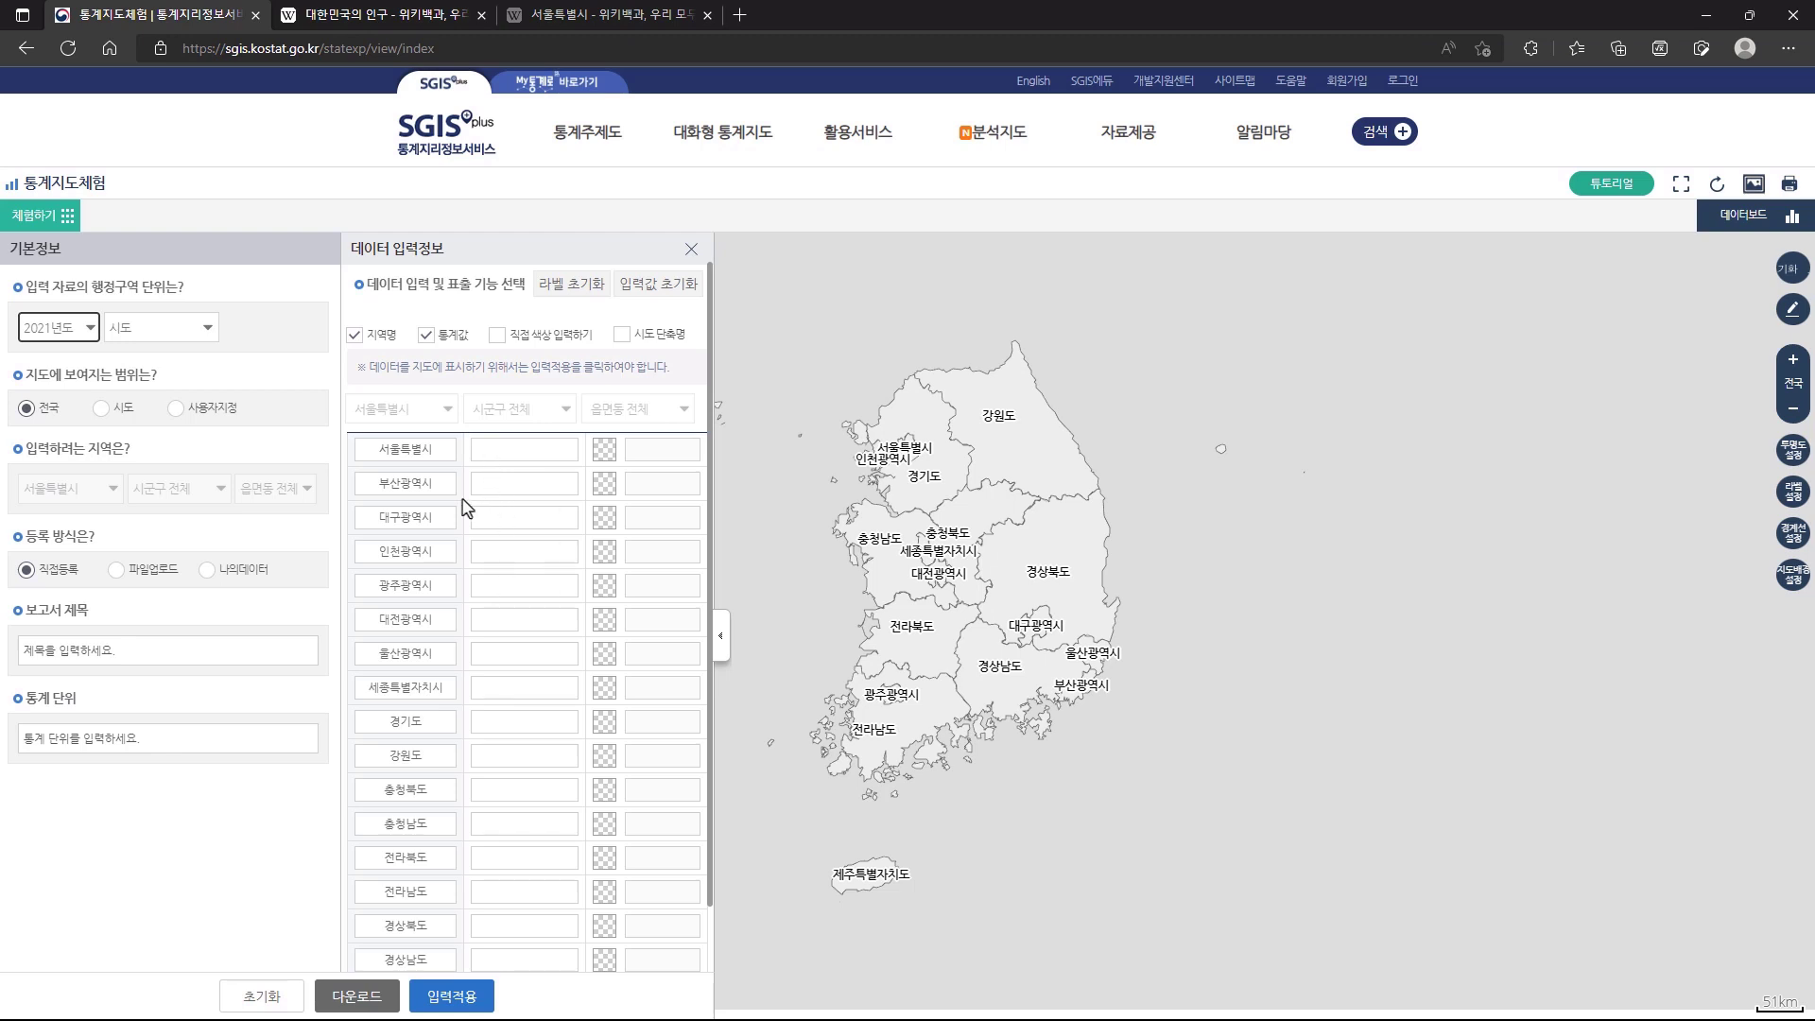
Set the SGIS registration method to 파일업로드 with the 엑셀(excel) file type, and download its input template.
click(117, 576)
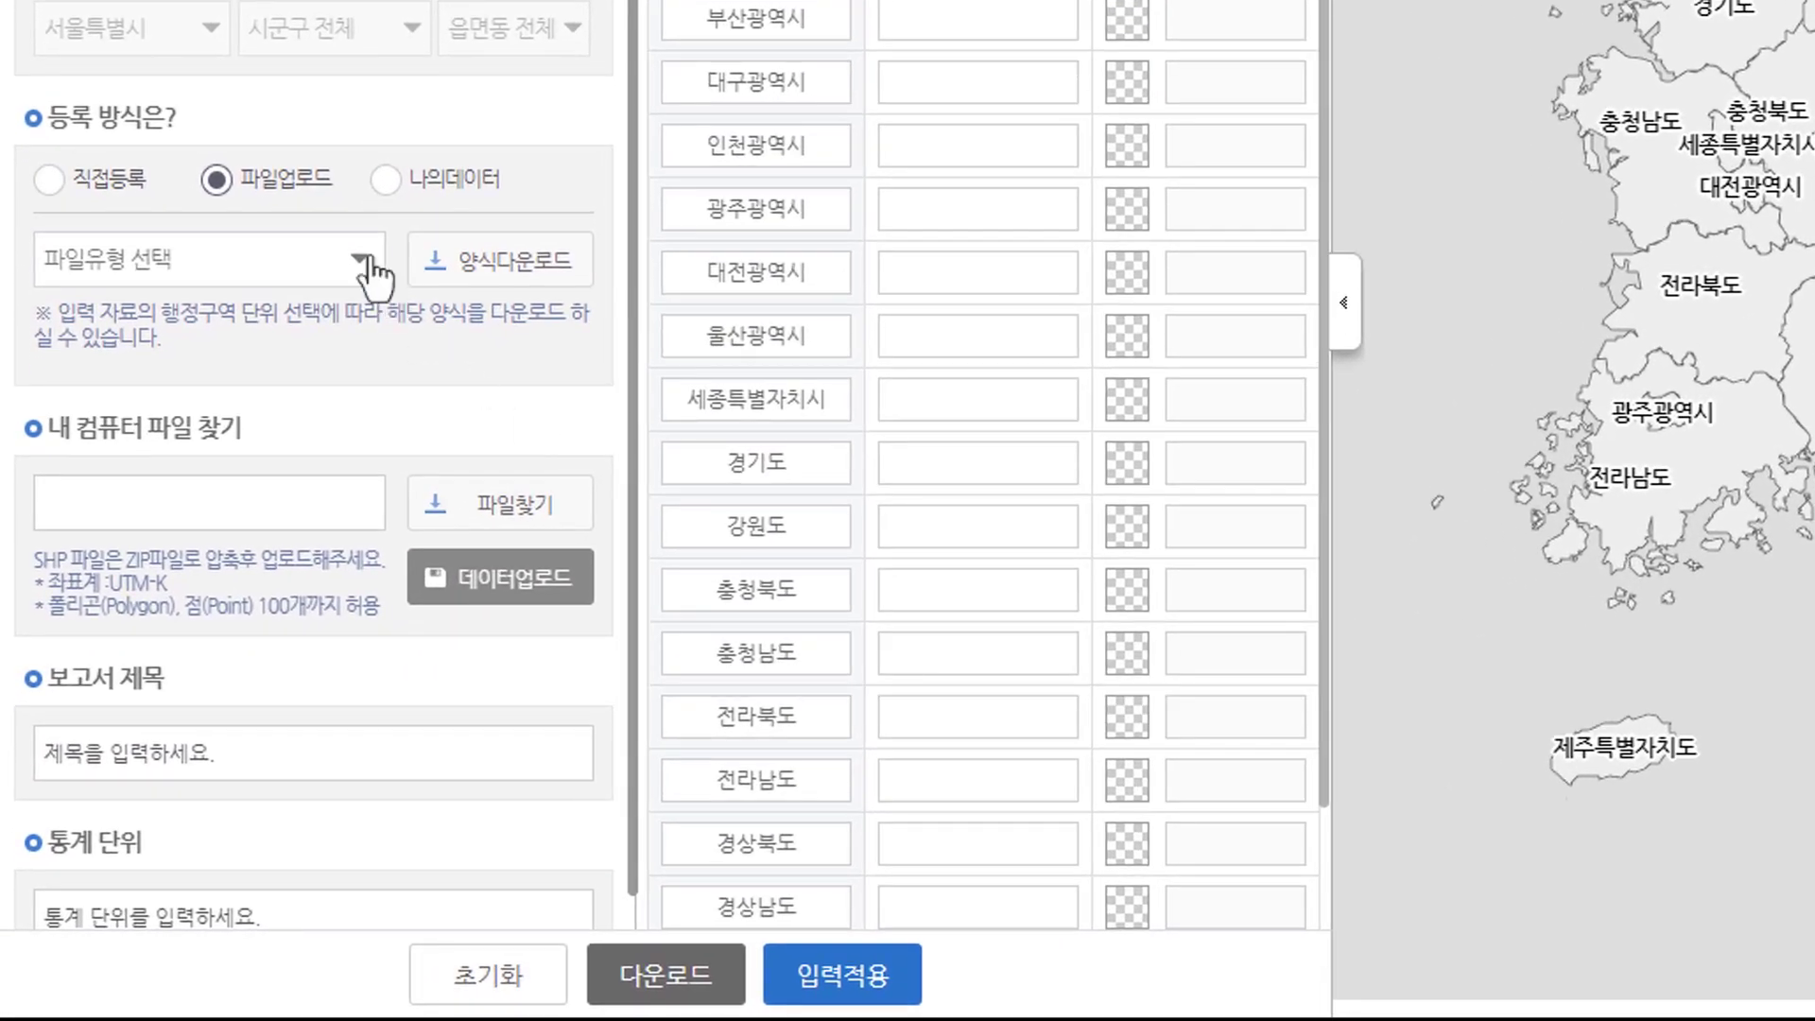
click(197, 613)
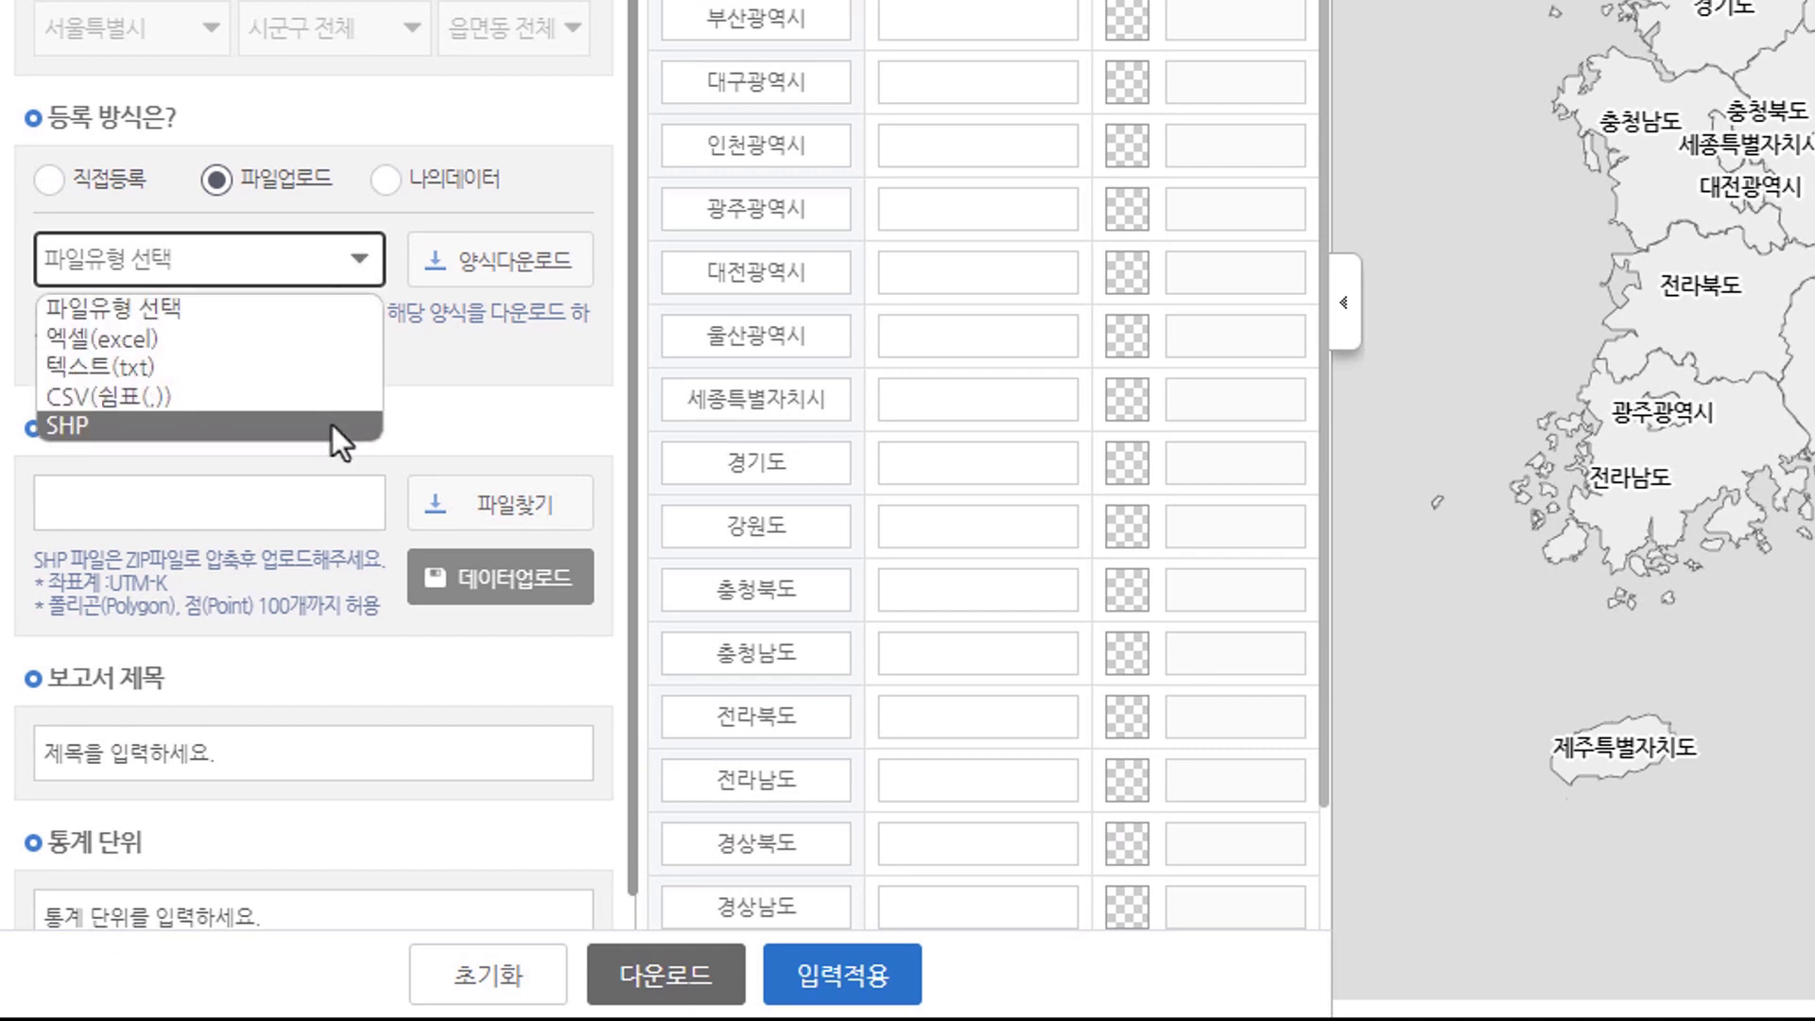
click(318, 341)
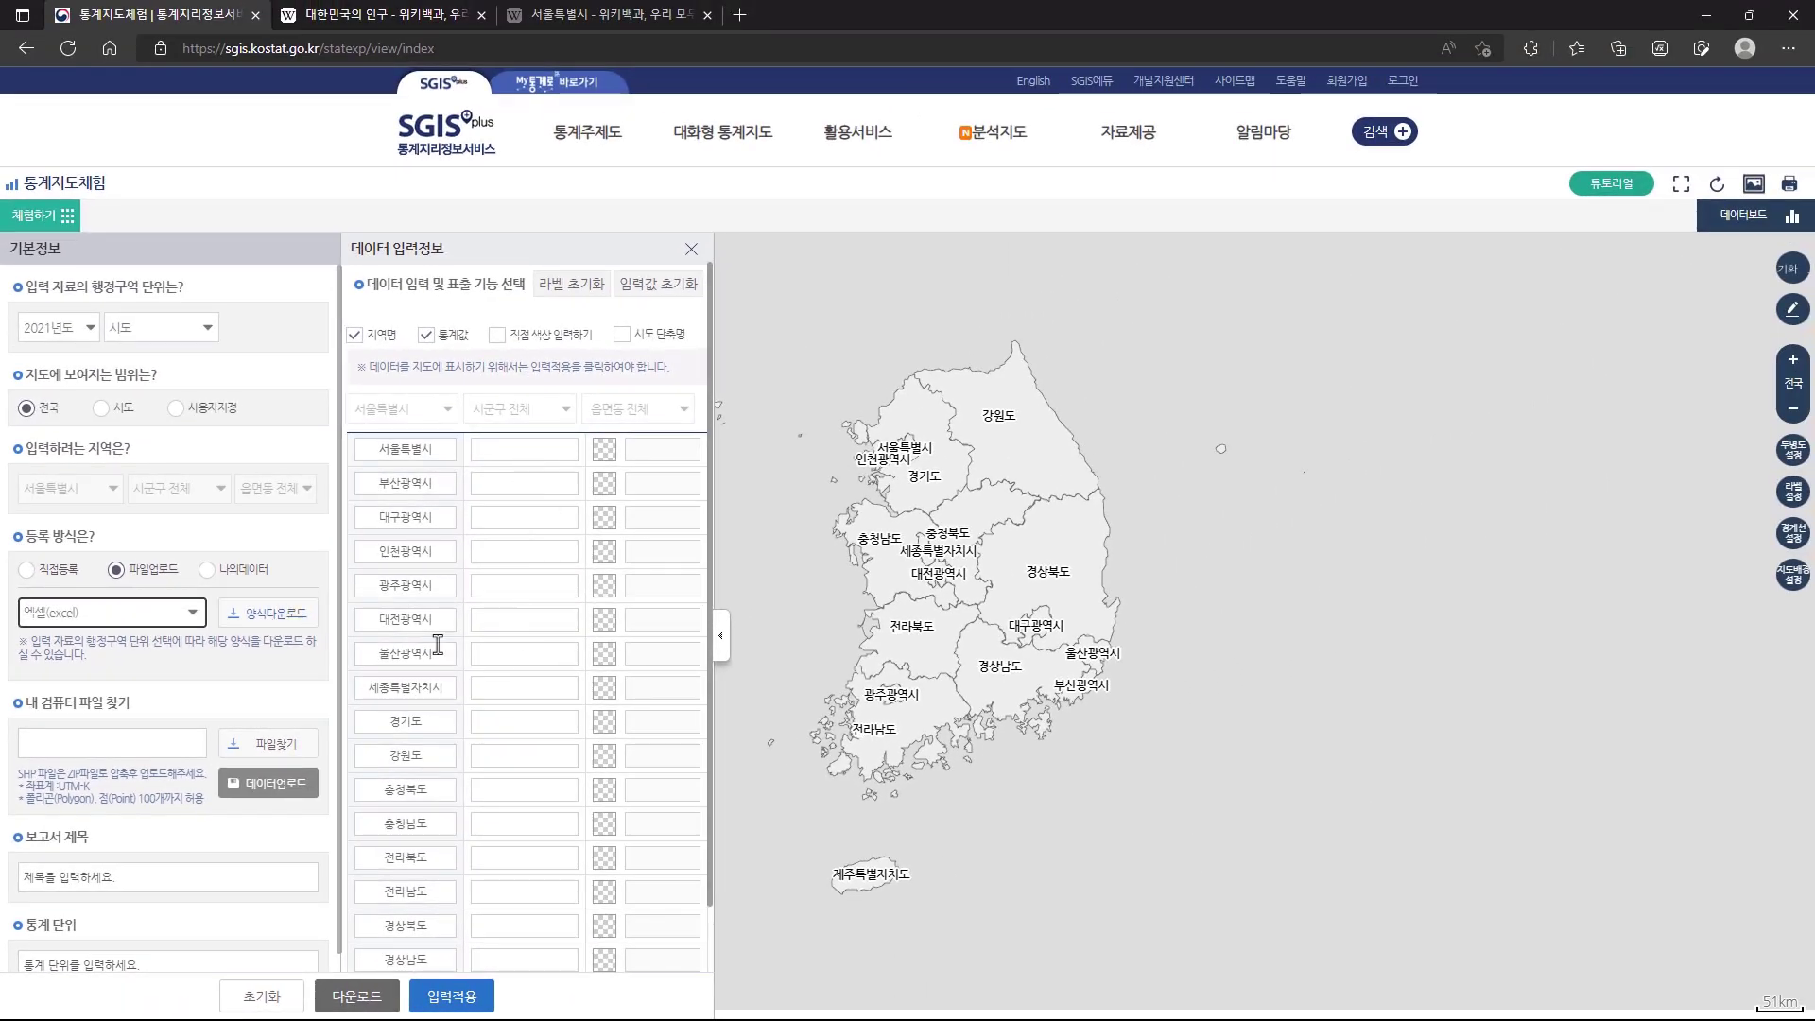
click(251, 621)
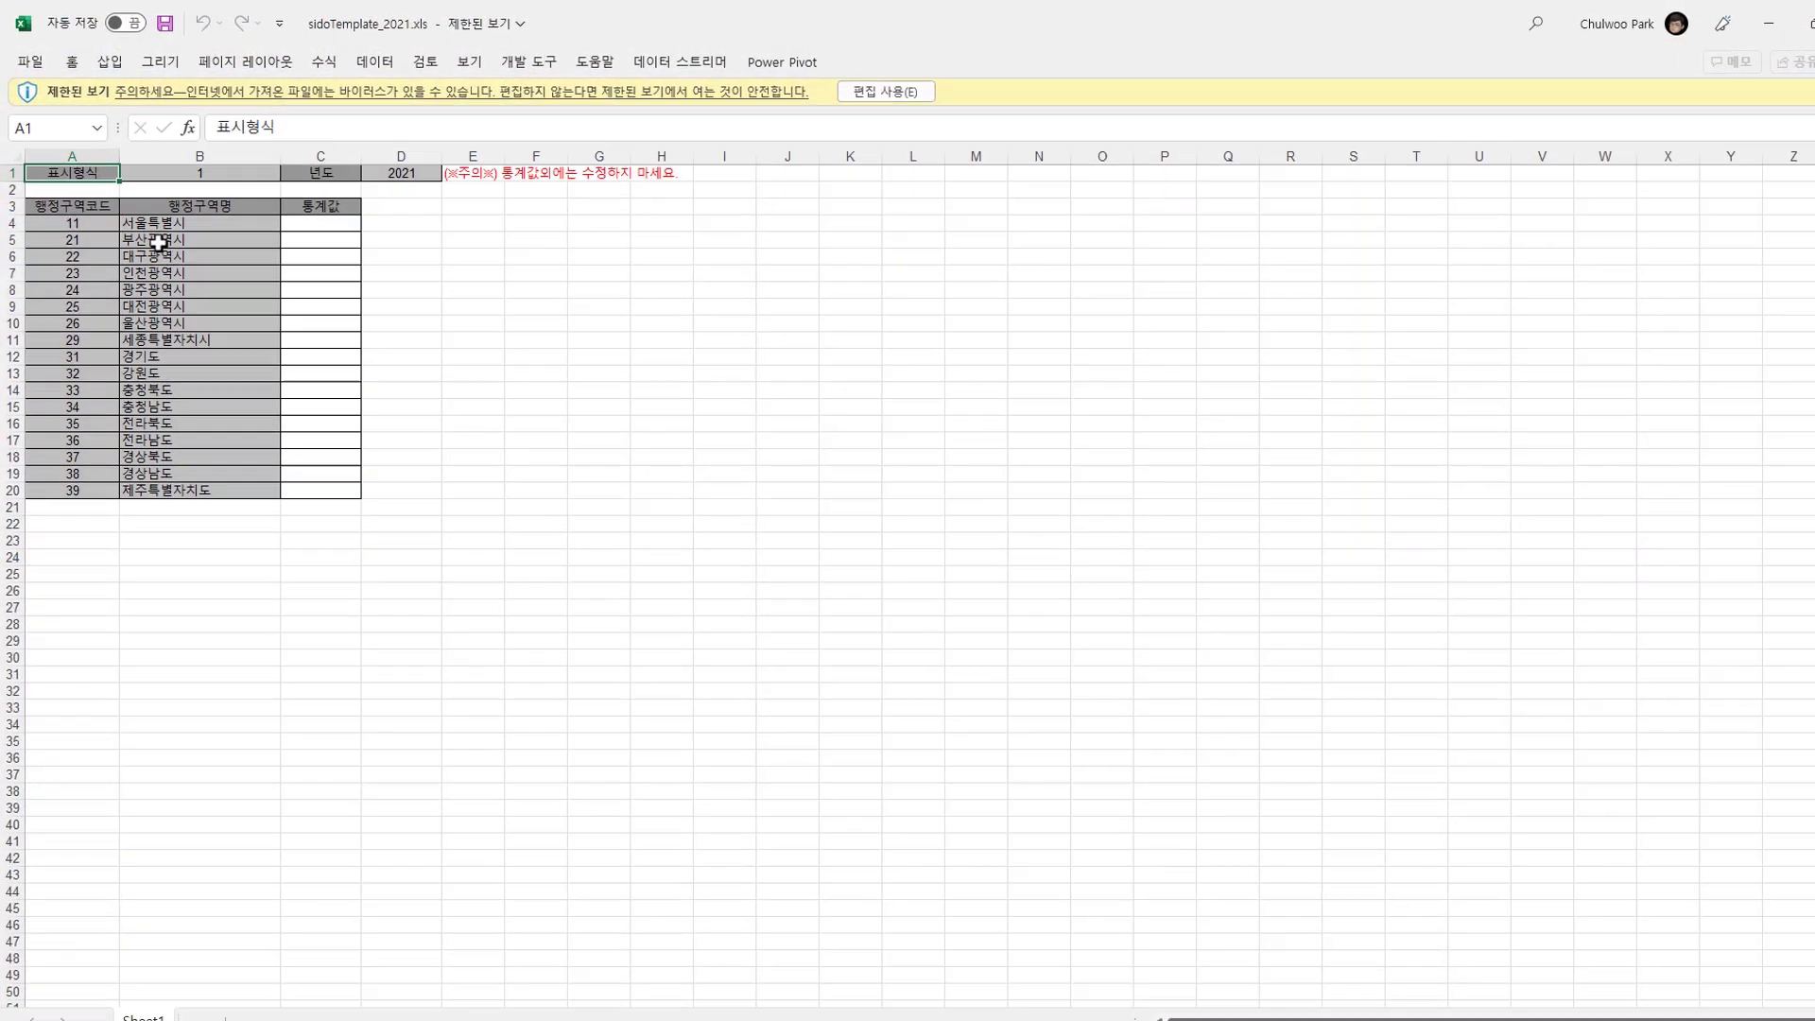
Review the list of 행정구역명 in sidoTemplate_2021.xls and enable editing of the workbook.
click(156, 229)
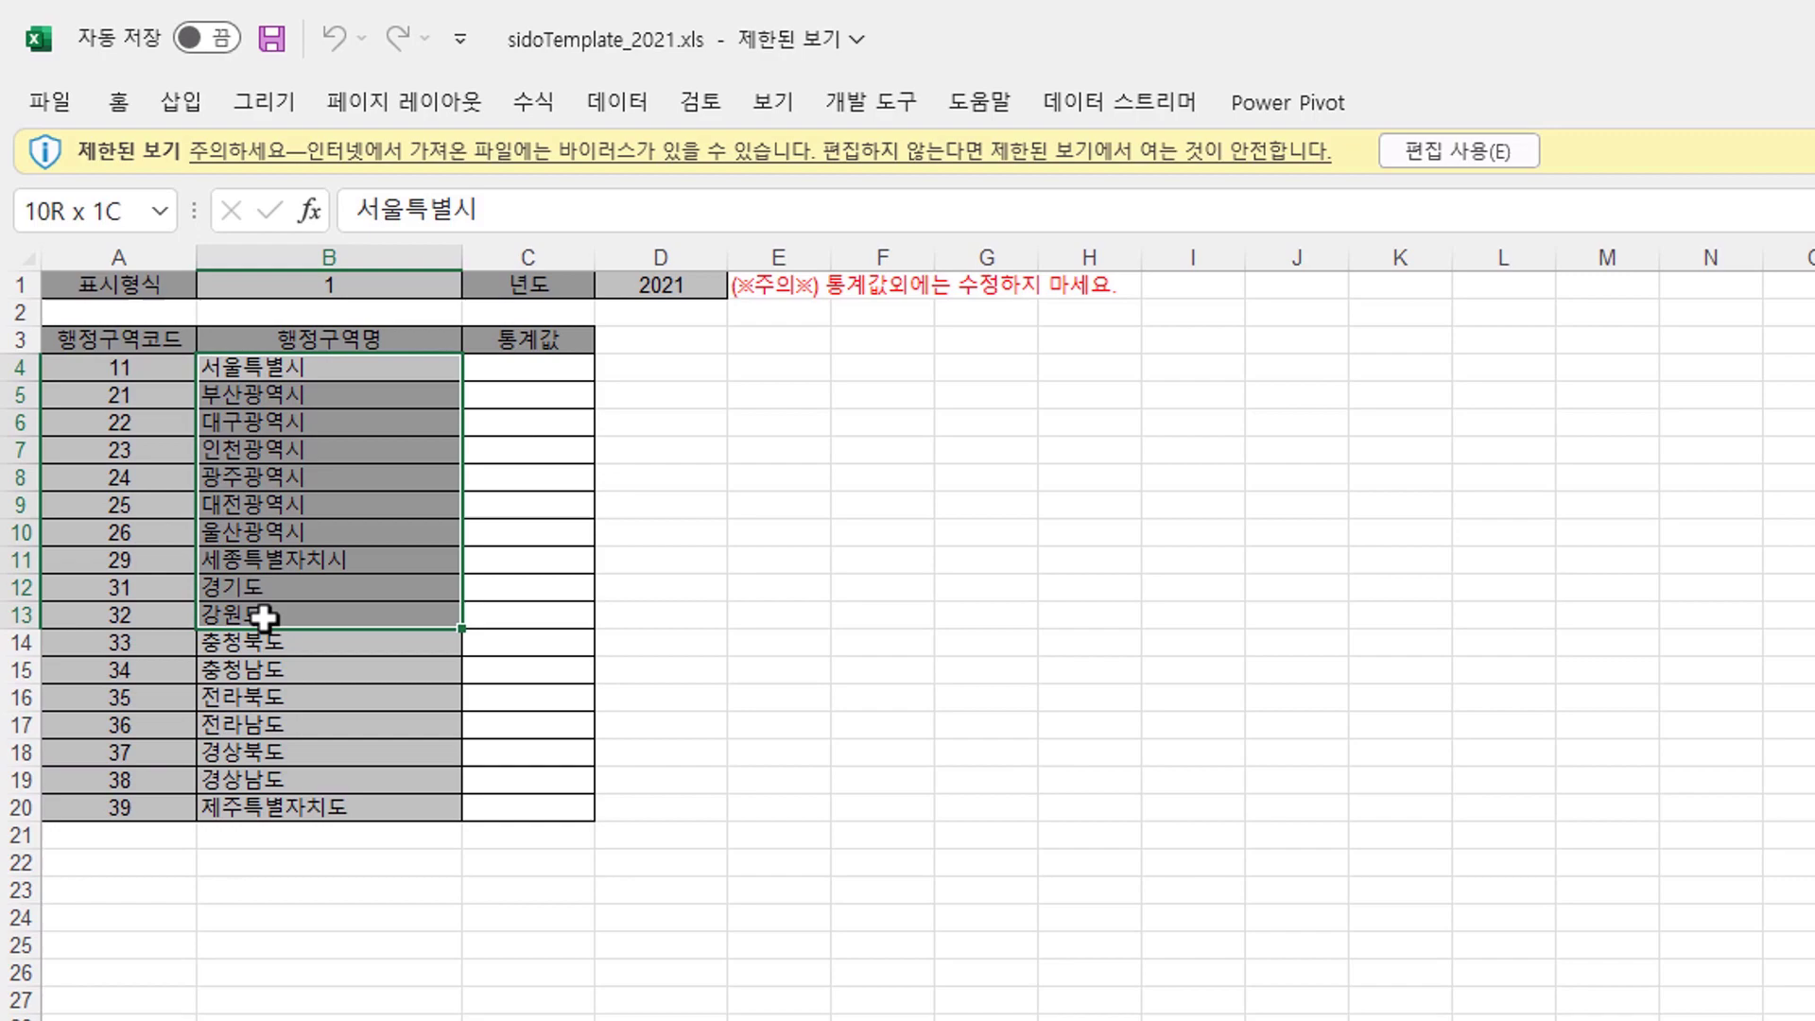
drag(263, 617, 263, 806)
click(274, 702)
click(298, 590)
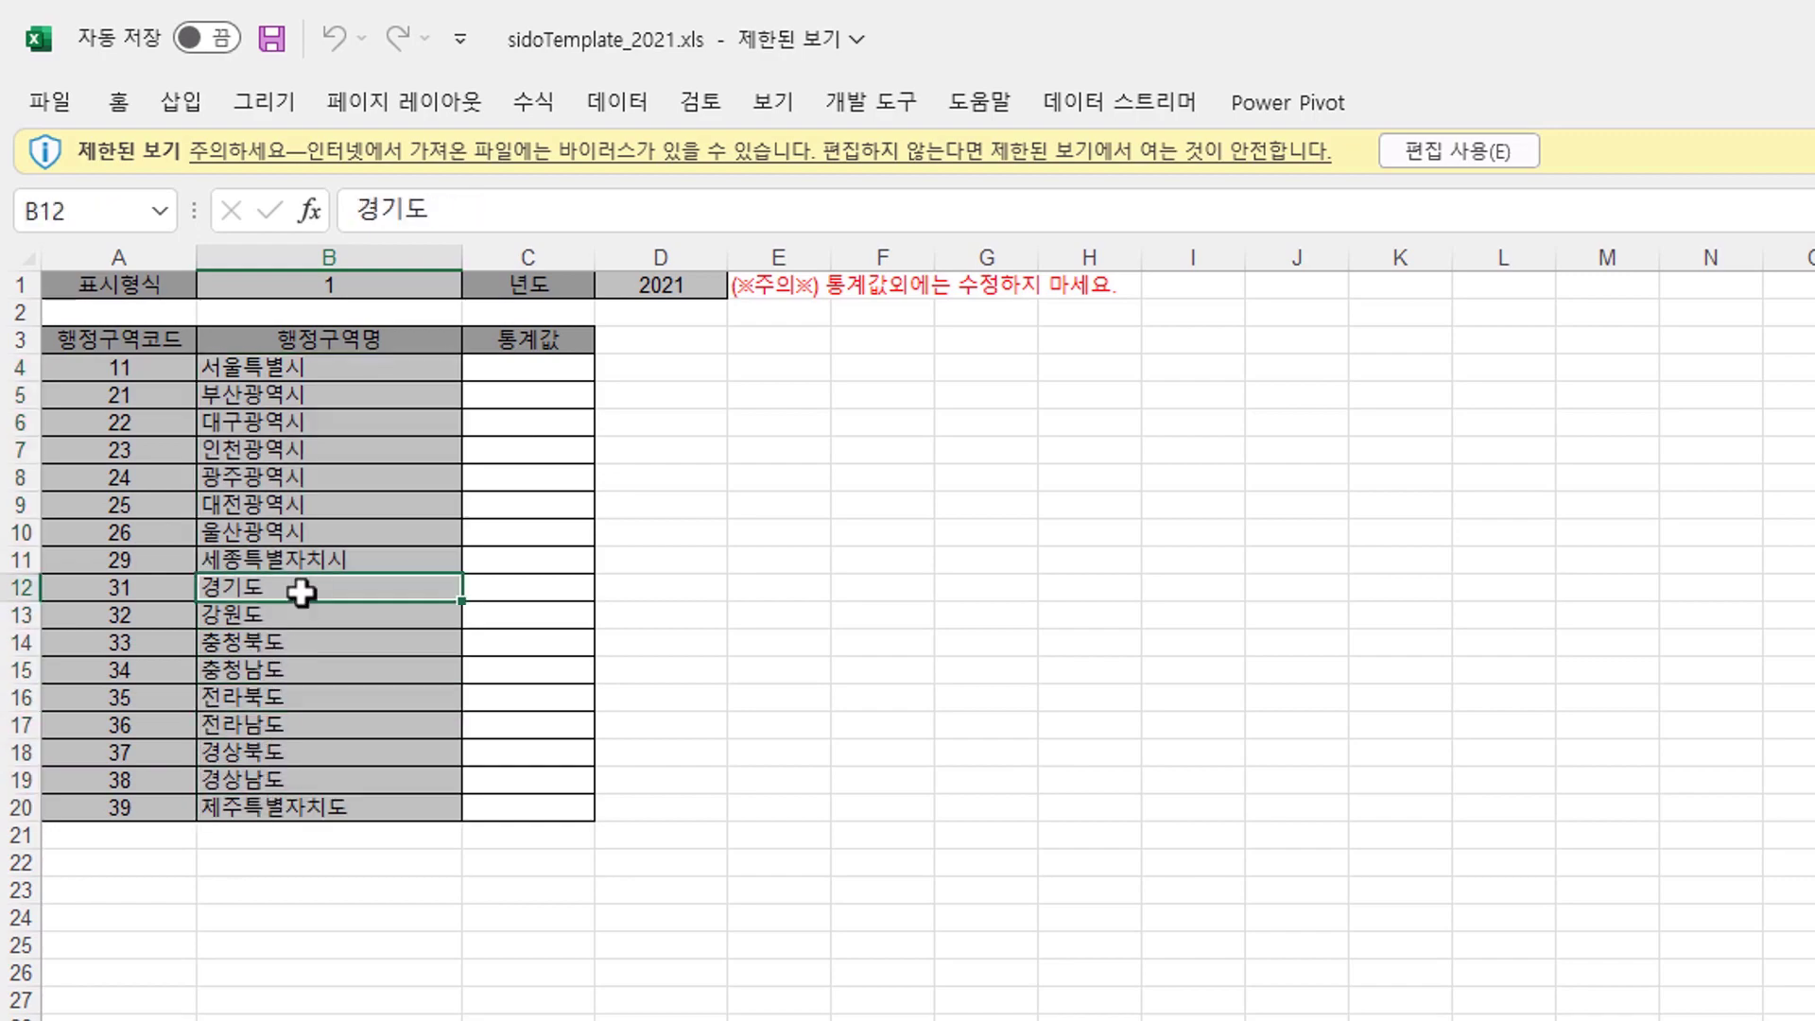
click(1456, 156)
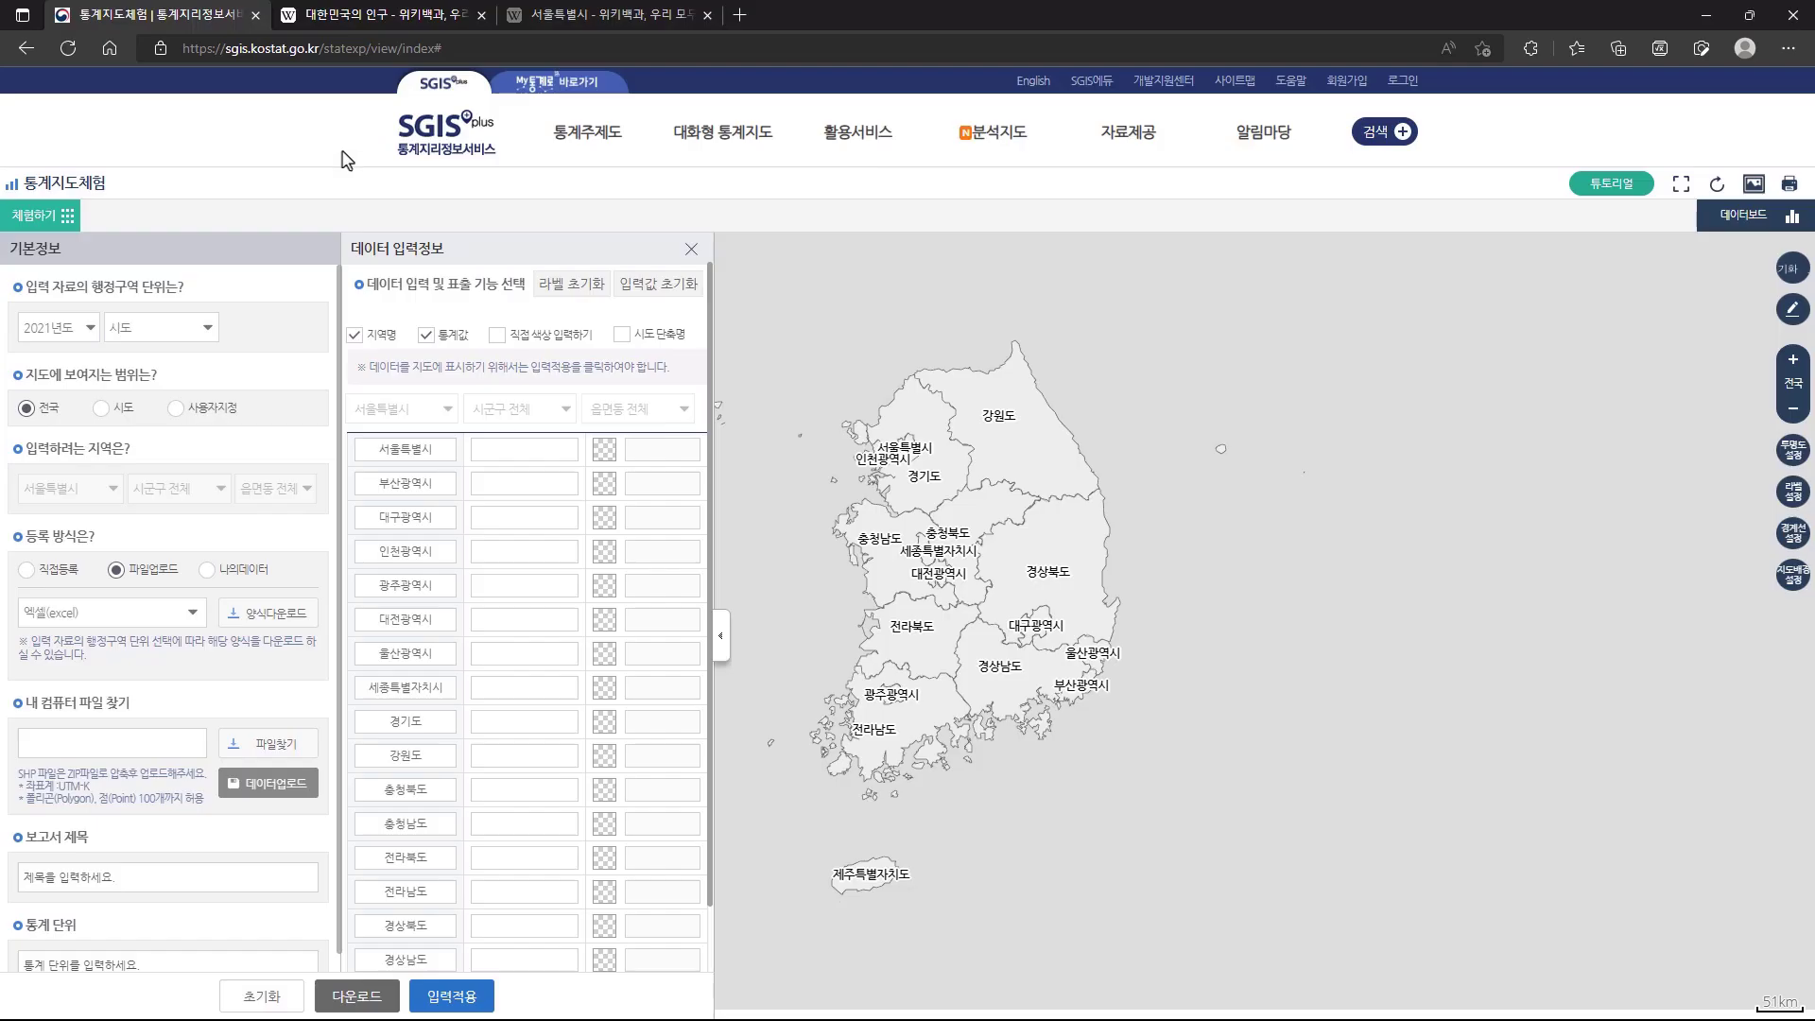
Copy the Wikipedia population table rows from 서울 to 제주 with all 2016–2020 columns, and switch to the Excel template.
click(354, 17)
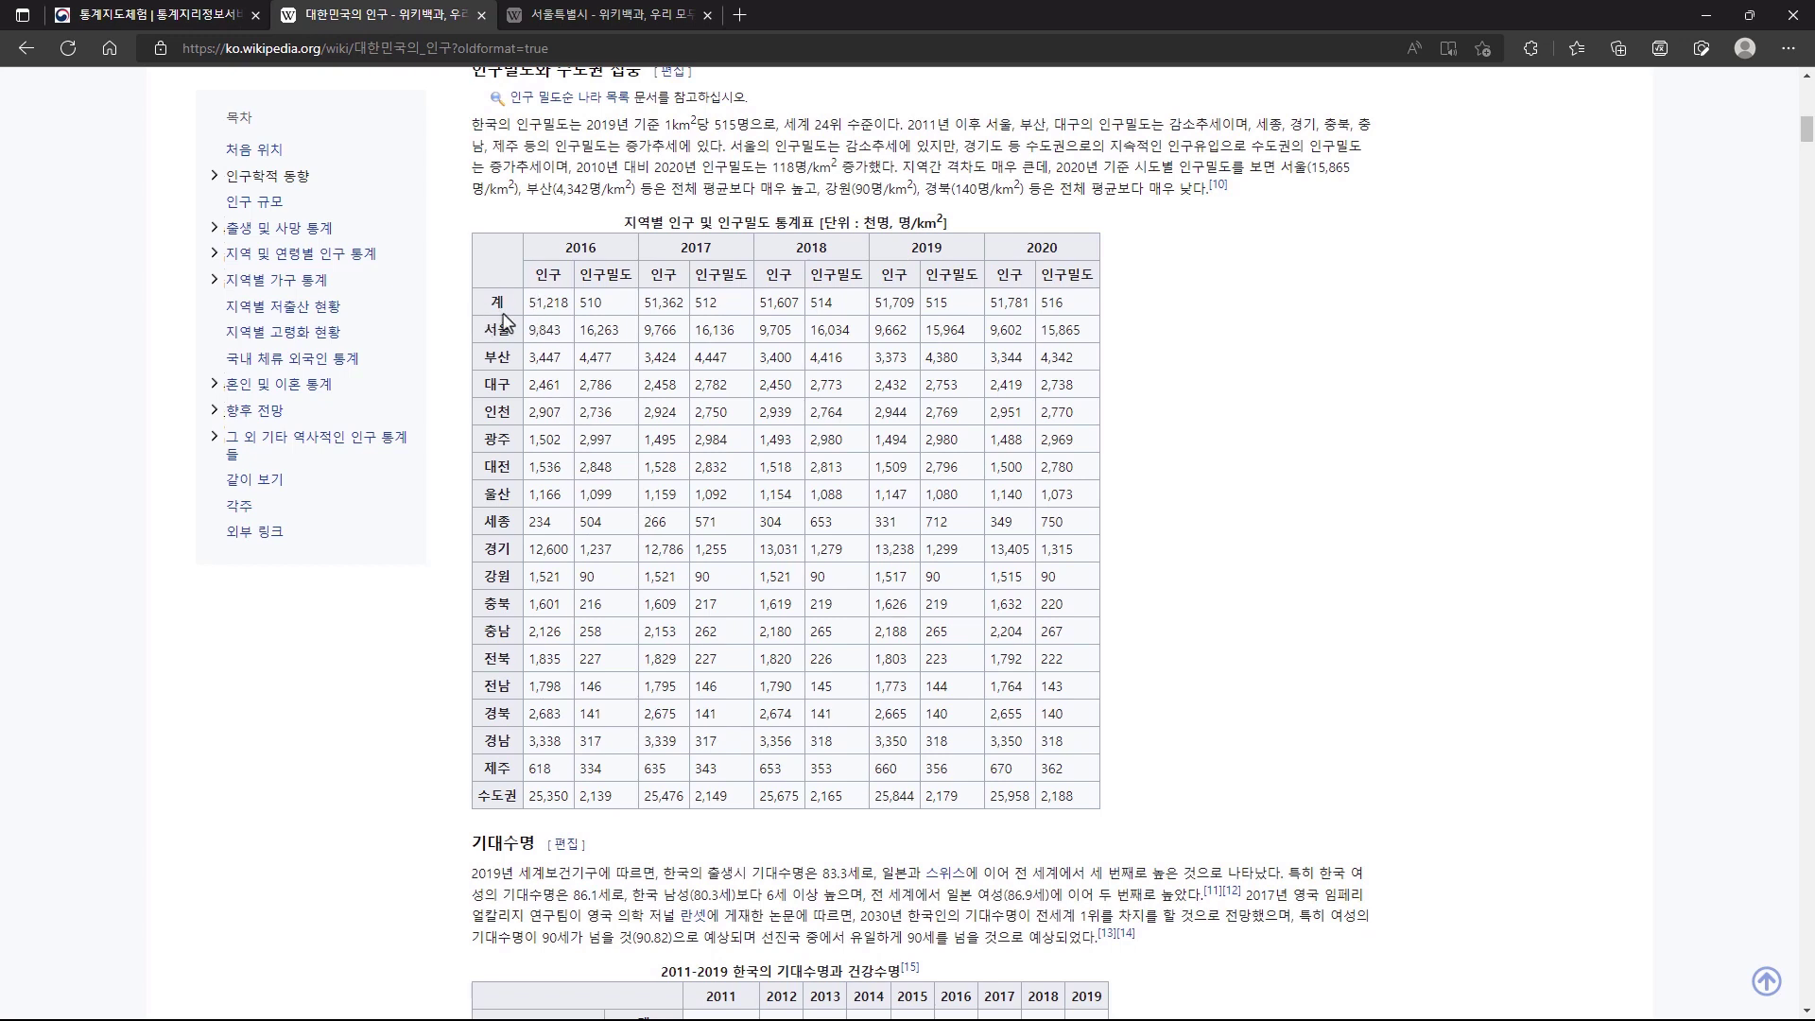
drag(489, 337, 1081, 777)
key(ctrl+c)
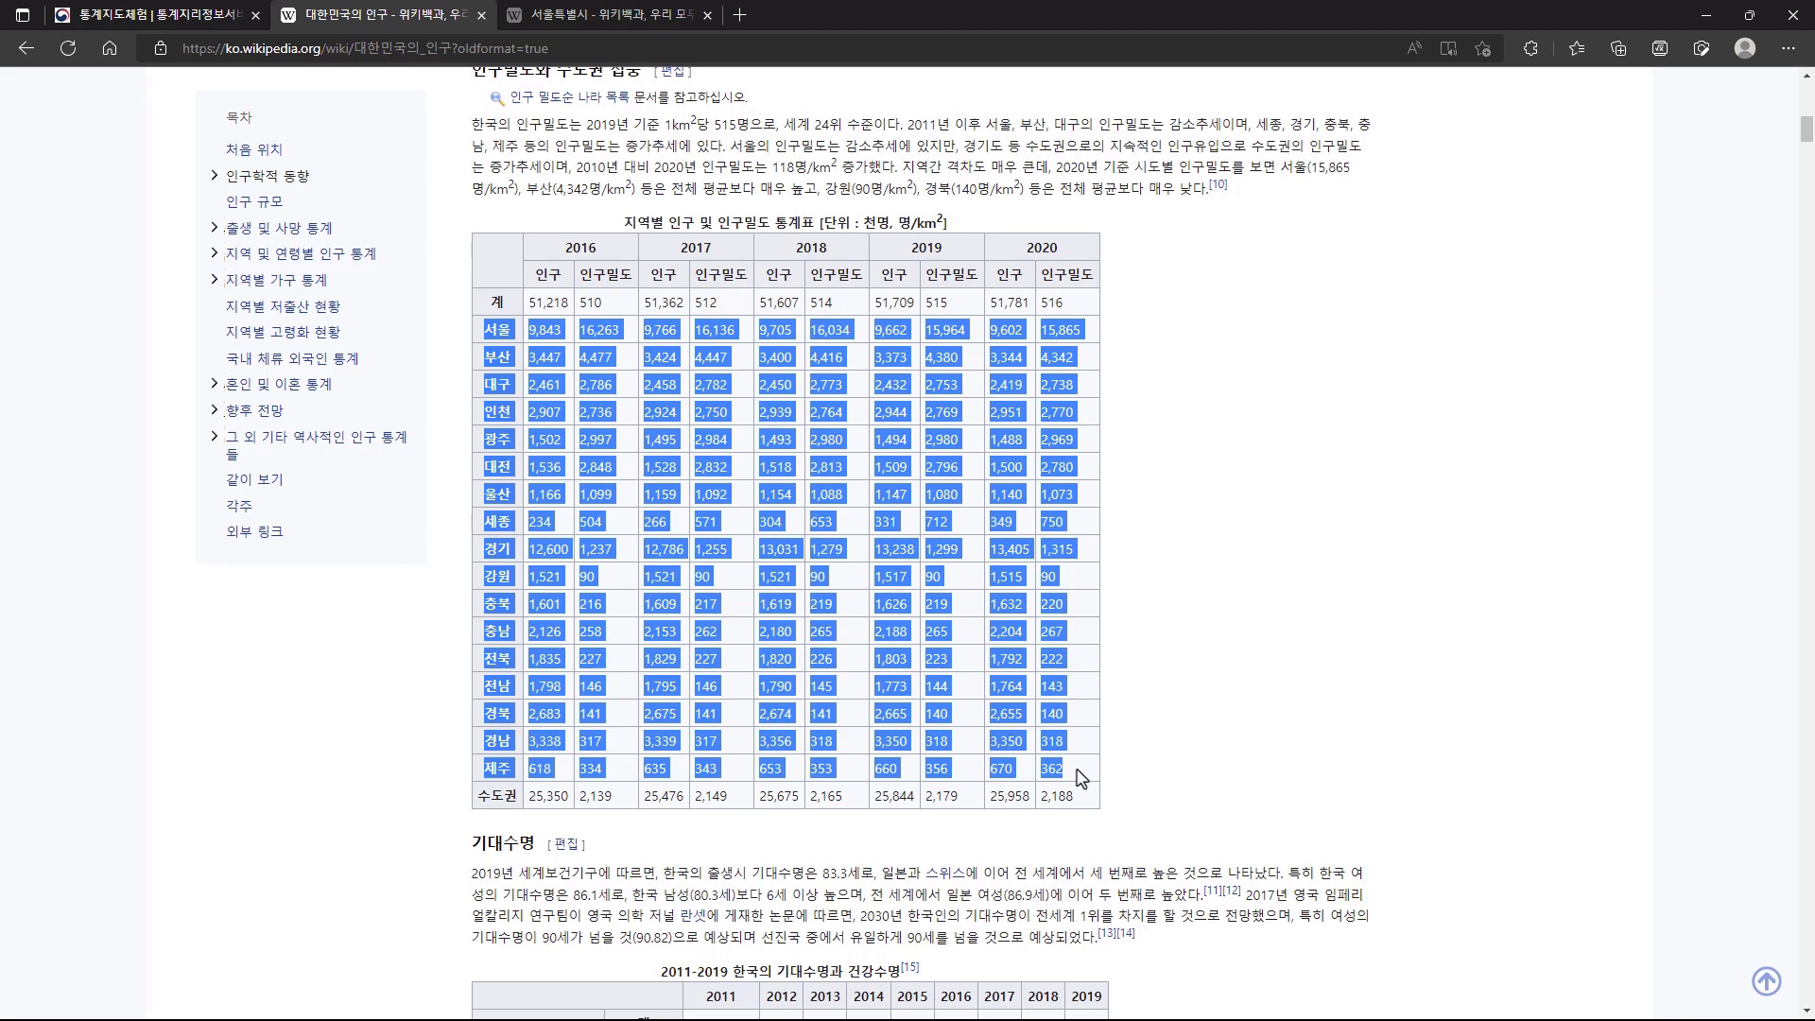
right_click(1017, 570)
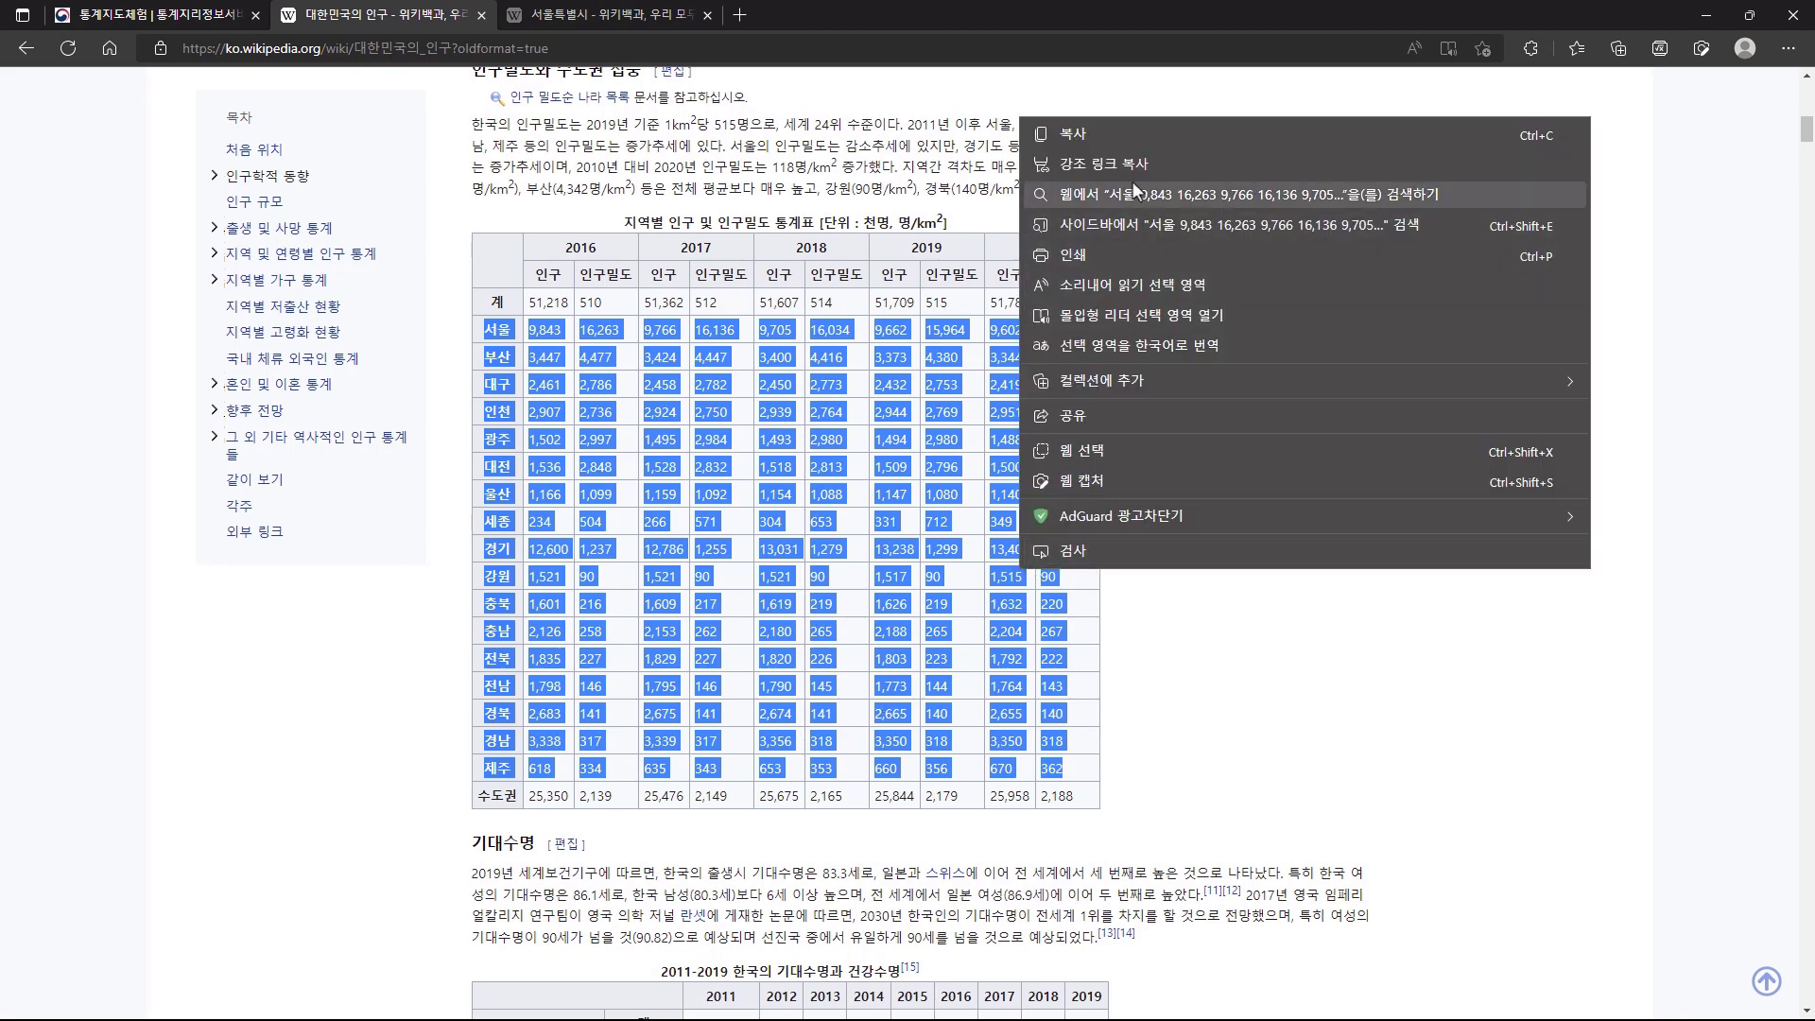
click(1132, 135)
key(alt+Tab)
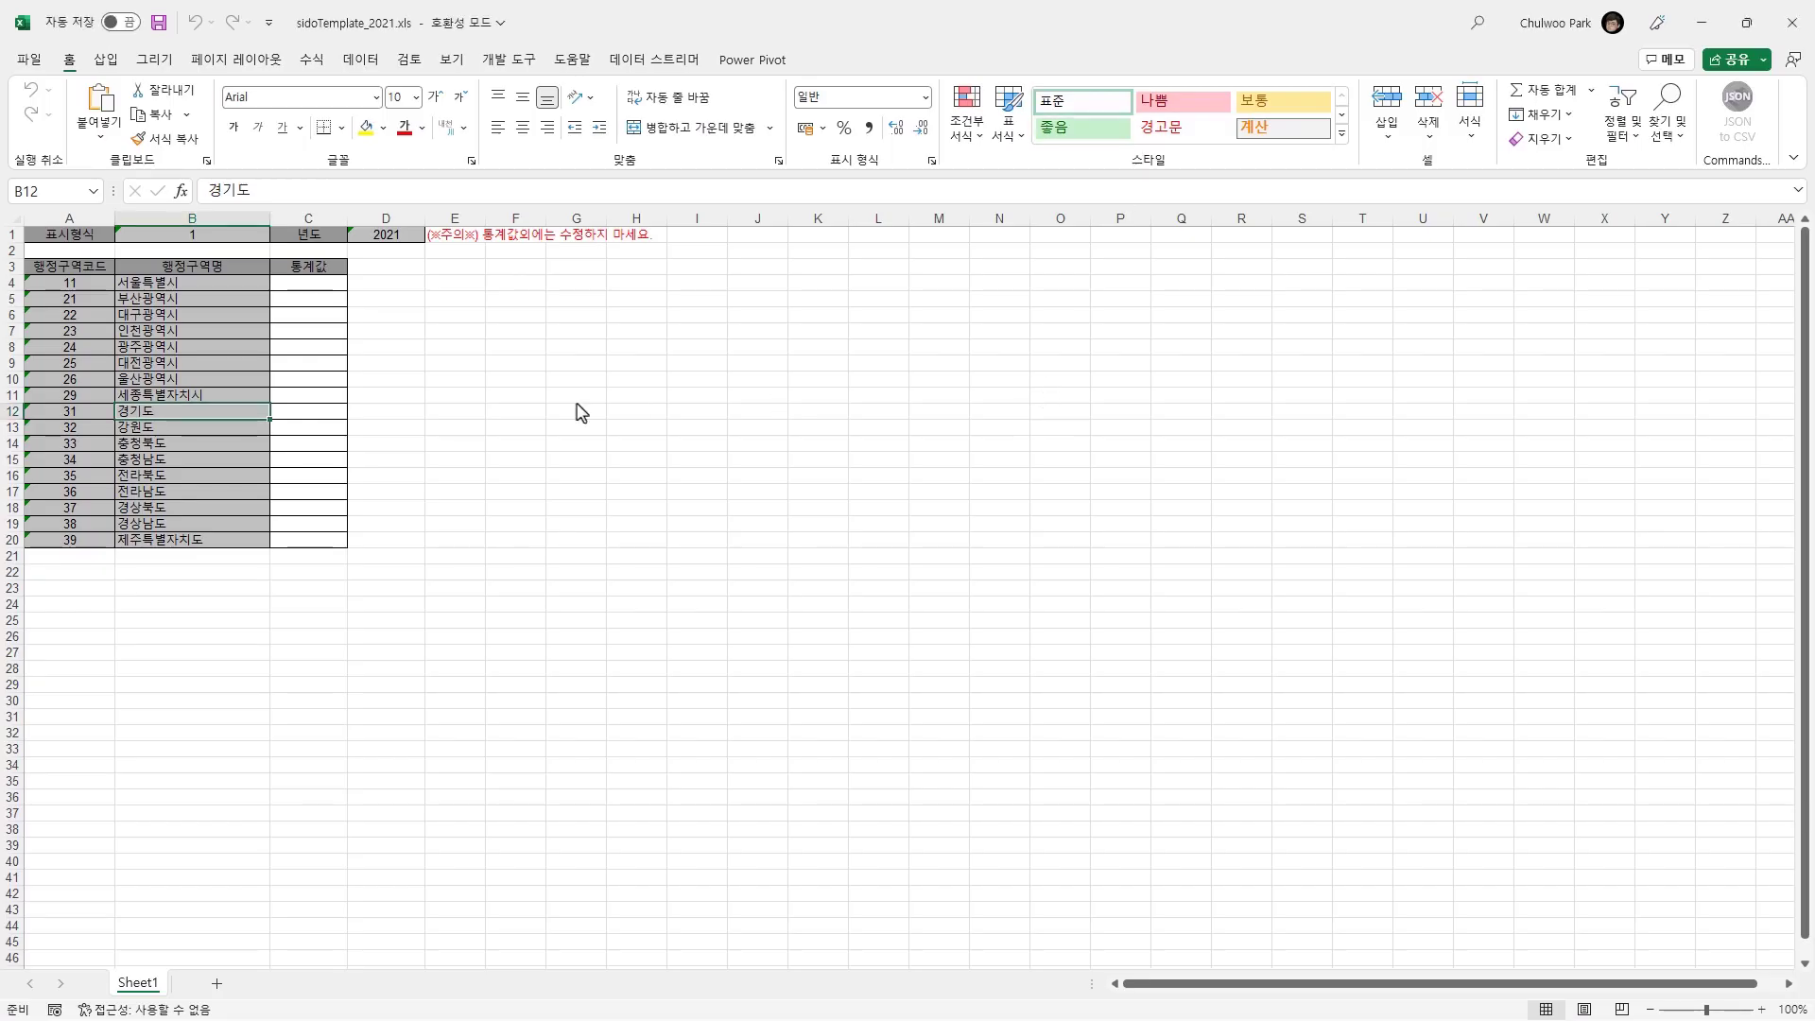
Paste the copied population table at G4, matching the destination formatting so the row heights stay as in the template.
click(460, 268)
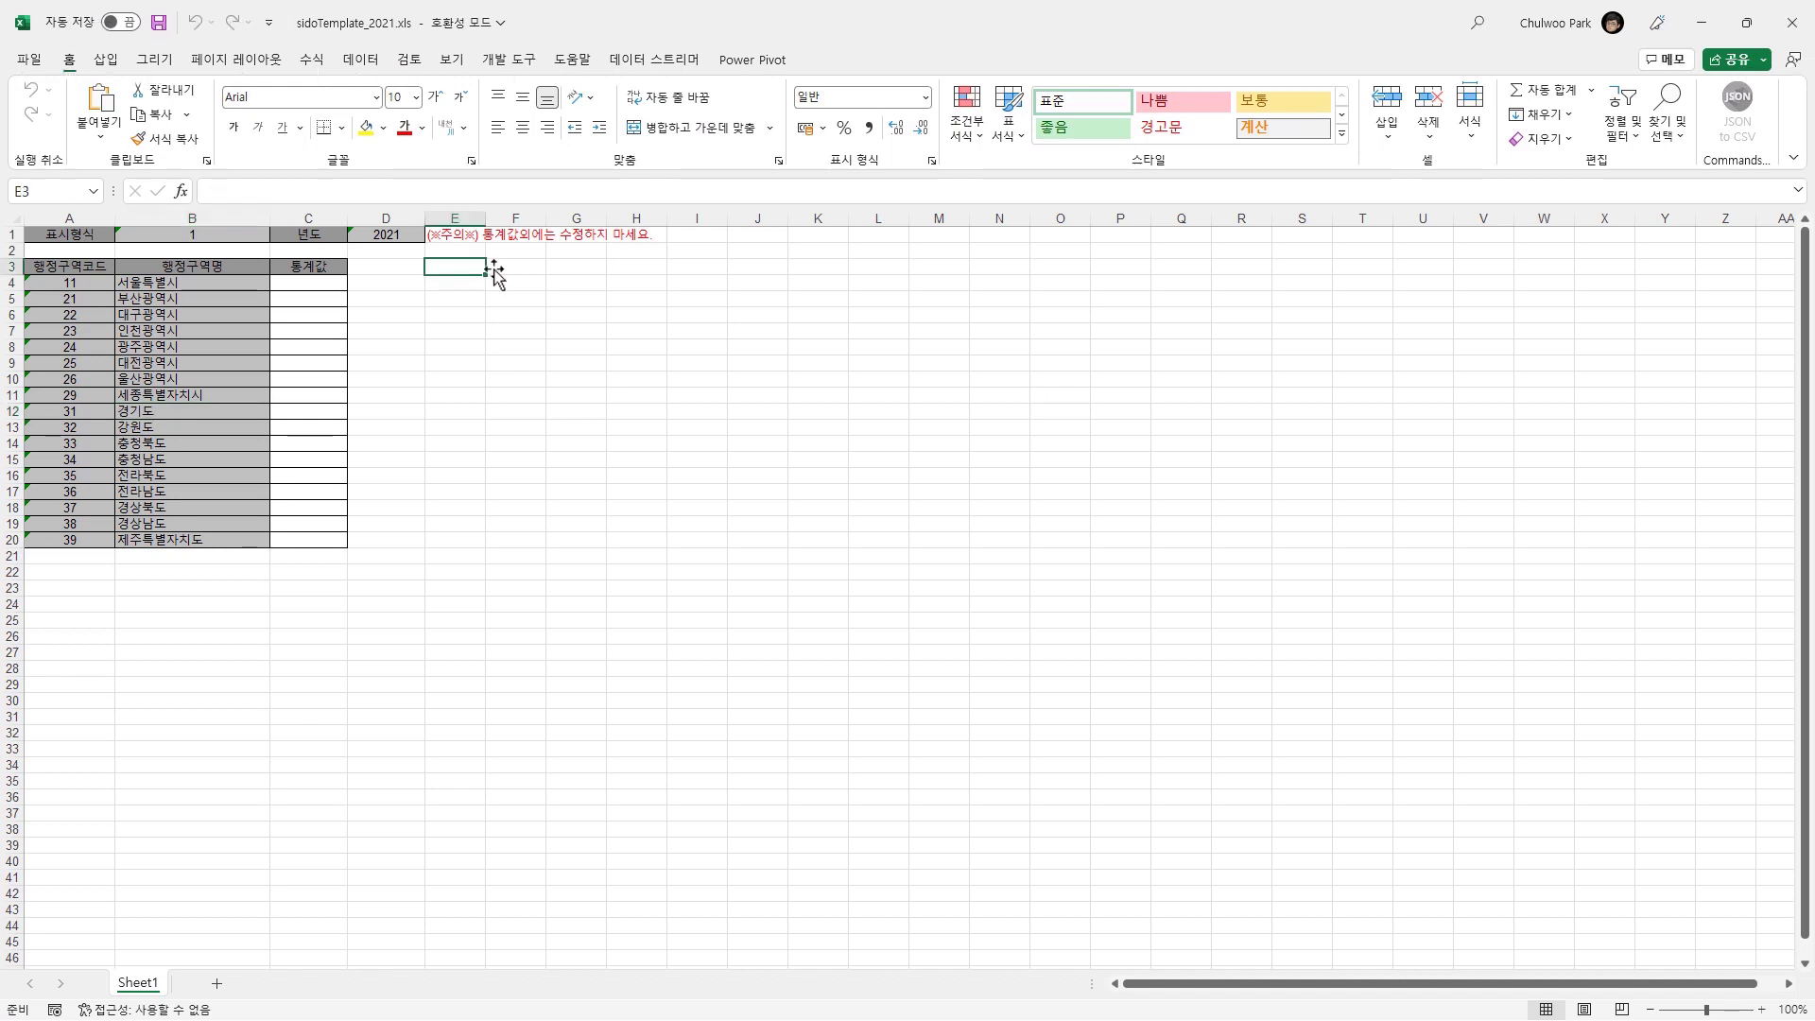
click(572, 272)
click(578, 287)
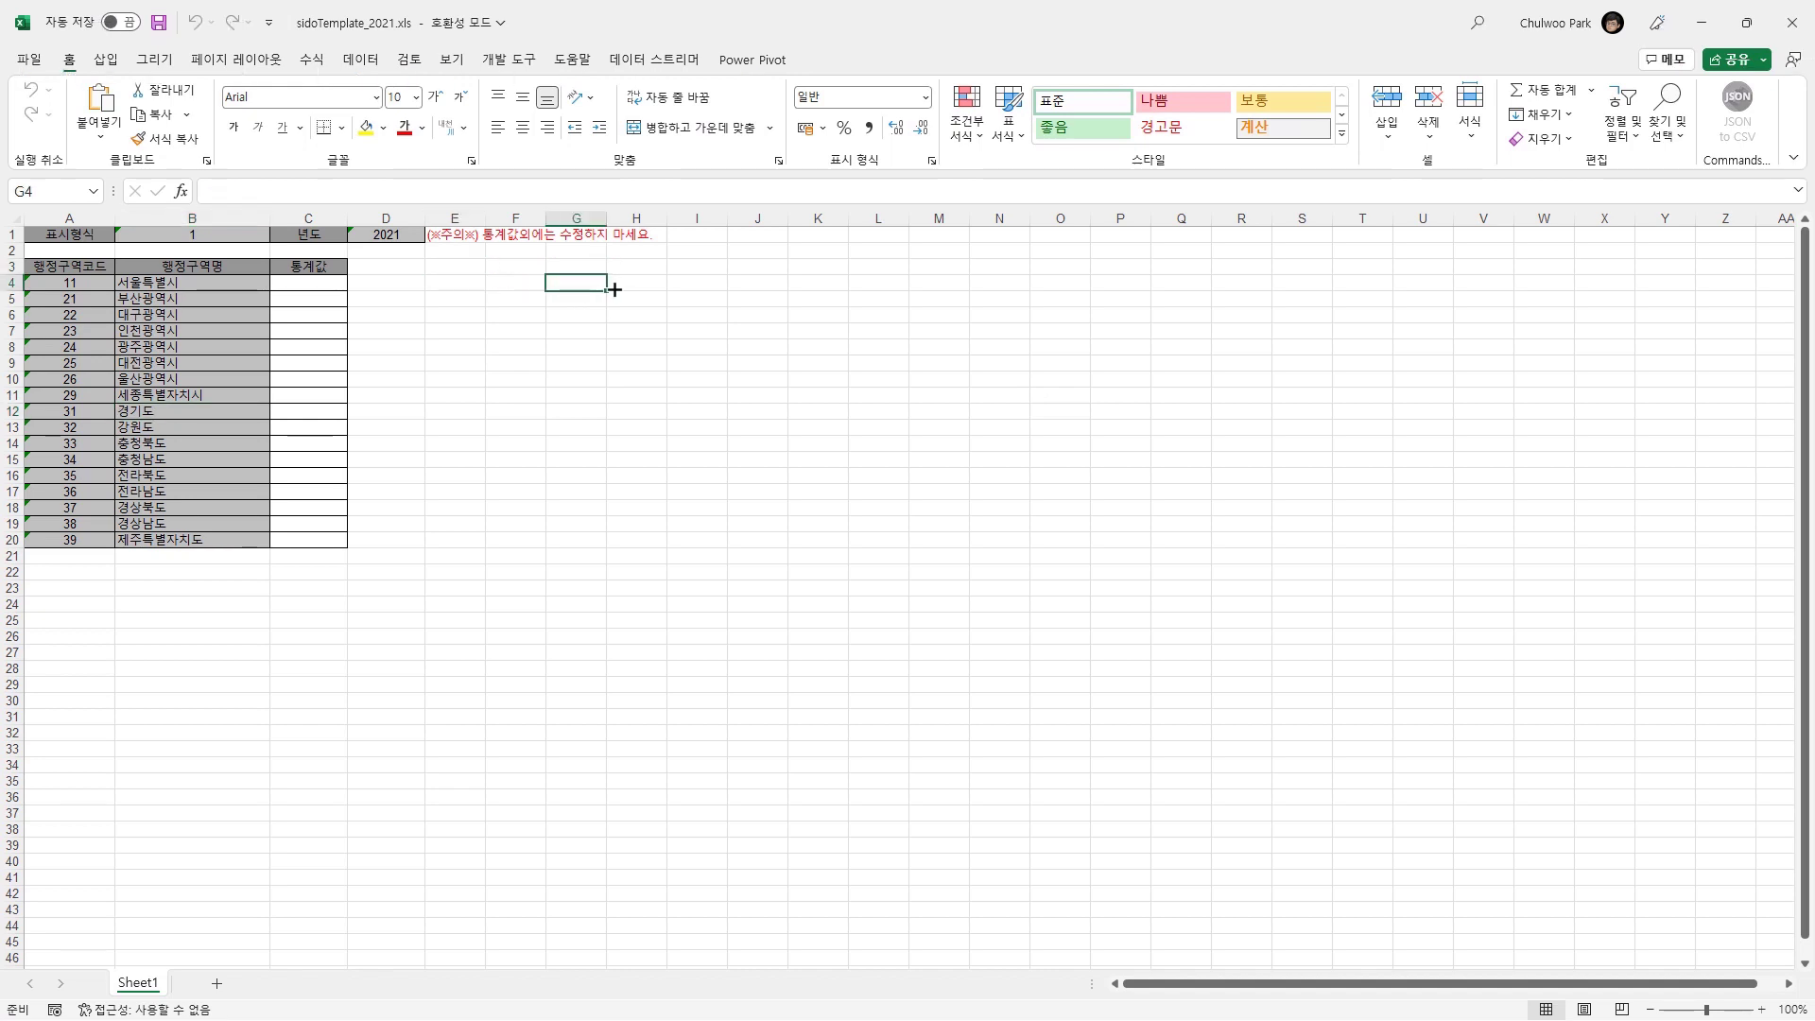
key(ctrl+v)
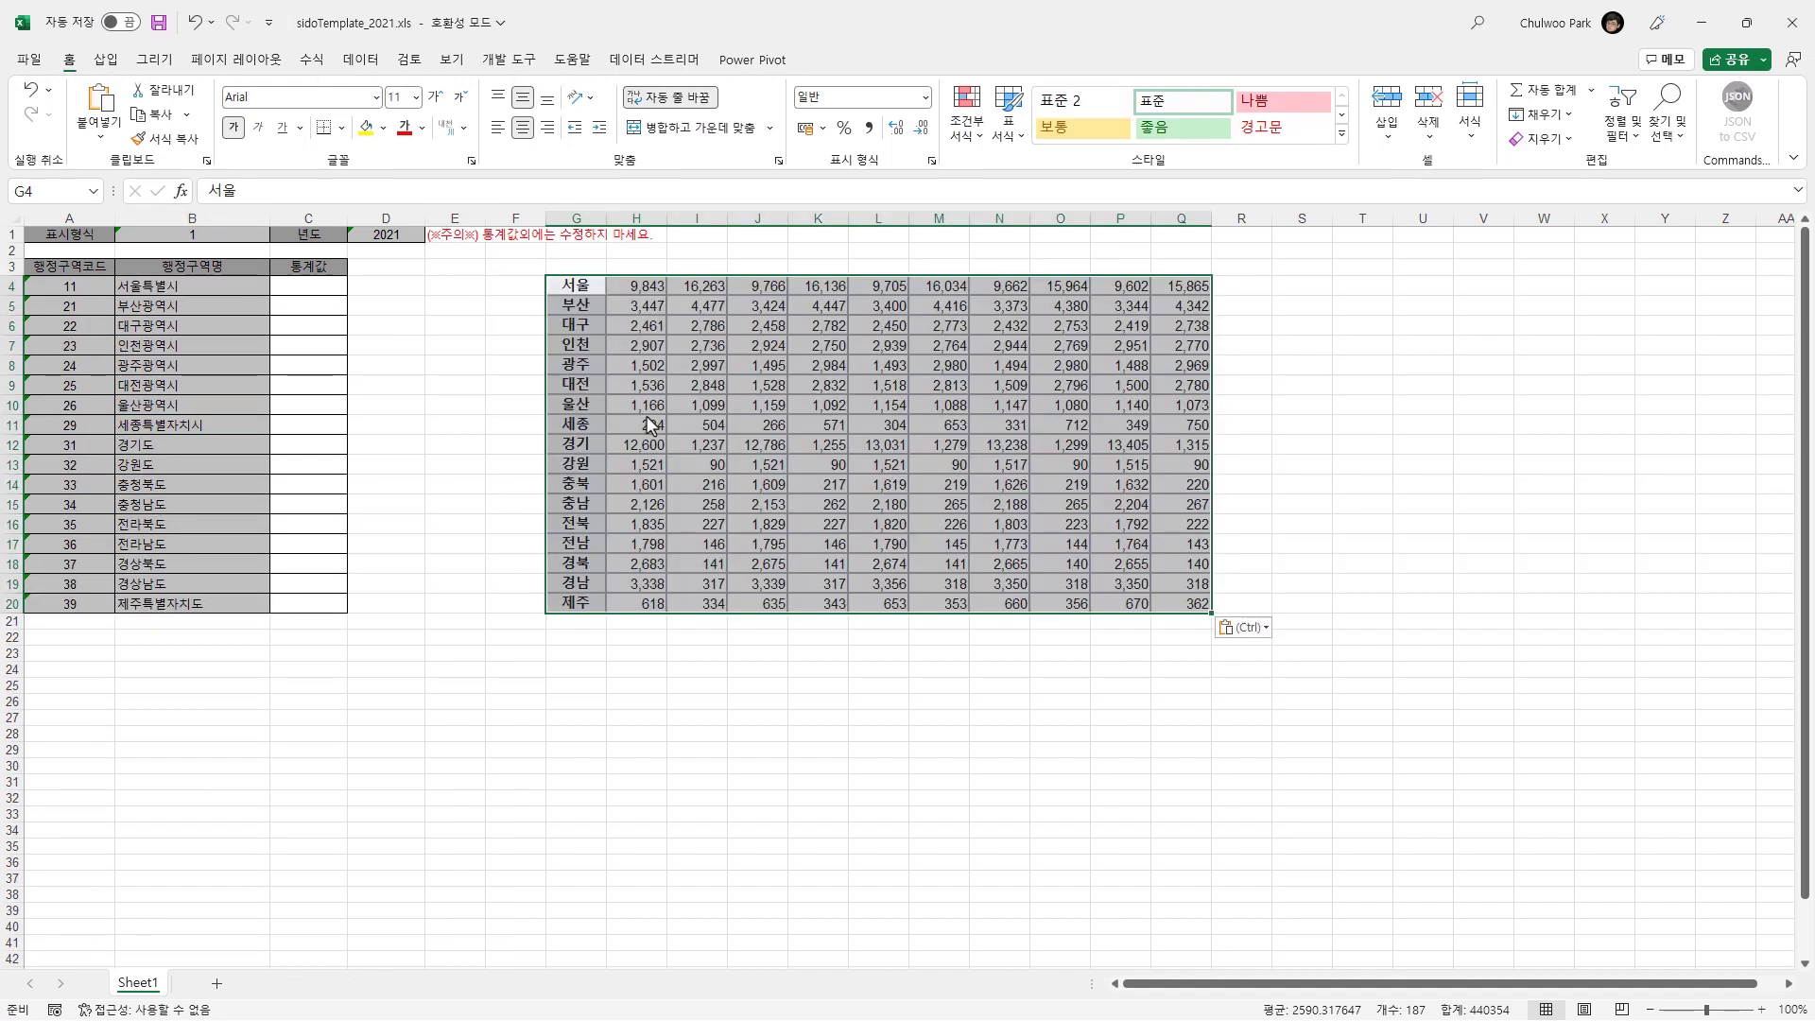
click(1245, 629)
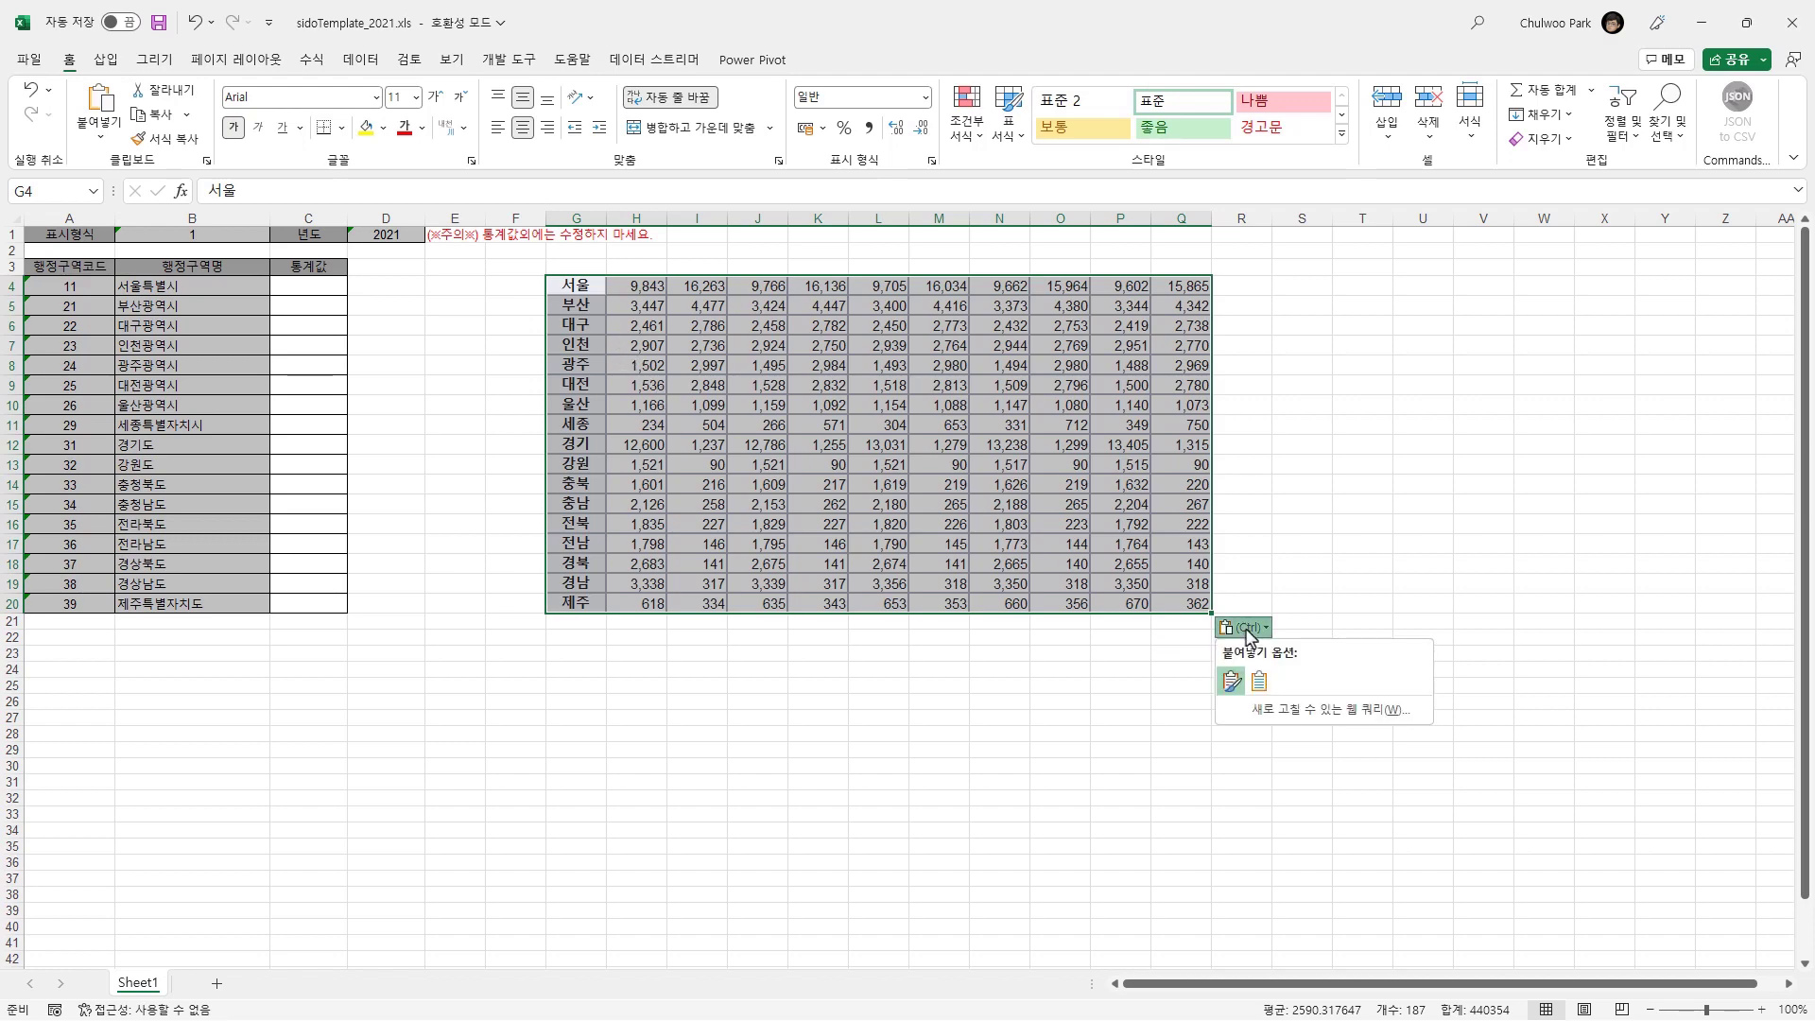
click(1261, 682)
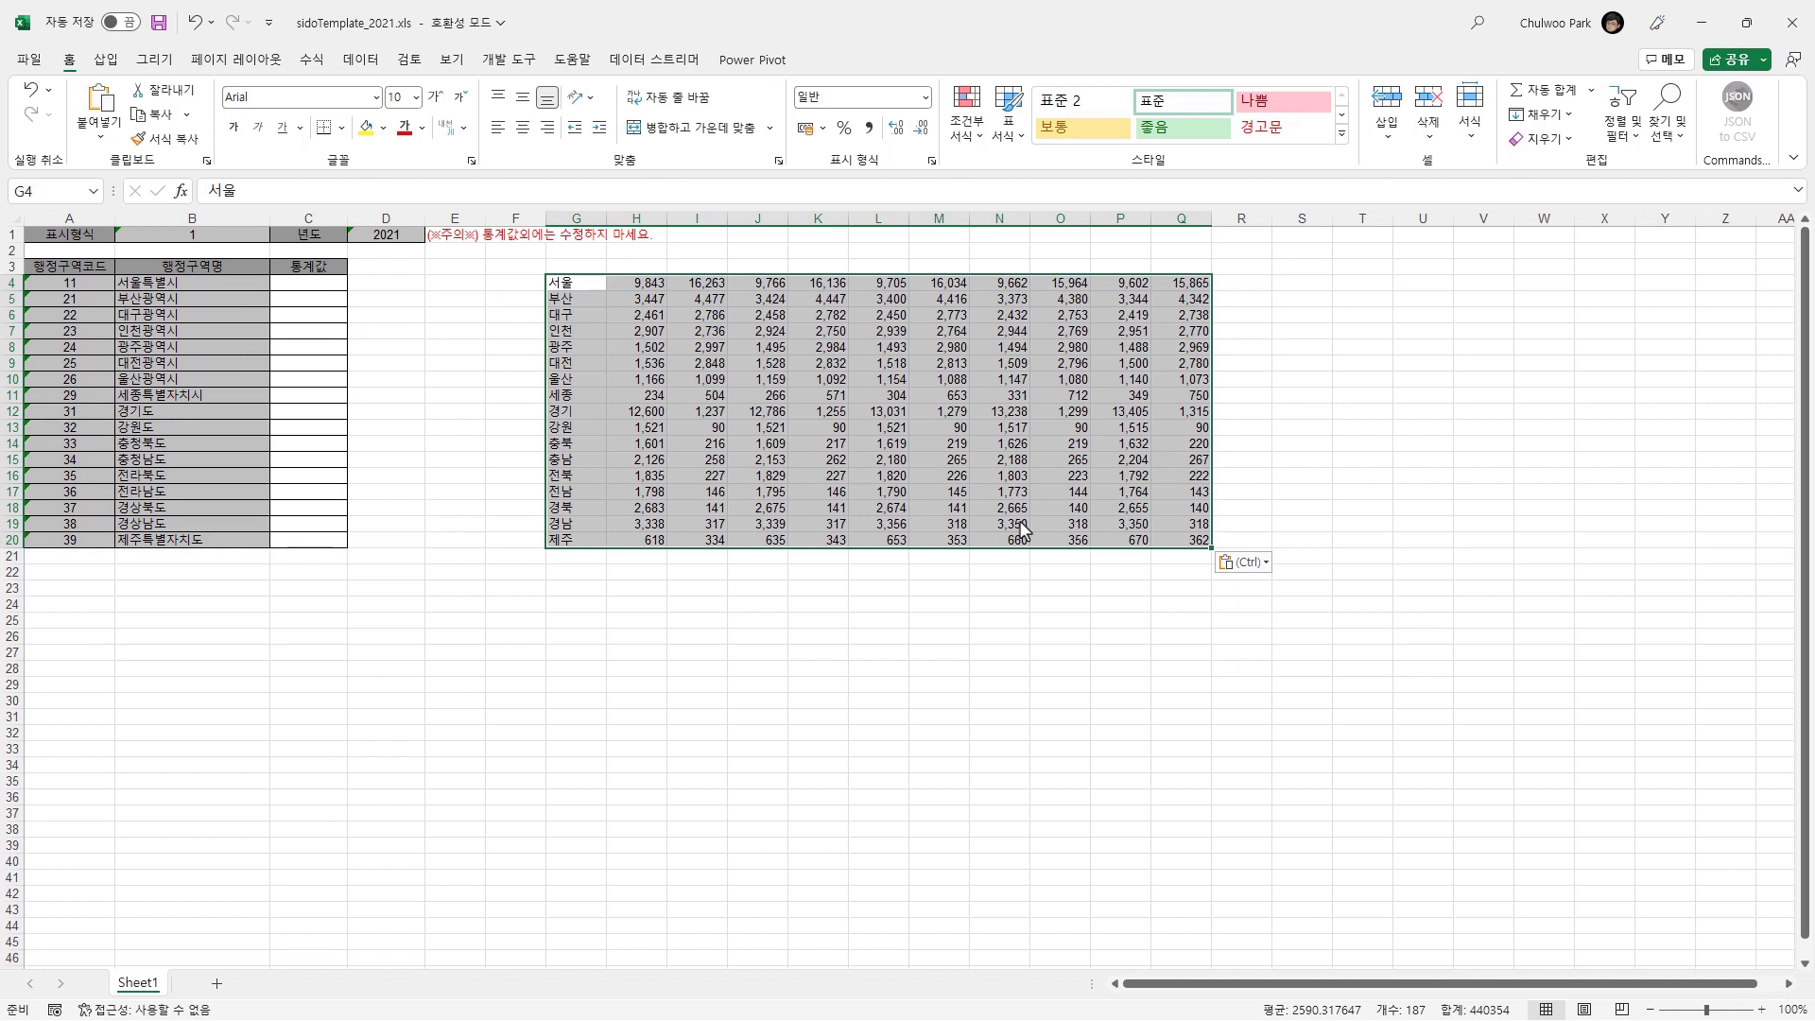
Compare the region order in the pasted table with the template's district codes and names.
click(864, 430)
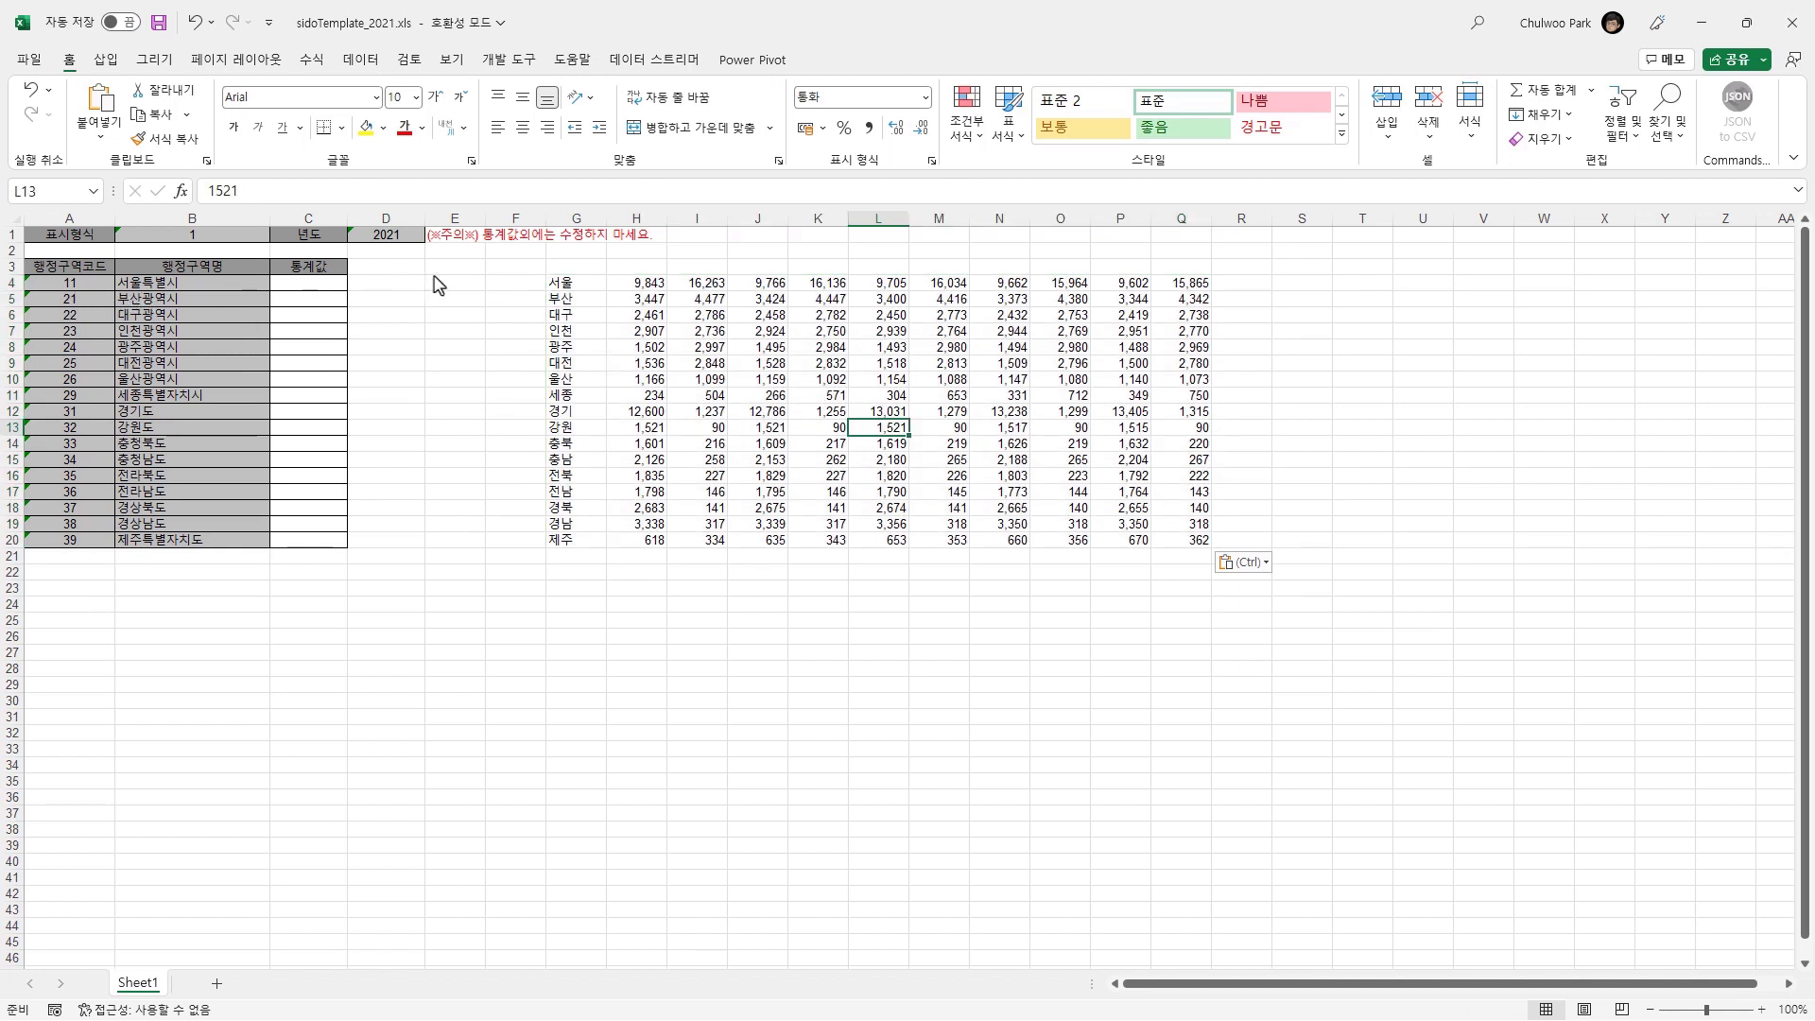
click(579, 284)
click(584, 304)
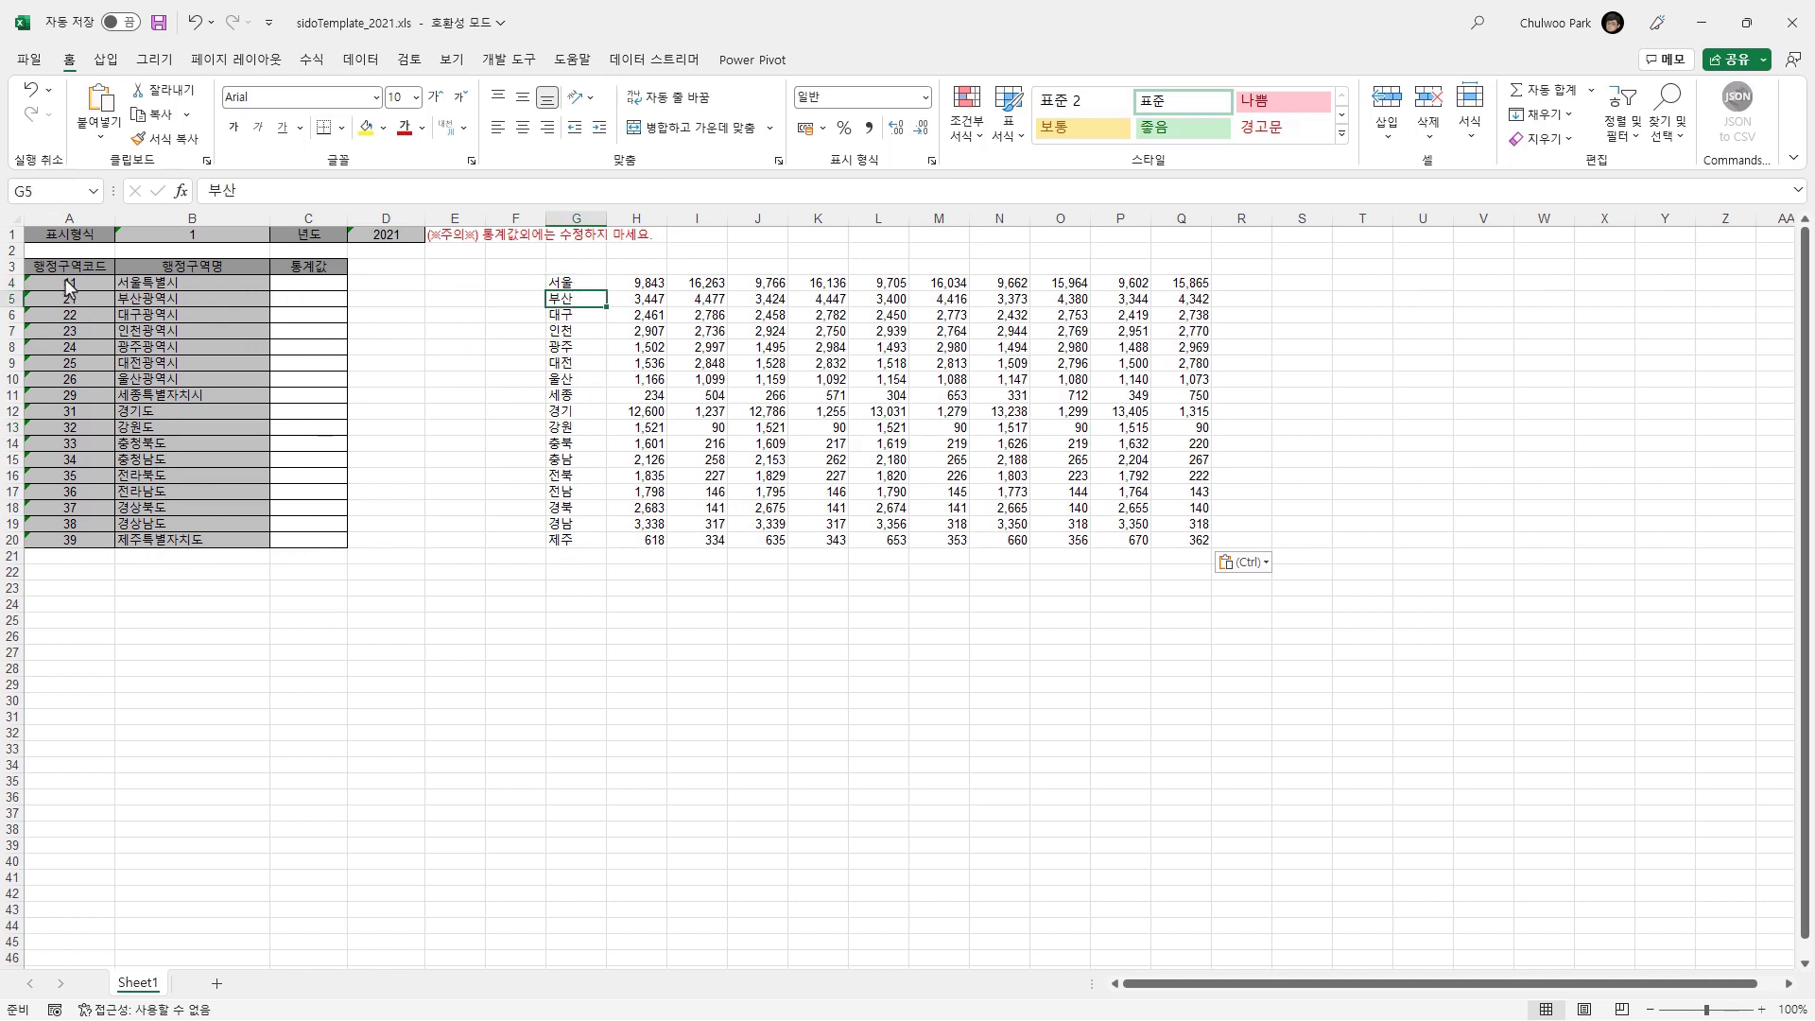
drag(84, 283, 97, 553)
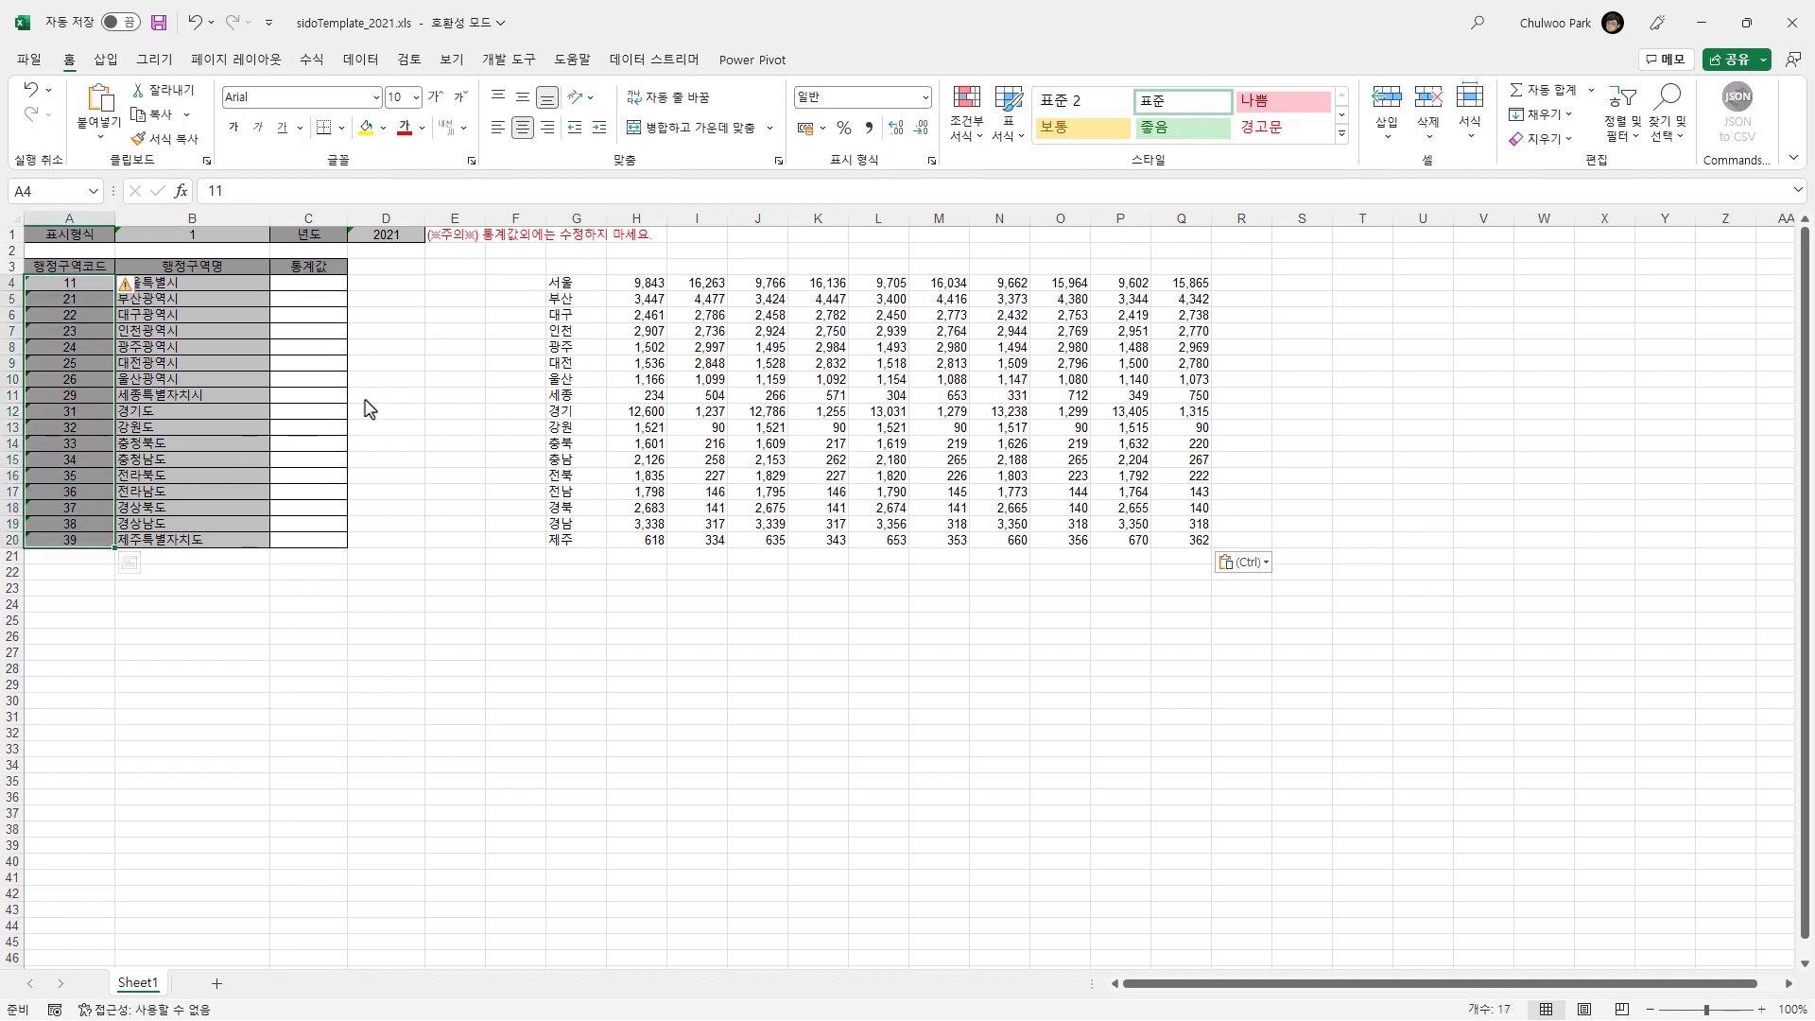
click(573, 285)
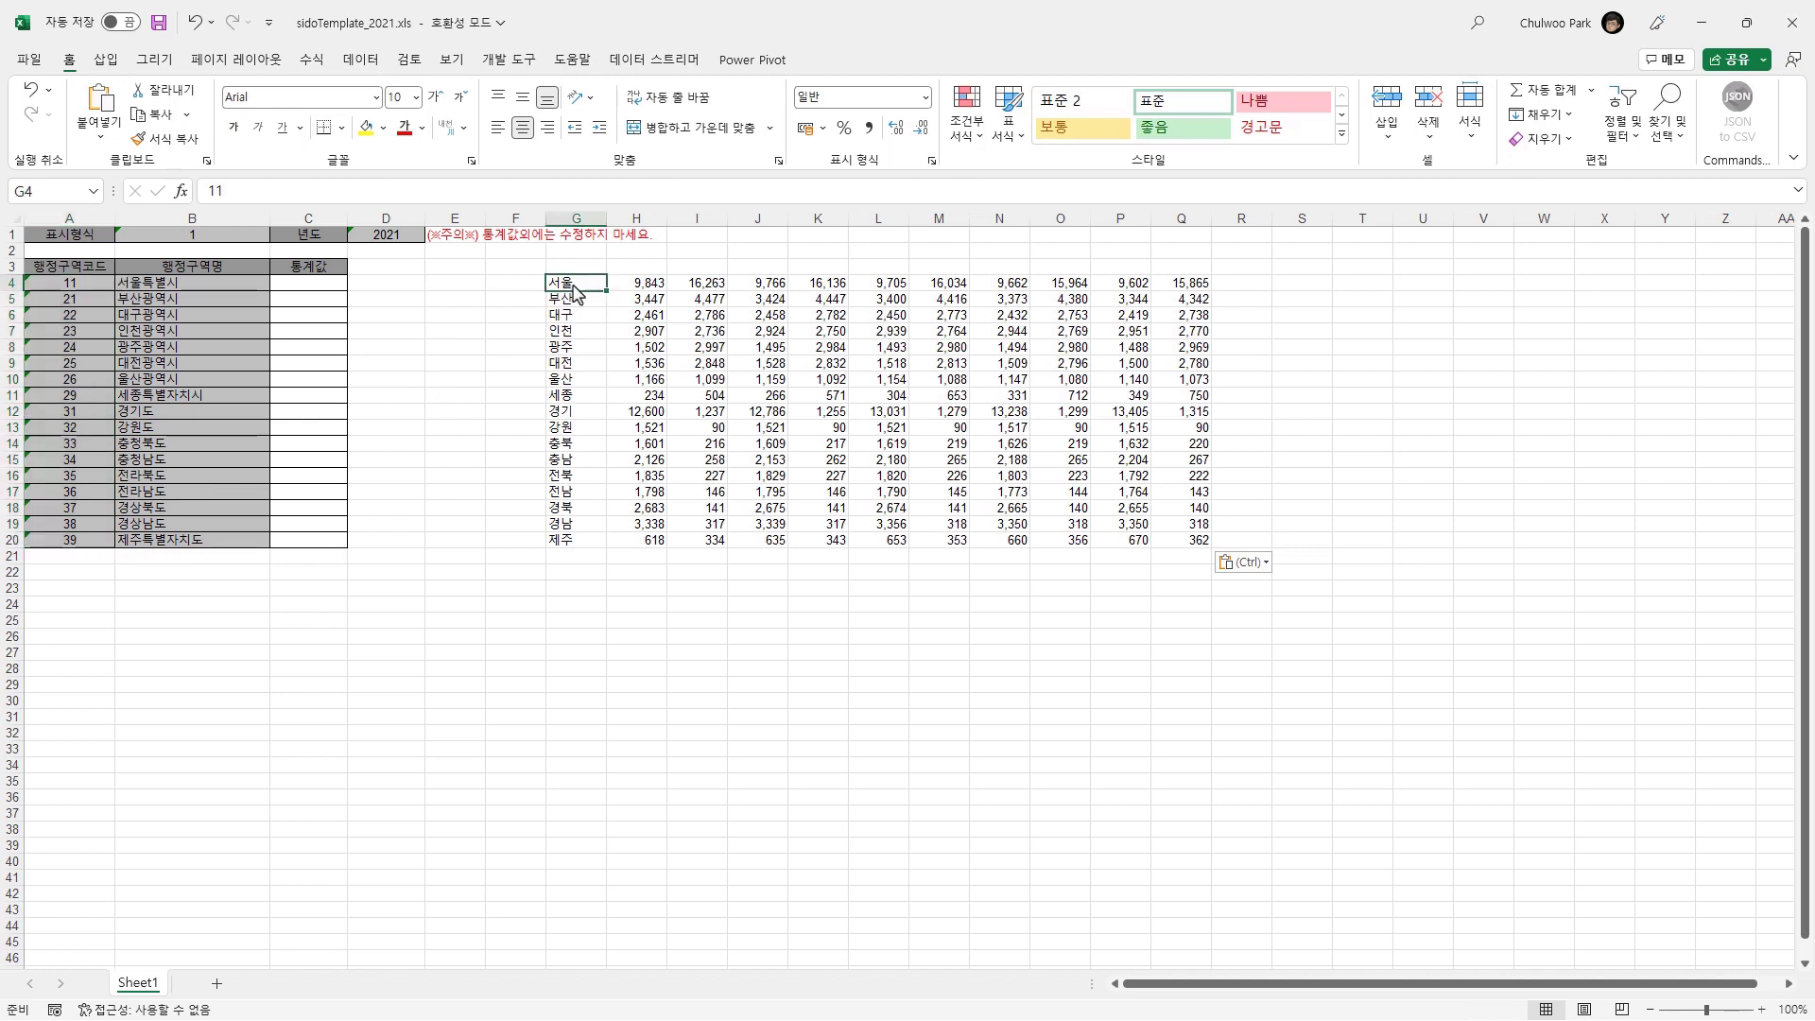
drag(573, 286, 574, 546)
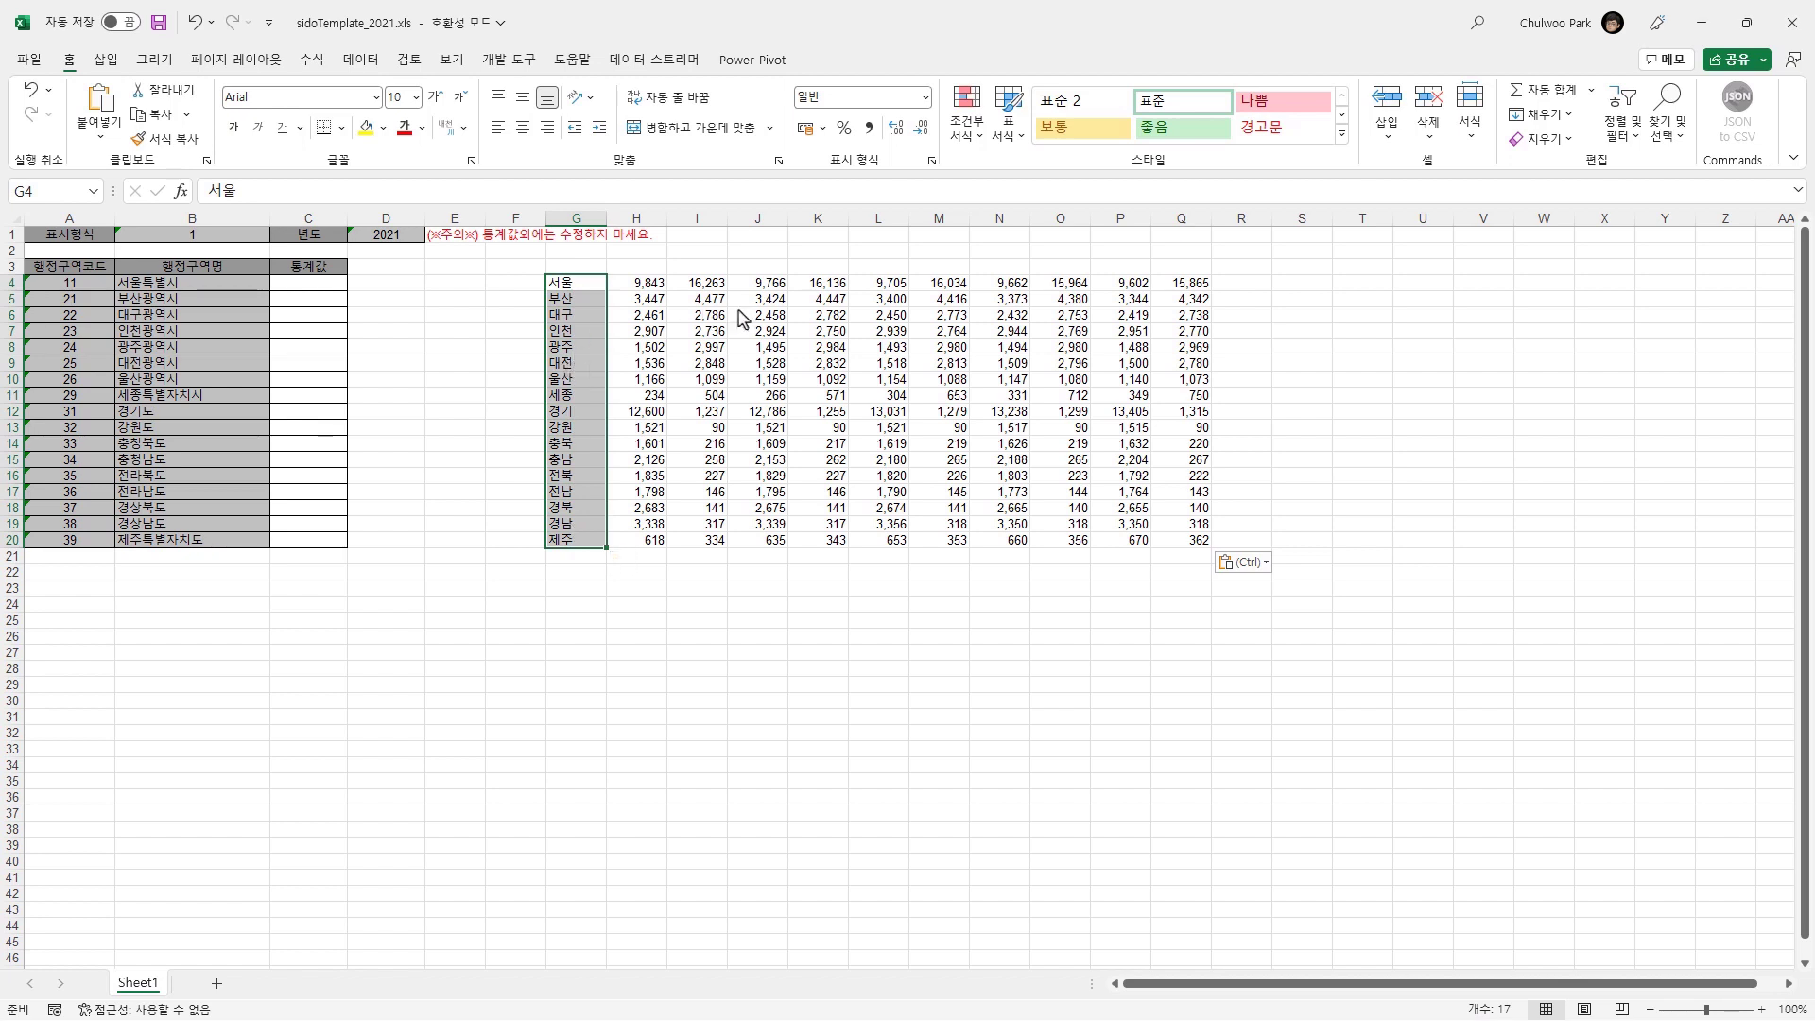
Move the 2020 population figures from P4:P20 into the template's 통계값 column at C4:C20.
drag(1134, 283, 1139, 547)
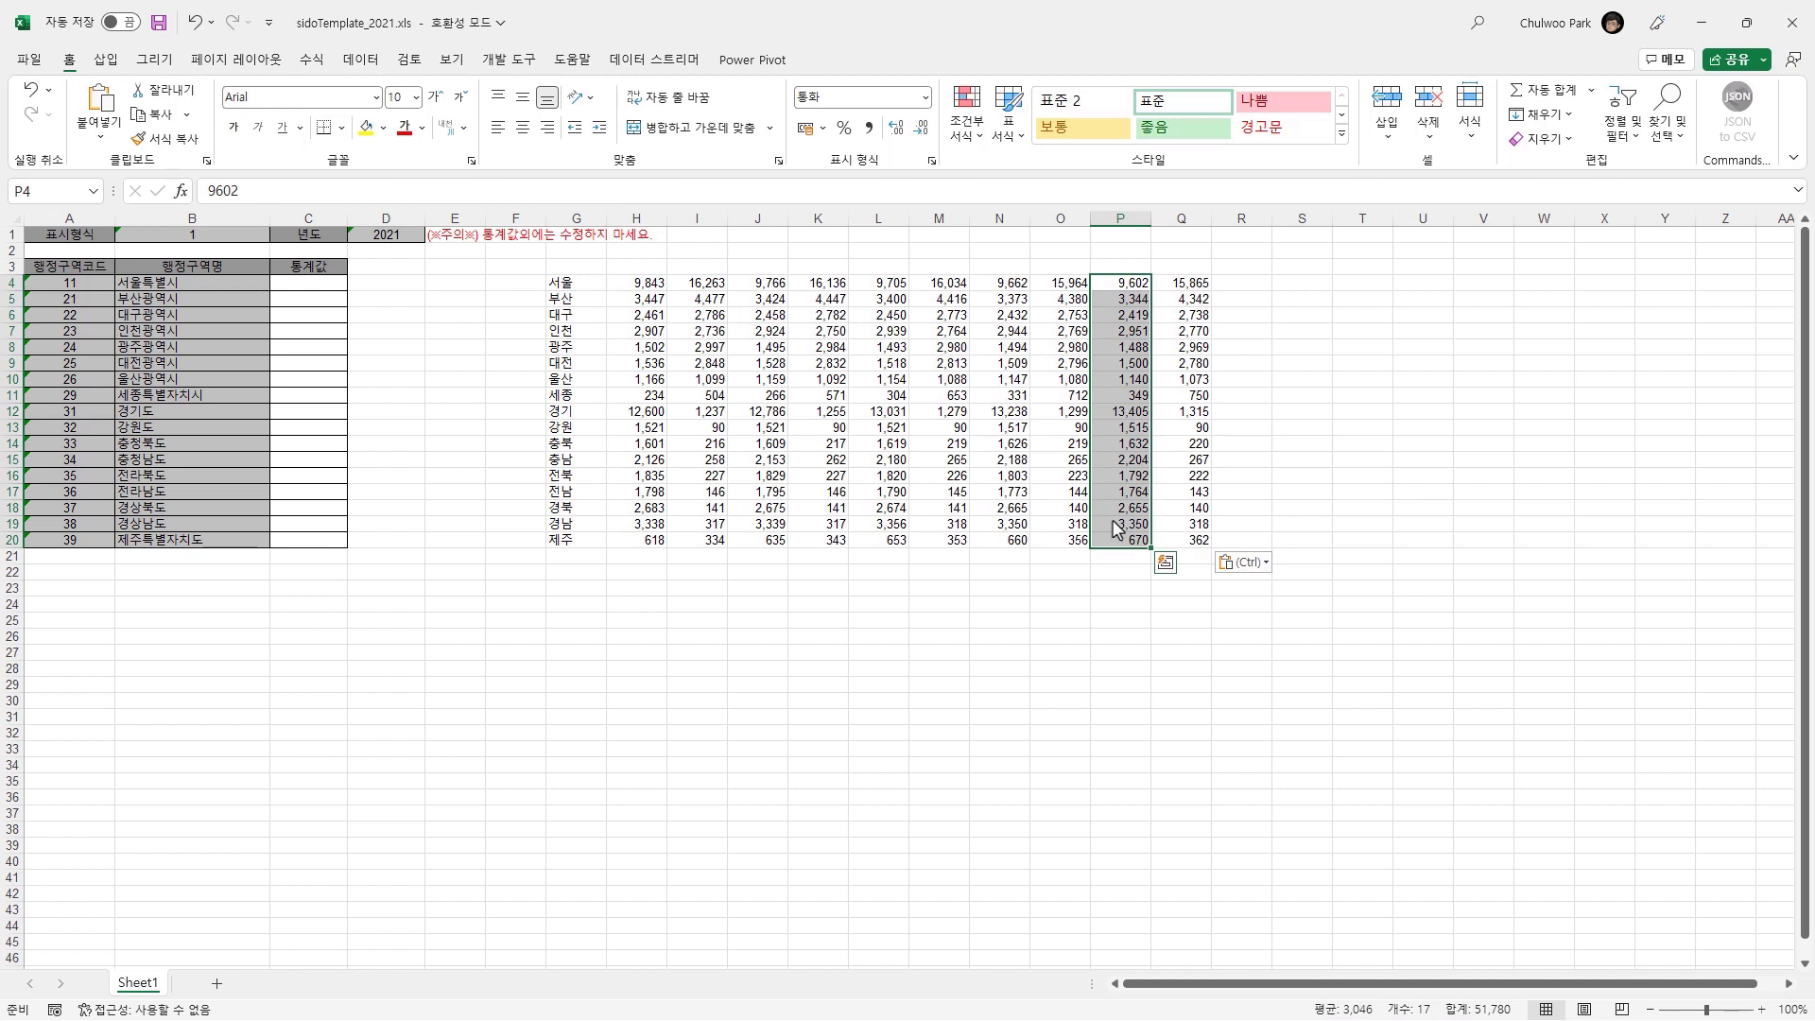
drag(1125, 555, 305, 553)
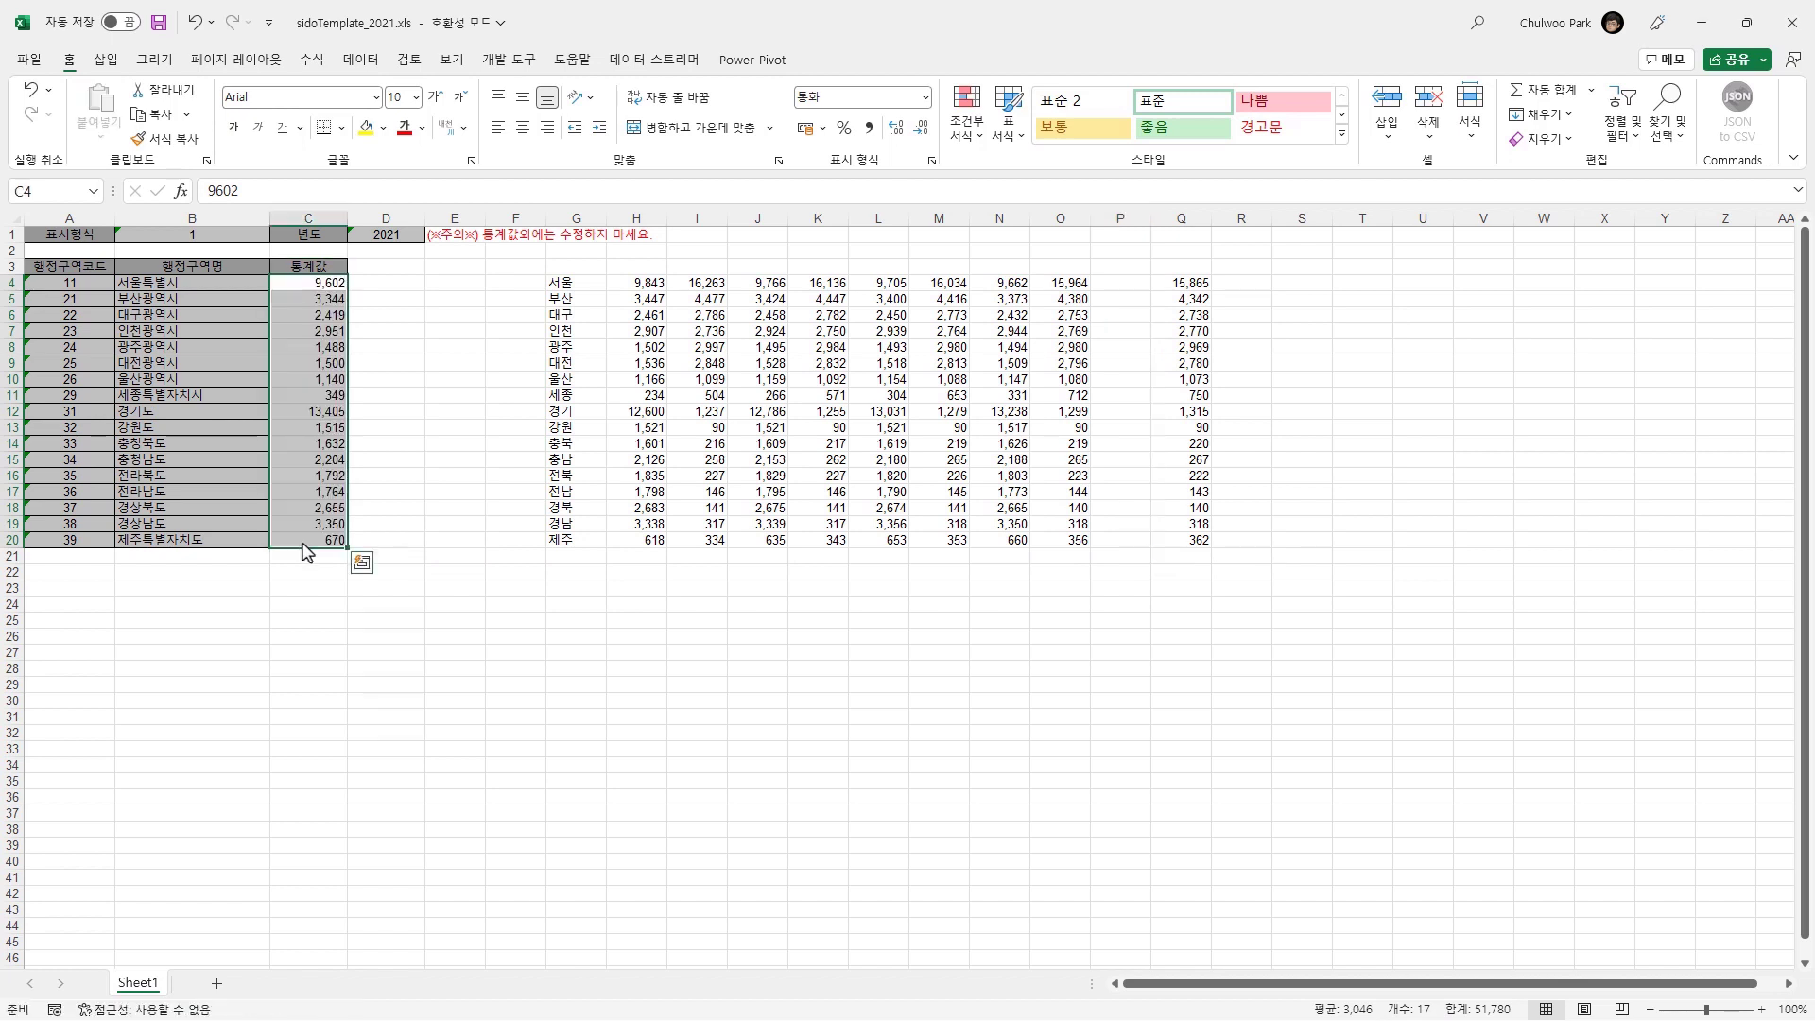
click(362, 562)
click(296, 511)
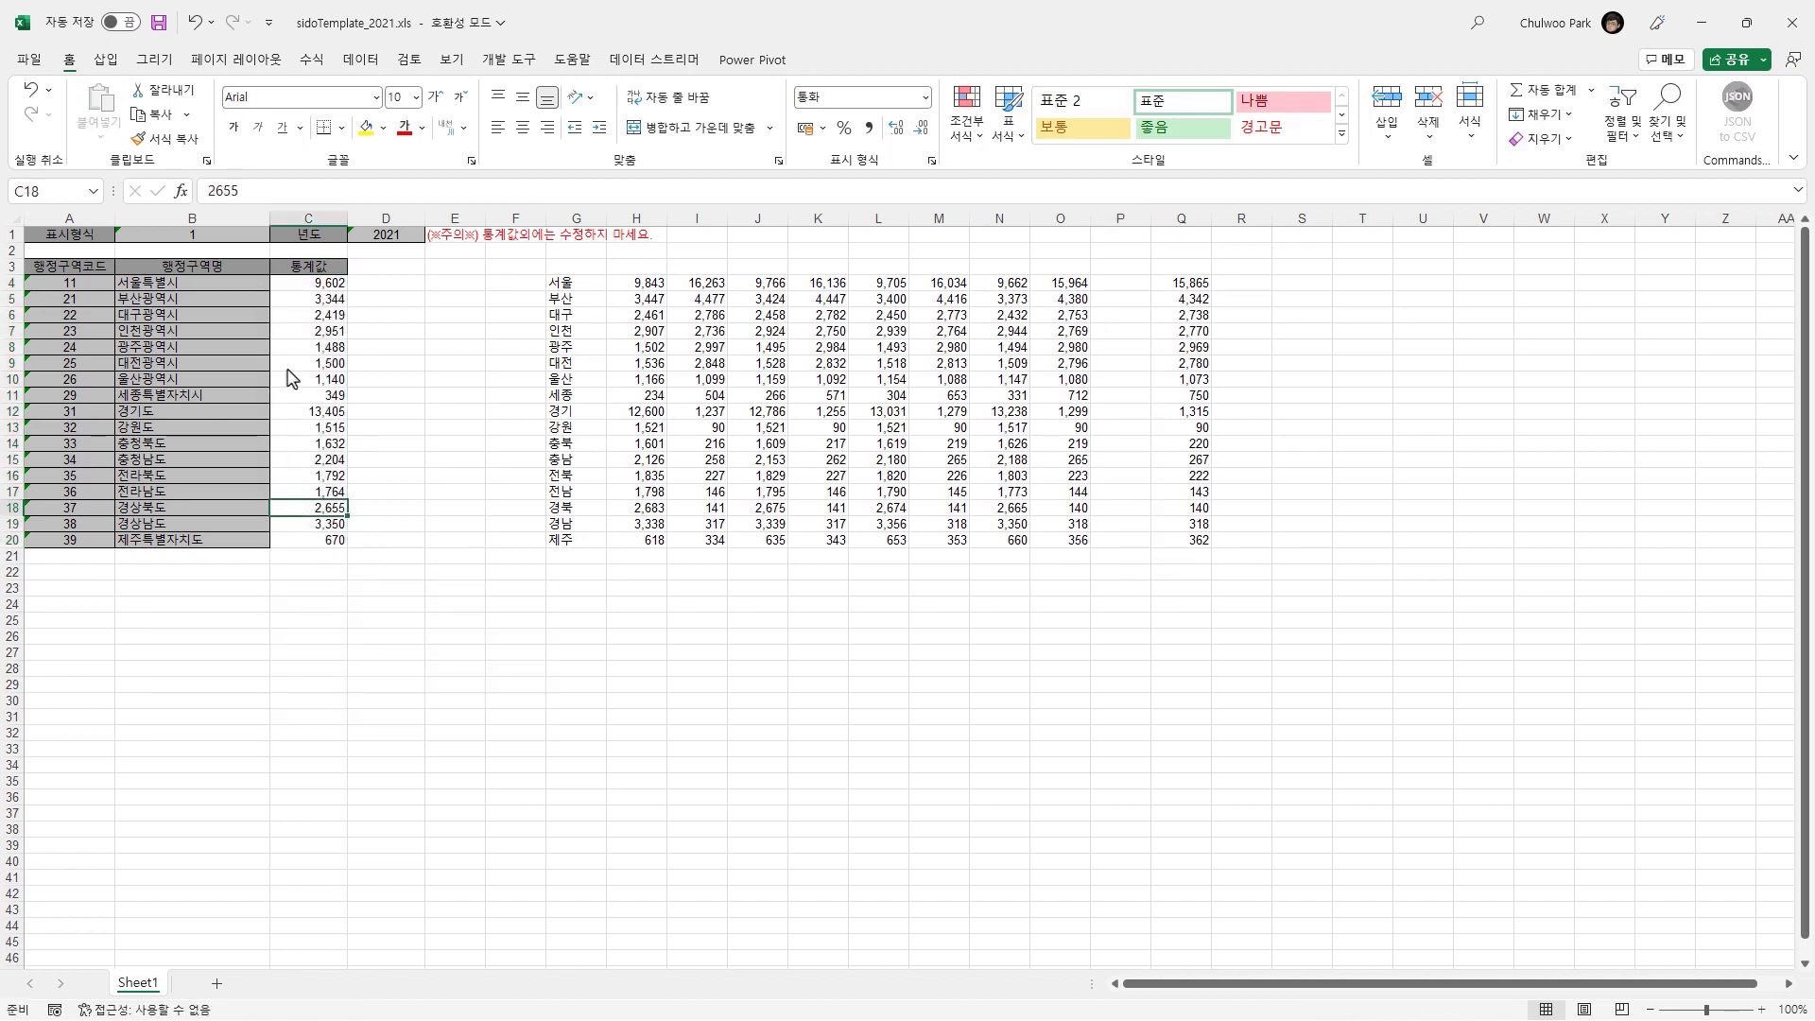
click(292, 369)
Delete columns G through R holding the leftover pasted data, and save the template workbook.
drag(573, 217, 1246, 217)
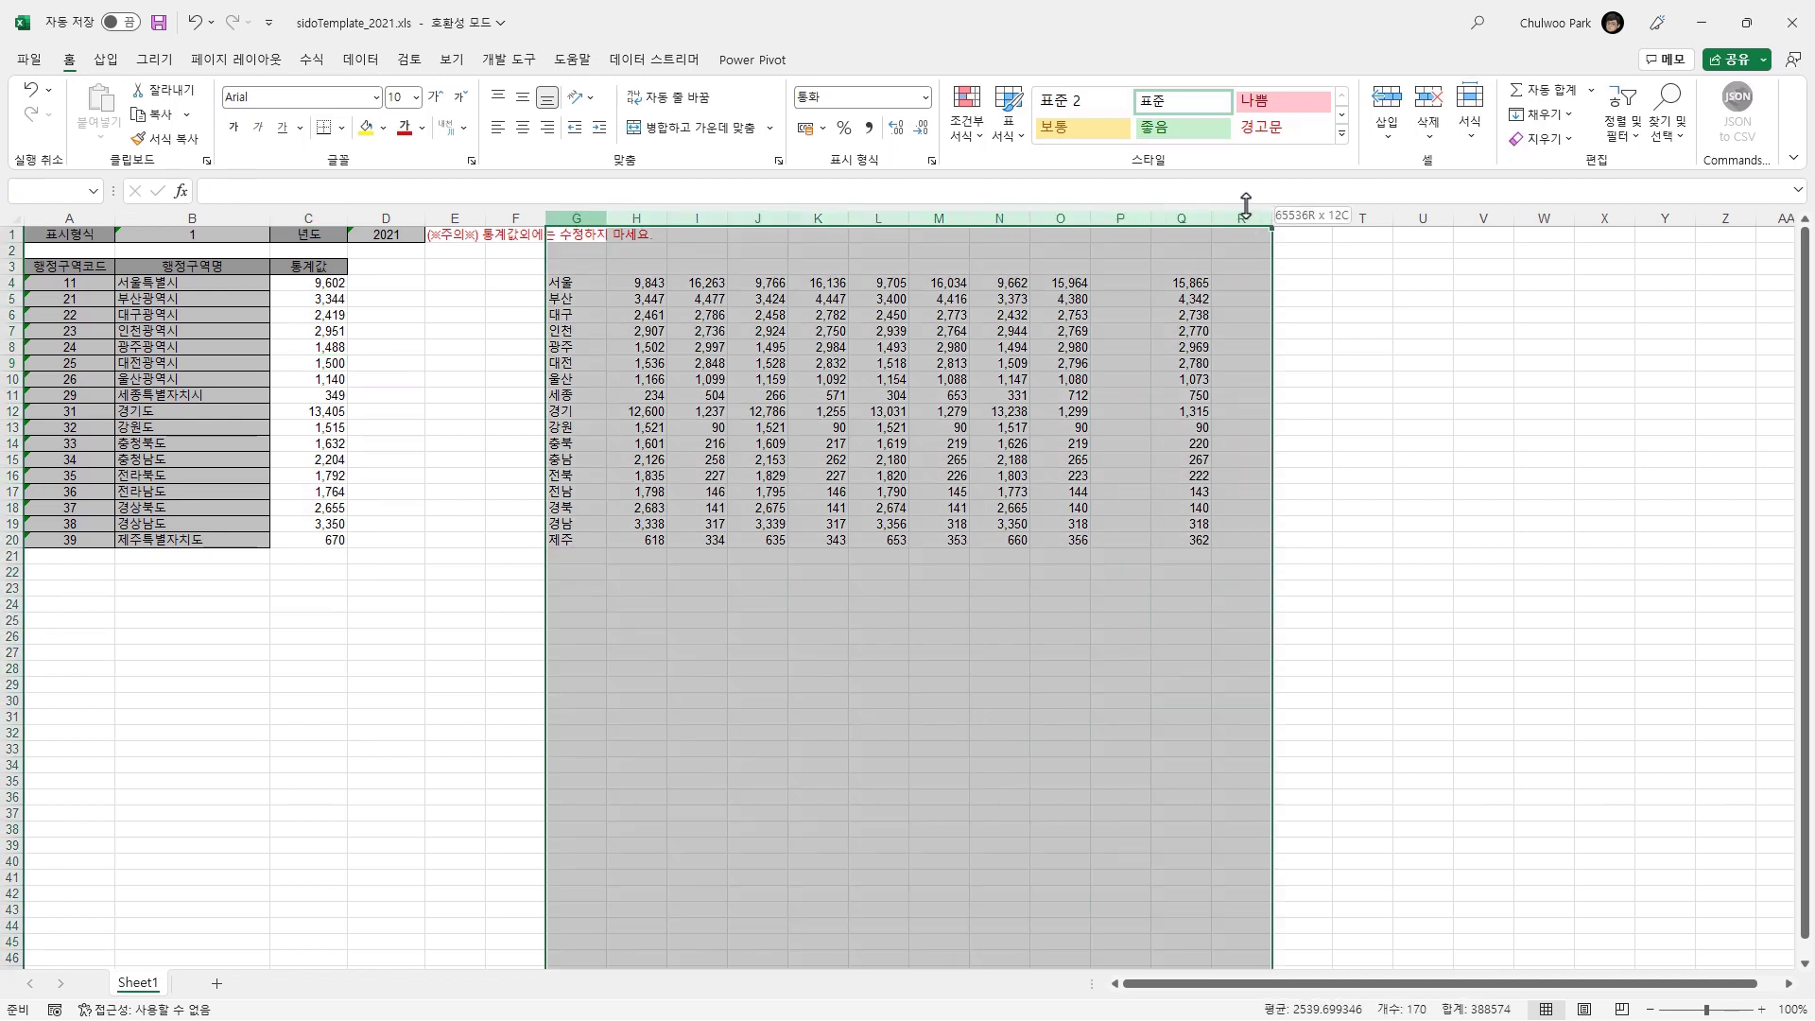
right_click(1246, 218)
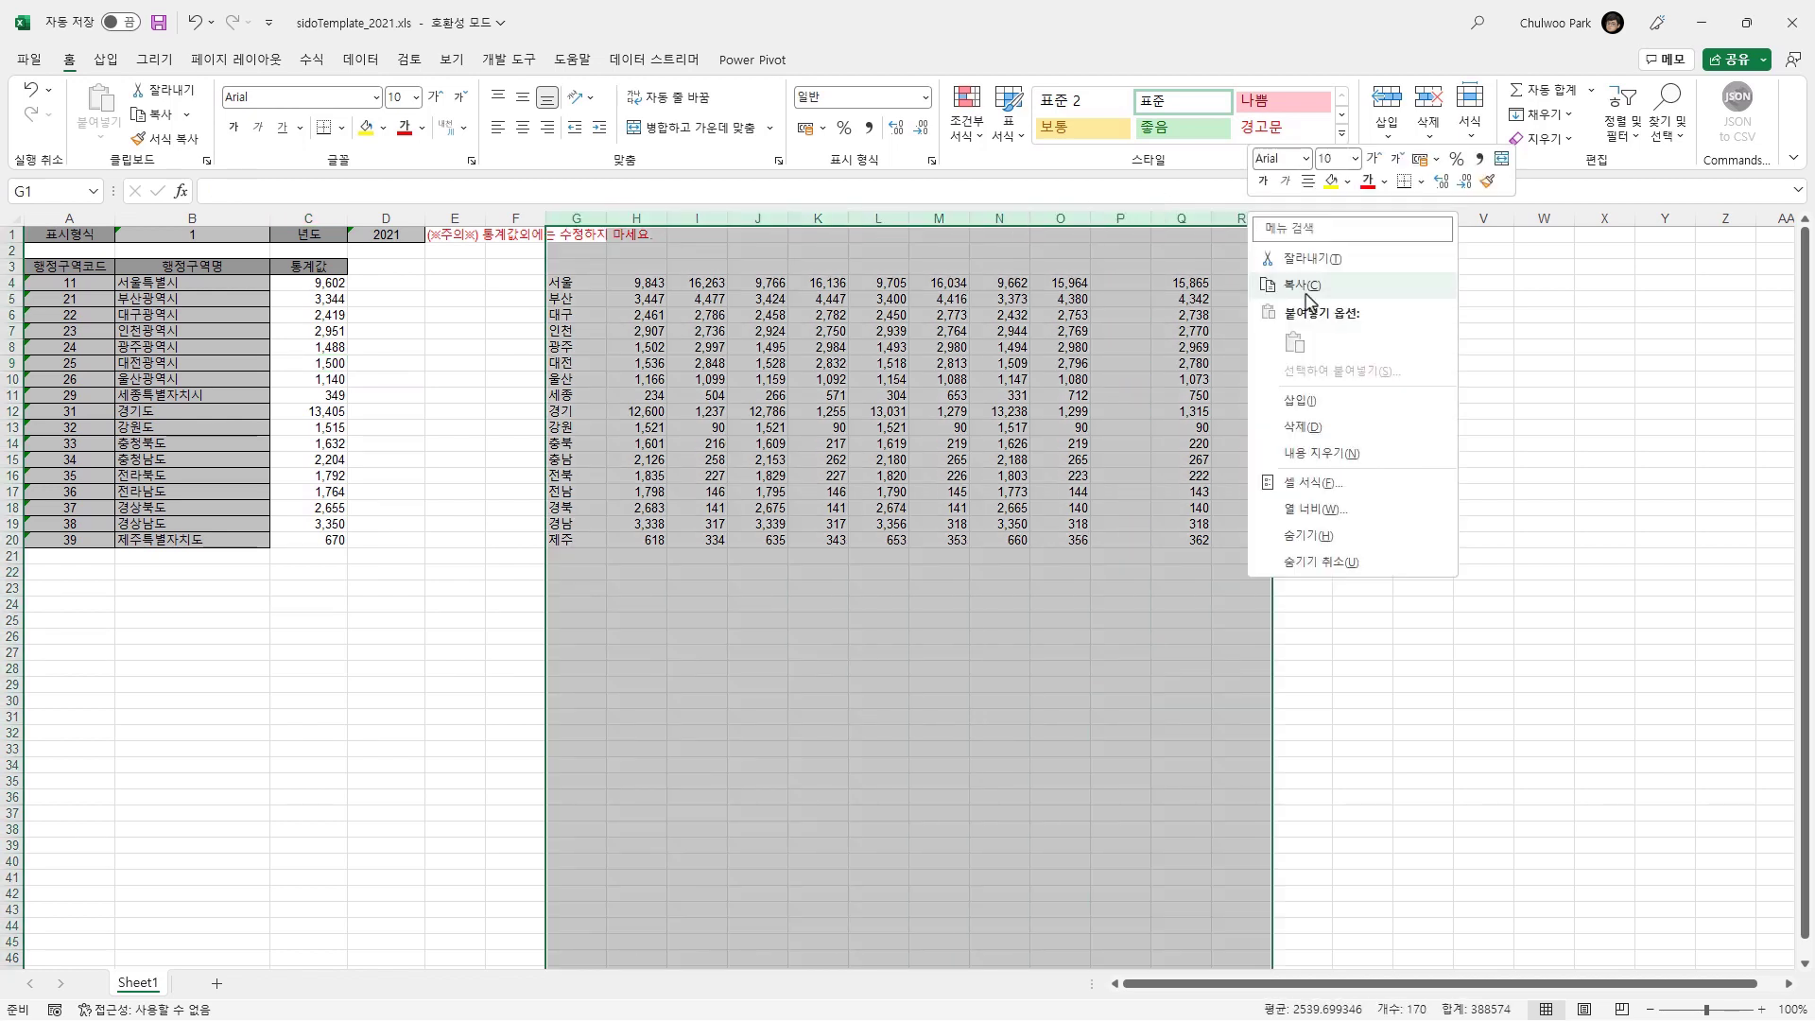
click(1345, 427)
click(860, 416)
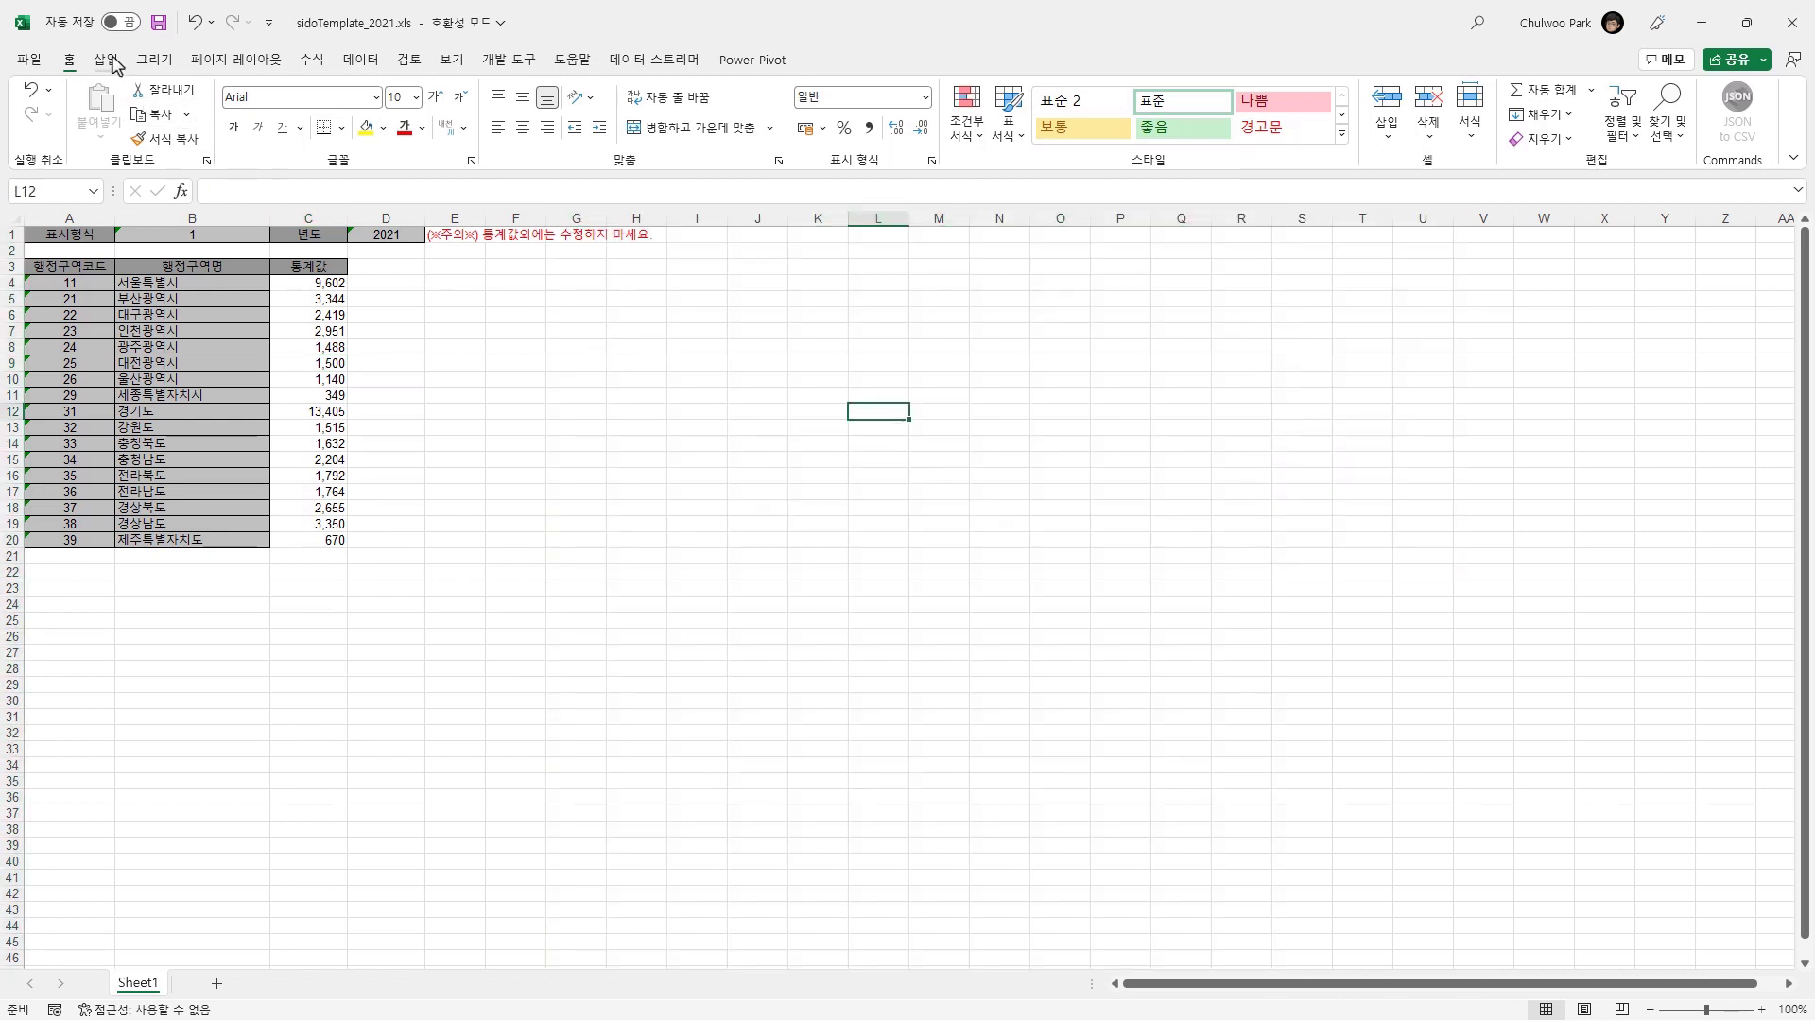
key(ctrl+s)
Switch back to SGIS, upload sidoTemplate_2021.xls, and apply its values to the map with the 지역명 labels kept on.
key(alt+Tab)
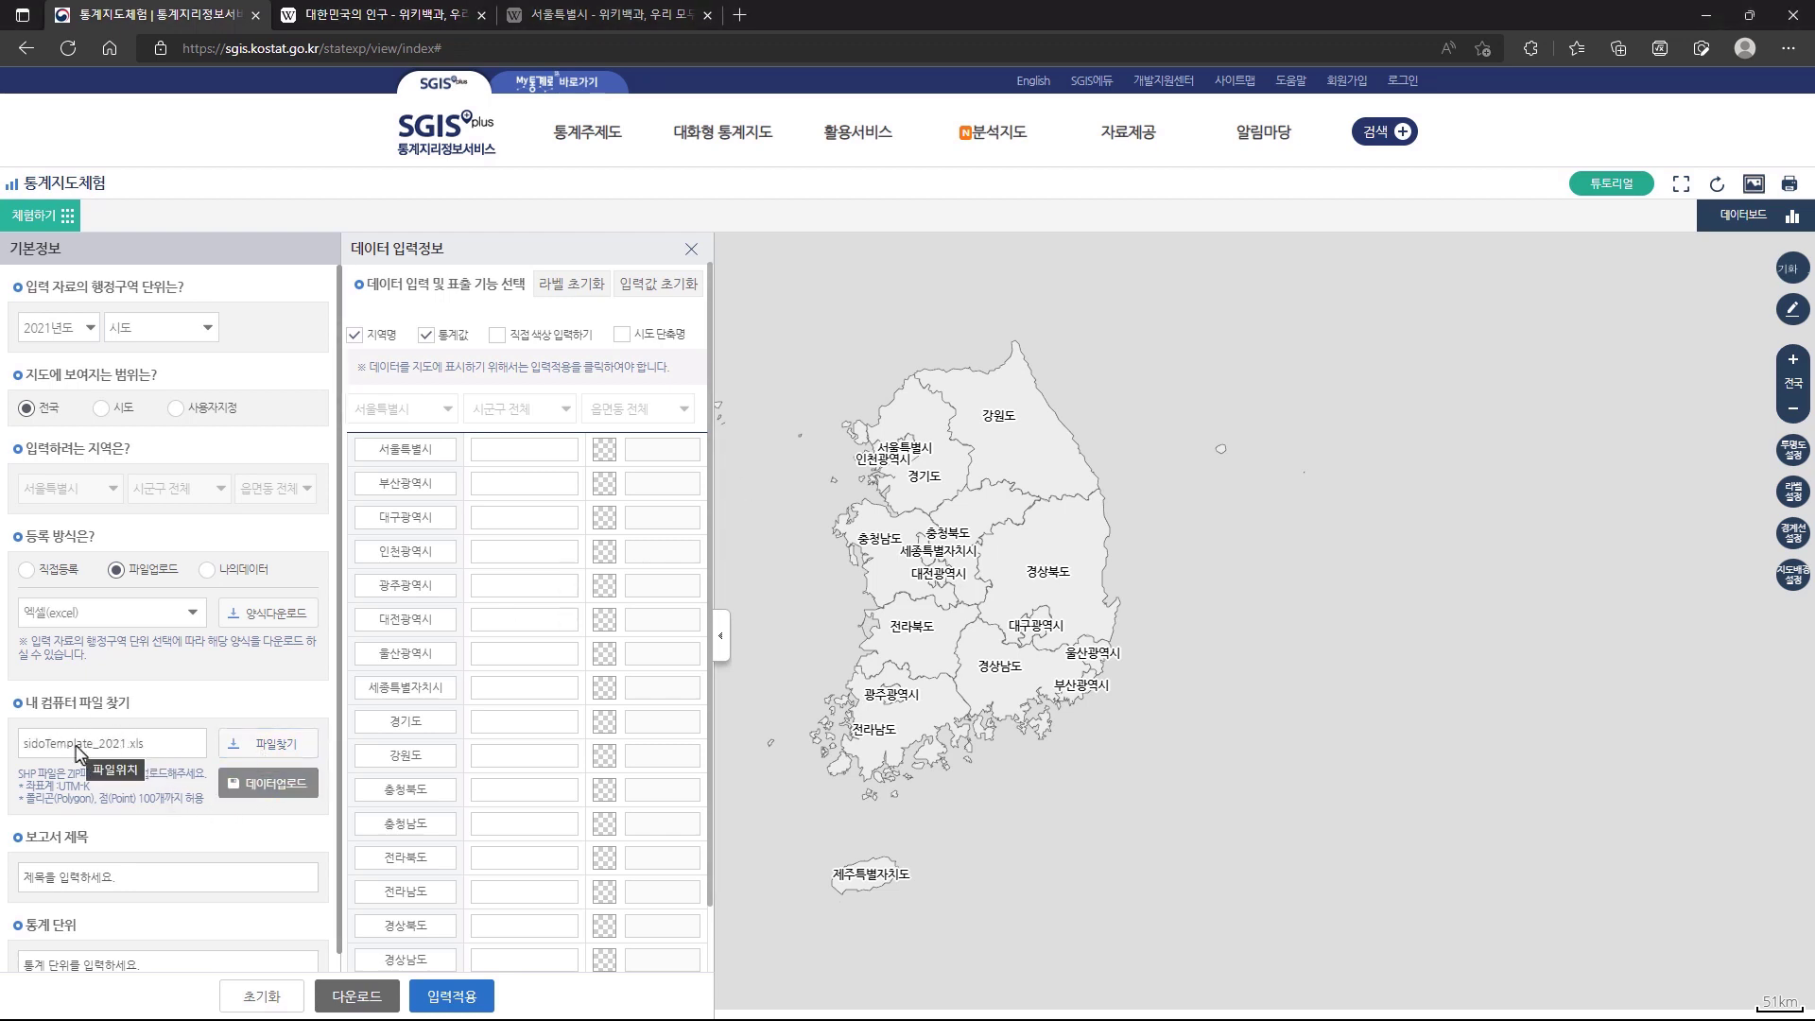
click(271, 792)
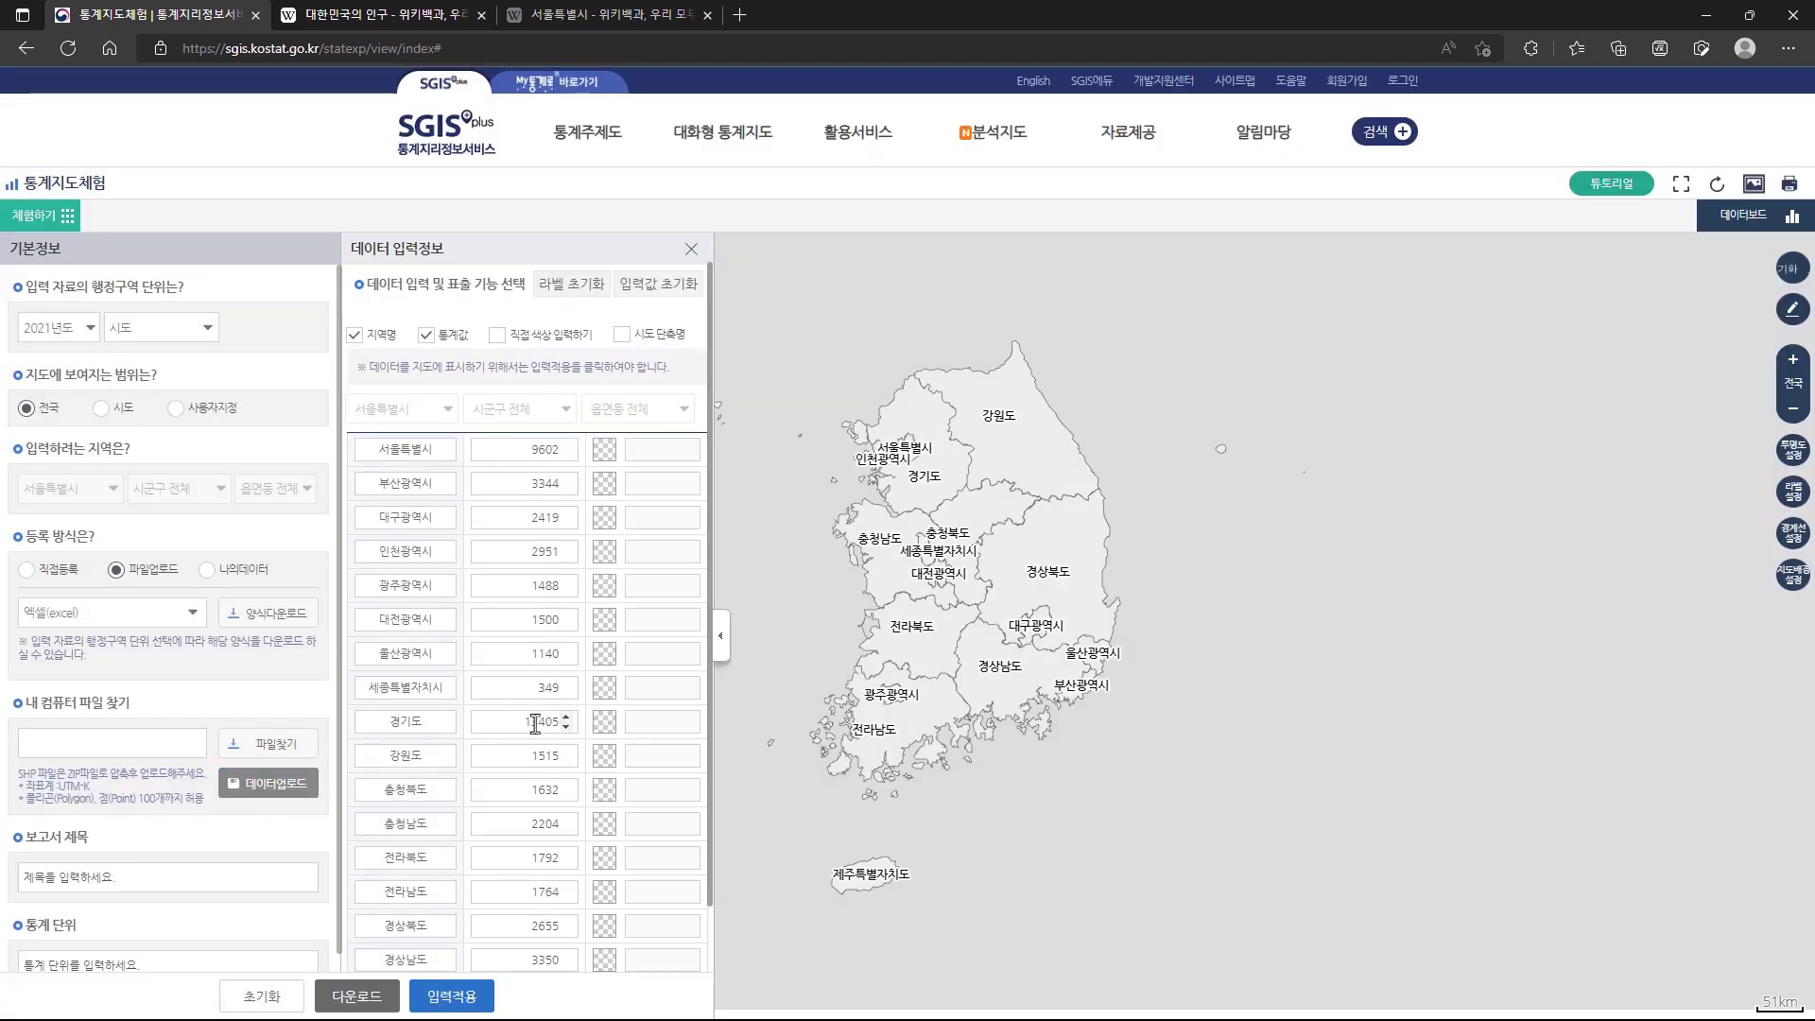
click(358, 337)
click(355, 335)
click(438, 1008)
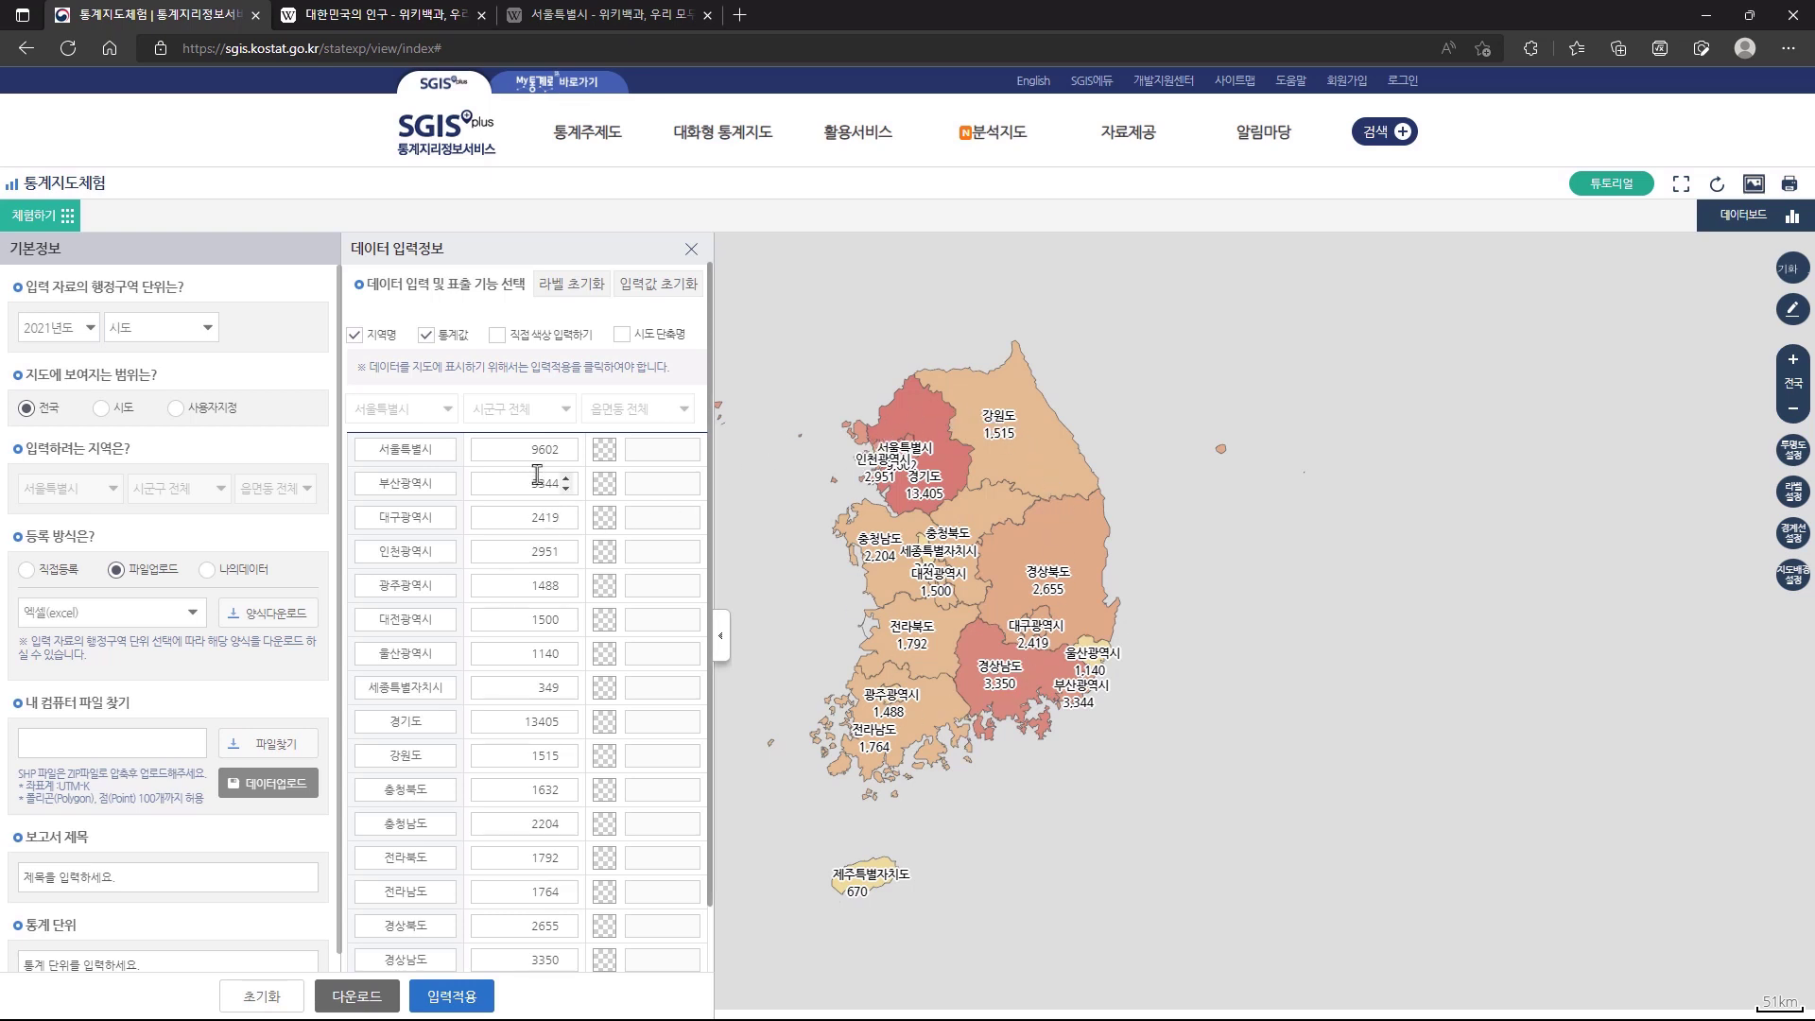
Collapse the data input panels, then reverse the legend's colour order and restore it.
click(726, 650)
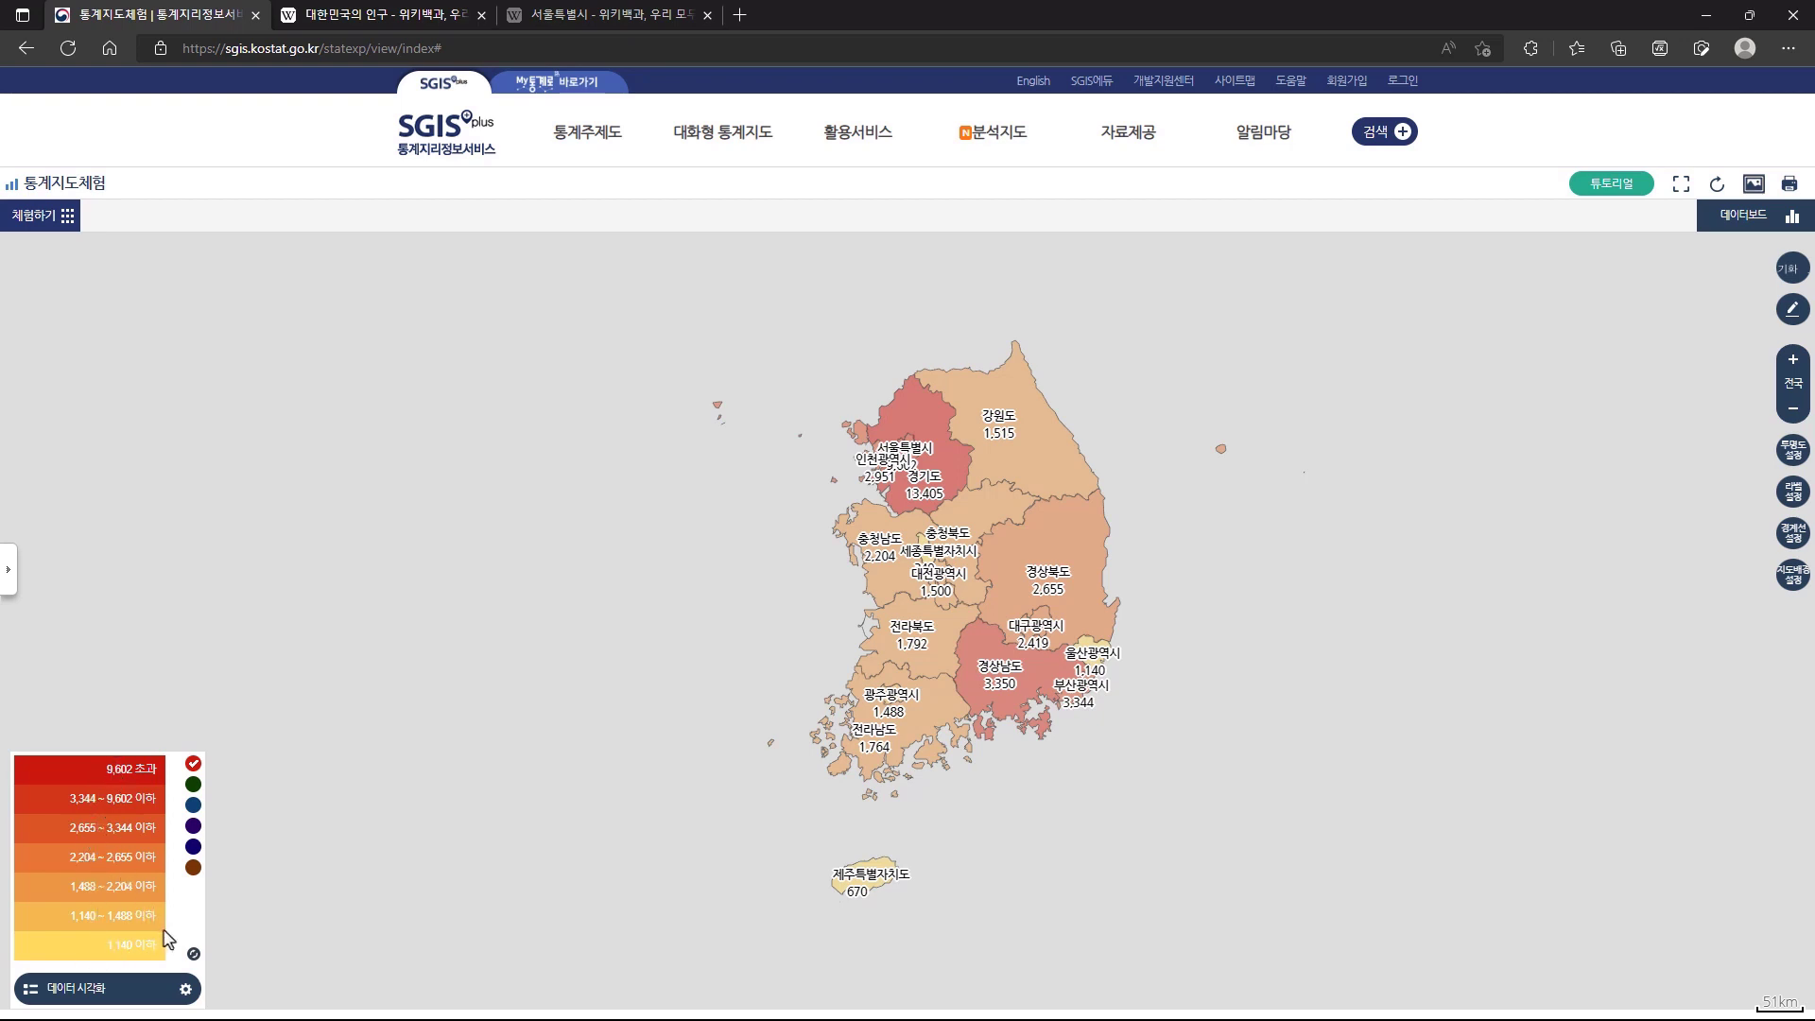
click(194, 956)
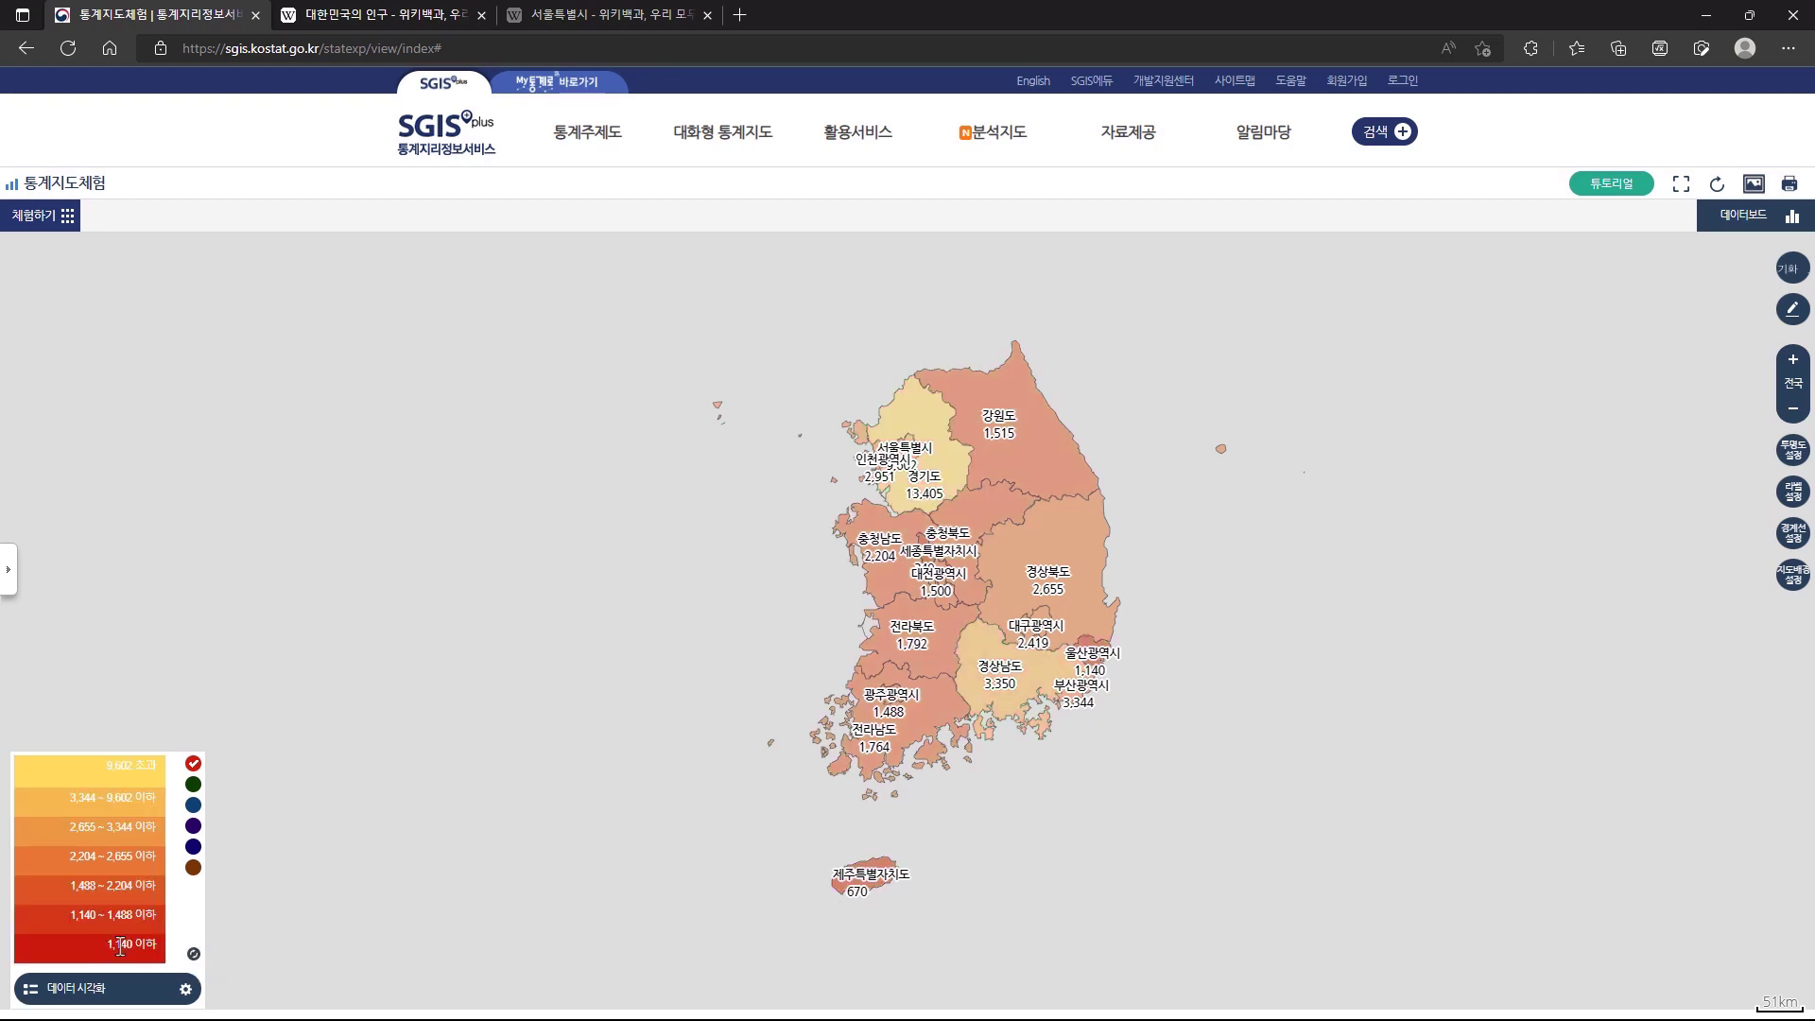
click(194, 955)
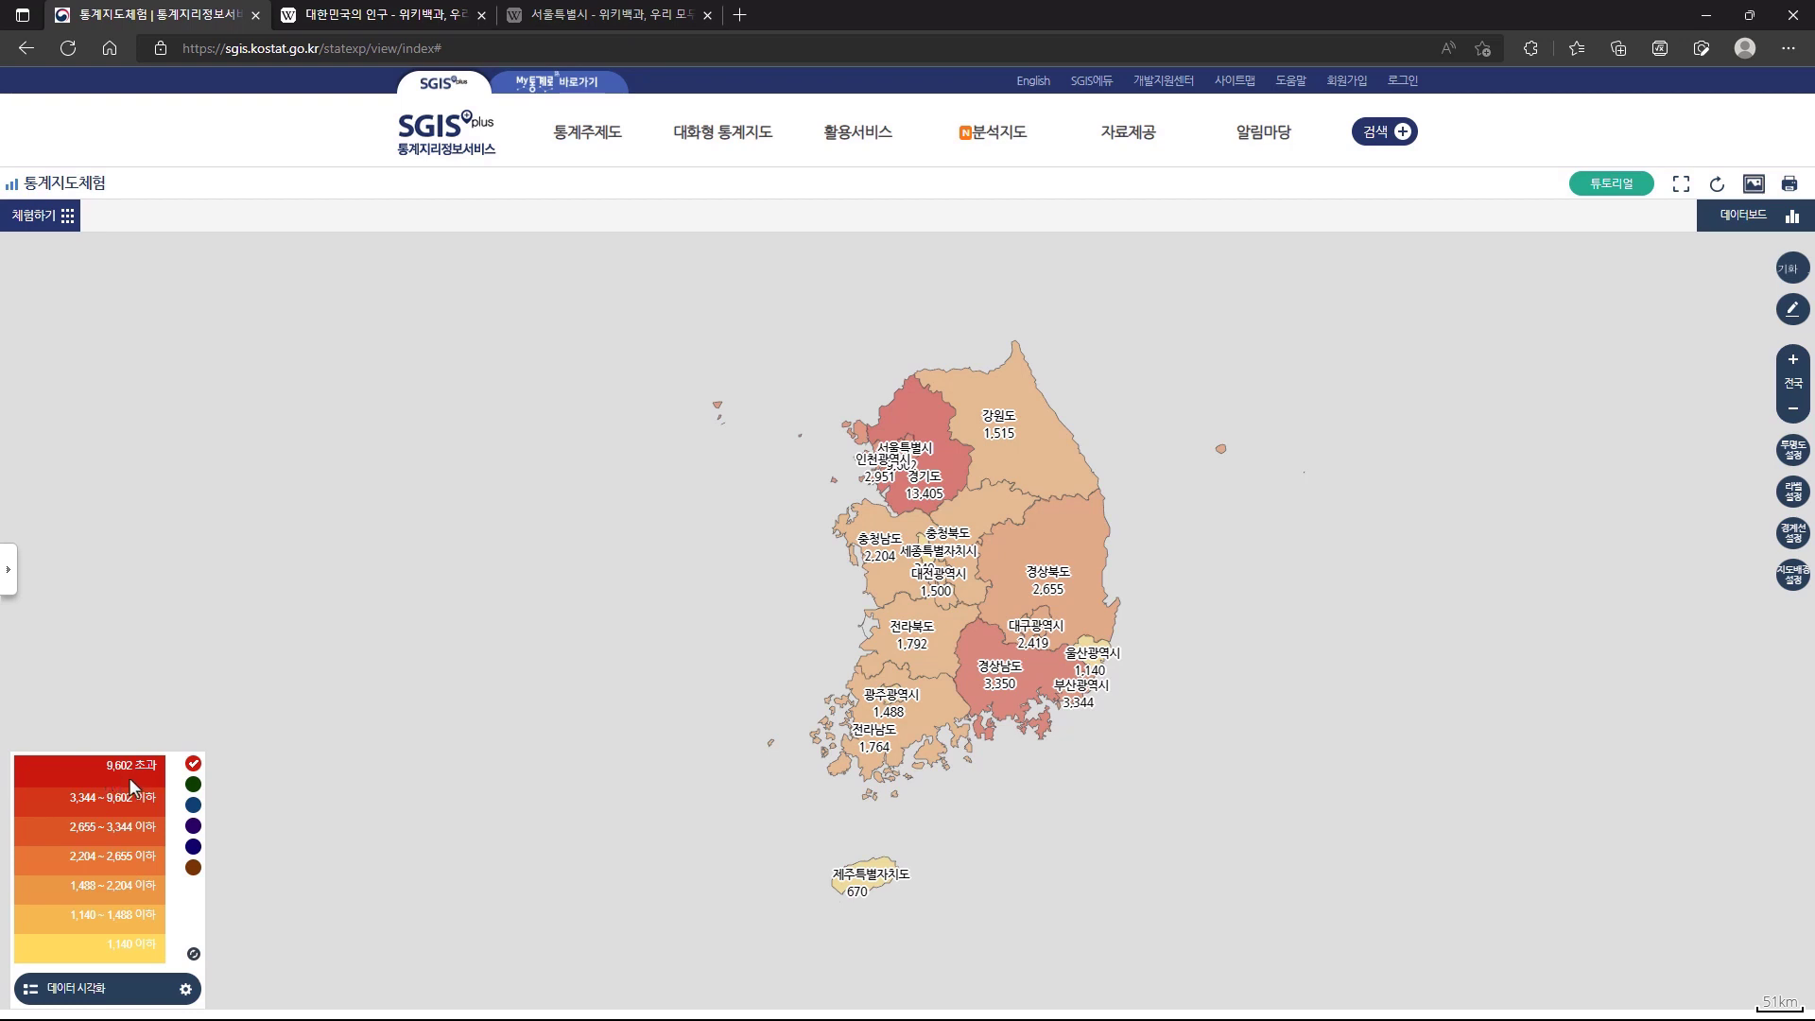
Try the legend's other colour schemes, including purple, and settle on the green scheme.
click(194, 786)
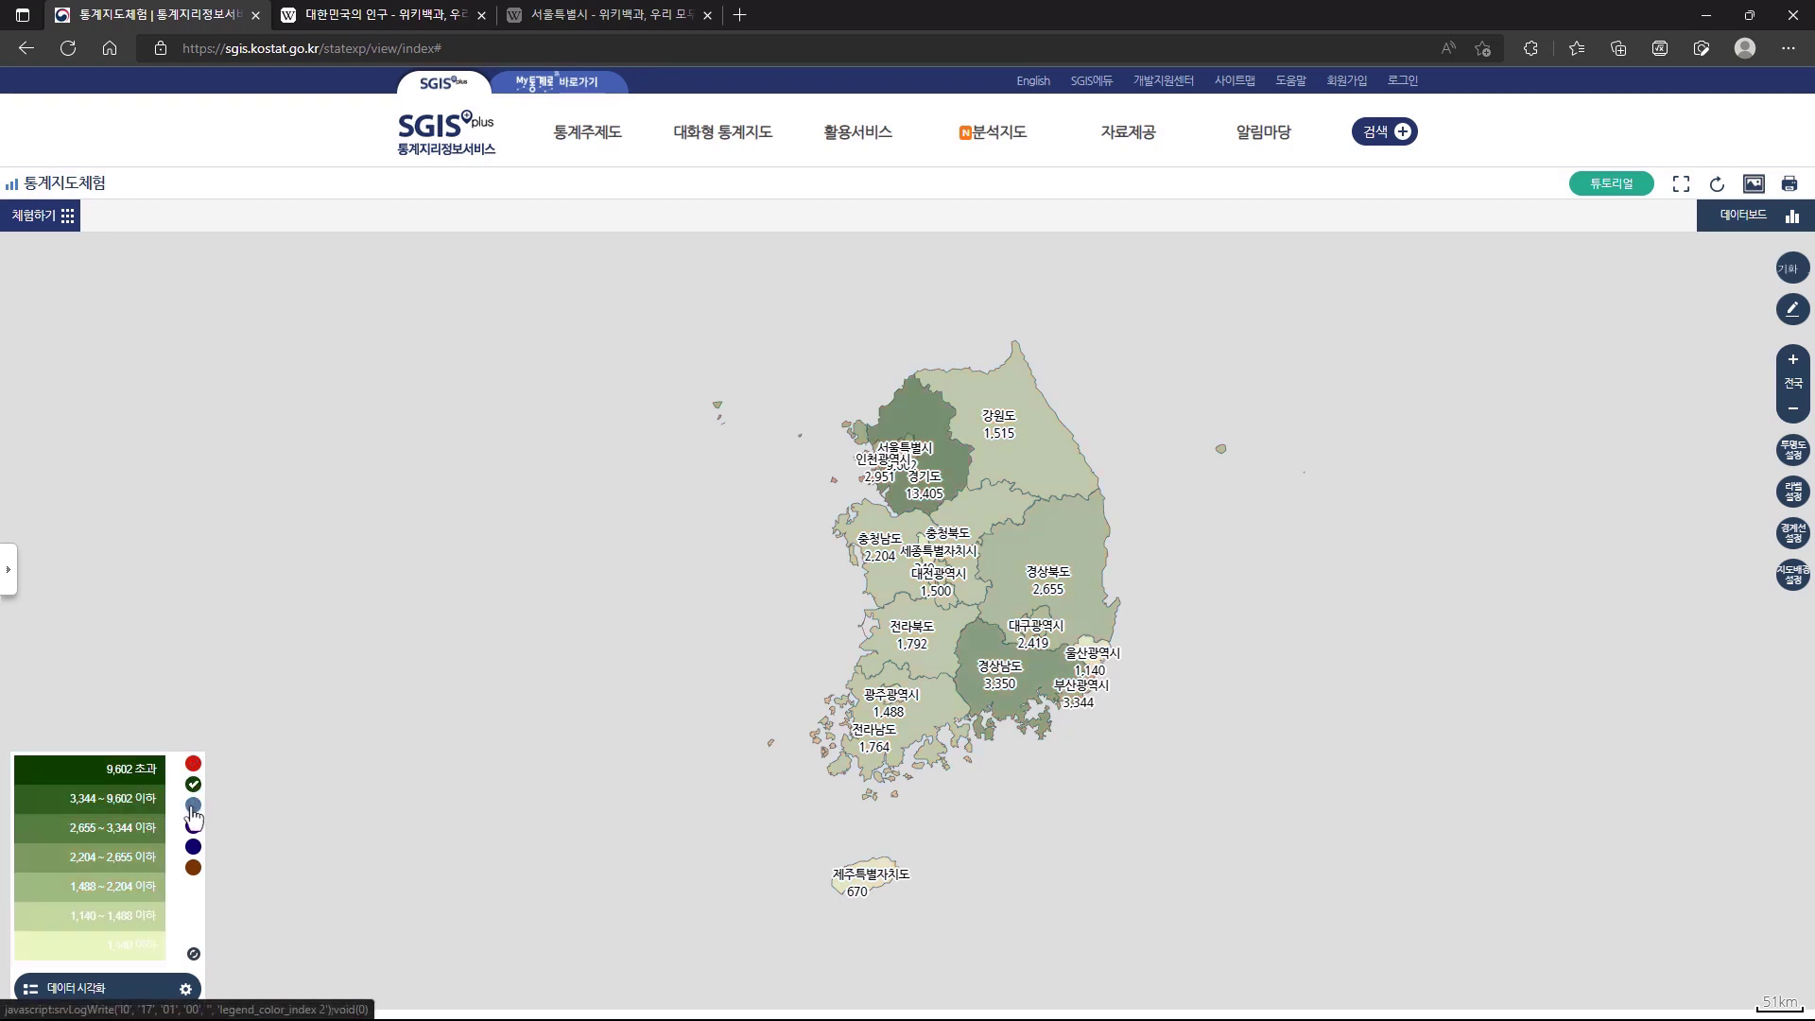
click(193, 804)
click(192, 827)
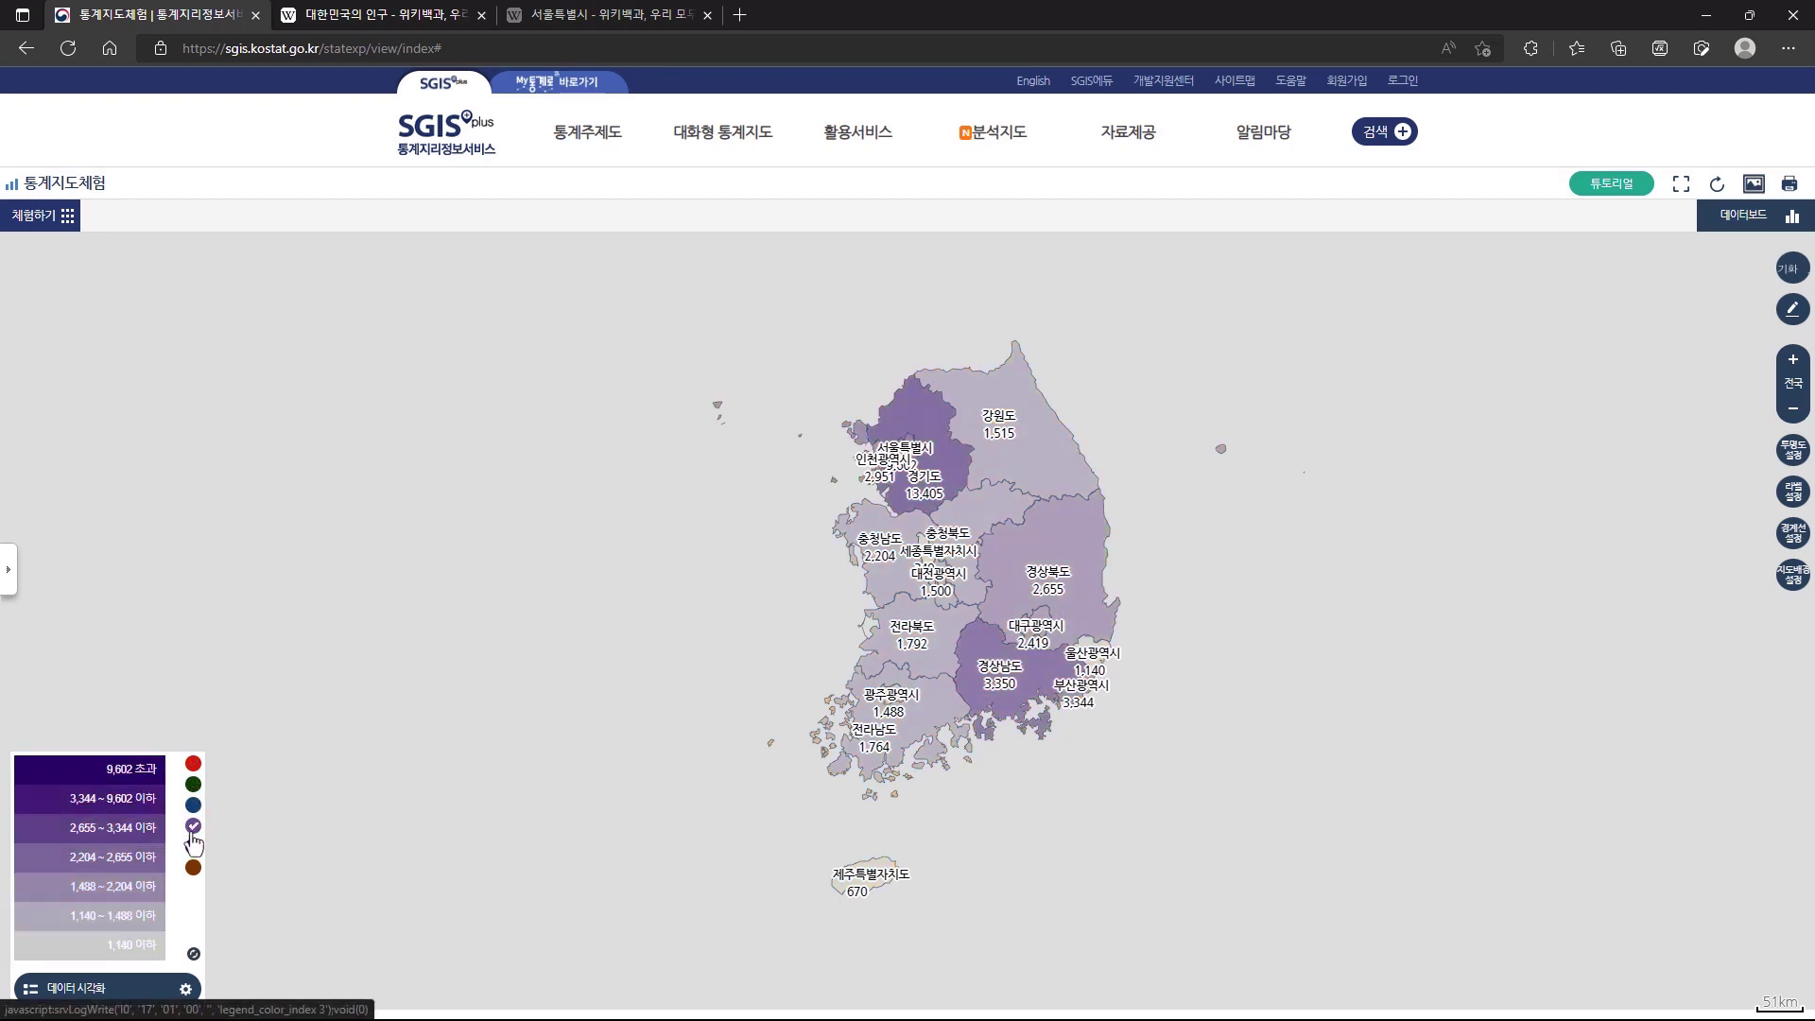
click(193, 865)
click(193, 787)
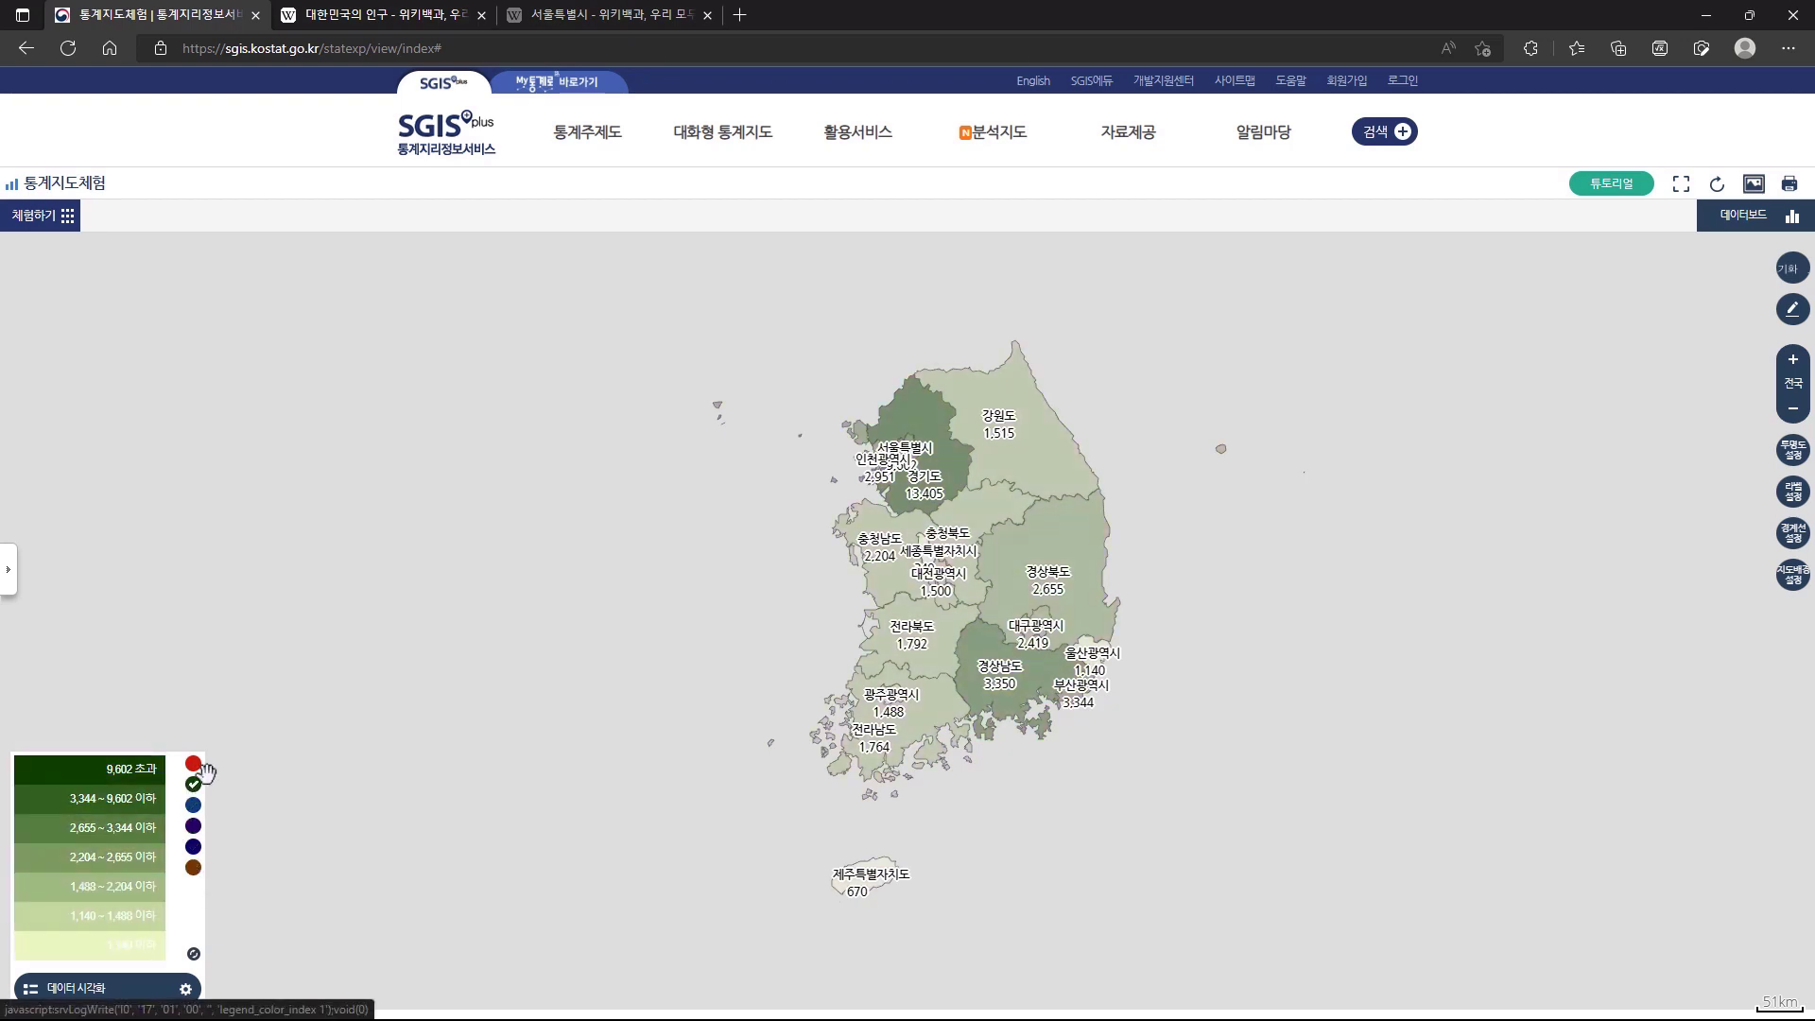
Open the data visualization type settings, reselect the 색상 map, and change it to the 버블 map.
click(186, 991)
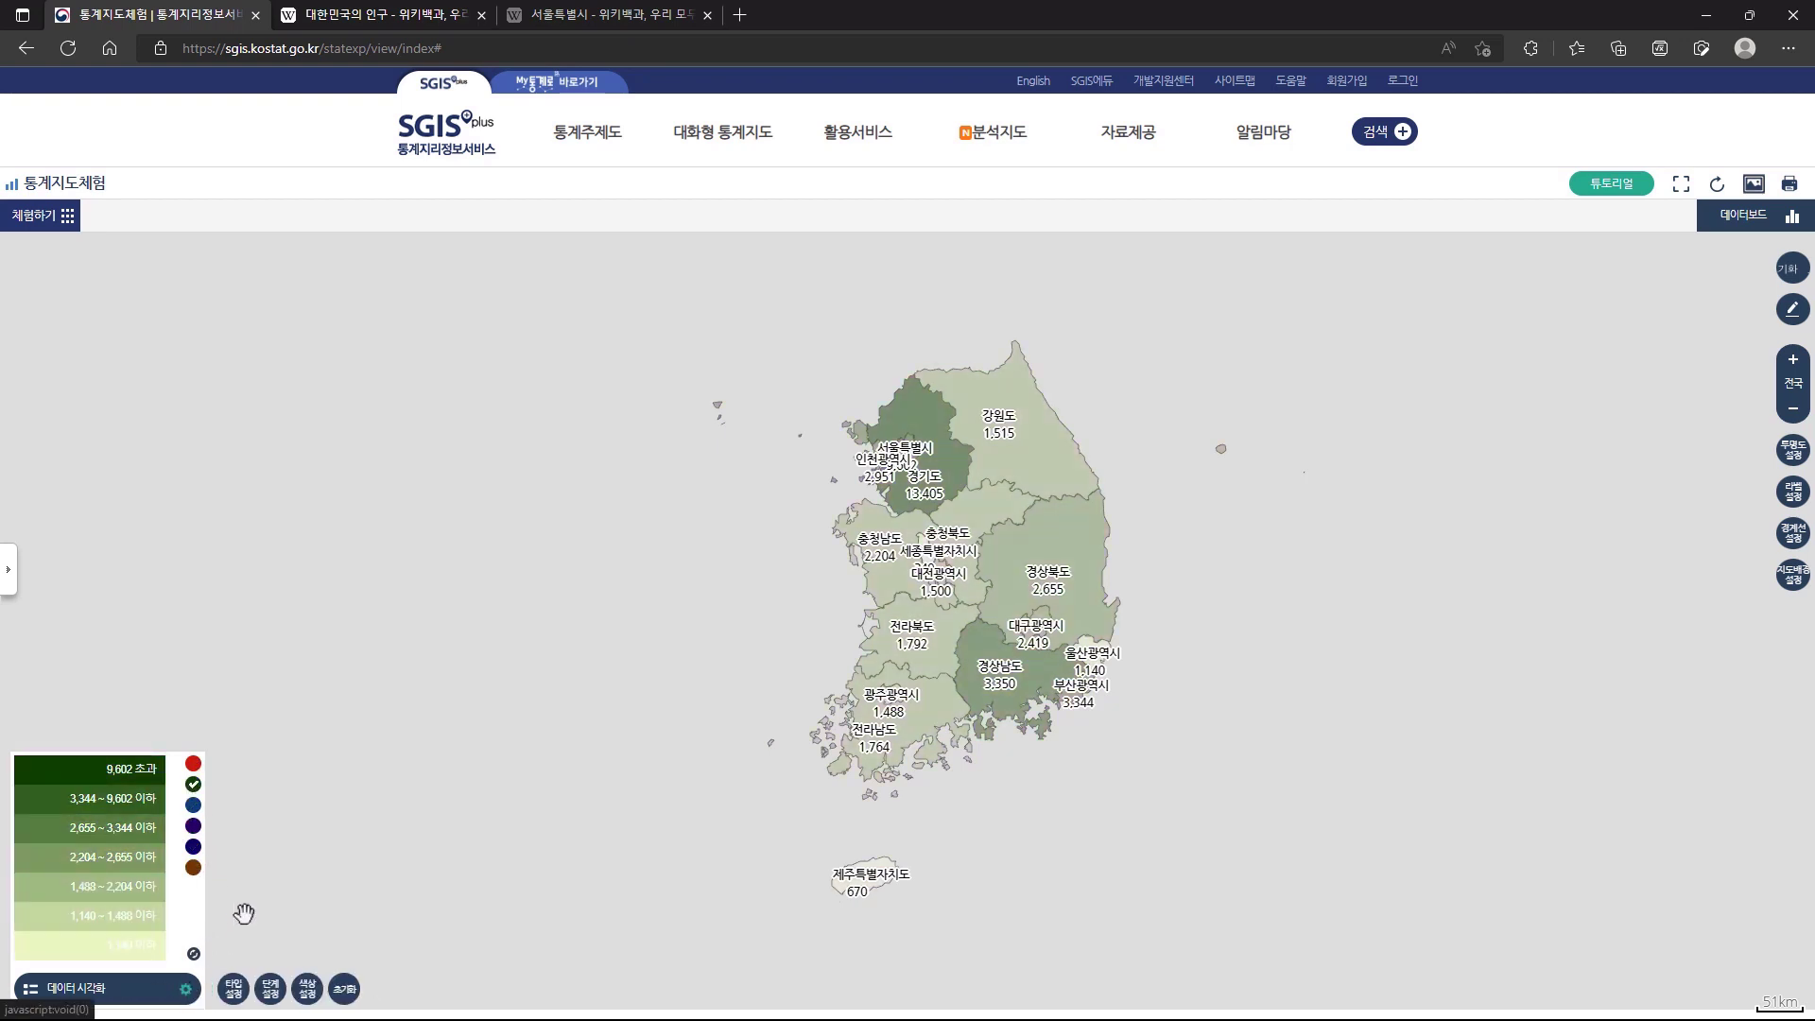
click(235, 1001)
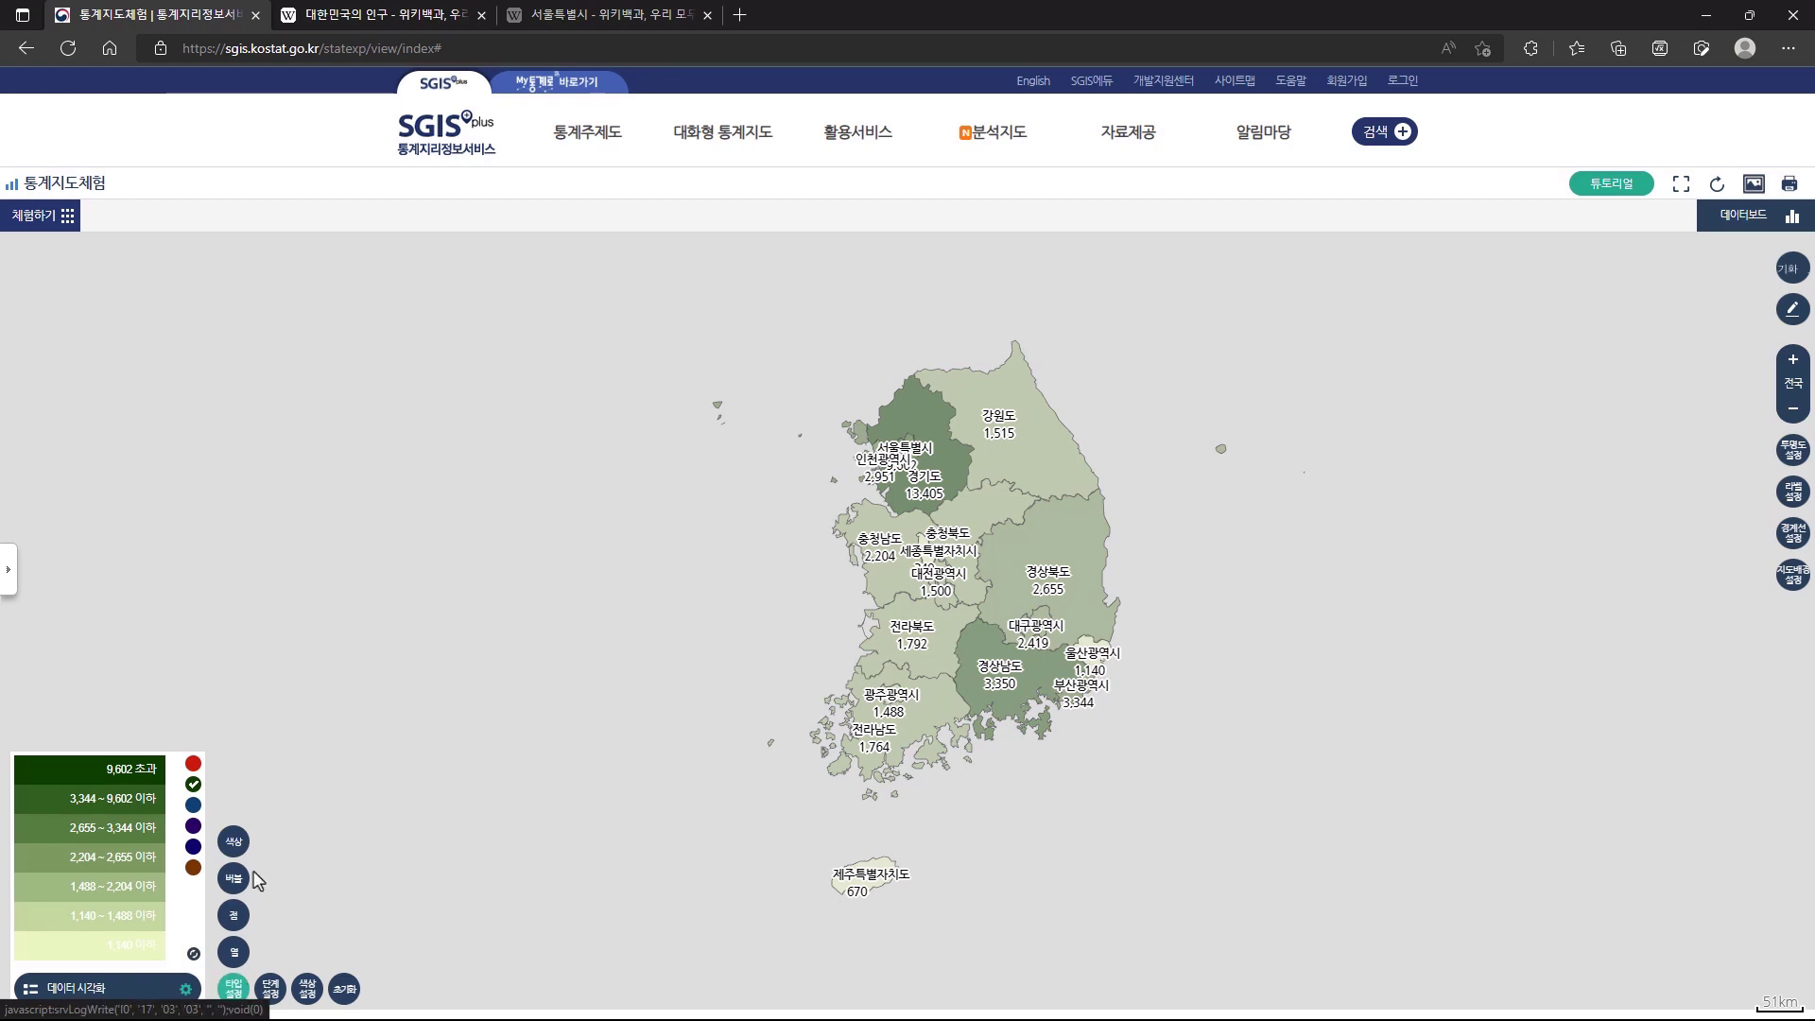
click(234, 844)
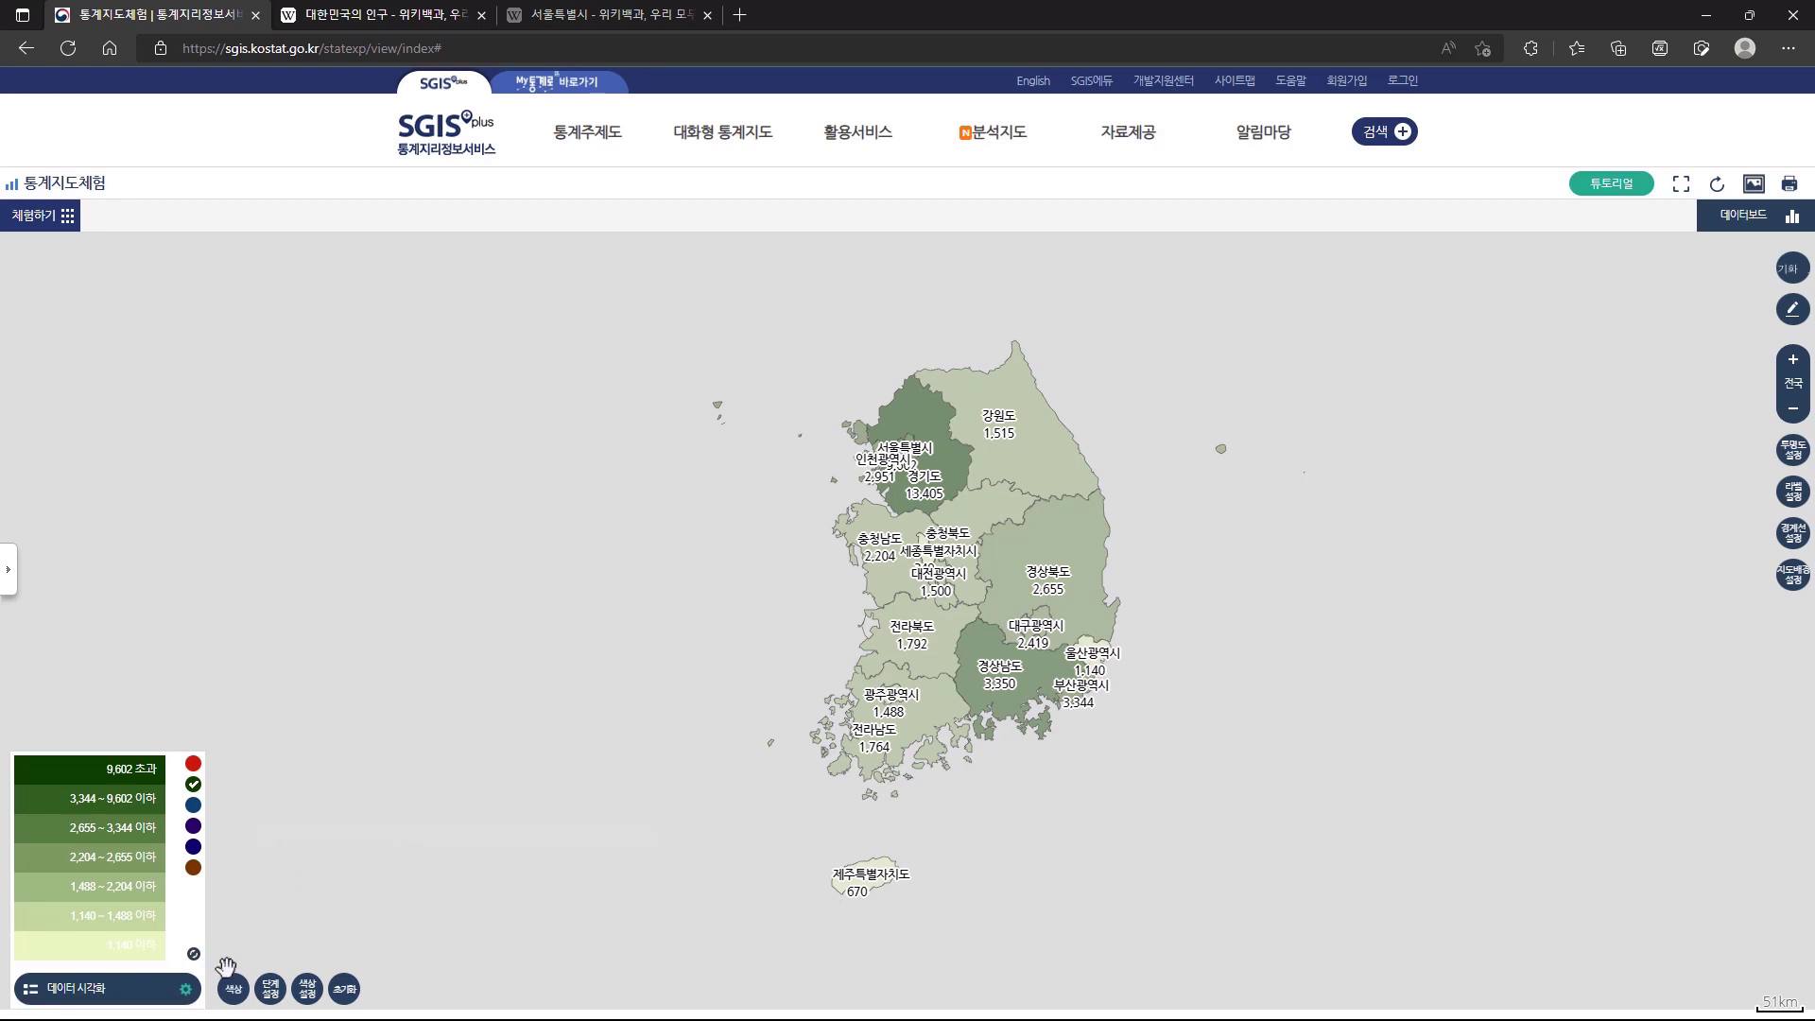
click(233, 989)
click(234, 879)
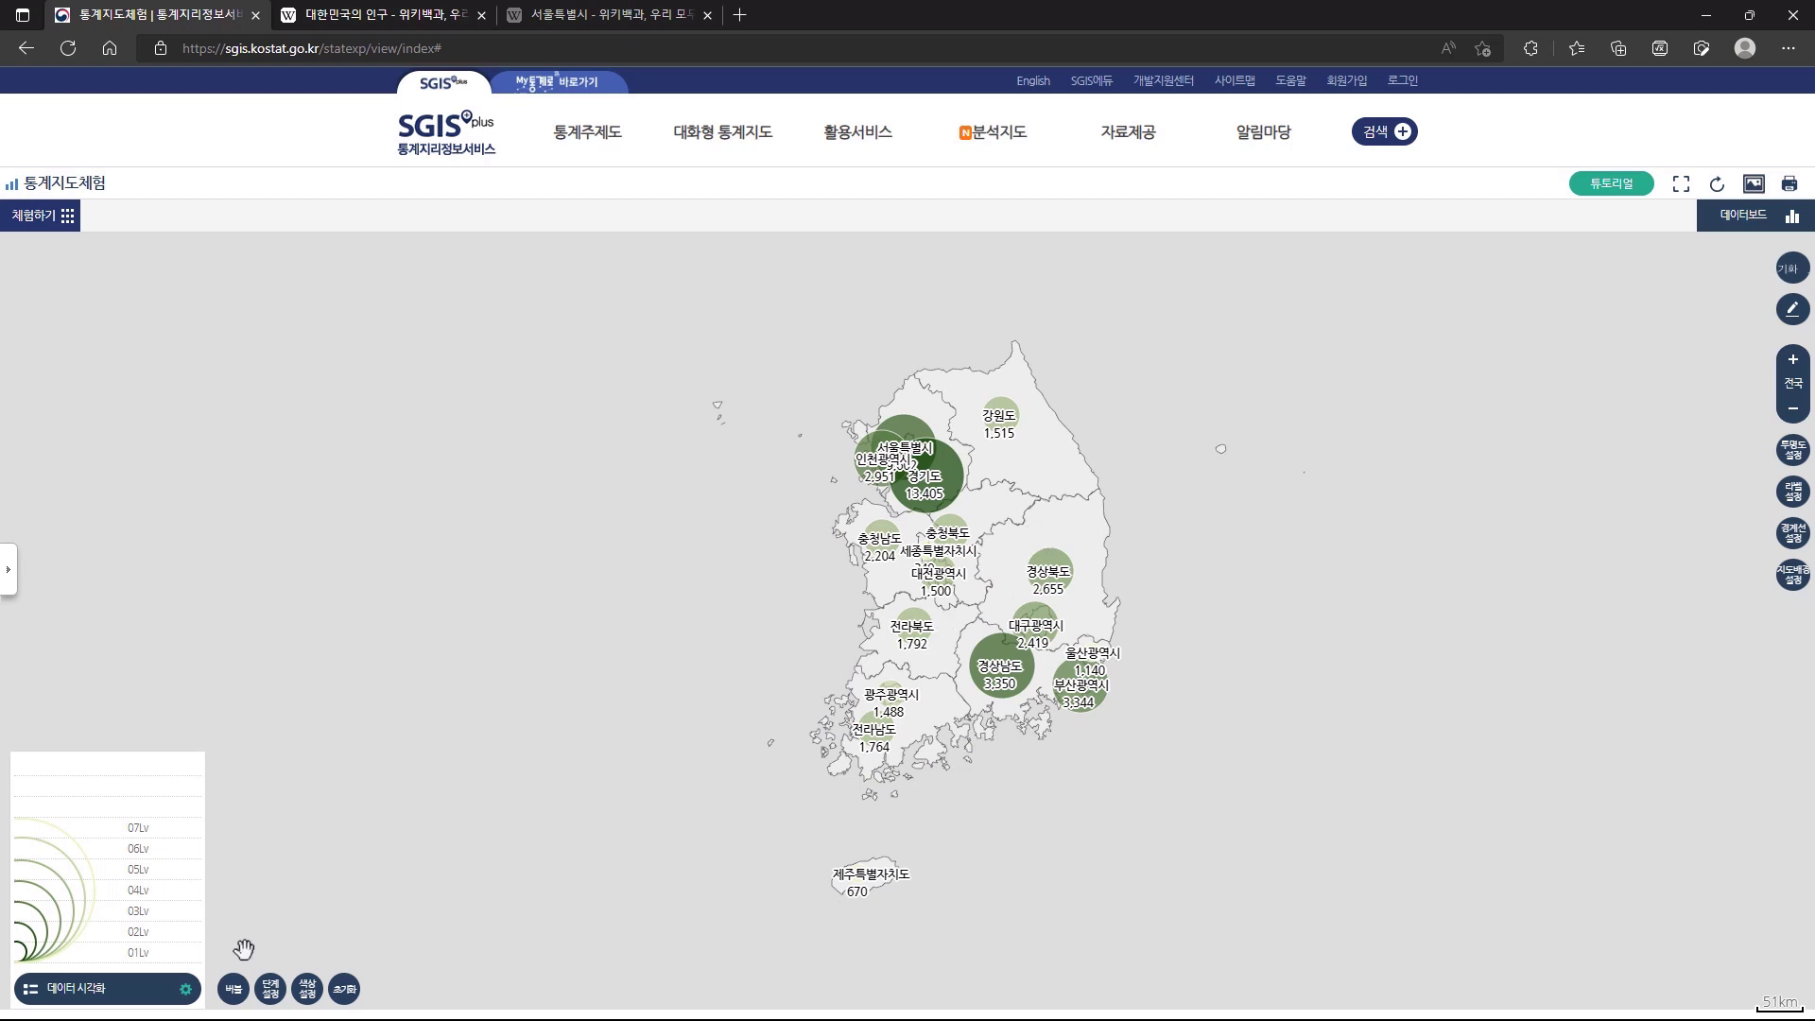
Try the 점 map and the 열 heat map, setting the heat map's radius to 29 and blur to 72.
click(234, 989)
click(234, 916)
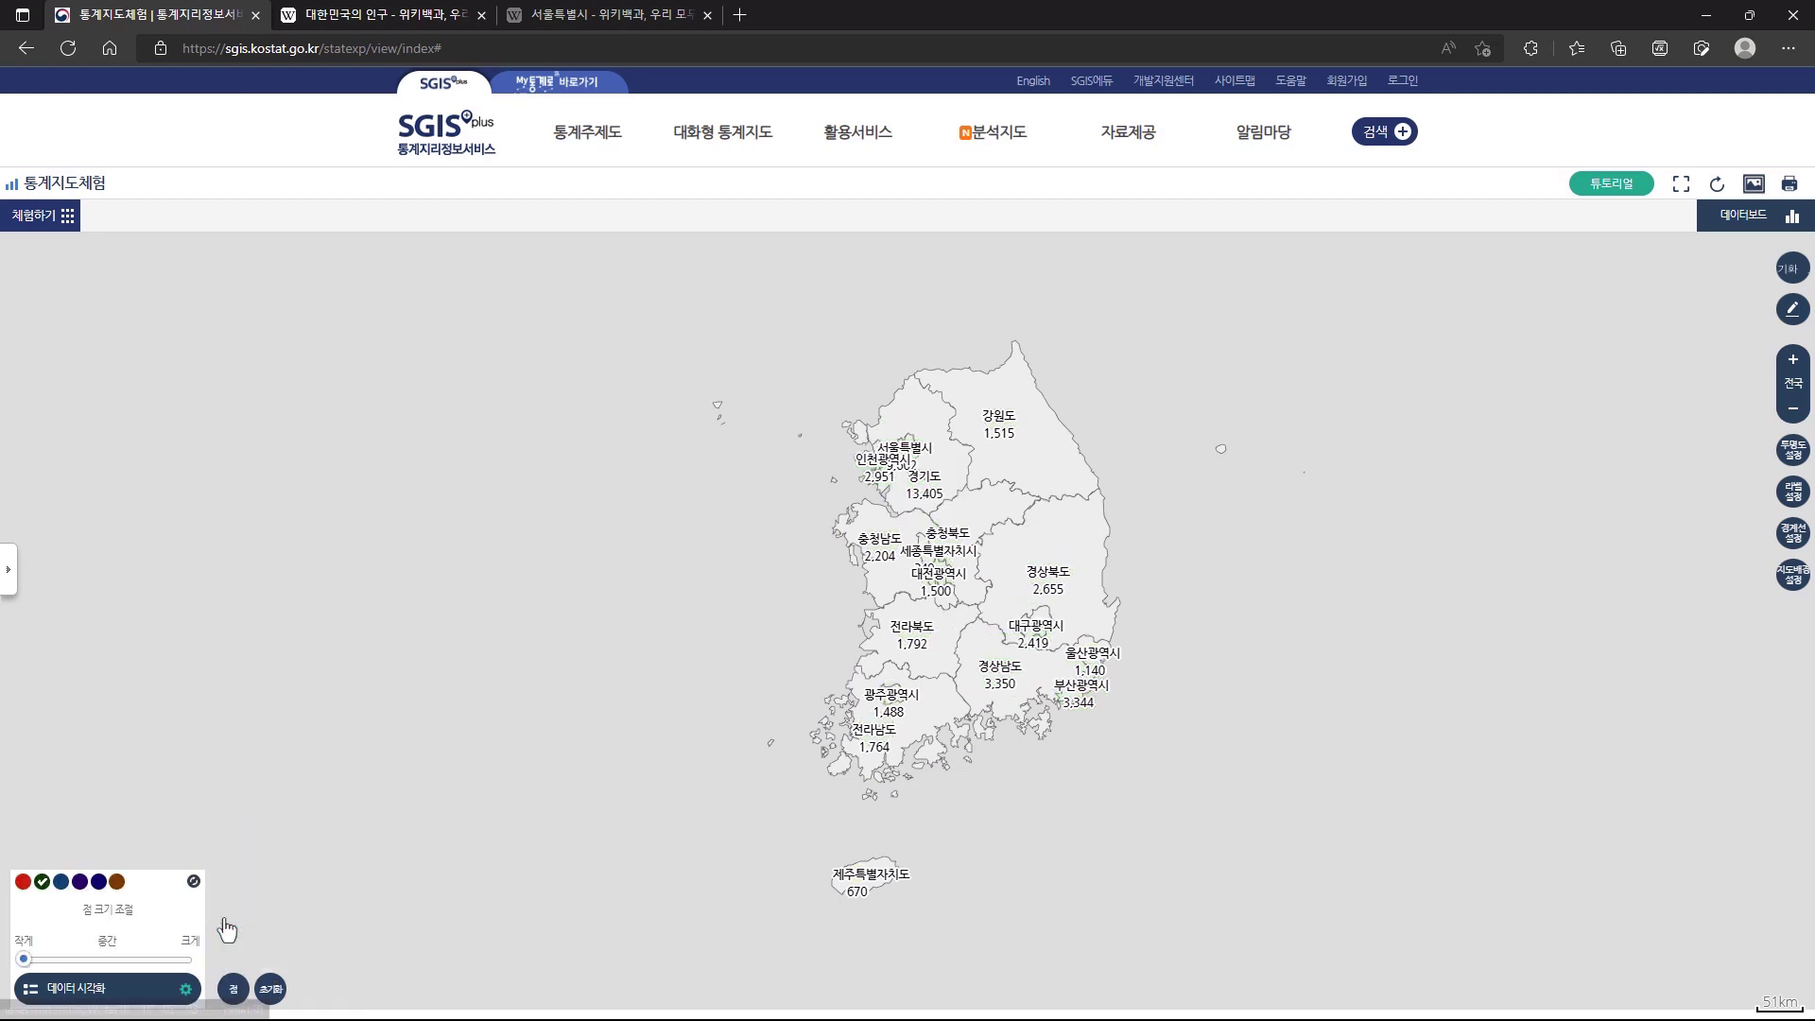
click(234, 989)
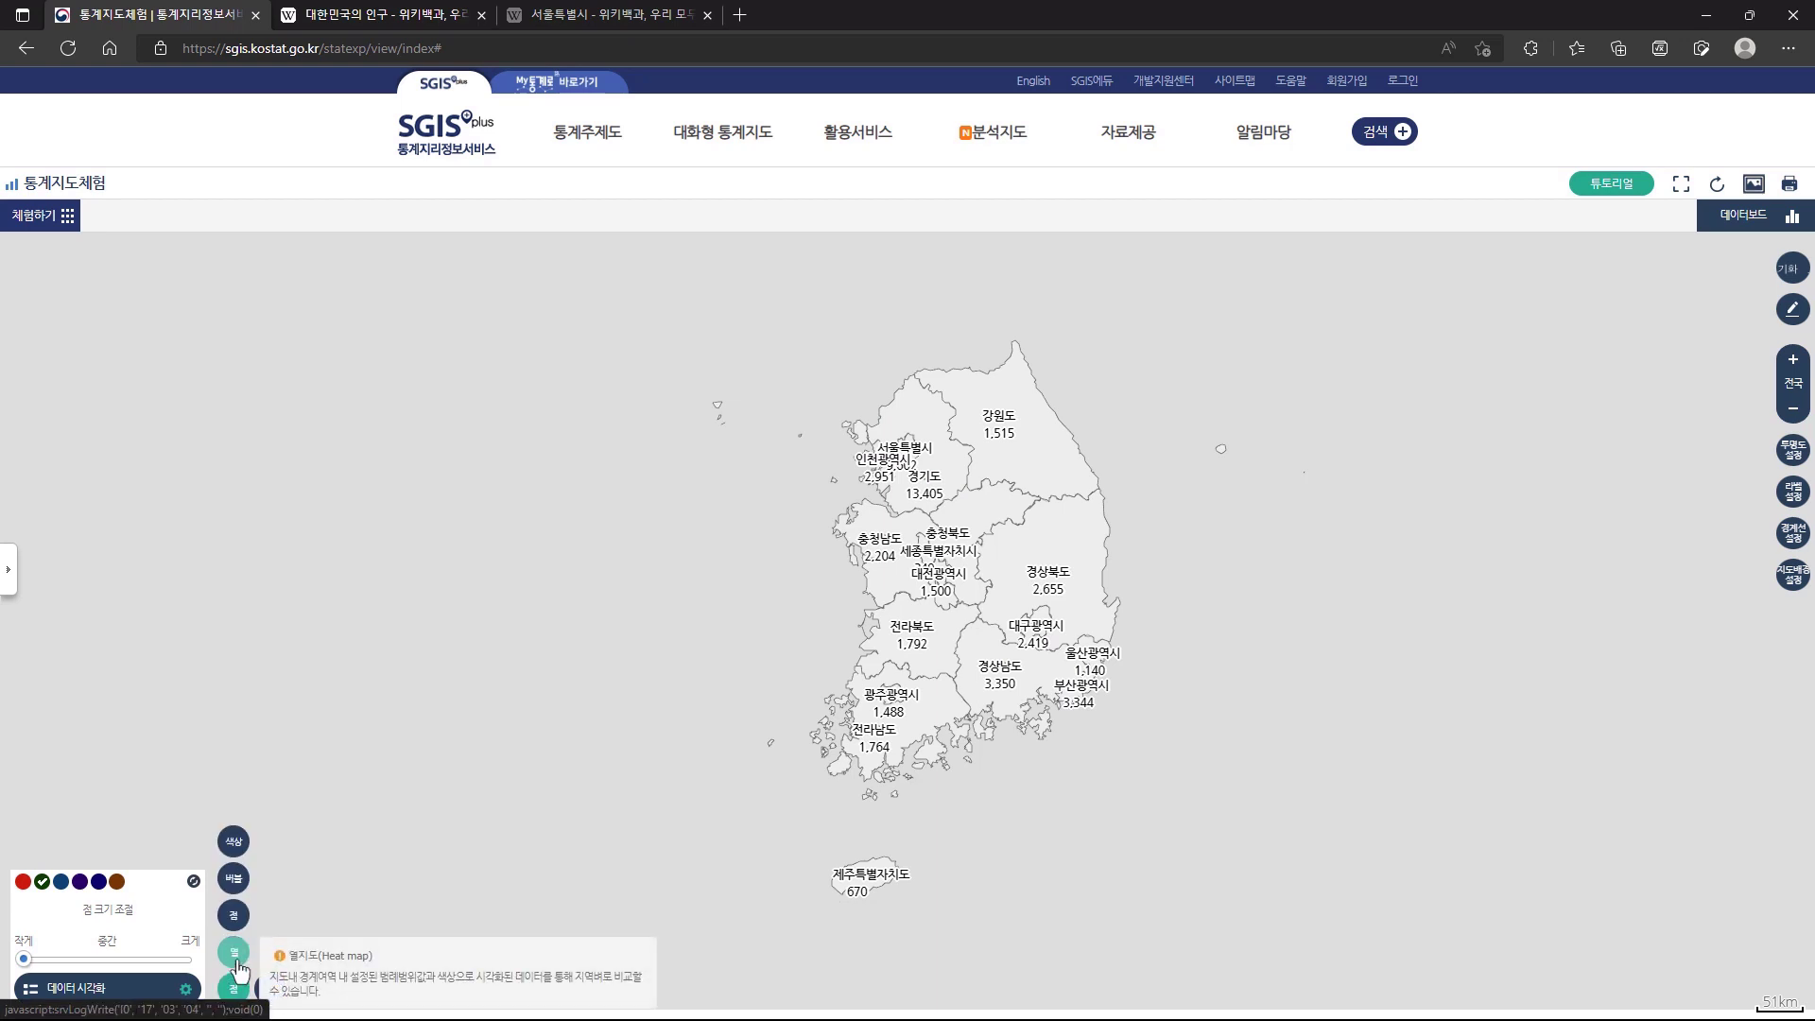
click(235, 953)
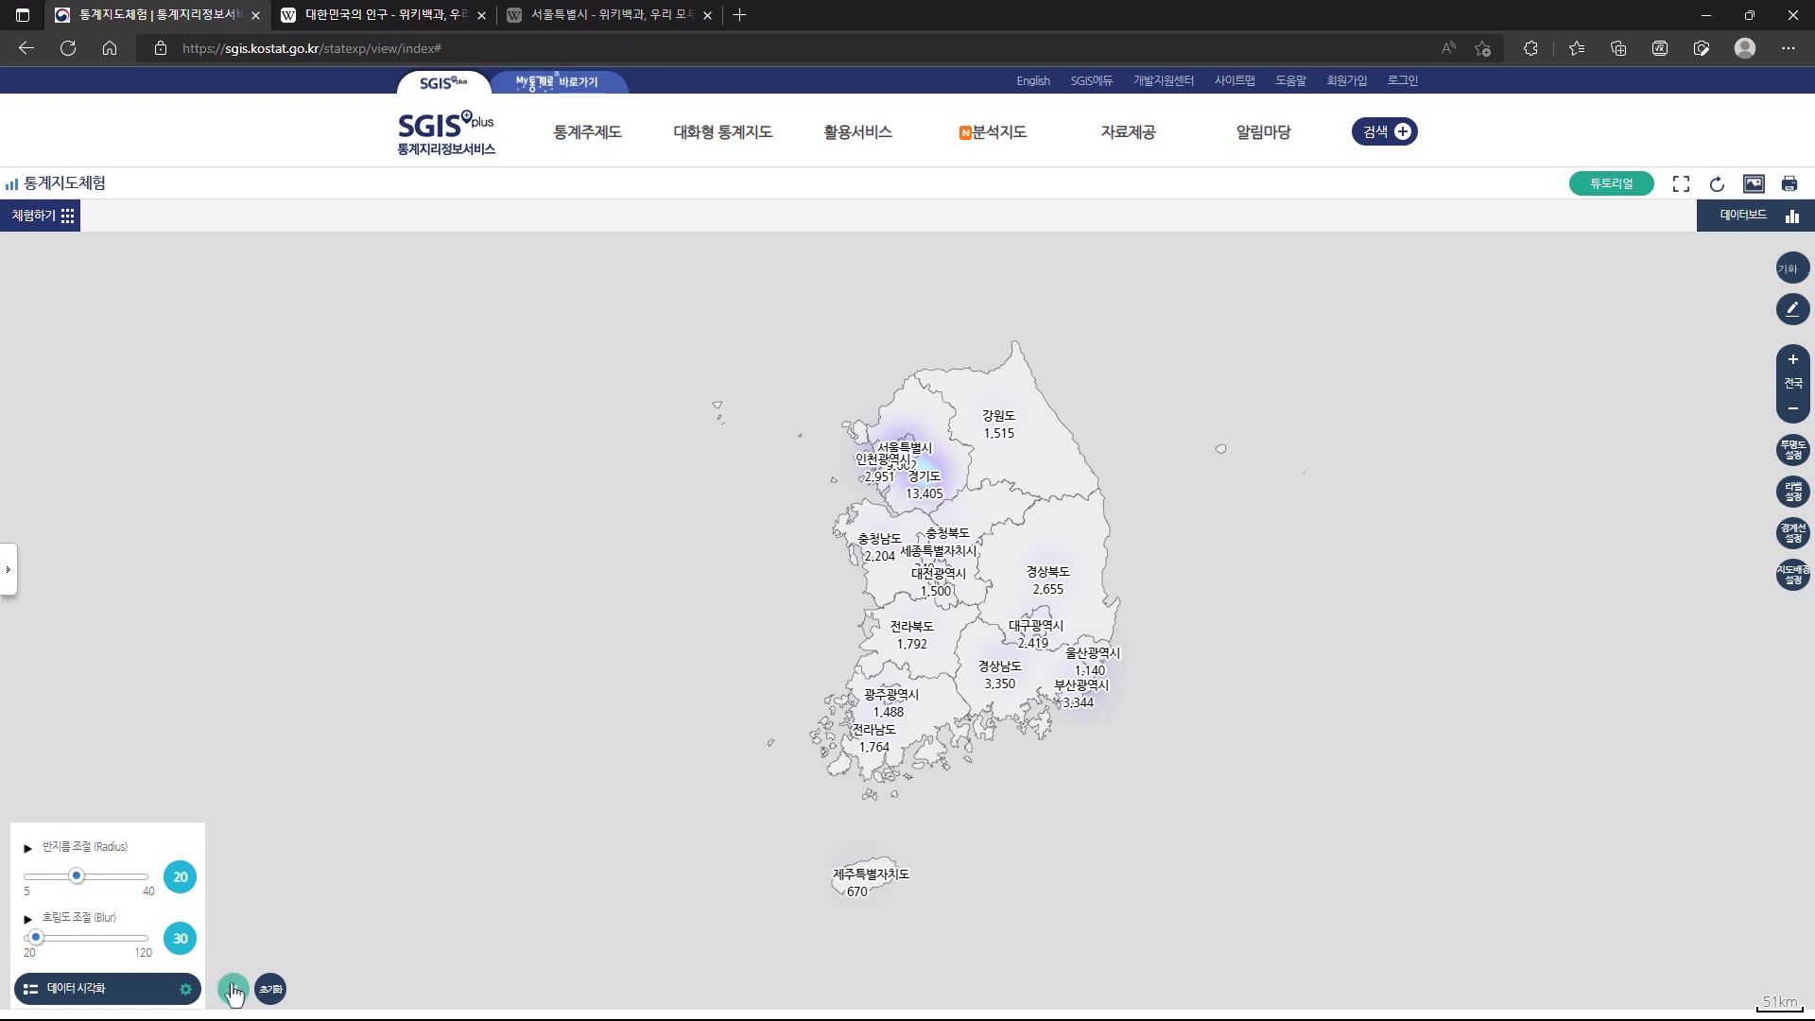
drag(38, 940, 98, 880)
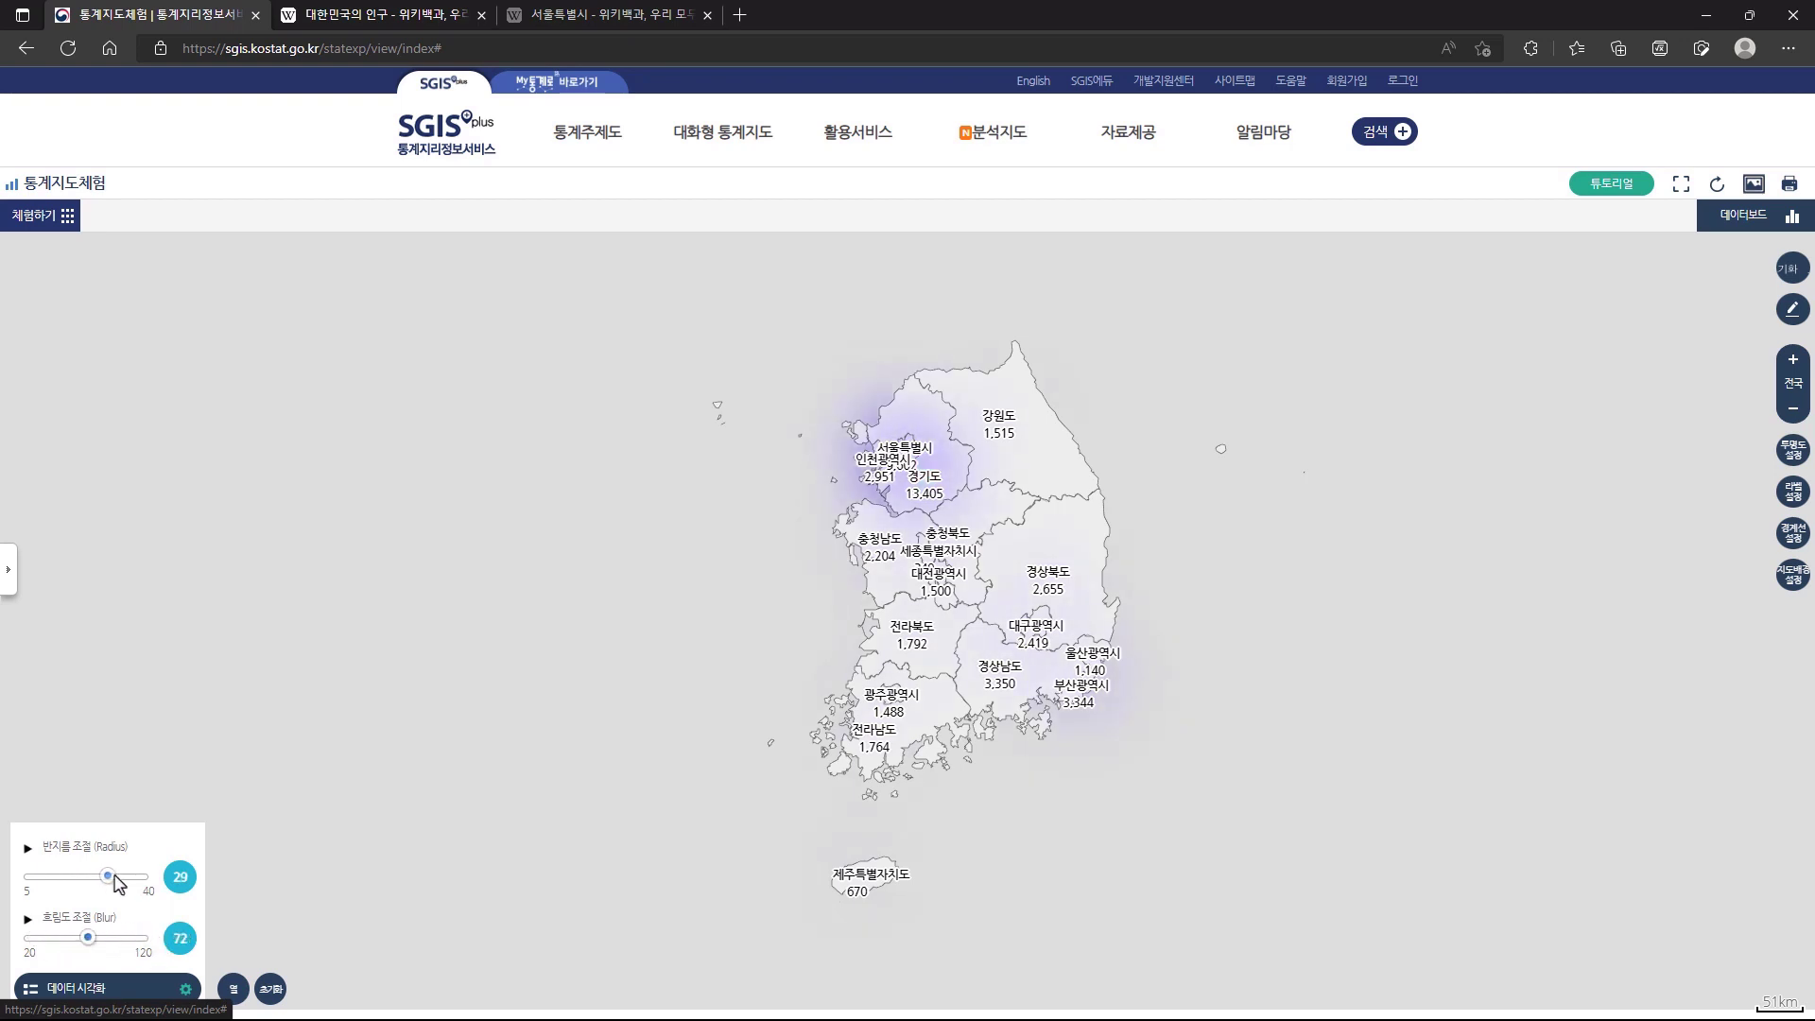
Return the visualization to the 버블 map and set the map's 투명도 to fully opaque.
click(231, 990)
click(235, 889)
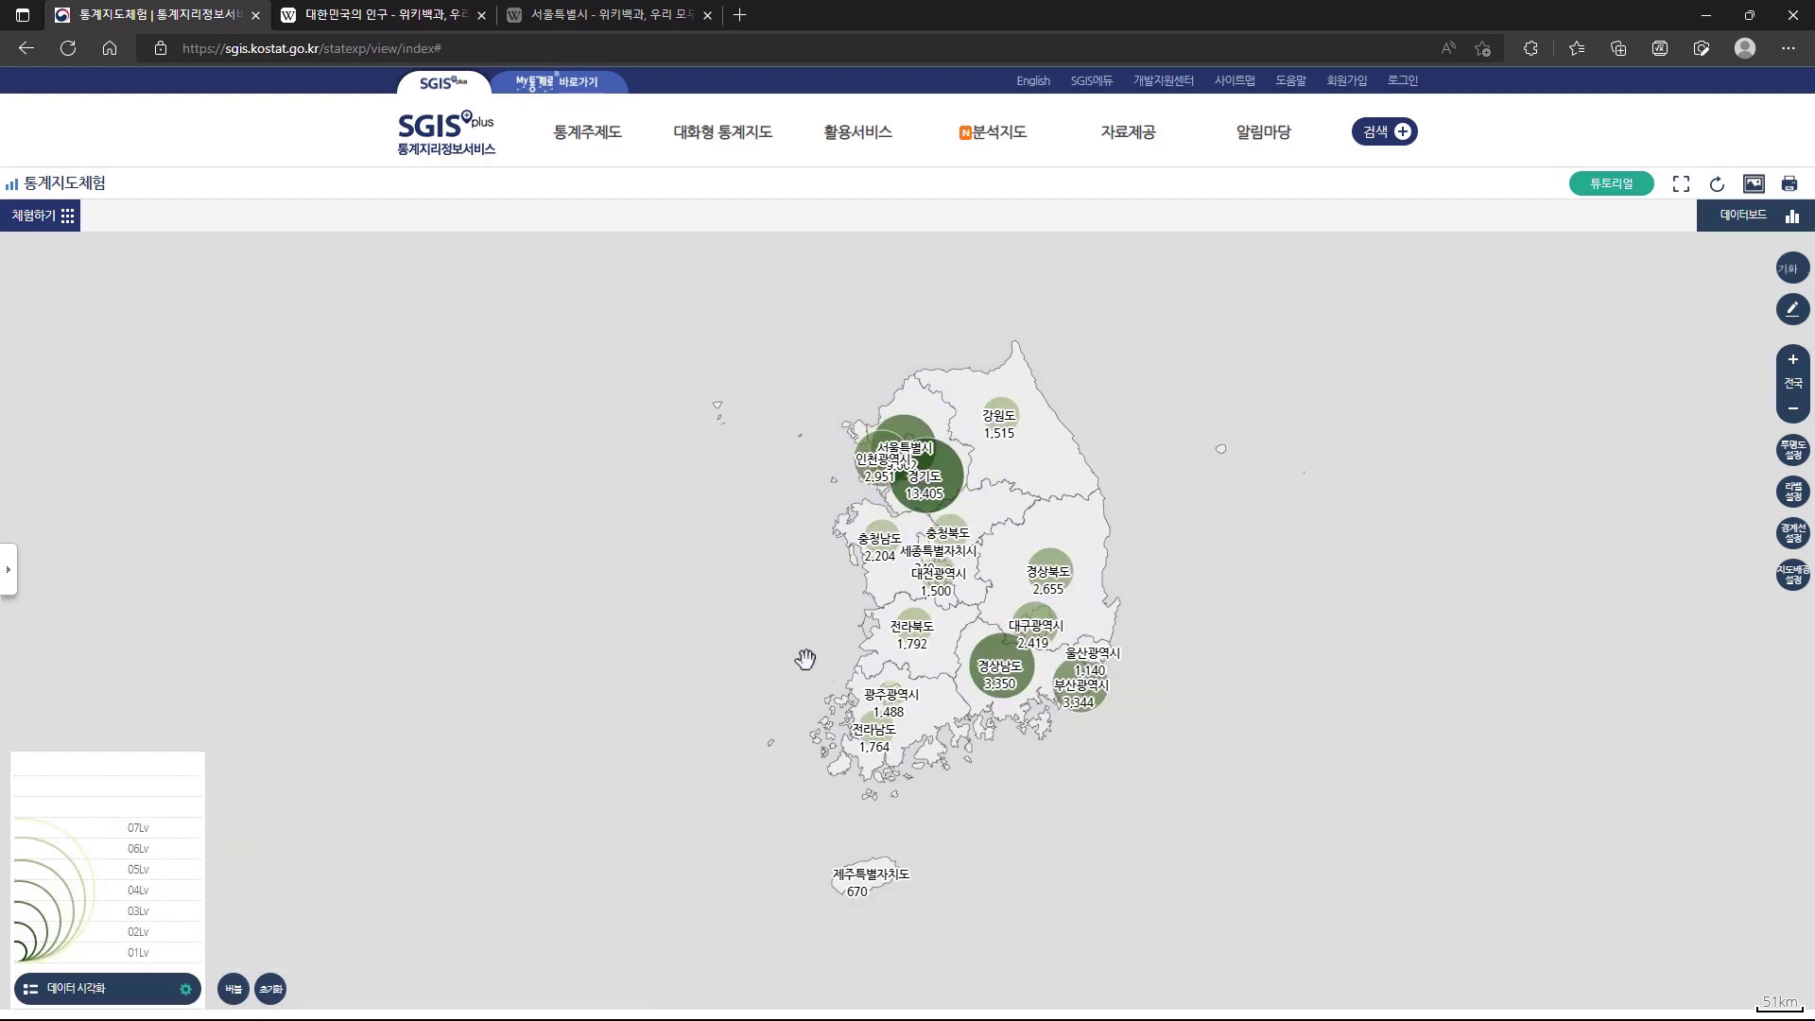
click(230, 991)
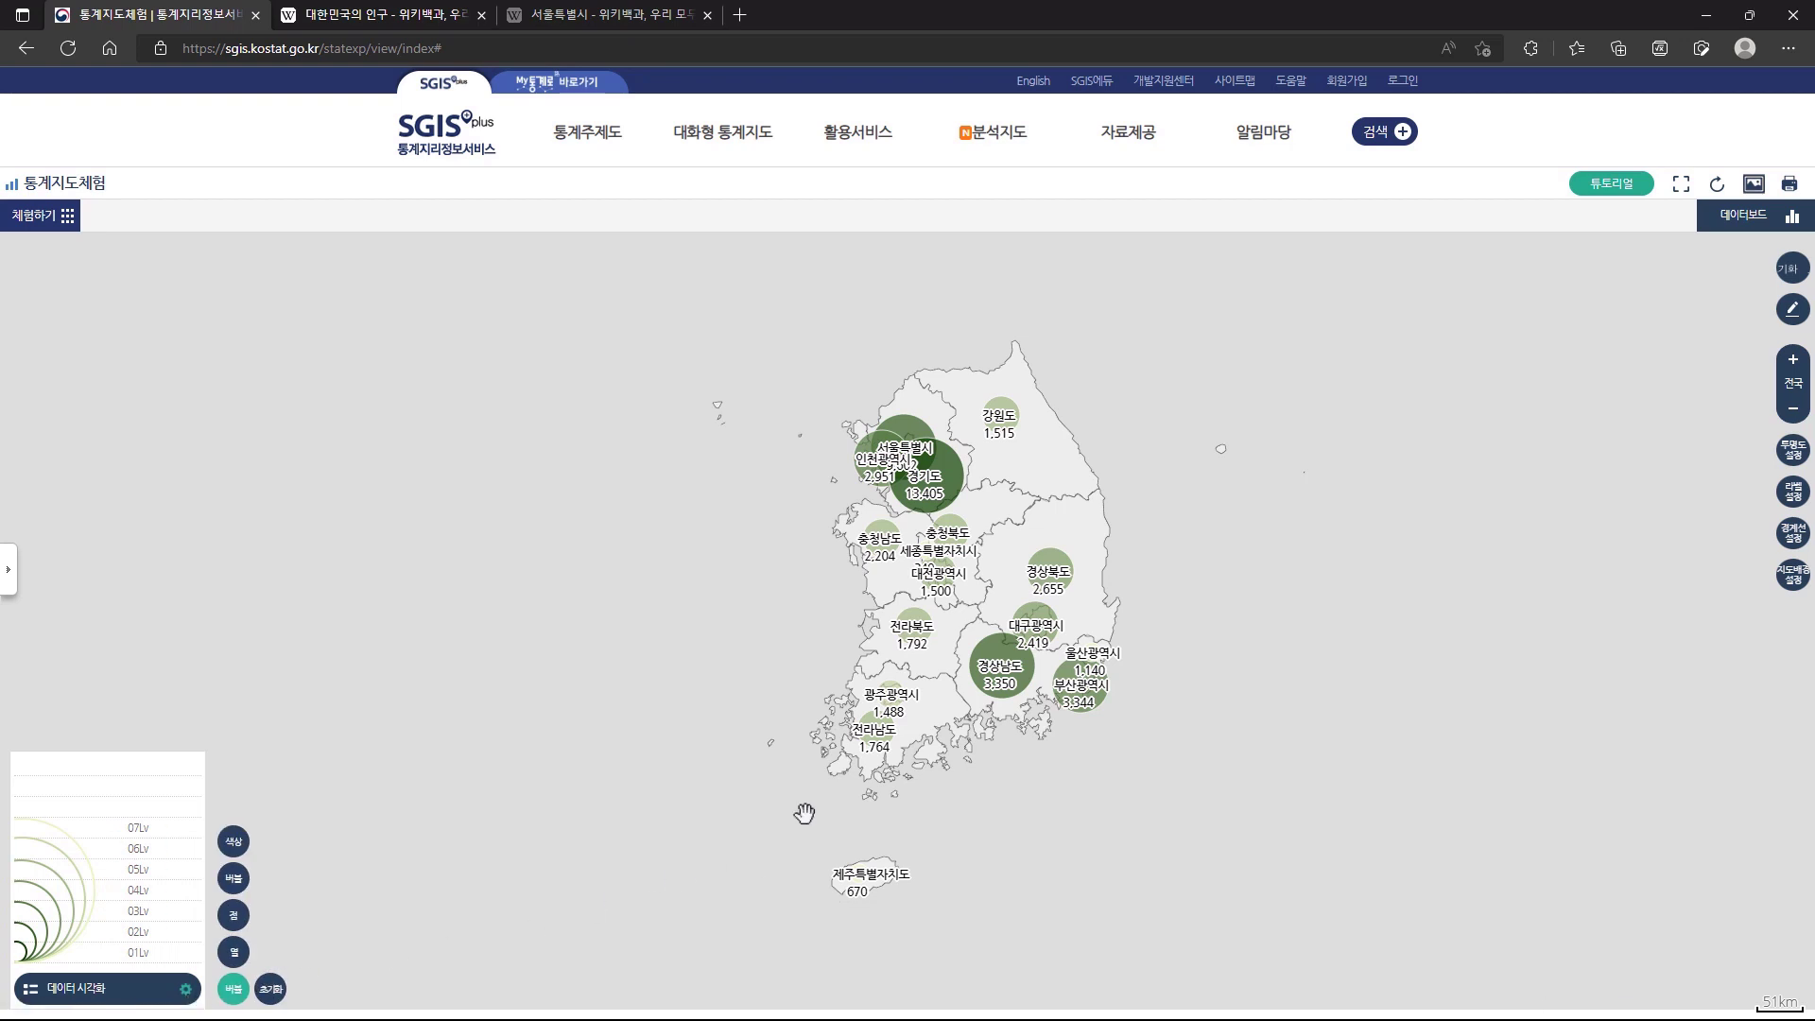
click(1787, 455)
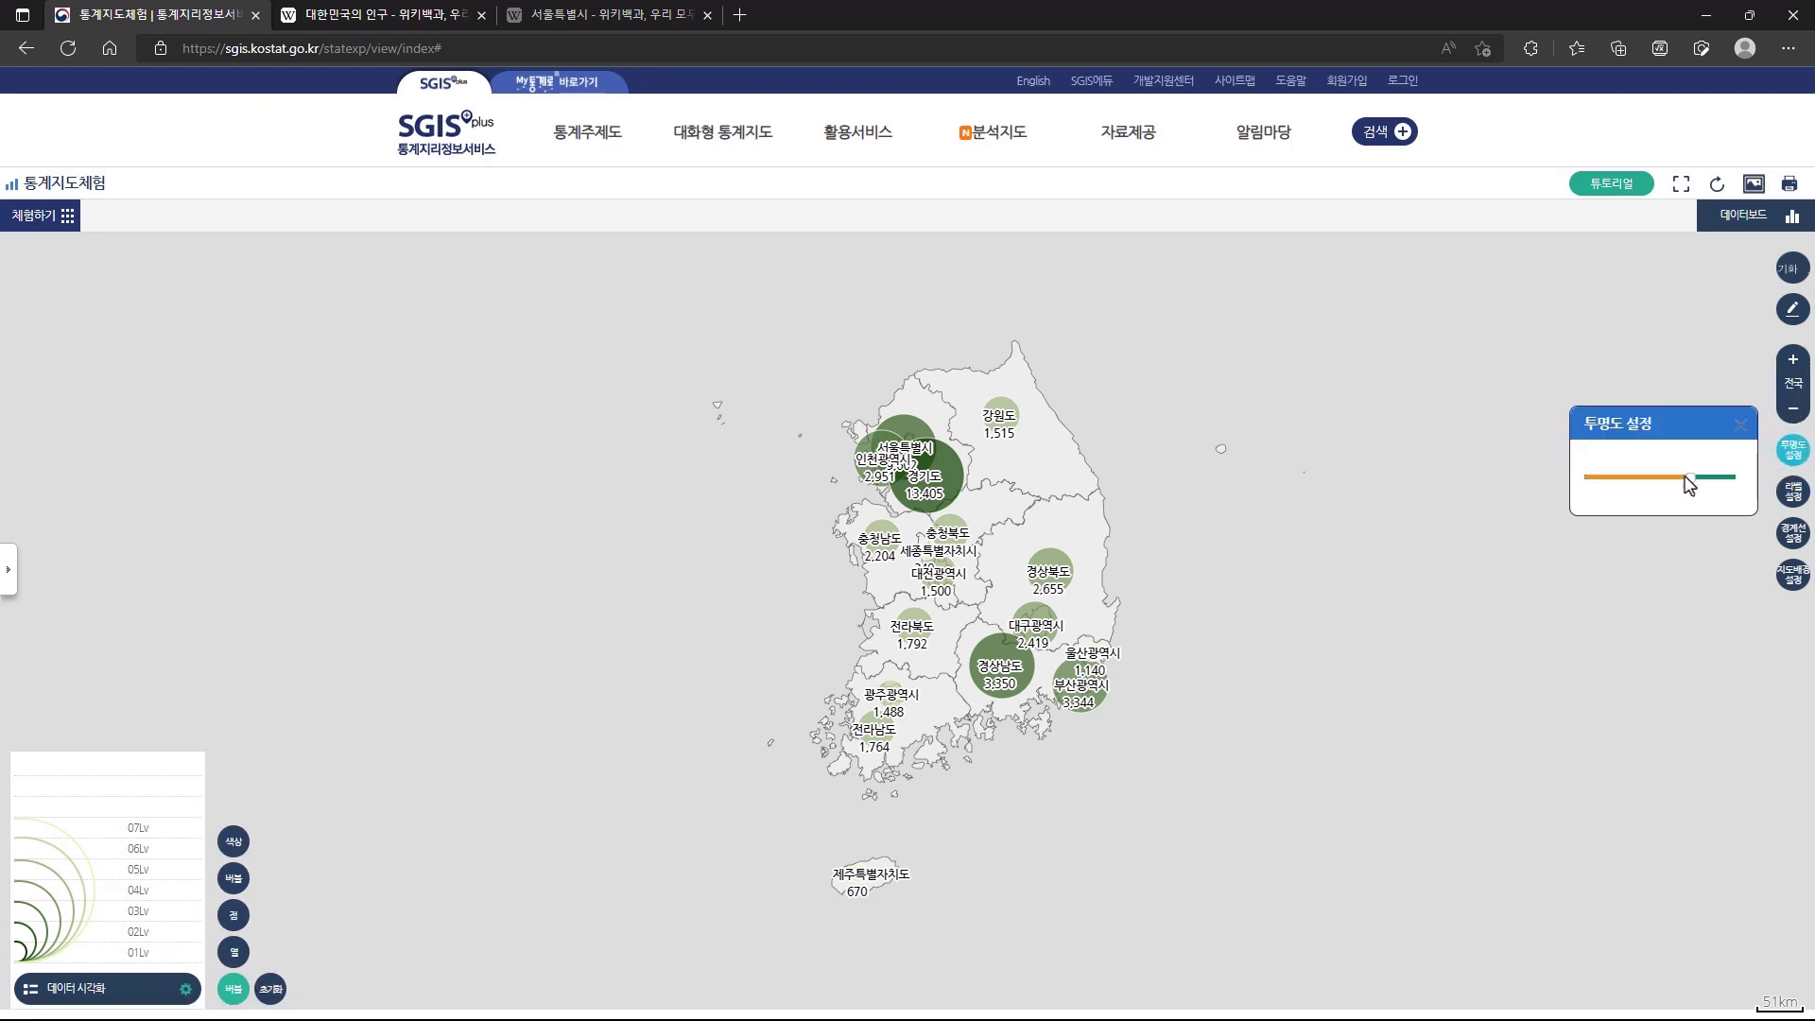
drag(1686, 478, 1733, 494)
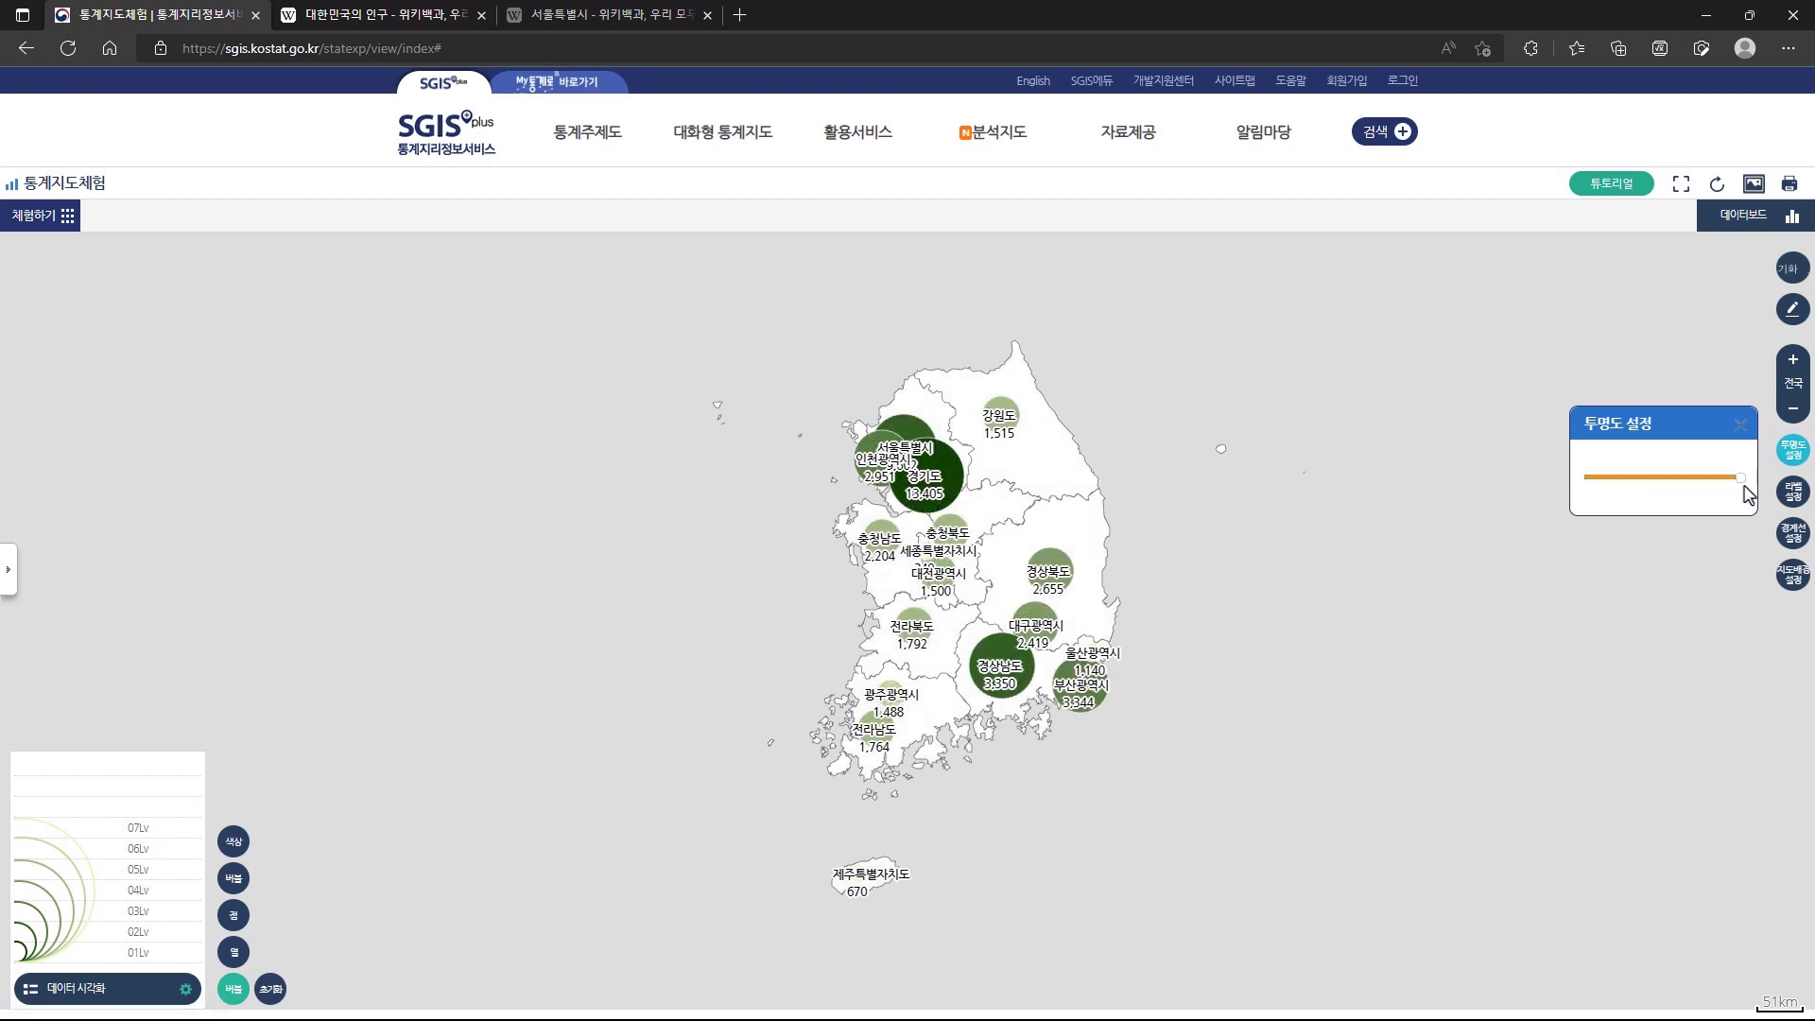
Try to shorten the region names by applying 짧게 as the 지역명 표기형태 in the map label settings.
click(1795, 503)
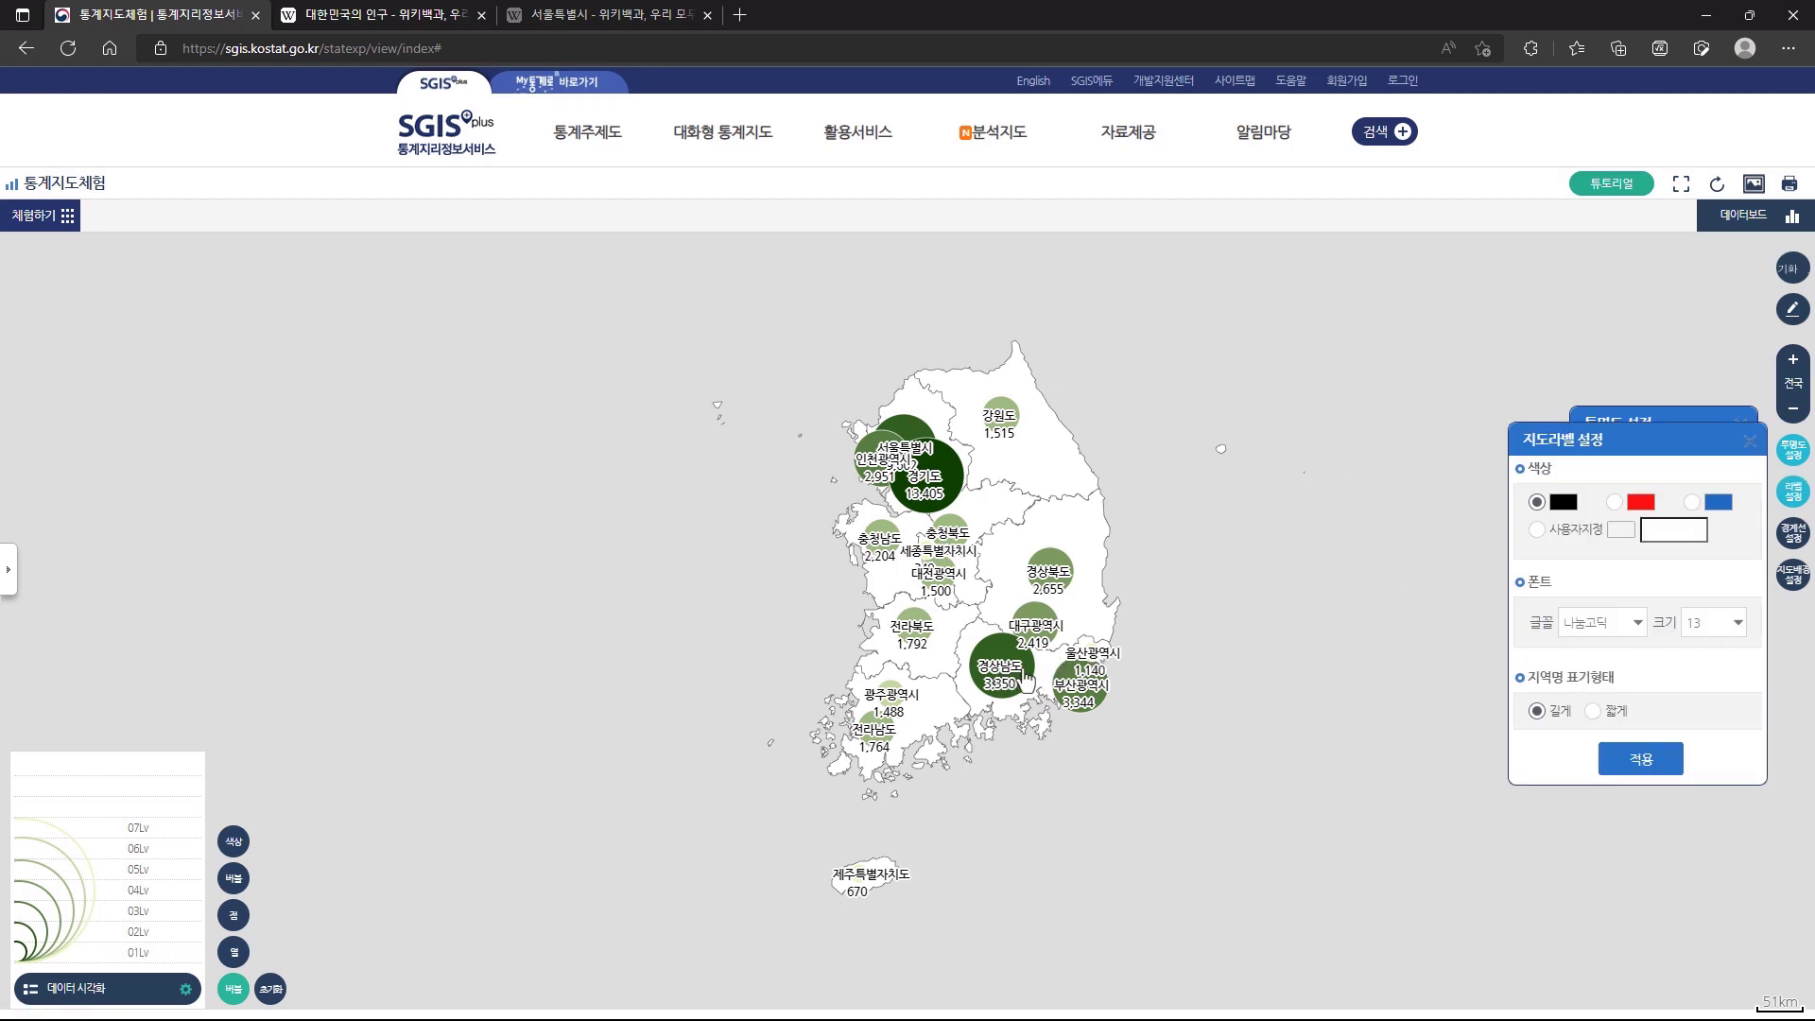
click(1594, 712)
click(1653, 759)
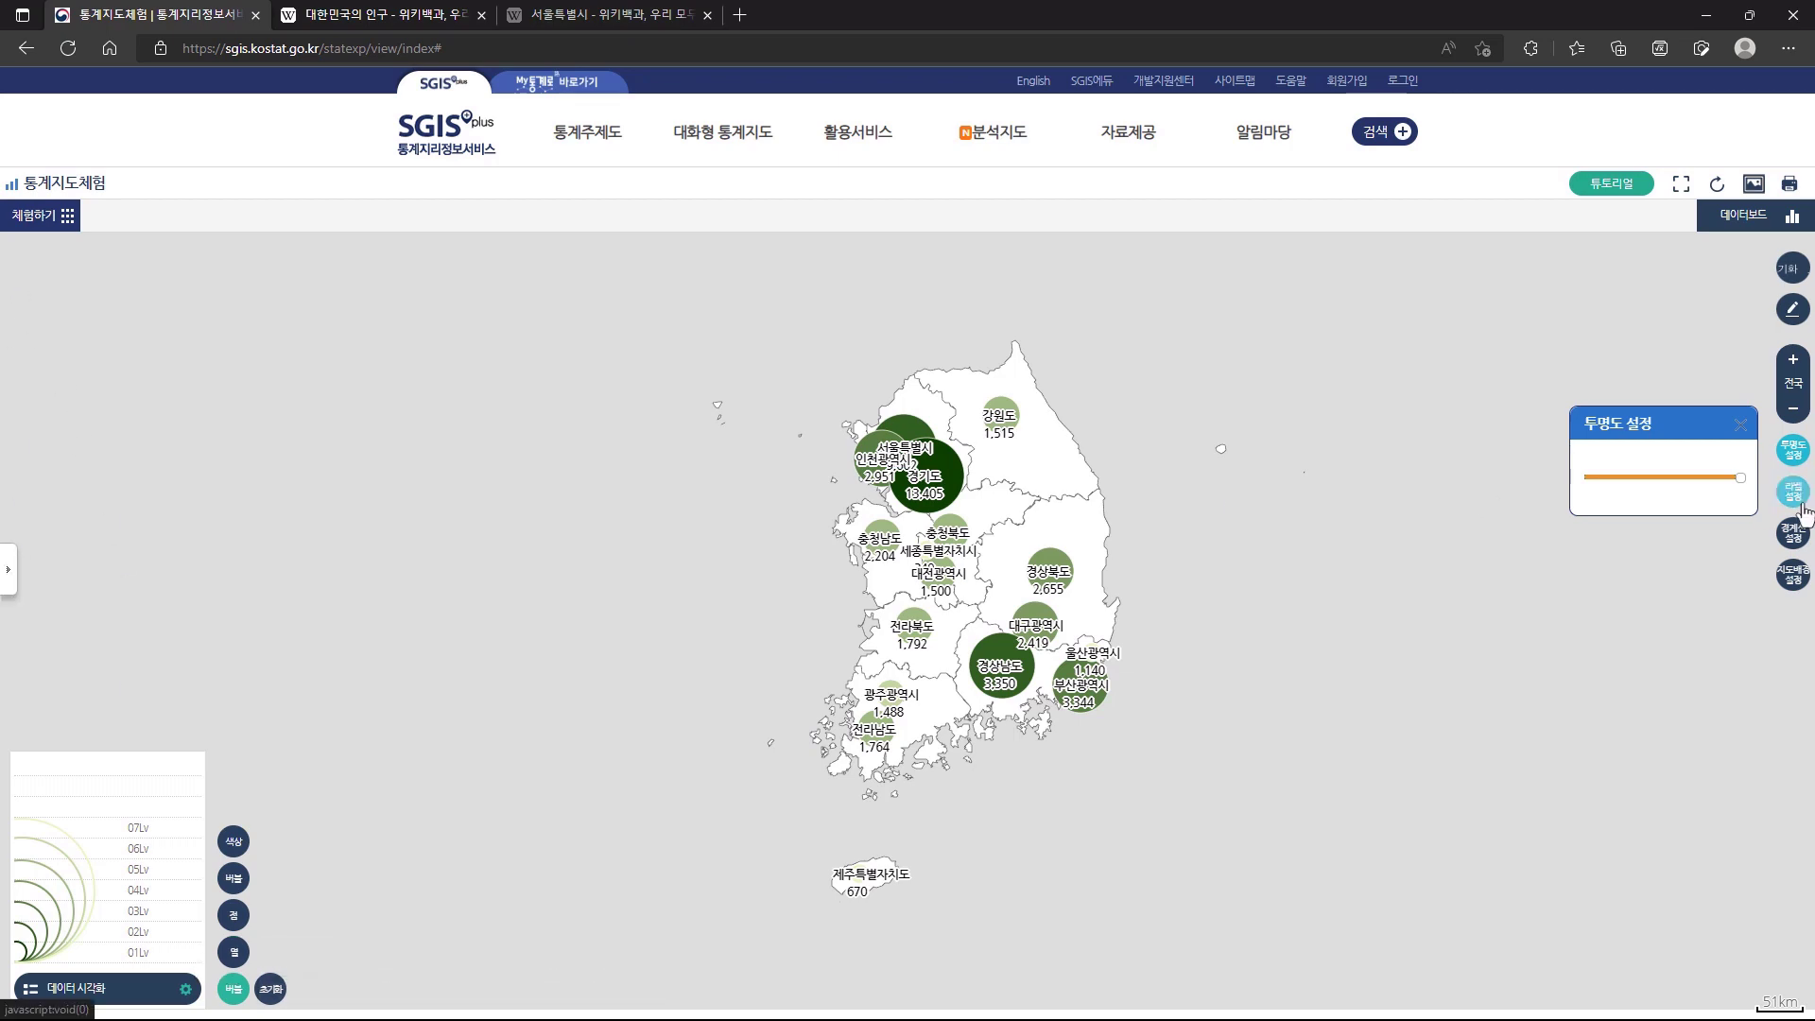
Reopen the data input panels, enable 시도 단축명, and apply the shortened province names to the map.
click(13, 582)
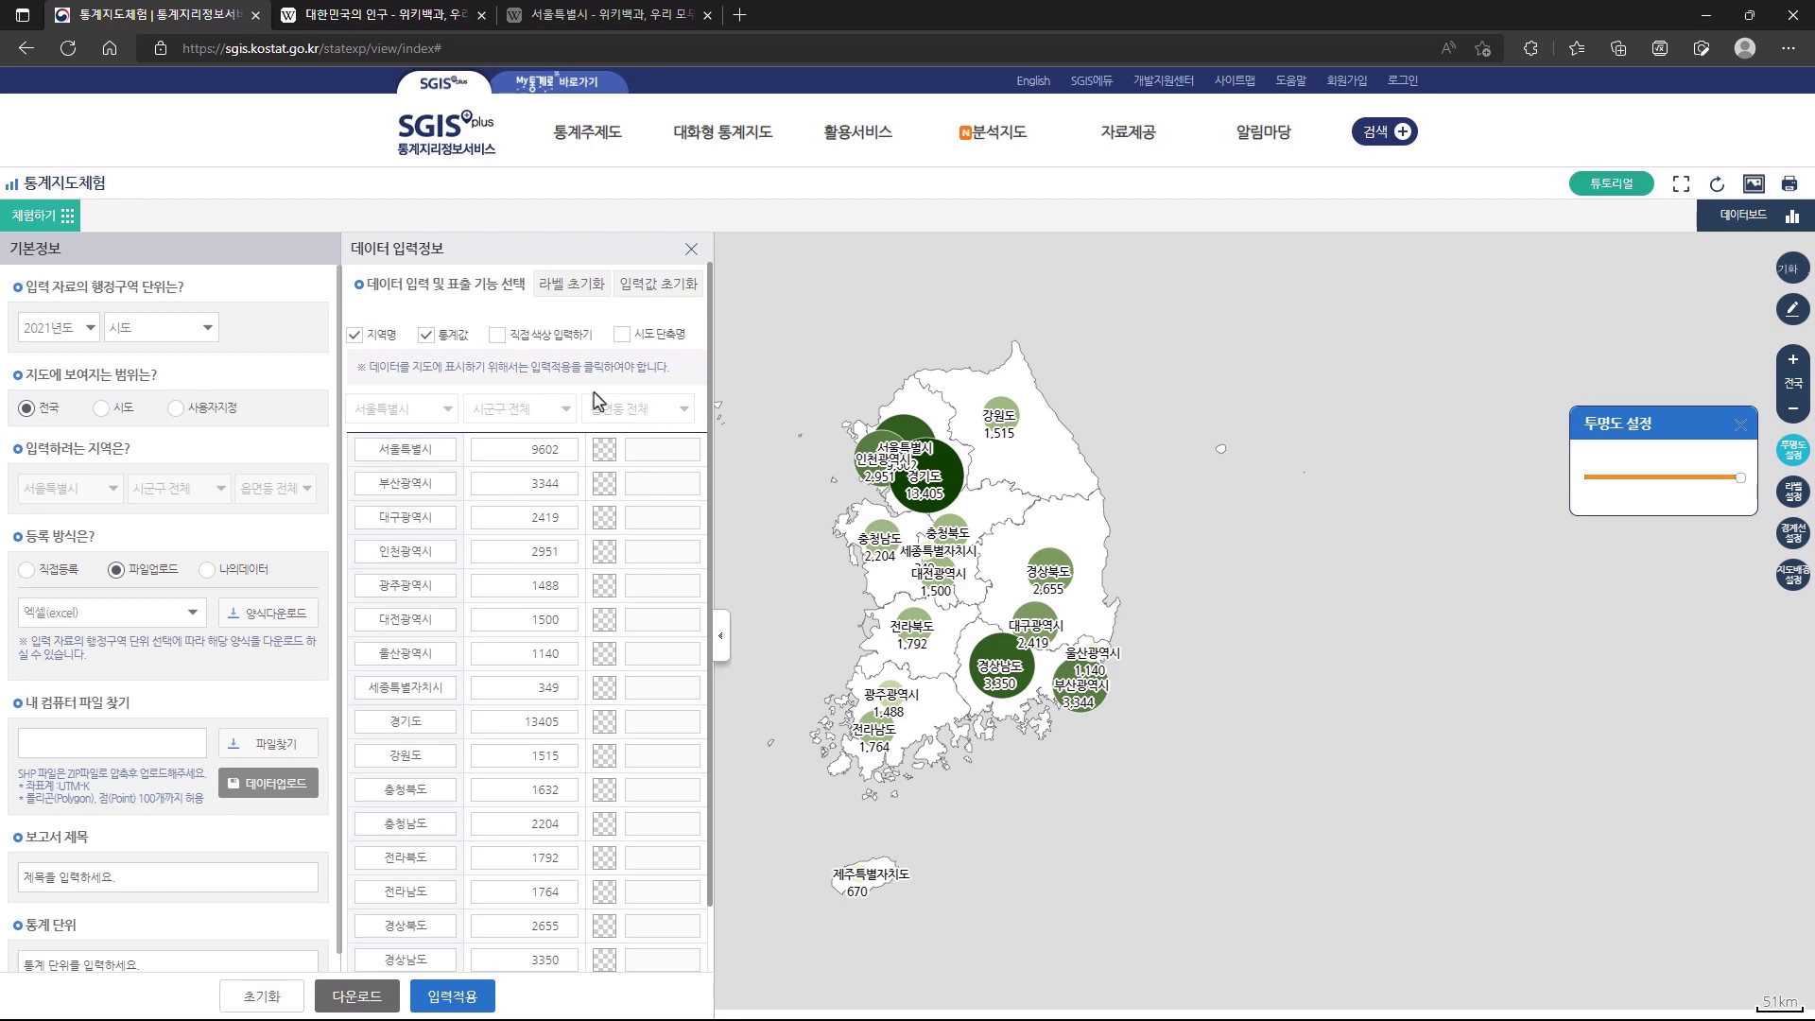
click(621, 335)
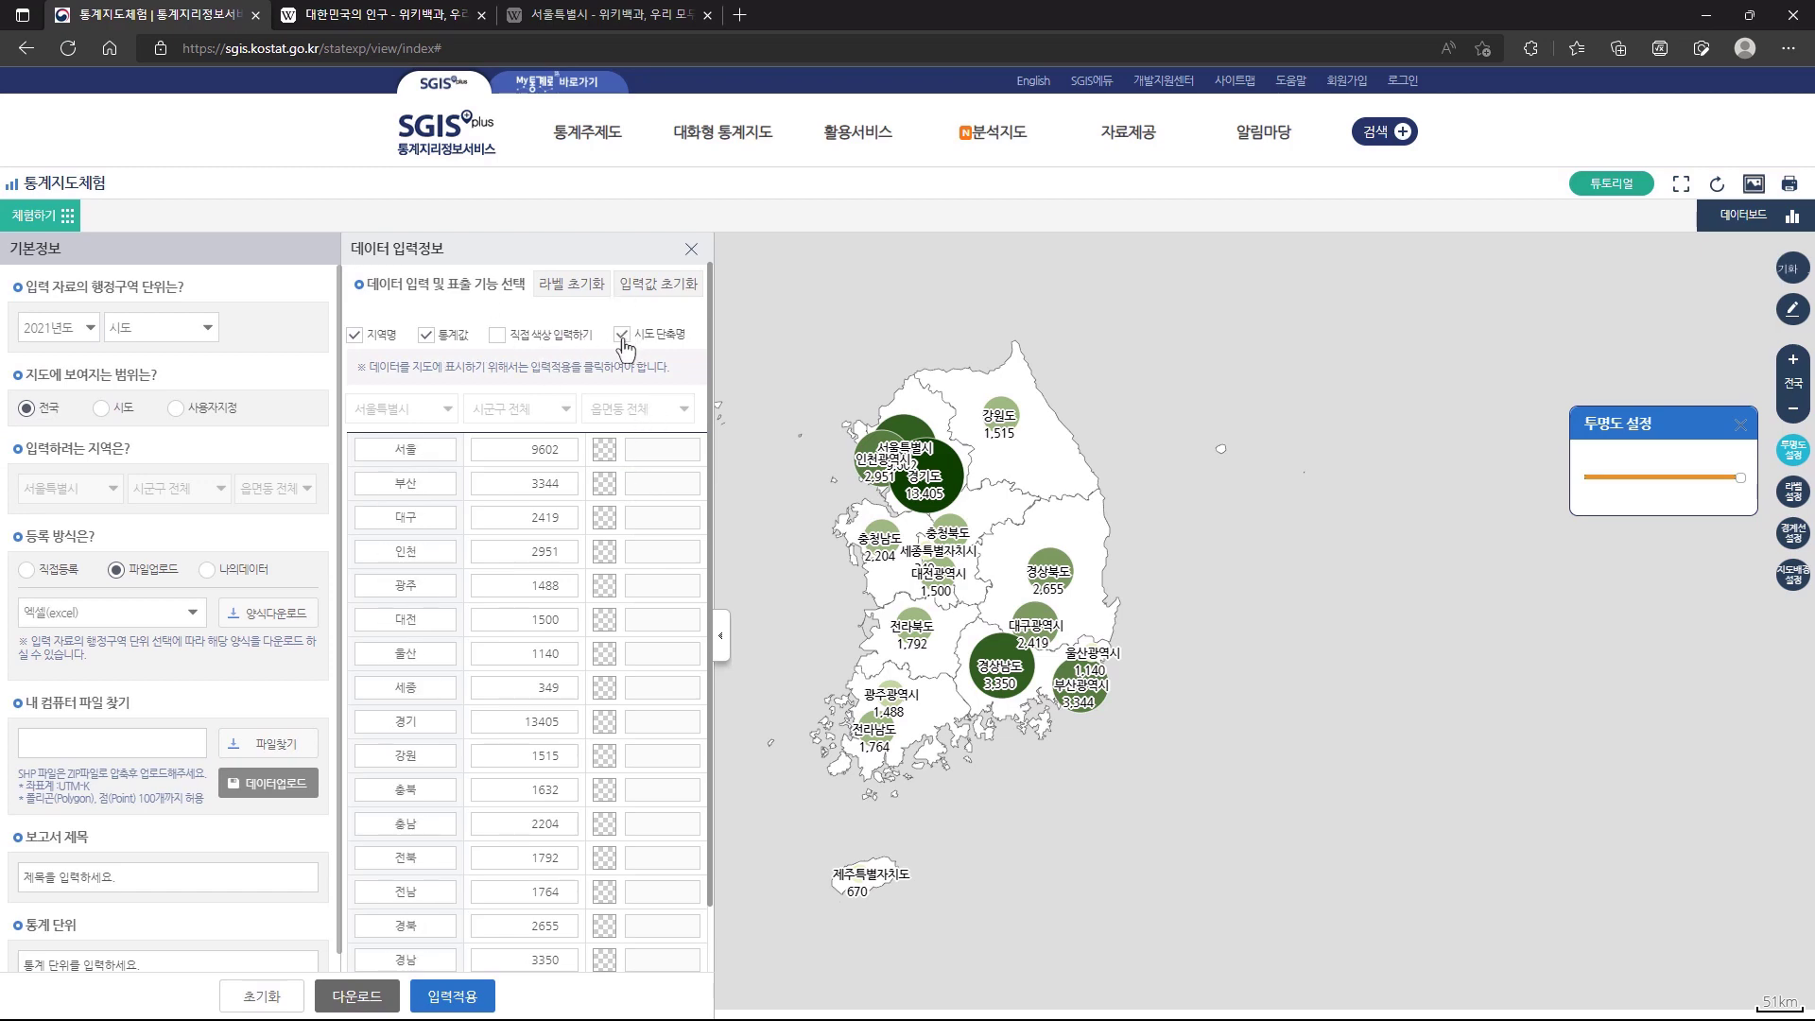
click(487, 1001)
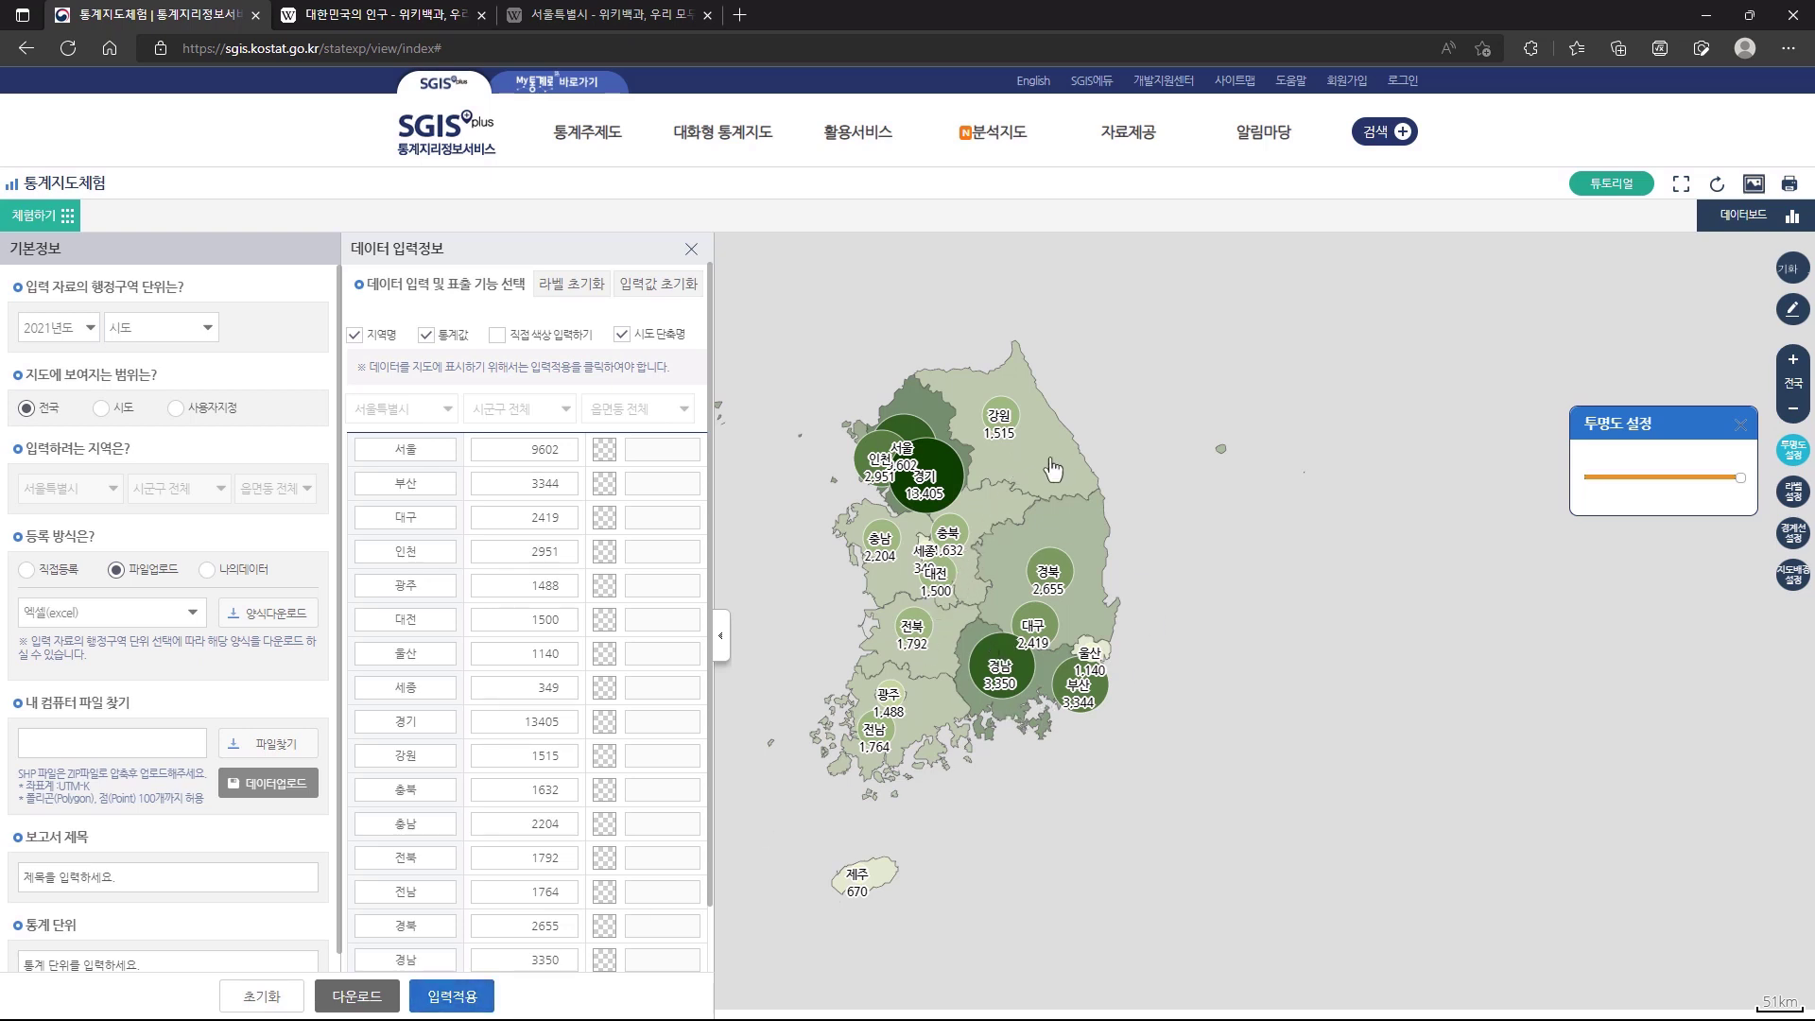
Try applying the map with 직접 색상 입력하기 enabled, then disable the option and reapply the data.
click(497, 338)
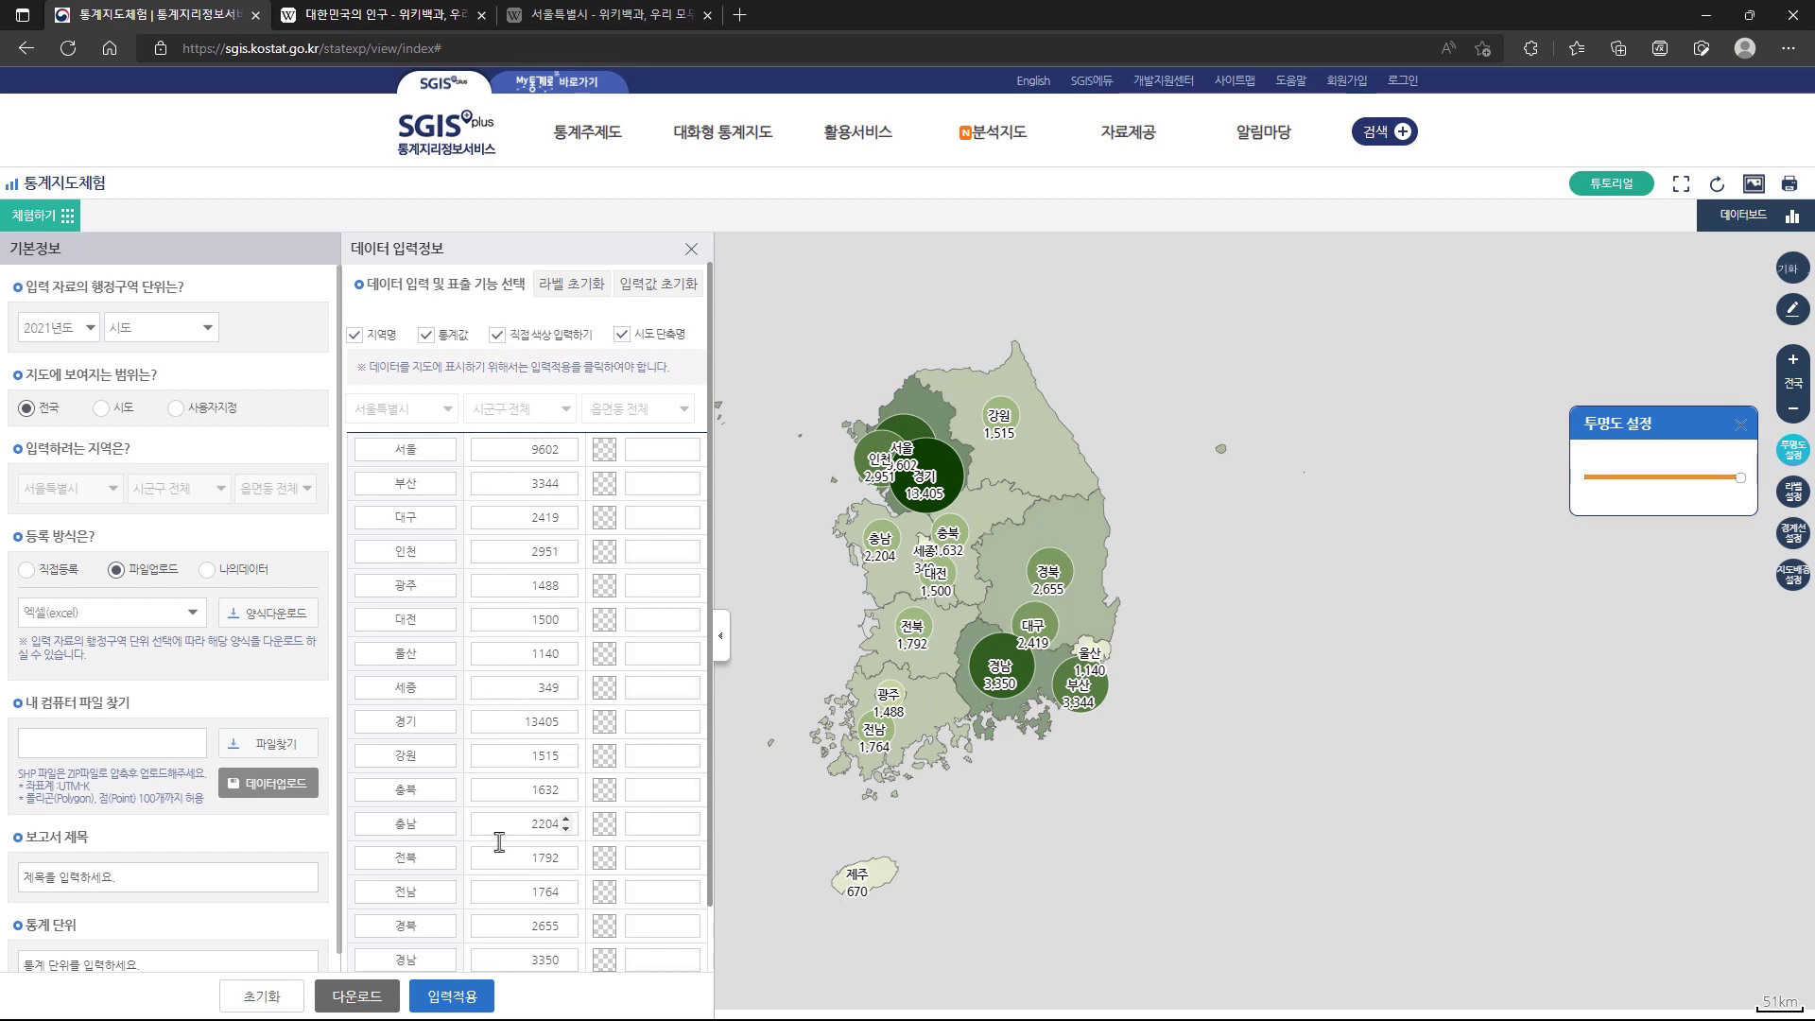
click(488, 979)
click(523, 338)
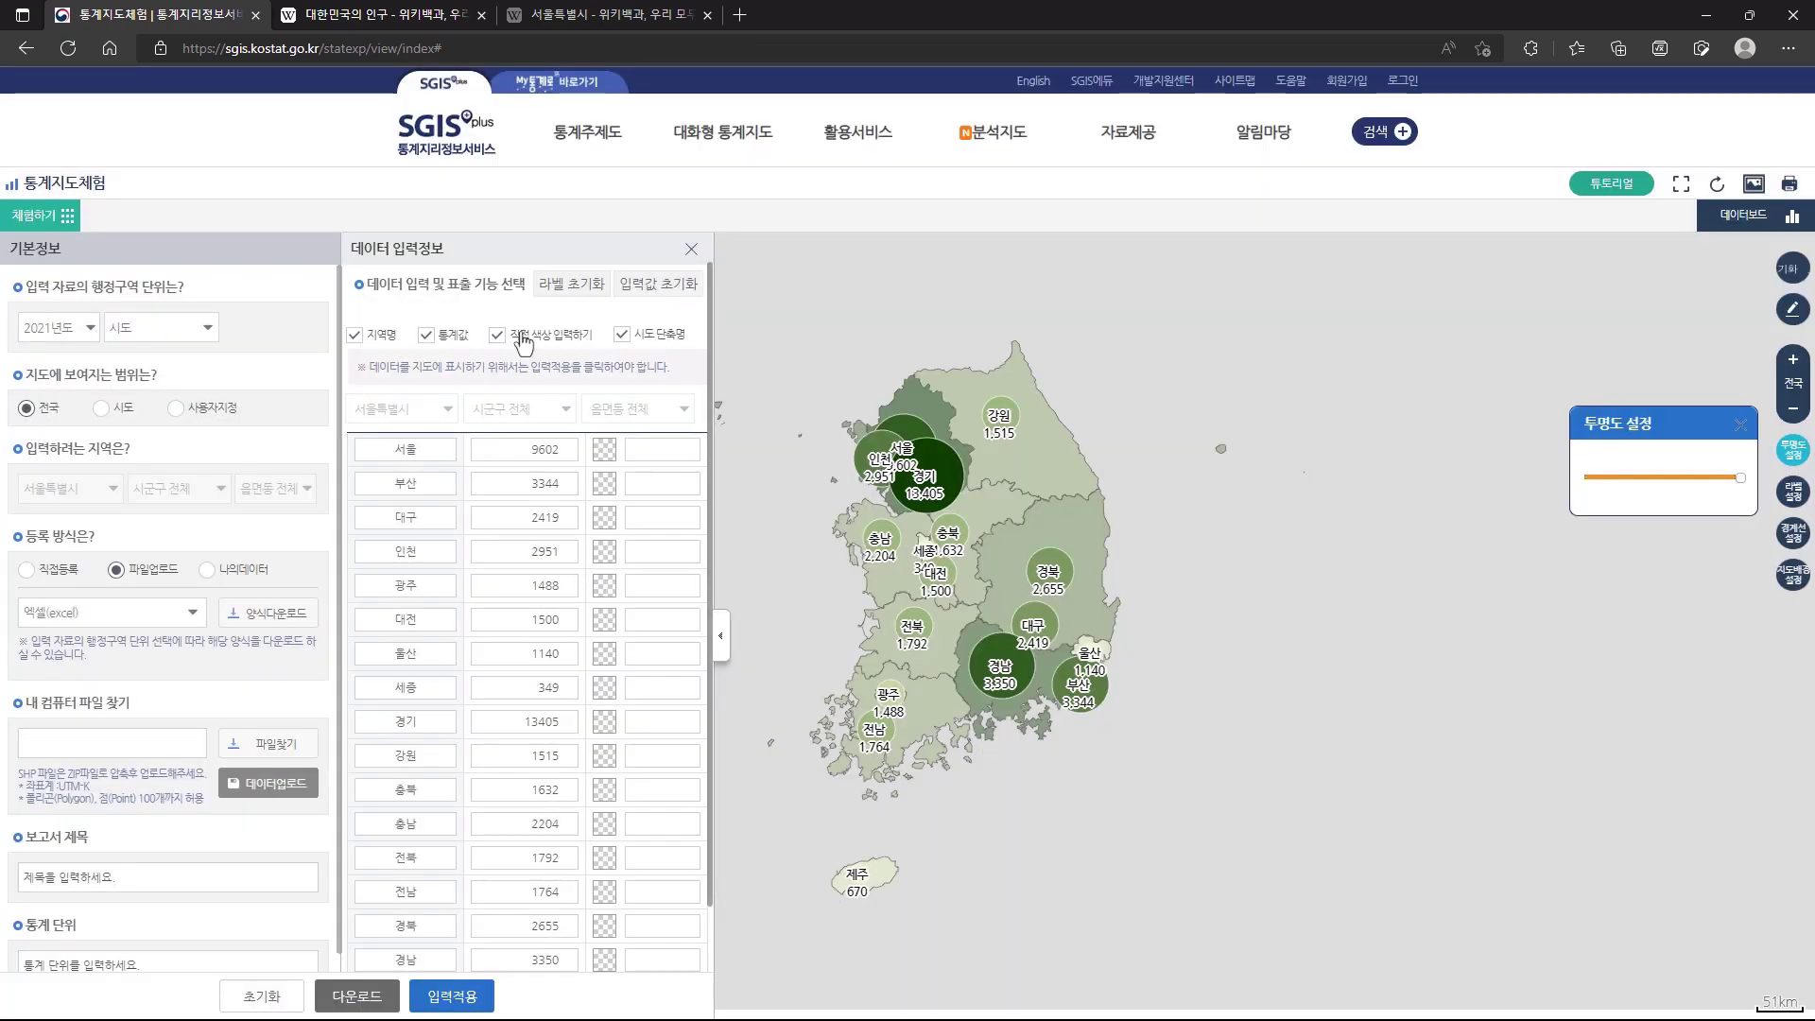
click(454, 995)
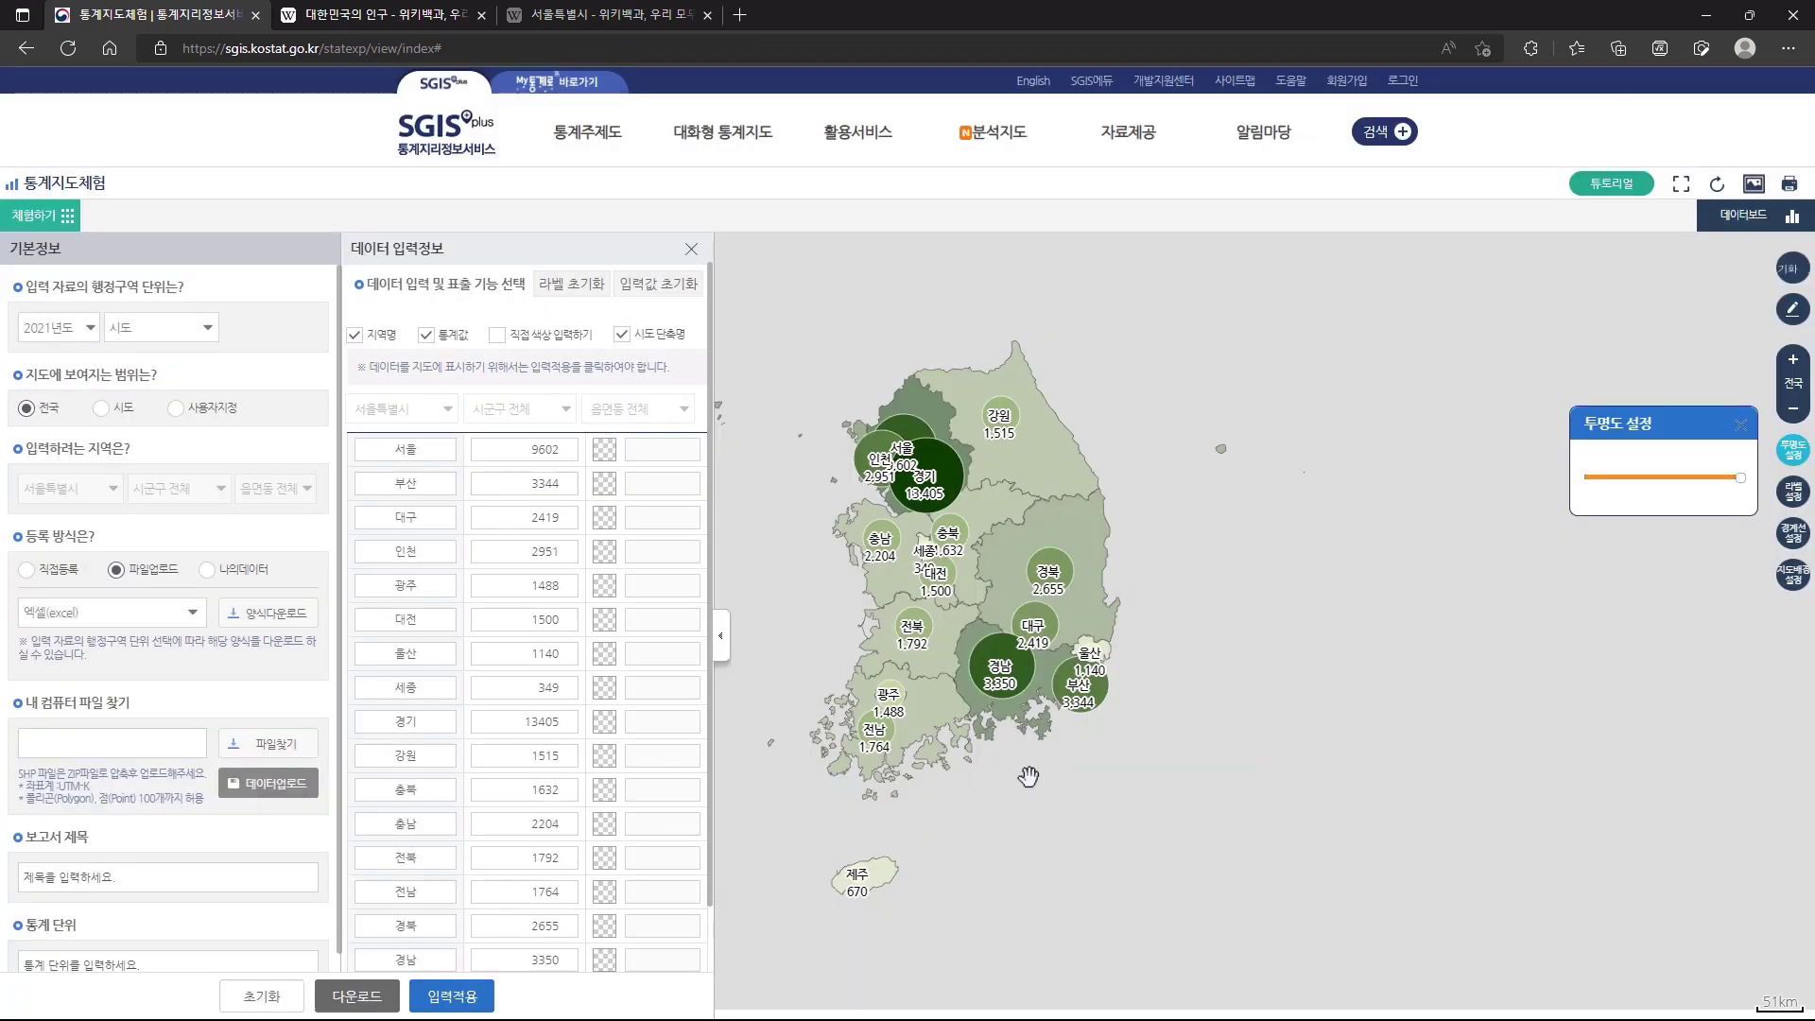
Collapse the input panels, apply the red scheme to the 색상 map, and switch back to the 버블 map.
click(722, 636)
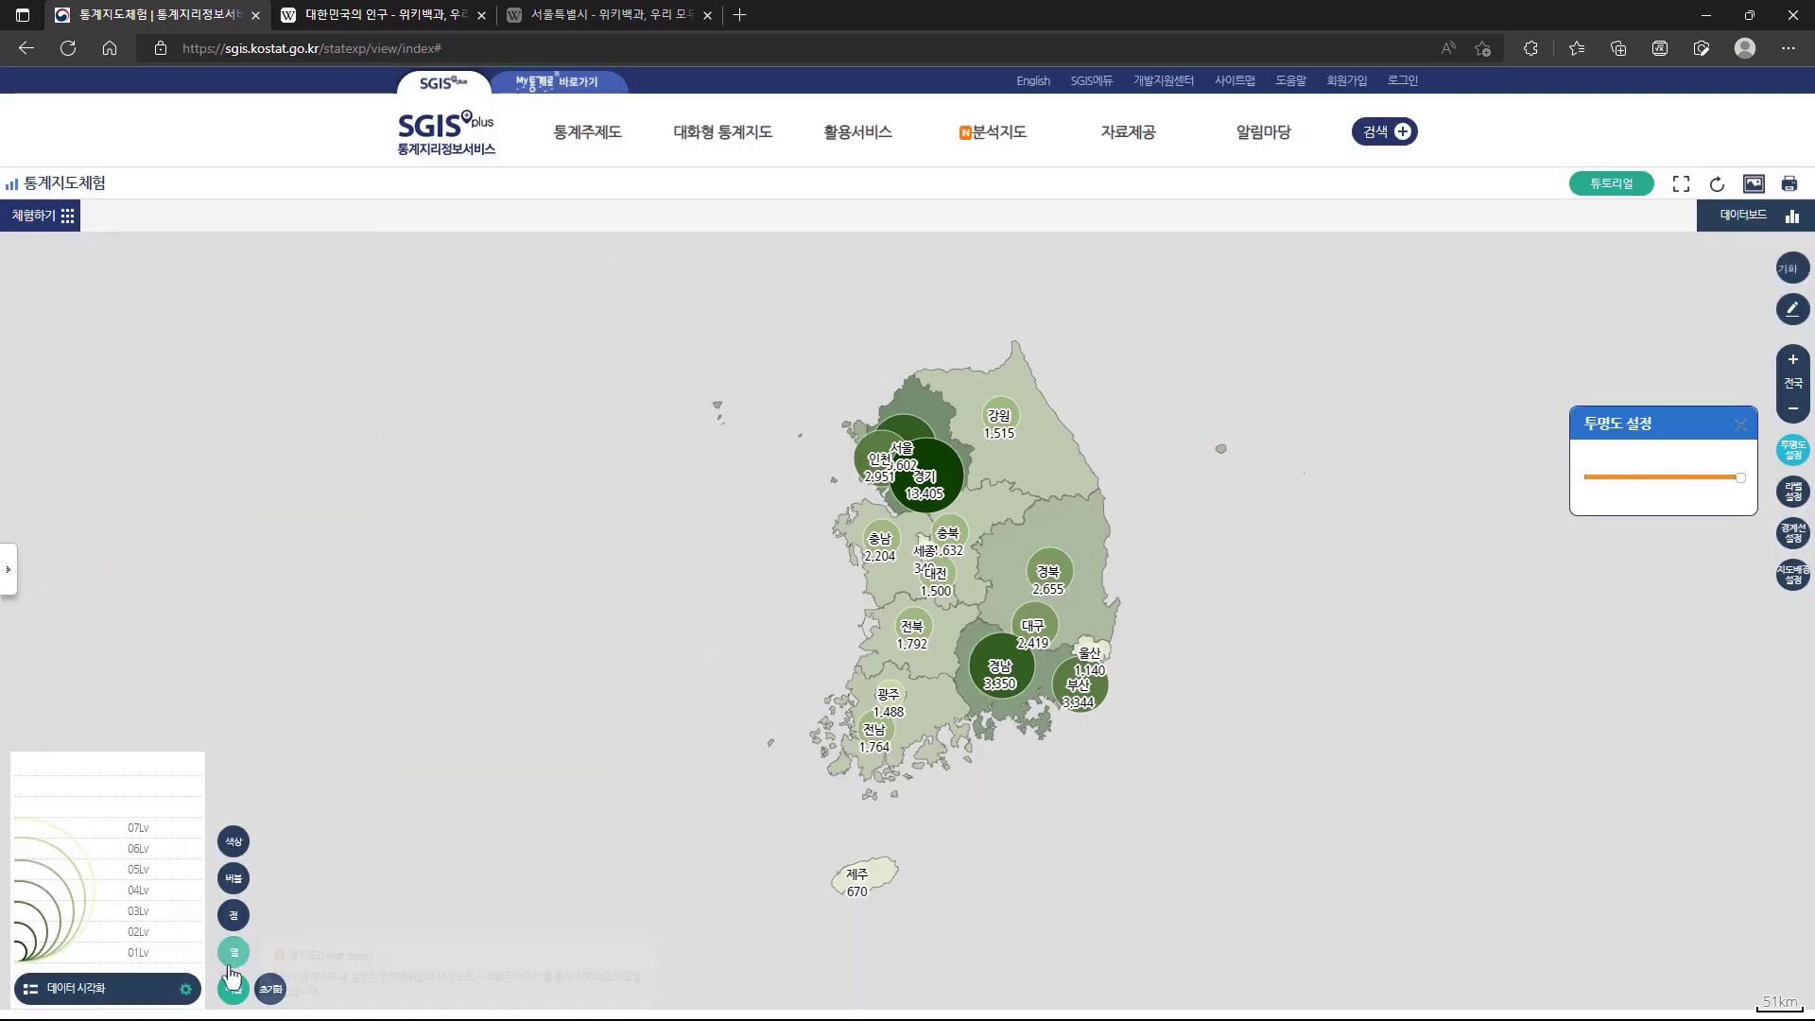
click(234, 840)
click(193, 763)
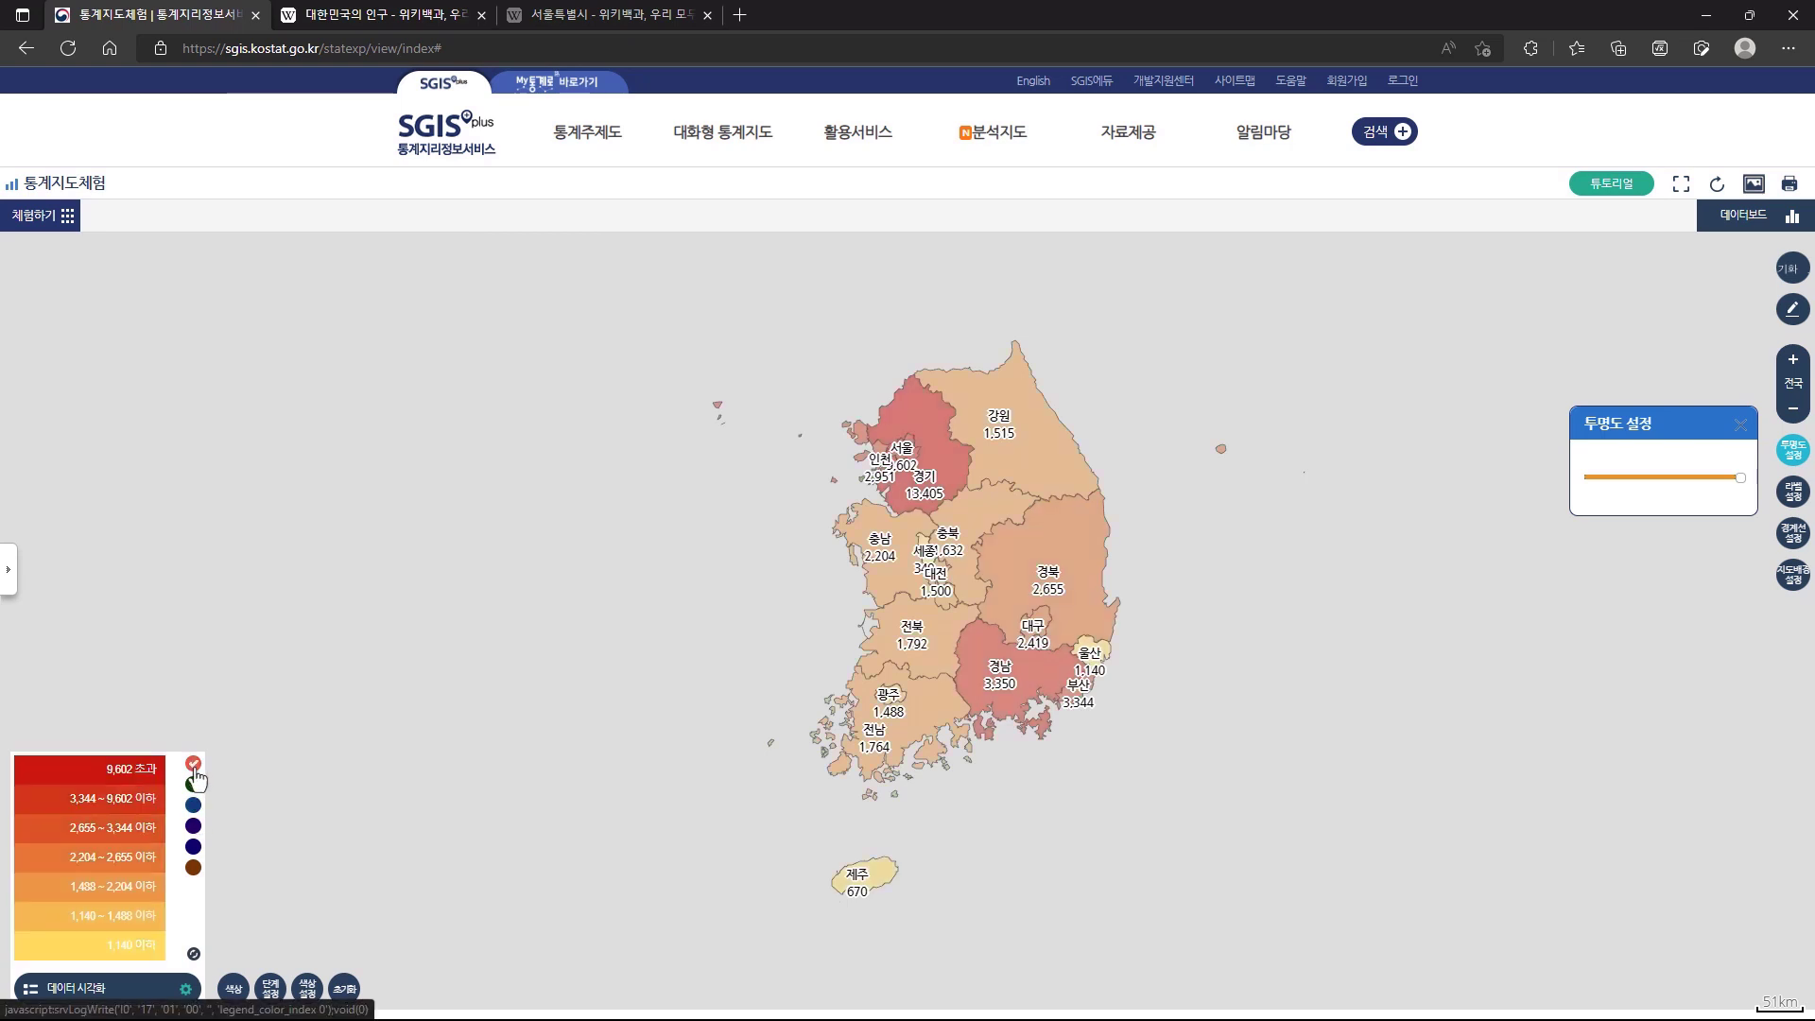
click(233, 990)
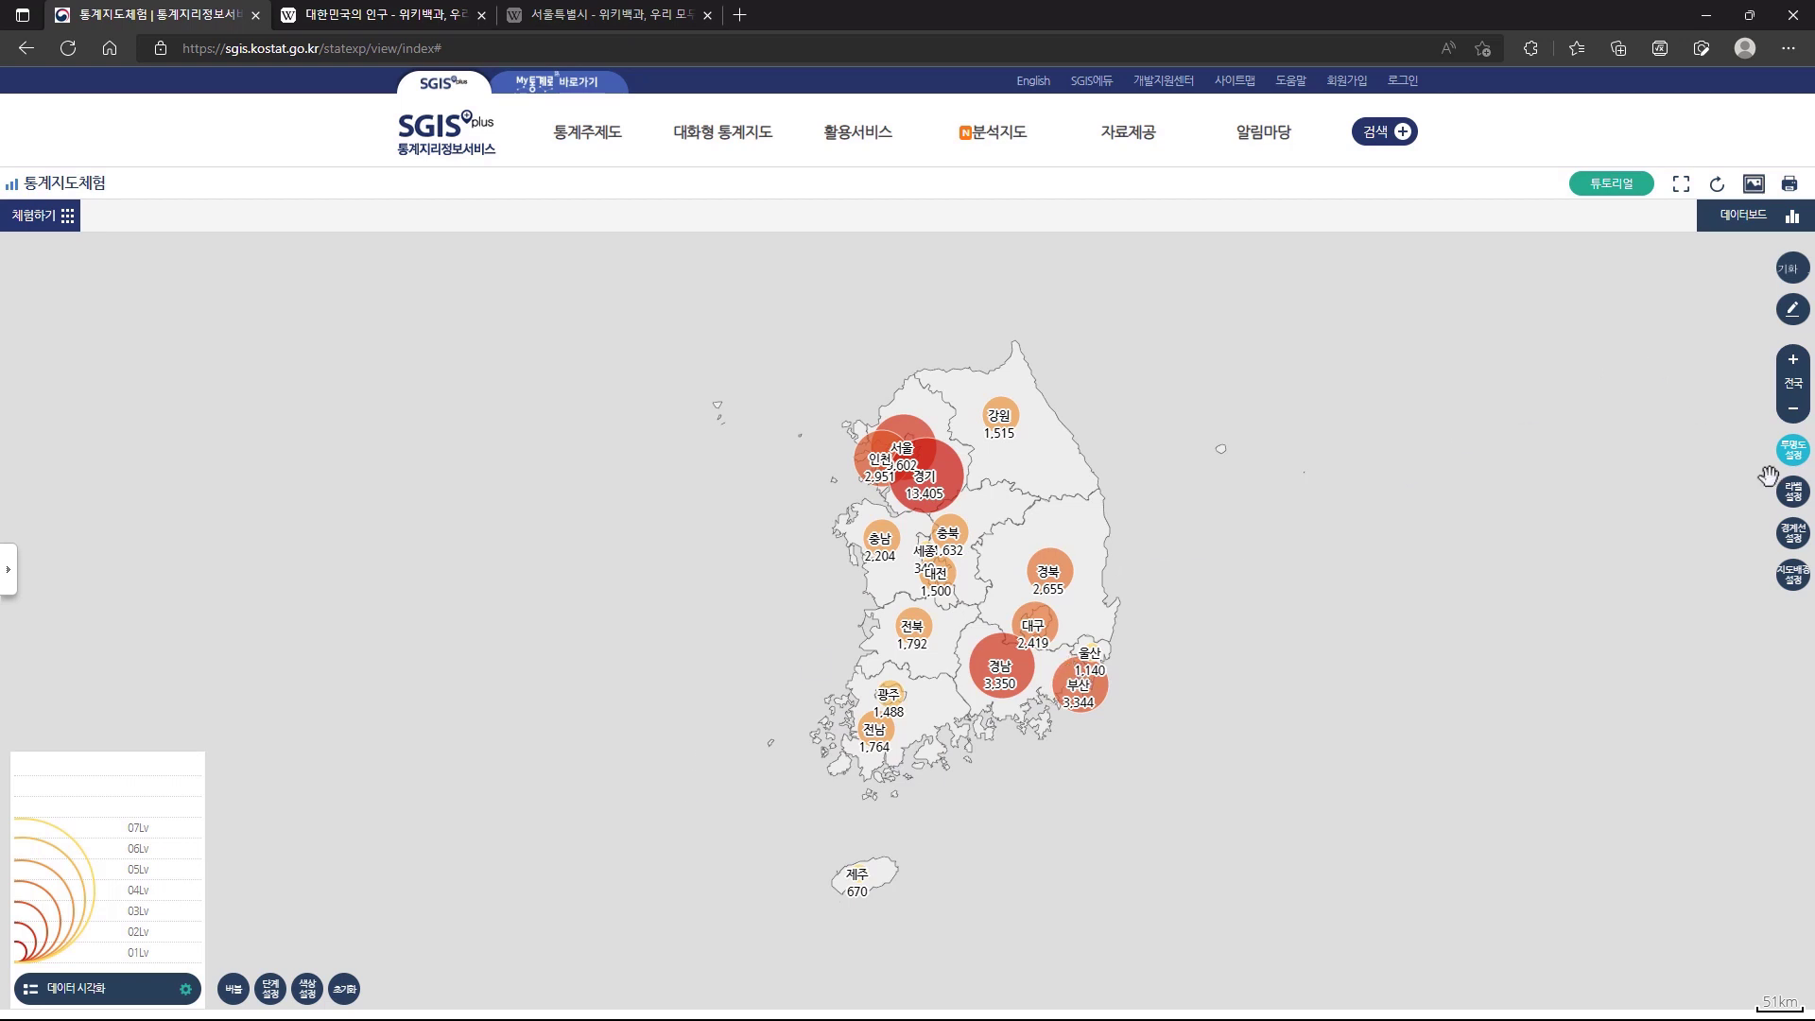
Apply the 경계선 설정 with the grey line colour and a thickness of 0.75 pt.
click(1794, 535)
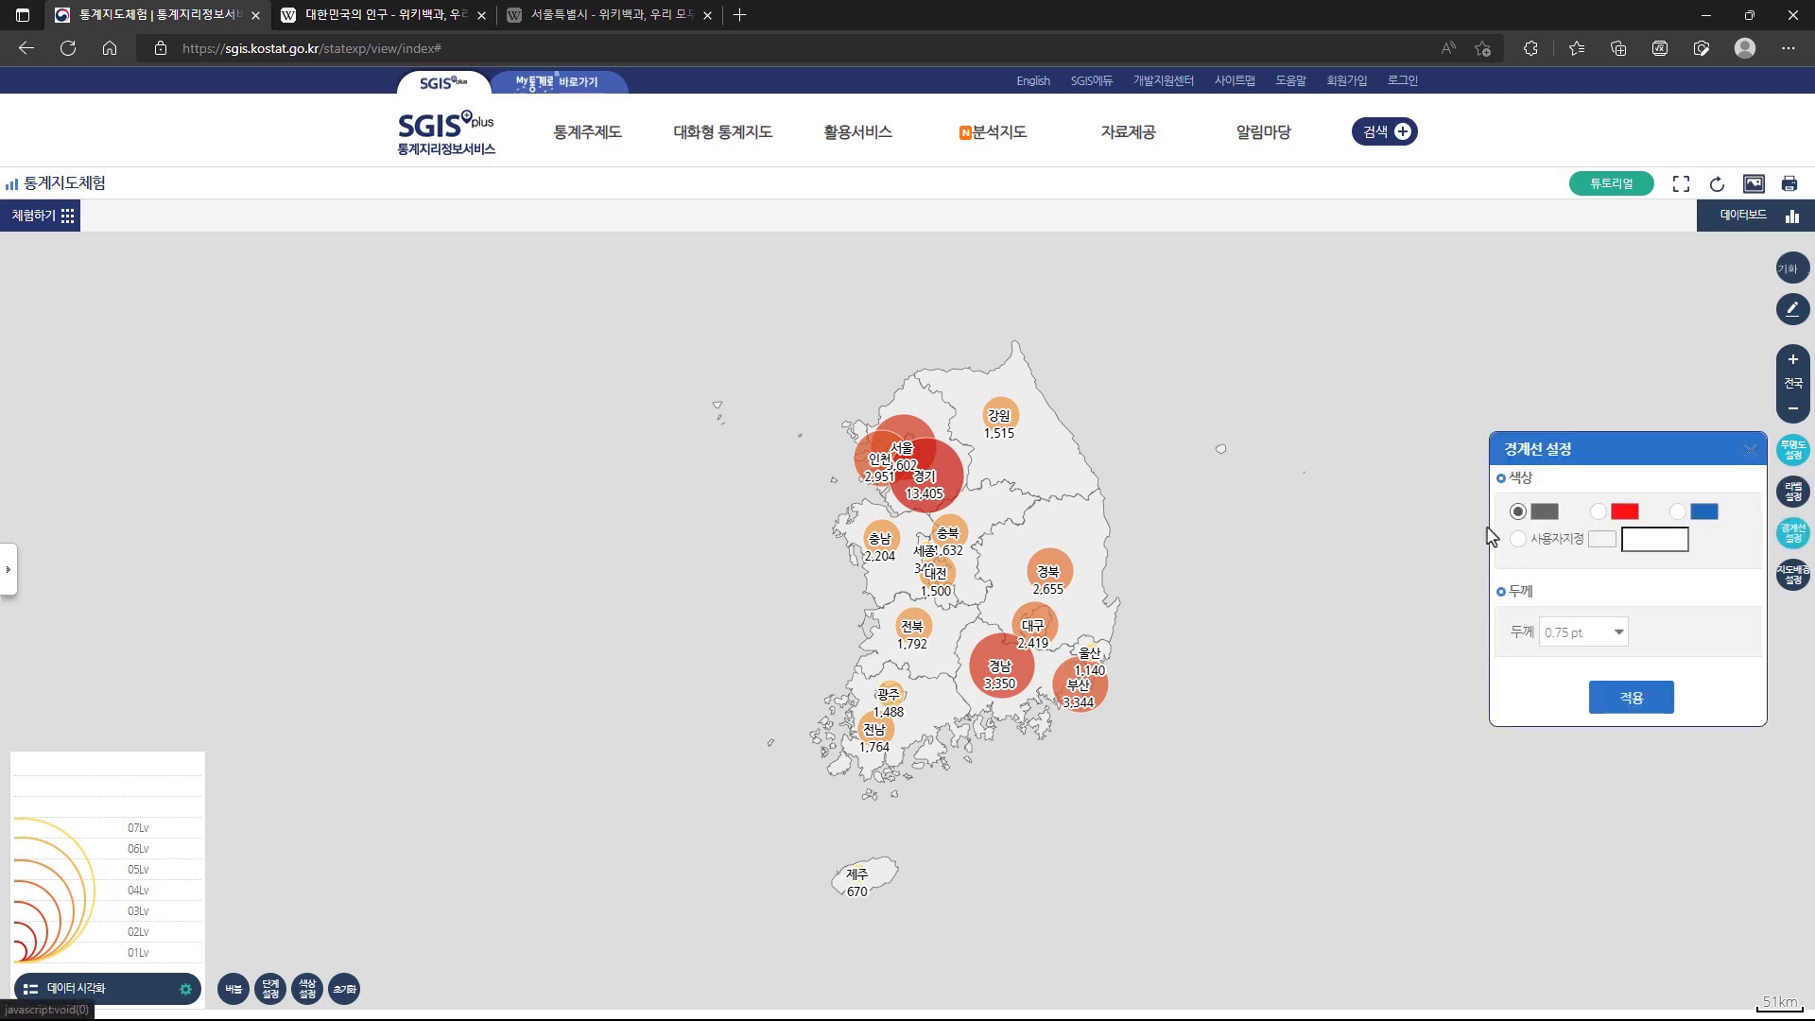
click(1632, 698)
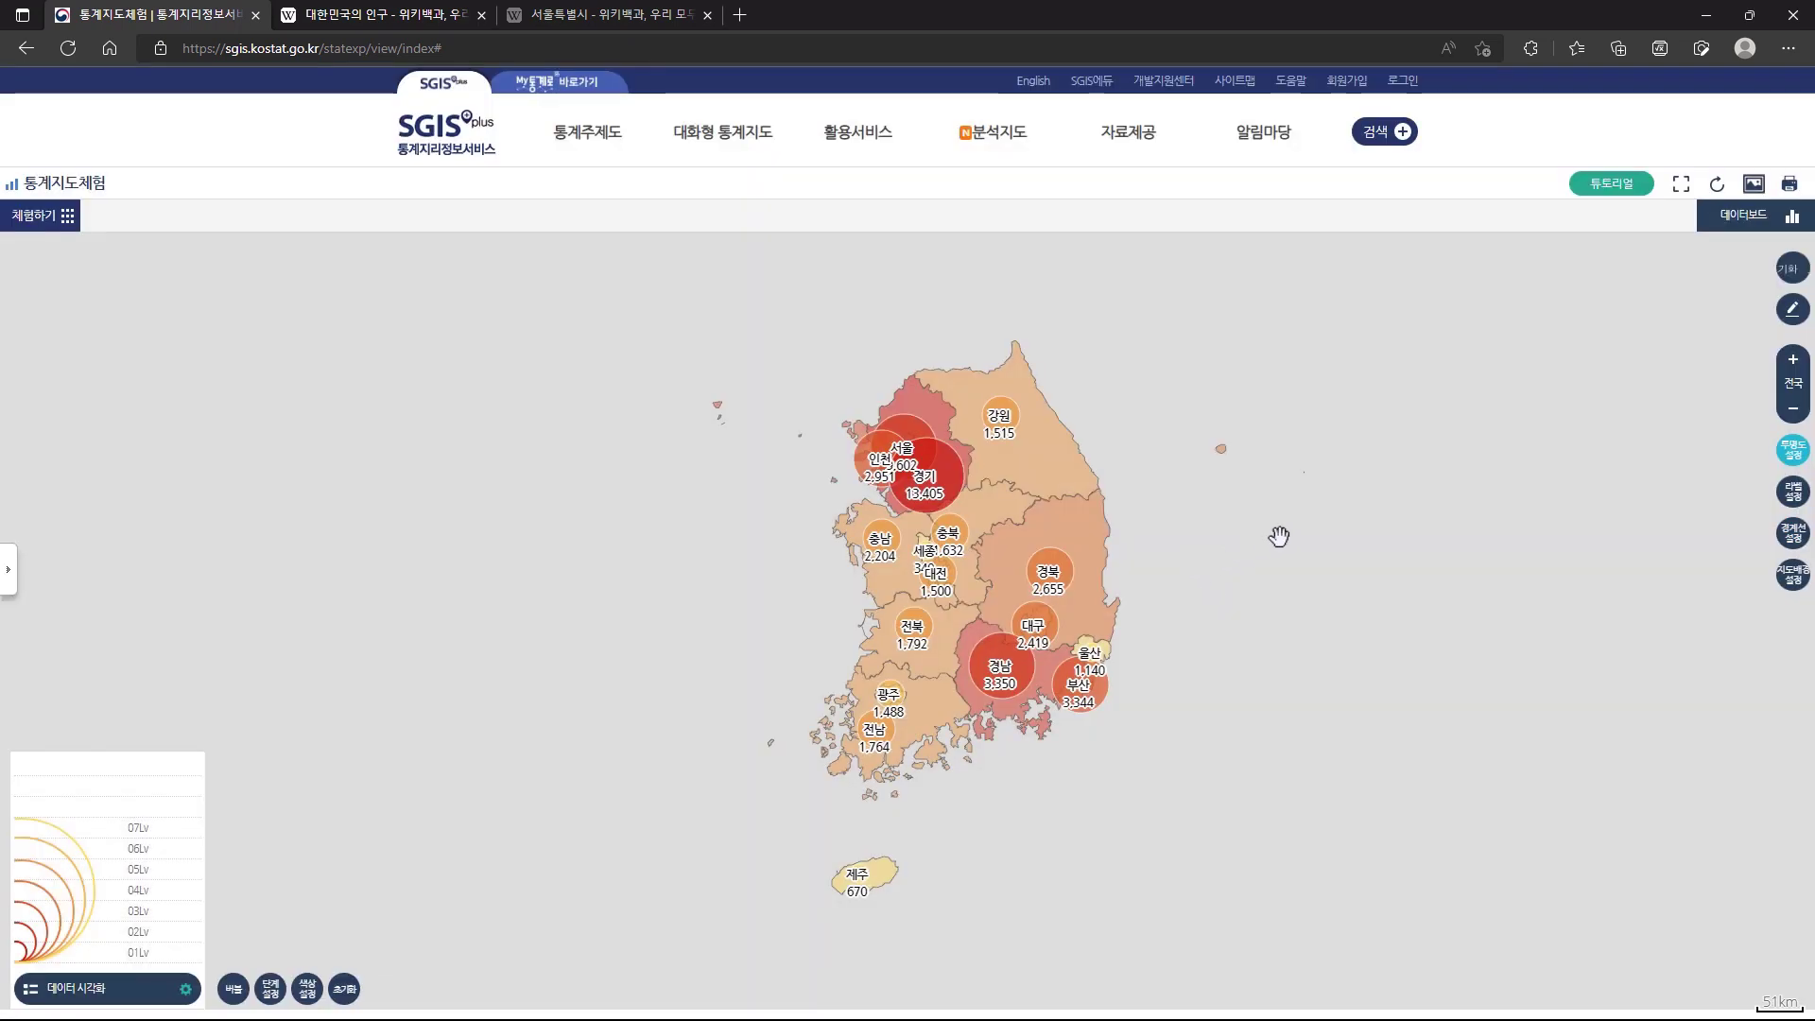
Switch to the 색상 map, choose the green scheme, and return to the 버블 map.
mouse_move(234, 988)
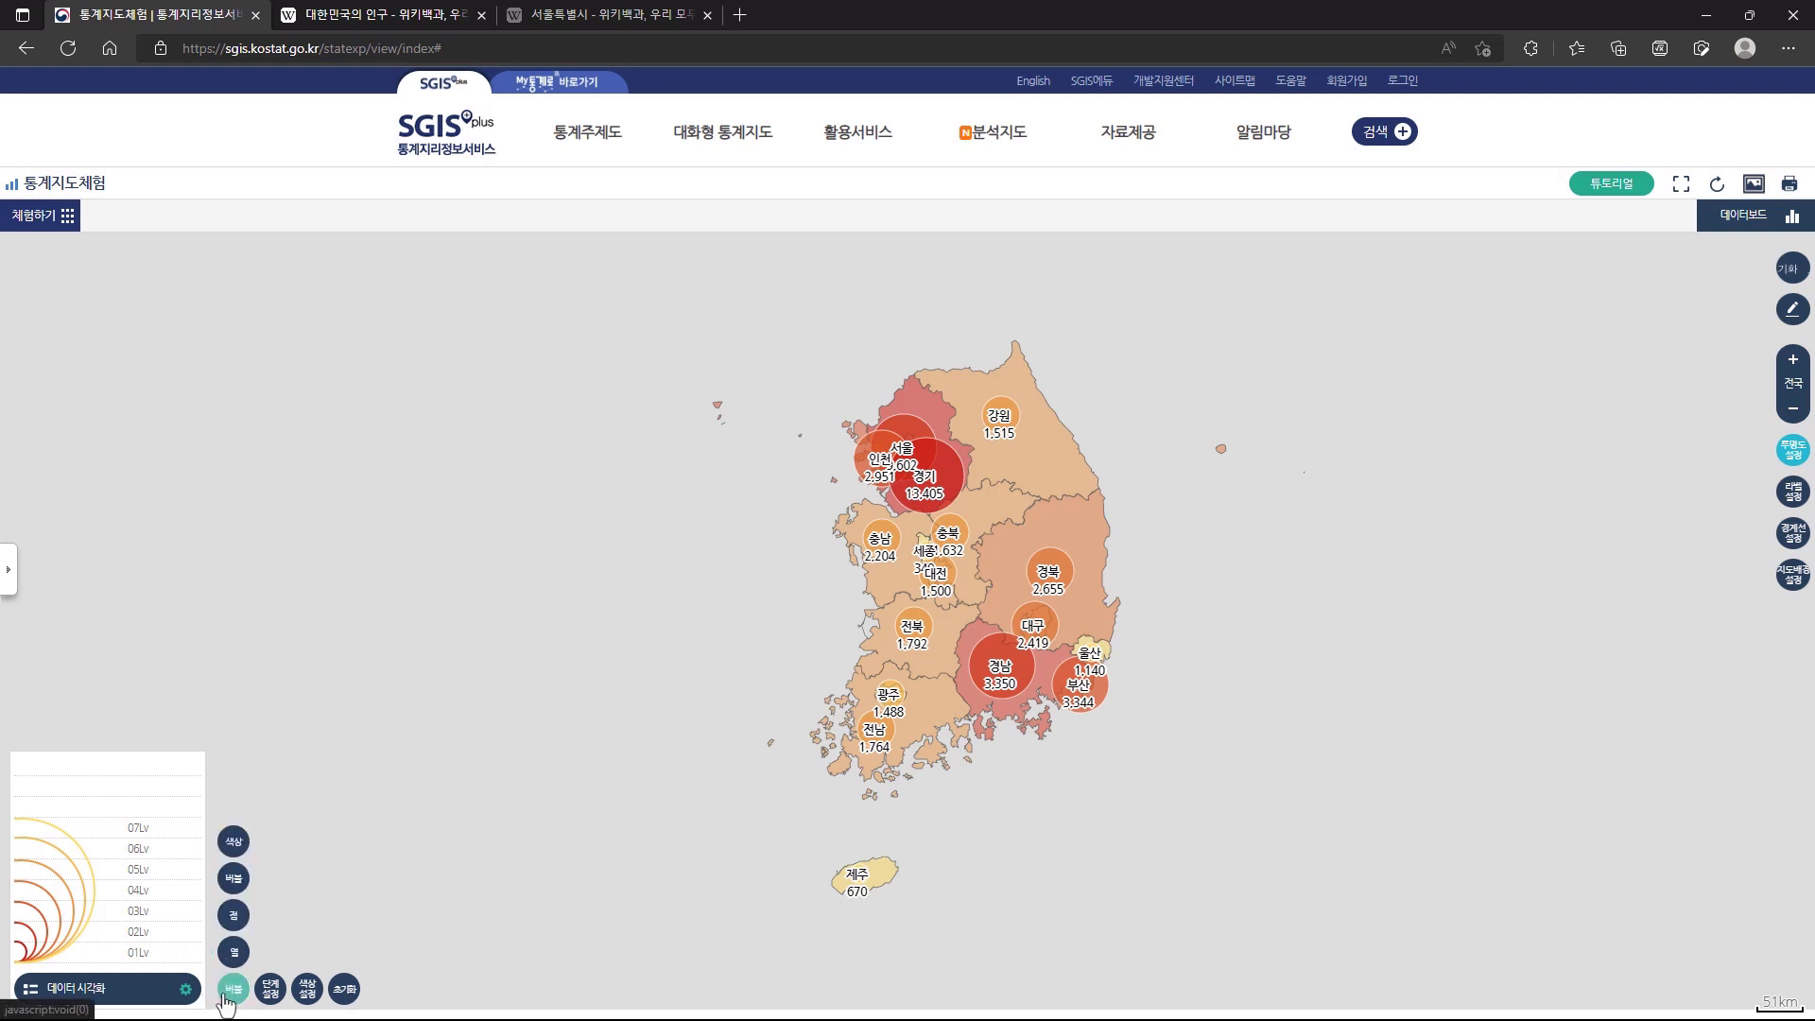
click(242, 858)
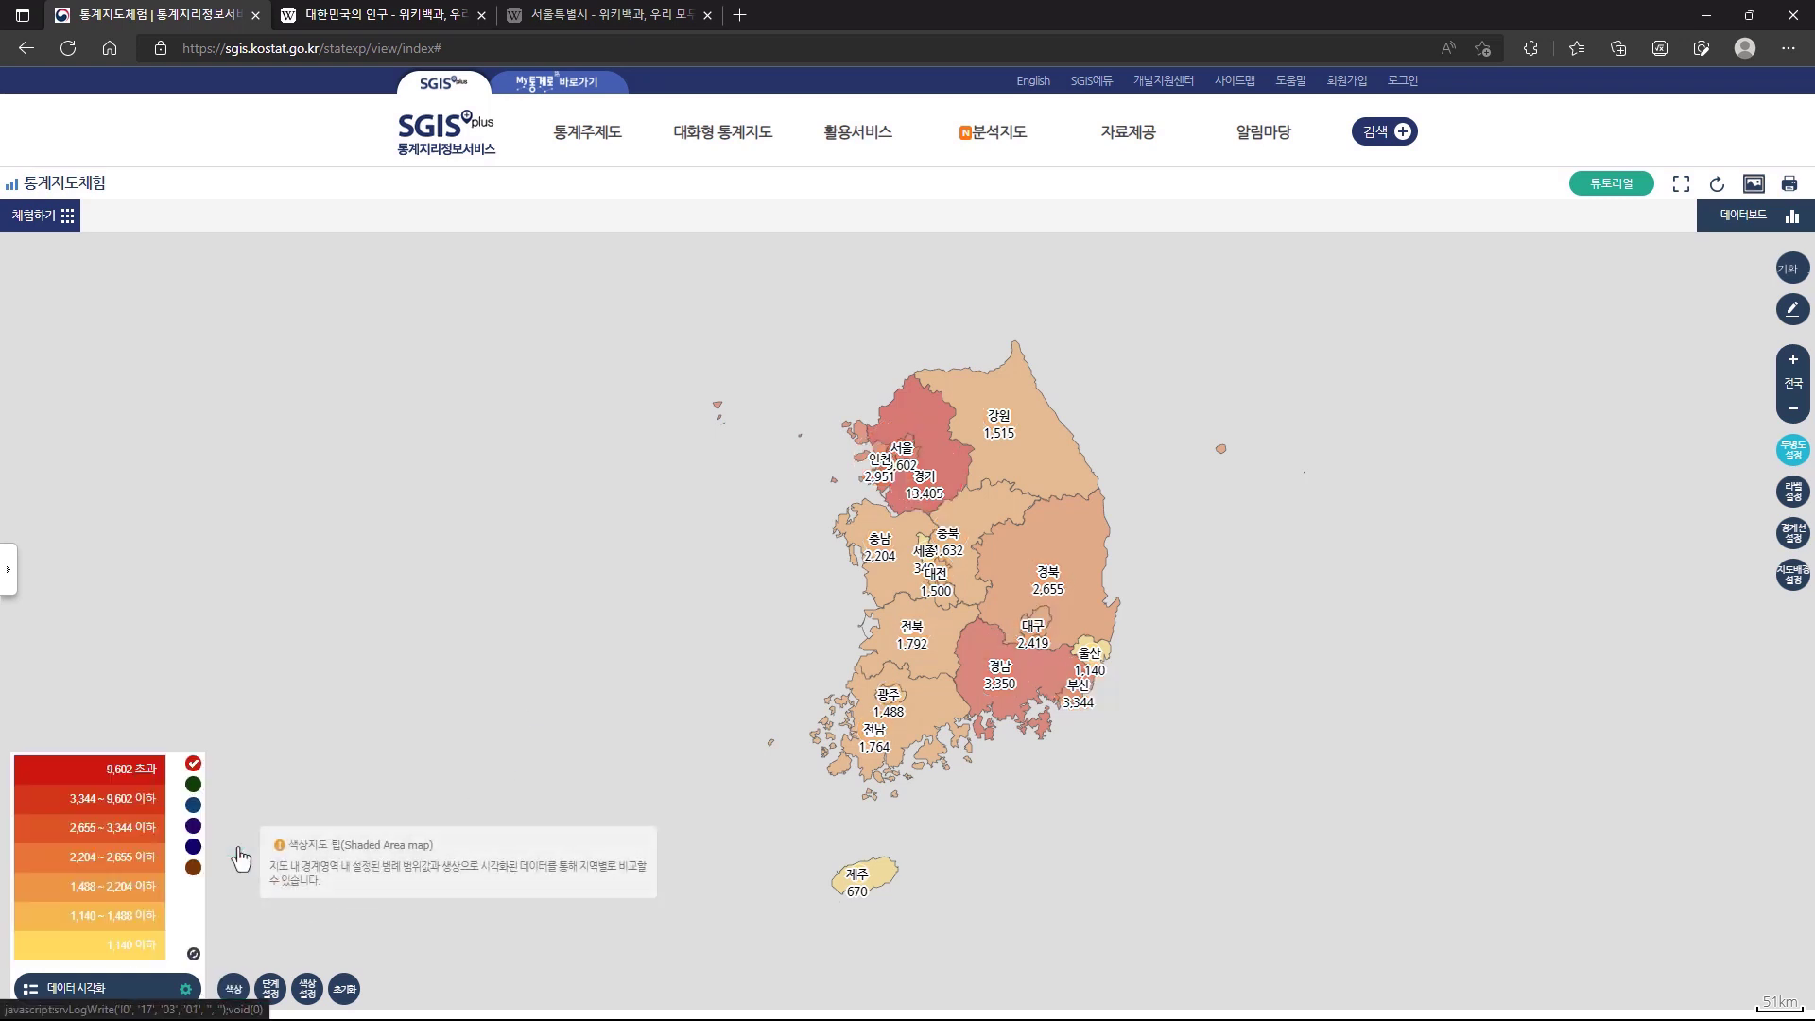
click(193, 784)
mouse_move(233, 983)
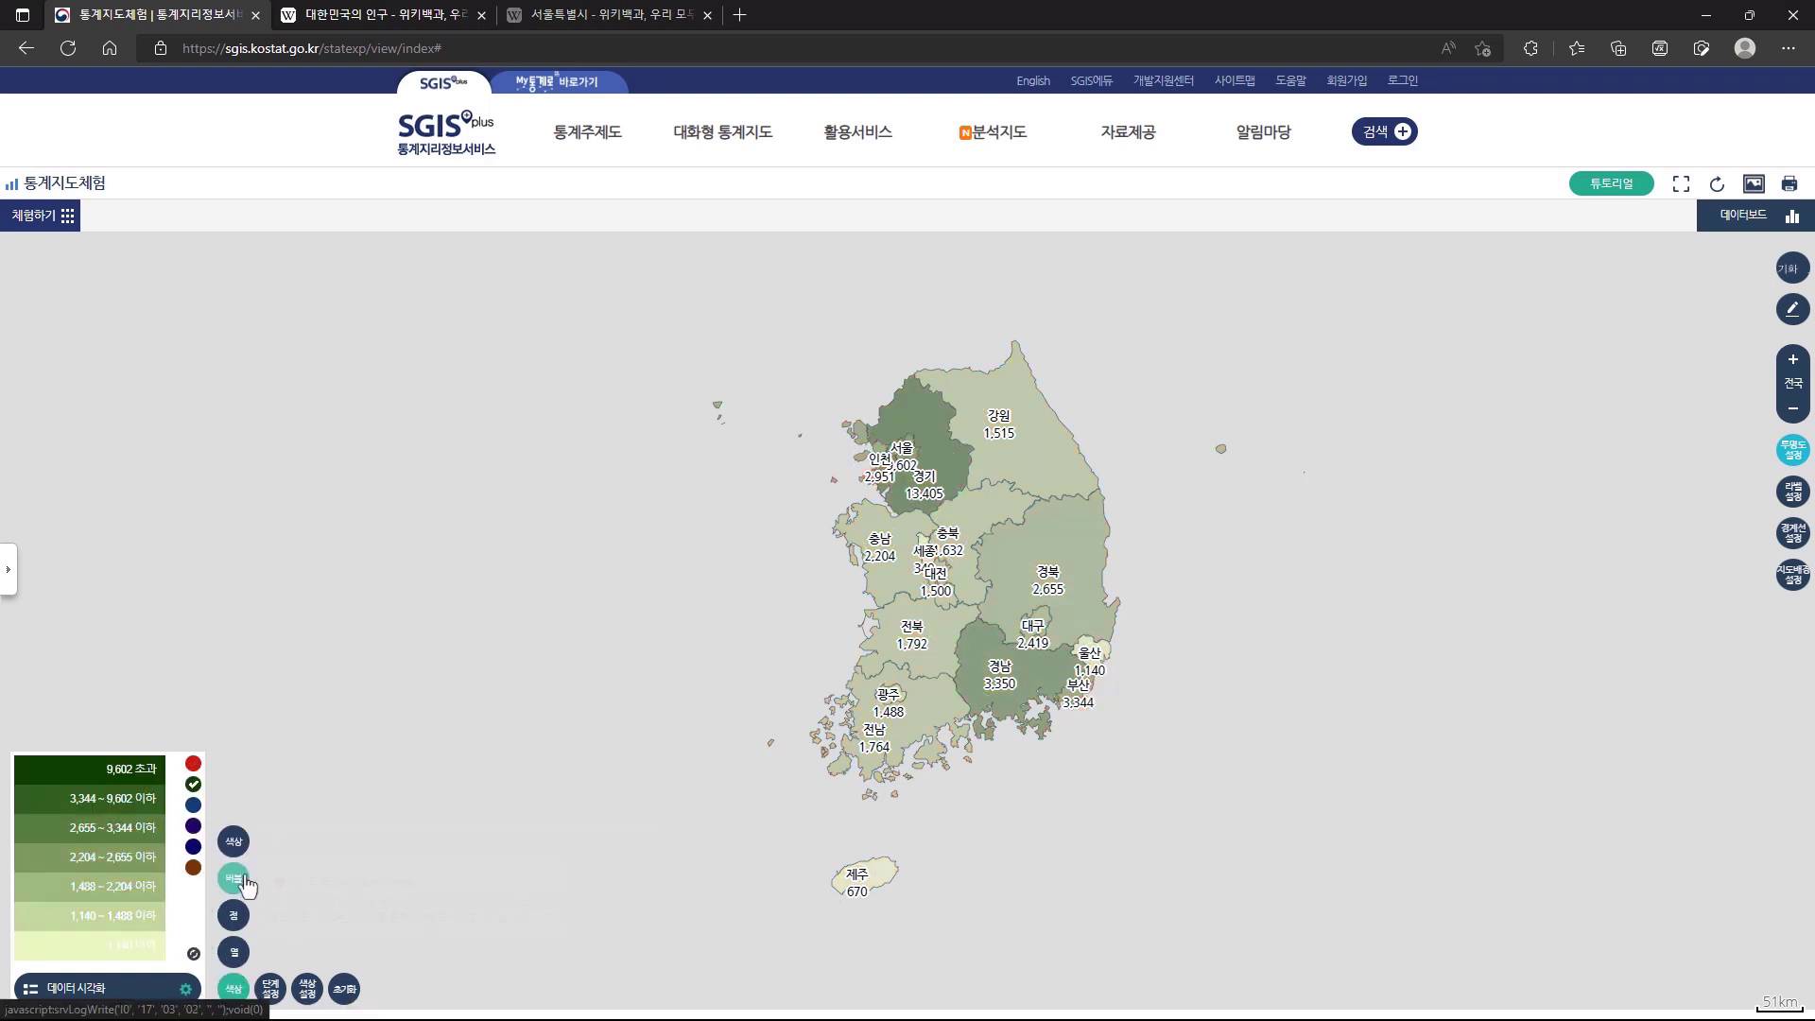
click(245, 888)
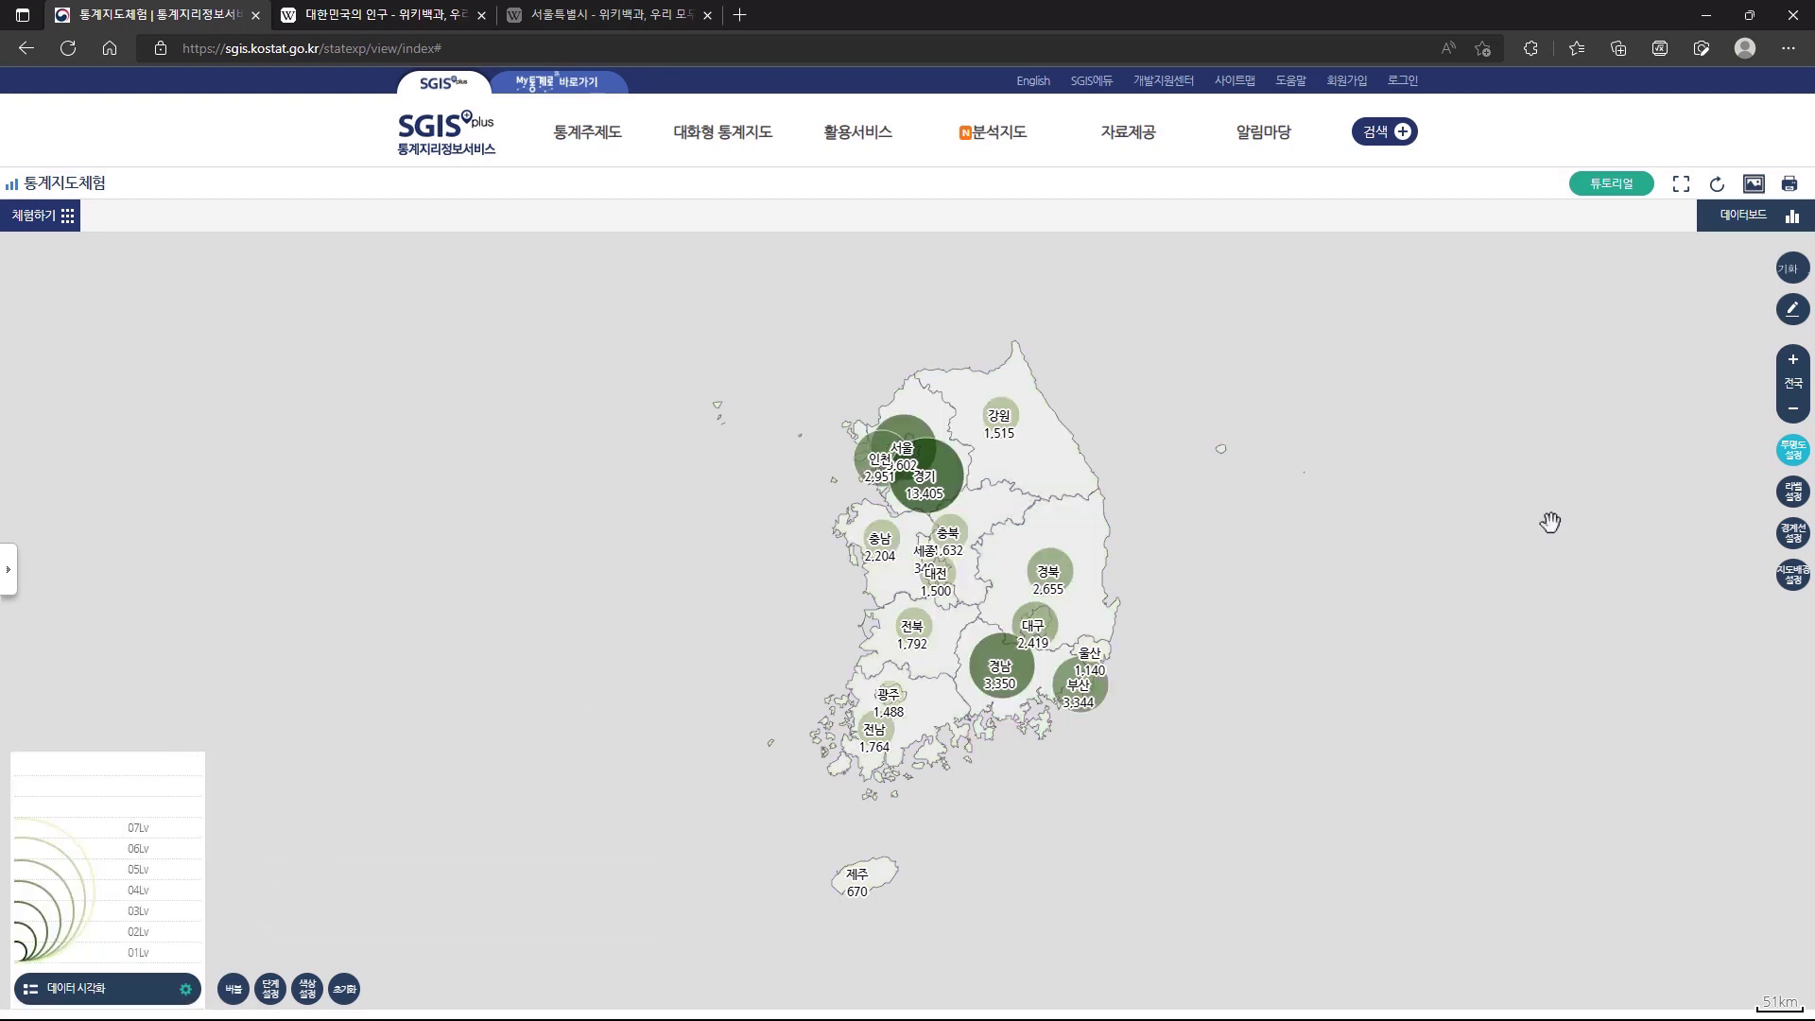
Try the custom colour #0c797d as the map background and restore the grey background.
click(1796, 584)
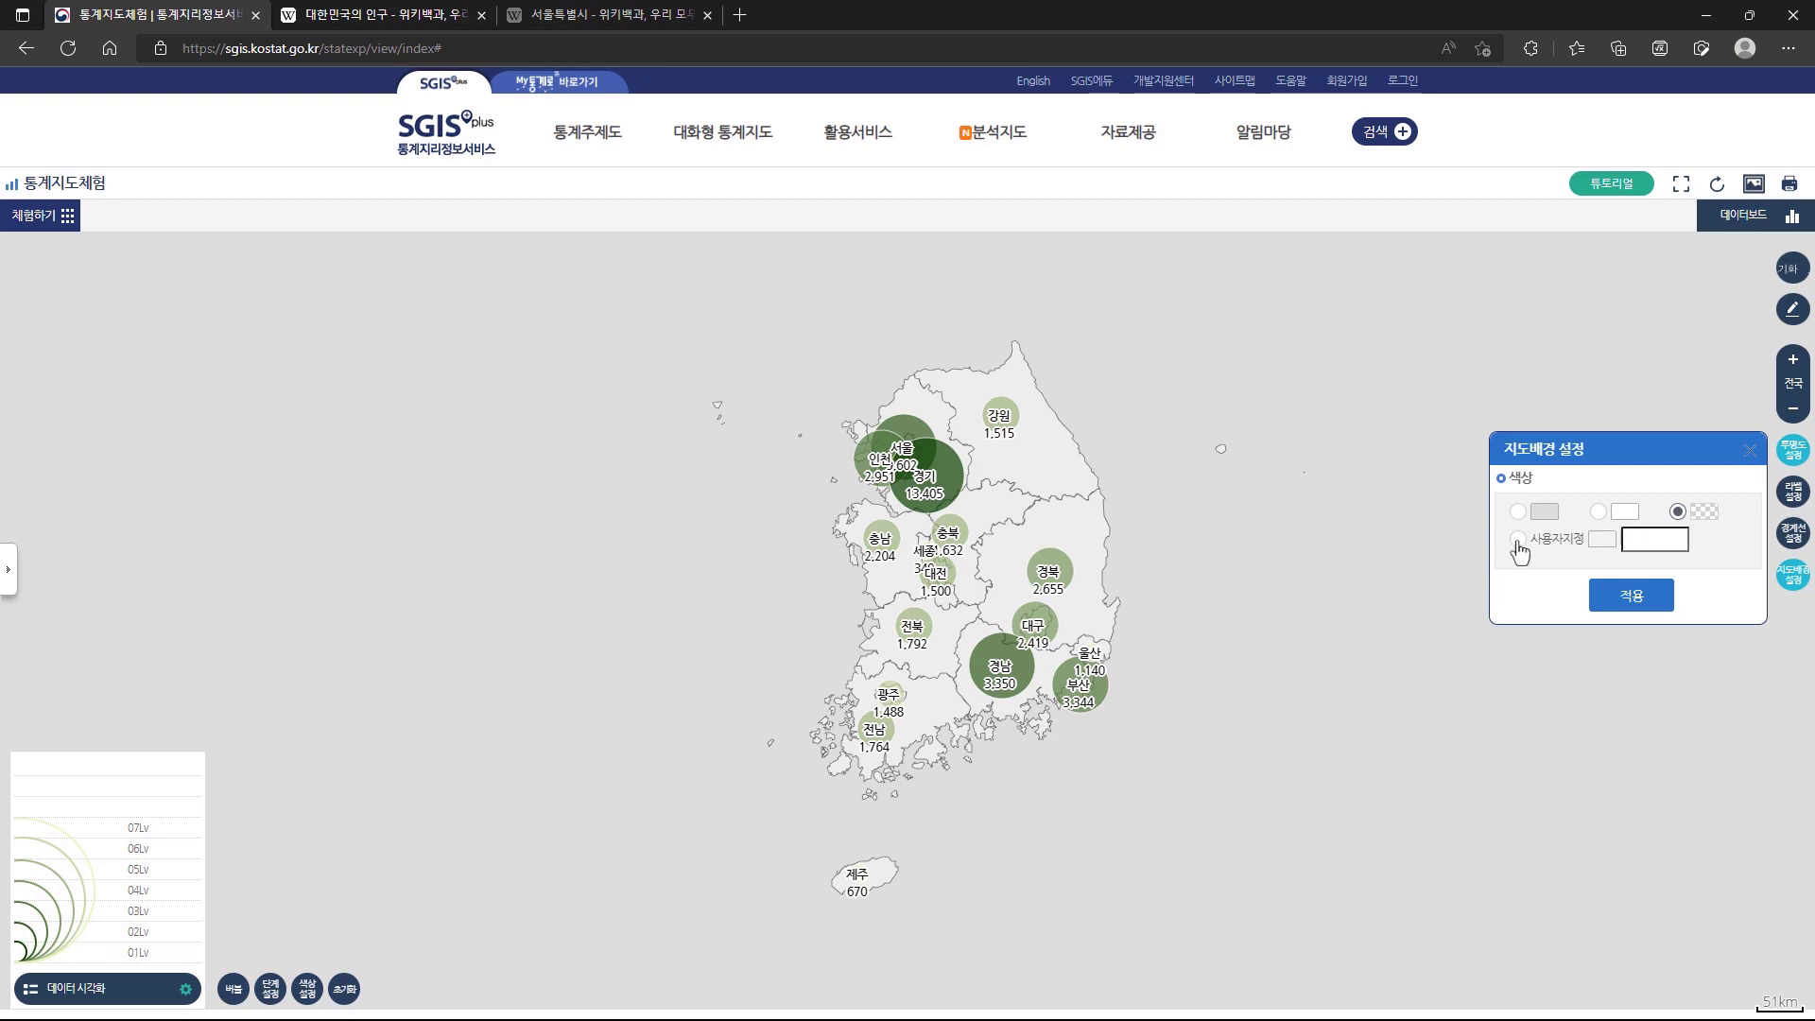
click(1601, 540)
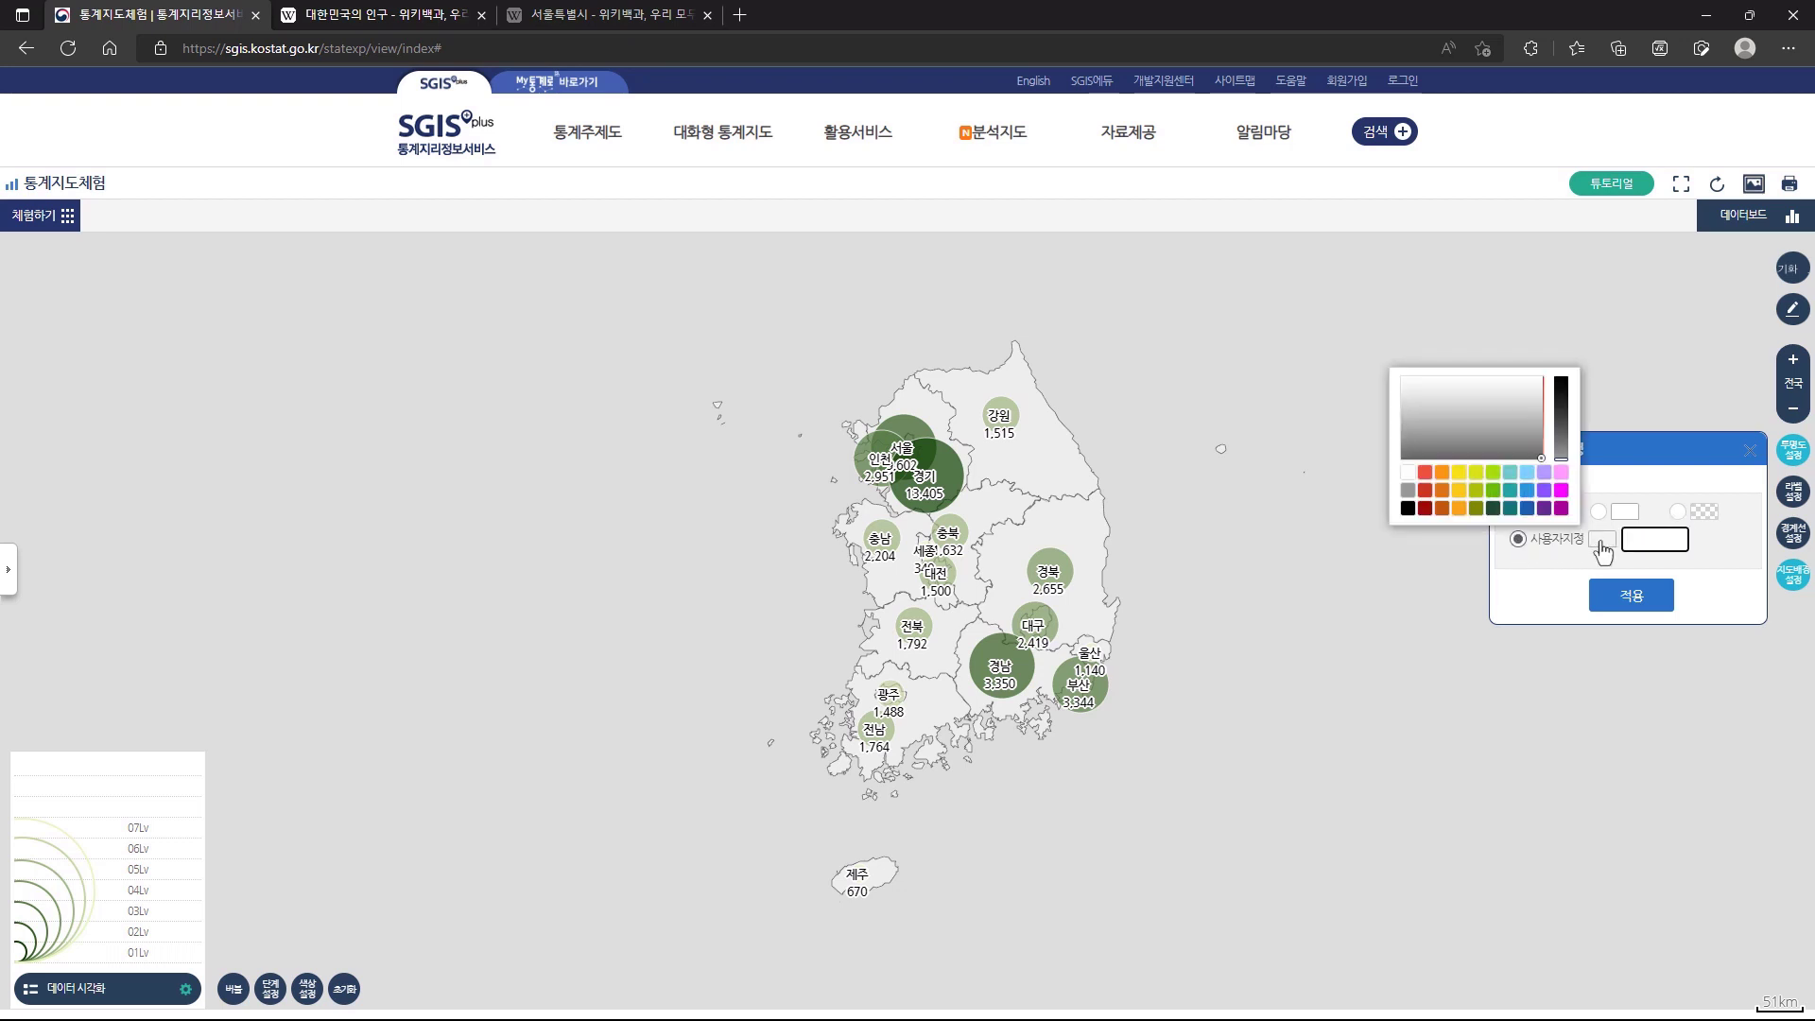
click(1510, 510)
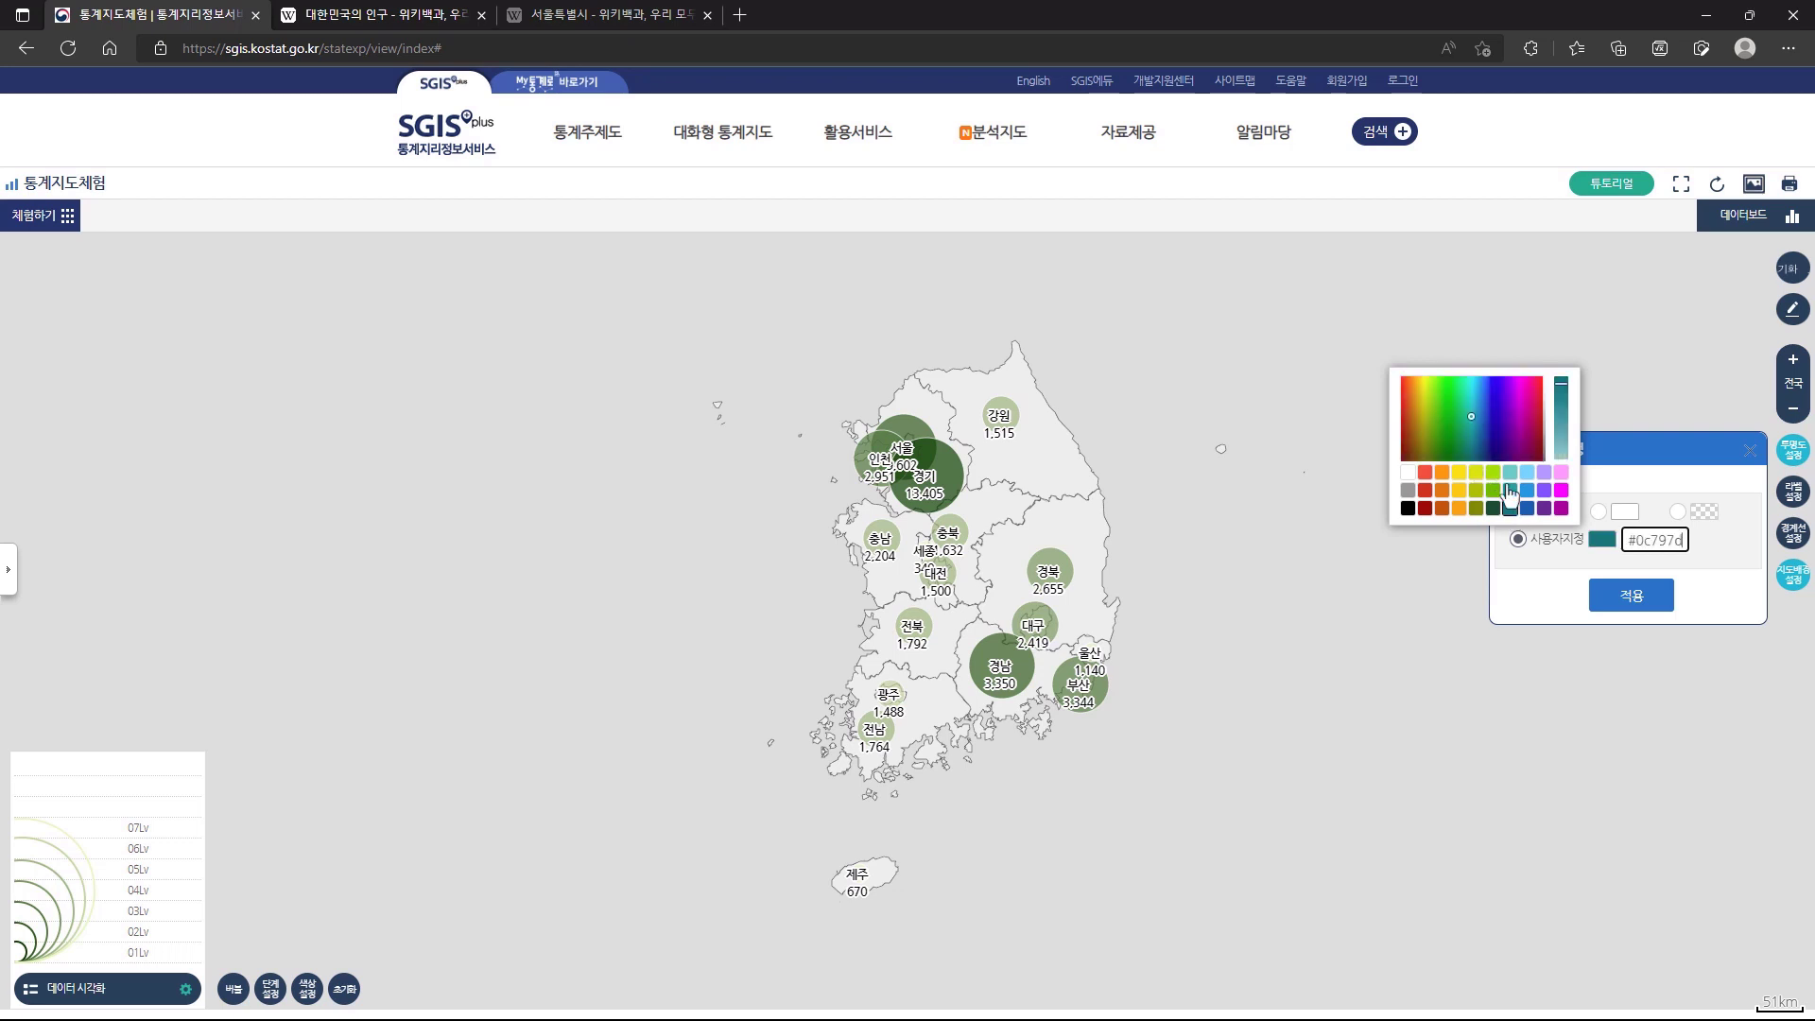
click(1618, 606)
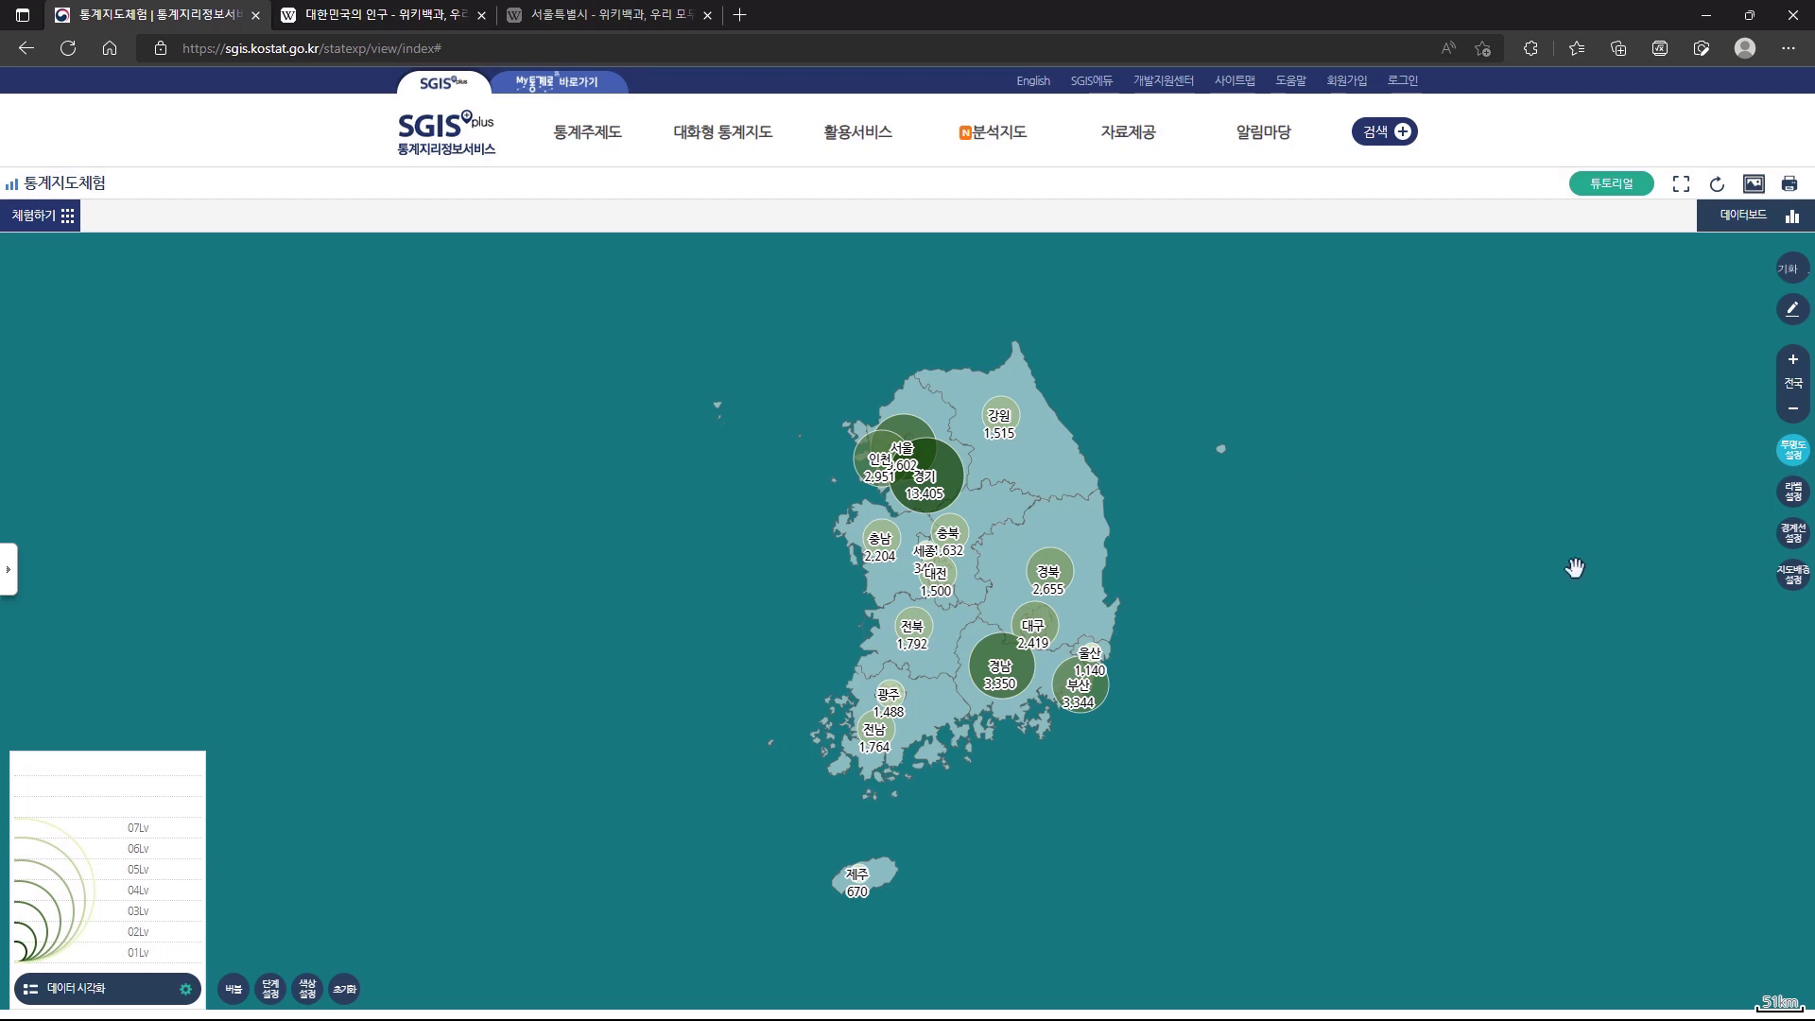
click(1790, 570)
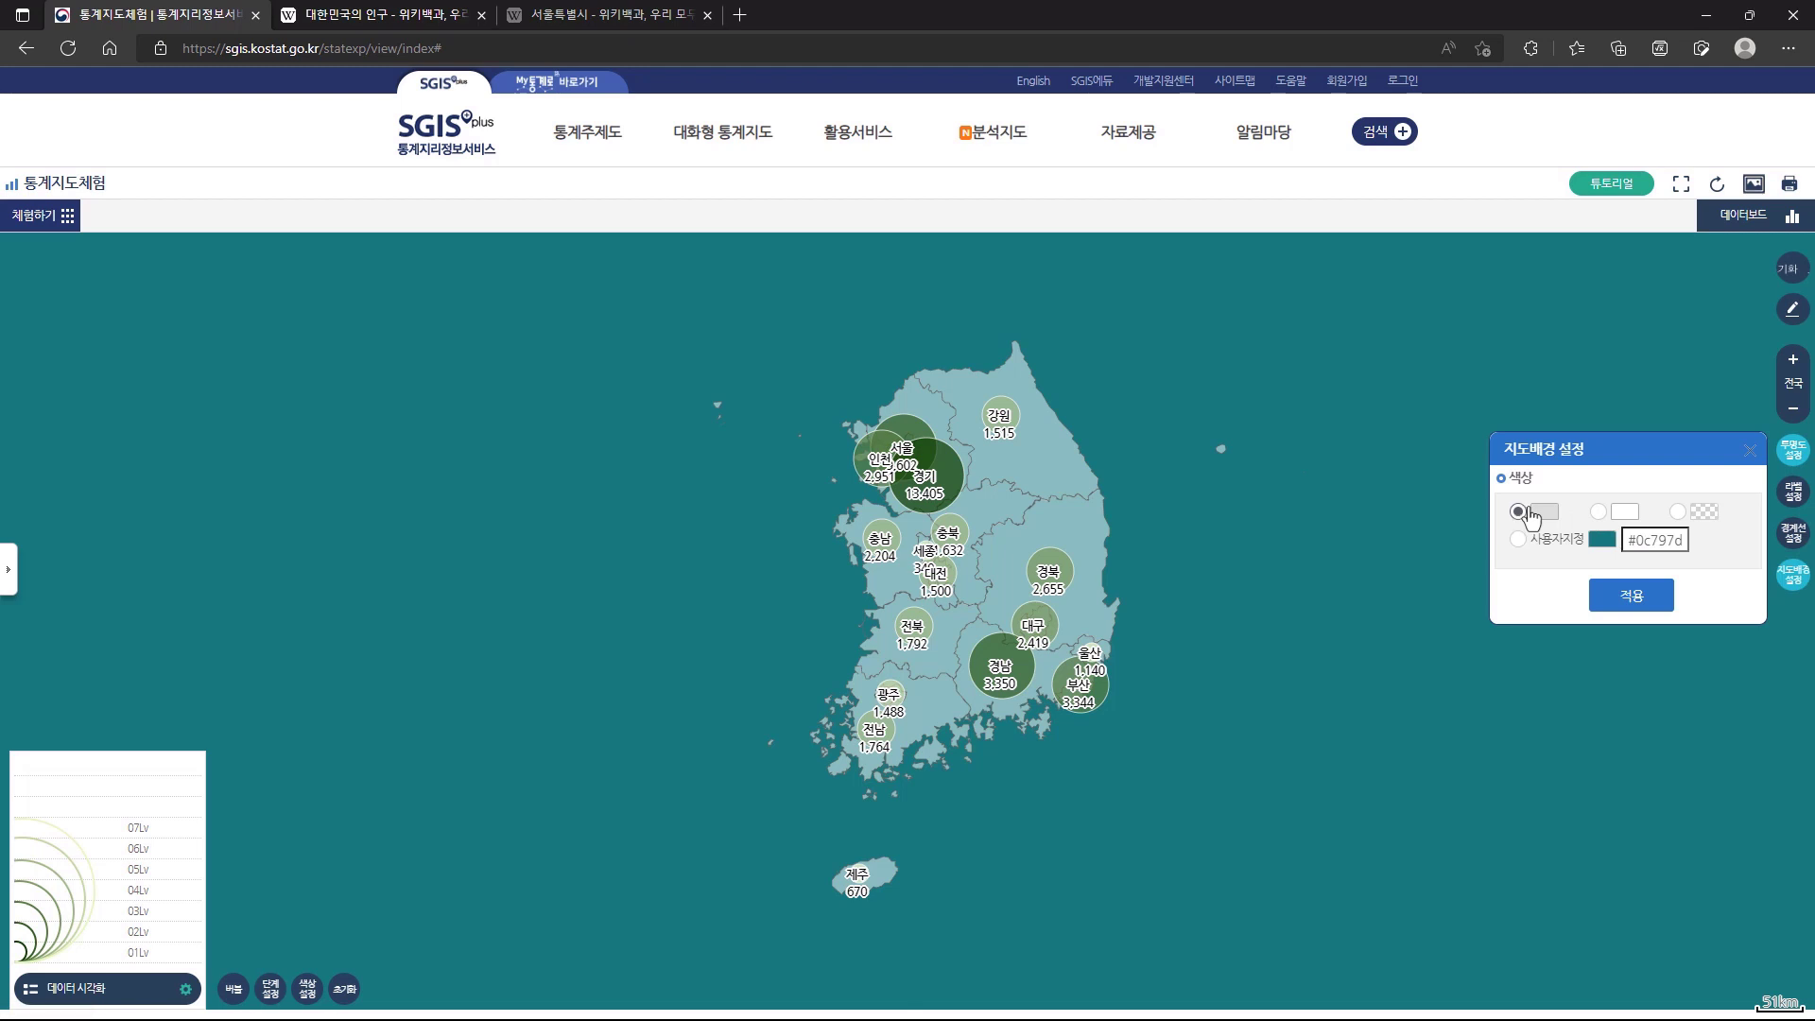
click(1633, 598)
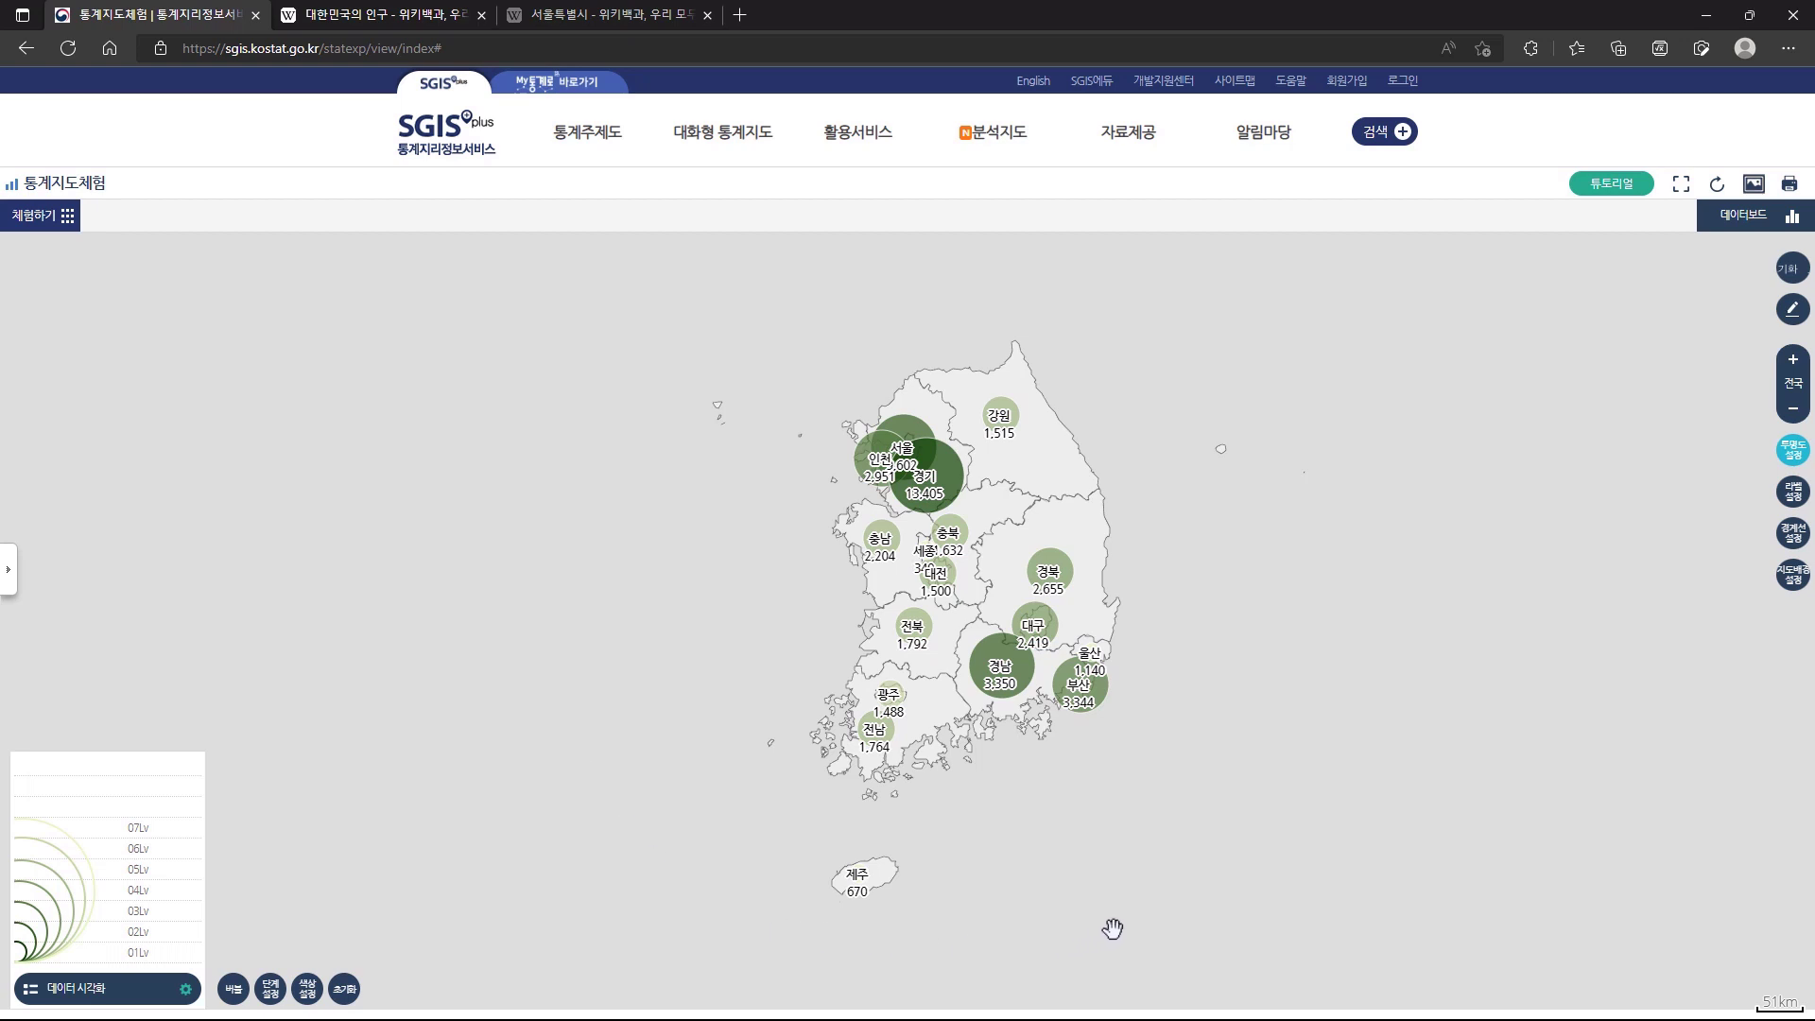
Generate a preview image of the bubble map at the current screen size.
click(1755, 186)
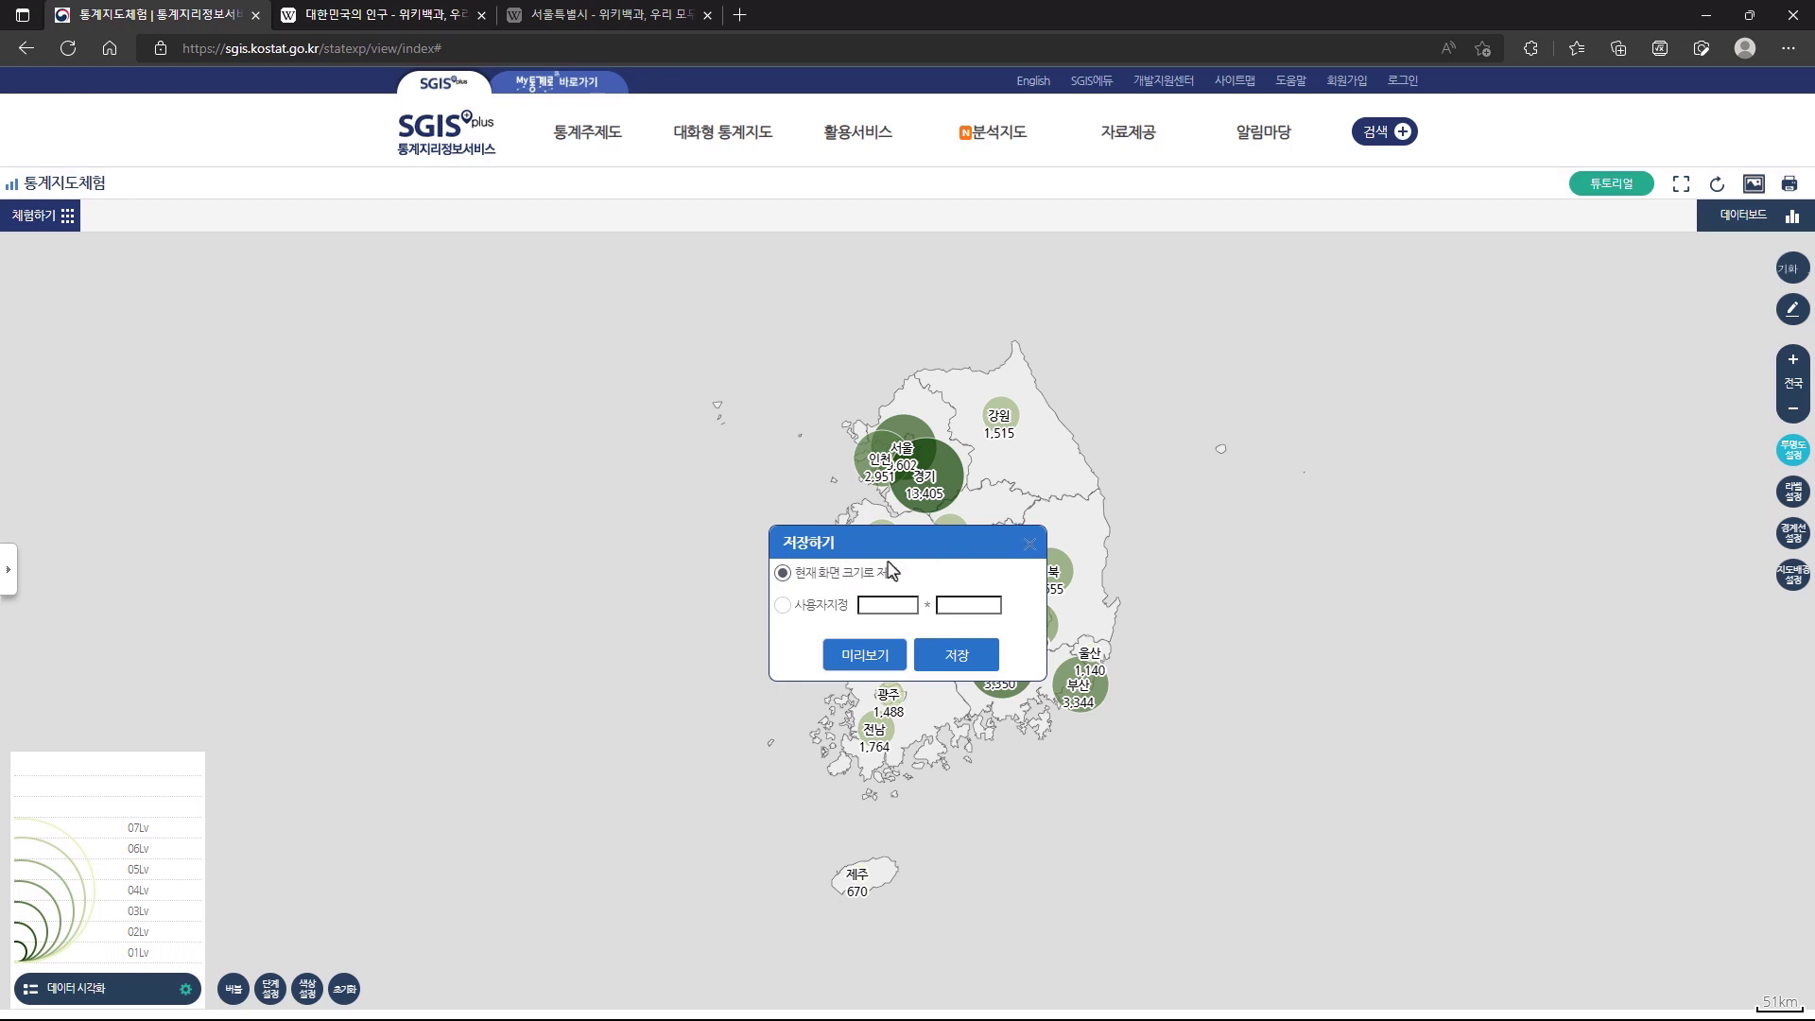
click(866, 655)
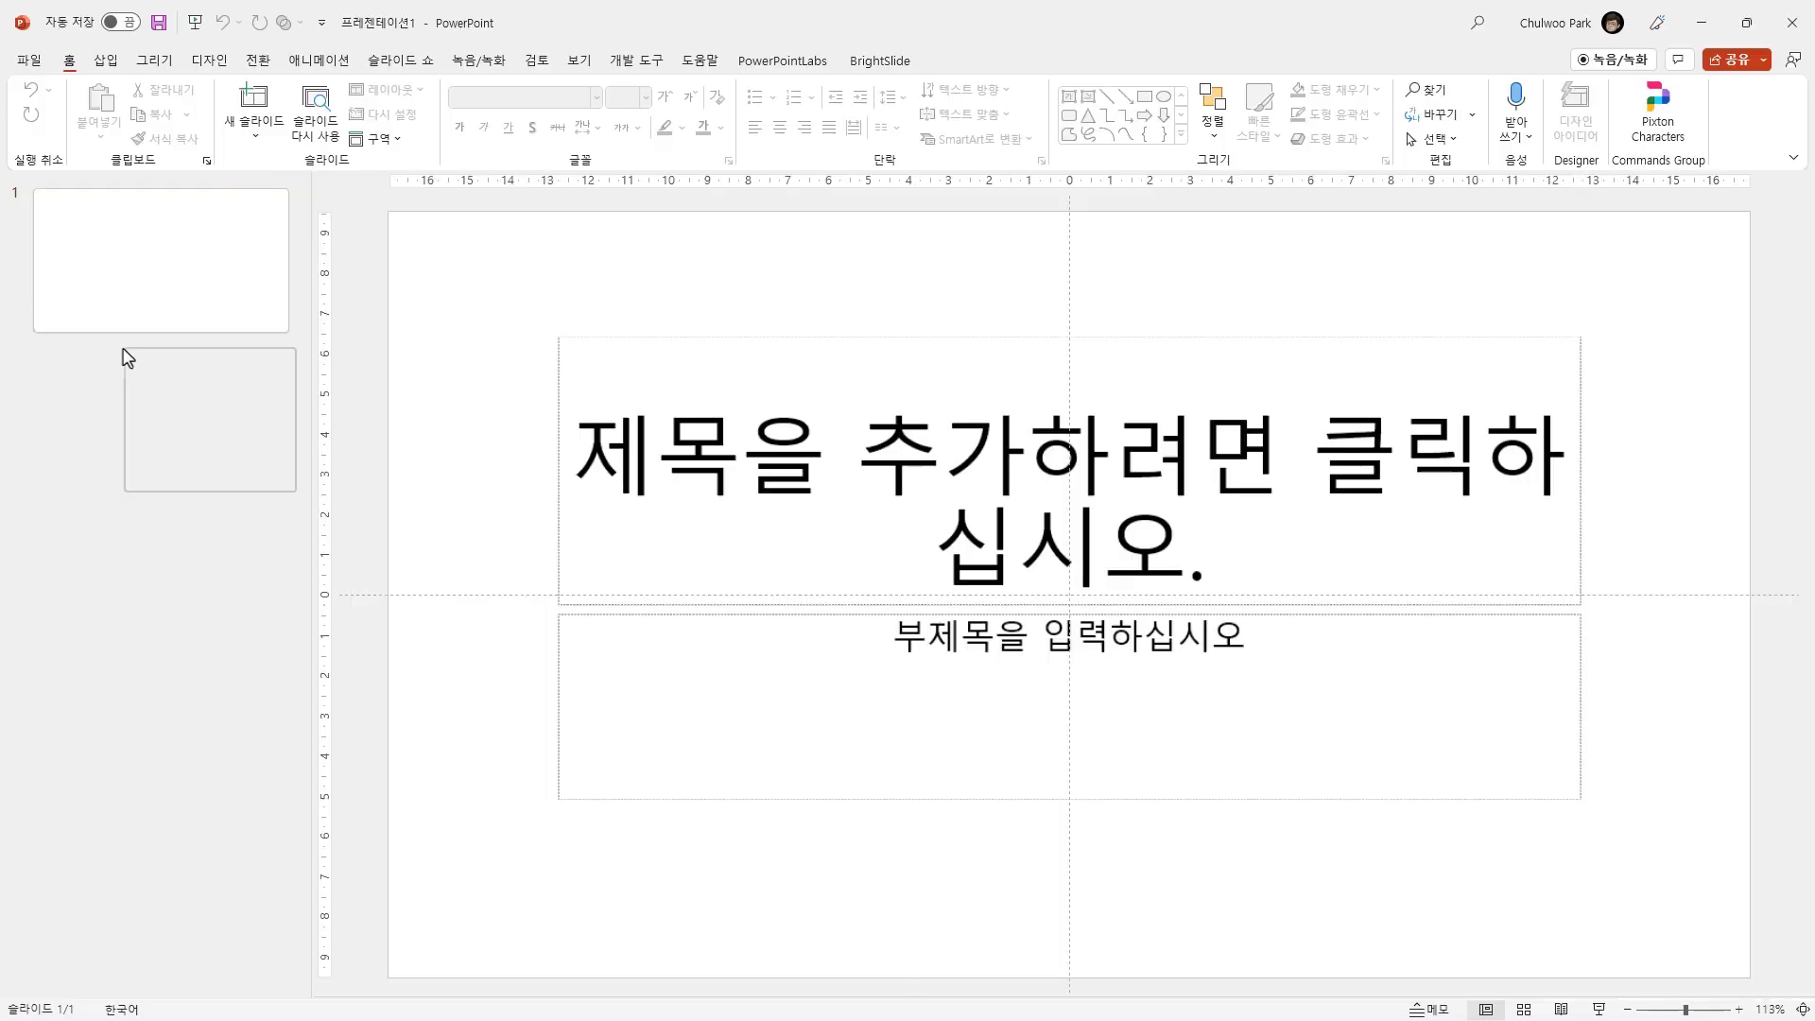
Switch to PowerPoint and add a second slide with the 빈 화면 layout.
right_click(126, 356)
click(183, 422)
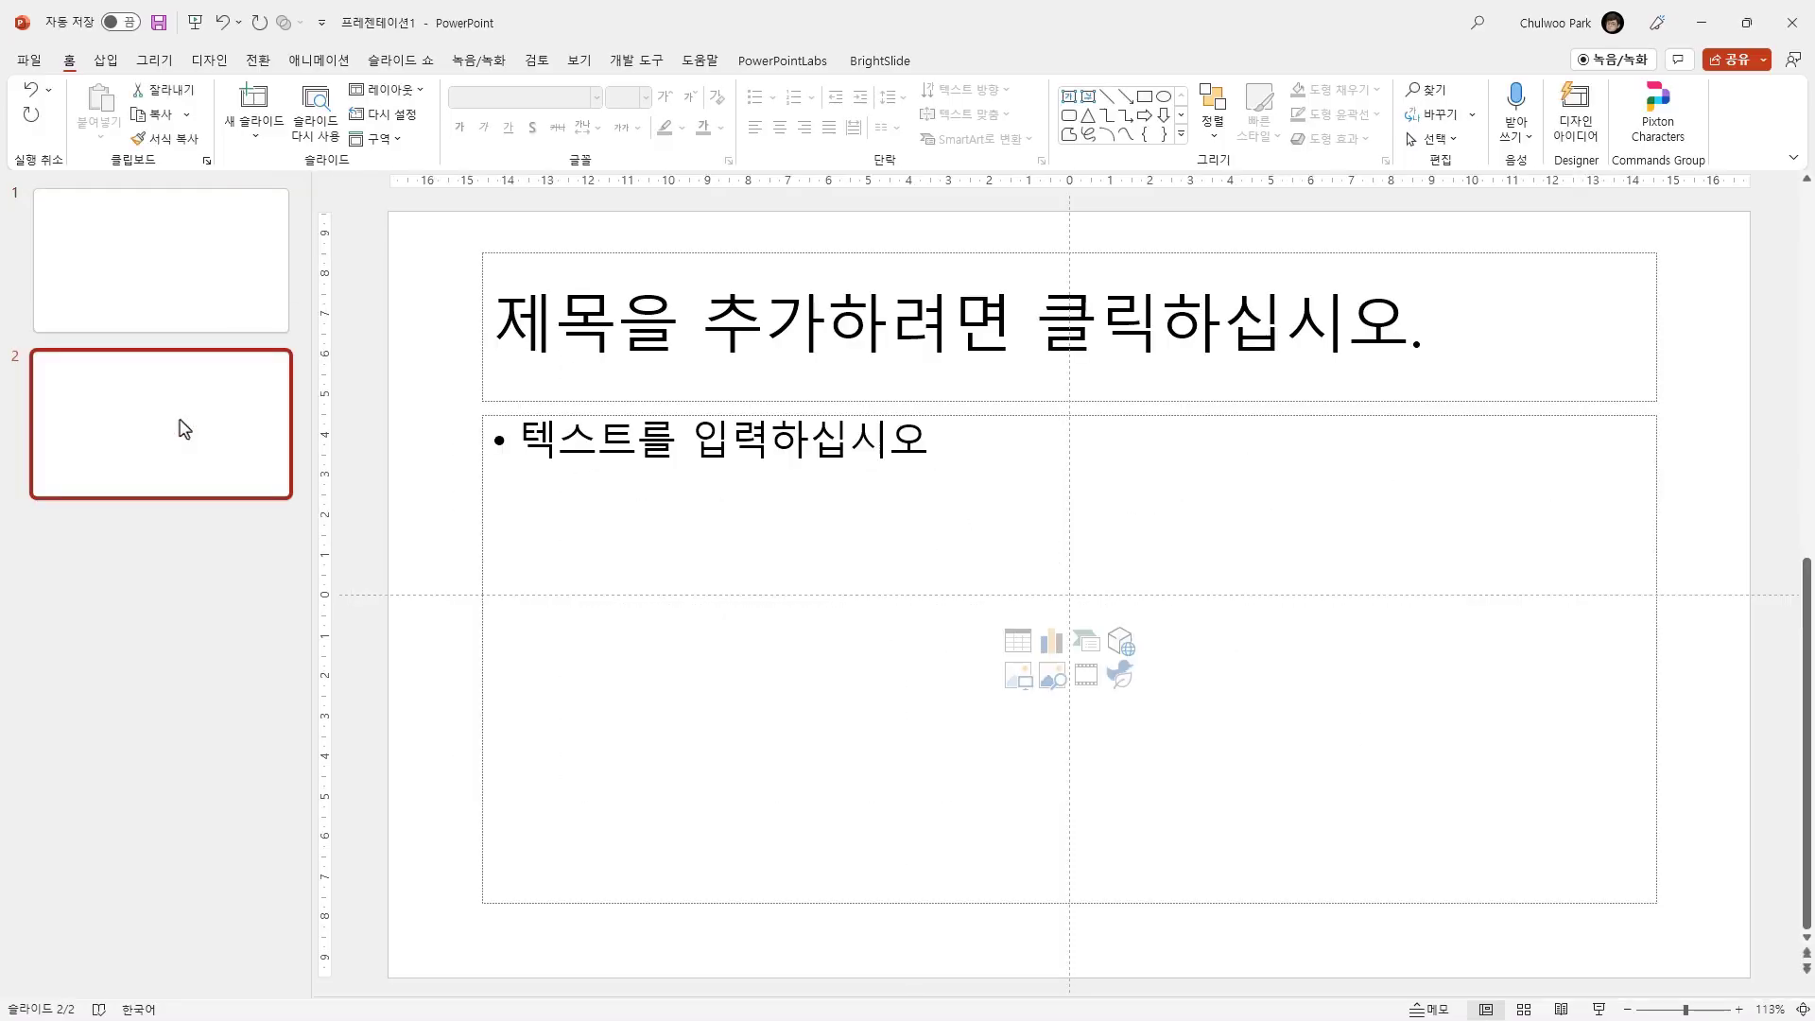
right_click(180, 421)
mouse_move(340, 717)
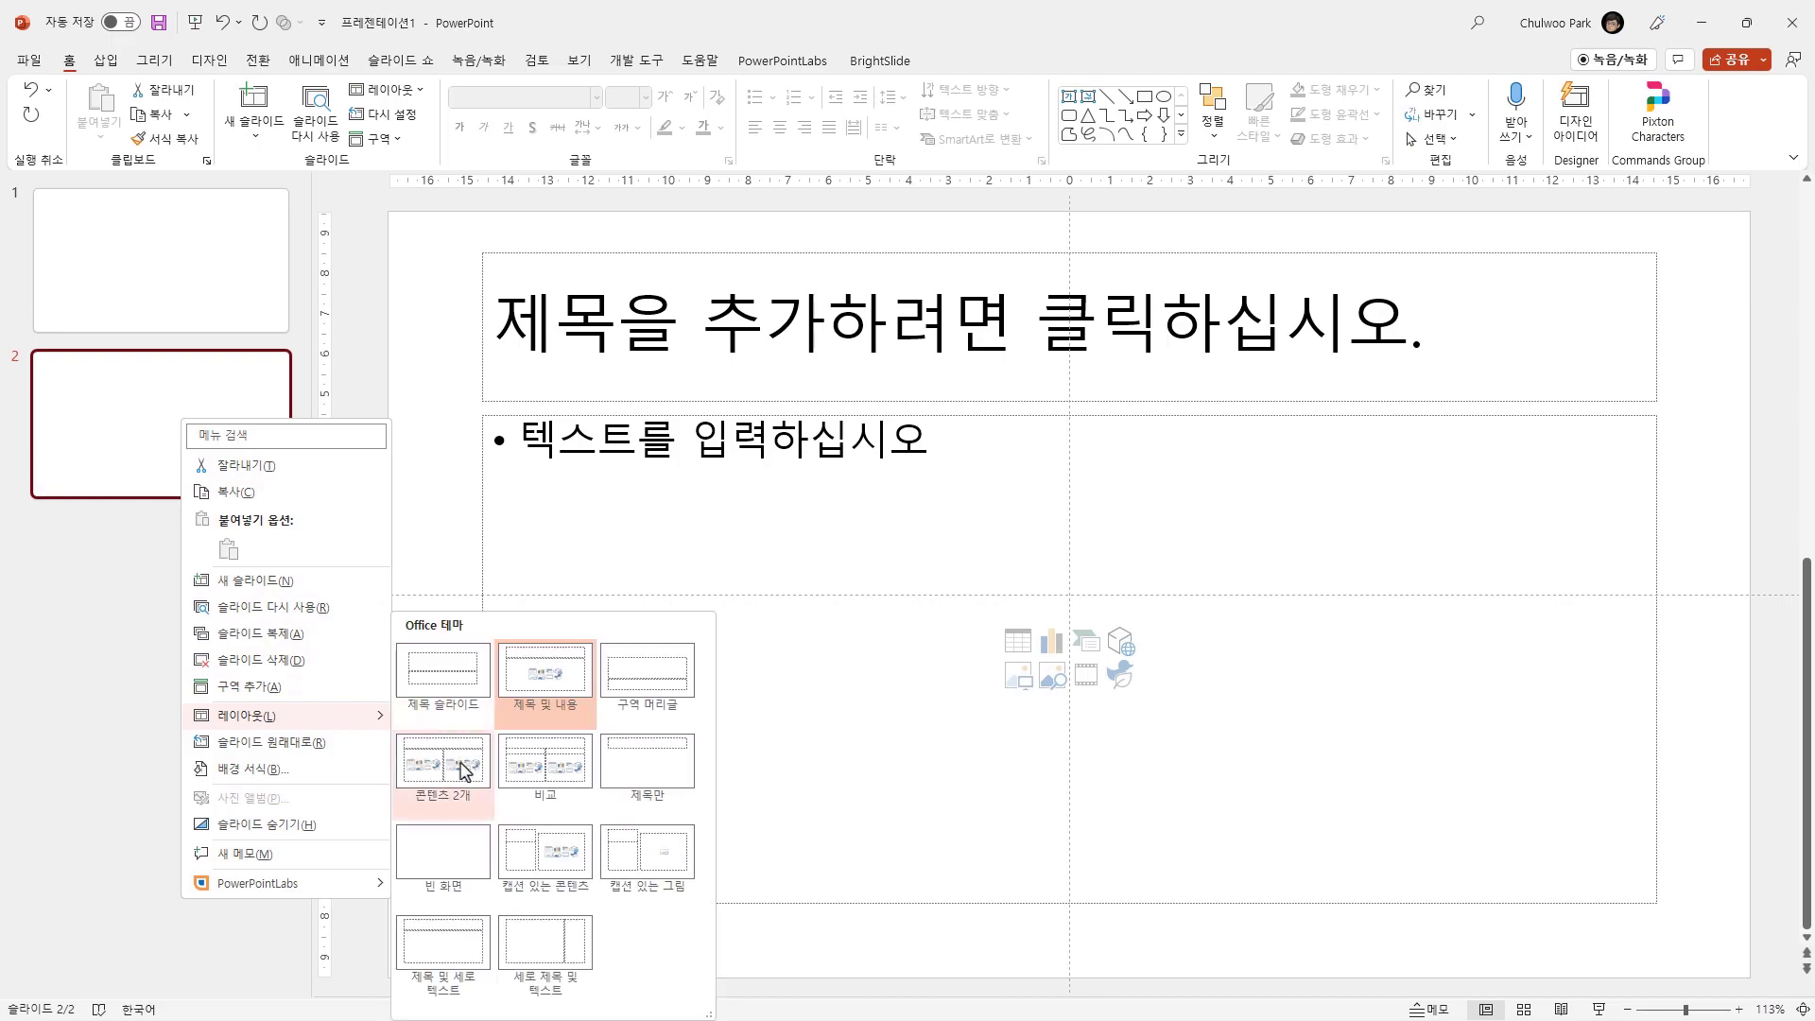
click(465, 851)
Copy the map image from the browser's preview window and paste it onto the blank second slide in PowerPoint.
key(alt+Tab)
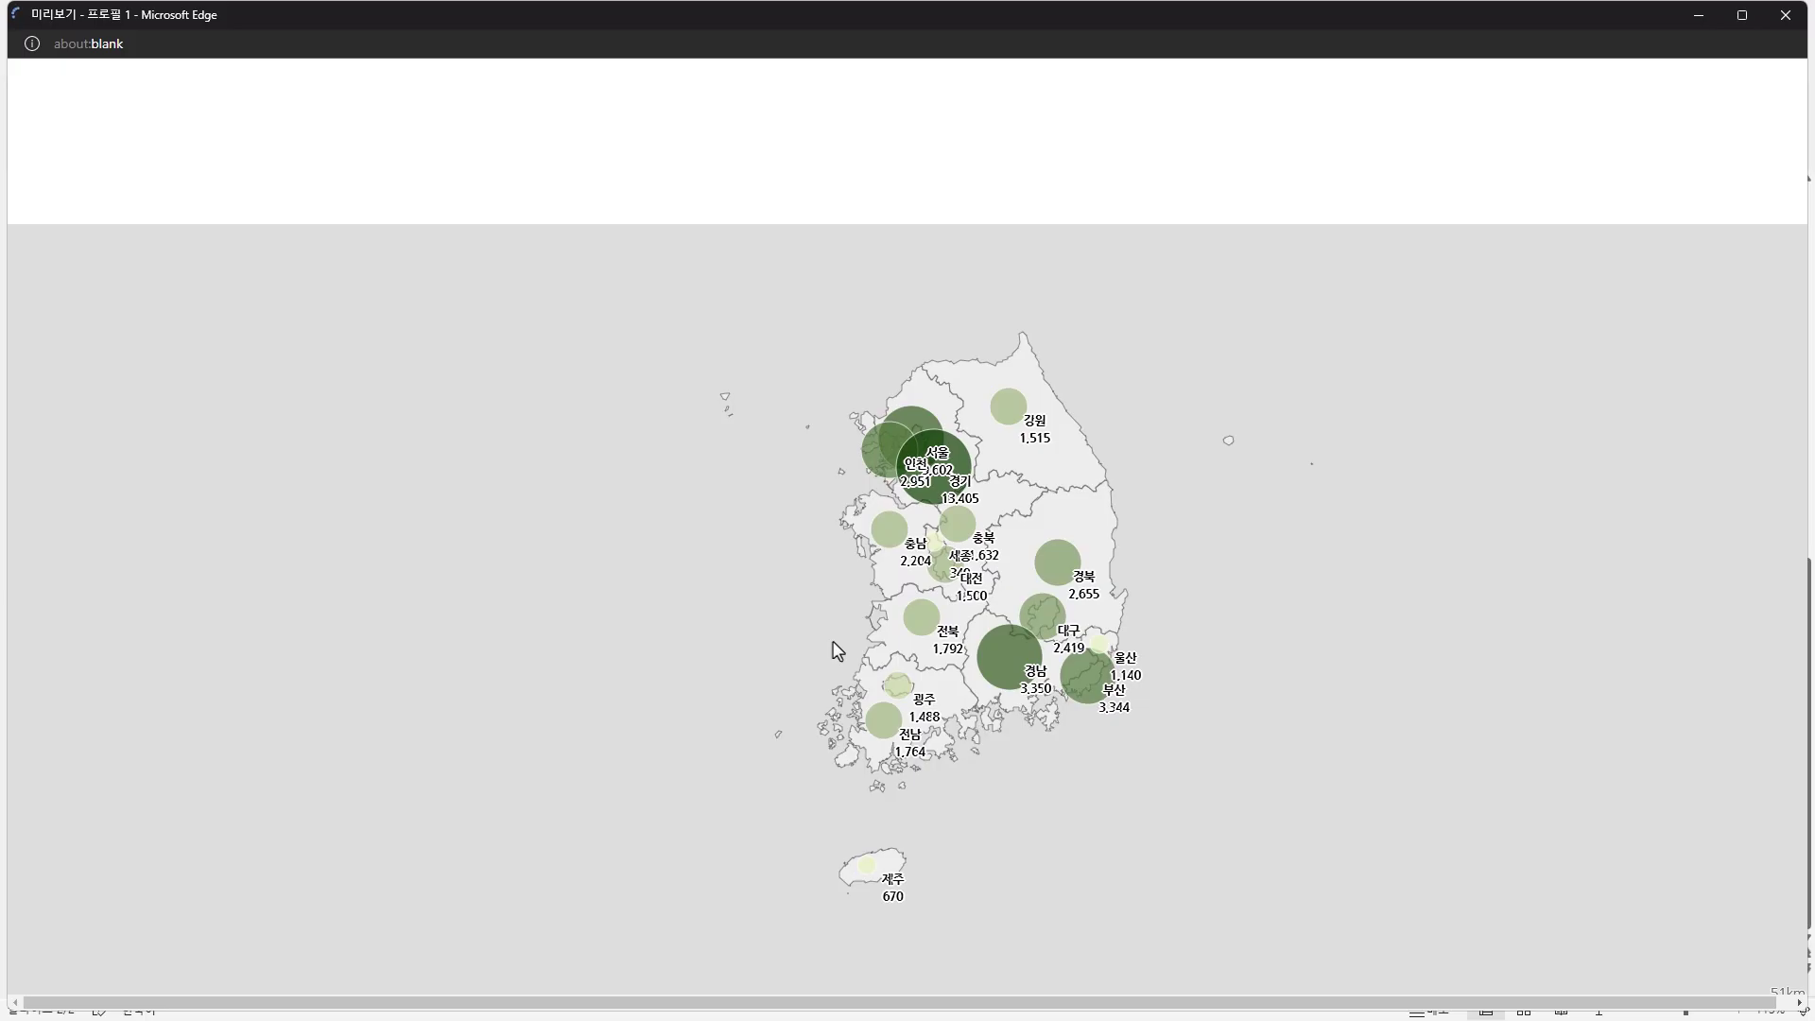
right_click(1099, 328)
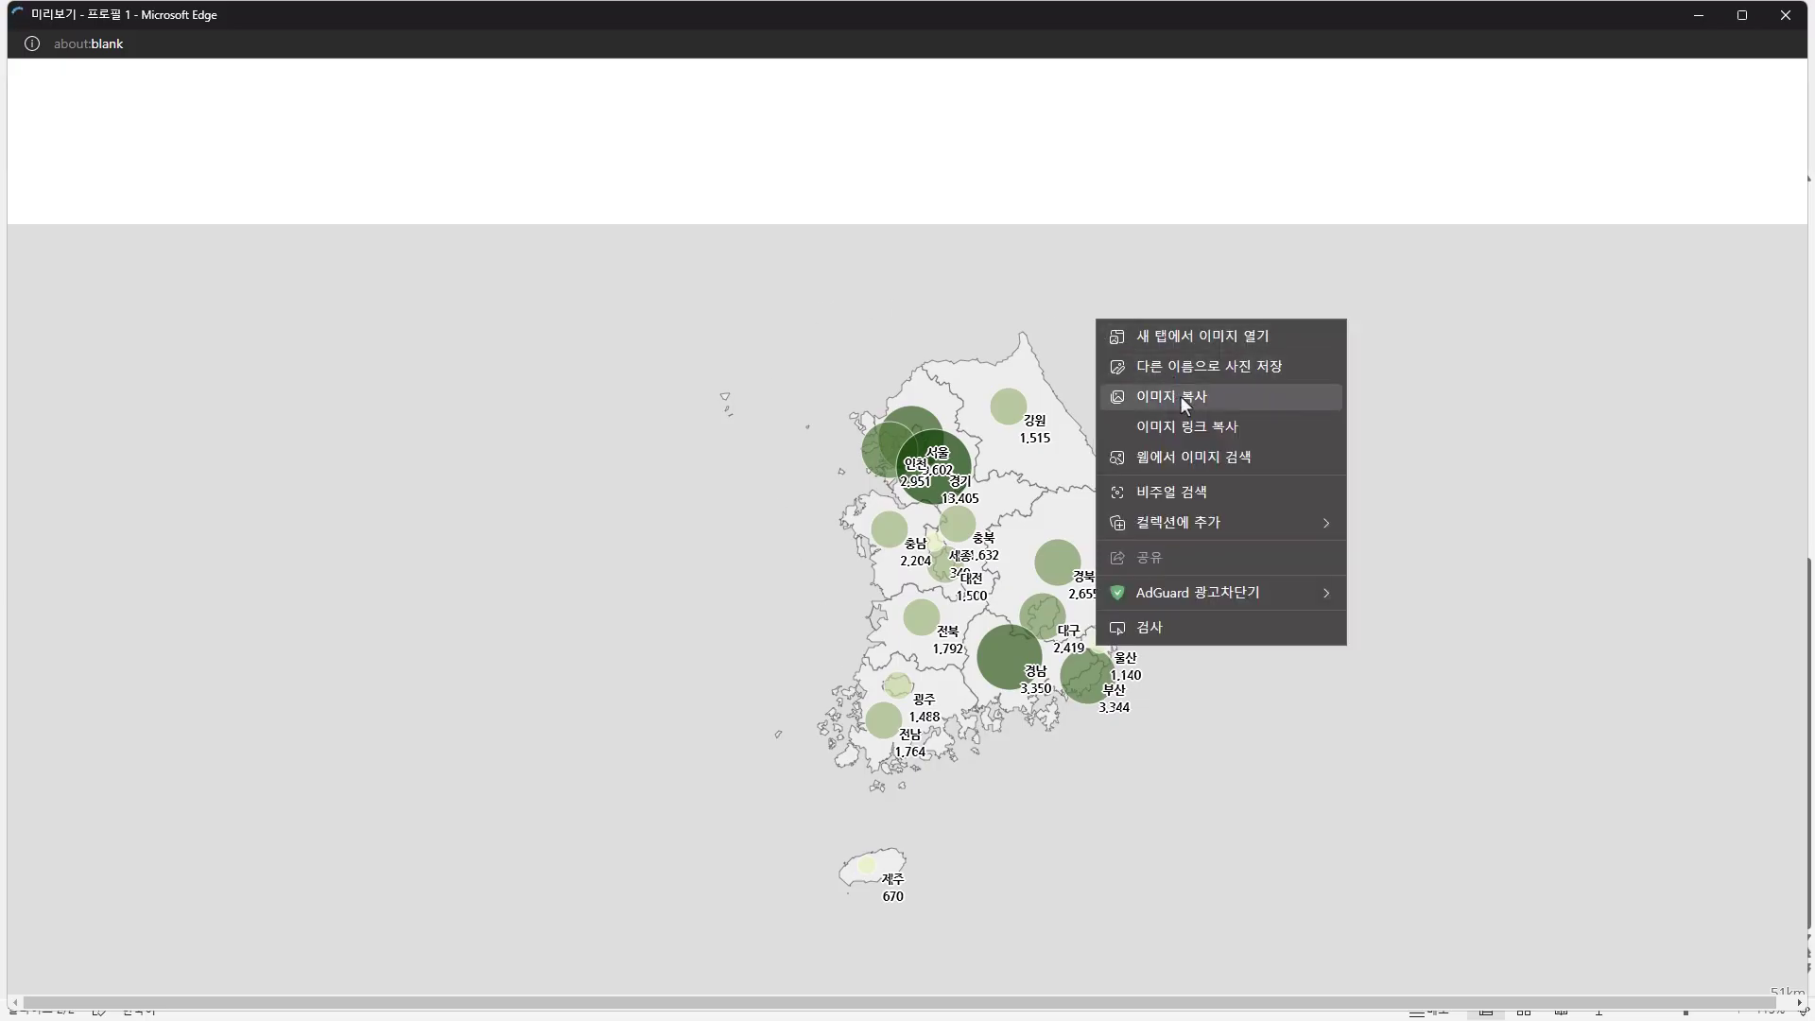
click(1180, 395)
key(alt+Tab)
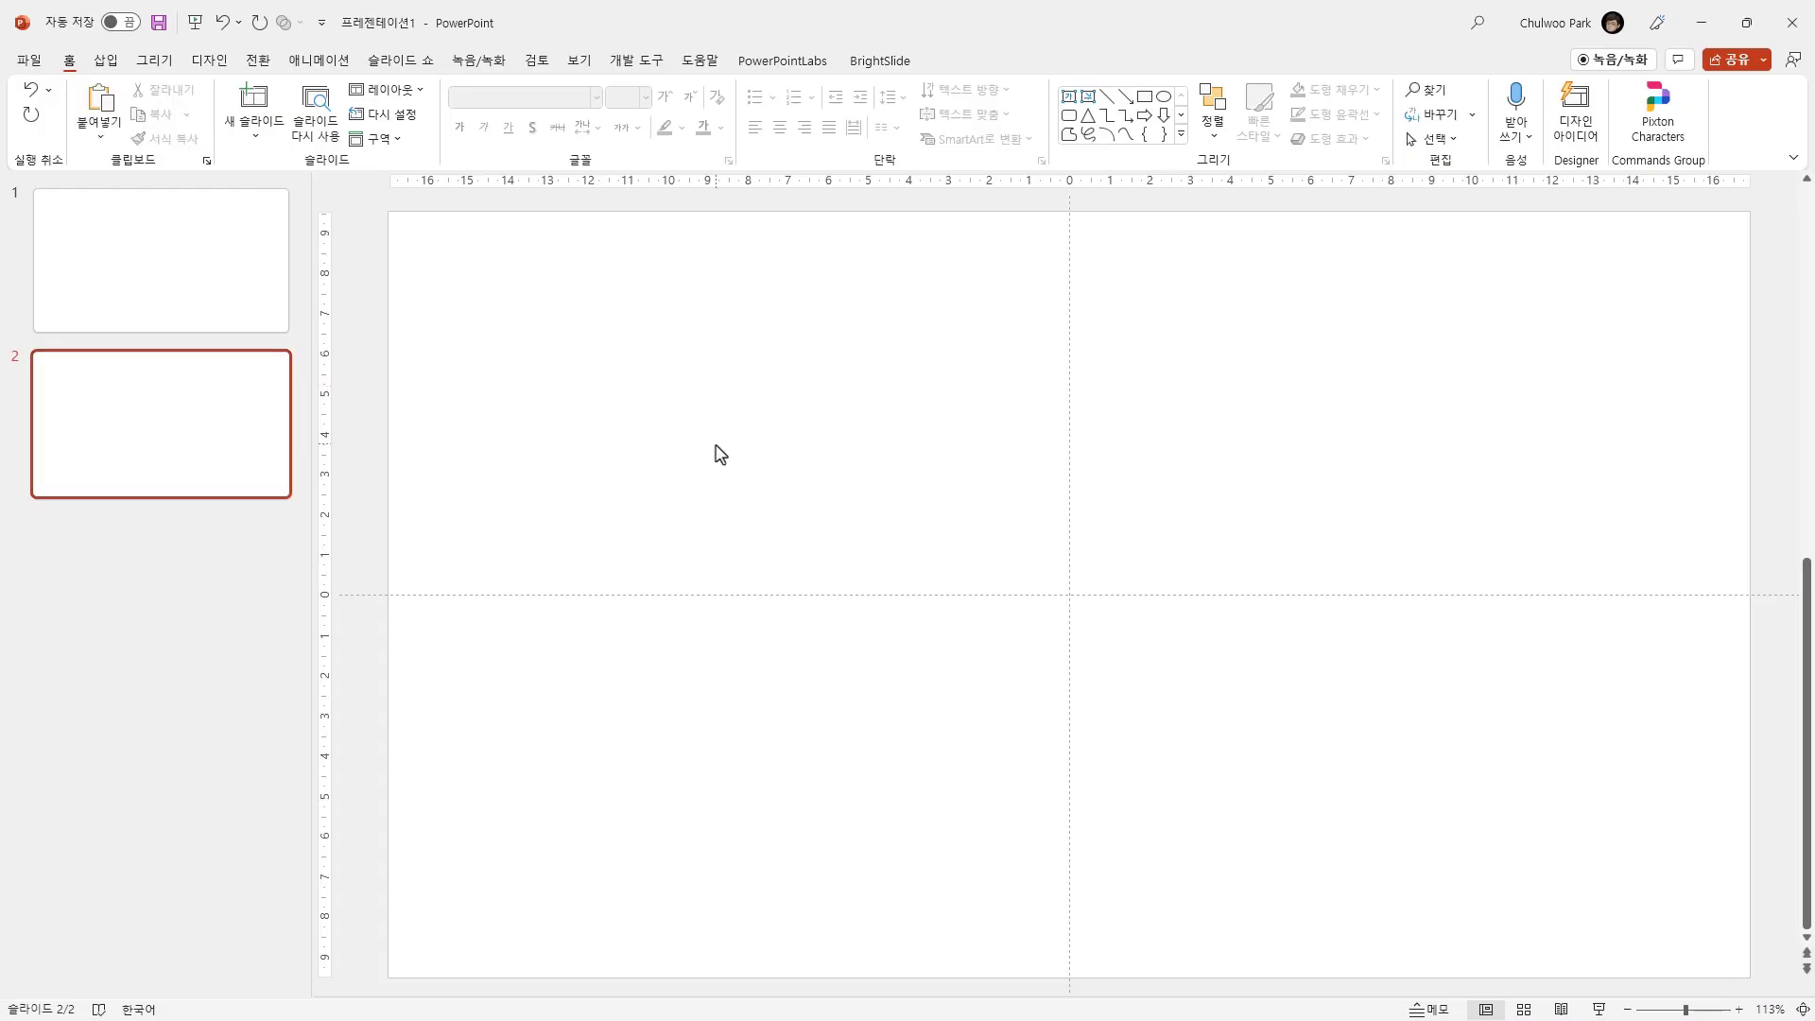
key(ctrl+v)
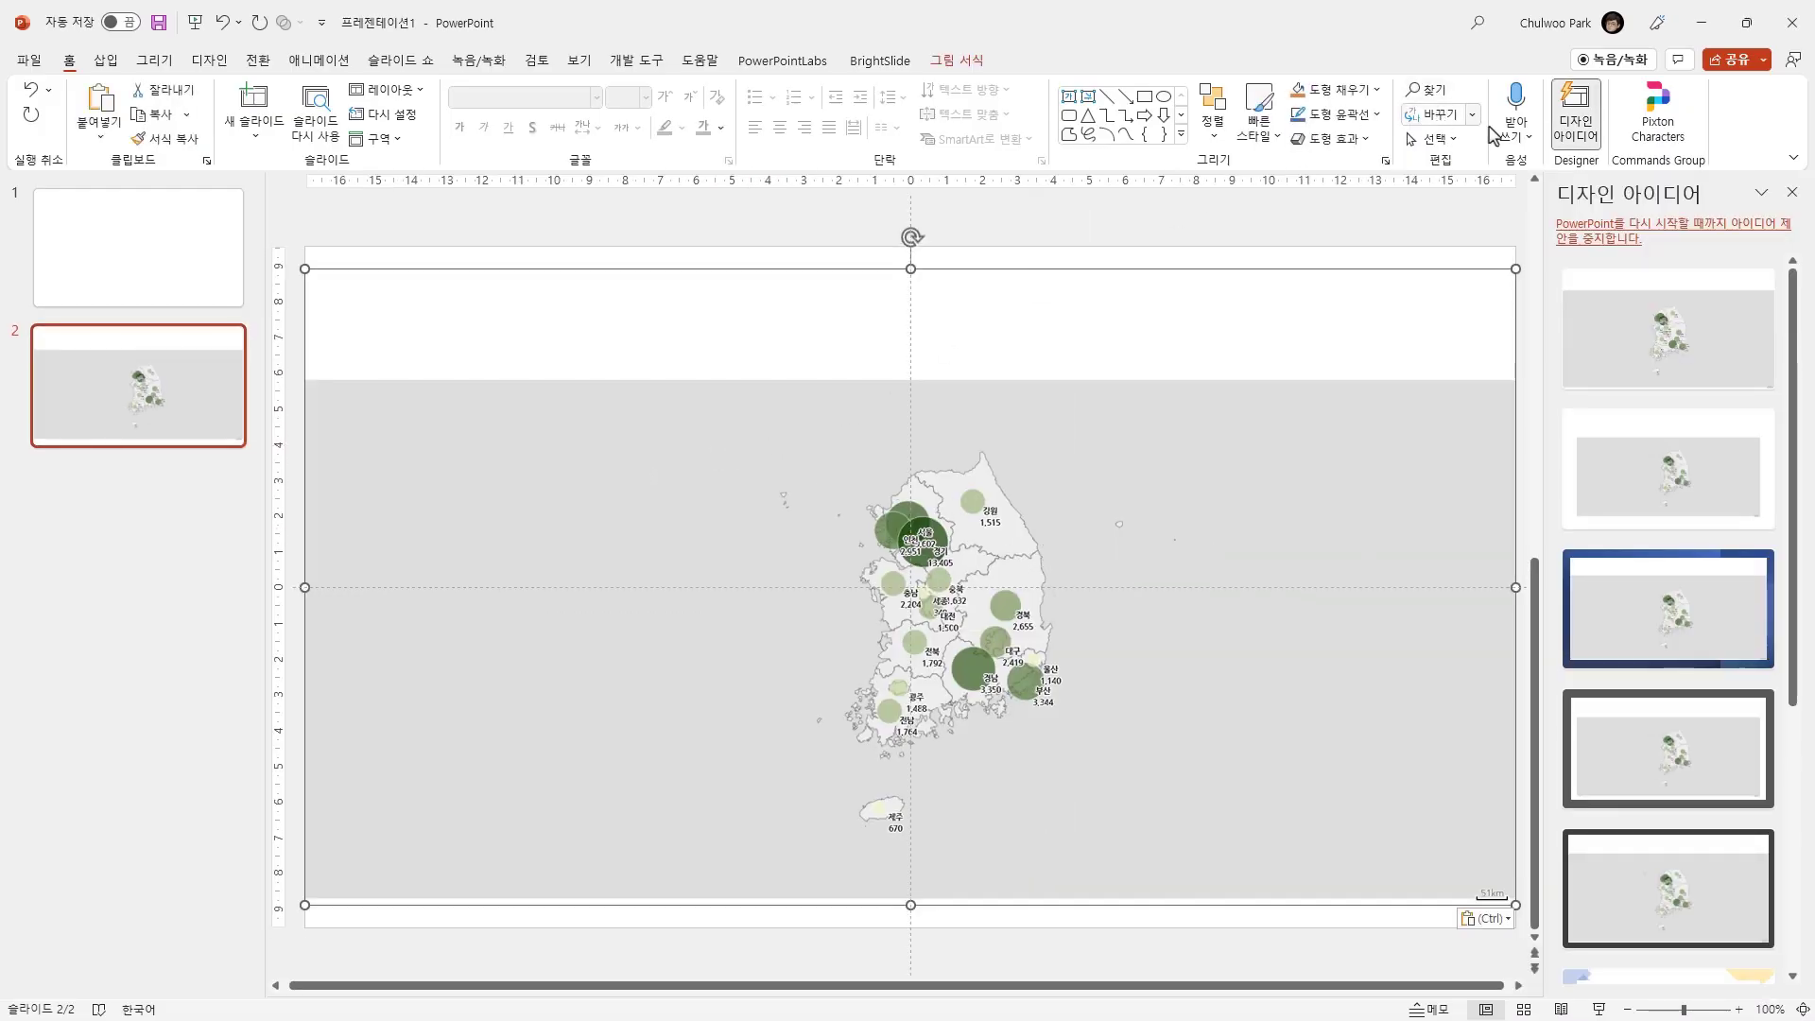
Crop the pasted picture around the Korea map and enlarge it to 19.05 cm high by 19.49 cm wide, centred on the slide.
click(934, 62)
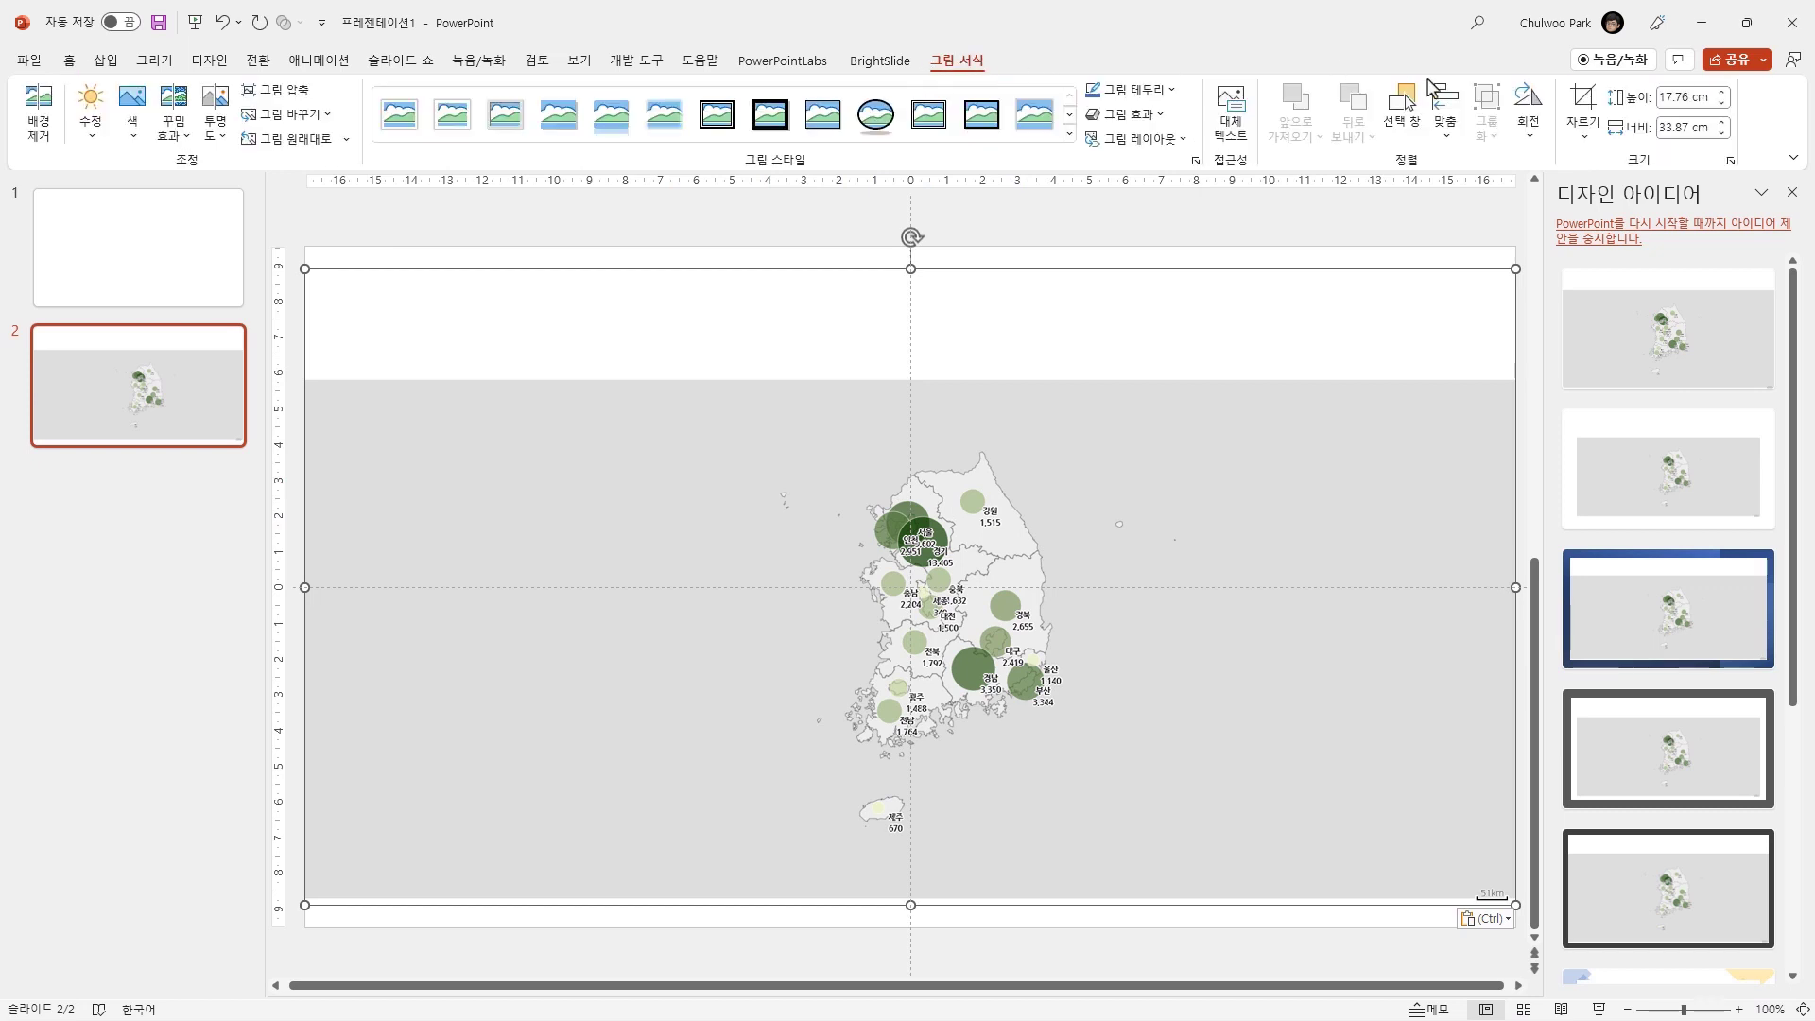
click(1583, 104)
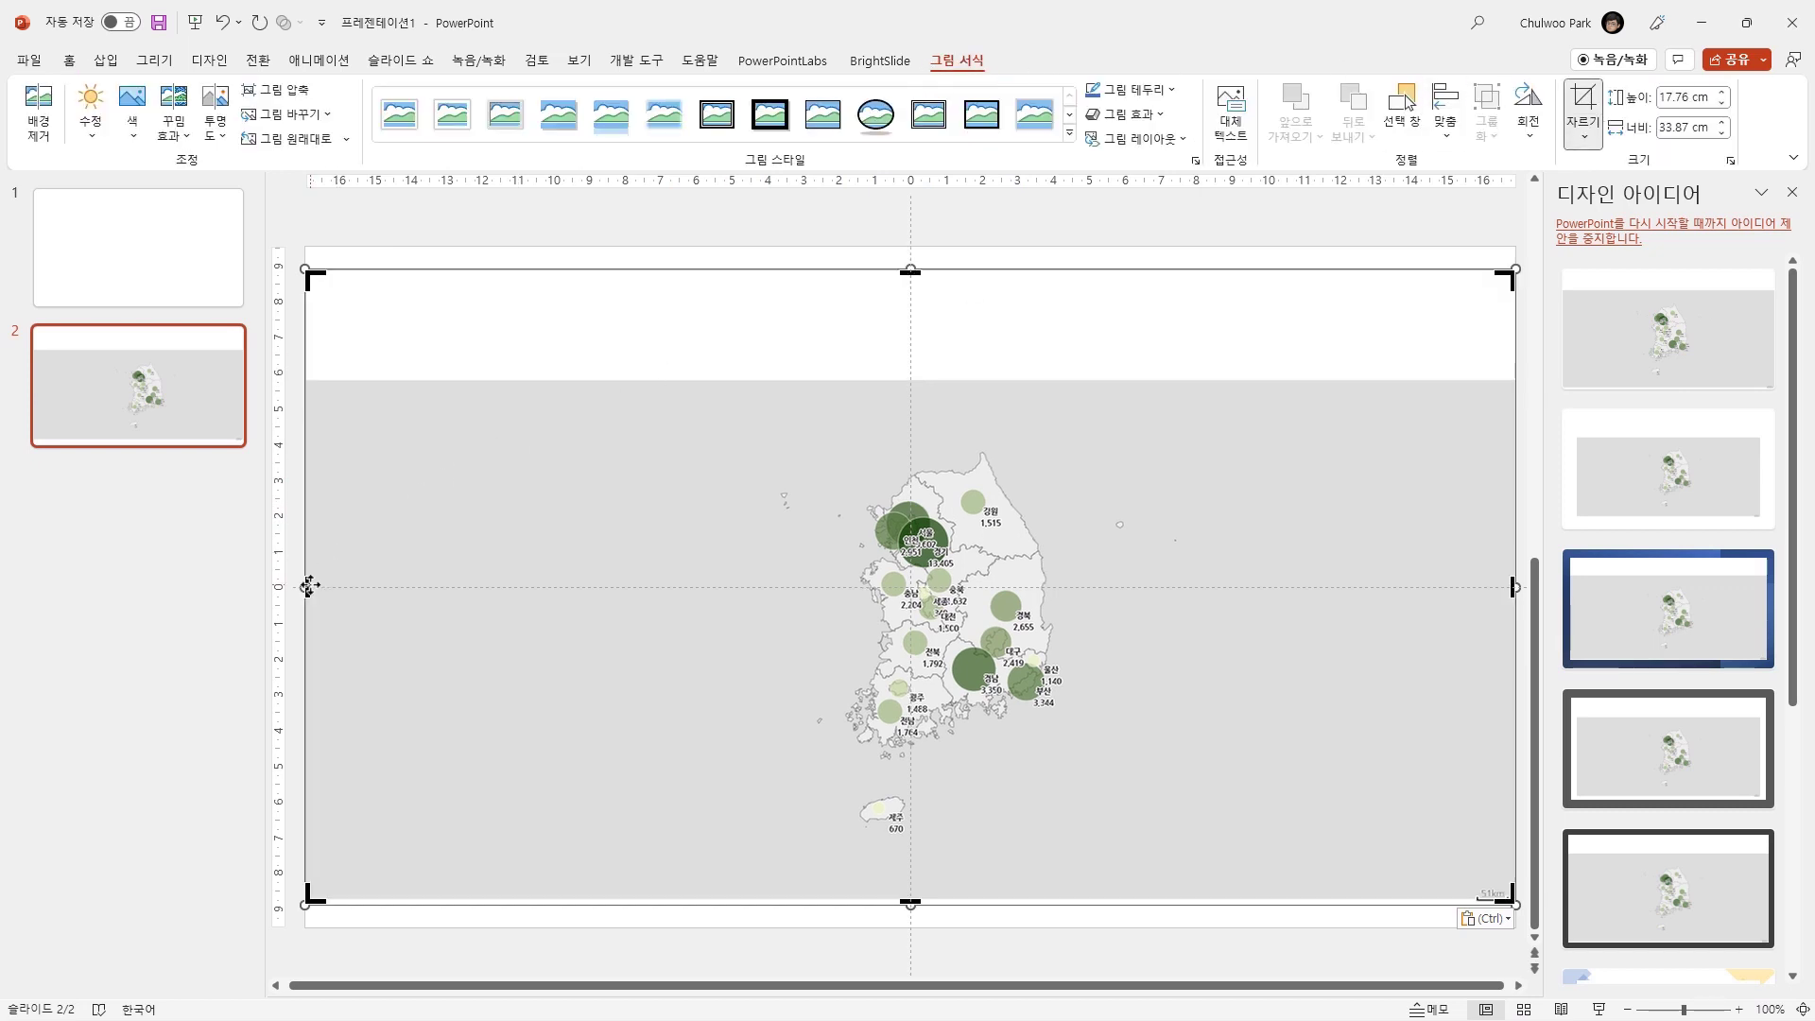
drag(309, 587, 723, 588)
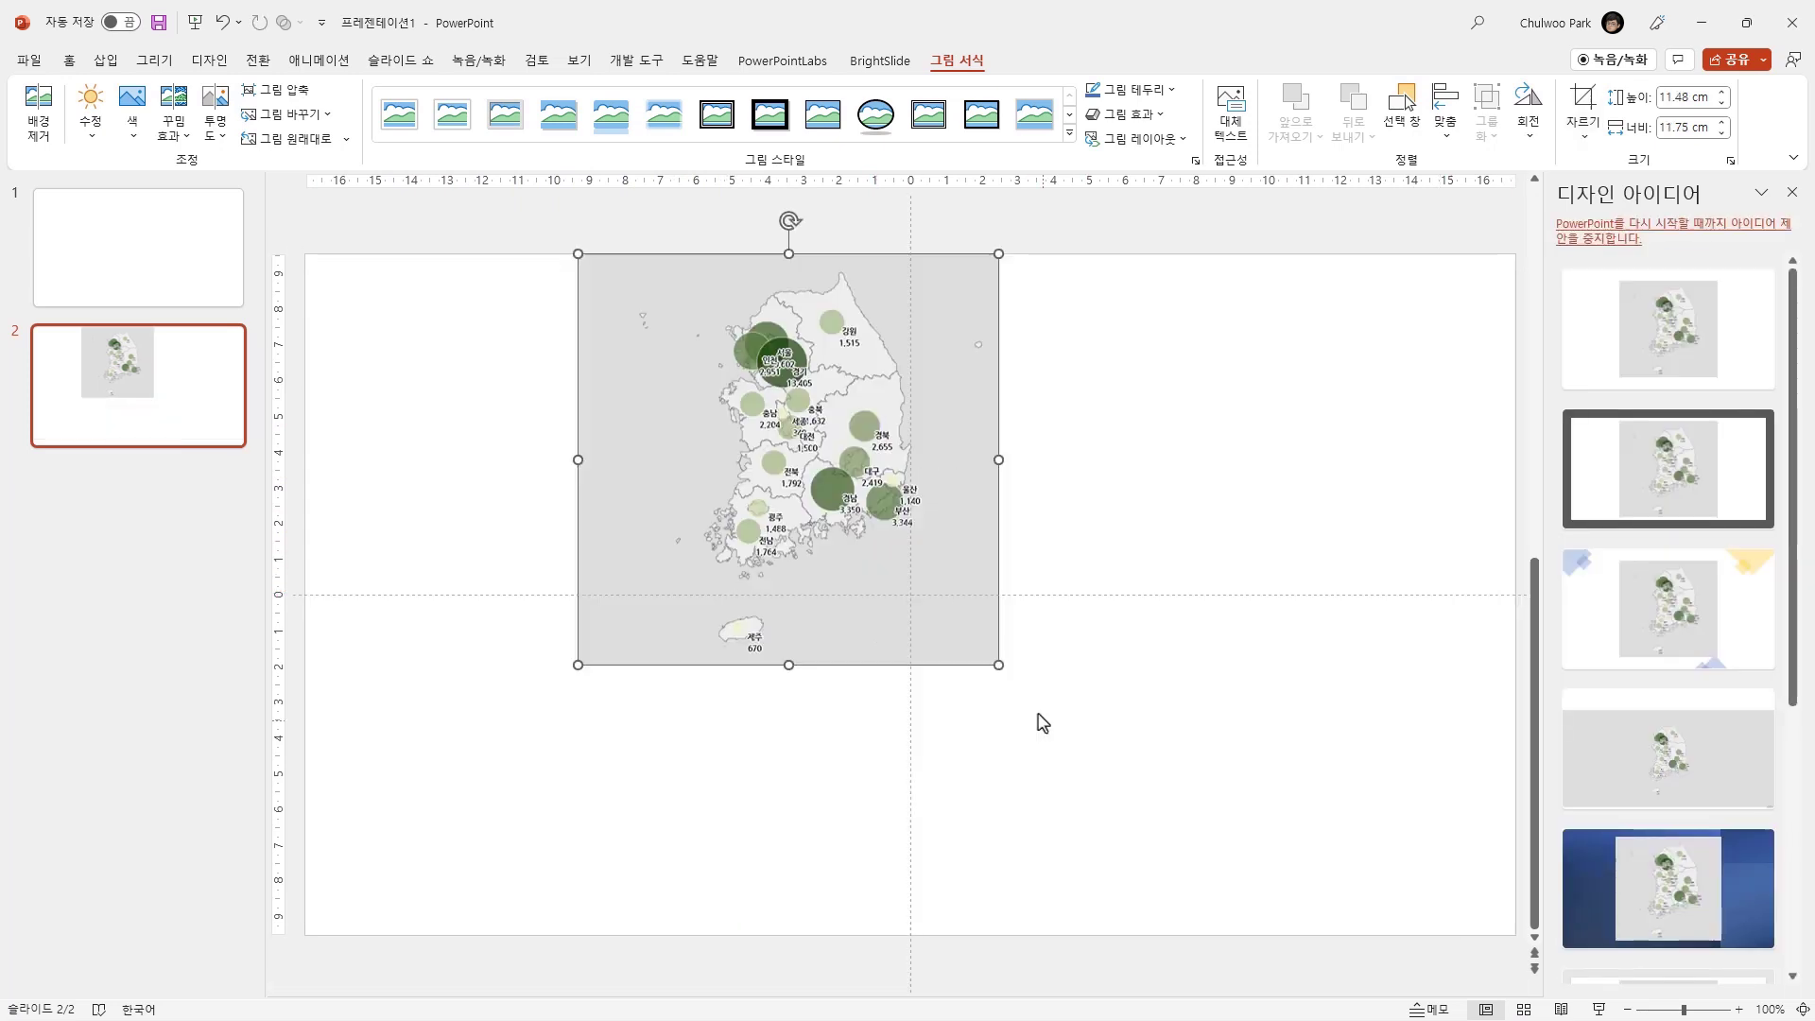
drag(1000, 666, 1228, 936)
drag(1207, 713, 1192, 711)
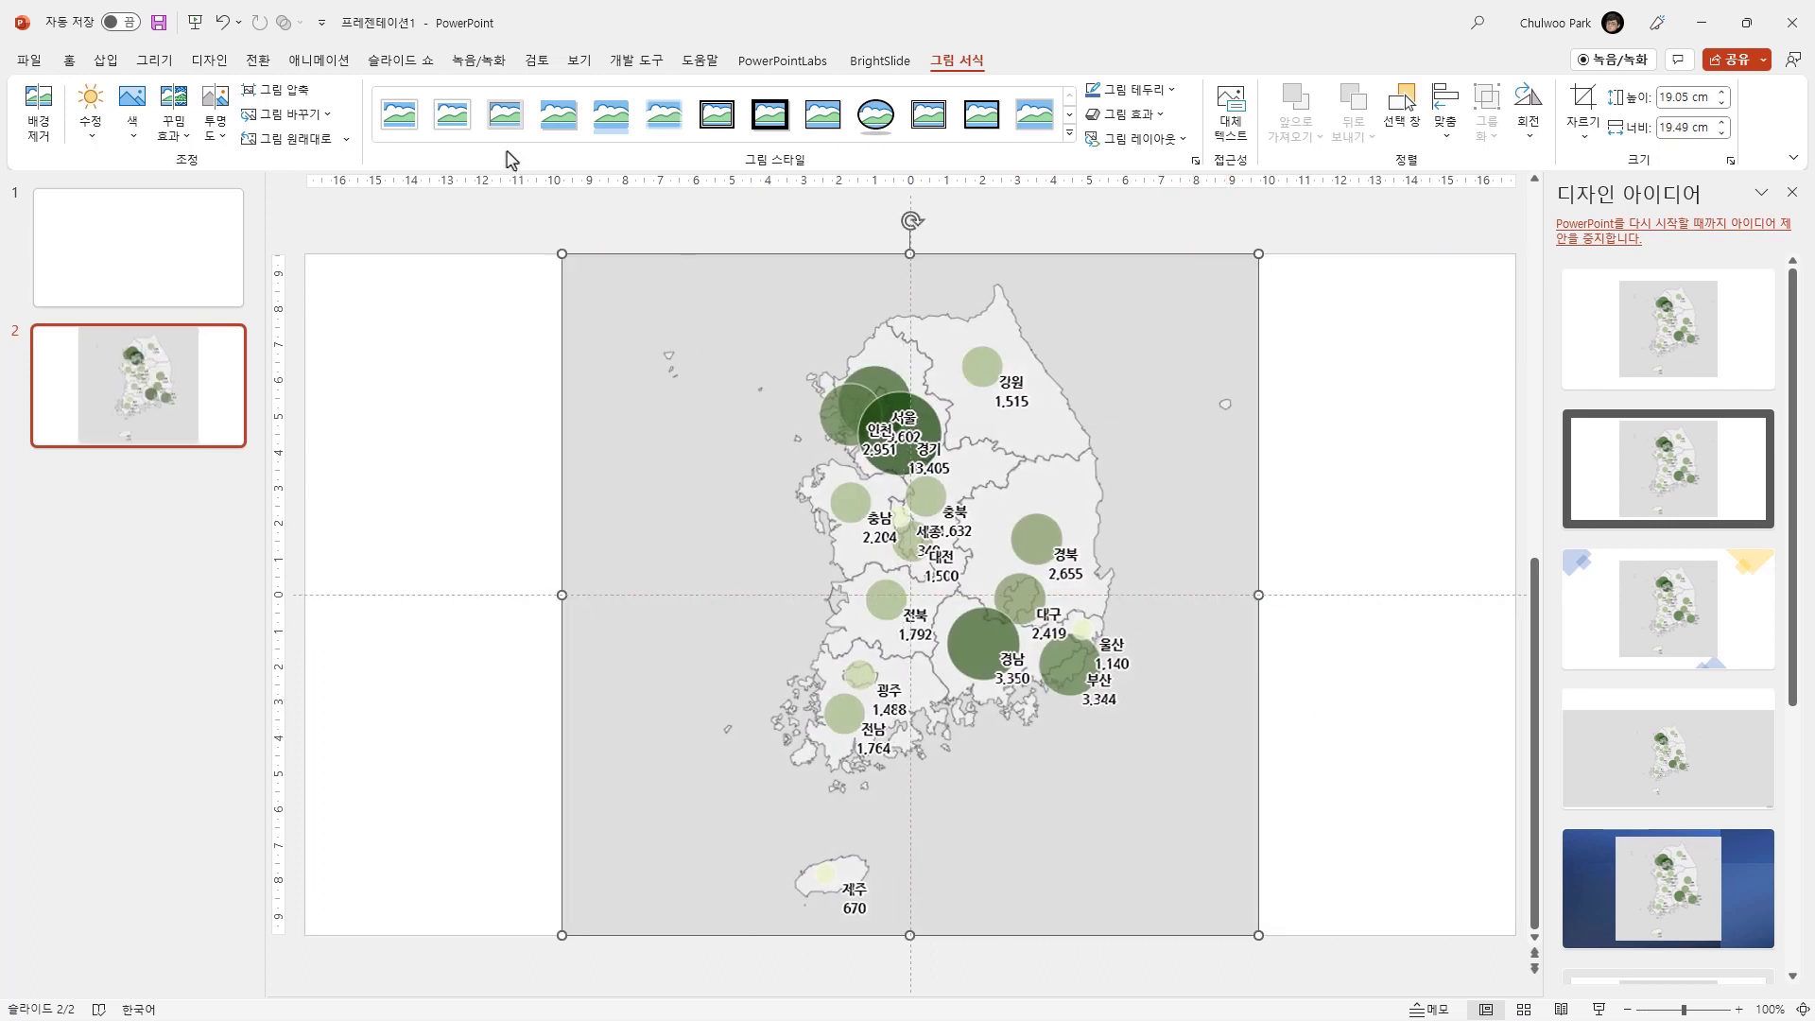
Make the picture's grey background transparent with 투명한 색 설정 and deselect the picture.
click(136, 138)
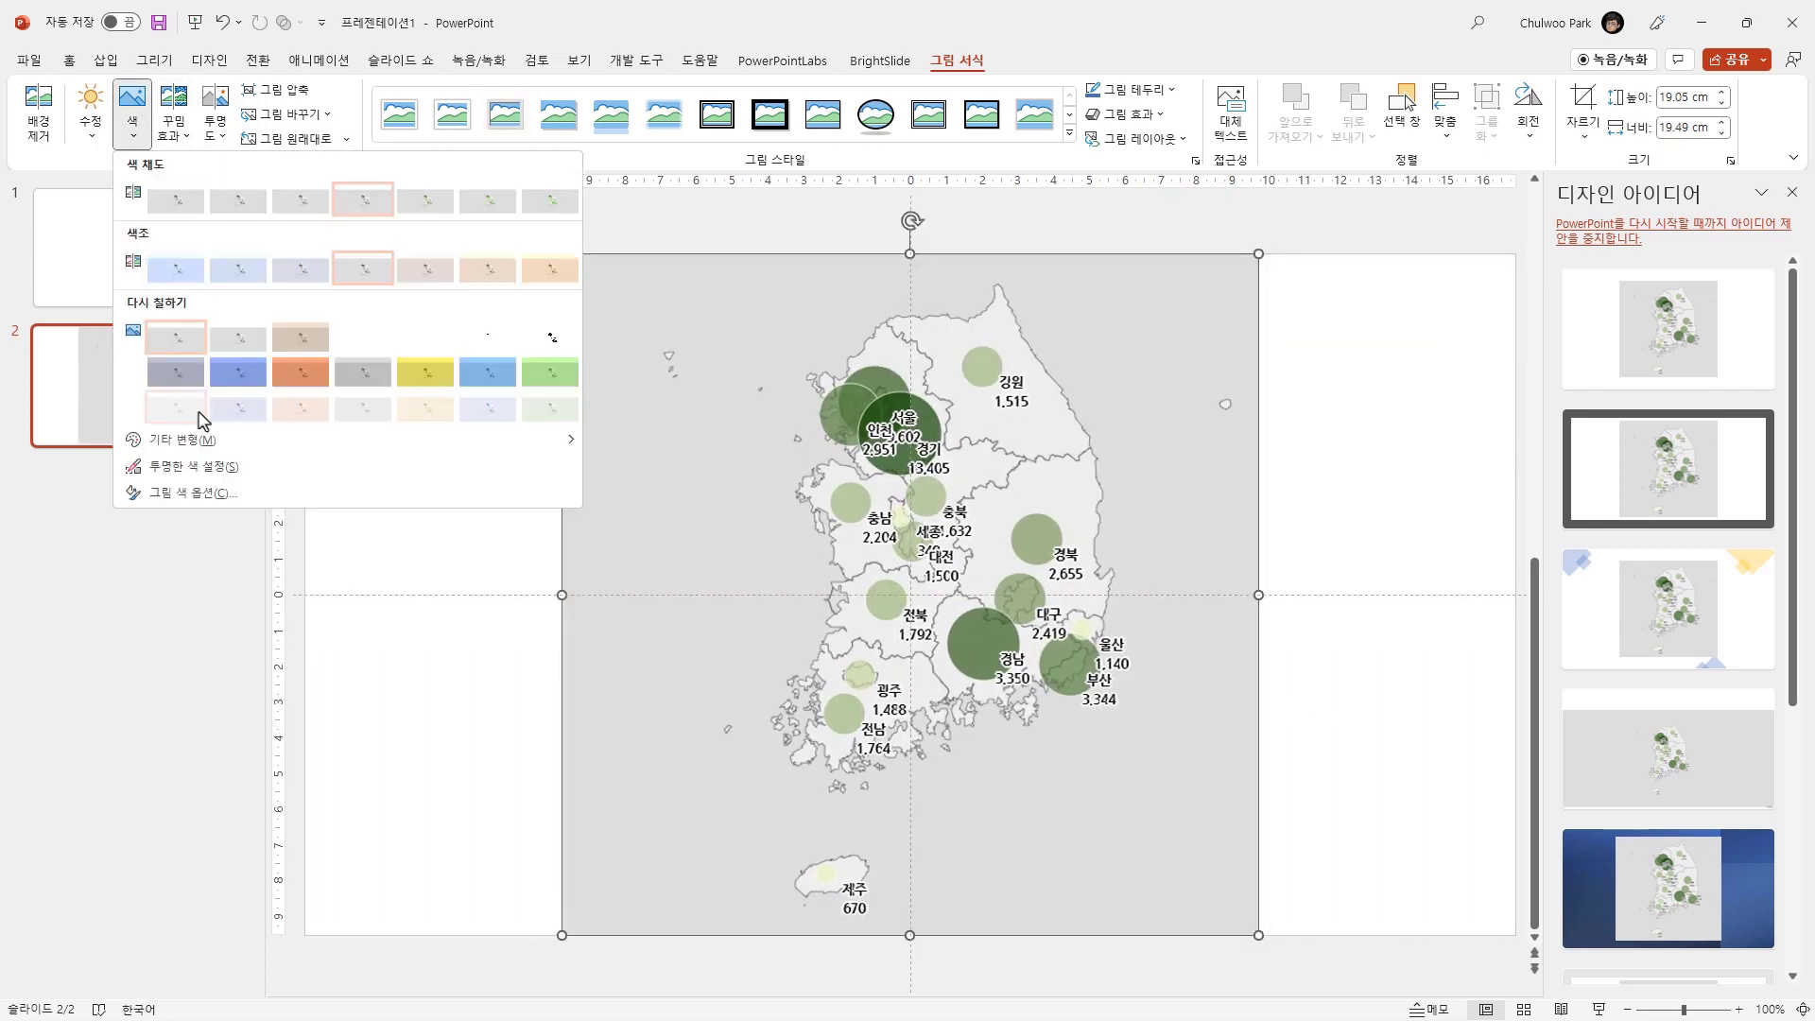
click(210, 468)
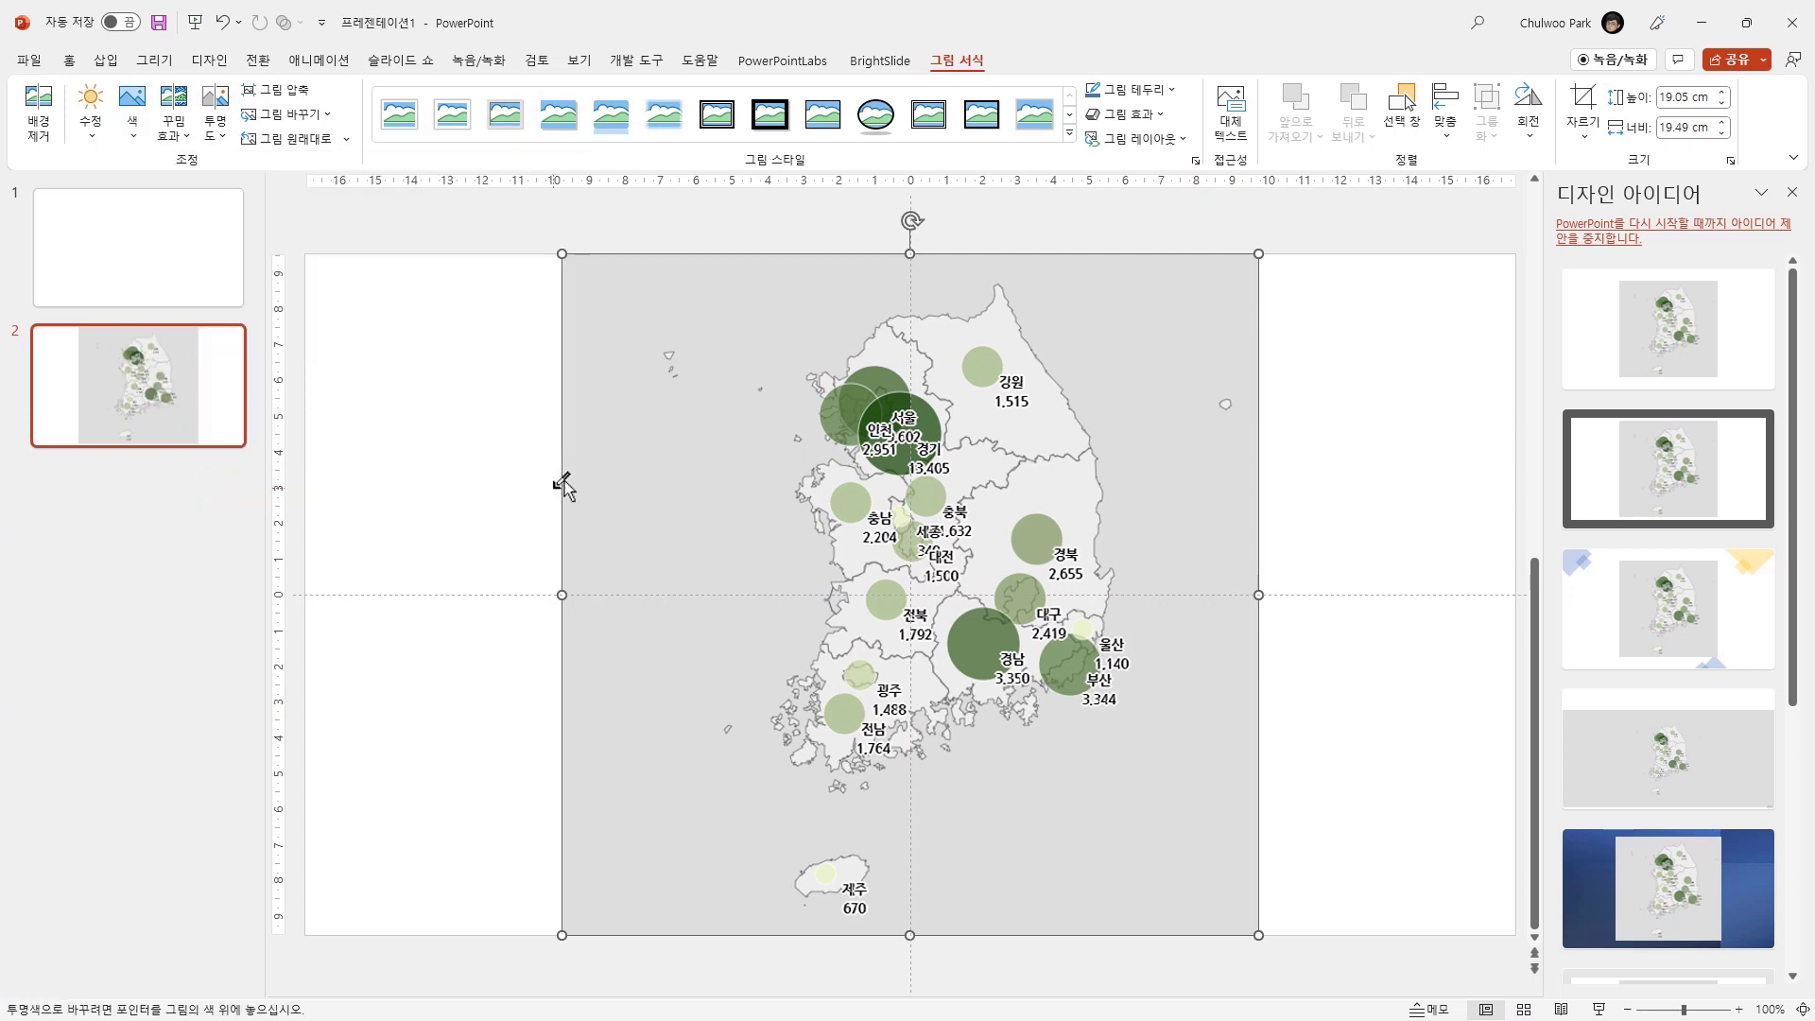
click(645, 493)
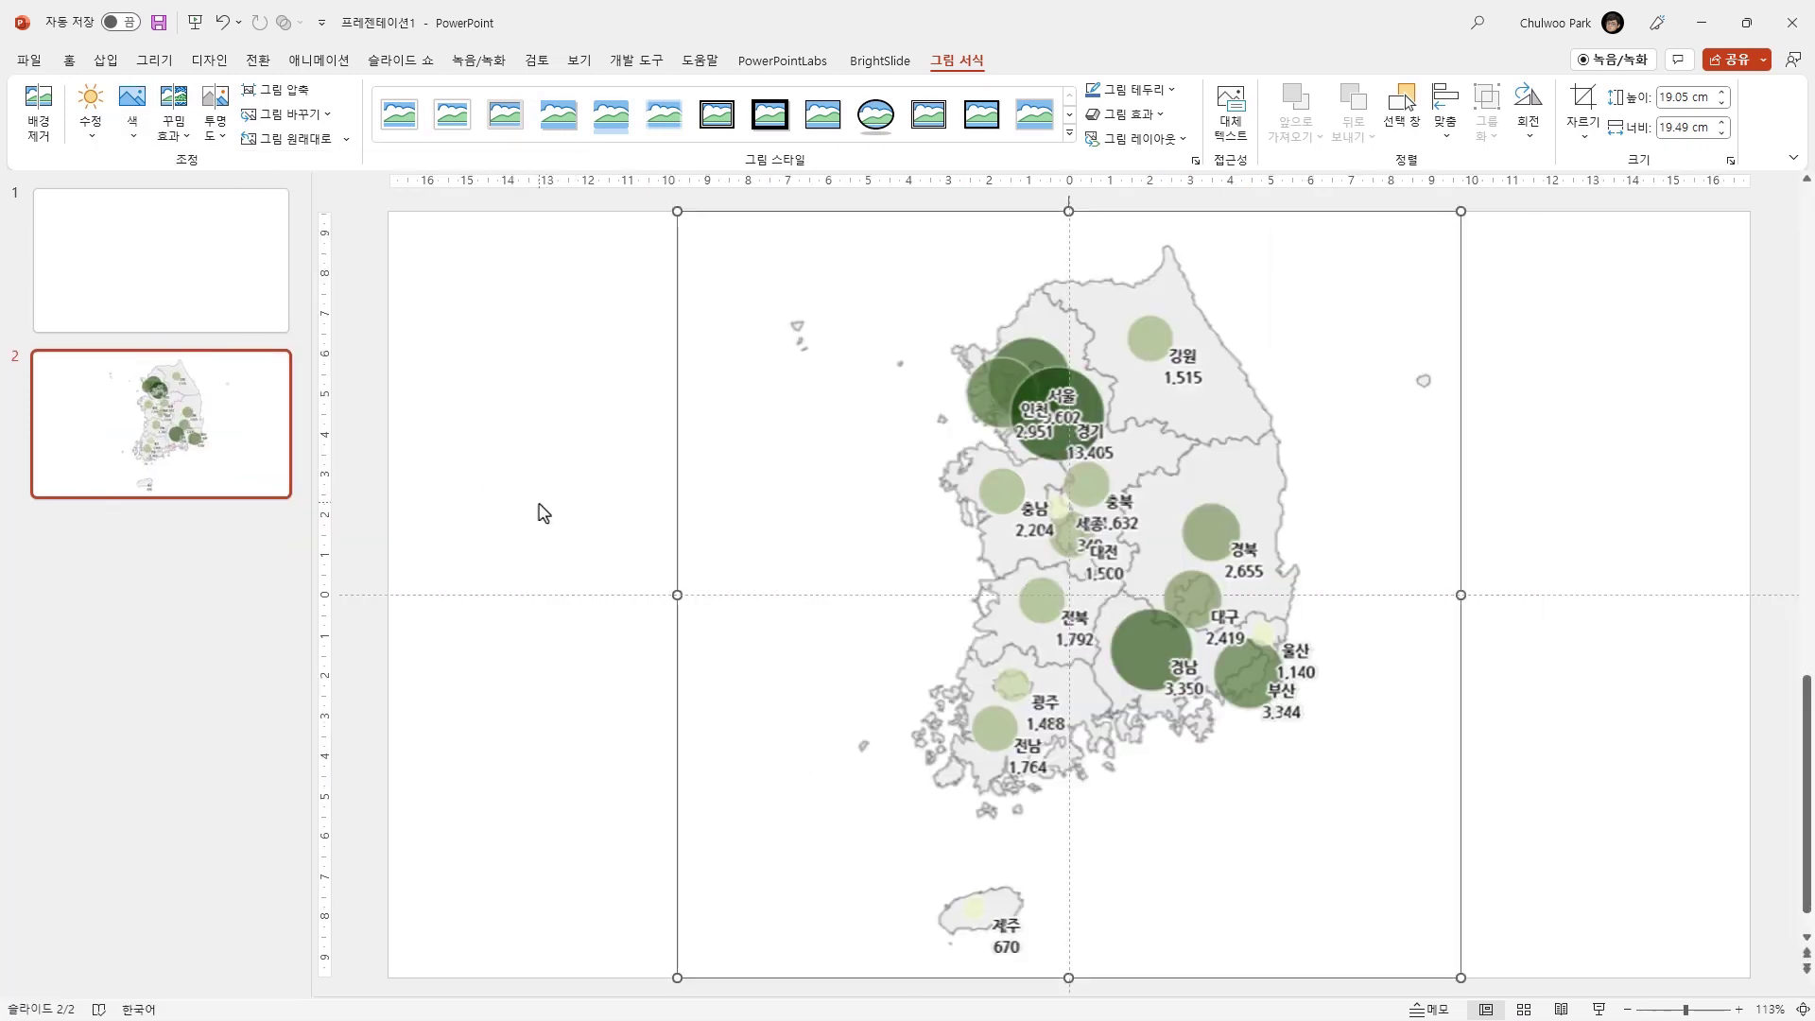
click(898, 614)
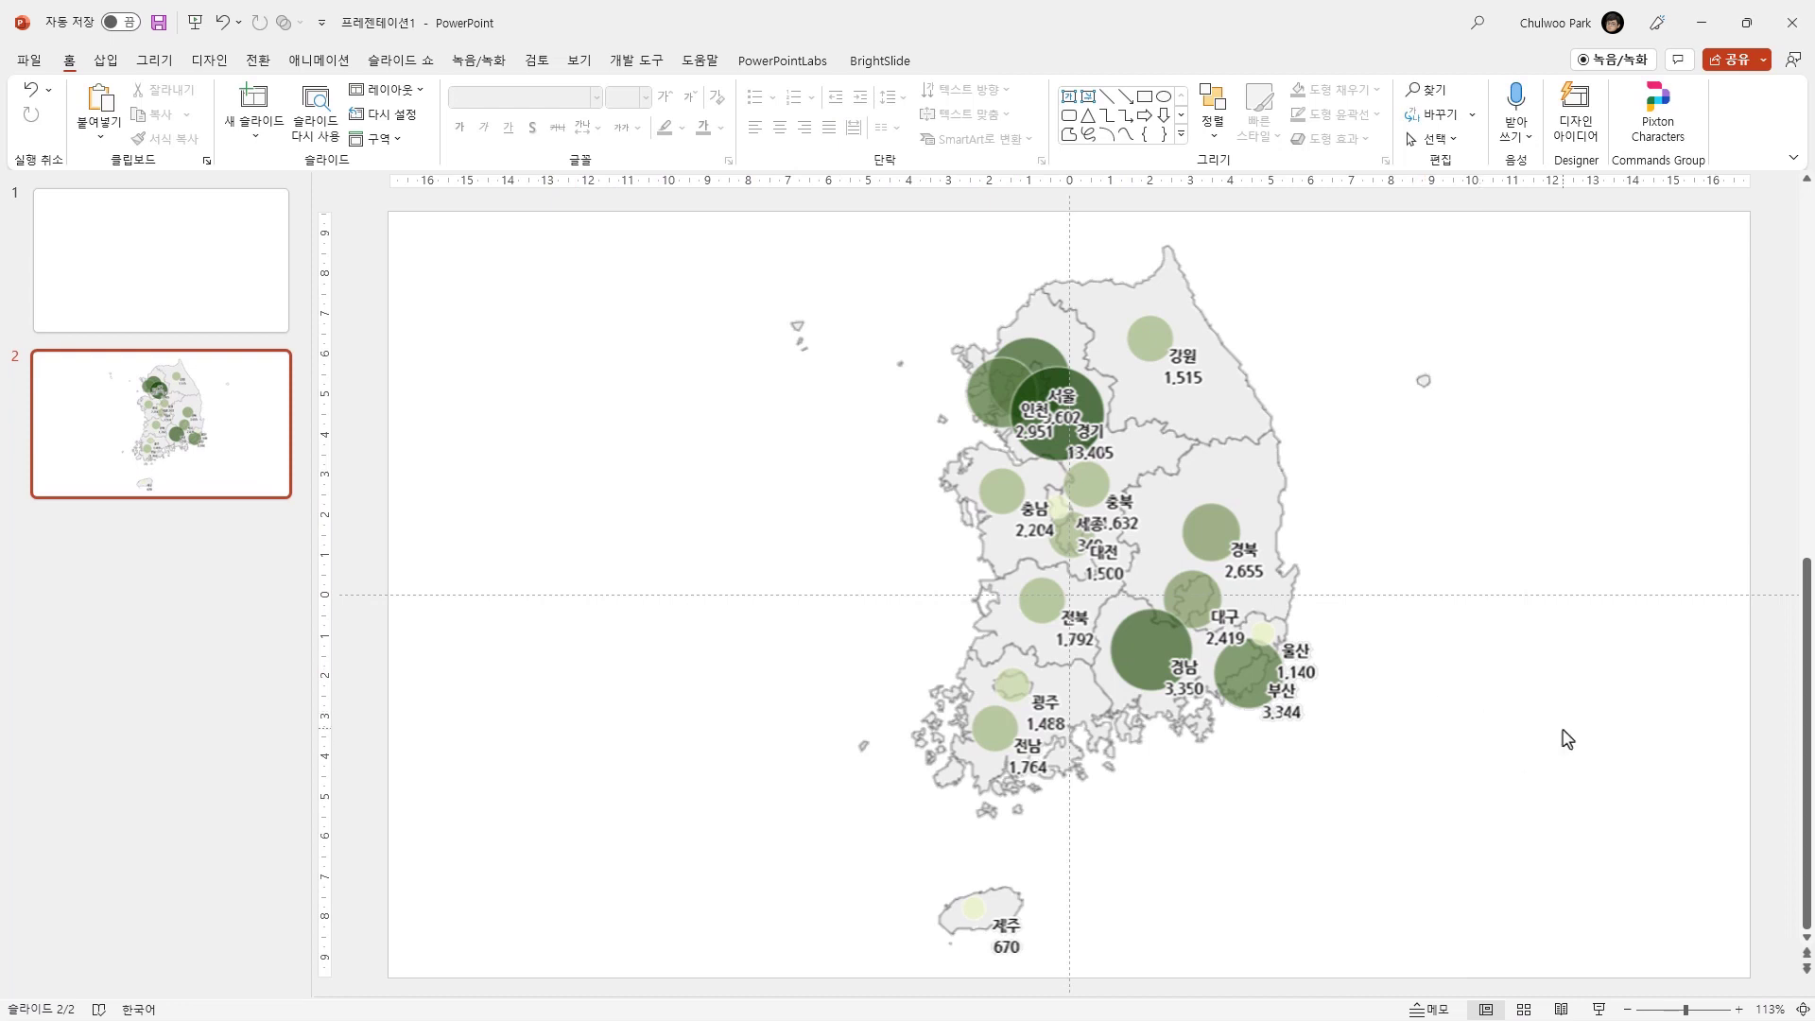